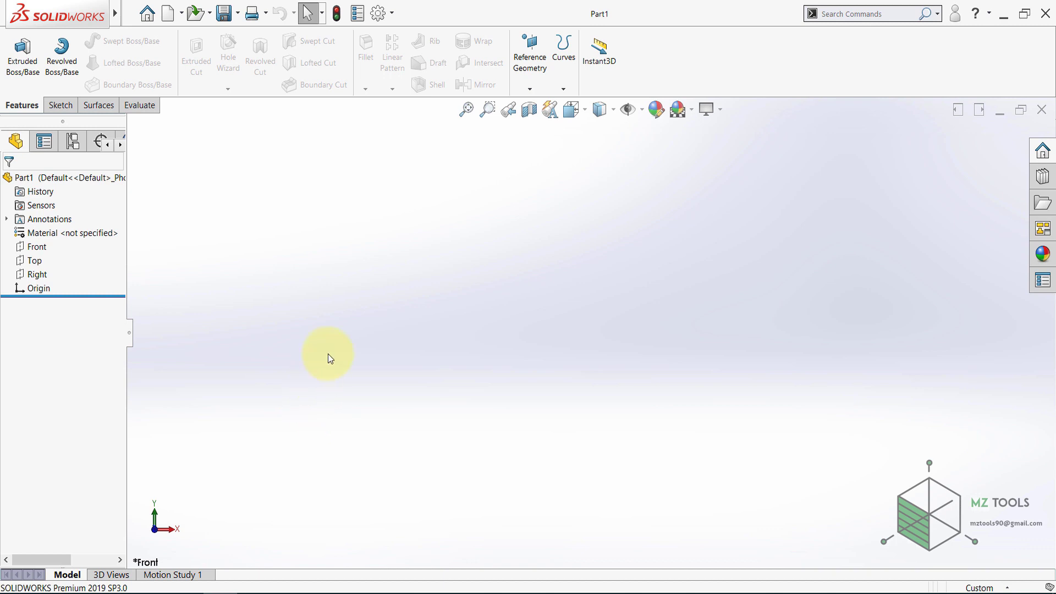
Step: Start a sketch on the Front plane and orient the view normal to it, facing the front
{"action": "left_click", "coordinate": [36, 247]}
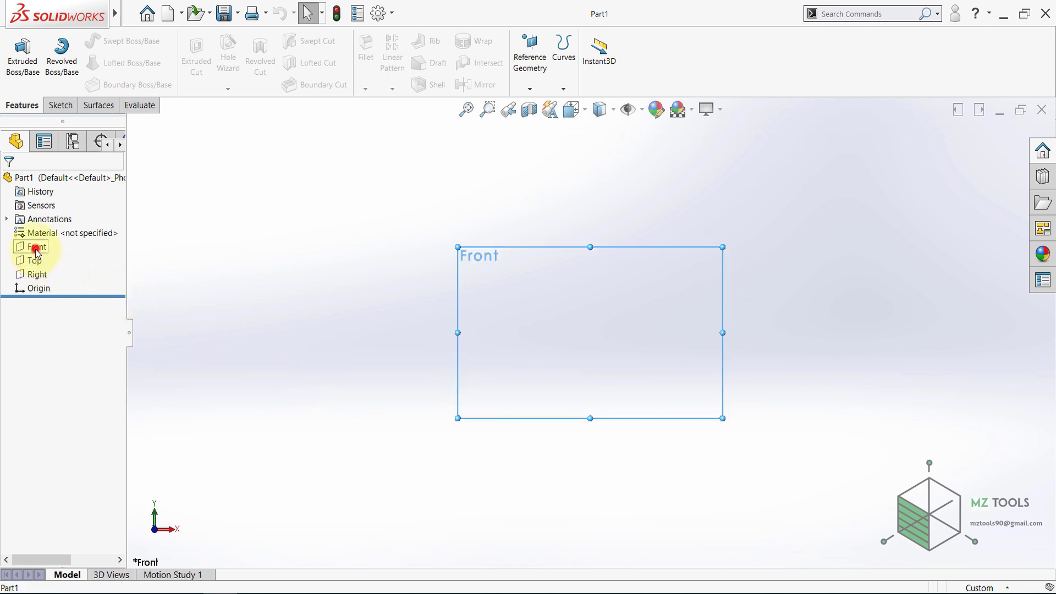
{"action": "left_click", "coordinate": [42, 232]}
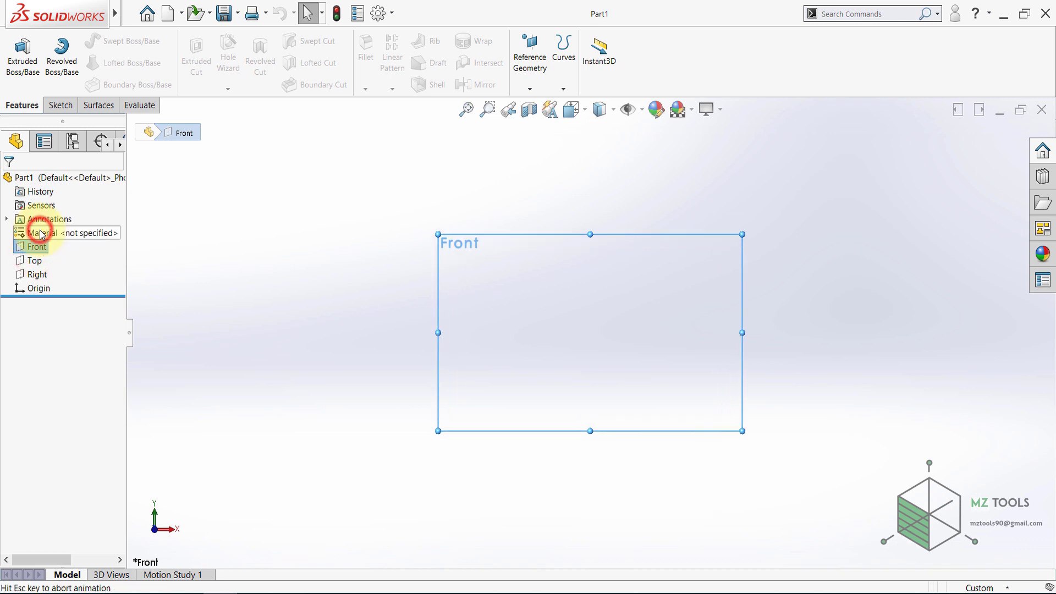
{"action": "left_click", "coordinate": [284, 269]}
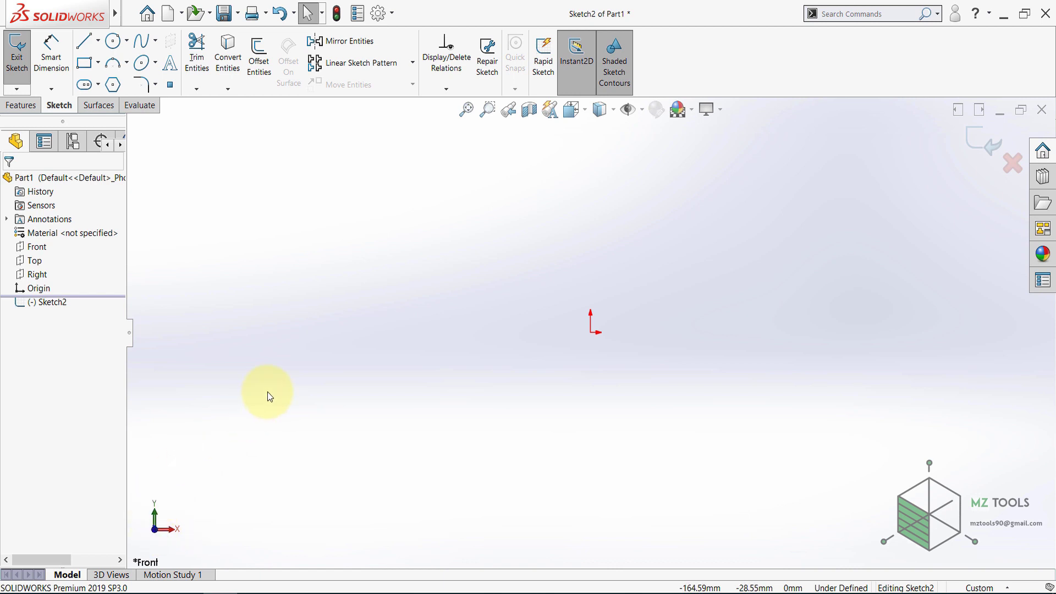
{"action": "left_click", "coordinate": [59, 303]}
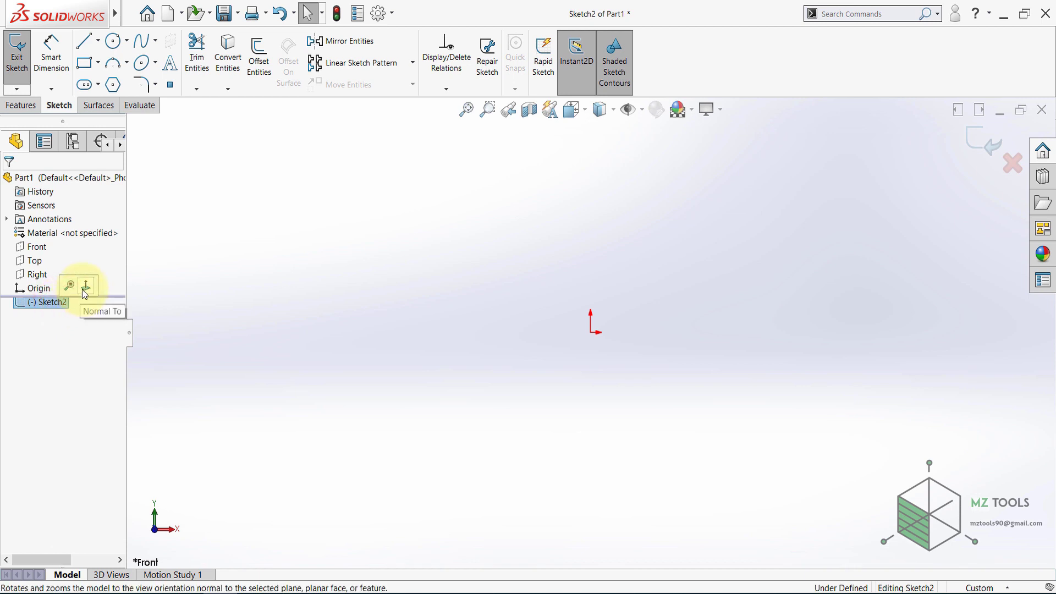
{"action": "left_click", "coordinate": [84, 287]}
{"action": "left_click", "coordinate": [233, 301]}
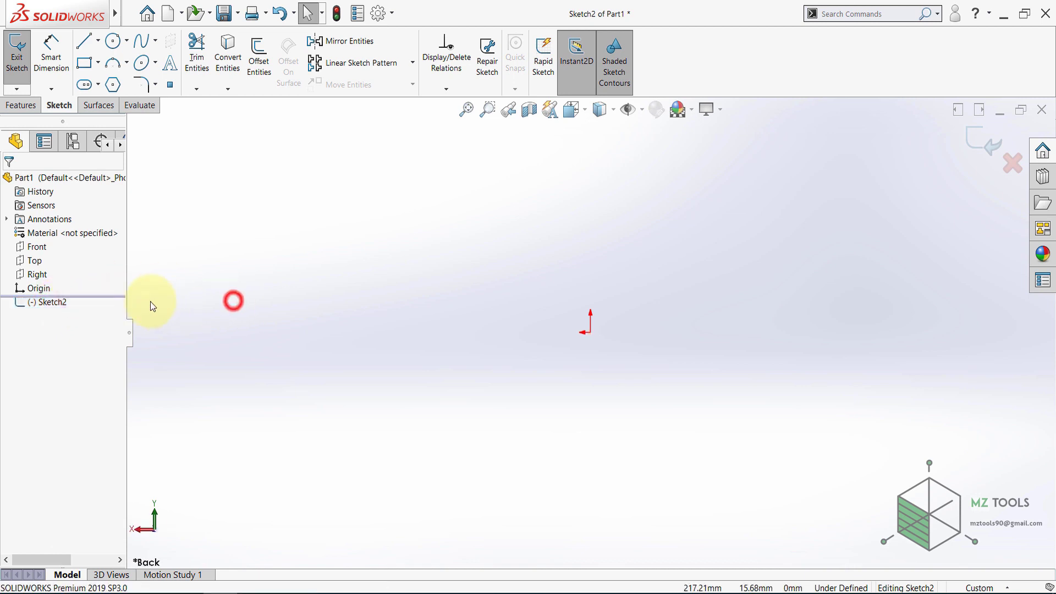
{"action": "left_click", "coordinate": [61, 303]}
{"action": "left_click", "coordinate": [84, 290]}
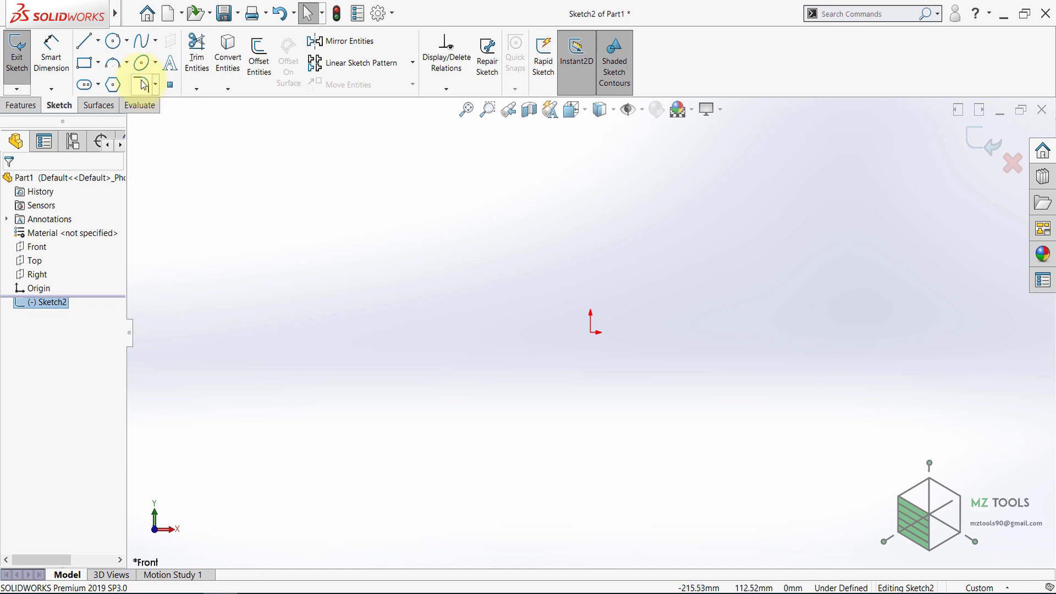
Step: Sketch a zigzag chain of three connected lines above and beside the origin, ending with a segment about 58 mm long
{"action": "left_click", "coordinate": [99, 42]}
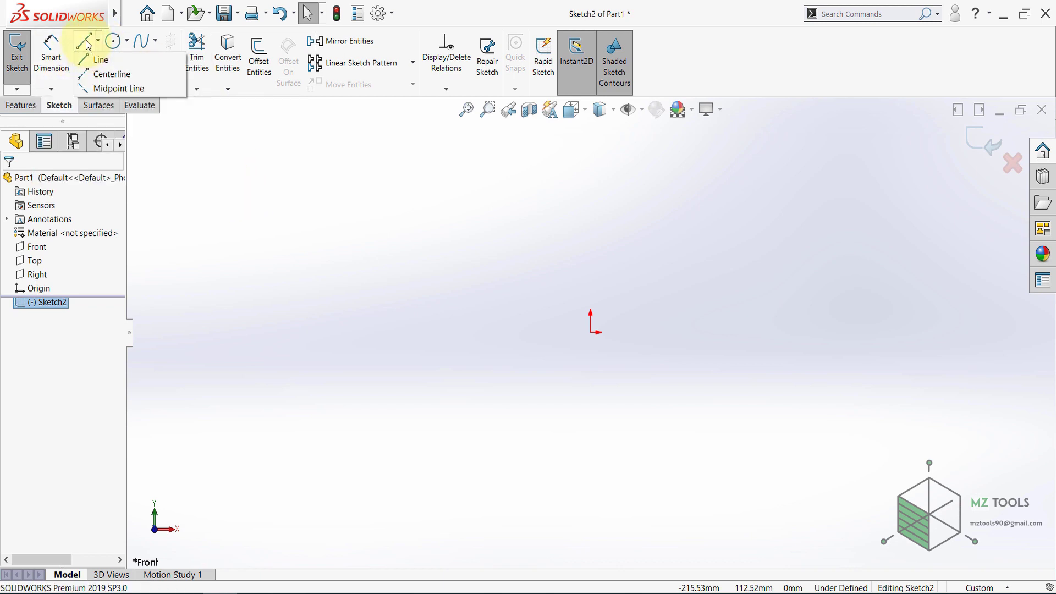
{"action": "left_click", "coordinate": [86, 42]}
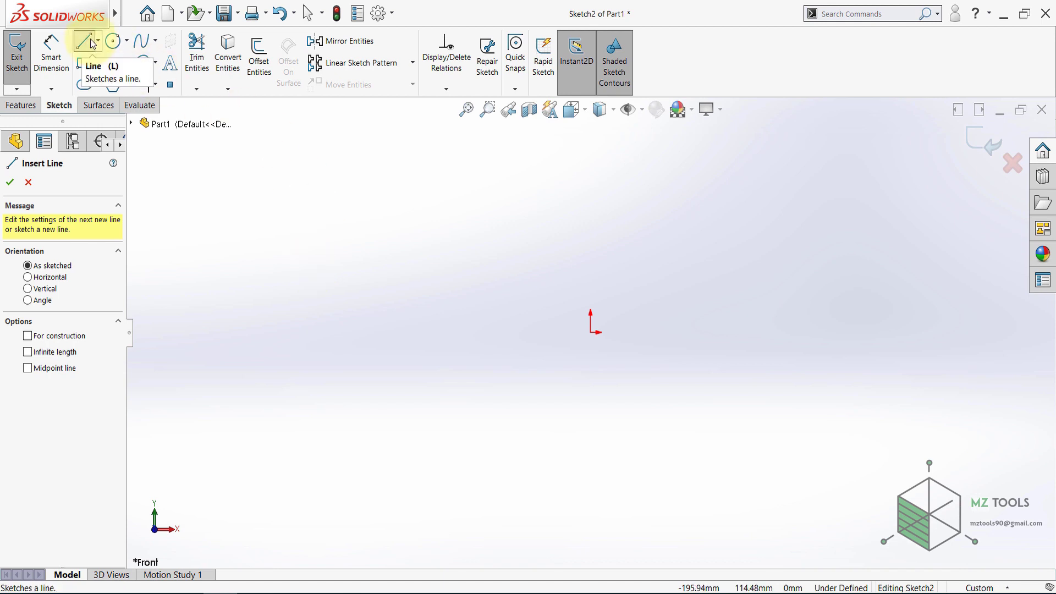
{"action": "left_click", "coordinate": [337, 275]}
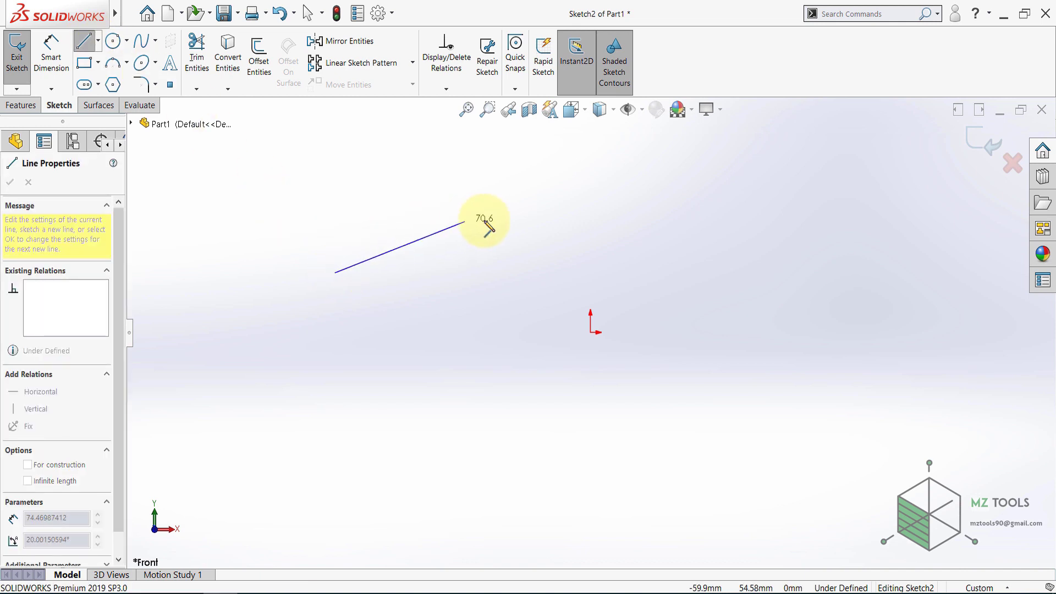
{"action": "left_click", "coordinate": [713, 184]}
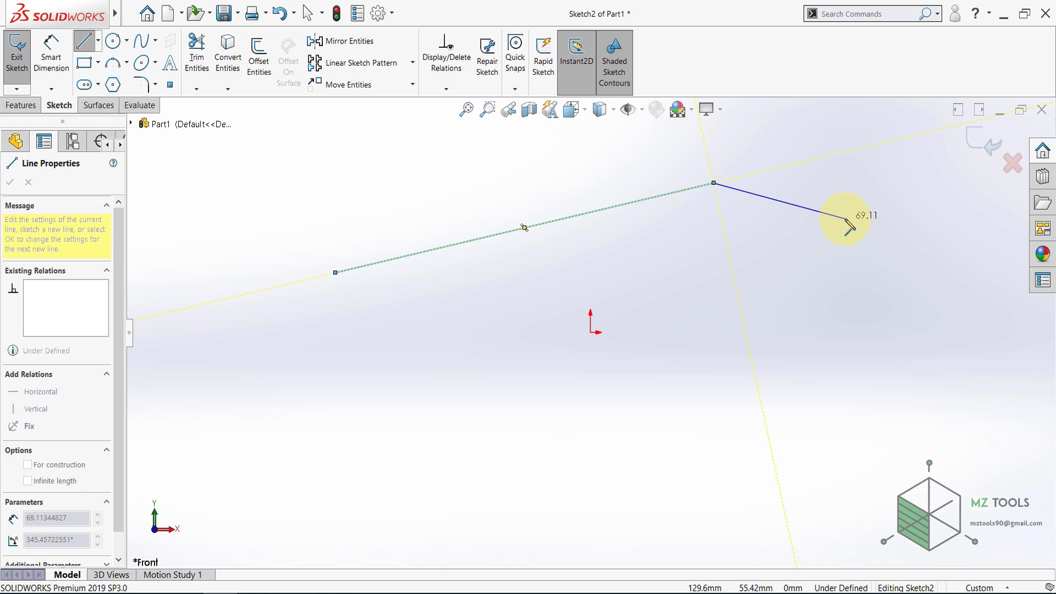
{"action": "double_click", "coordinate": [831, 269]}
{"action": "left_click", "coordinate": [829, 267]}
{"action": "left_click", "coordinate": [927, 208]}
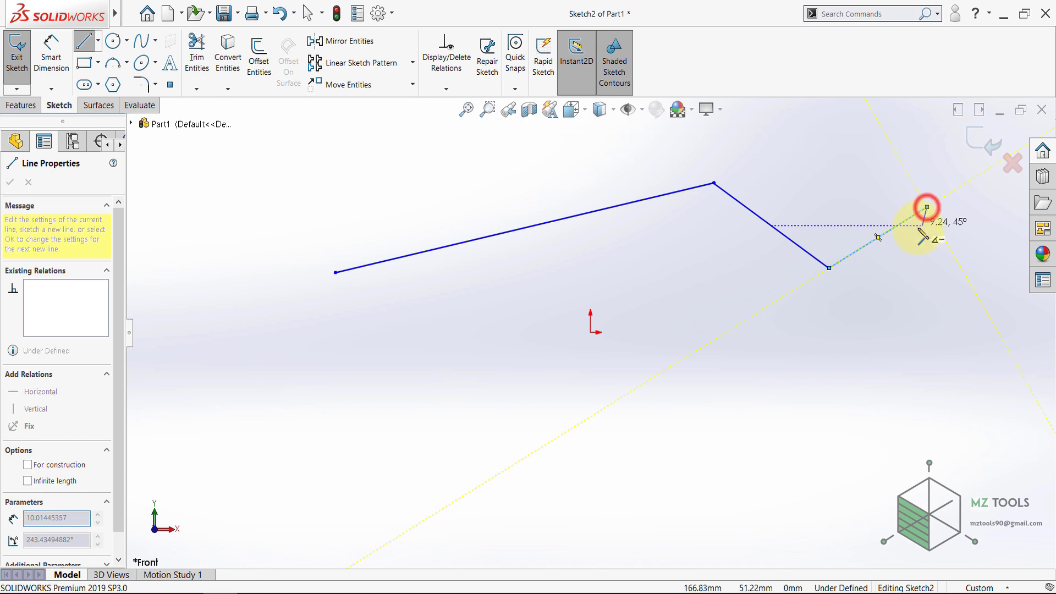
{"action": "left_click", "coordinate": [927, 208]}
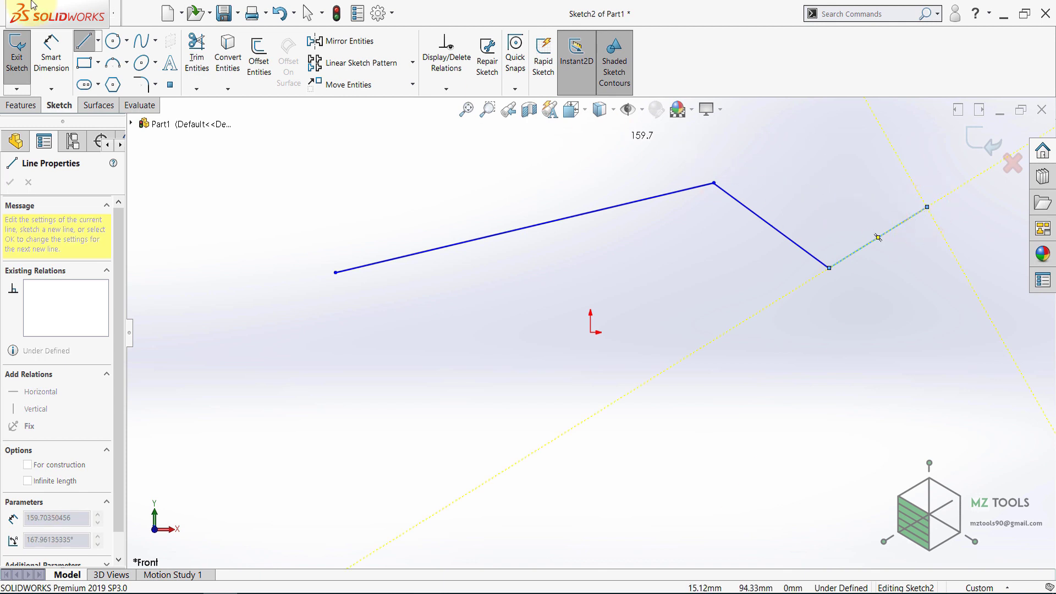
{"action": "left_click", "coordinate": [85, 45]}
Step: Delete the last, upward-sloping segment of the line chain
{"action": "left_click", "coordinate": [895, 264]}
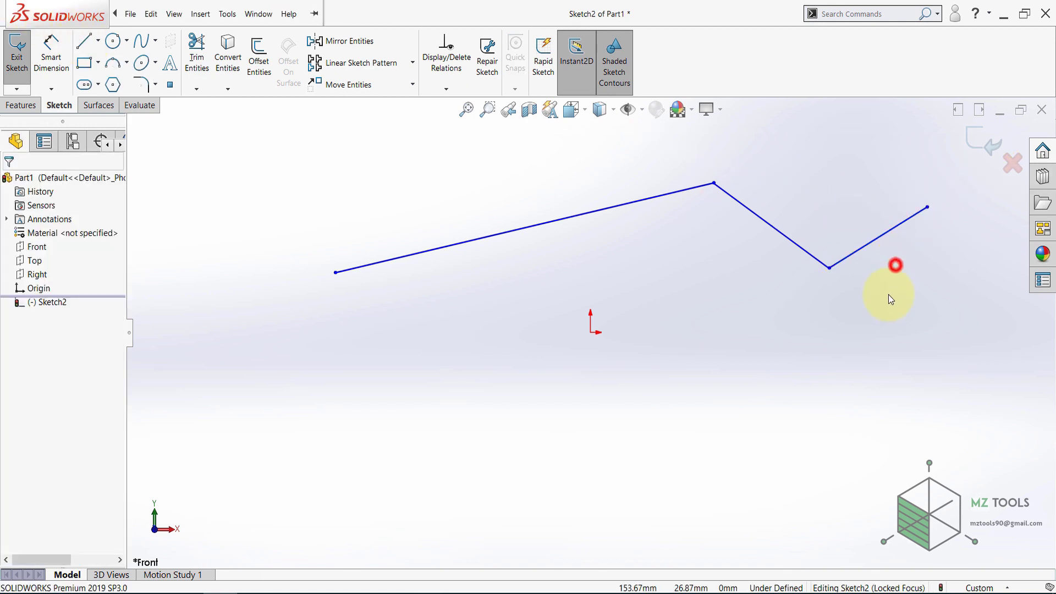
{"action": "left_click", "coordinate": [893, 230]}
{"action": "key", "text": "Delete"}
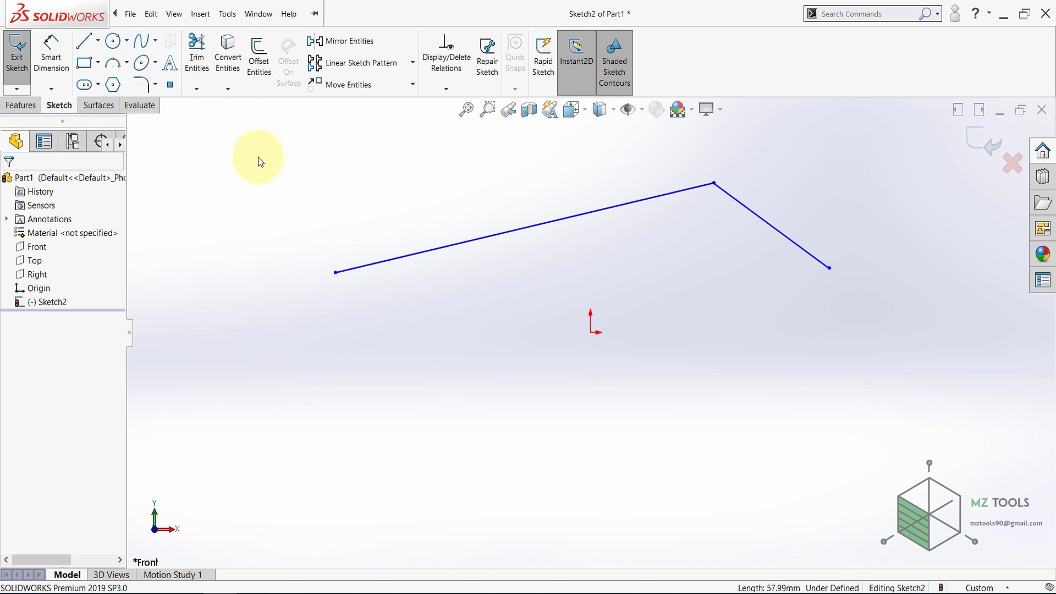
Step: Sketch a sloping centerline about 202 mm long below the solid lines, ending vertically beneath their shared corner
{"action": "left_click", "coordinate": [97, 40]}
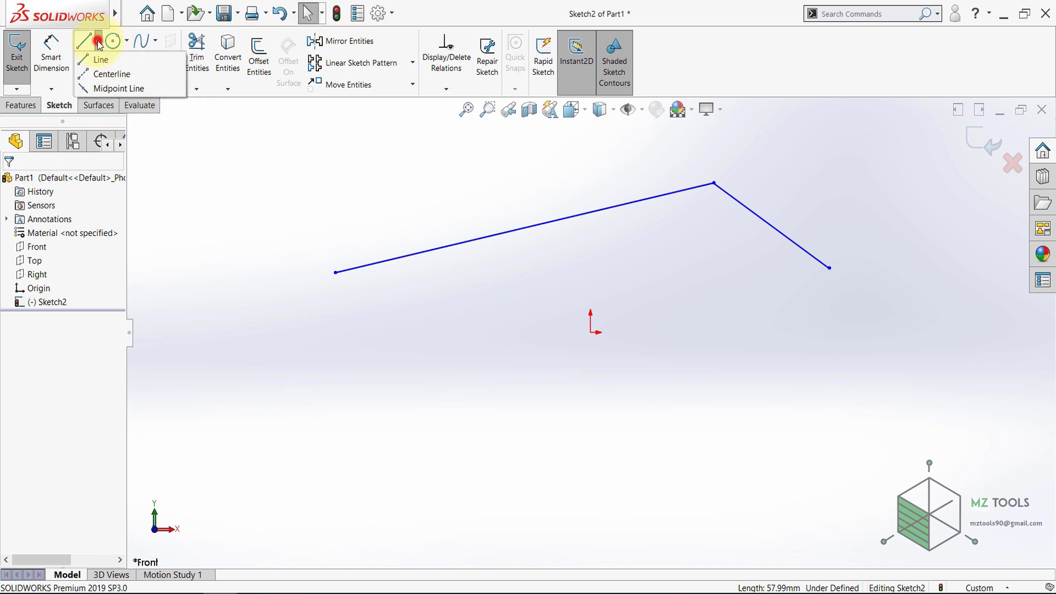
{"action": "left_click", "coordinate": [99, 73]}
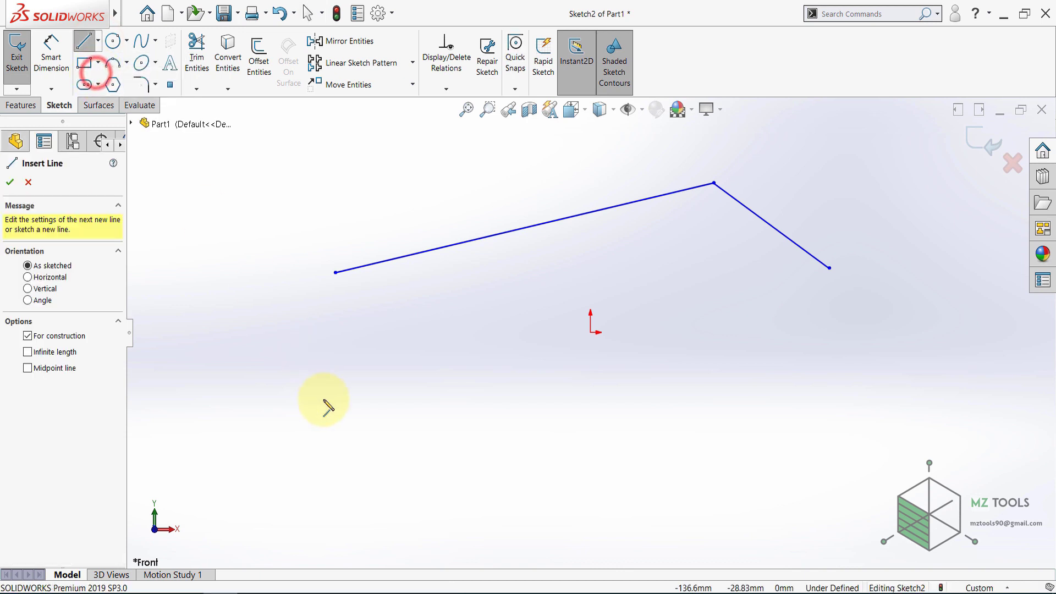
{"action": "left_click", "coordinate": [323, 432]}
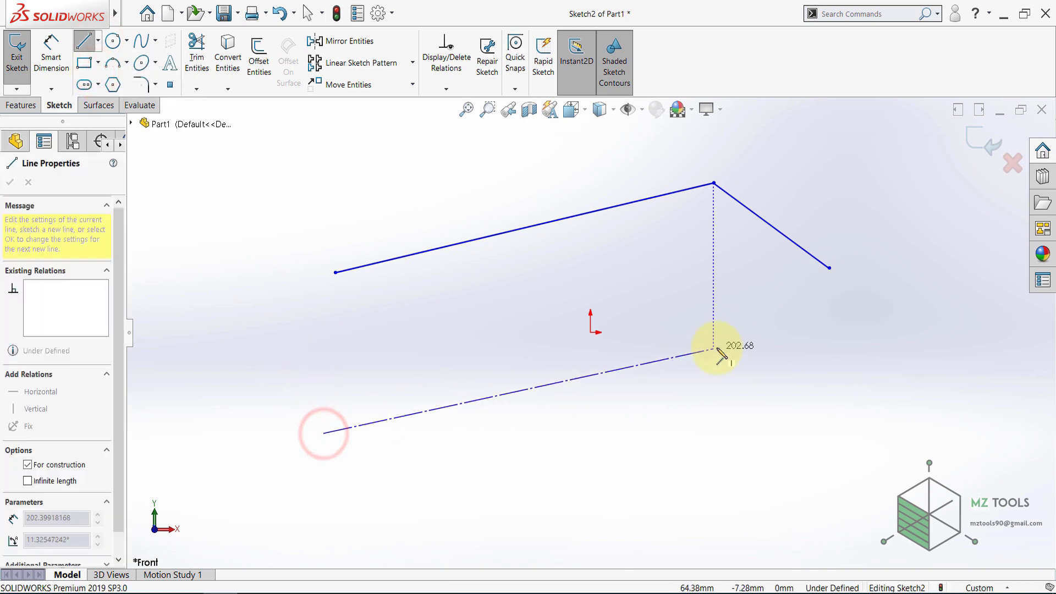
{"action": "left_click", "coordinate": [713, 347]}
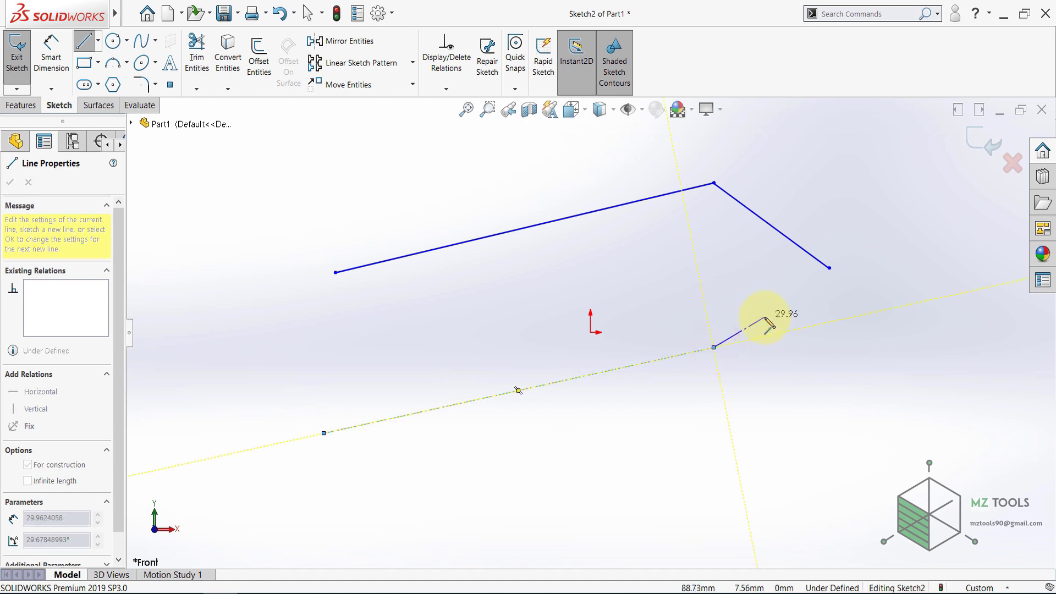
{"action": "left_click", "coordinate": [86, 41]}
{"action": "key", "text": "Escape"}
{"action": "left_click", "coordinate": [289, 355]}
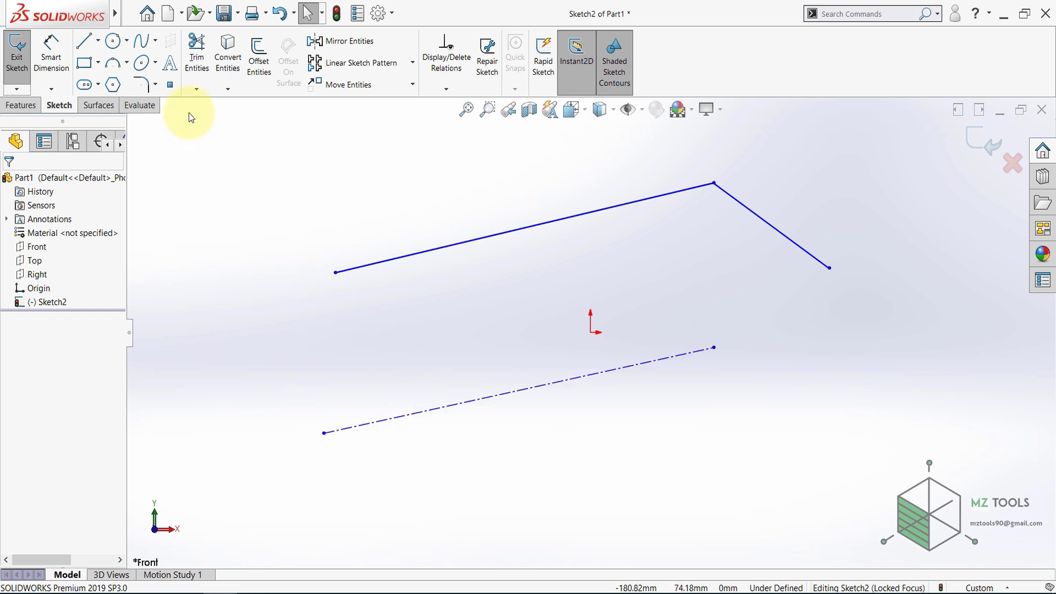
Step: Sketch two sloping midpoint lines, one beyond the upper-left end of the solid lines and one below the centerline
{"action": "left_click", "coordinate": [97, 42]}
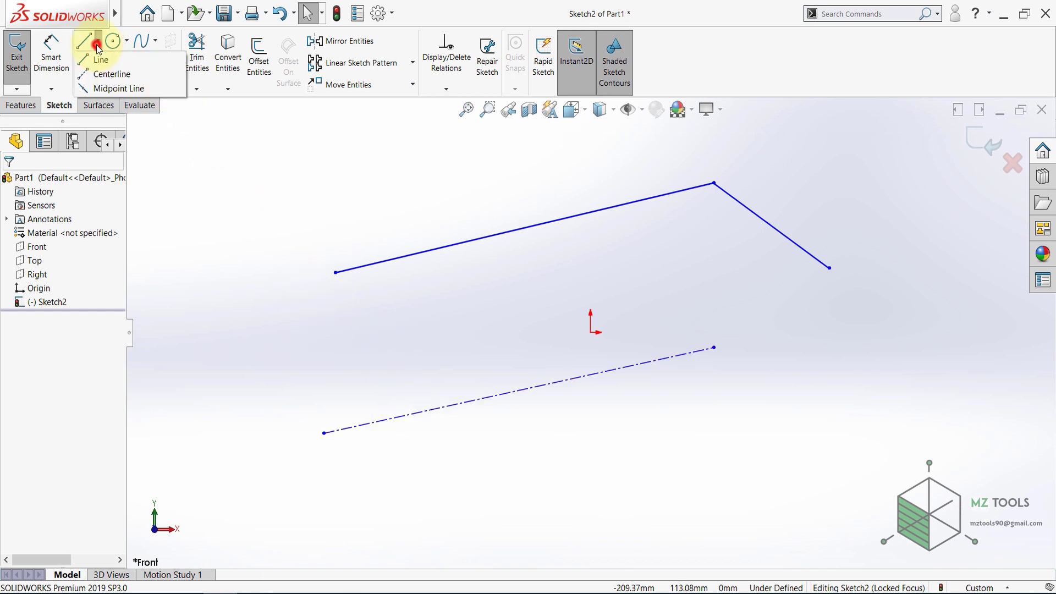
{"action": "left_click", "coordinate": [99, 89]}
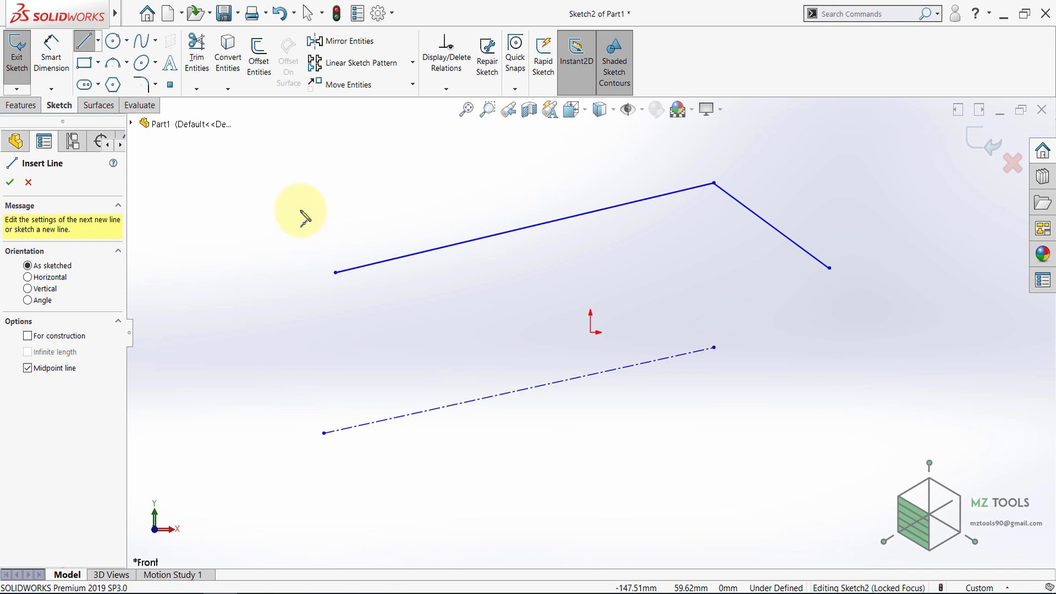
{"action": "left_click", "coordinate": [307, 193]}
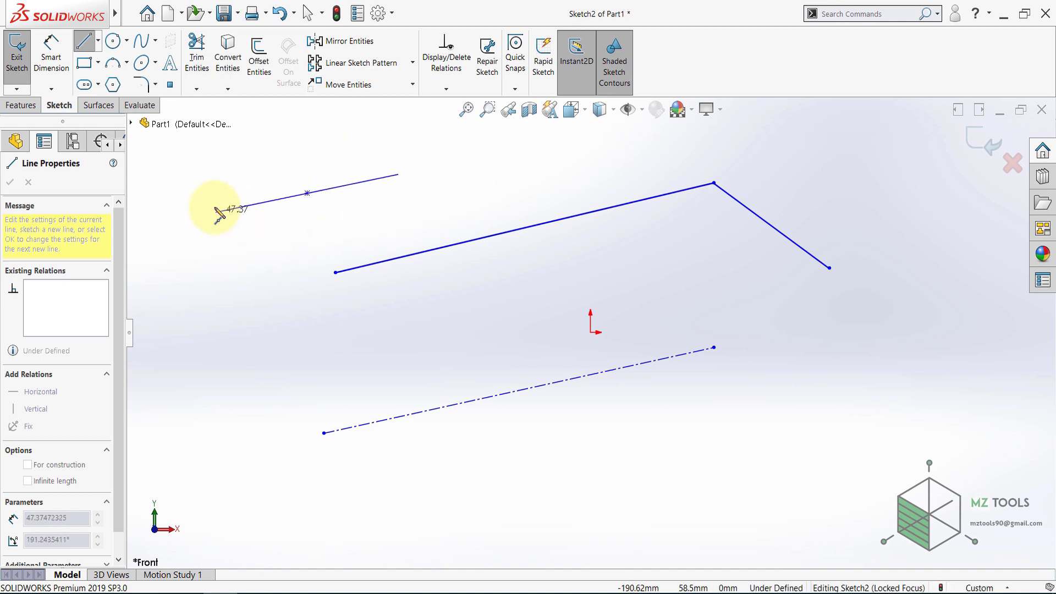
{"action": "left_click", "coordinate": [188, 267]}
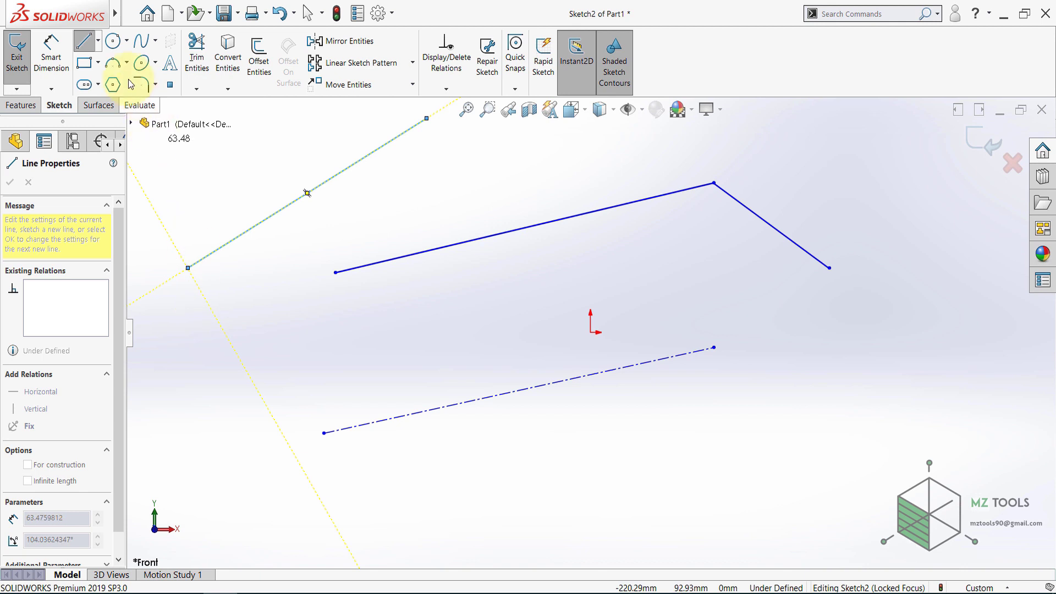
{"action": "key", "text": "Escape"}
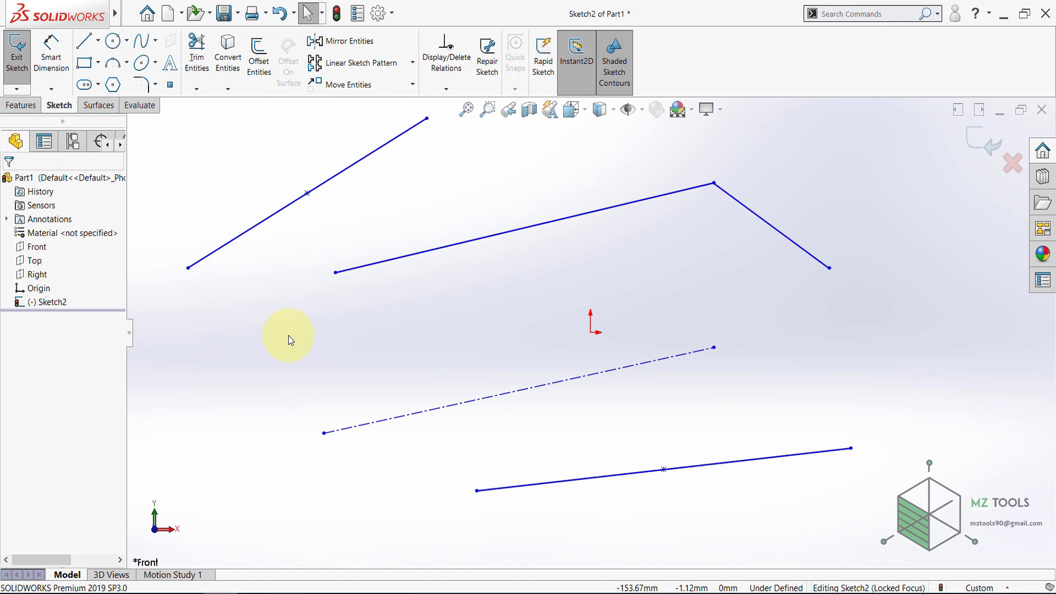
{"action": "left_click", "coordinate": [302, 337]}
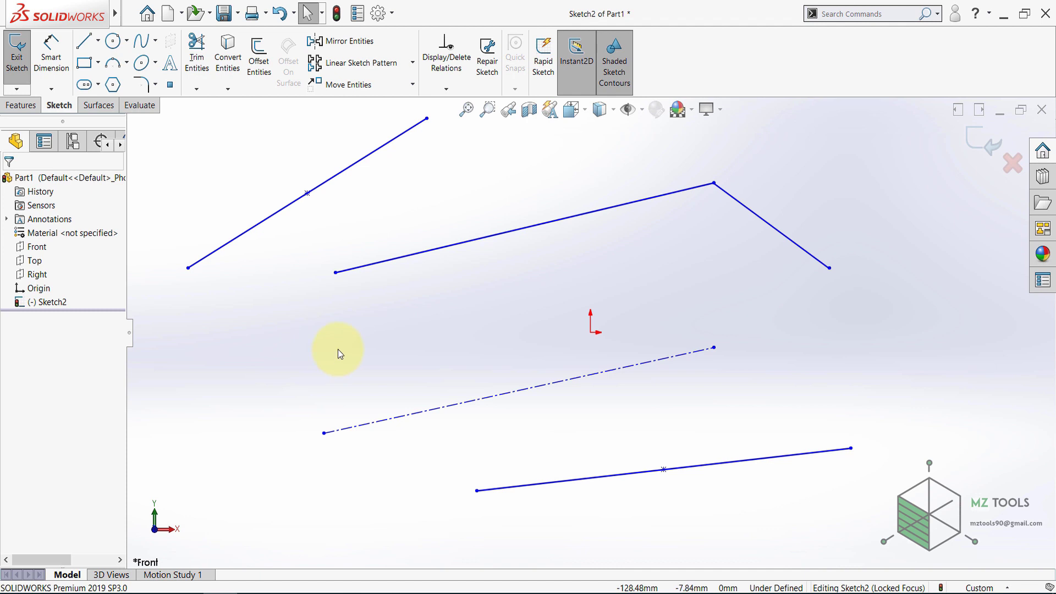
Step: Select all the lines and the centerline in the sketch and delete them
{"action": "key", "text": "z"}
{"action": "key", "text": "z"}
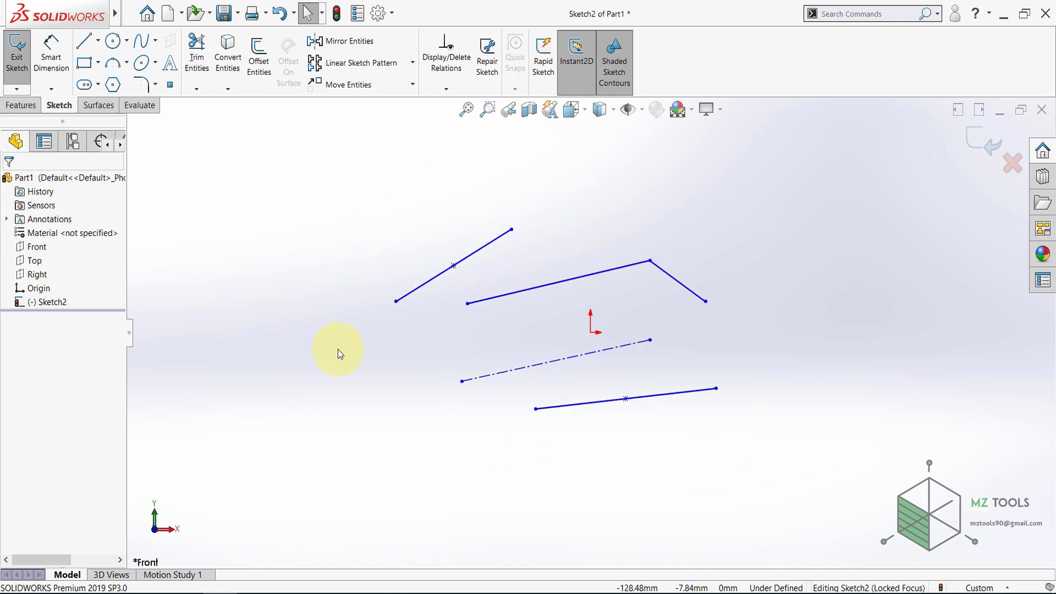
{"action": "left_click", "coordinate": [799, 179]}
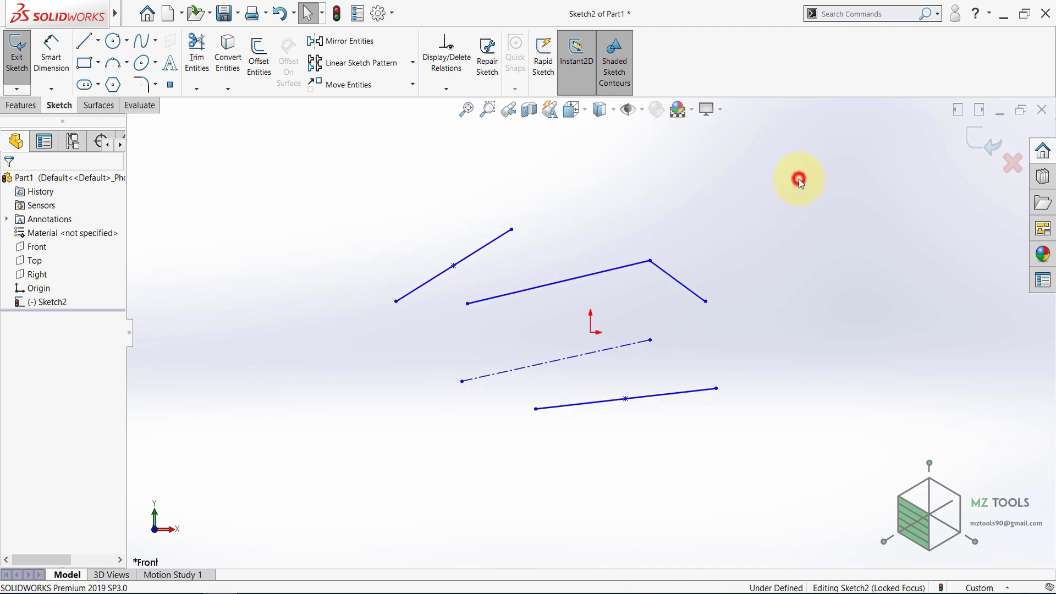
{"action": "mouse_move", "coordinate": [799, 179]}
{"action": "left_mouse_down"}
{"action": "mouse_move", "coordinate": [601, 365]}
{"action": "mouse_move", "coordinate": [401, 487]}
{"action": "mouse_move", "coordinate": [355, 490]}
{"action": "left_mouse_up"}
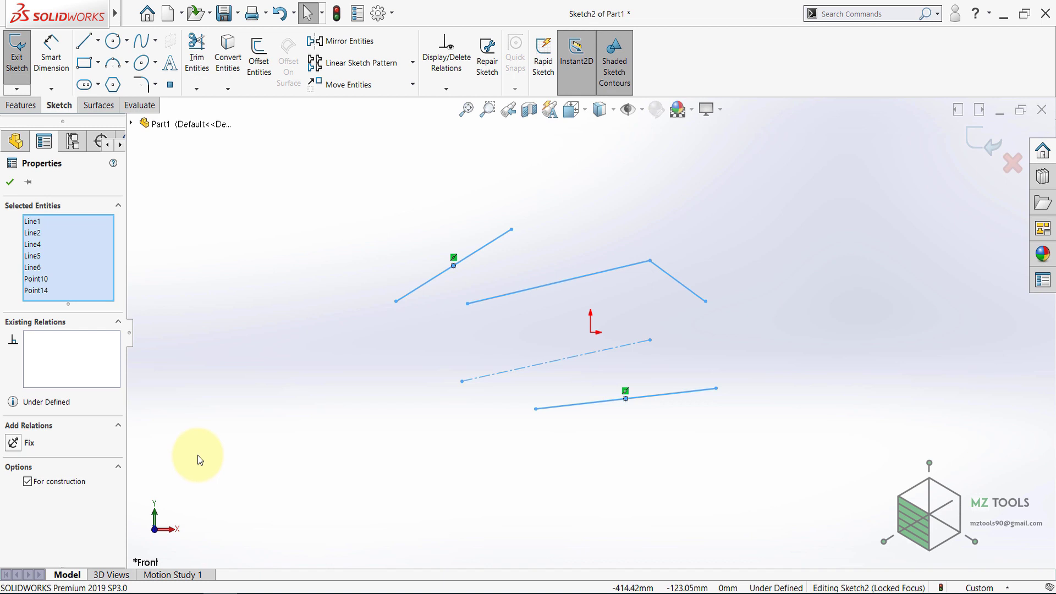
{"action": "key", "text": "Delete"}
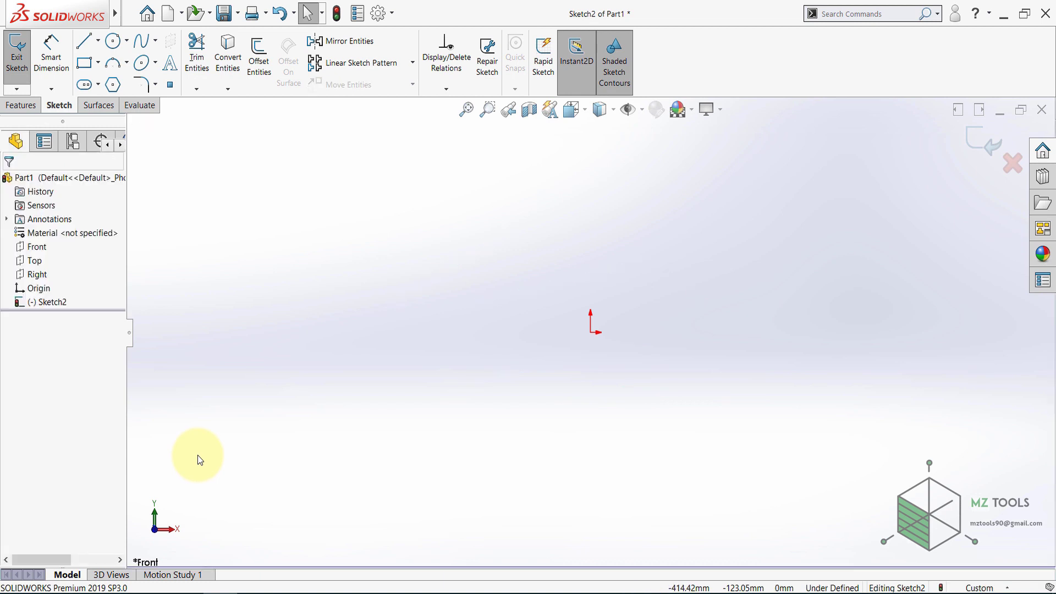
{"action": "left_click", "coordinate": [466, 116]}
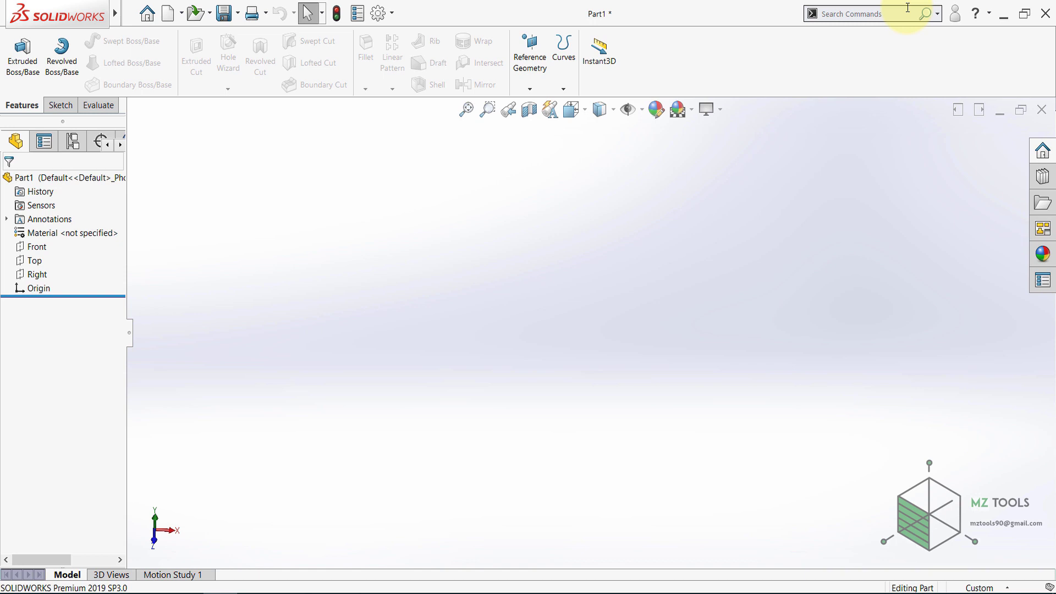
Step: Start a new sketch on the Front plane and clear the plane selection
{"action": "left_click", "coordinate": [31, 248]}
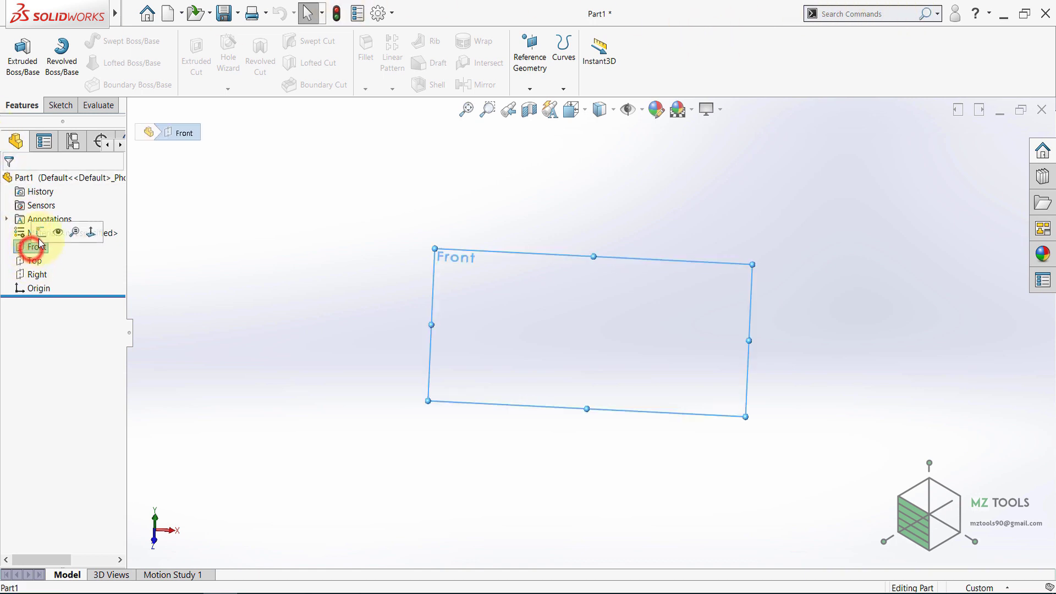
{"action": "left_click", "coordinate": [42, 234]}
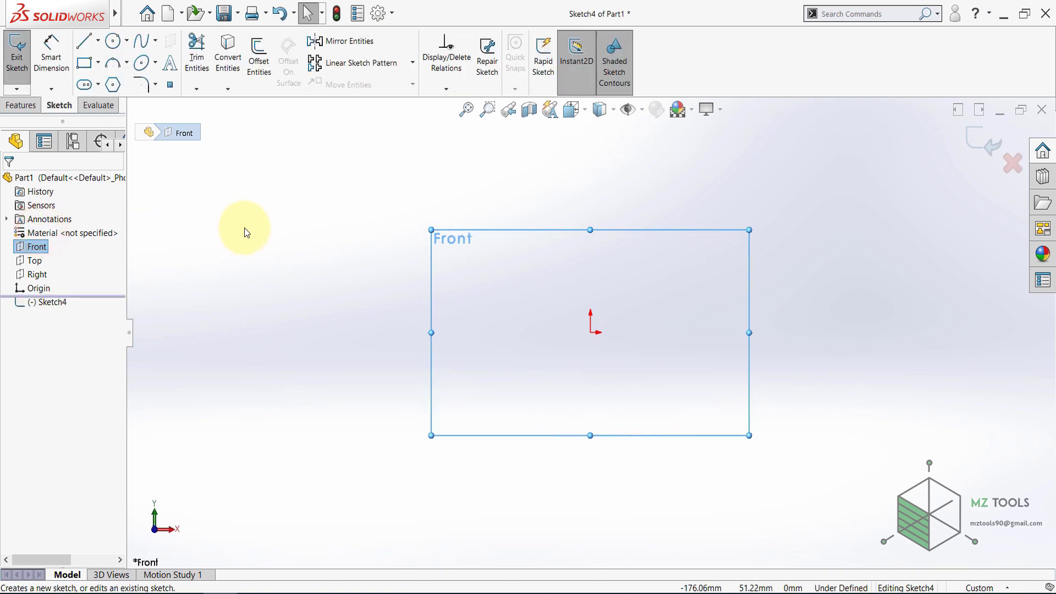
{"action": "left_click", "coordinate": [253, 203]}
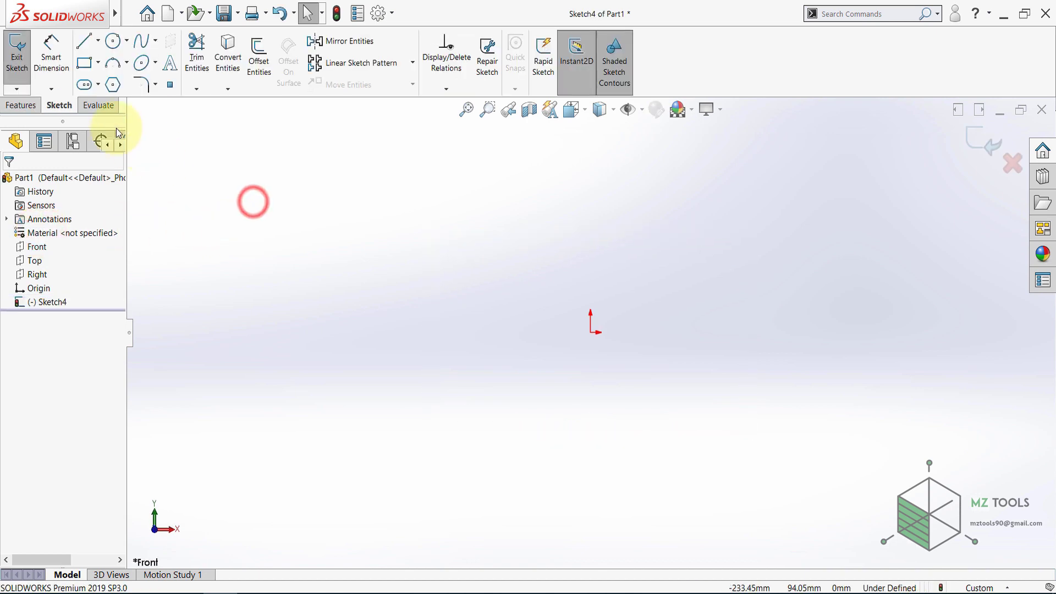
Step: Sketch a corner rectangle about 69 mm wide and 62 mm high to the upper left of the origin
{"action": "left_click", "coordinate": [99, 65]}
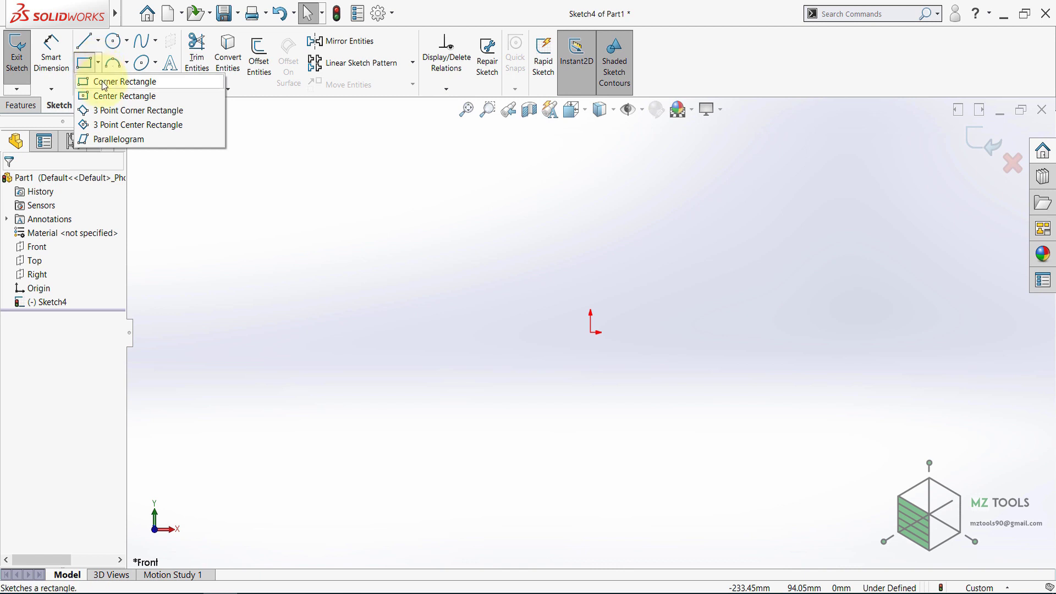
{"action": "left_click", "coordinate": [104, 82]}
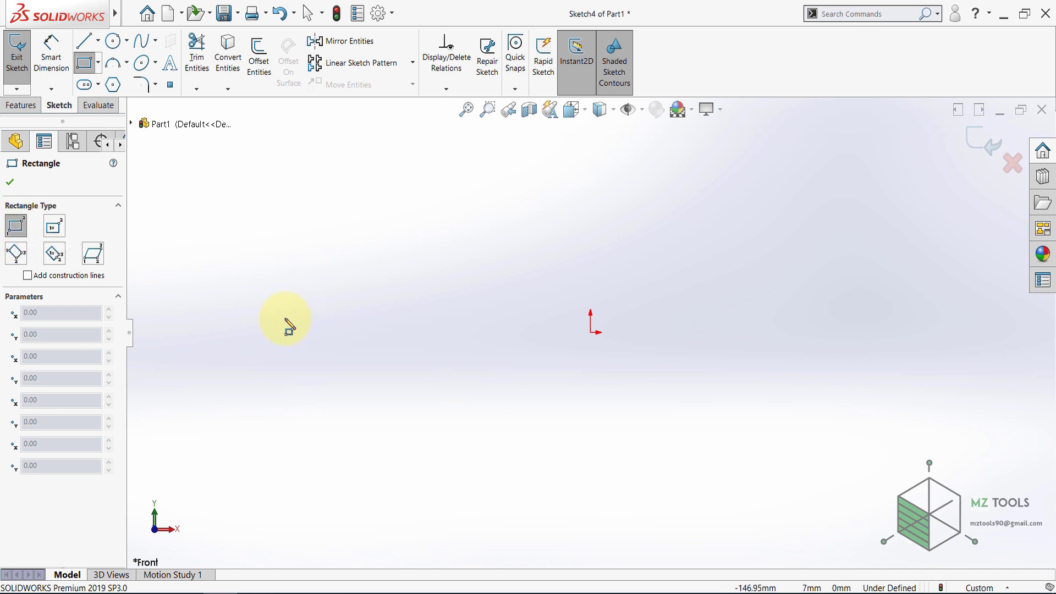
{"action": "left_click", "coordinate": [279, 310]}
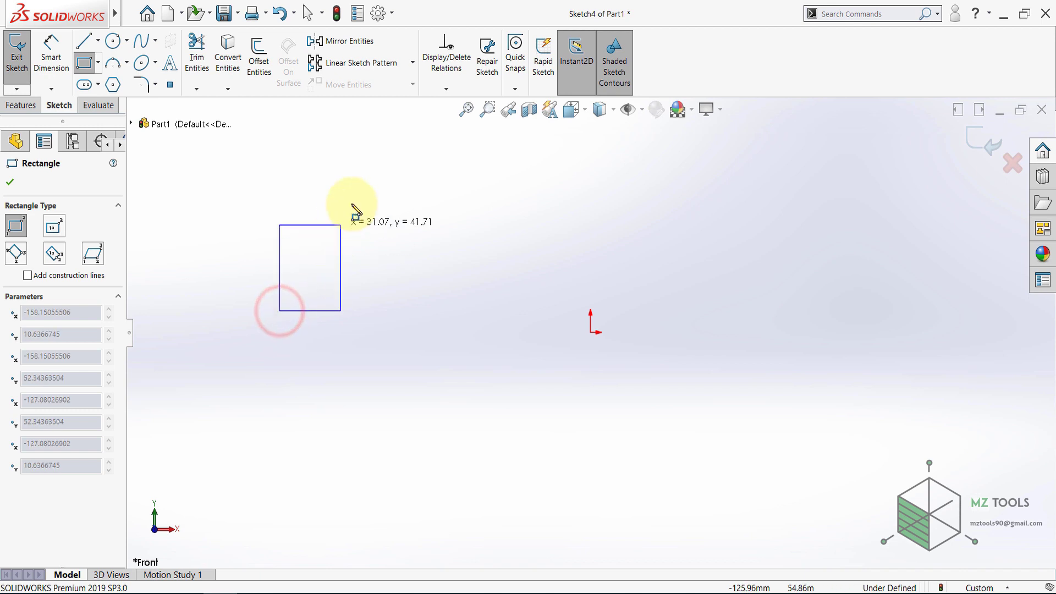
{"action": "left_click", "coordinate": [416, 184]}
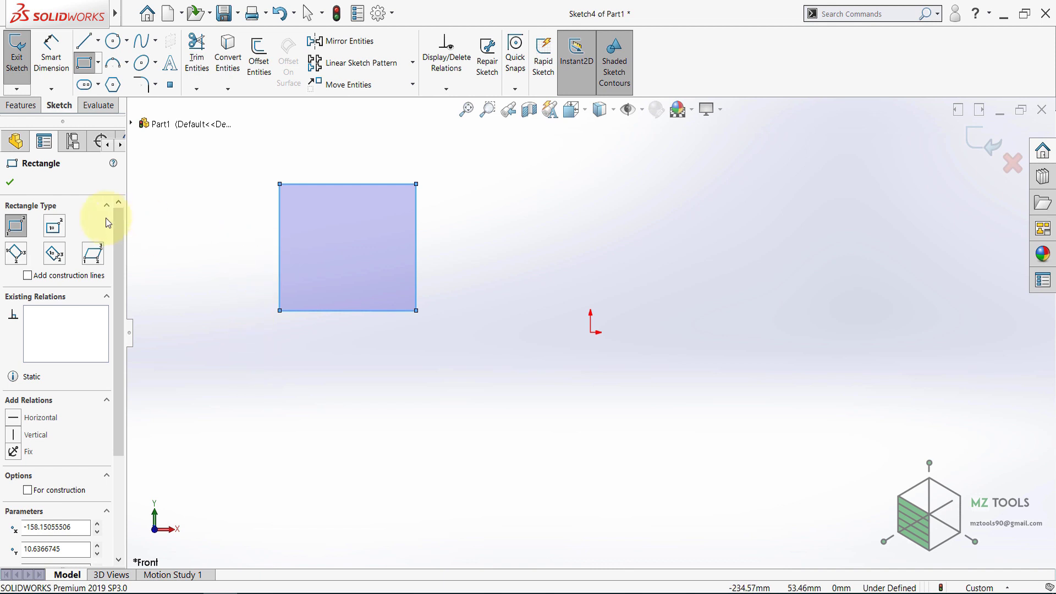
{"action": "left_click", "coordinate": [10, 183]}
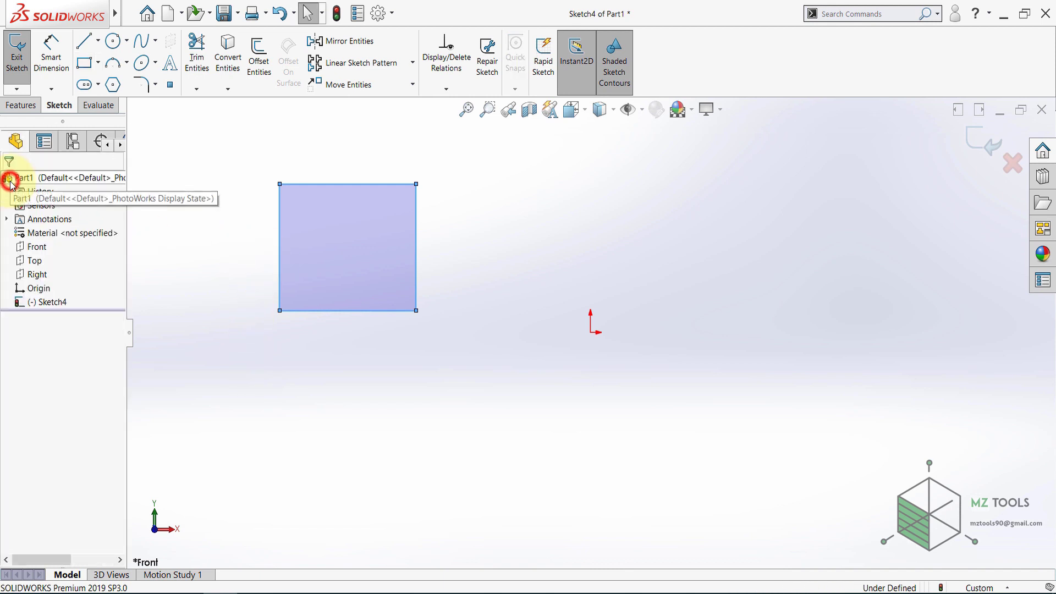
Step: Sketch a center rectangle about 52 mm wide and 43 mm high to the upper right of the origin
{"action": "left_click", "coordinate": [99, 65]}
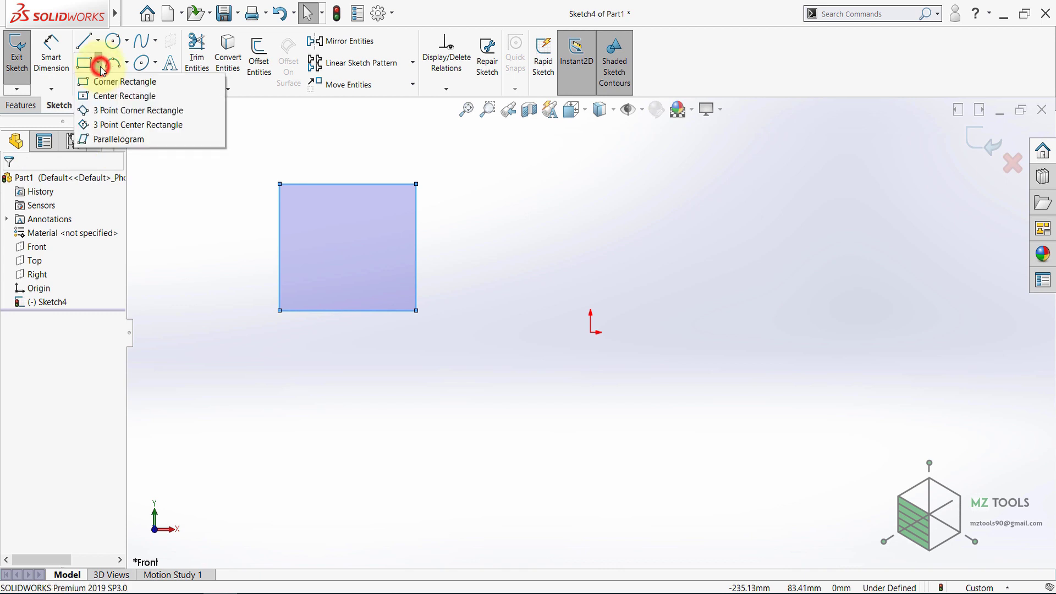
{"action": "left_click", "coordinate": [96, 97]}
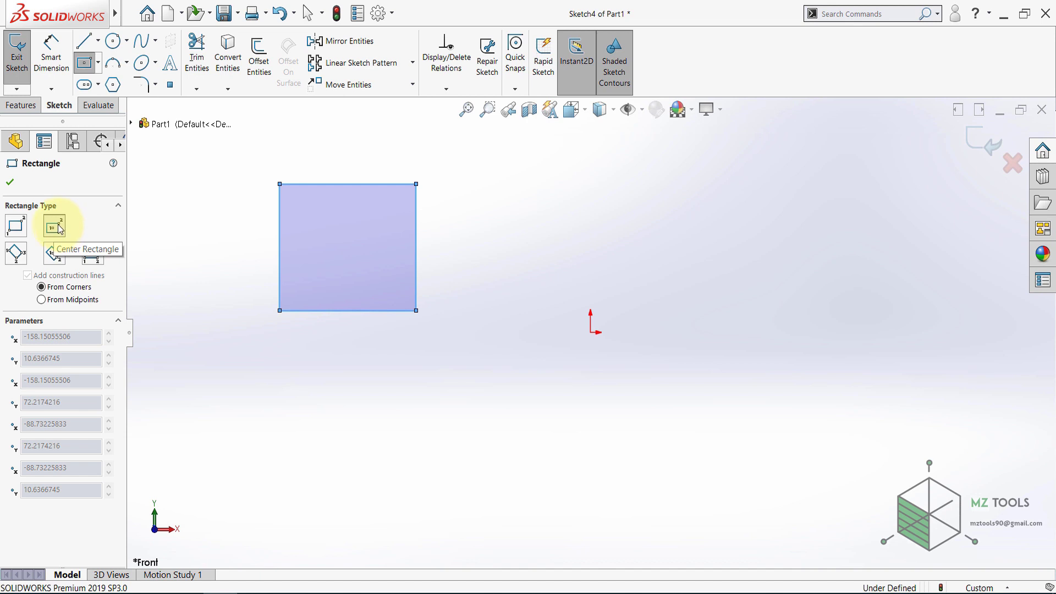
{"action": "left_click", "coordinate": [676, 241]}
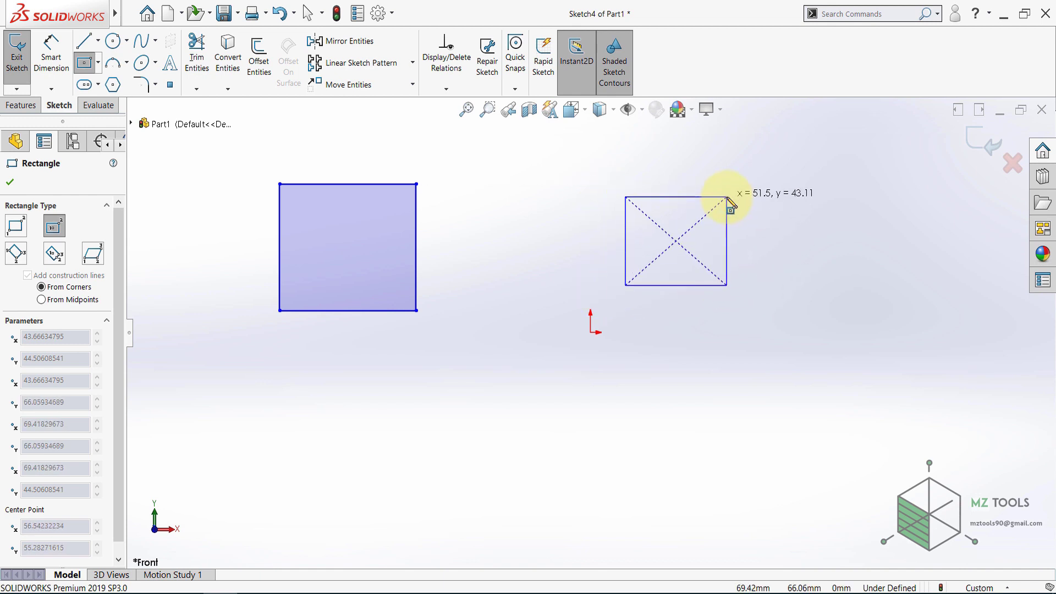
{"action": "left_click", "coordinate": [727, 198]}
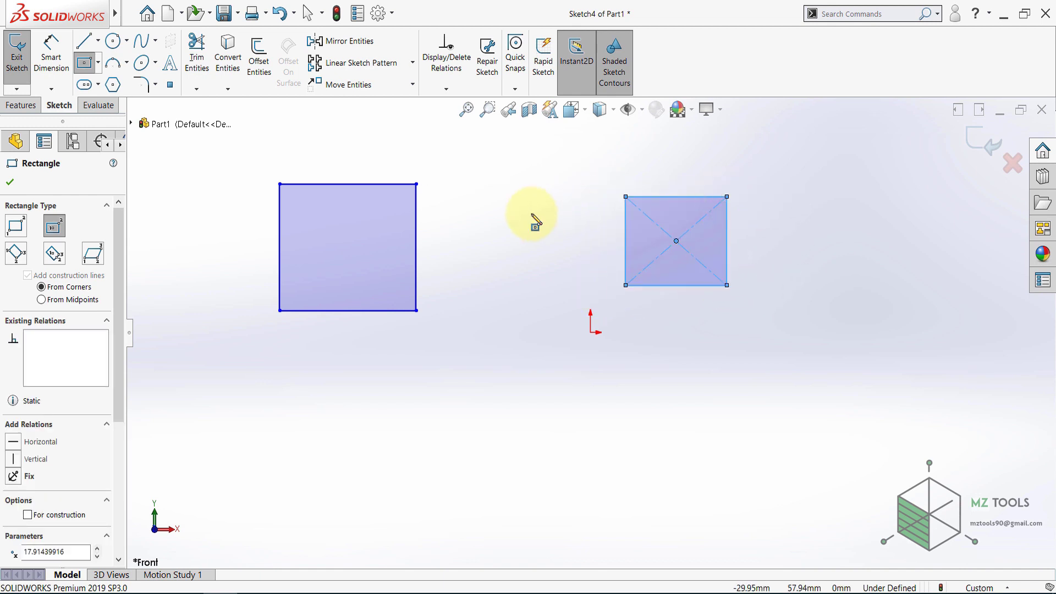
{"action": "left_click", "coordinate": [11, 186]}
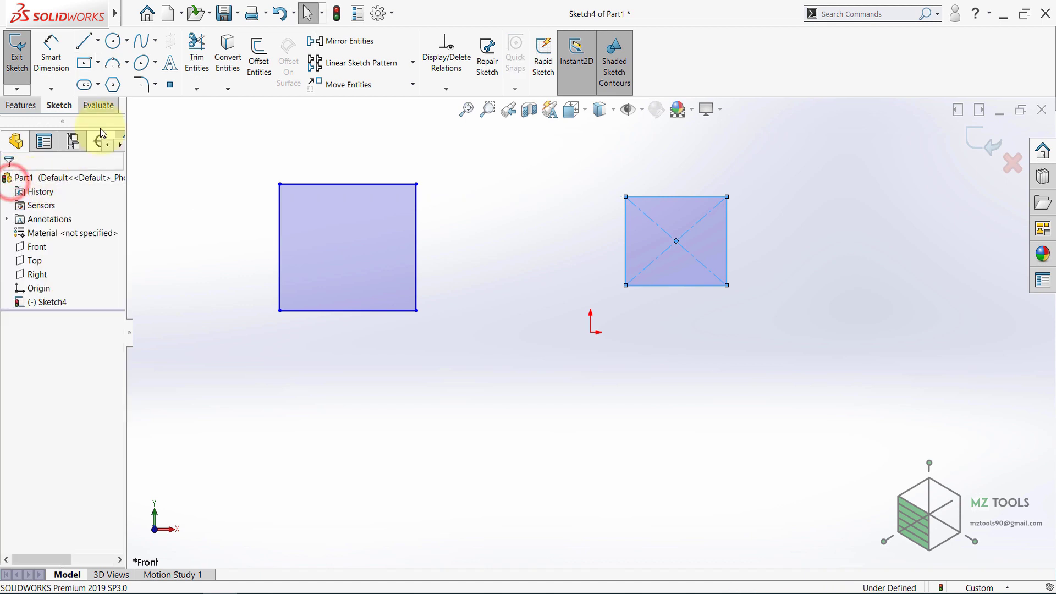
Step: Sketch a 3 point corner rectangle below the corner rectangle, with its first side about 103 mm long and sloping down to the right
{"action": "left_click", "coordinate": [98, 64]}
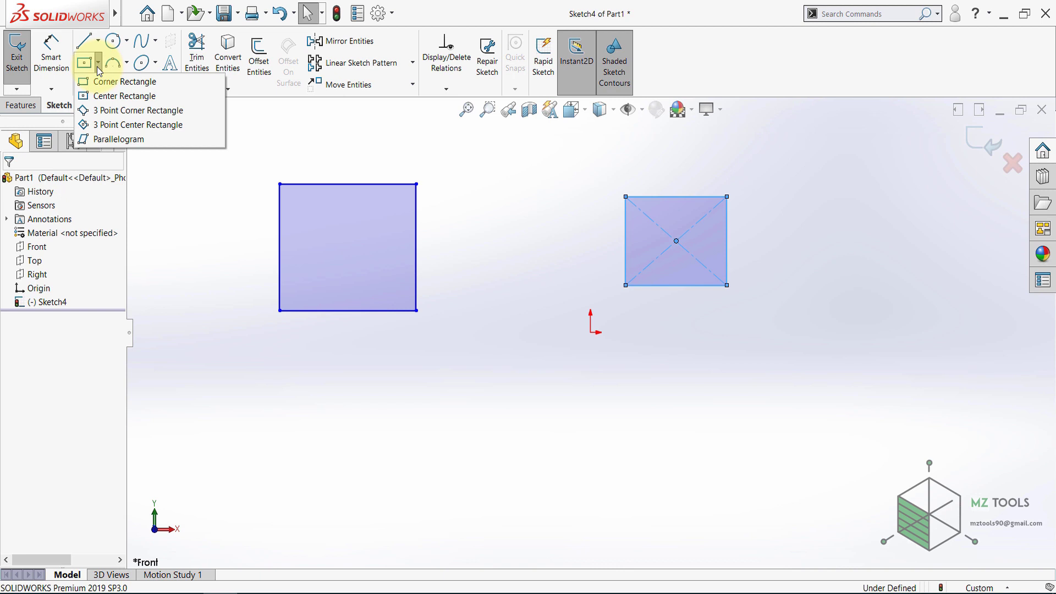
{"action": "left_click", "coordinate": [114, 115]}
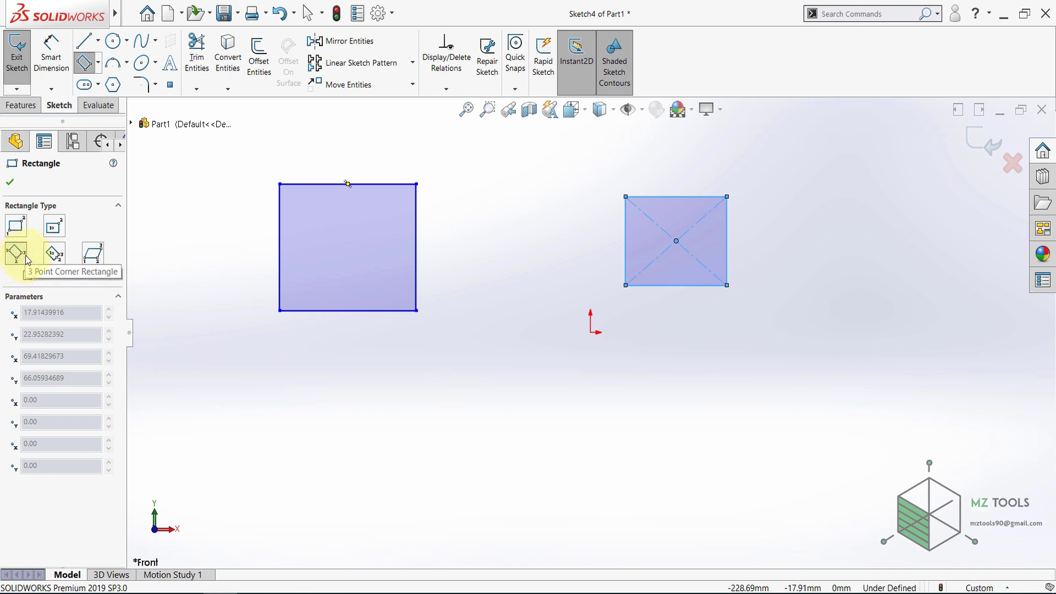
{"action": "left_click", "coordinate": [272, 439]}
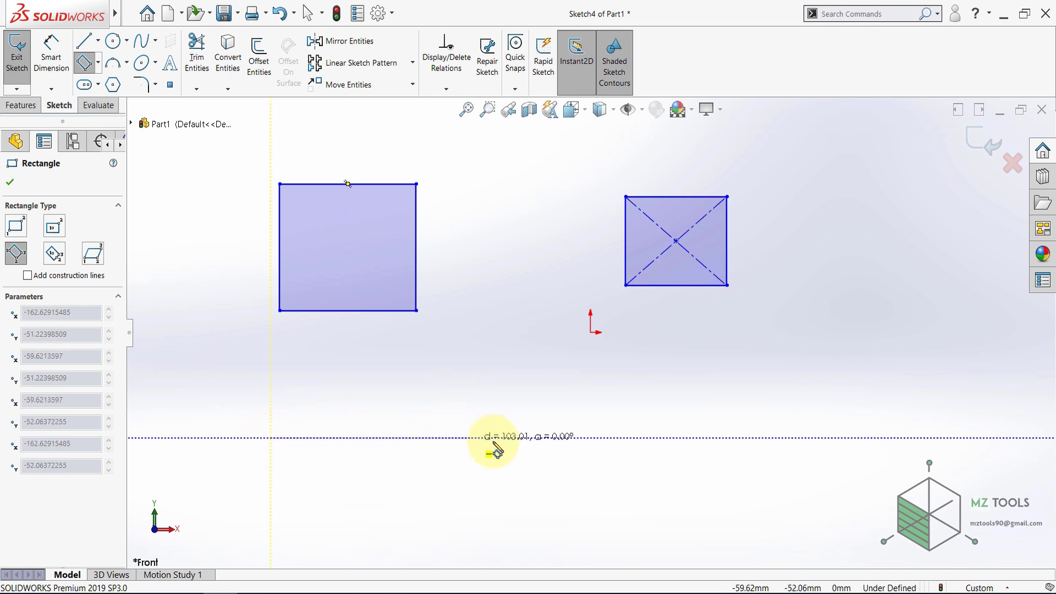
{"action": "left_click", "coordinate": [445, 546]}
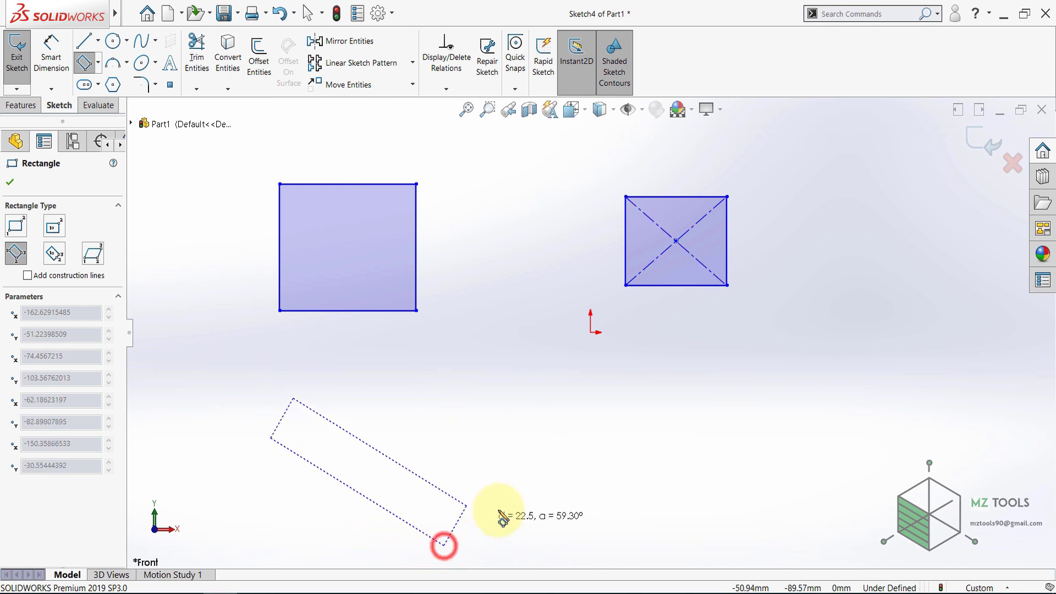
{"action": "left_click", "coordinate": [505, 440]}
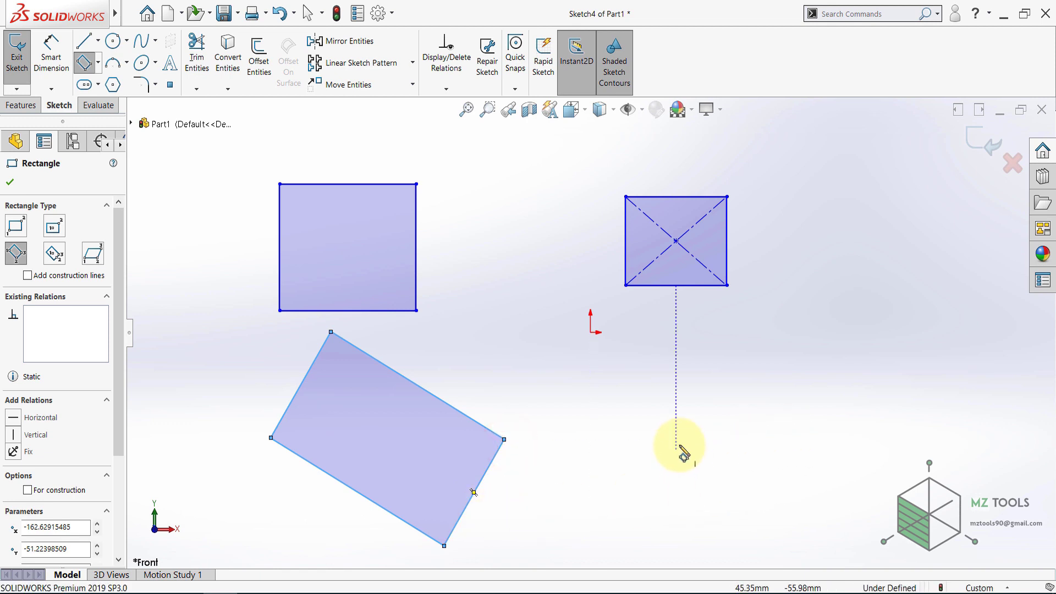
Step: Sketch a second 3 point corner rectangle below the center rectangle, its first side about 114 mm long and sloping down to the left
{"action": "left_click", "coordinate": [788, 392]}
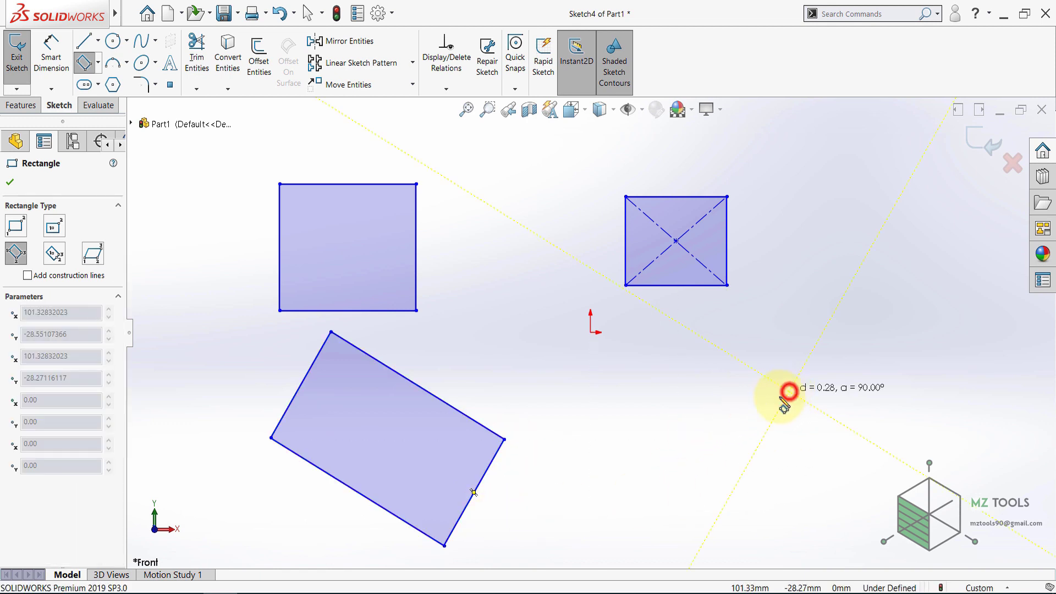
{"action": "left_click", "coordinate": [584, 484]}
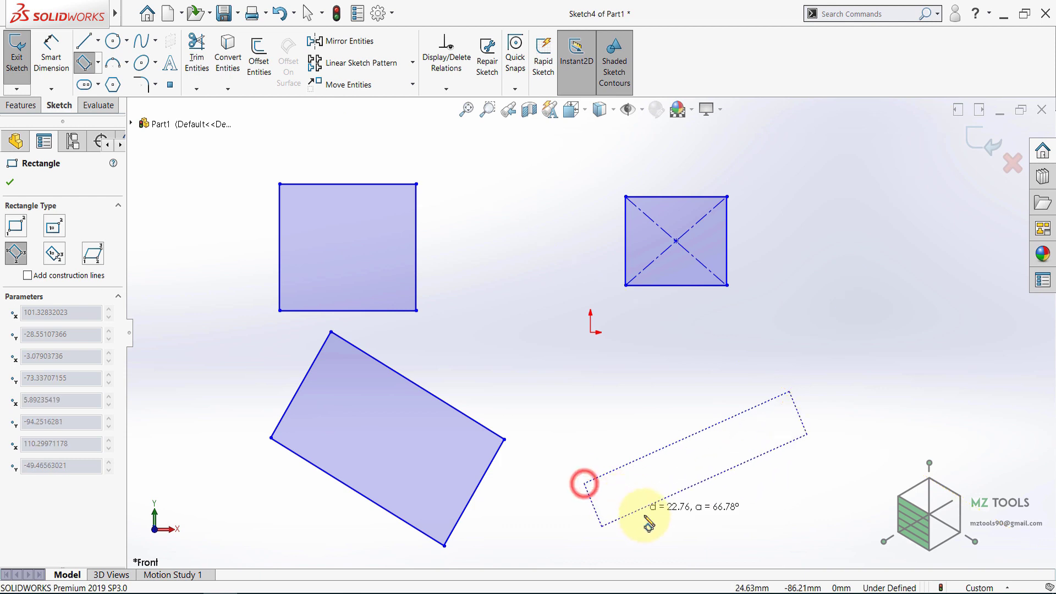
{"action": "left_click", "coordinate": [663, 549]}
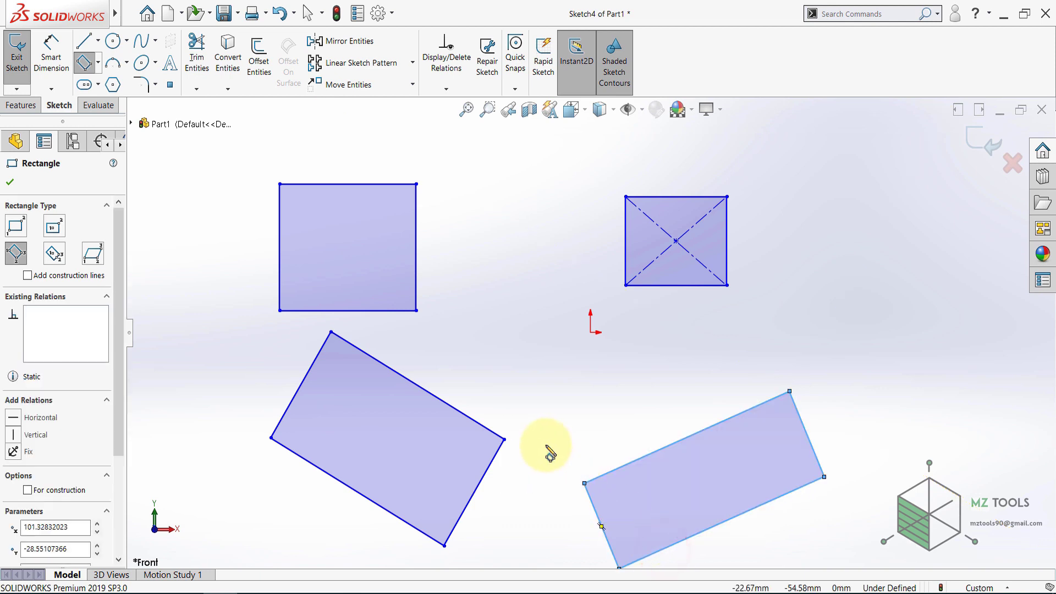
{"action": "key", "text": "z"}
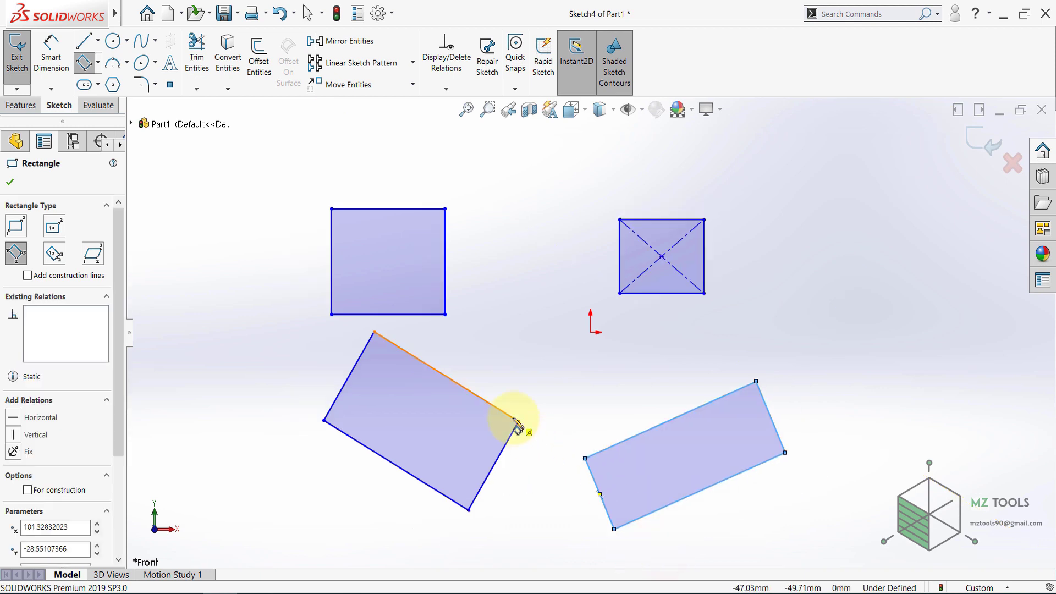
{"action": "left_click", "coordinate": [9, 184]}
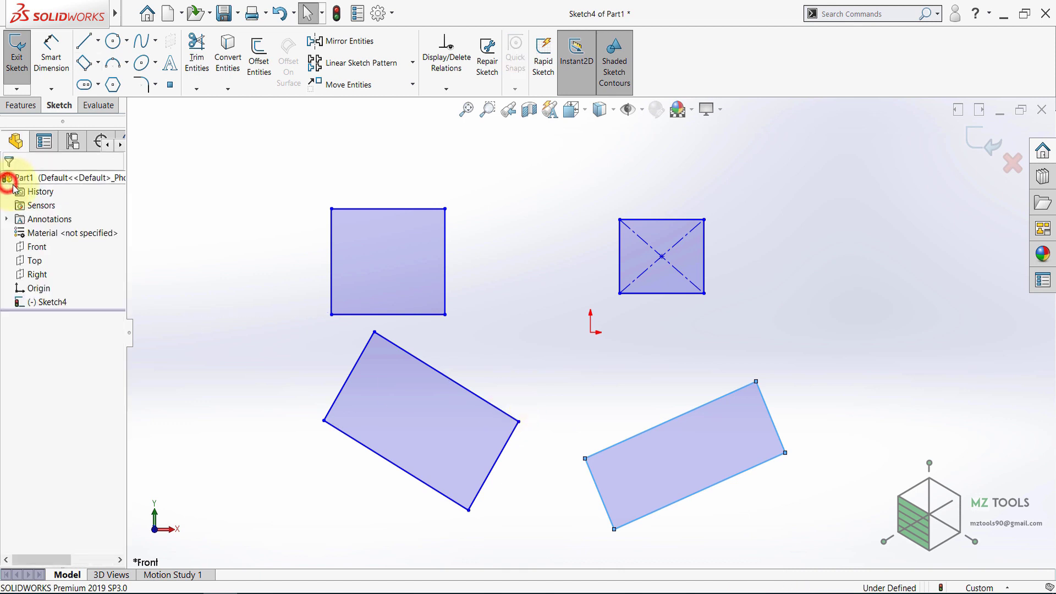
{"action": "left_click", "coordinate": [255, 314]}
Step: Sketch a tilted 3 point center rectangle about 200 mm long to the left of the existing rectangles
{"action": "key", "text": "z"}
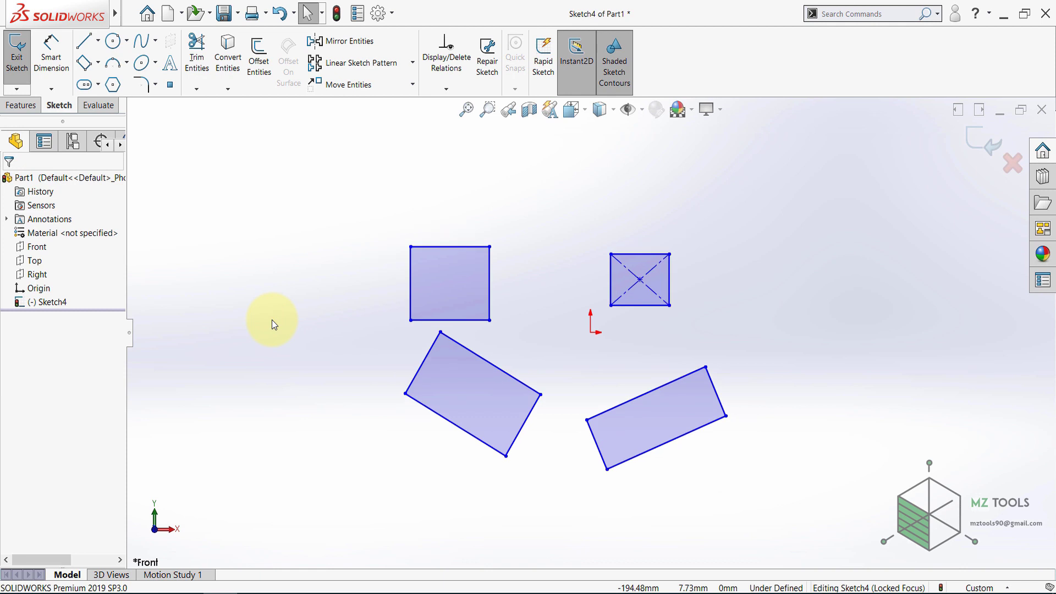
{"action": "scroll", "coordinate": [487, 367], "scroll_direction": "down", "scroll_amount": 1}
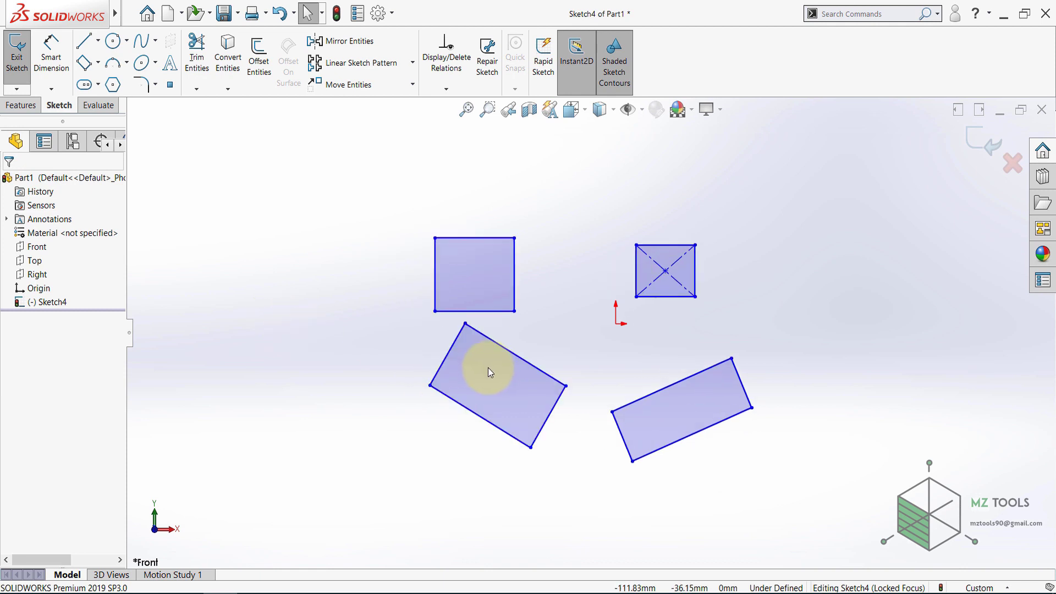
{"action": "scroll", "coordinate": [487, 367], "scroll_direction": "up", "scroll_amount": 1}
{"action": "left_click", "coordinate": [101, 63]}
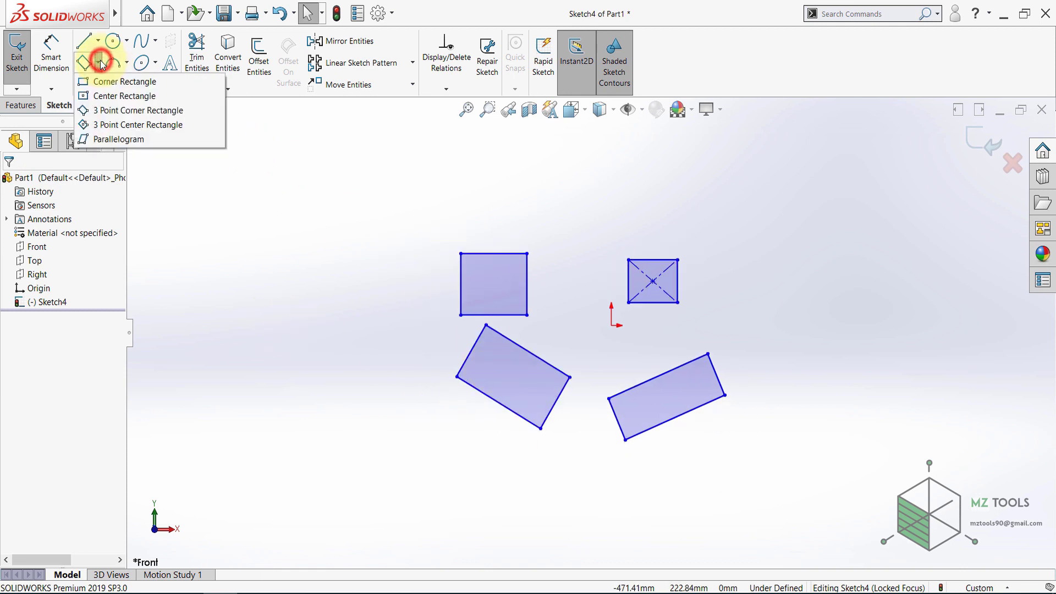
{"action": "left_click", "coordinate": [142, 126]}
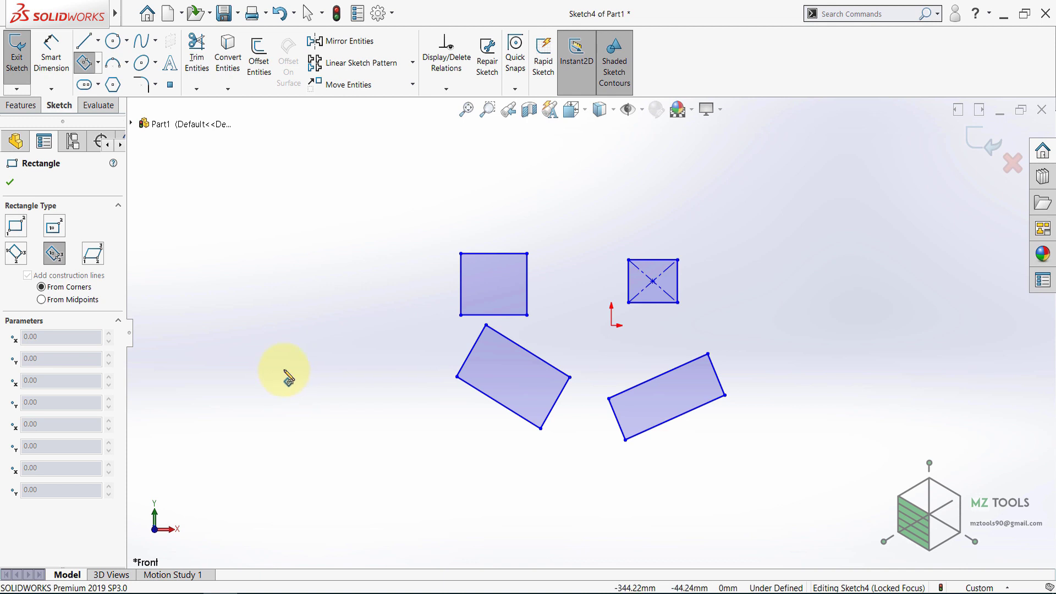
{"action": "left_click", "coordinate": [272, 341]}
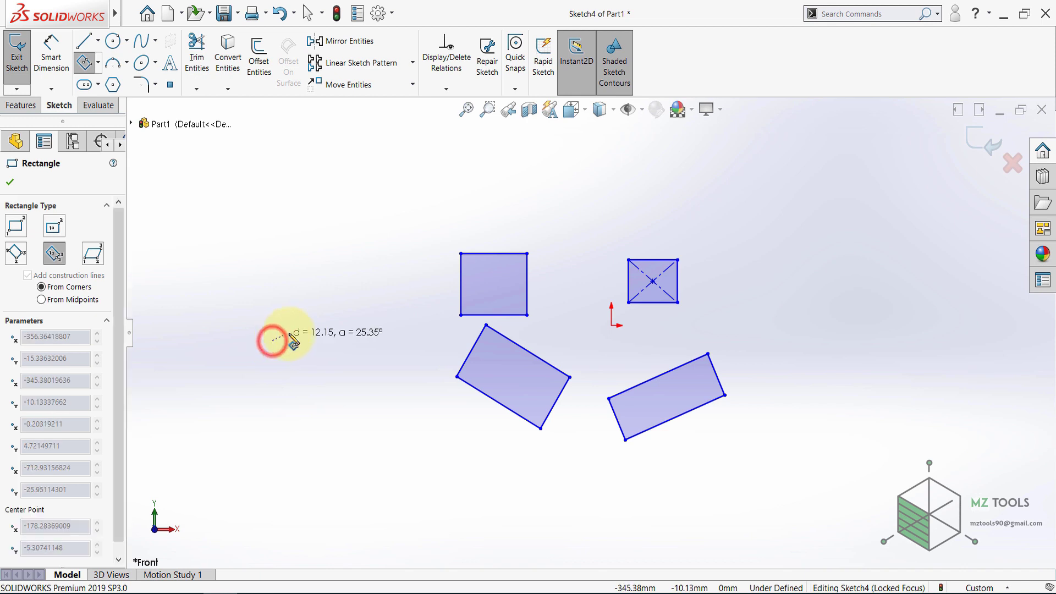
{"action": "left_click", "coordinate": [308, 249]}
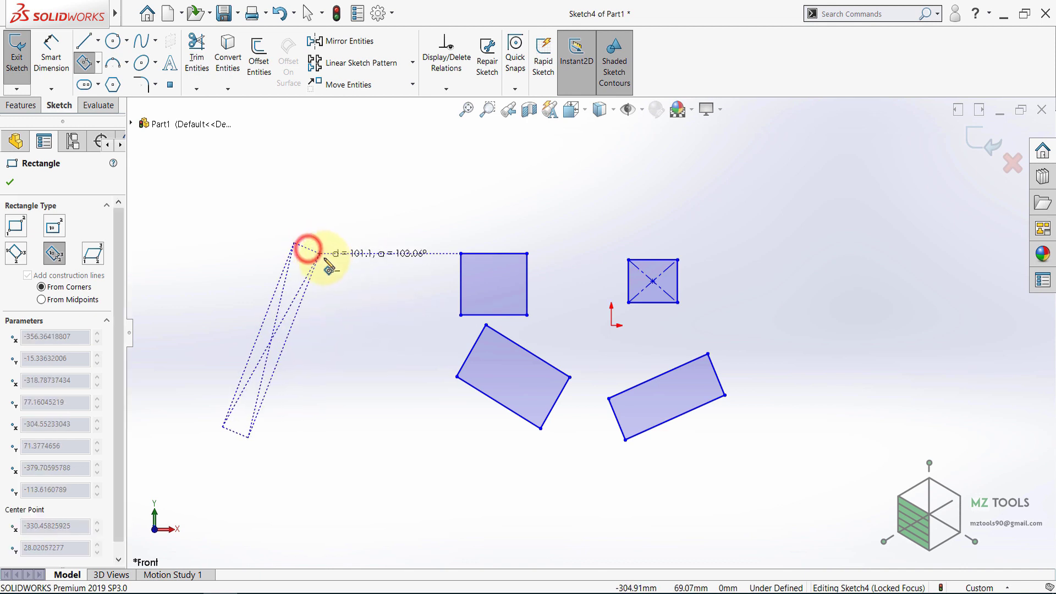
{"action": "left_click", "coordinate": [370, 293]}
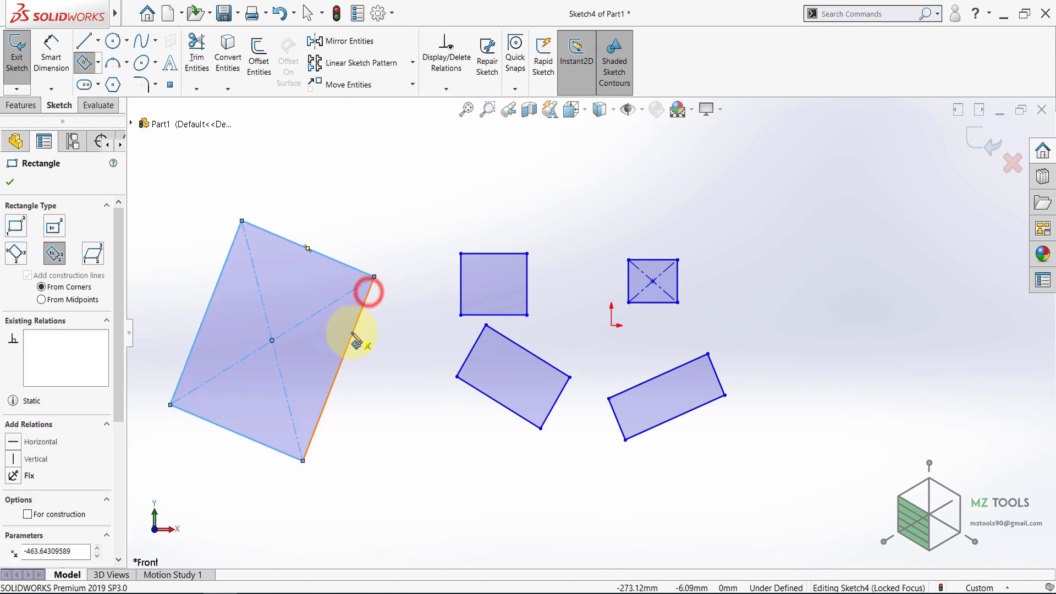
Step: Sketch another tilted 3 point center rectangle about 208 mm long to the upper right of the existing rectangles
{"action": "left_click", "coordinate": [836, 217]}
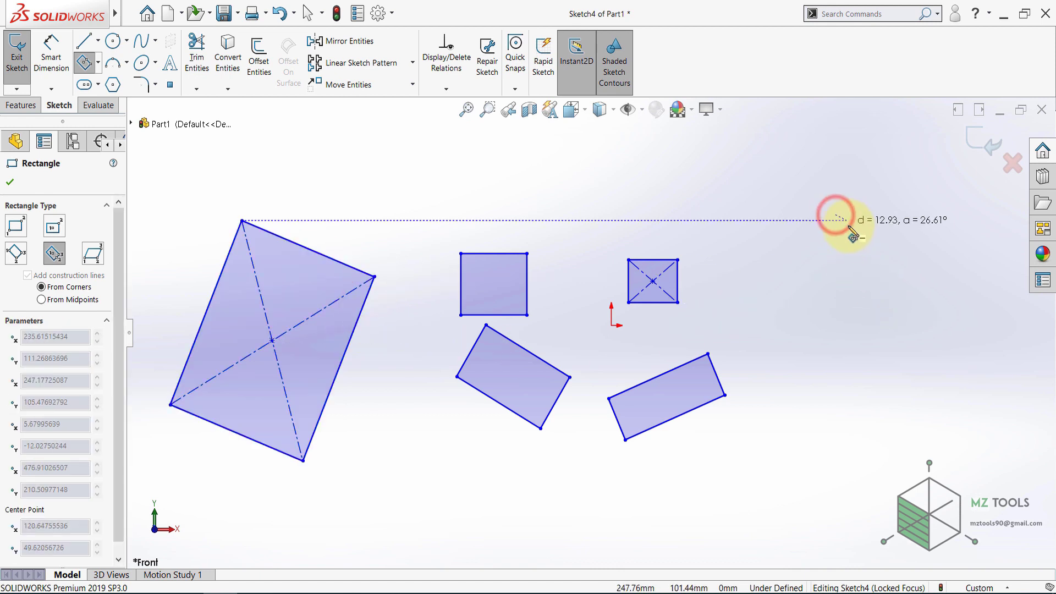
{"action": "left_click", "coordinate": [901, 292]}
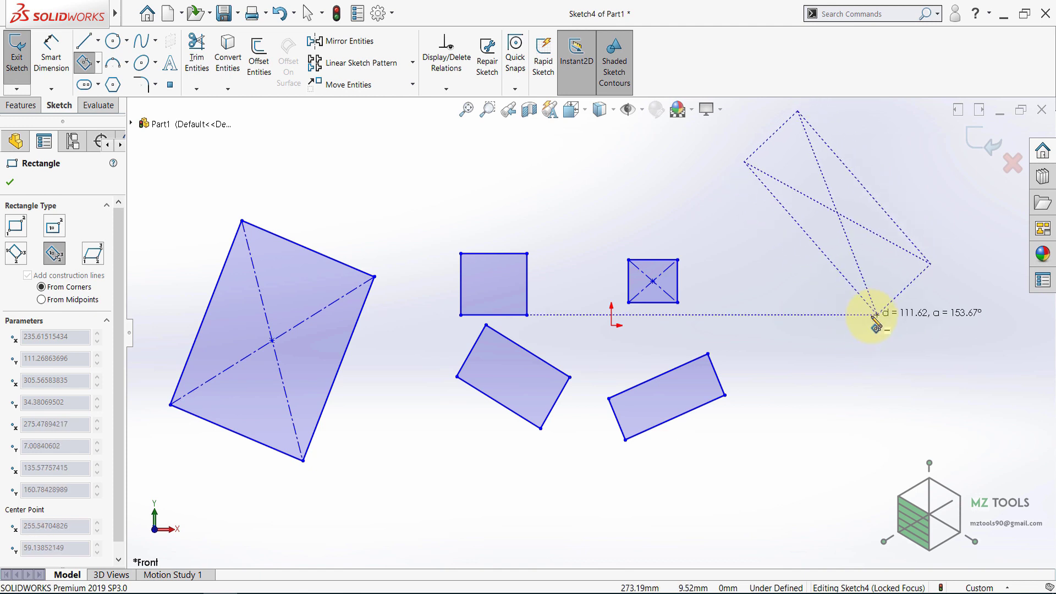
{"action": "left_click", "coordinate": [851, 339]}
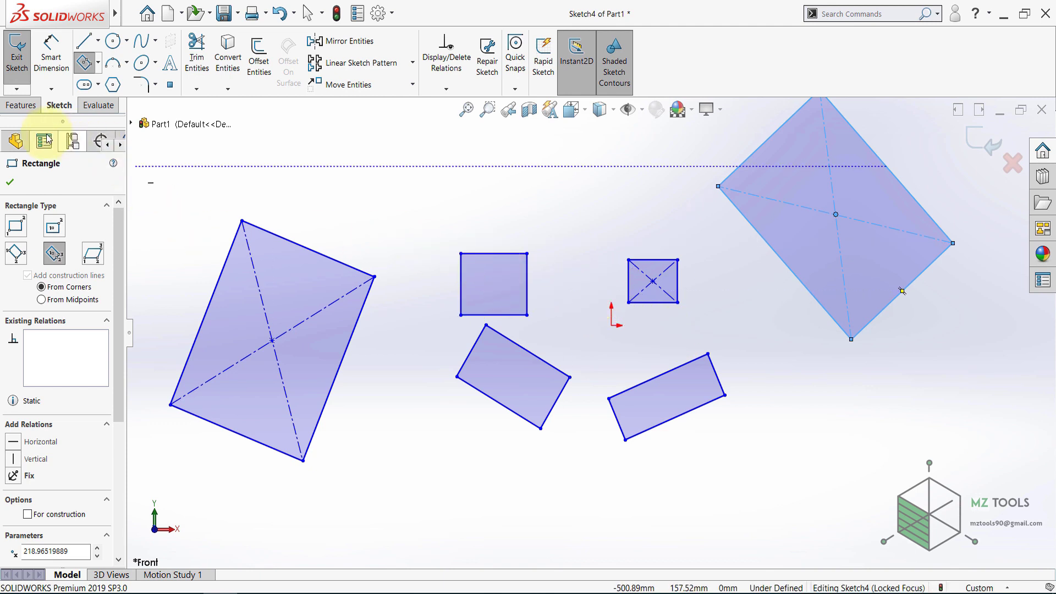
{"action": "left_click", "coordinate": [9, 182]}
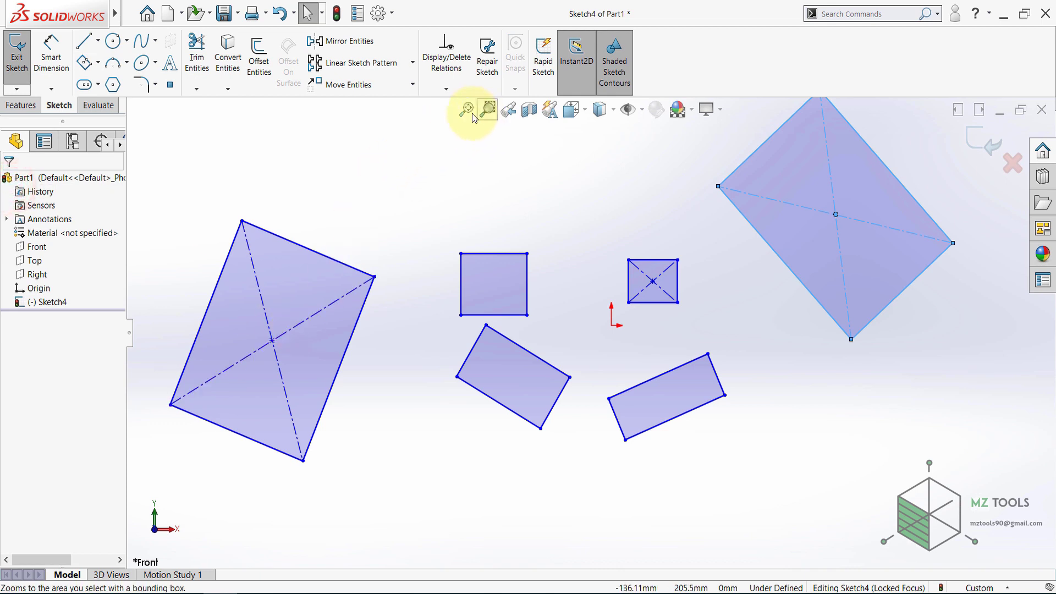
Step: Sketch a parallelogram above the leftmost tilted rectangle, with a horizontal base about 248 mm long and its other sides sloping up to the right
{"action": "left_click", "coordinate": [466, 109]}
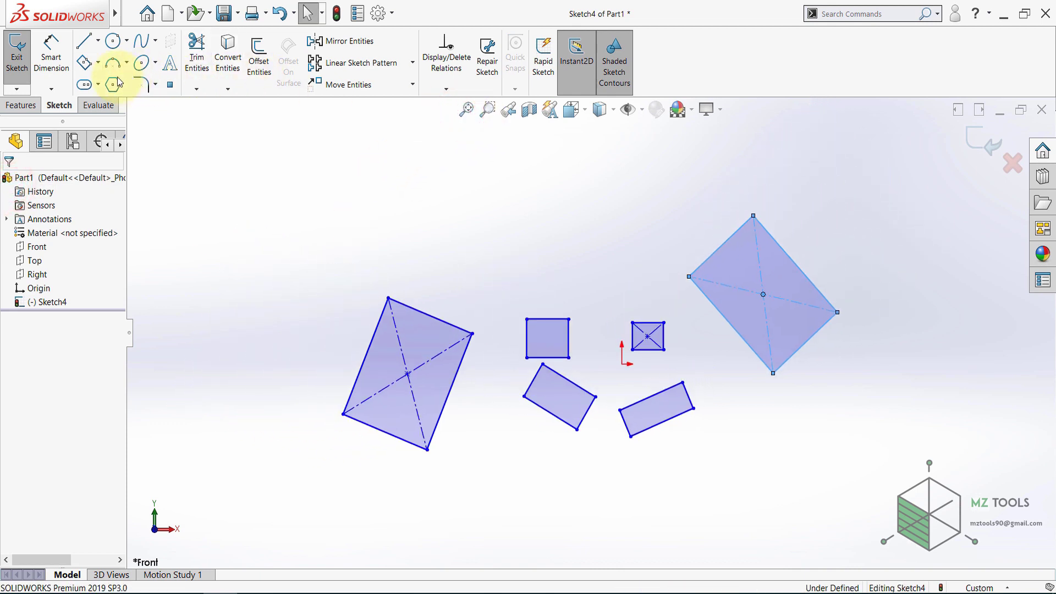
{"action": "left_click", "coordinate": [99, 63]}
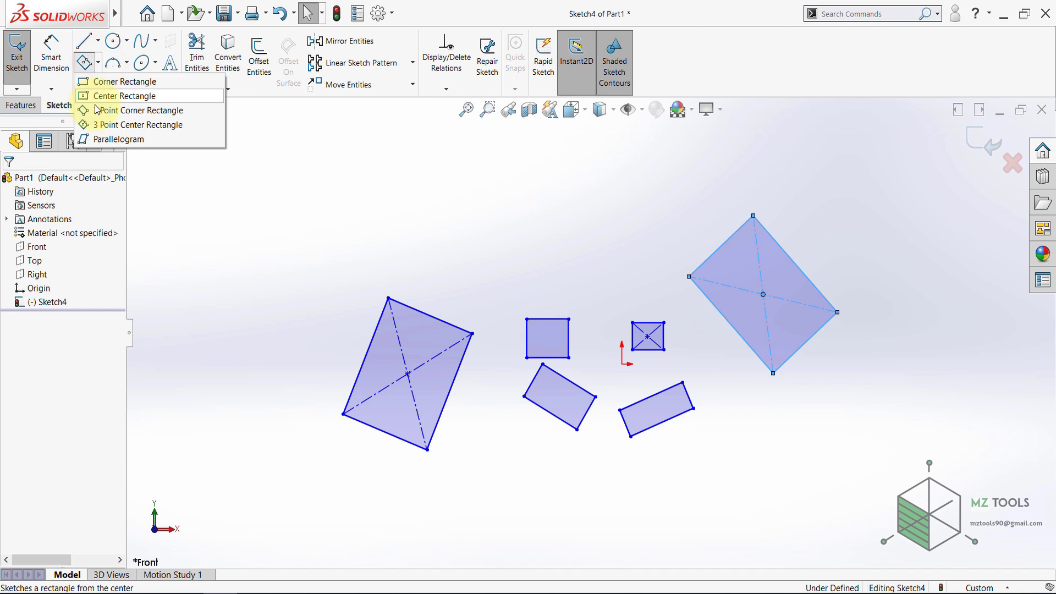
{"action": "left_click", "coordinate": [98, 138]}
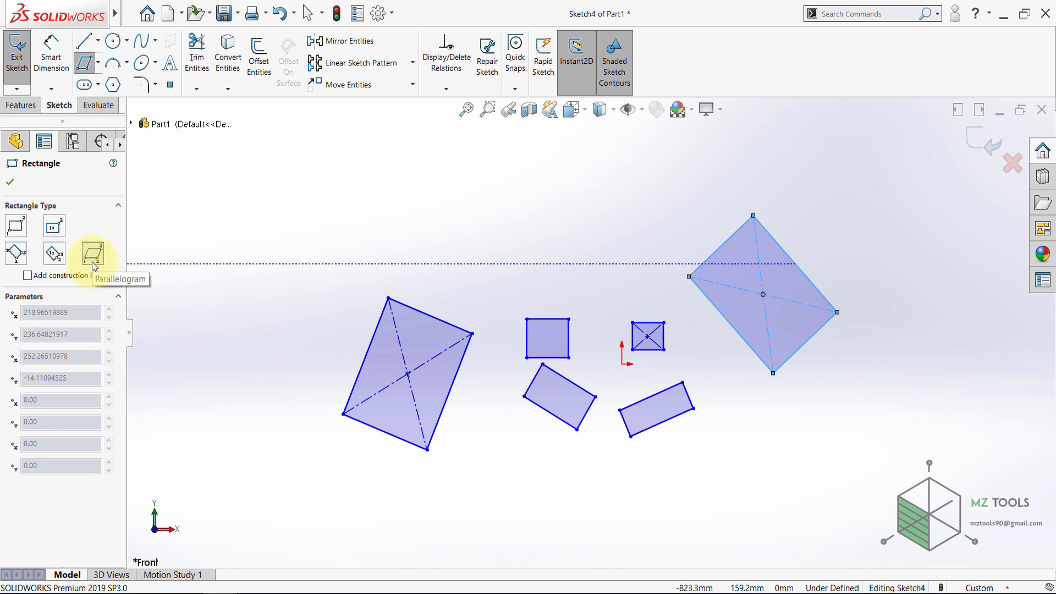
{"action": "left_click", "coordinate": [246, 207]}
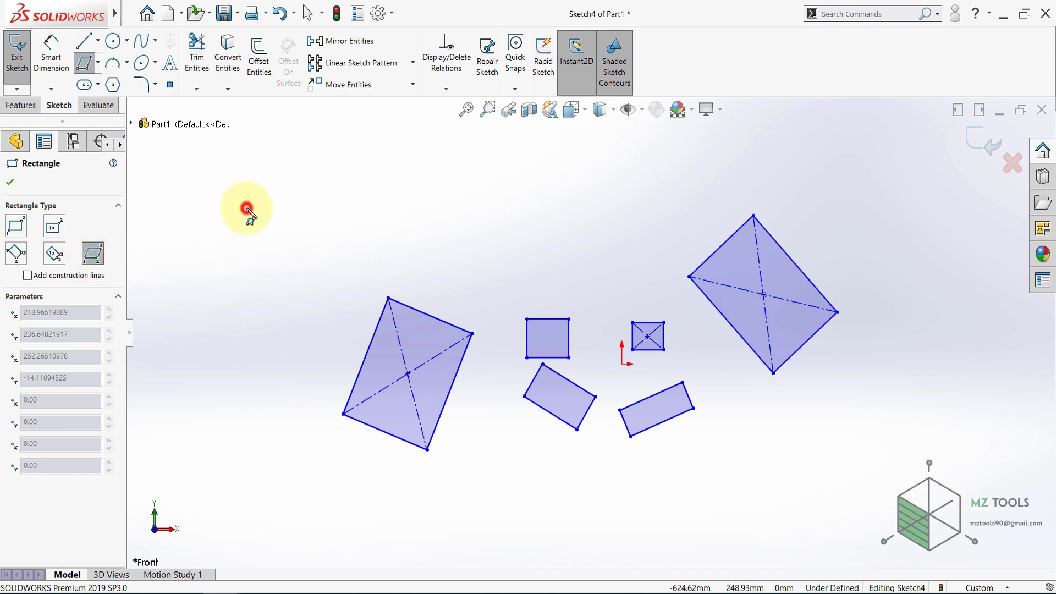
{"action": "left_click", "coordinate": [396, 208]}
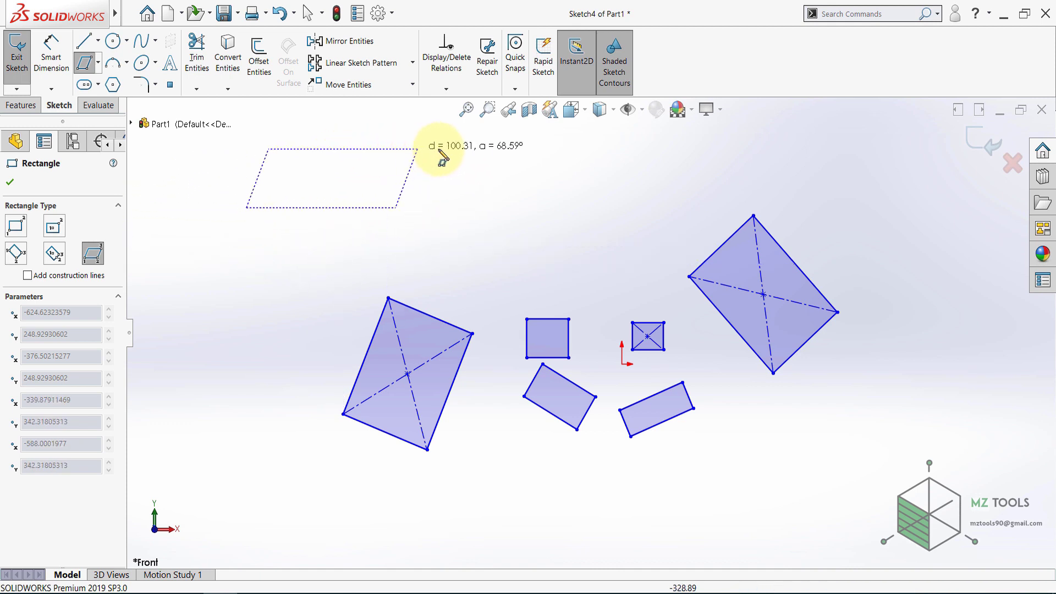
{"action": "left_click", "coordinate": [515, 164]}
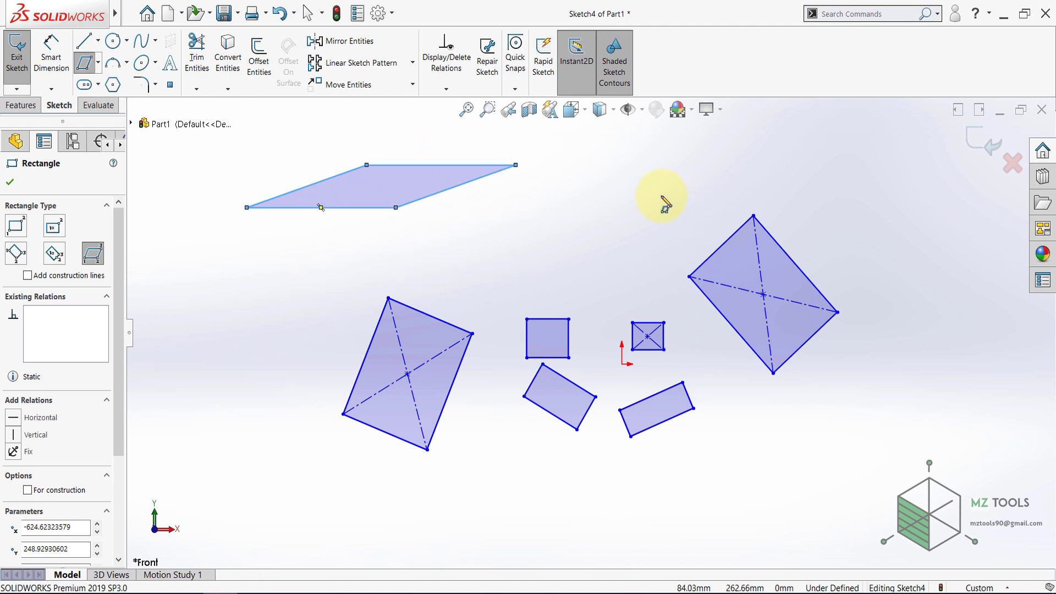
Step: Sketch a second parallelogram to the lower right of the existing rectangles, its first side about 184 mm long and sloping up to the right
{"action": "left_click", "coordinate": [930, 506]}
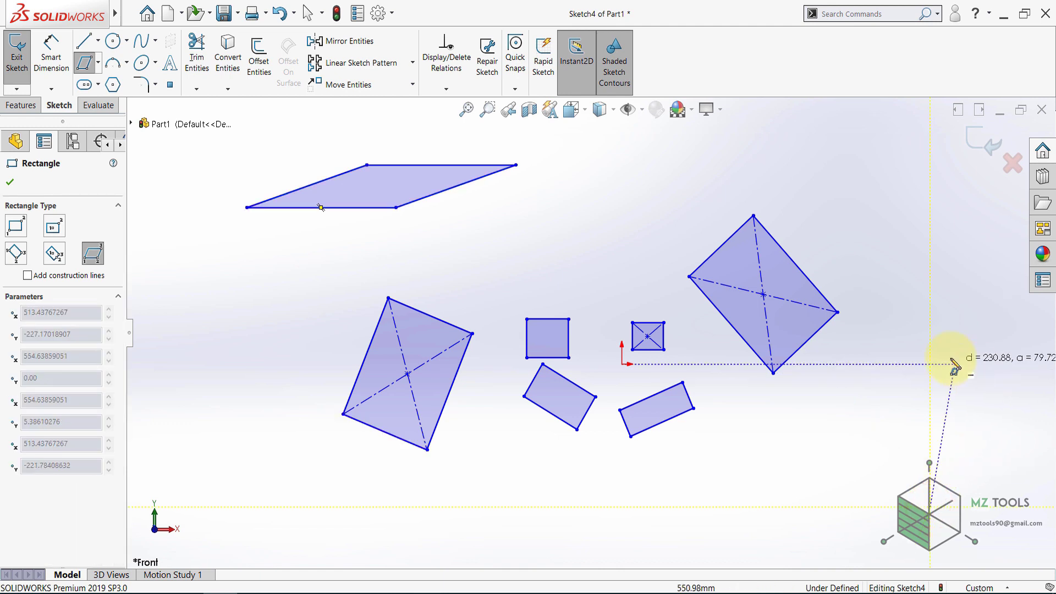
{"action": "left_click", "coordinate": [1010, 430]}
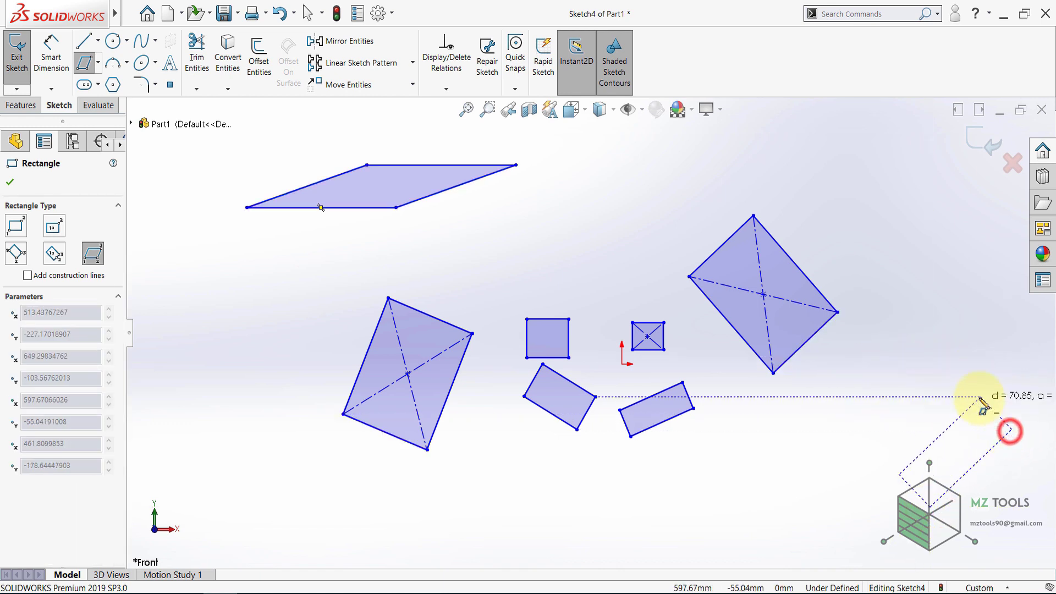
{"action": "left_click", "coordinate": [907, 436]}
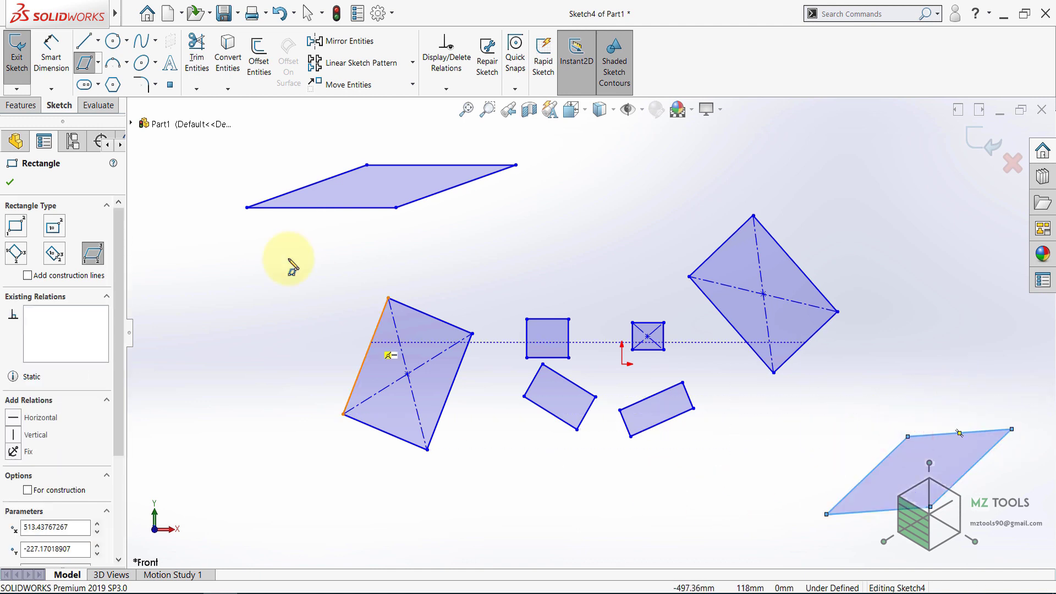
{"action": "key", "text": "Escape"}
{"action": "left_click", "coordinate": [98, 63]}
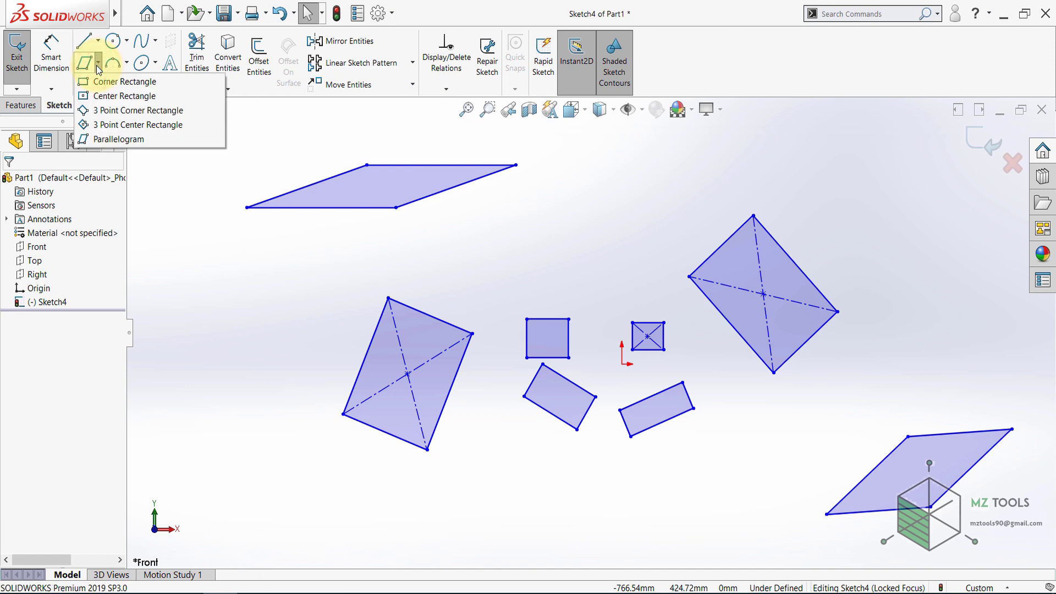
{"action": "left_click", "coordinate": [216, 267]}
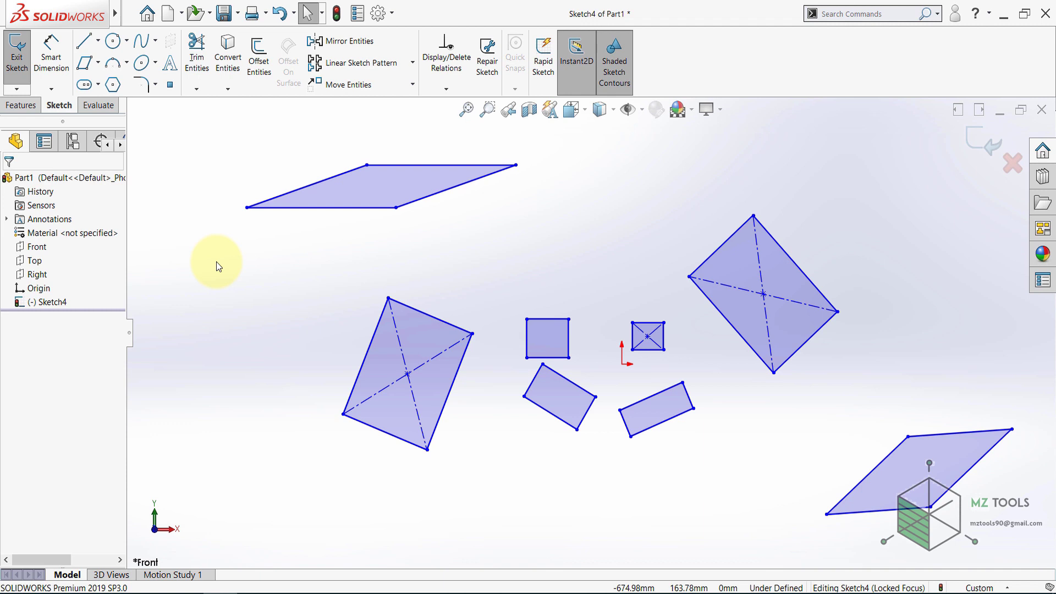
Step: Delete all the rectangles and parallelograms from the sketch
{"action": "key", "text": "ctrl+a"}
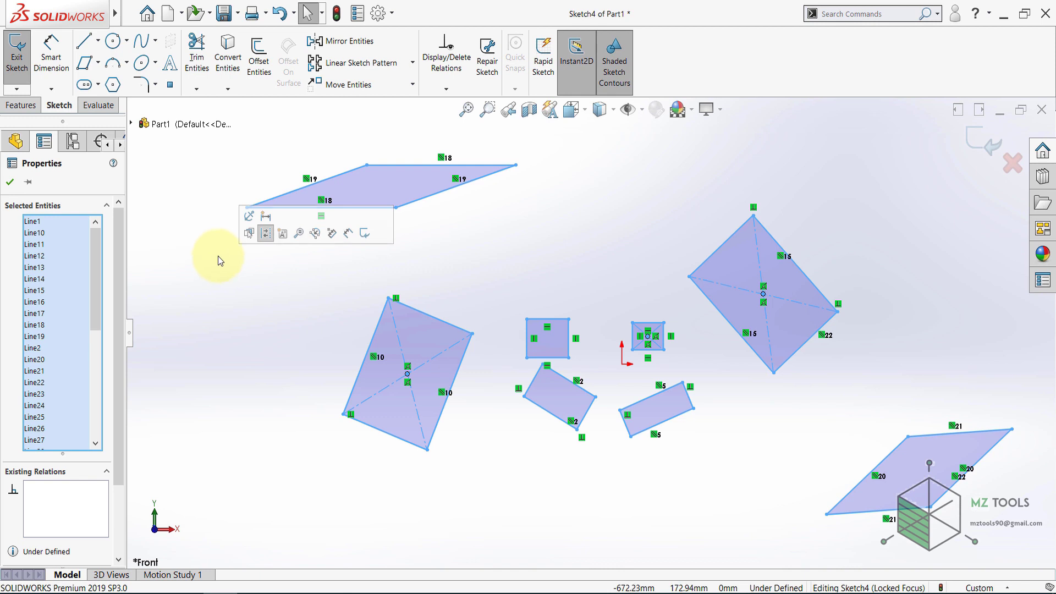
{"action": "key", "text": "Delete"}
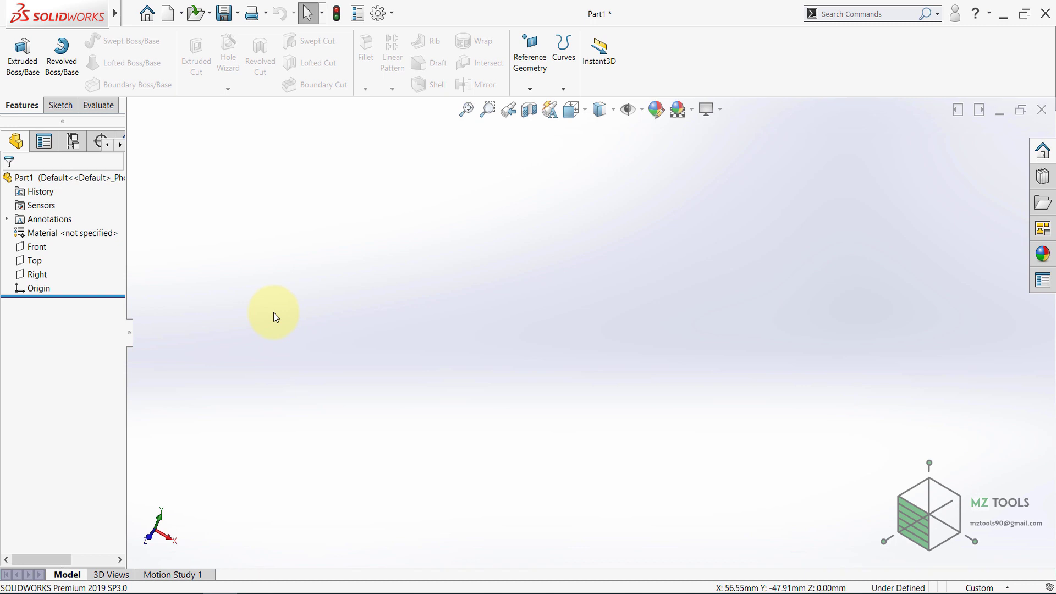
Step: Start a new sketch on the Front plane and clear the selection
{"action": "left_click", "coordinate": [248, 312]}
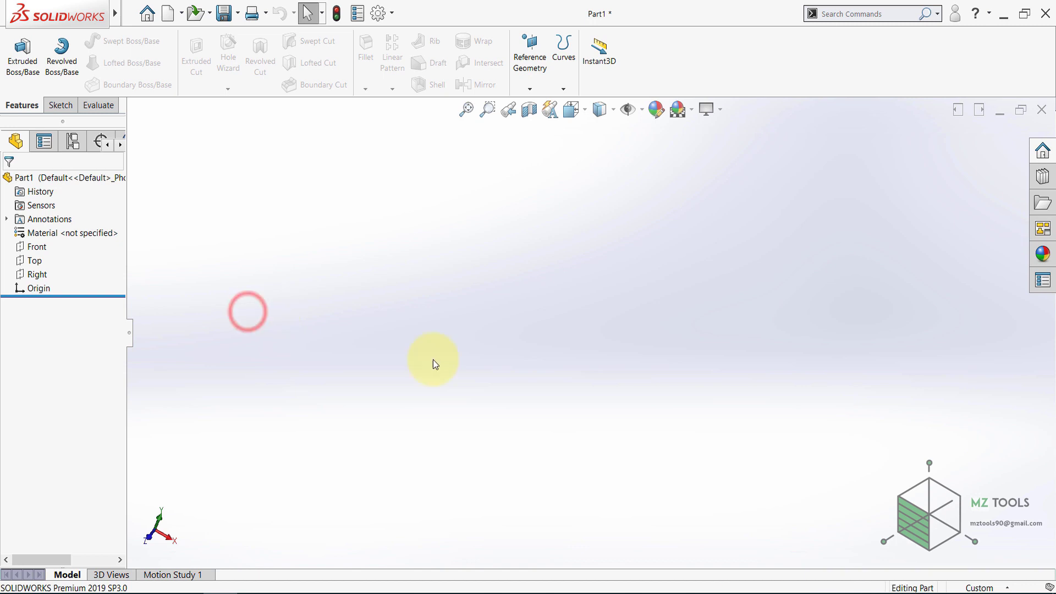
{"action": "left_click", "coordinate": [36, 246]}
{"action": "left_click", "coordinate": [50, 230]}
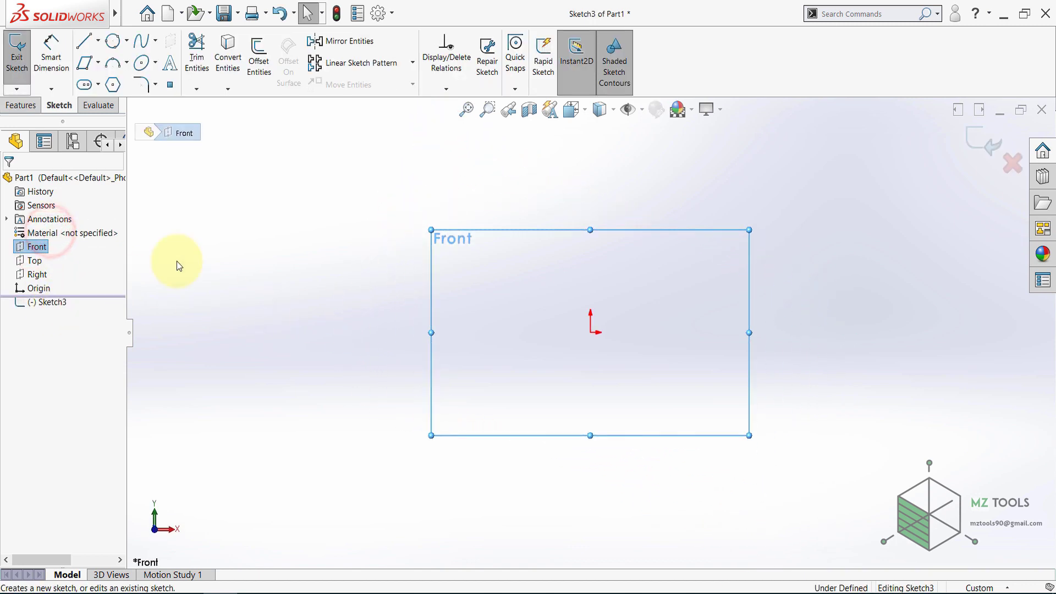
{"action": "left_click", "coordinate": [293, 202]}
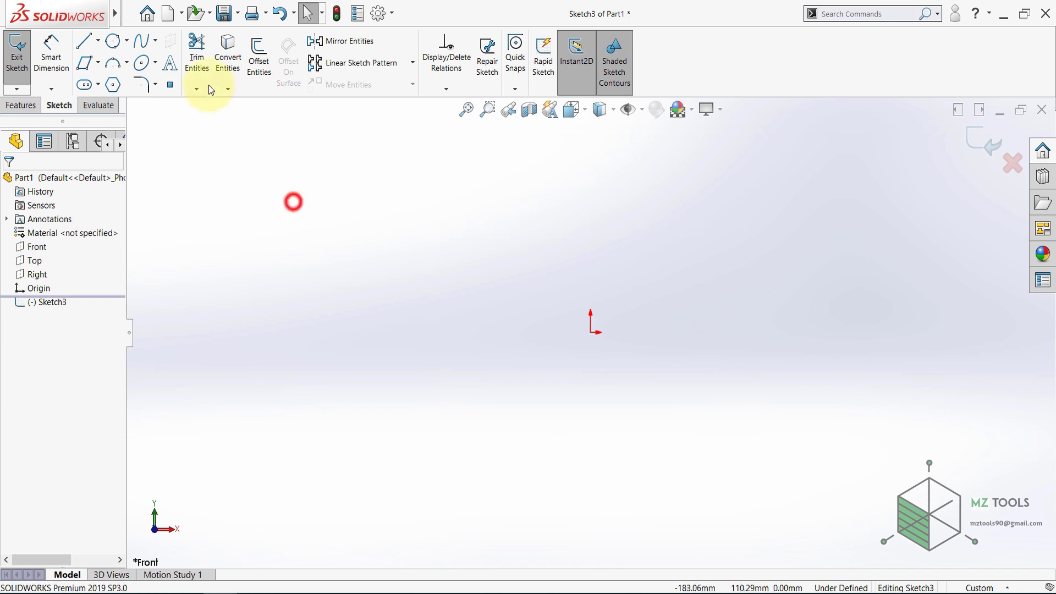
Step: Sketch a center-based circle with a radius of about 31 mm to the upper left of the origin
{"action": "left_click", "coordinate": [128, 42]}
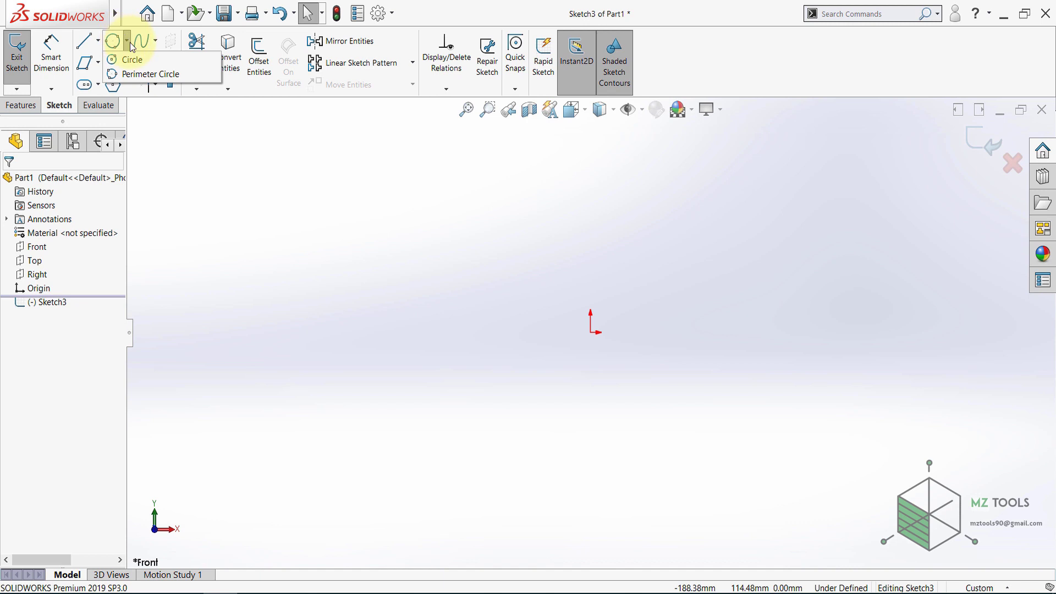
{"action": "left_click", "coordinate": [136, 61]}
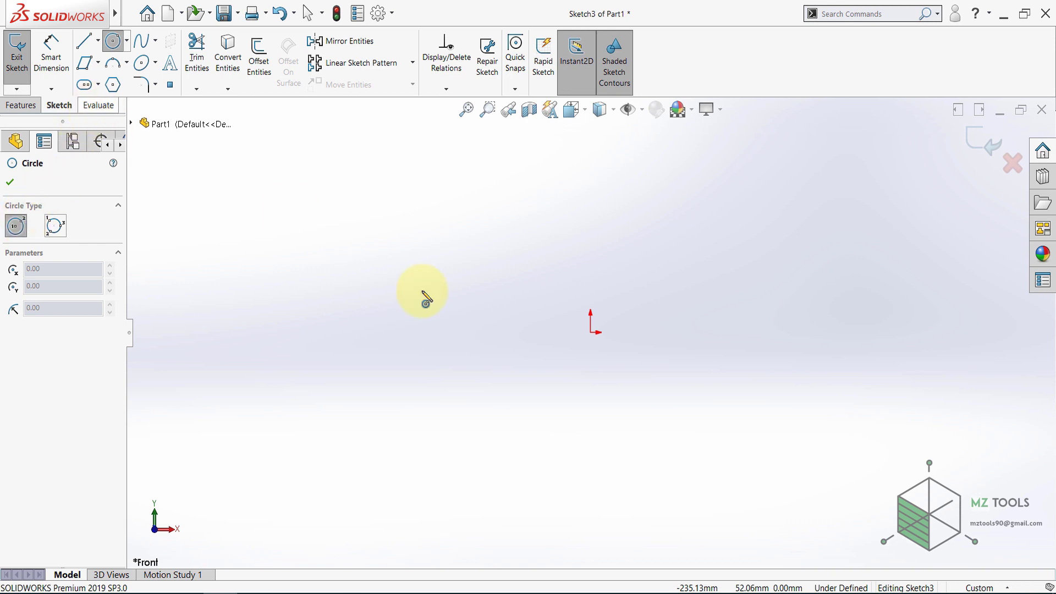
{"action": "left_click", "coordinate": [403, 291]}
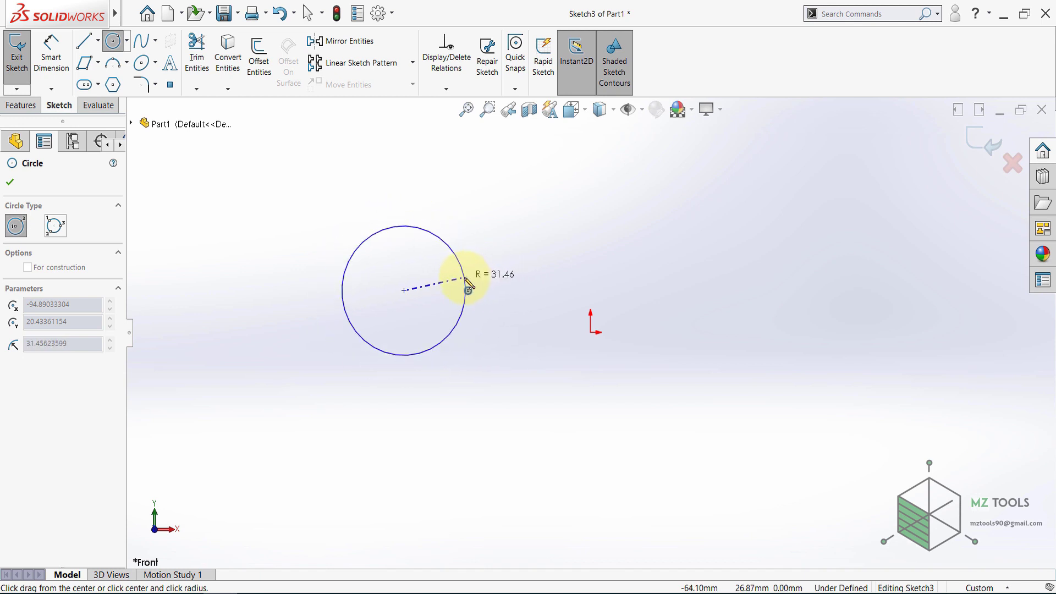
{"action": "left_click", "coordinate": [465, 279]}
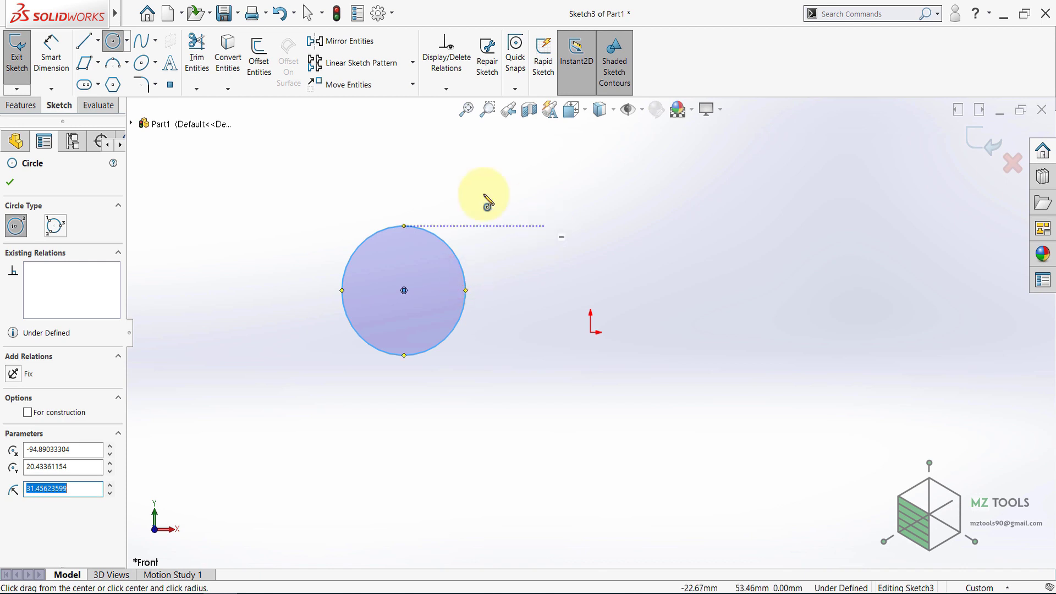
{"action": "left_click", "coordinate": [10, 182]}
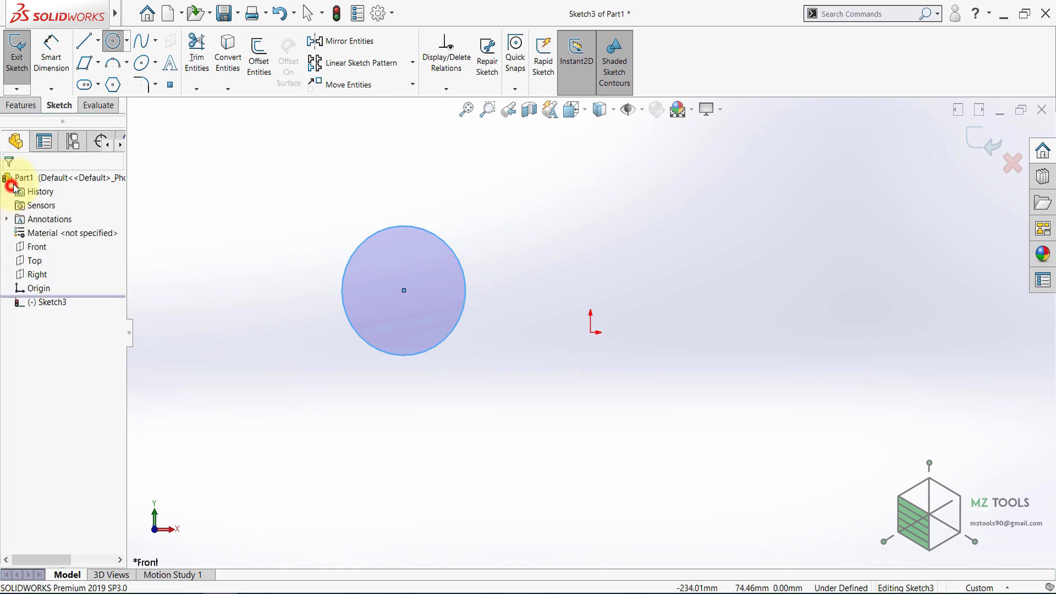
Step: Sketch a perimeter circle through three points to the right of the origin, with a radius of about 38 mm
{"action": "left_click", "coordinate": [126, 41]}
{"action": "left_click", "coordinate": [127, 75]}
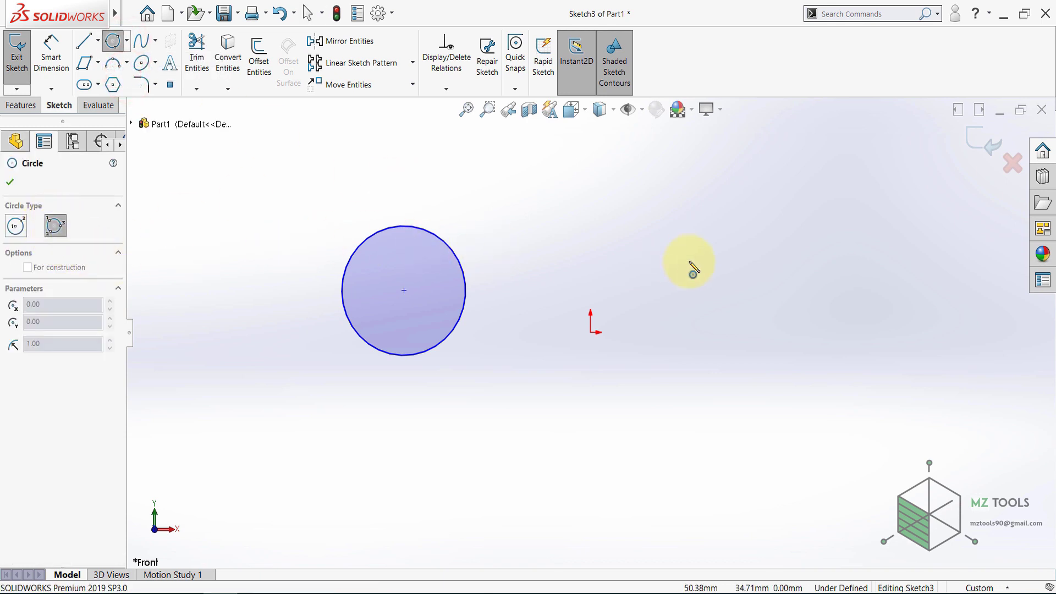
{"action": "left_click", "coordinate": [737, 221]}
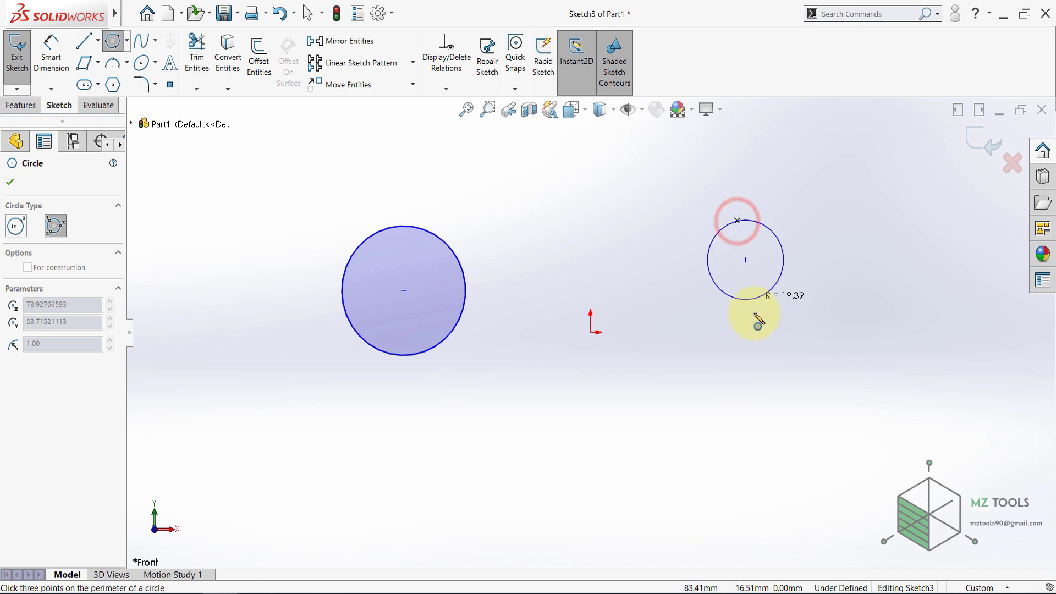
{"action": "left_click", "coordinate": [748, 366]}
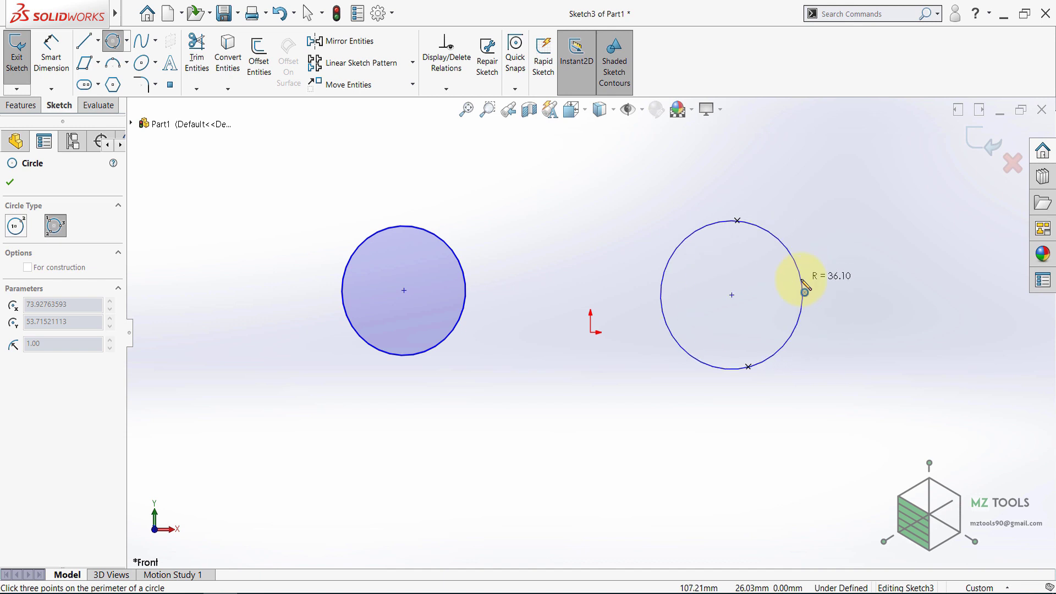
{"action": "left_click", "coordinate": [840, 265]}
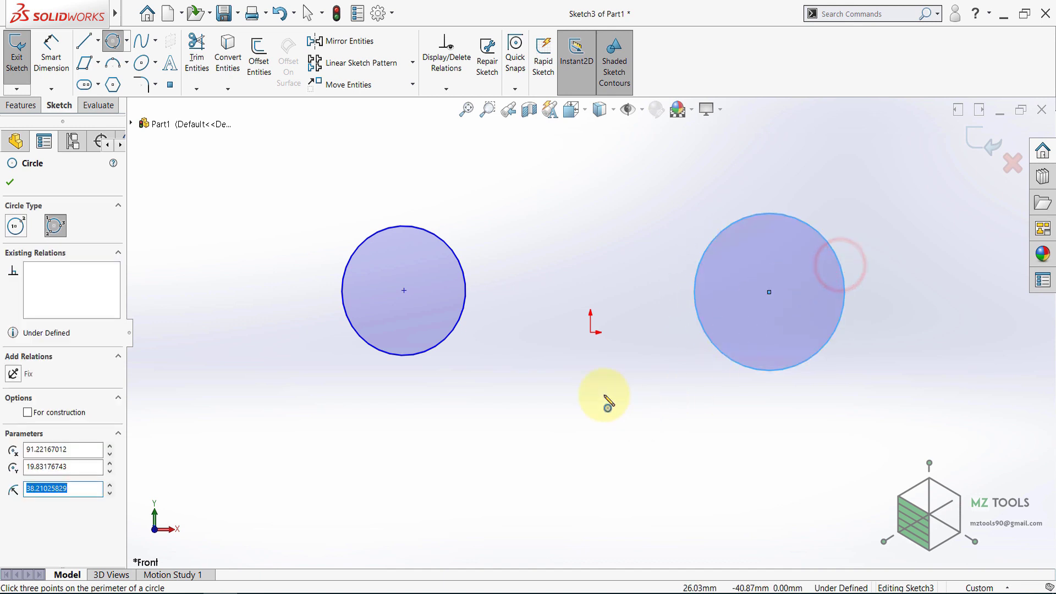
{"action": "key", "text": "Escape"}
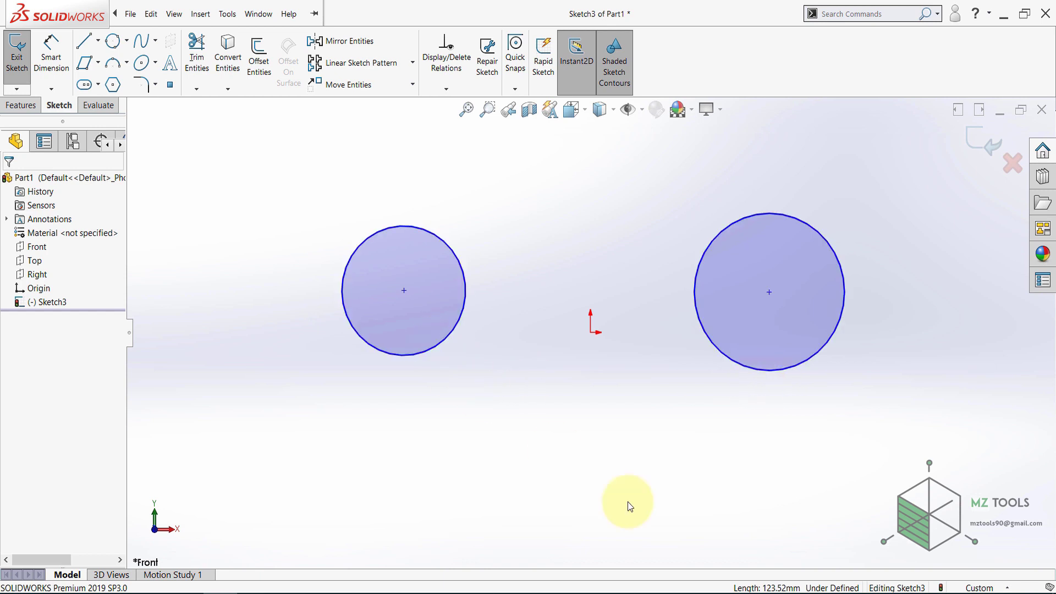
Step: Sketch a corner rectangle below the left circle, starting under the circle's left edge and extending down toward the origin's side
{"action": "left_click", "coordinate": [98, 62]}
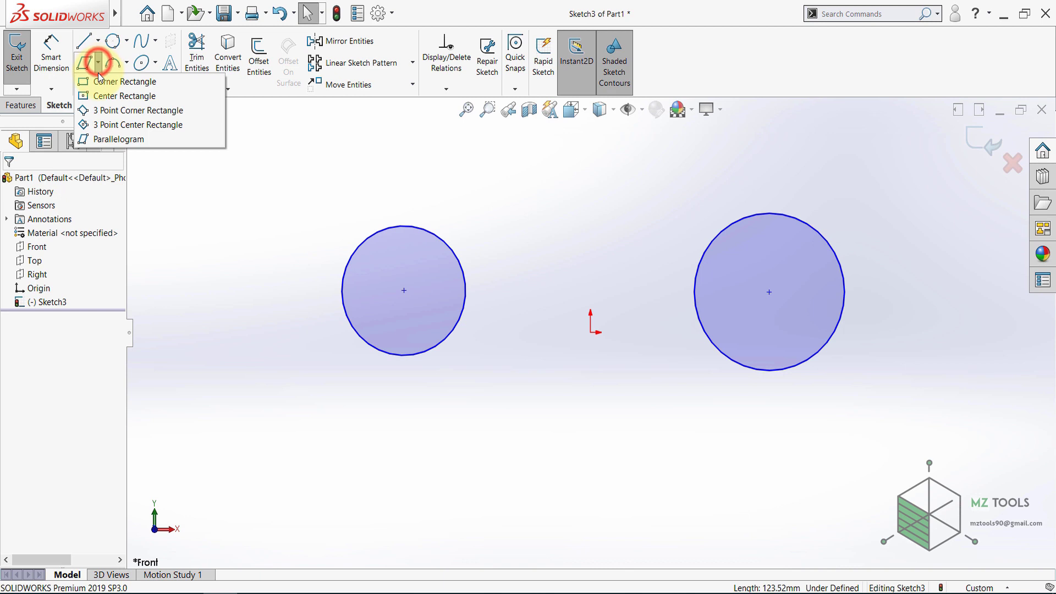
{"action": "left_click", "coordinate": [95, 81]}
{"action": "left_click", "coordinate": [343, 400]}
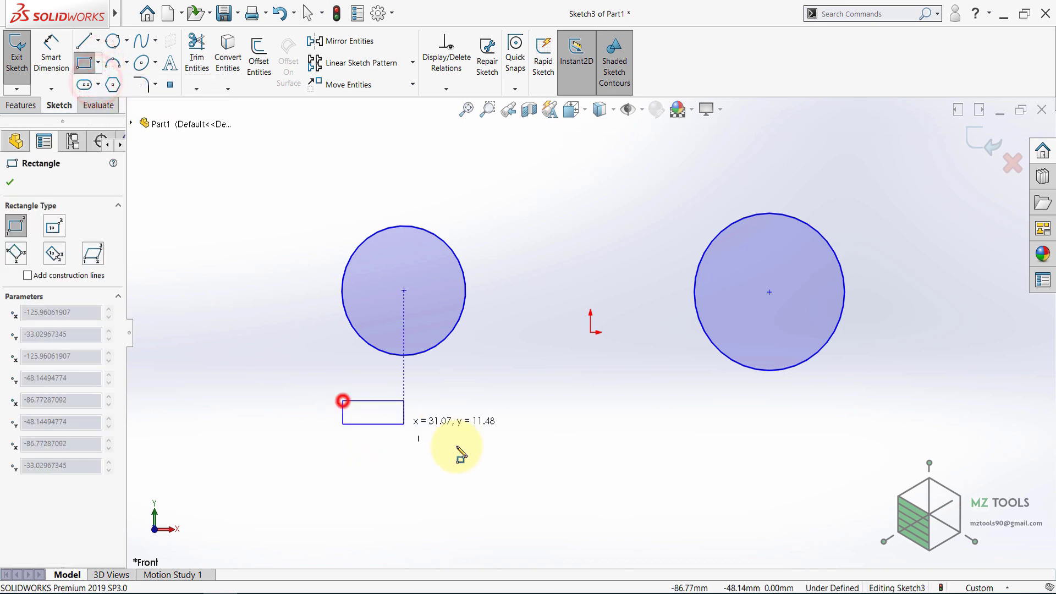
{"action": "left_click", "coordinate": [561, 522]}
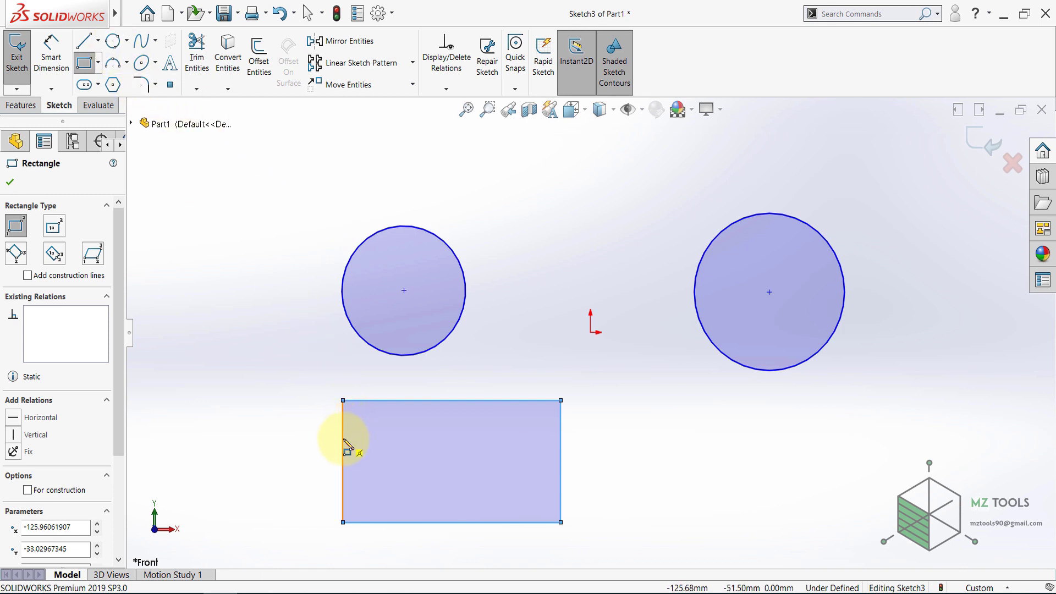
Step: Sketch a perimeter circle tangent to the rectangle's top, left and bottom sides, with a radius of about 30 mm
{"action": "left_click", "coordinate": [126, 40]}
{"action": "left_click", "coordinate": [126, 75]}
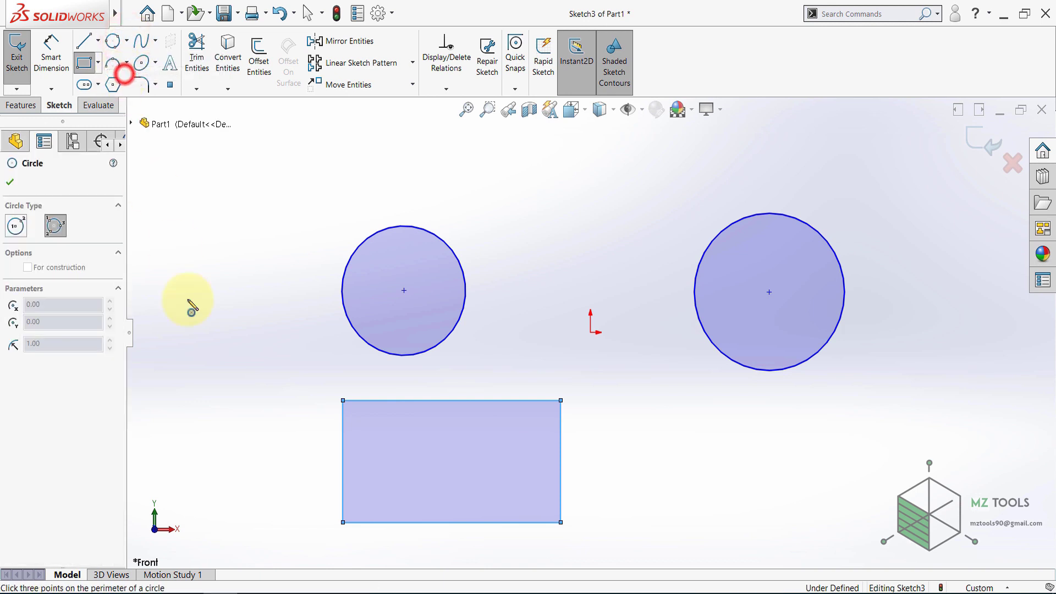
{"action": "left_click", "coordinate": [390, 402]}
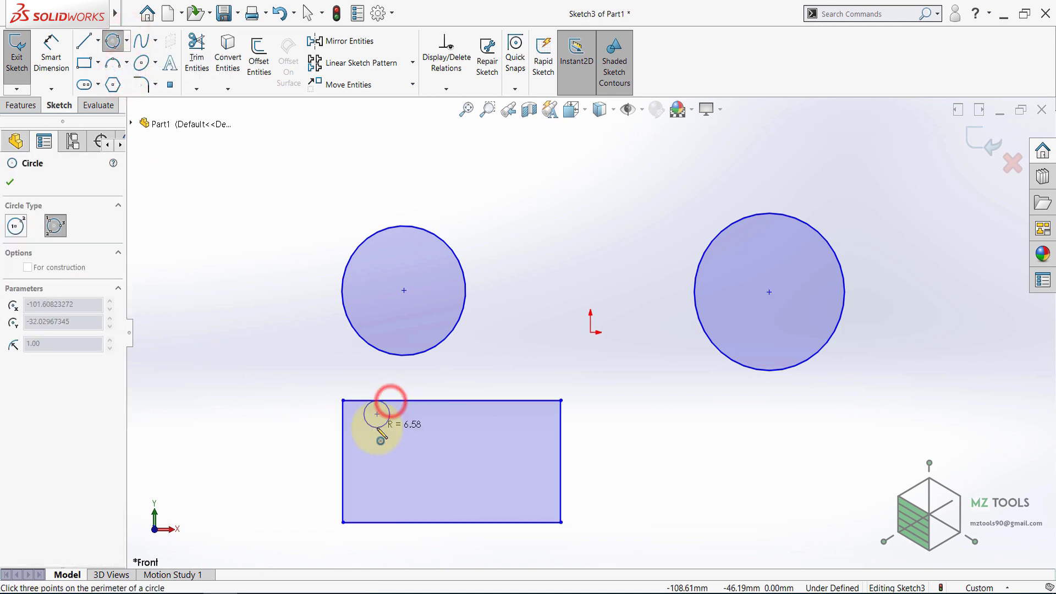
{"action": "left_click", "coordinate": [343, 466]}
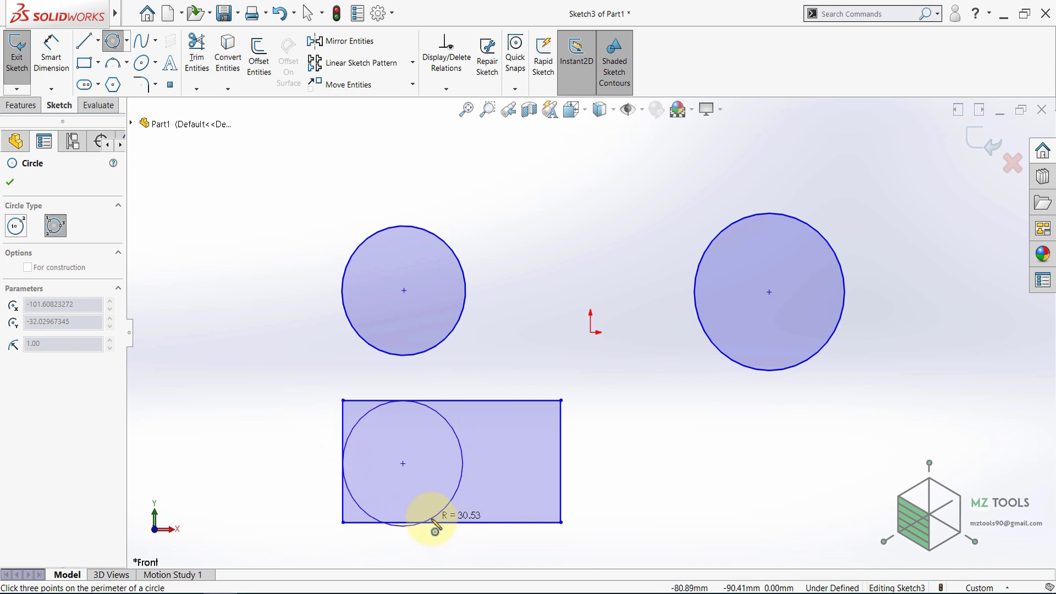
{"action": "left_click", "coordinate": [406, 521]}
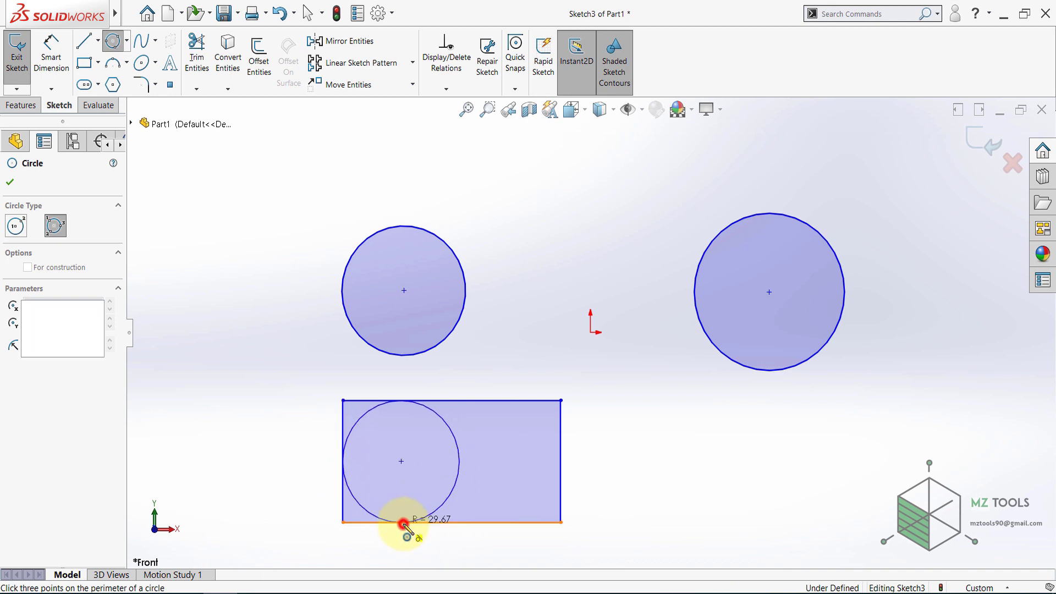
{"action": "left_click", "coordinate": [10, 182]}
Step: Select all the circles and the rectangle in the sketch and delete them
{"action": "left_click", "coordinate": [246, 447]}
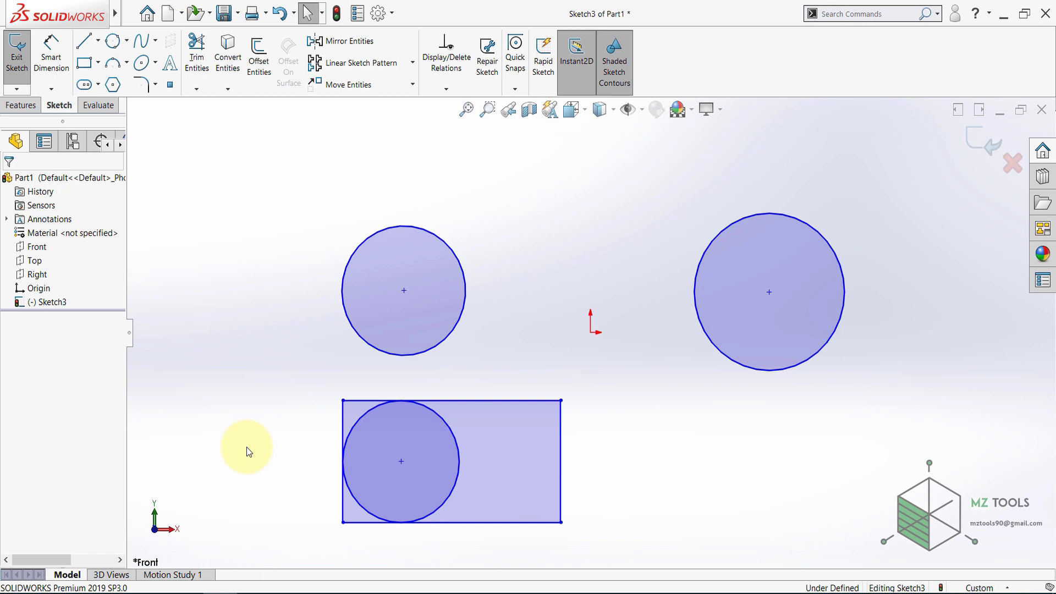
{"action": "key", "text": "ctrl+a"}
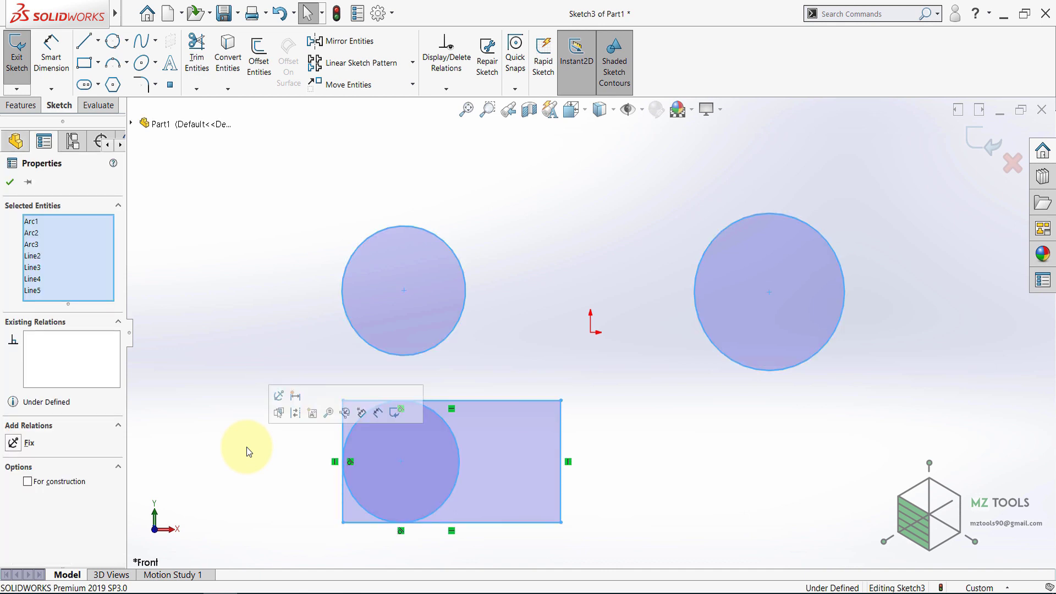
{"action": "key", "text": "Delete"}
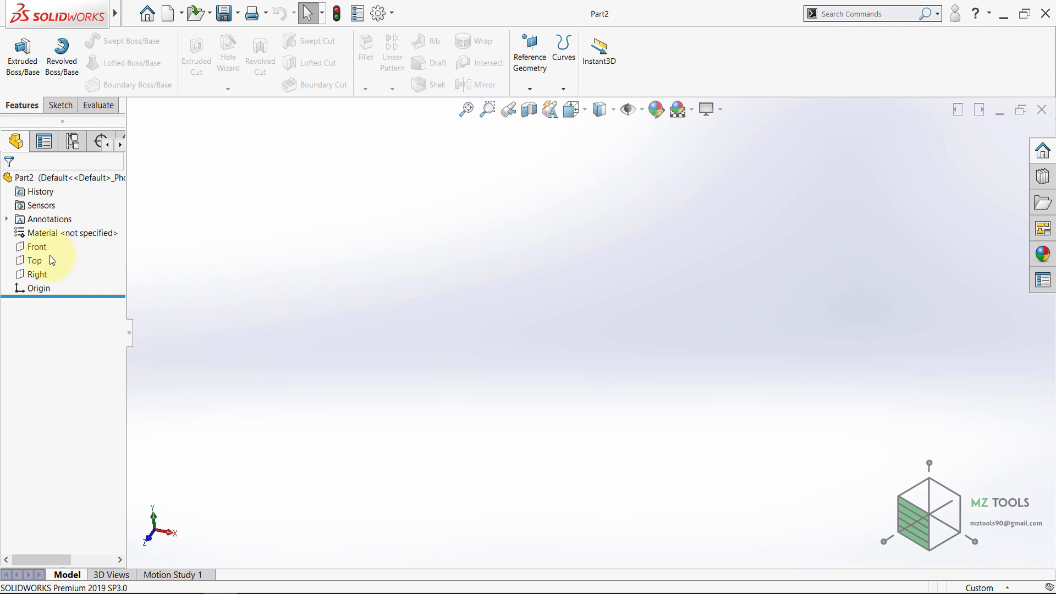
Step: Start a sketch on the Front plane and draw a horizontal straight slot above the origin, about 96 mm between centers and 35 mm wide
{"action": "left_click", "coordinate": [36, 247]}
{"action": "left_click", "coordinate": [46, 227]}
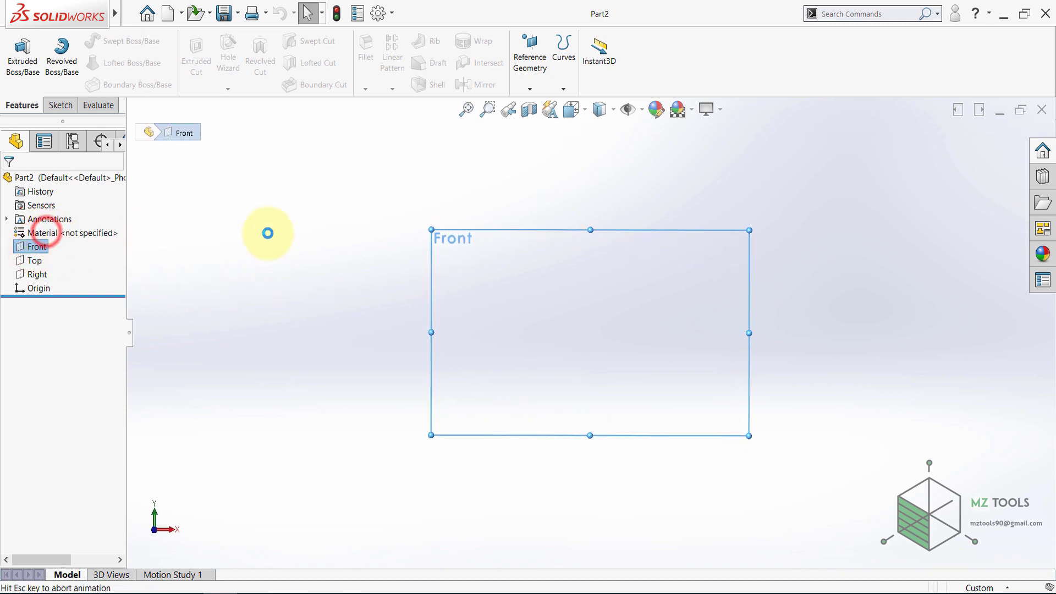
{"action": "left_click", "coordinate": [98, 86]}
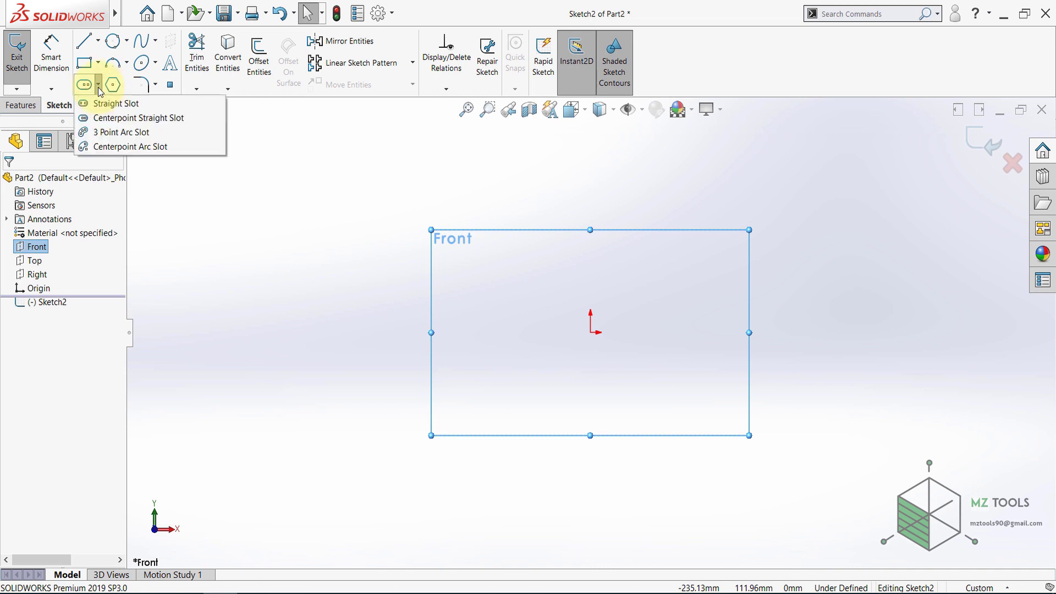
{"action": "left_click", "coordinate": [100, 104]}
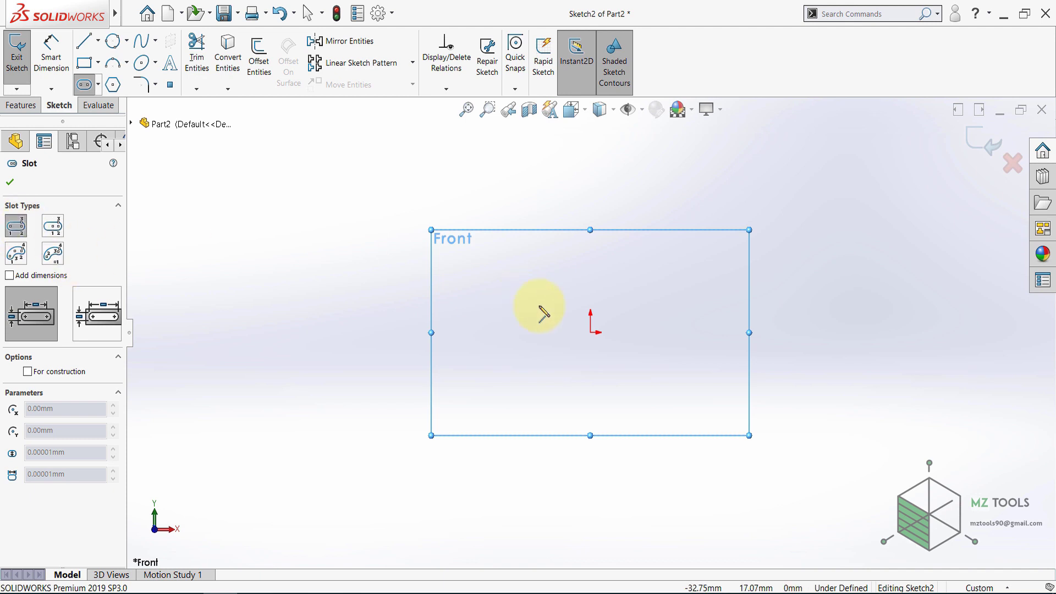
{"action": "left_click", "coordinate": [512, 274]}
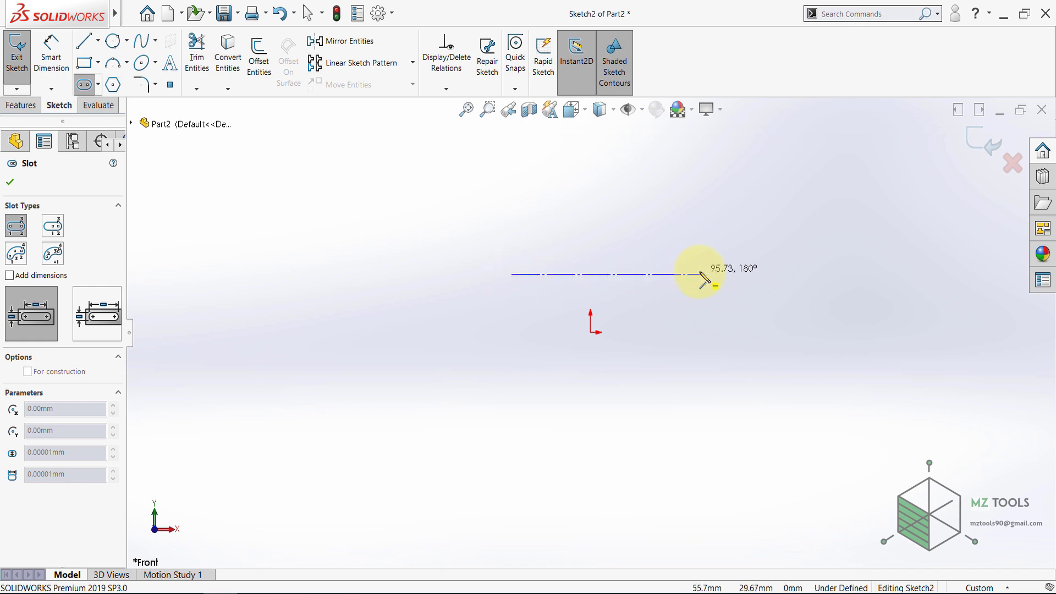
{"action": "left_click", "coordinate": [700, 274]}
{"action": "left_click", "coordinate": [716, 240]}
{"action": "left_click", "coordinate": [716, 239]}
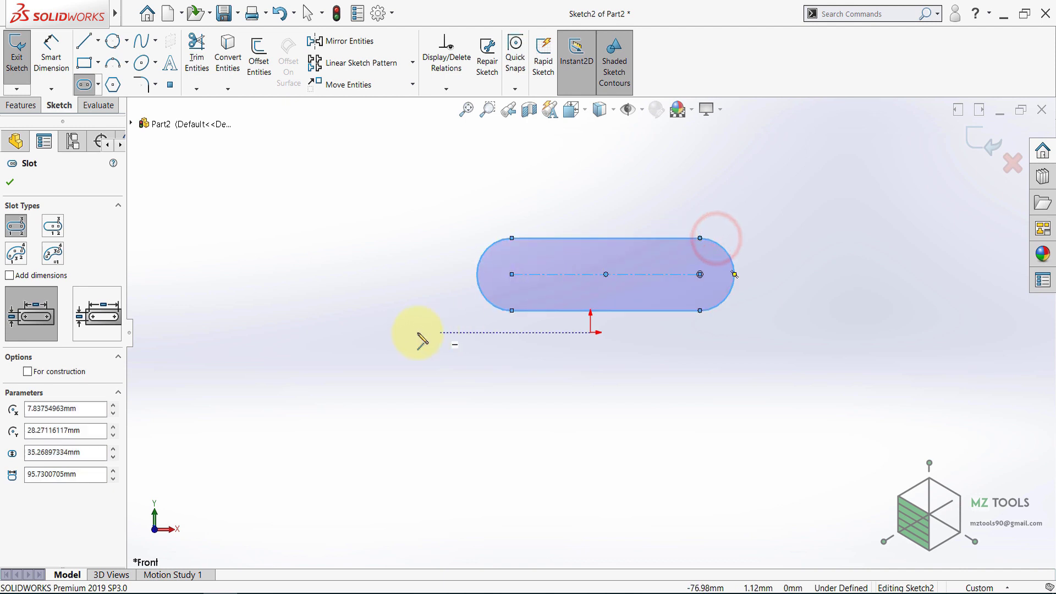
Step: Sketch a diagonal straight slot sloping down toward the origin from its left, about 98 mm between centers and 38 mm wide
{"action": "left_click", "coordinate": [261, 226]}
{"action": "left_click", "coordinate": [394, 374]}
{"action": "left_click", "coordinate": [376, 411]}
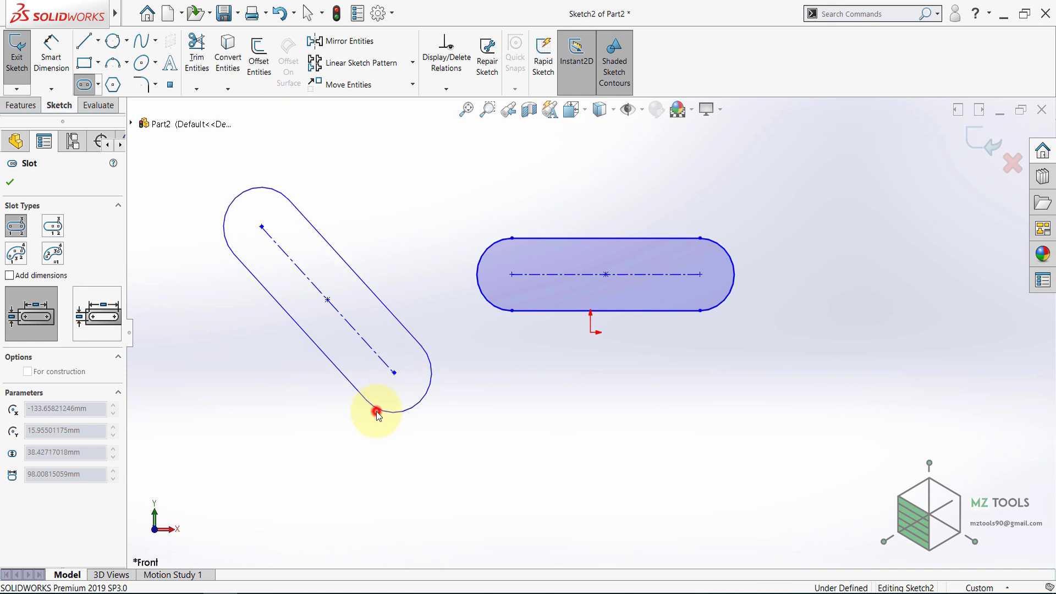
Step: Sketch a vertical straight slot to the right of the horizontal one, about 97 mm between centers and 25 mm wide
{"action": "left_click", "coordinate": [873, 177]}
{"action": "left_click", "coordinate": [873, 378]}
{"action": "left_click", "coordinate": [896, 378]}
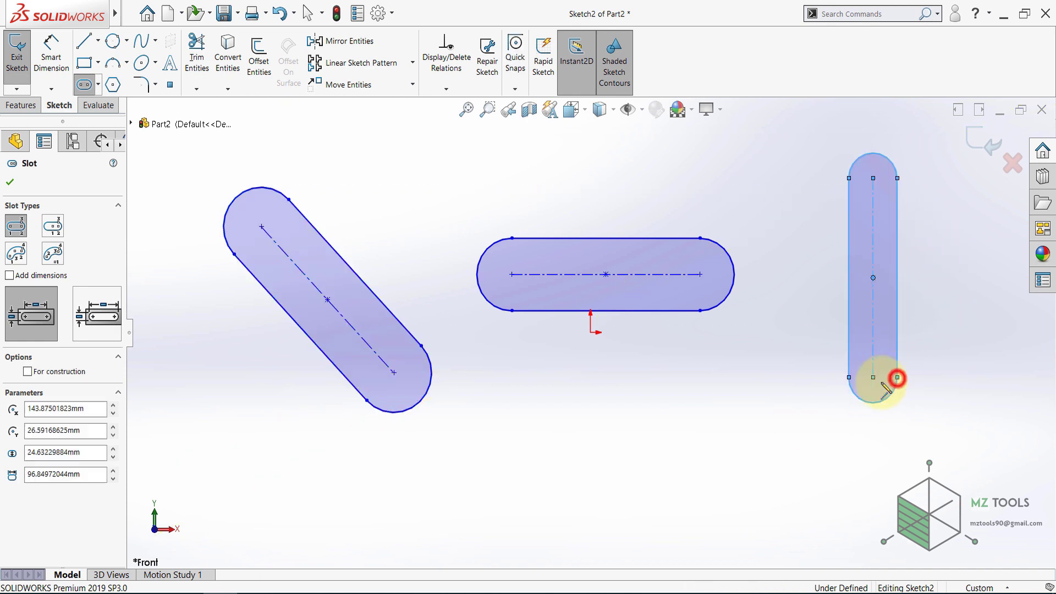
{"action": "left_click", "coordinate": [9, 182]}
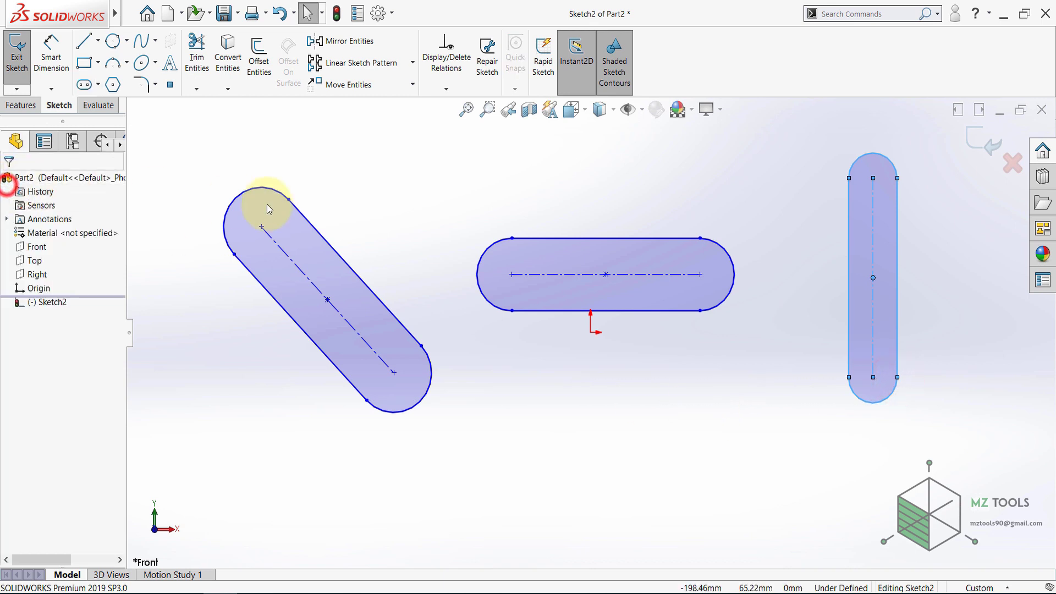
Step: Sketch a horizontal centerpoint straight slot above and left of the diagonal slot, about 232 mm between centers and 49 mm wide
{"action": "scroll", "coordinate": [426, 259], "scroll_direction": "up", "scroll_amount": 4}
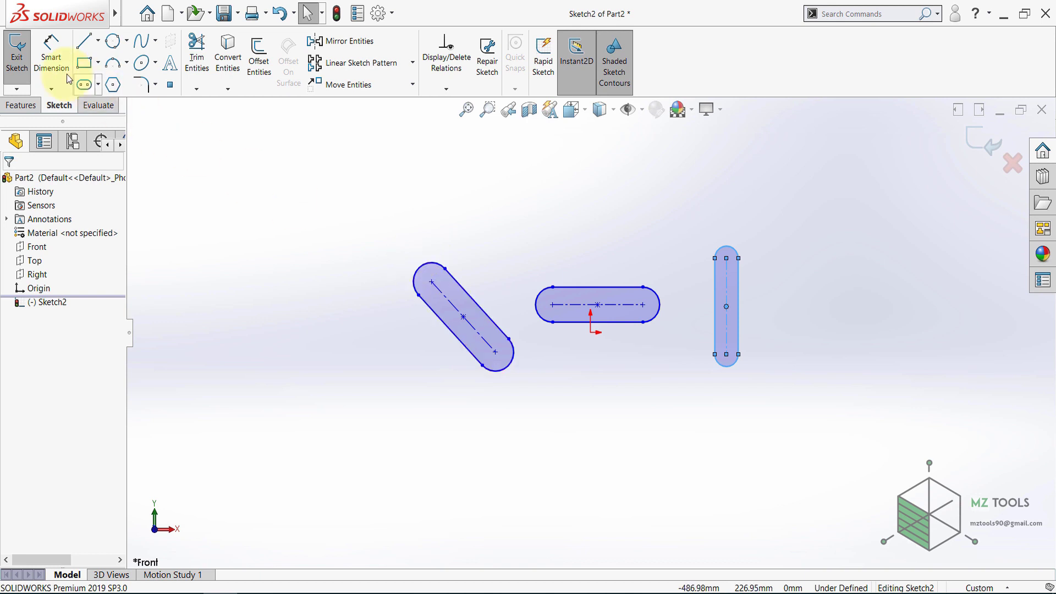
{"action": "left_click", "coordinate": [97, 85]}
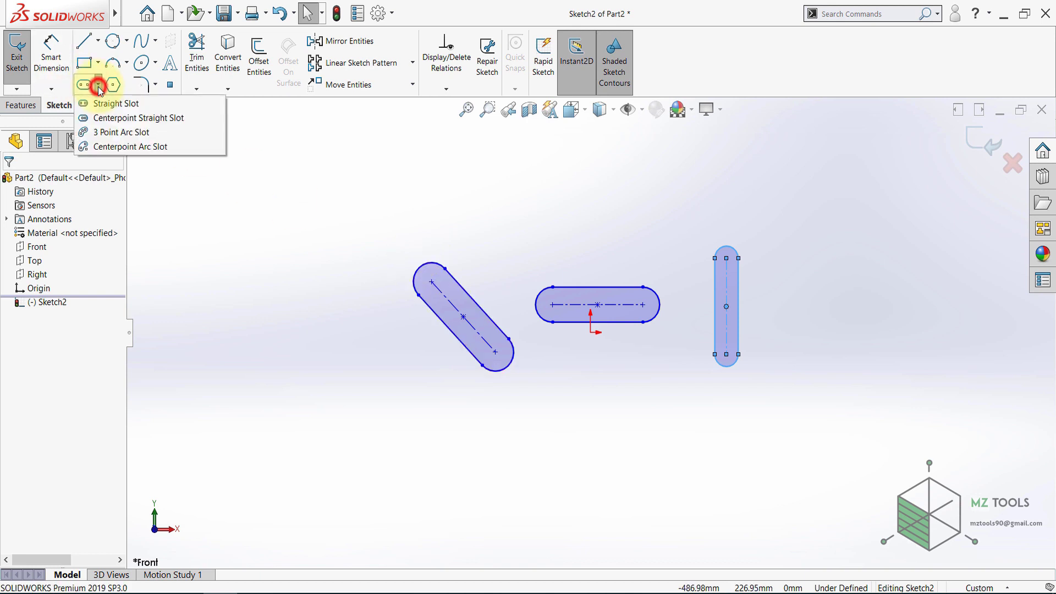
{"action": "left_click", "coordinate": [102, 119]}
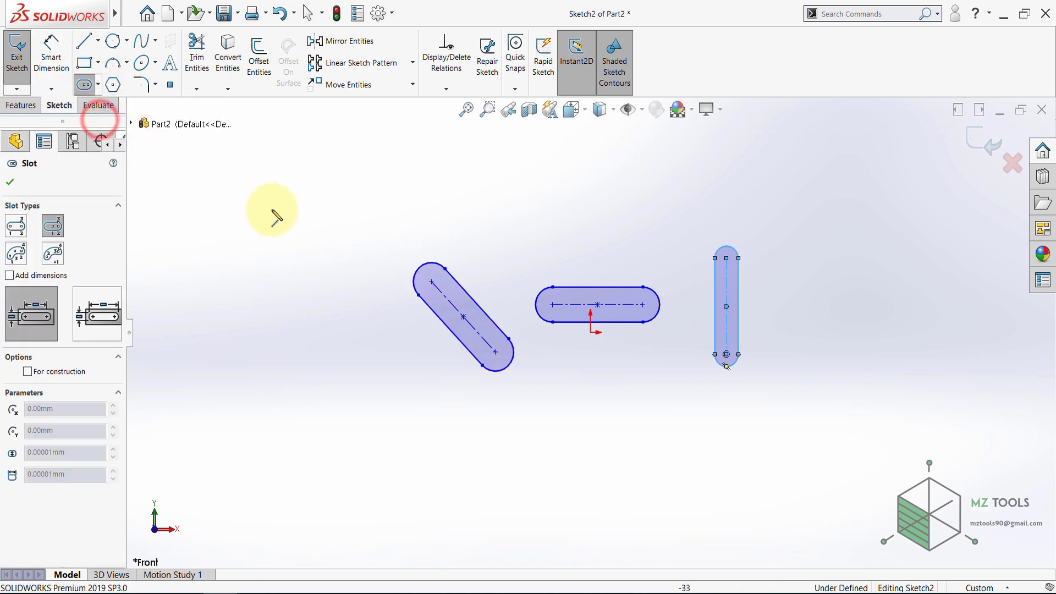
{"action": "left_click", "coordinate": [54, 226]}
{"action": "left_click", "coordinate": [286, 197]}
{"action": "left_click", "coordinate": [397, 197]}
{"action": "left_click", "coordinate": [393, 222]}
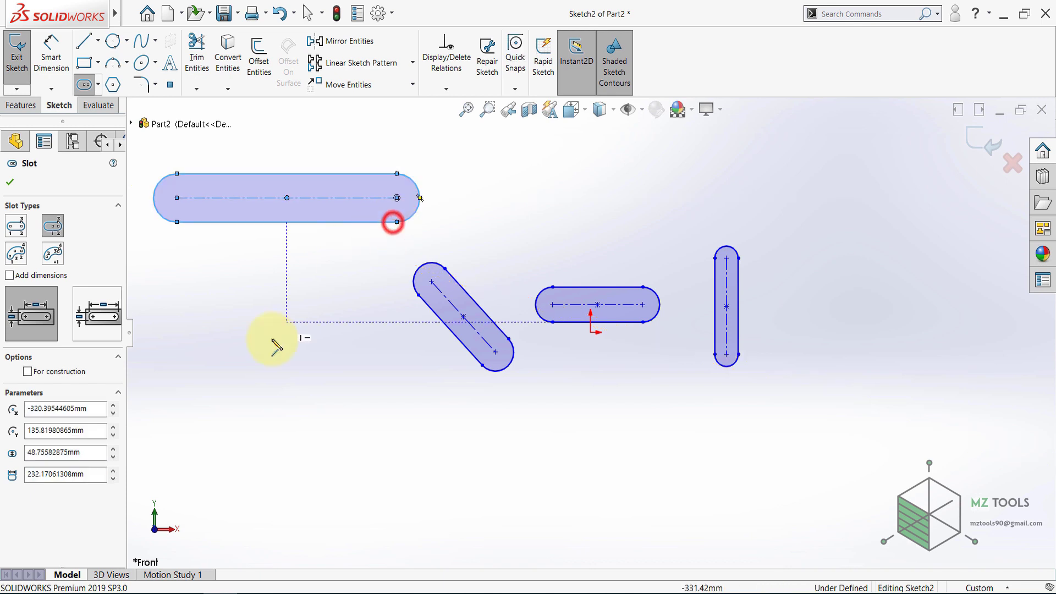
Step: Sketch a diagonal centerpoint straight slot below the long horizontal slot, rising to the right, about 160 mm between centers and 43 mm wide
{"action": "left_click", "coordinate": [322, 305]}
{"action": "left_click", "coordinate": [267, 359]}
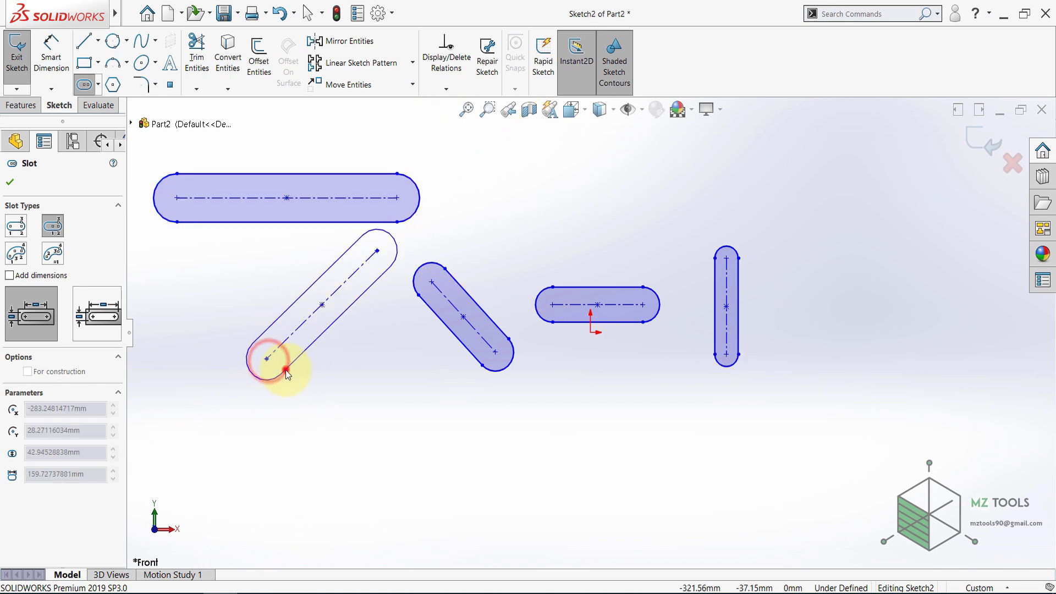
{"action": "left_click", "coordinate": [284, 370]}
Step: Sketch a vertical centerpoint straight slot above the origin's horizontal slot, about 102 mm between centers and 49 mm wide
{"action": "left_click", "coordinate": [548, 189]}
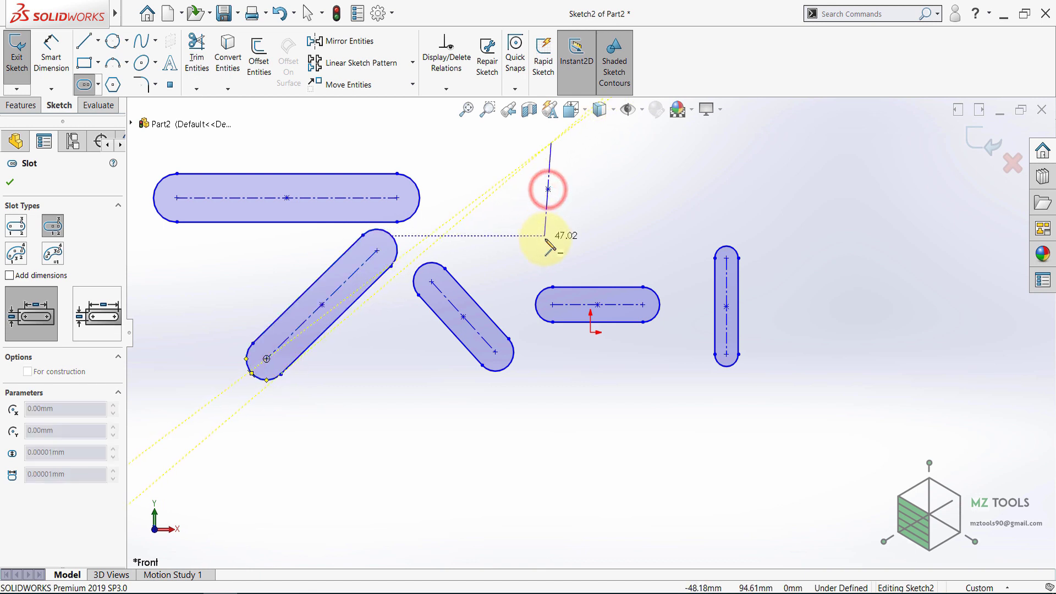
{"action": "left_click", "coordinate": [548, 240]}
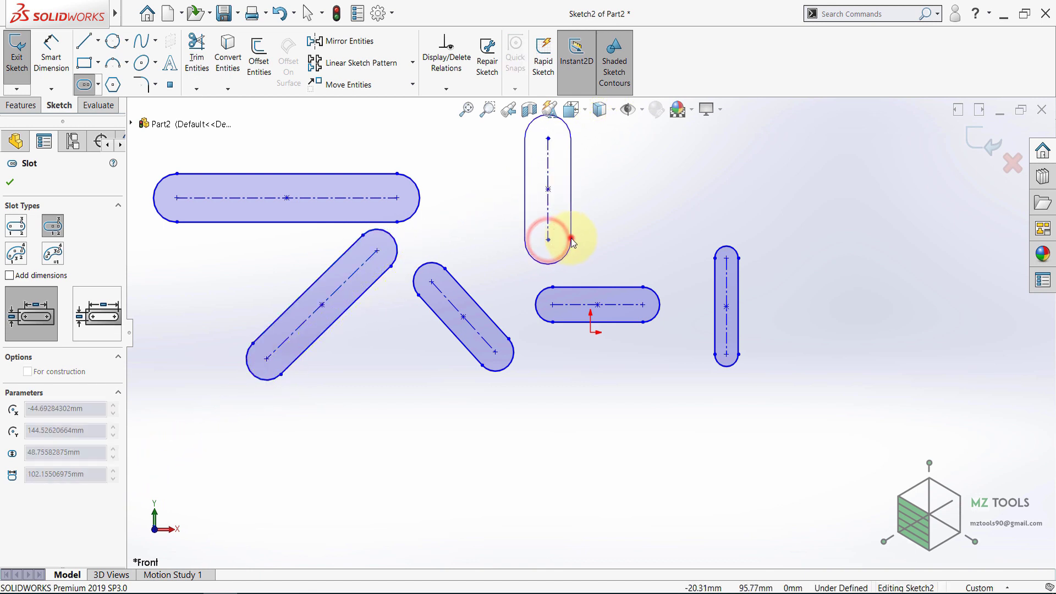
{"action": "left_click", "coordinate": [572, 237]}
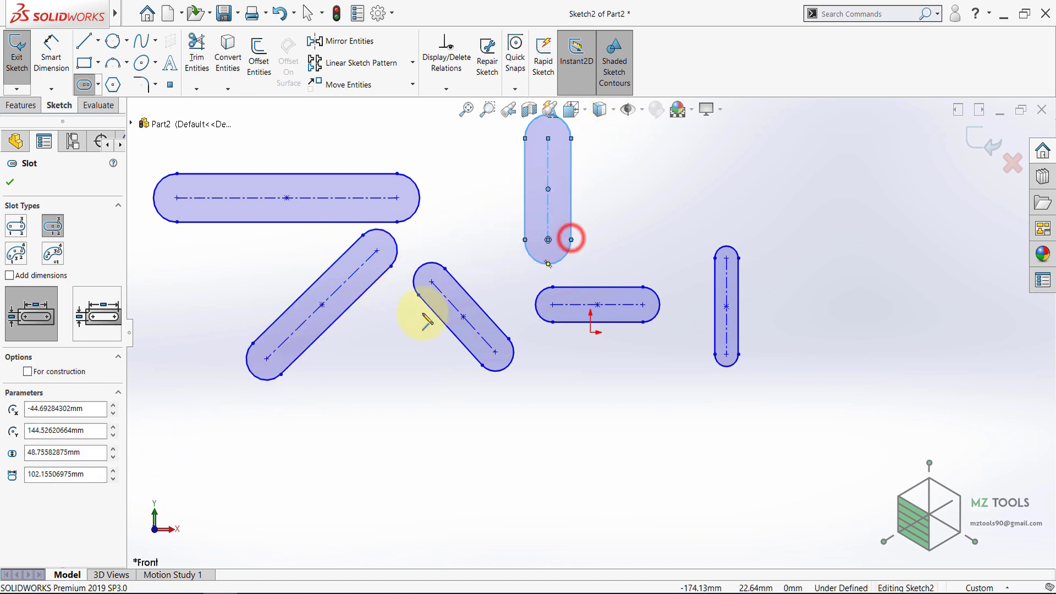
{"action": "left_click", "coordinate": [9, 182]}
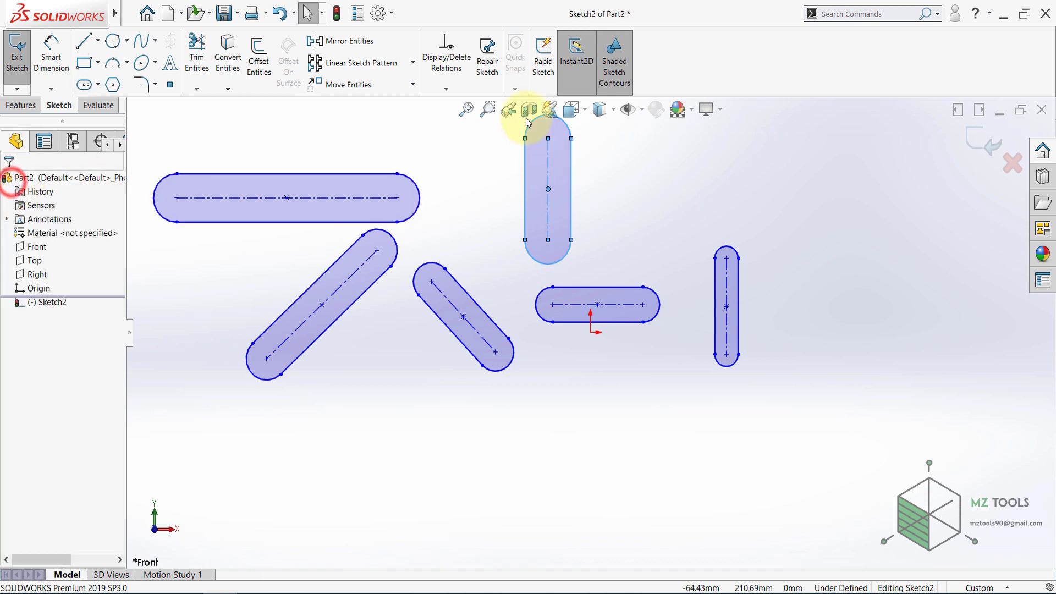
Step: Sketch a 3 point arc slot far left of the straight slots, with about 324 mm radius, 70° arc angle and 90 mm width
{"action": "left_click", "coordinate": [470, 109]}
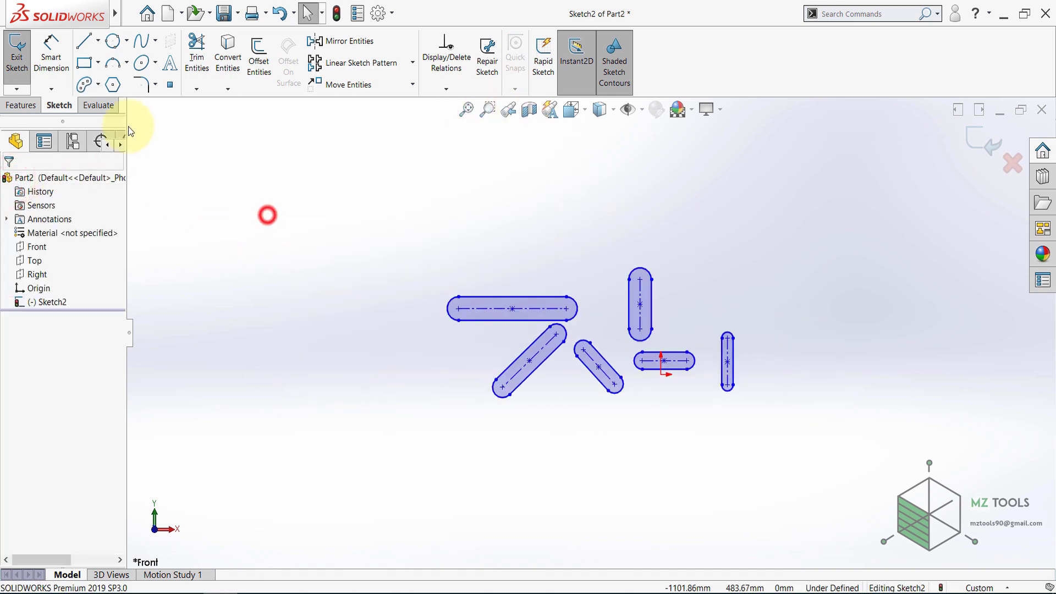
{"action": "left_click", "coordinate": [100, 86]}
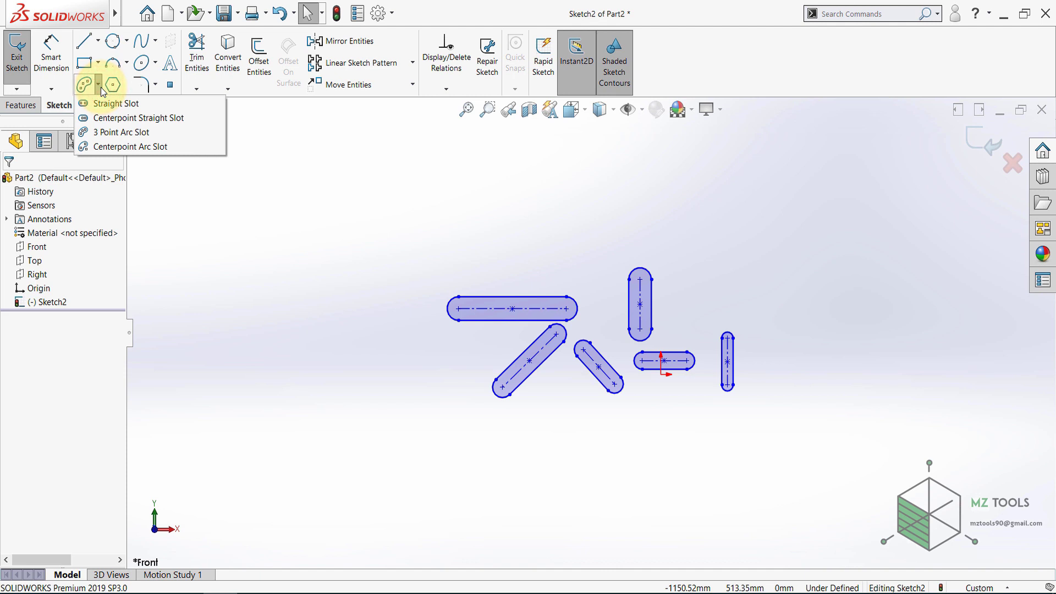
{"action": "left_click", "coordinate": [106, 131]}
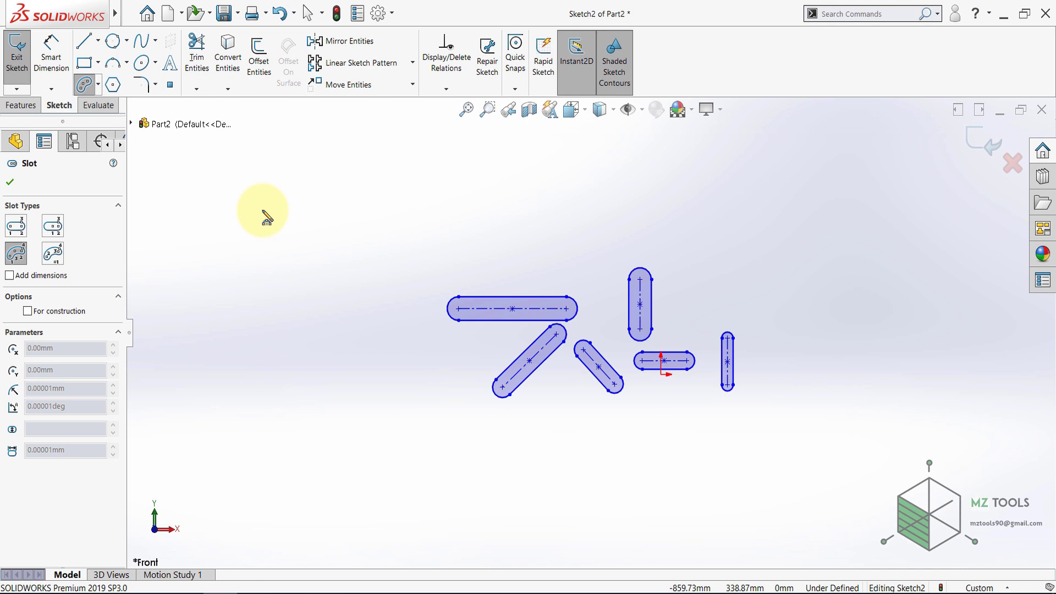
{"action": "left_click", "coordinate": [227, 192]}
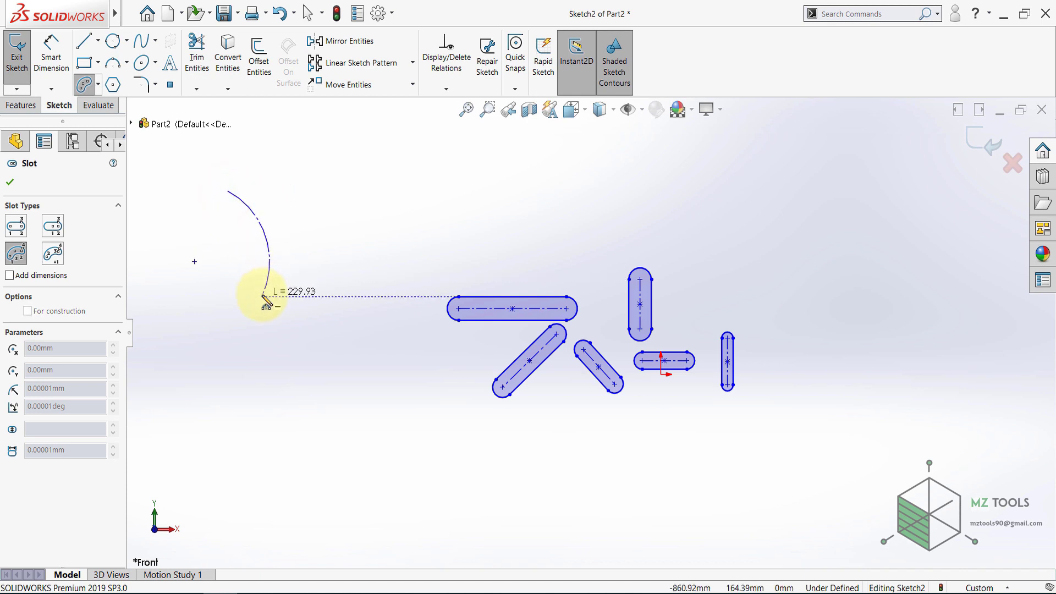
{"action": "left_click", "coordinate": [252, 370]}
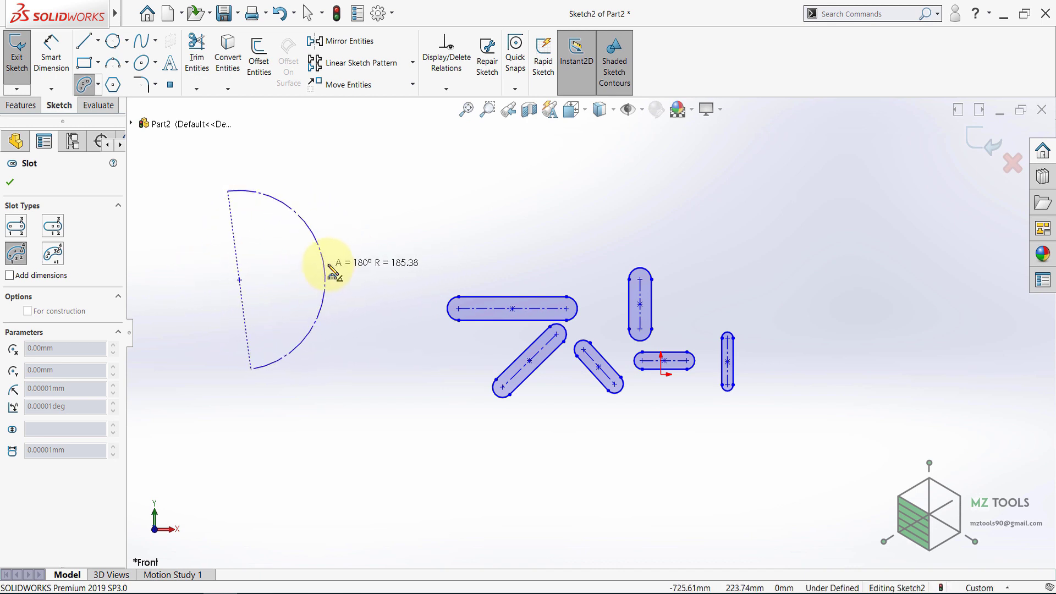
{"action": "left_click", "coordinate": [266, 274]}
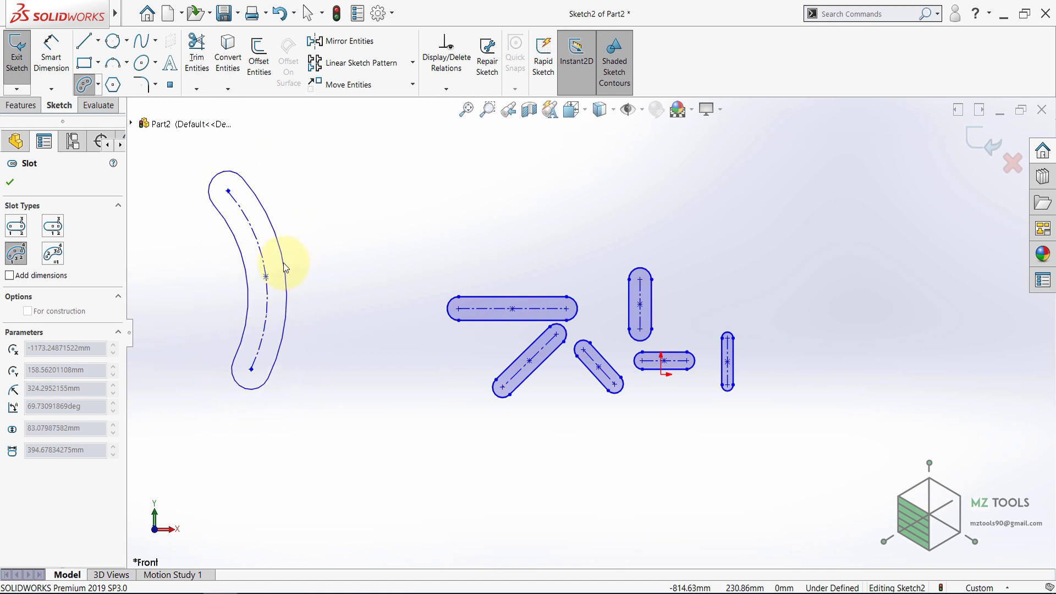
{"action": "left_click", "coordinate": [286, 265]}
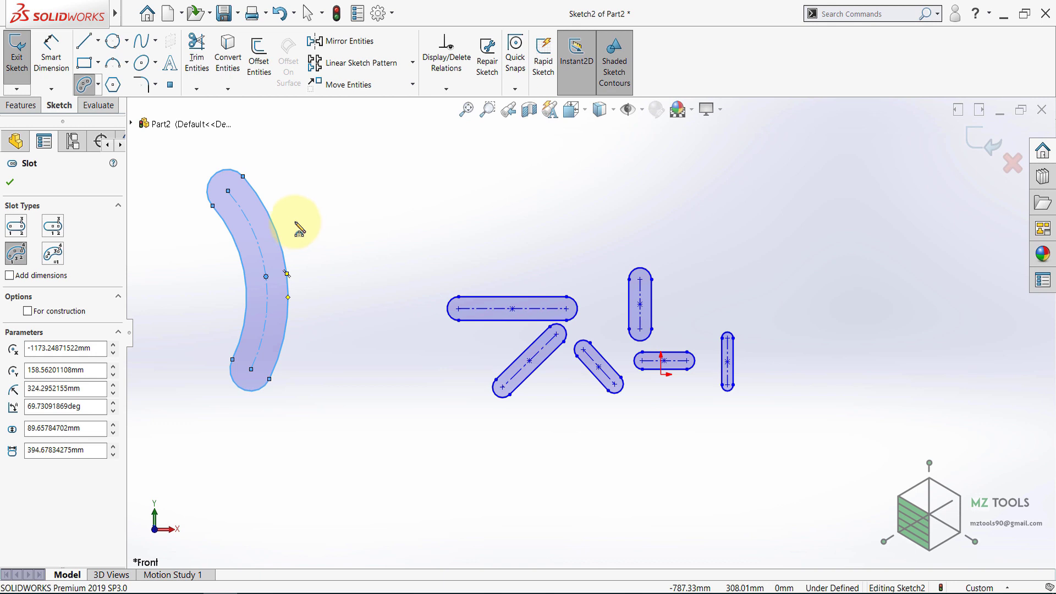
{"action": "left_click", "coordinate": [12, 183]}
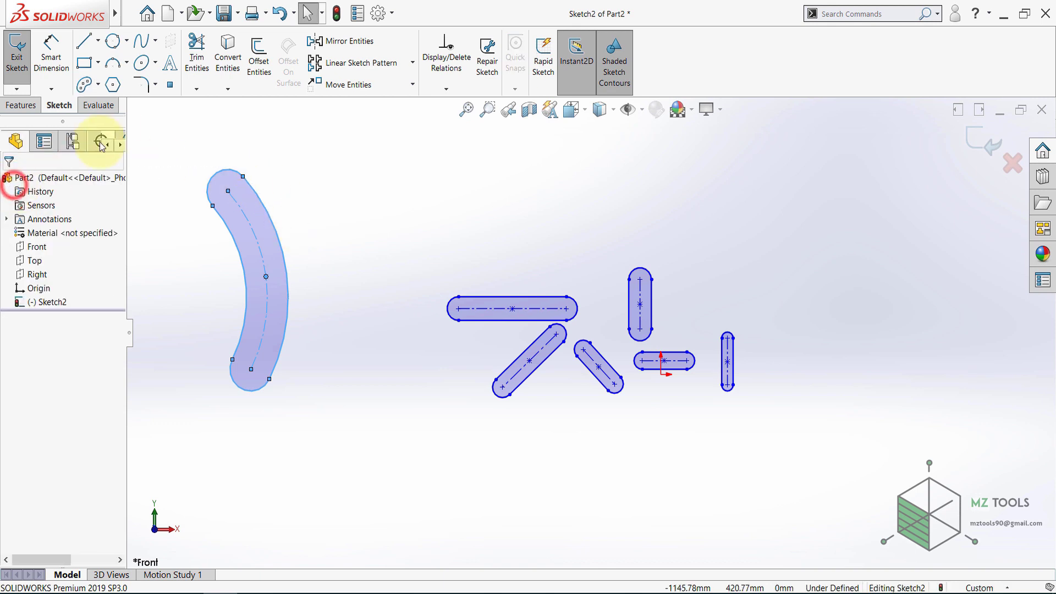
Step: Sketch a centerpoint arc slot to the upper right of the straight slots, with about 282 mm radius, 88° arc angle and 165 mm width
{"action": "left_click", "coordinate": [98, 85]}
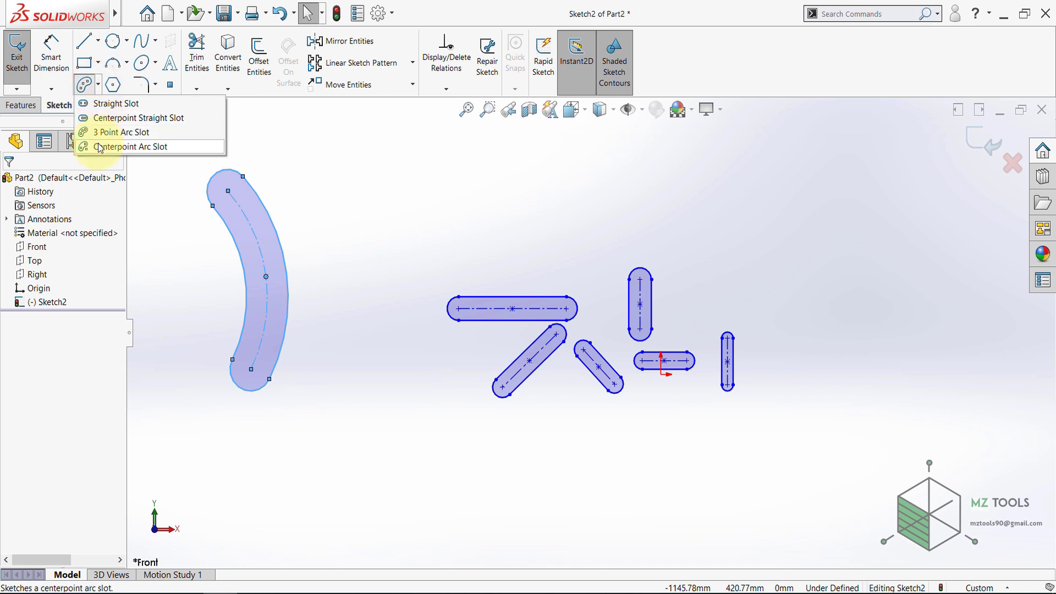
{"action": "left_click", "coordinate": [99, 146]}
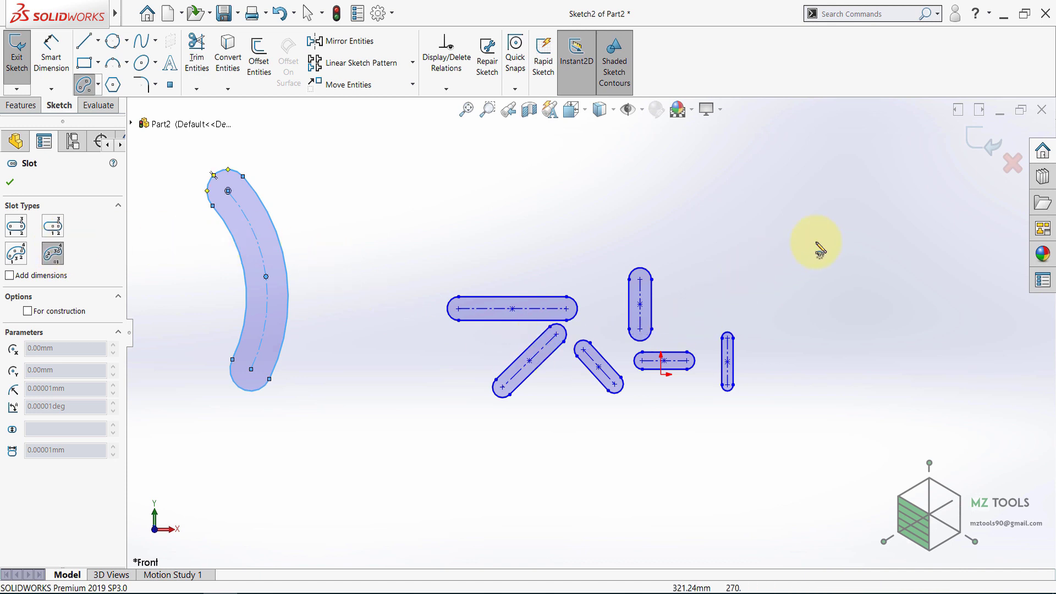
{"action": "left_click", "coordinate": [899, 311]}
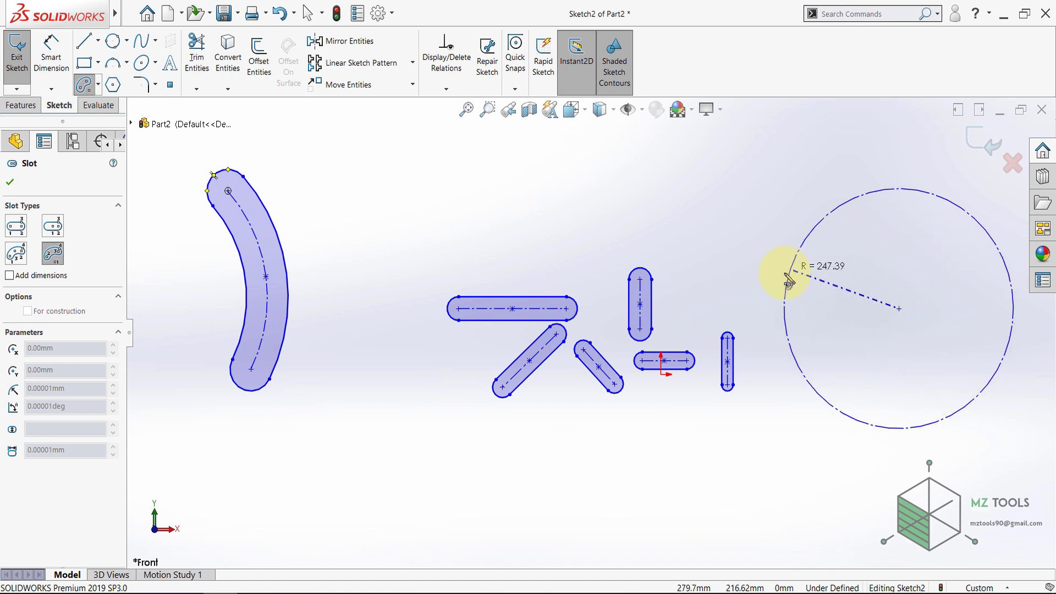
{"action": "left_click", "coordinate": [773, 288]}
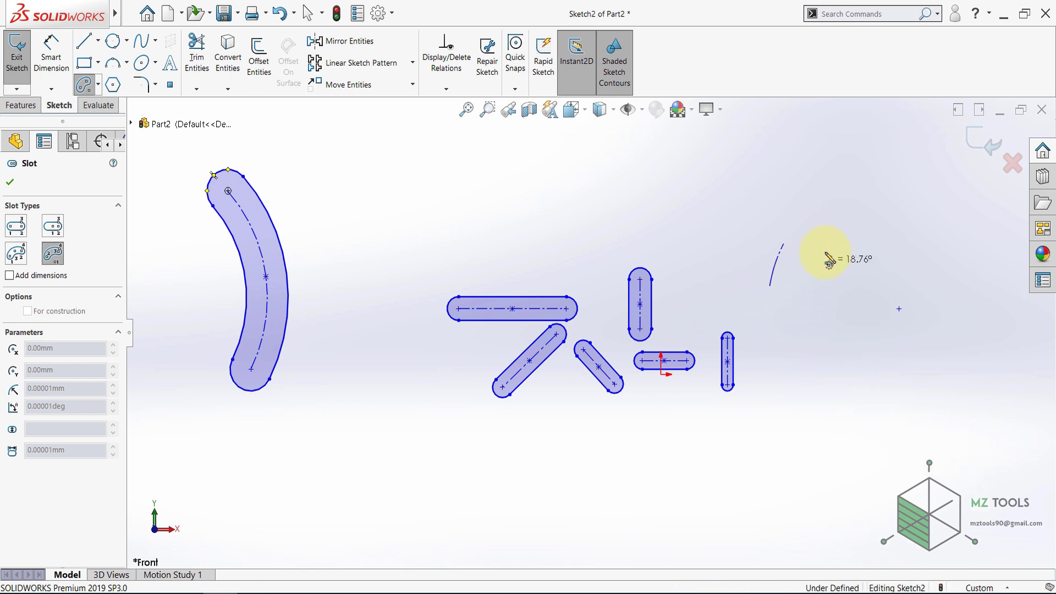
{"action": "left_click", "coordinate": [915, 174]}
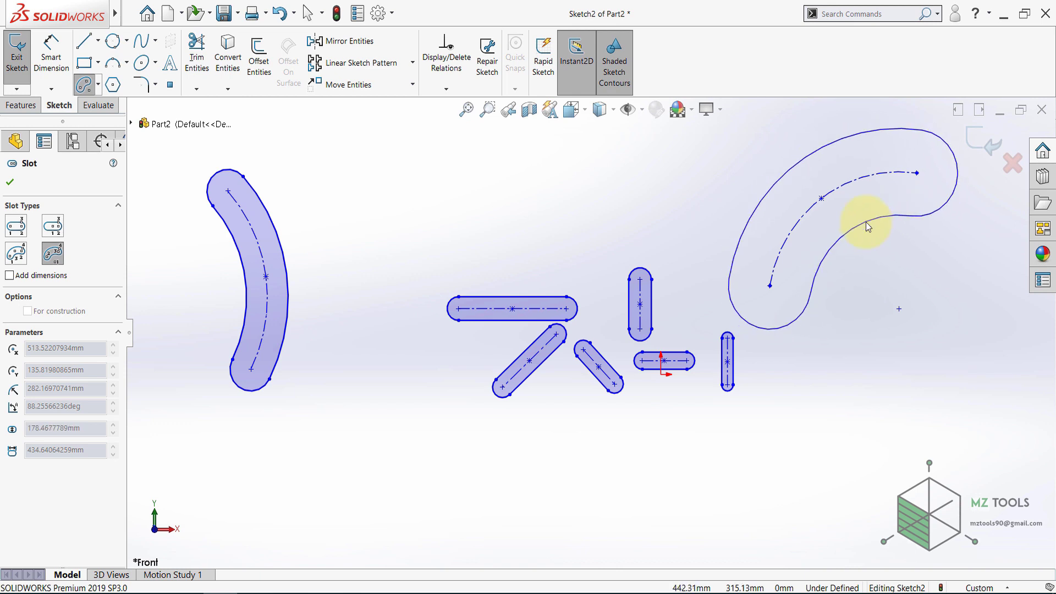
{"action": "left_click", "coordinate": [866, 218]}
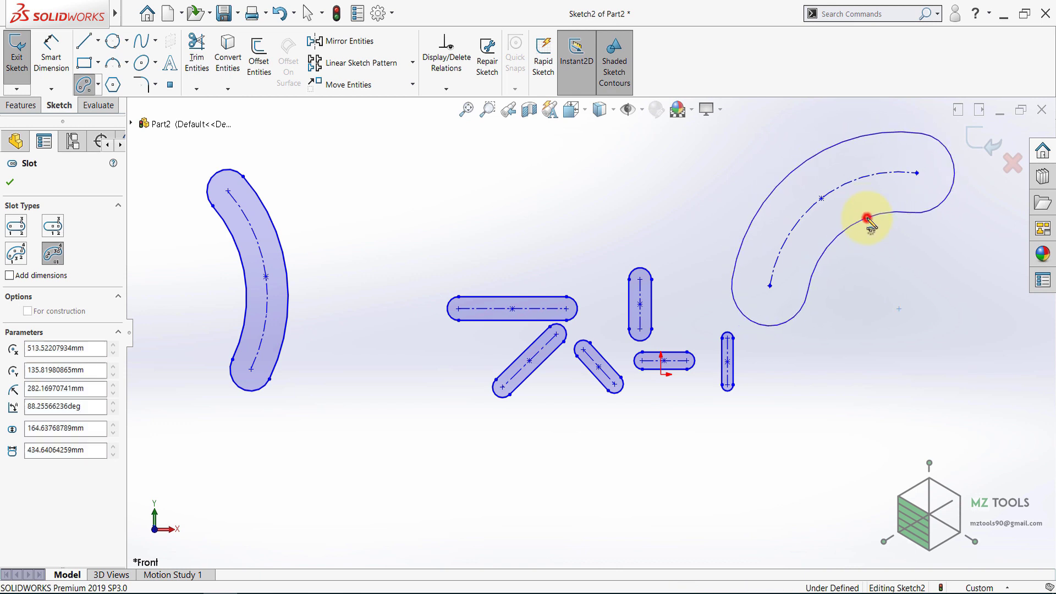
{"action": "left_click", "coordinate": [10, 182]}
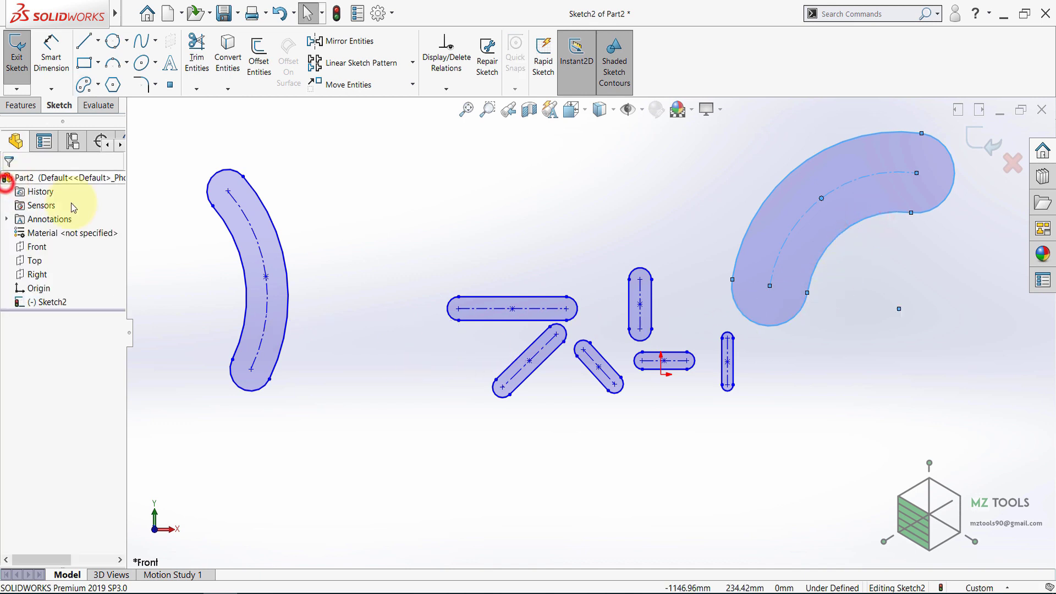
Step: Select all sketch entities and delete them, clearing every slot from the sketch
{"action": "left_click", "coordinate": [466, 110]}
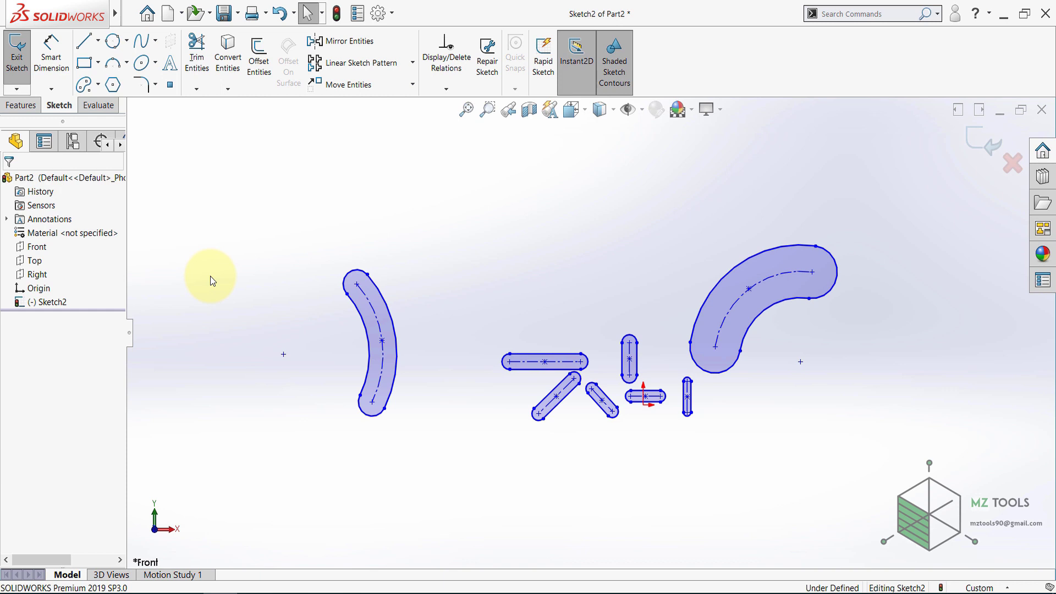
{"action": "left_click", "coordinate": [203, 306]}
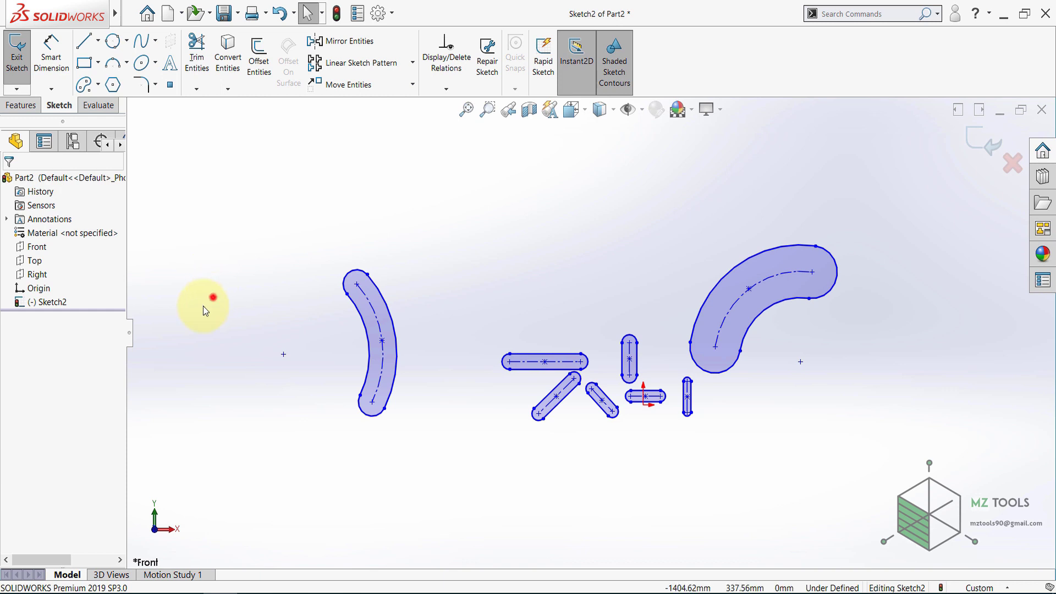
{"action": "key", "text": "ctrl+a"}
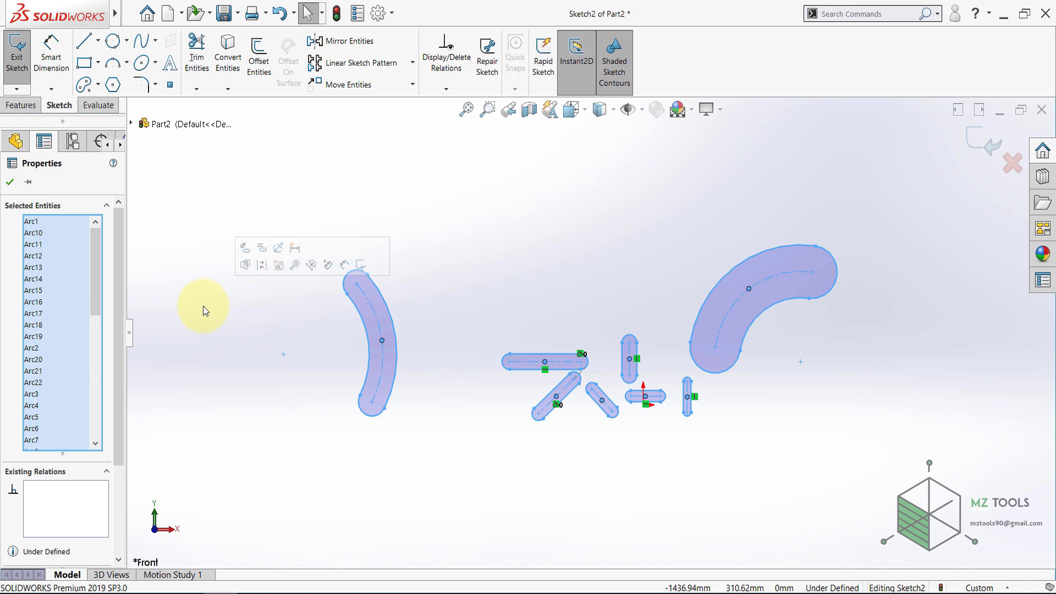
{"action": "key", "text": "Delete"}
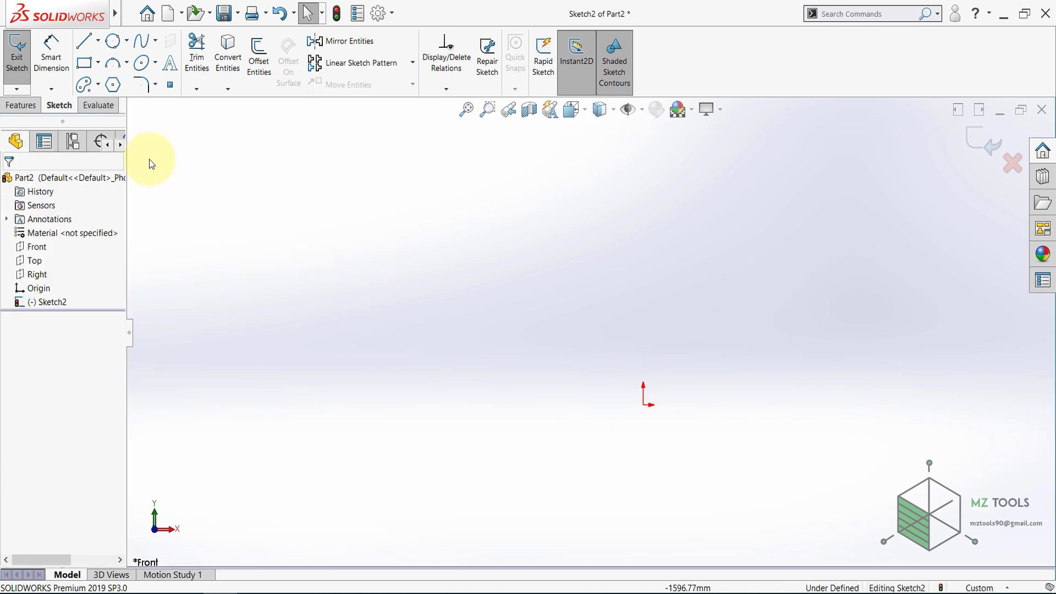
Step: Sketch a 3 point arc far left of the origin, from about (-1311, 584) to (-1038, -65), bulging to the right
{"action": "left_click", "coordinate": [128, 63]}
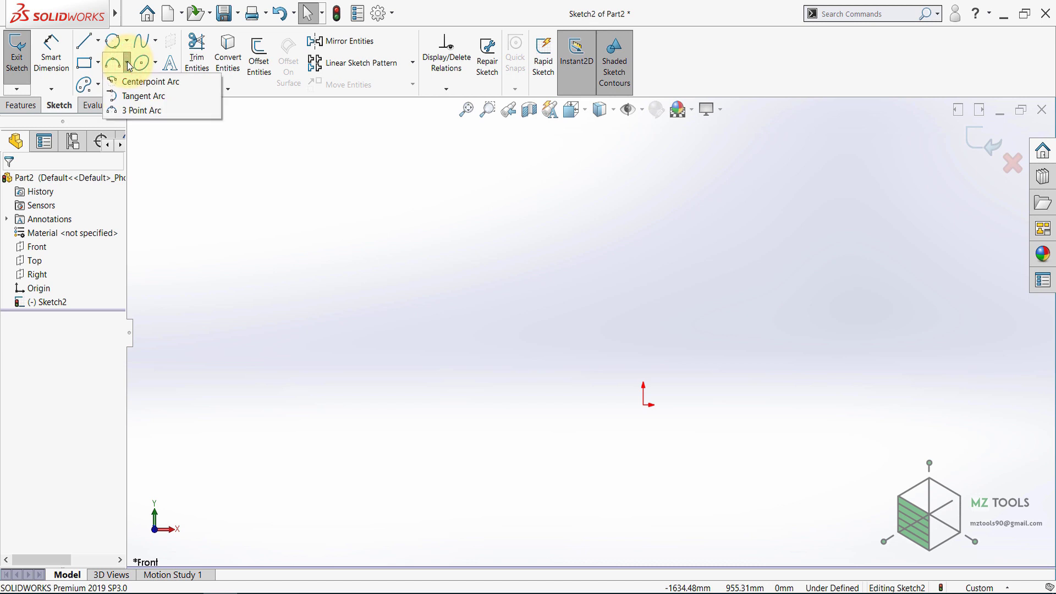
{"action": "left_click", "coordinate": [141, 110]}
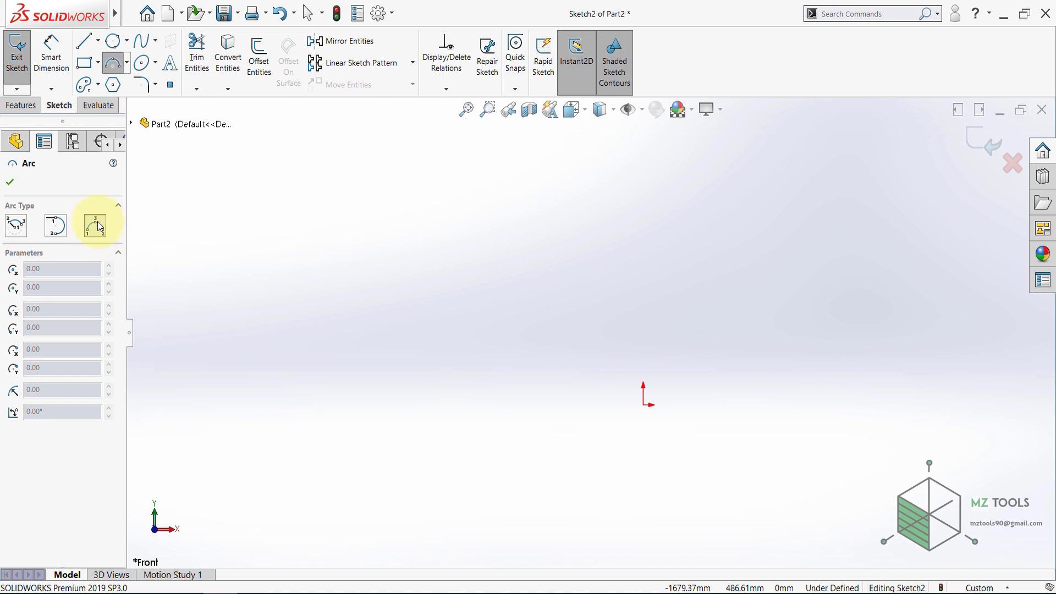
{"action": "left_click", "coordinate": [95, 224]}
{"action": "left_click", "coordinate": [240, 219]}
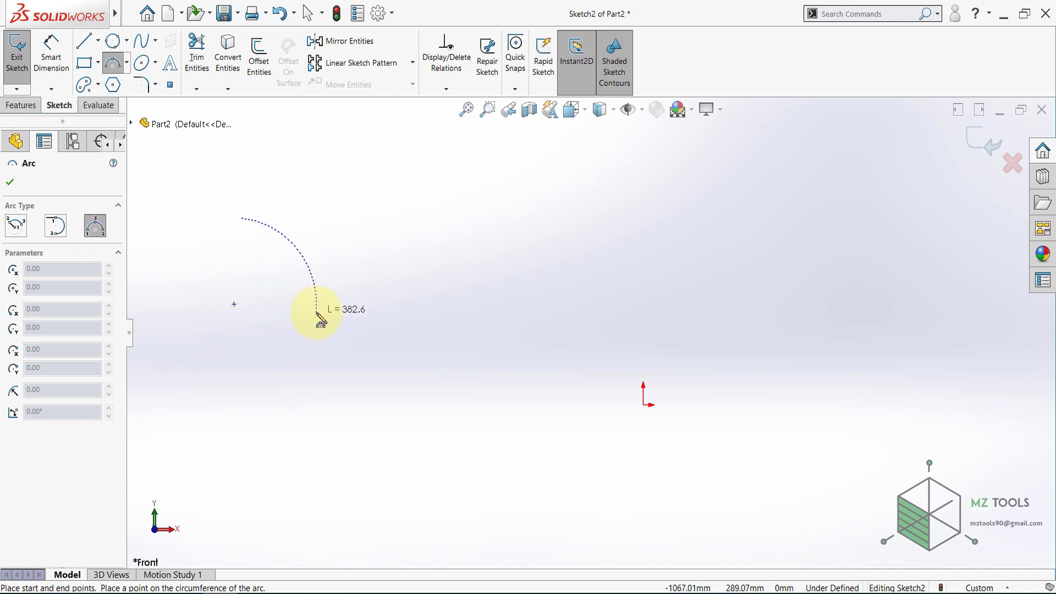
{"action": "left_click", "coordinate": [325, 425]}
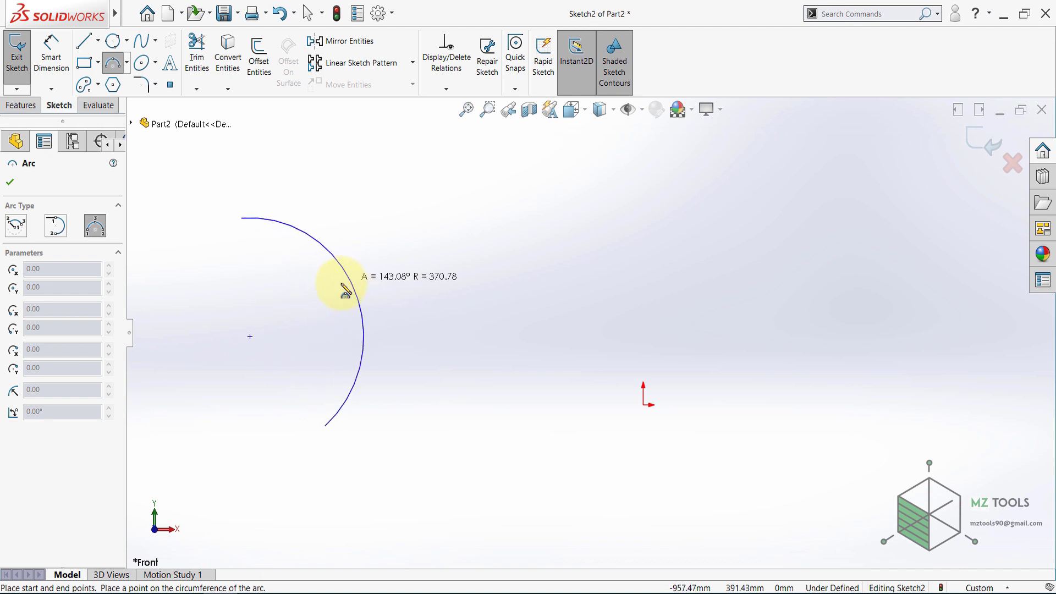
{"action": "left_click", "coordinate": [325, 299]}
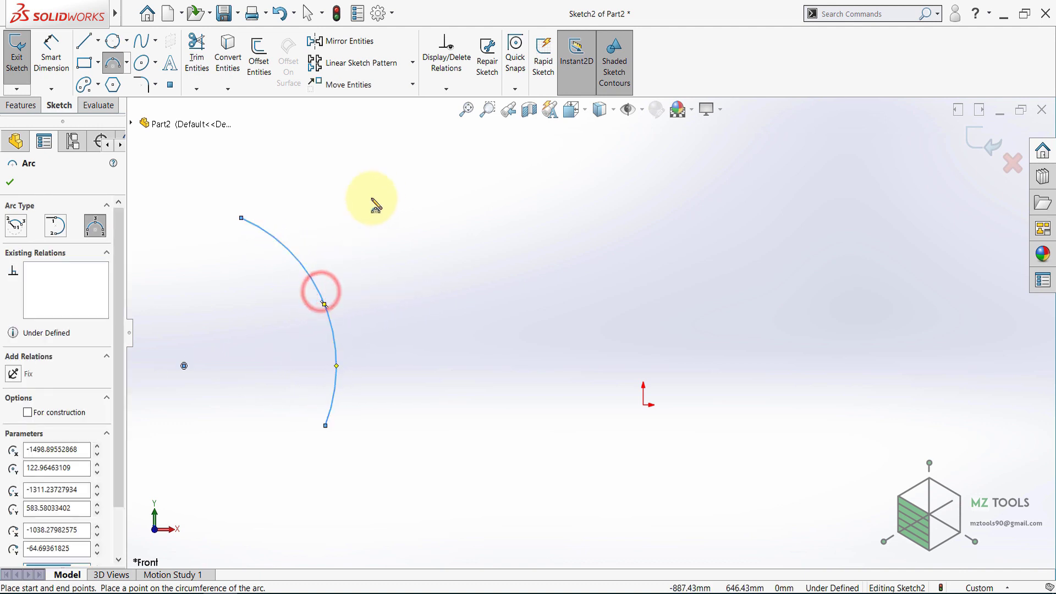
{"action": "left_click", "coordinate": [9, 182]}
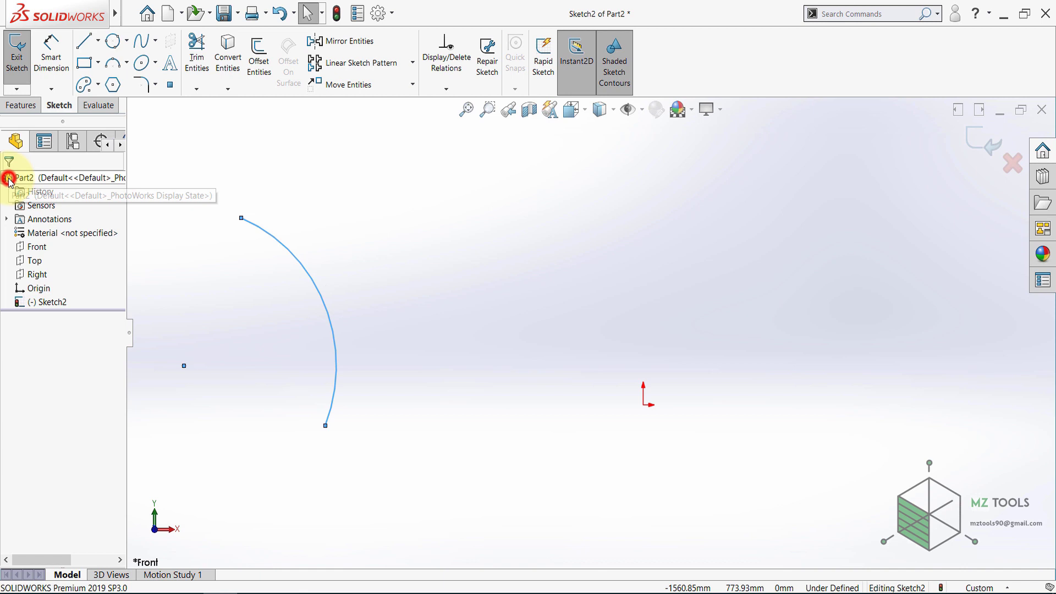
Step: Sketch a centerpoint arc centered at about (529, 174), starting at about (-38, 444) and sweeping about 55° clockwise
{"action": "left_click", "coordinate": [127, 62]}
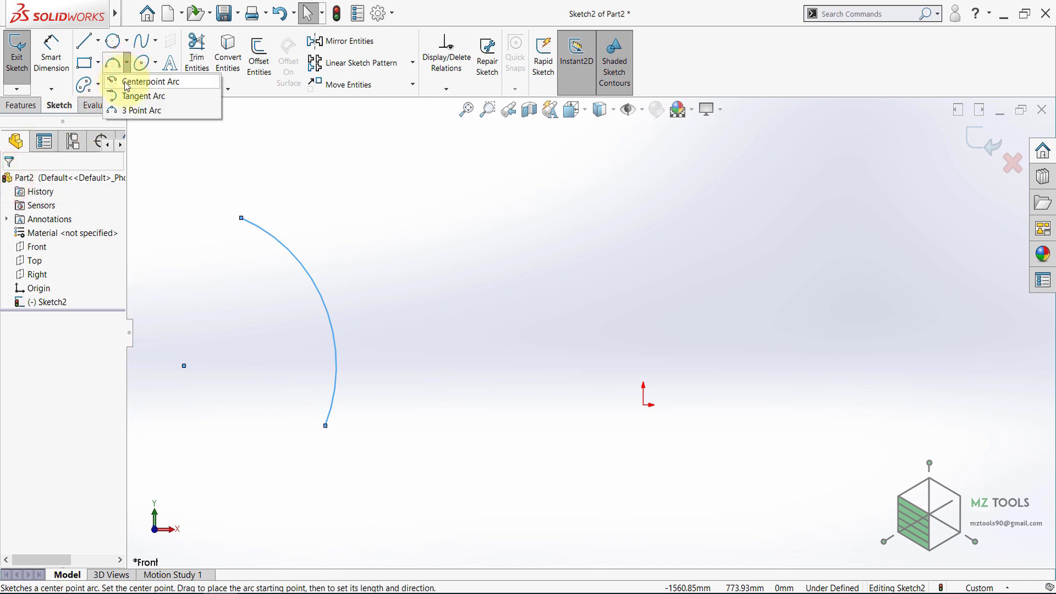
{"action": "left_click", "coordinate": [126, 83]}
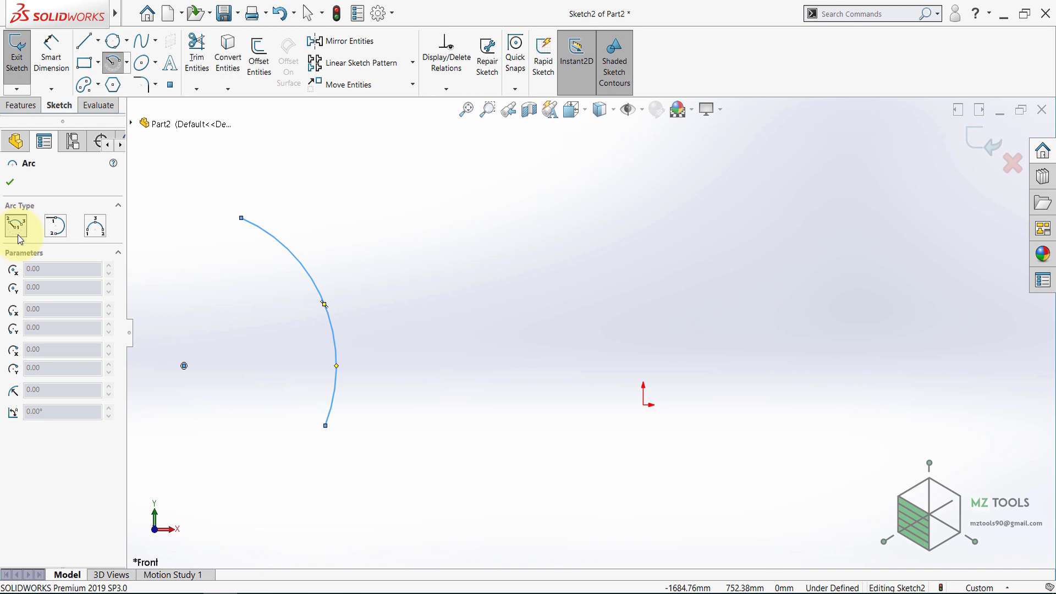
{"action": "left_click", "coordinate": [17, 230]}
{"action": "left_click", "coordinate": [805, 348]}
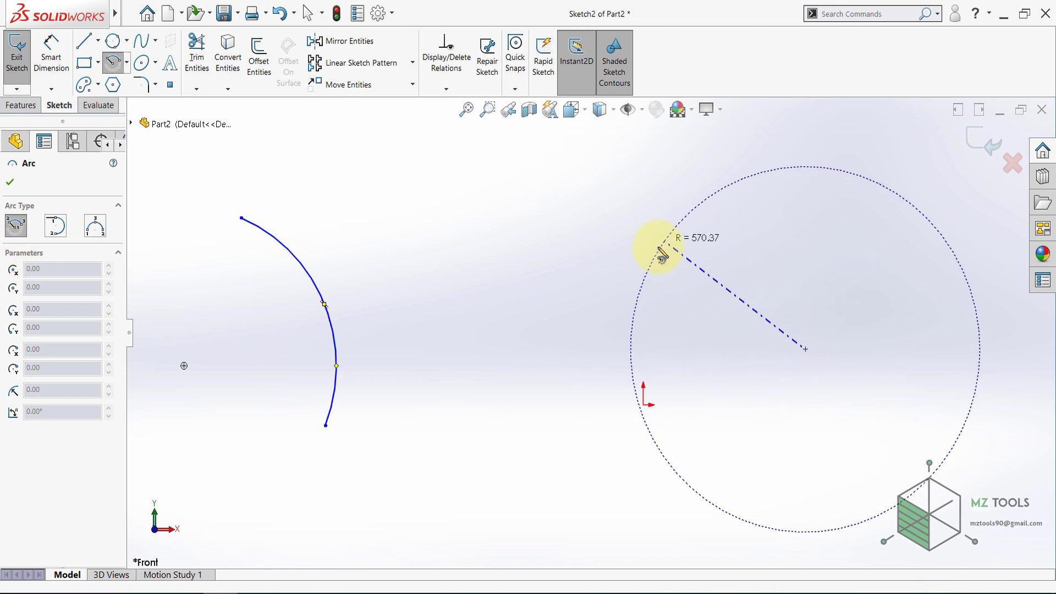
{"action": "left_click", "coordinate": [632, 264]}
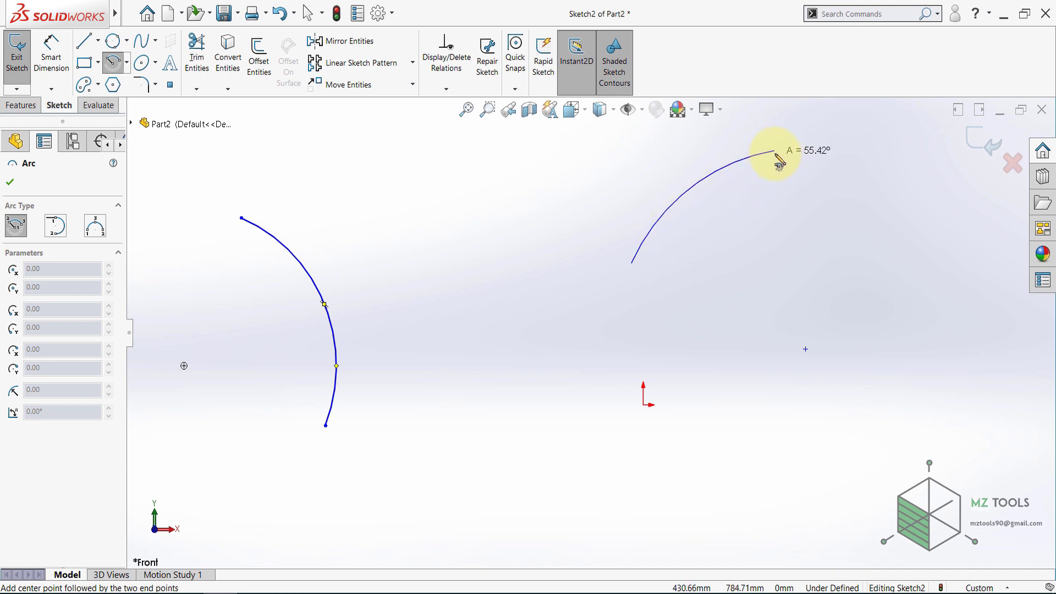
{"action": "left_click", "coordinate": [775, 152]}
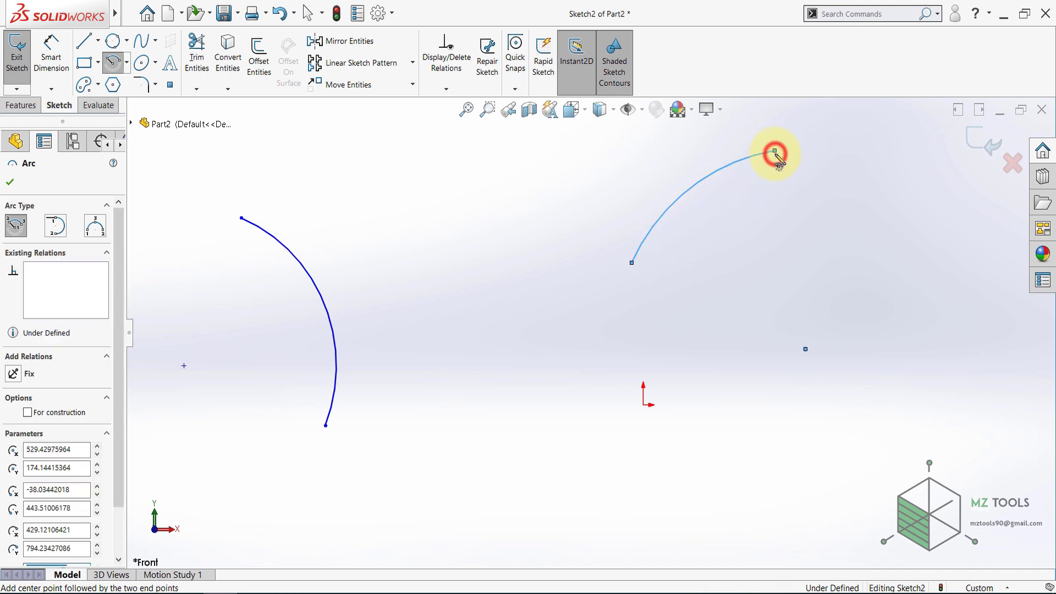
{"action": "left_click", "coordinate": [10, 185]}
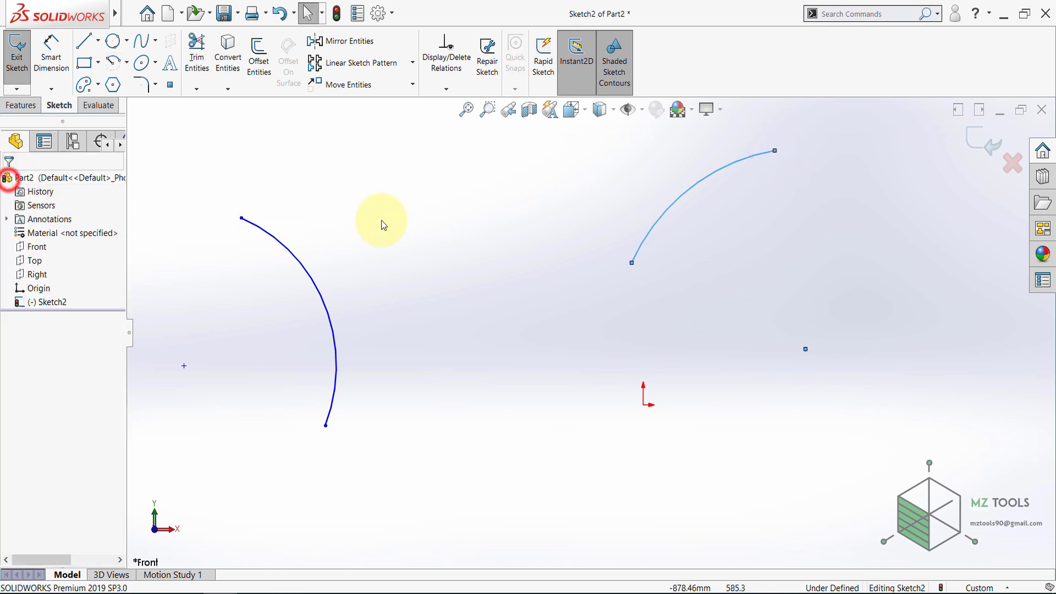
Step: Sketch a line about 581 mm long at about 344° between the two arcs, sloping down to the right
{"action": "left_click", "coordinate": [85, 47]}
{"action": "left_click", "coordinate": [345, 170]}
{"action": "left_click", "coordinate": [516, 223]}
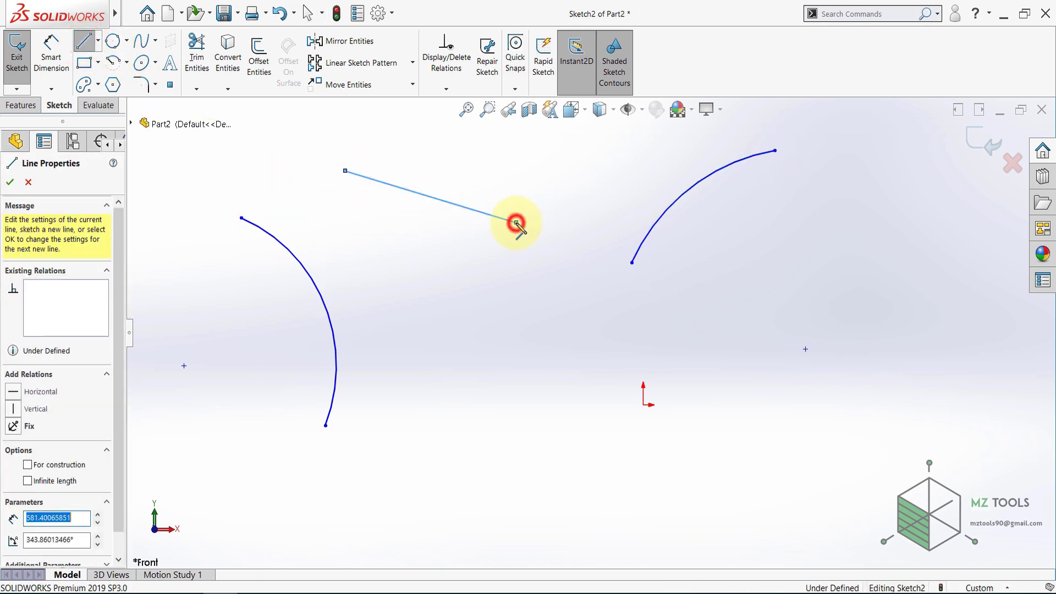
{"action": "left_click", "coordinate": [83, 42]}
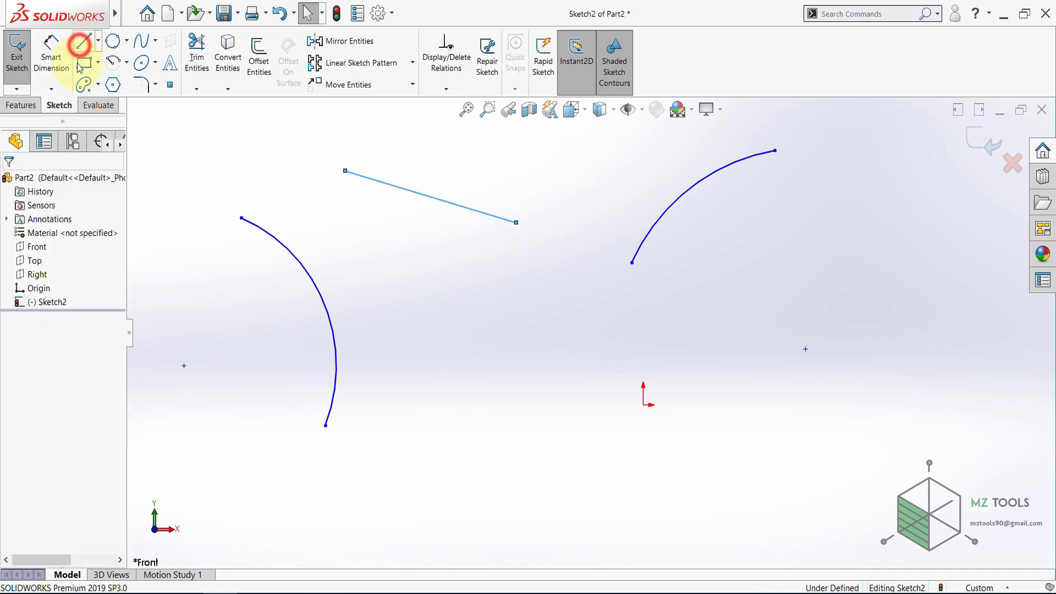
Step: Sketch a tangent arc from the sloping line's lower right endpoint, curving down and back to the left
{"action": "left_click", "coordinate": [126, 64]}
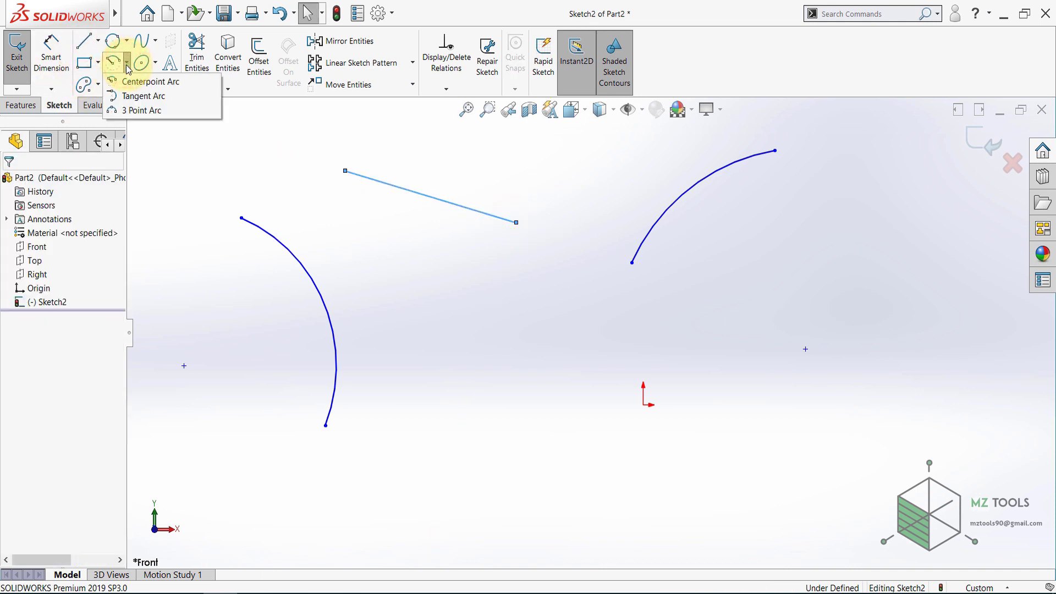
{"action": "left_click", "coordinate": [129, 101]}
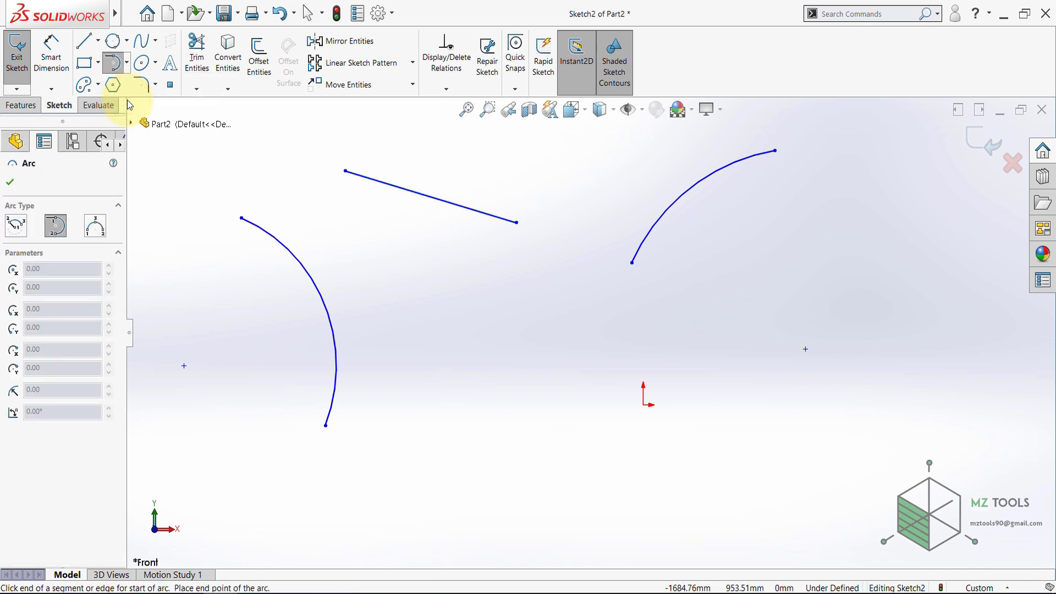
{"action": "left_click", "coordinate": [57, 237]}
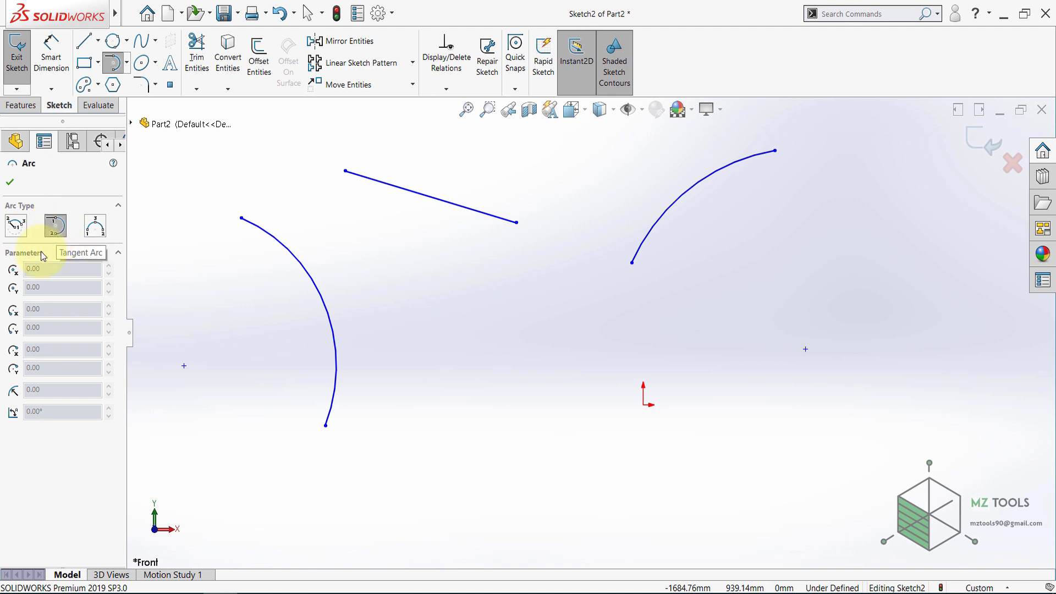
{"action": "left_click", "coordinate": [517, 223]}
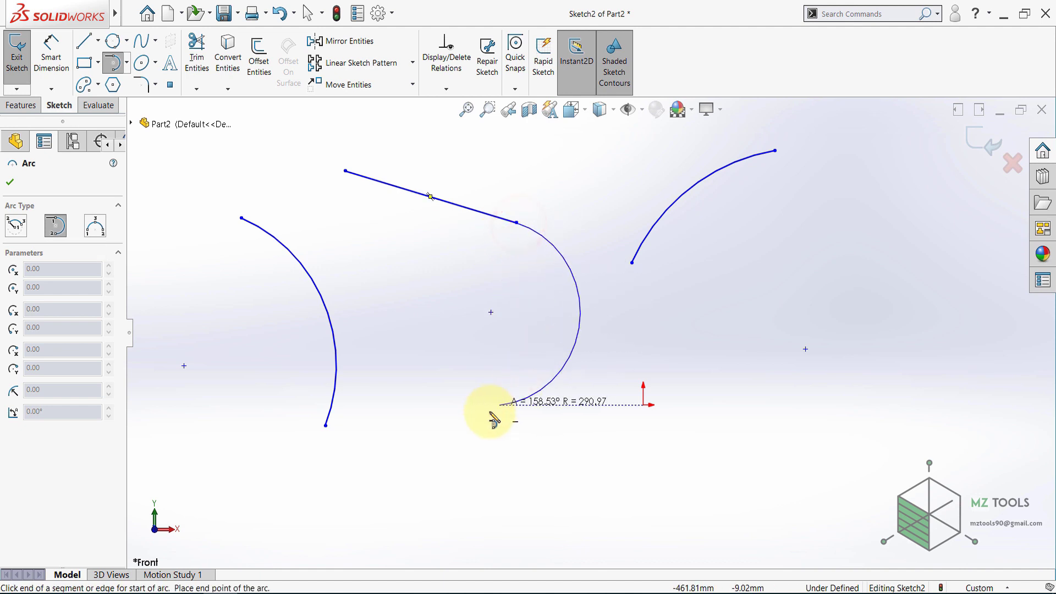
{"action": "left_click", "coordinate": [546, 411]}
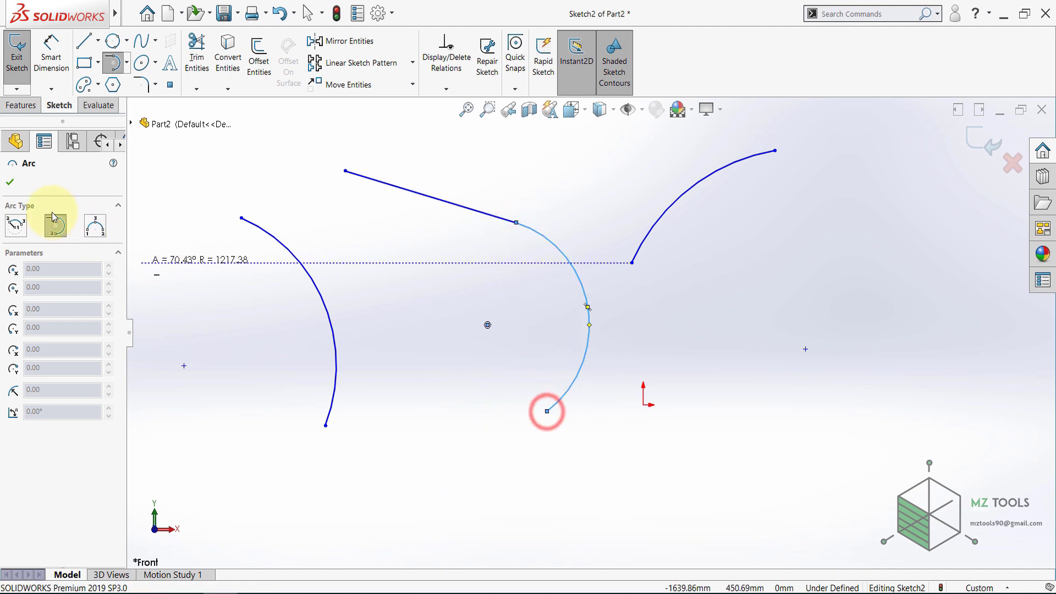
{"action": "left_click", "coordinate": [9, 182]}
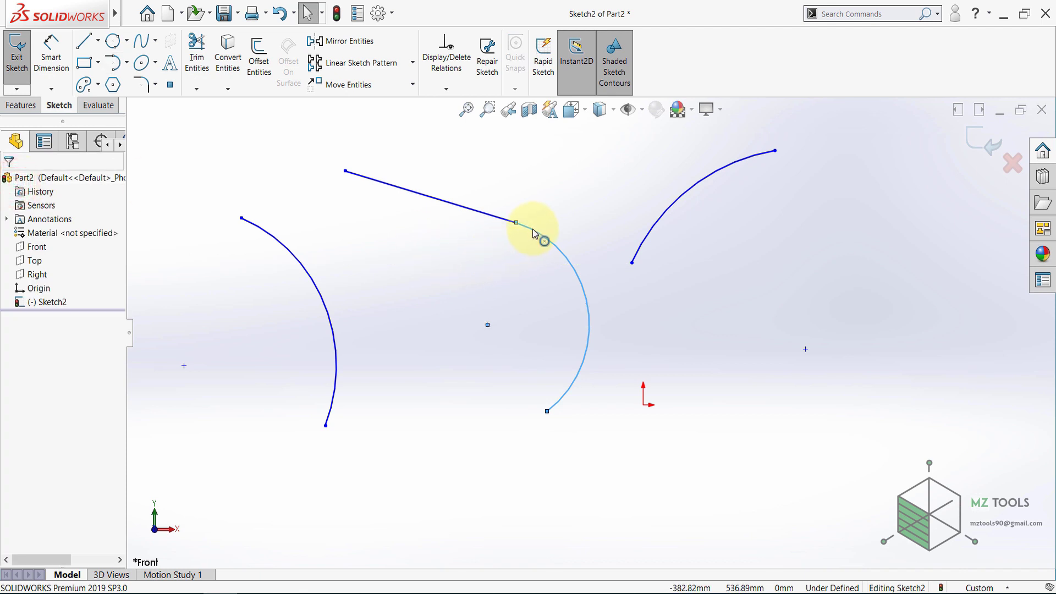
{"action": "left_click", "coordinate": [536, 214]}
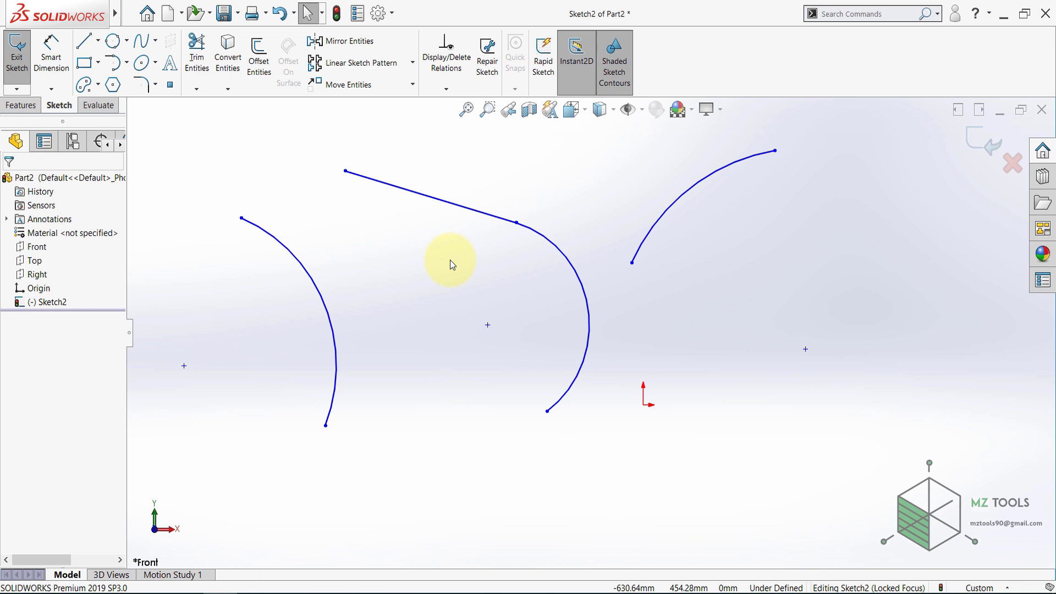
{"action": "left_click", "coordinate": [208, 170]}
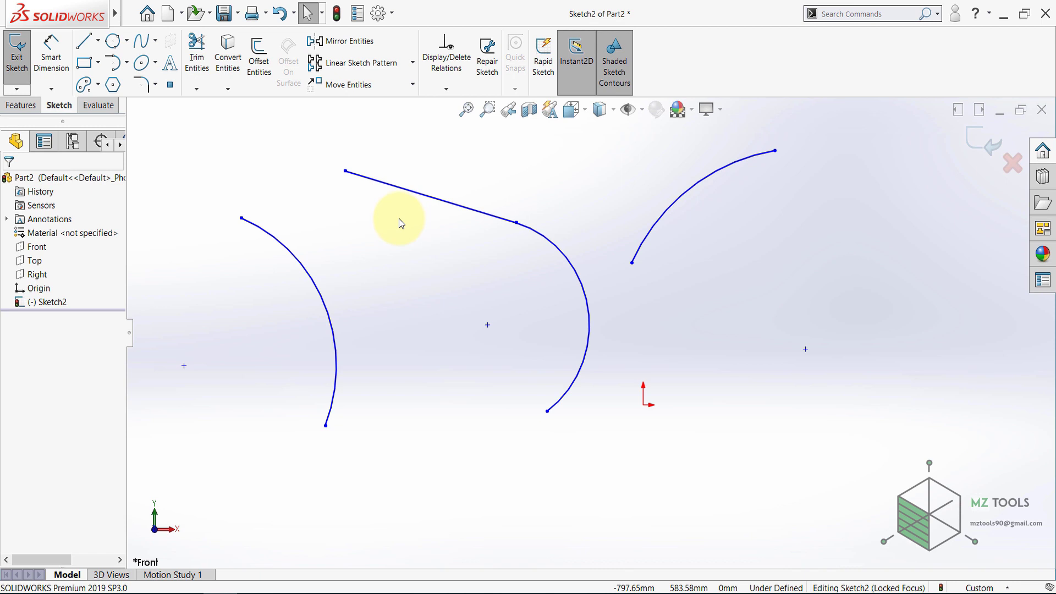
{"action": "left_click", "coordinate": [331, 215]}
Step: Sketch a tangent arc continuing from the centerpoint arc's upper right endpoint, curving down to the right
{"action": "left_click", "coordinate": [126, 62]}
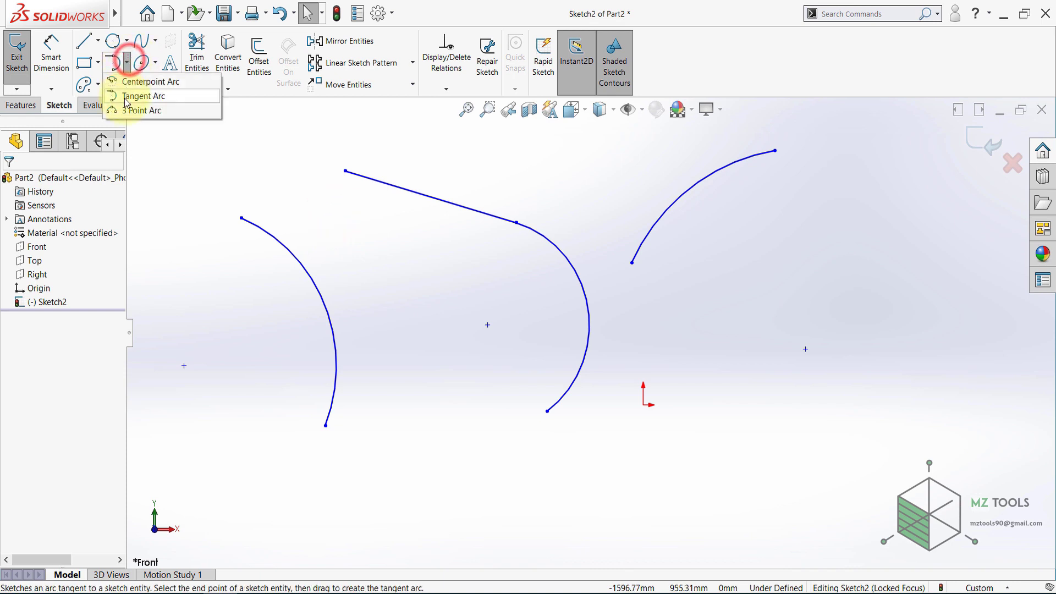
{"action": "left_click", "coordinate": [124, 95]}
{"action": "left_click", "coordinate": [775, 152]}
{"action": "left_click", "coordinate": [949, 283]}
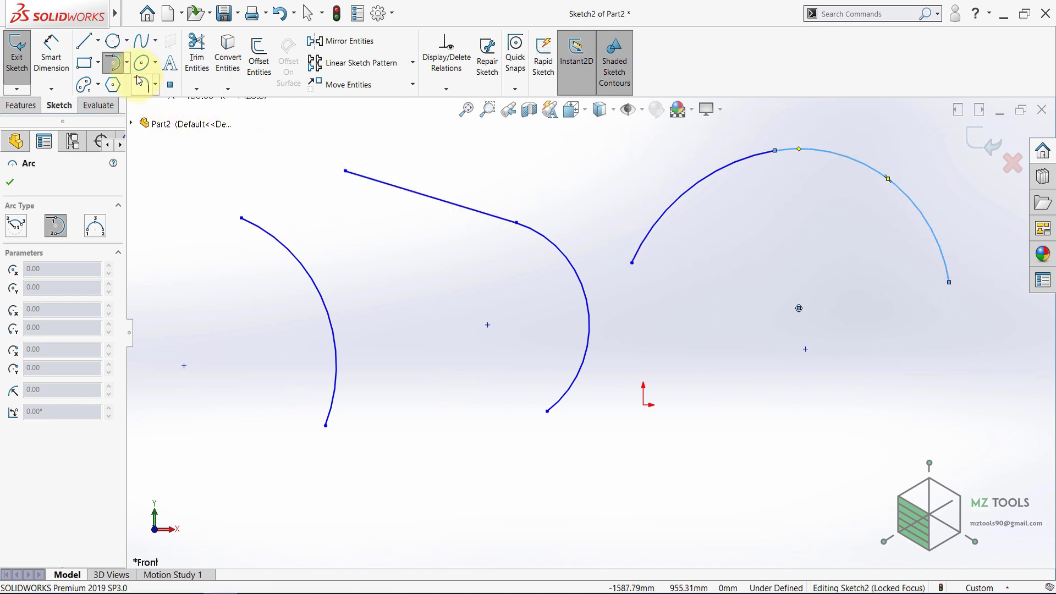
{"action": "left_click", "coordinate": [113, 62]}
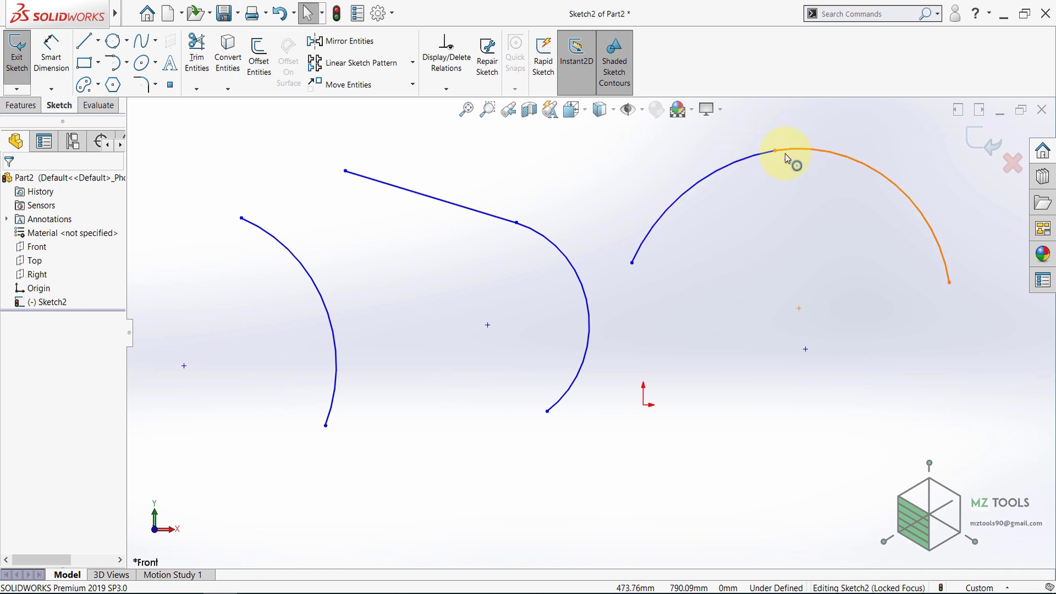
Step: Select all sketch entities and delete them, clearing the arcs and the line from the sketch
{"action": "left_click", "coordinate": [467, 113]}
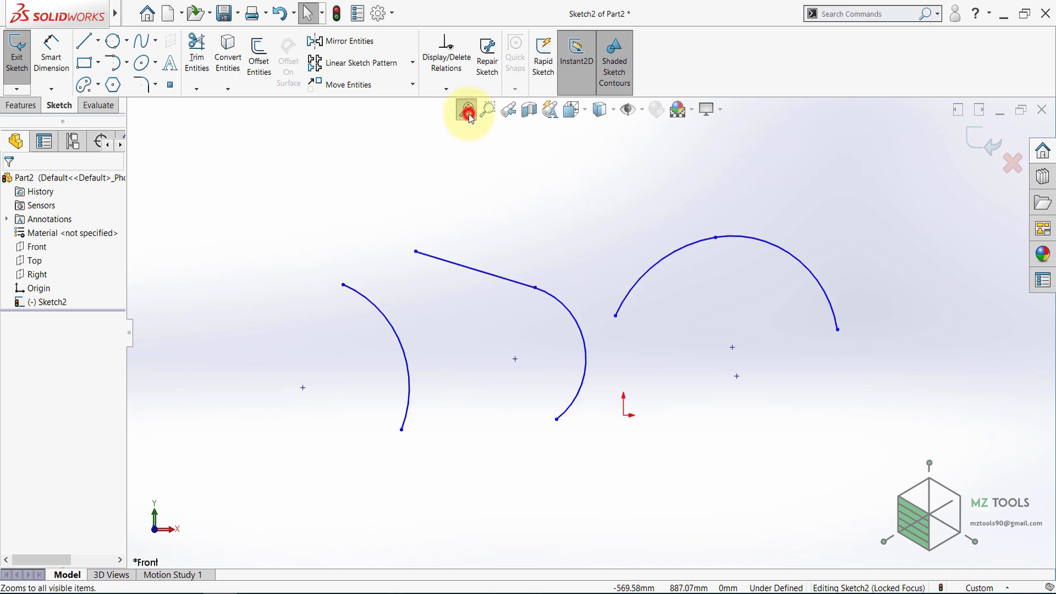
{"action": "left_click", "coordinate": [374, 191]}
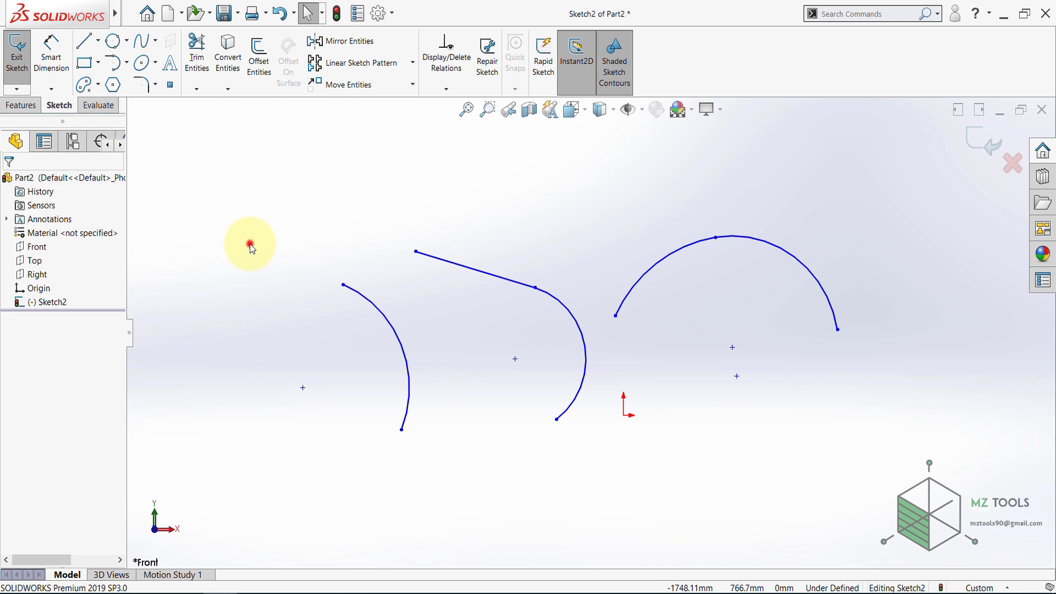
{"action": "key", "text": "ctrl+a"}
{"action": "key", "text": "Delete"}
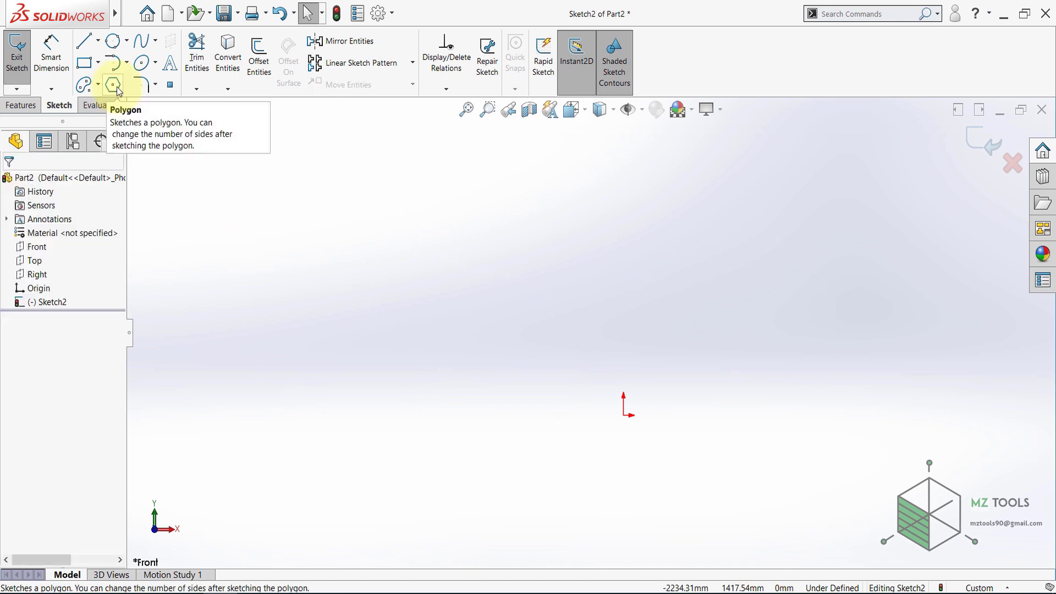
Step: Sketch a 5-sided polygon with an inscribed circle about 815 mm in diameter, centered at about (-948, 772), upper left of the origin
{"action": "left_click", "coordinate": [112, 87]}
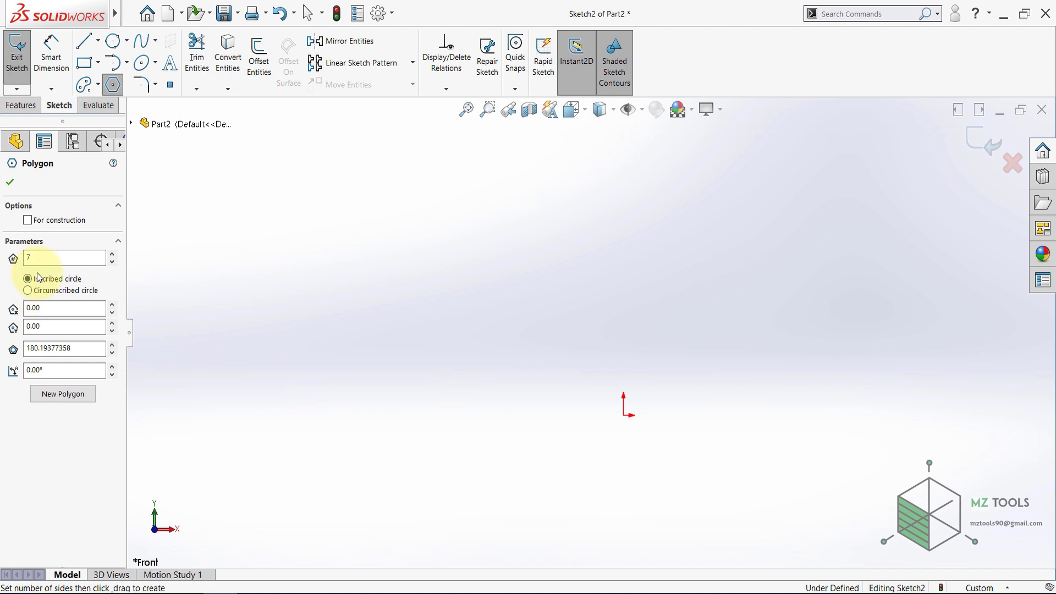
{"action": "left_click", "coordinate": [37, 254]}
{"action": "type", "text": "5"}
{"action": "left_click", "coordinate": [29, 280]}
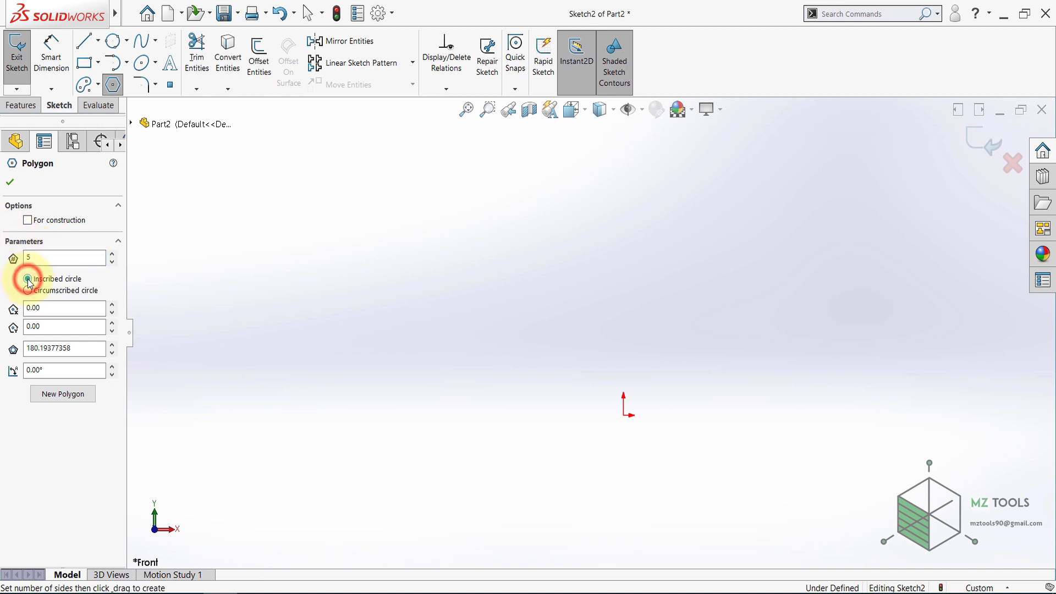
{"action": "left_click_drag", "start_coordinate": [419, 242], "coordinate": [386, 349]}
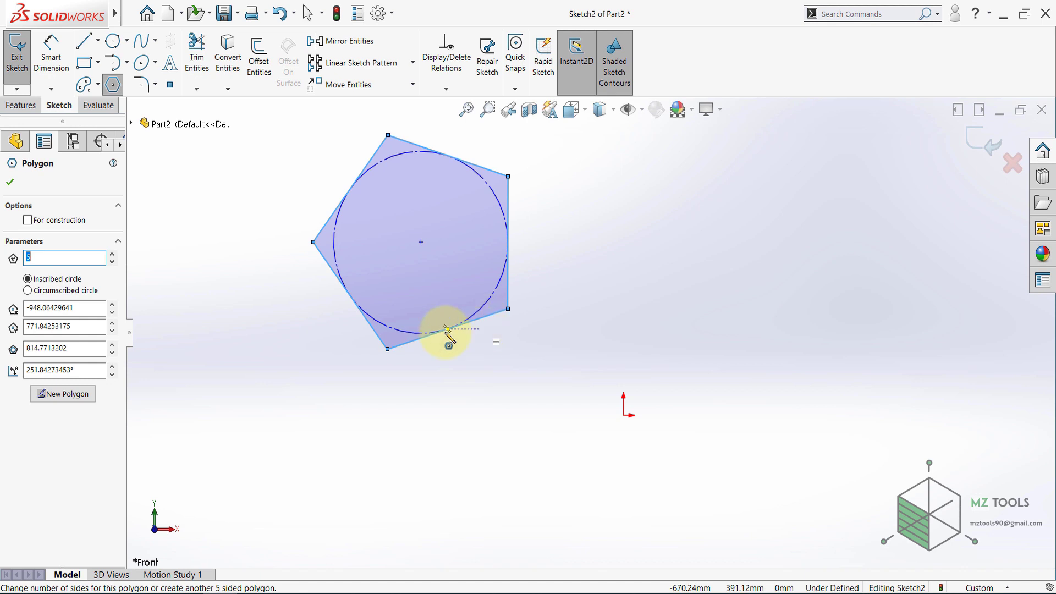
Step: Switch the pentagon to a circumscribed circle and sketch a second pentagon with an inscribed circle about 581 mm in diameter, upper right of the origin
{"action": "left_click", "coordinate": [29, 291]}
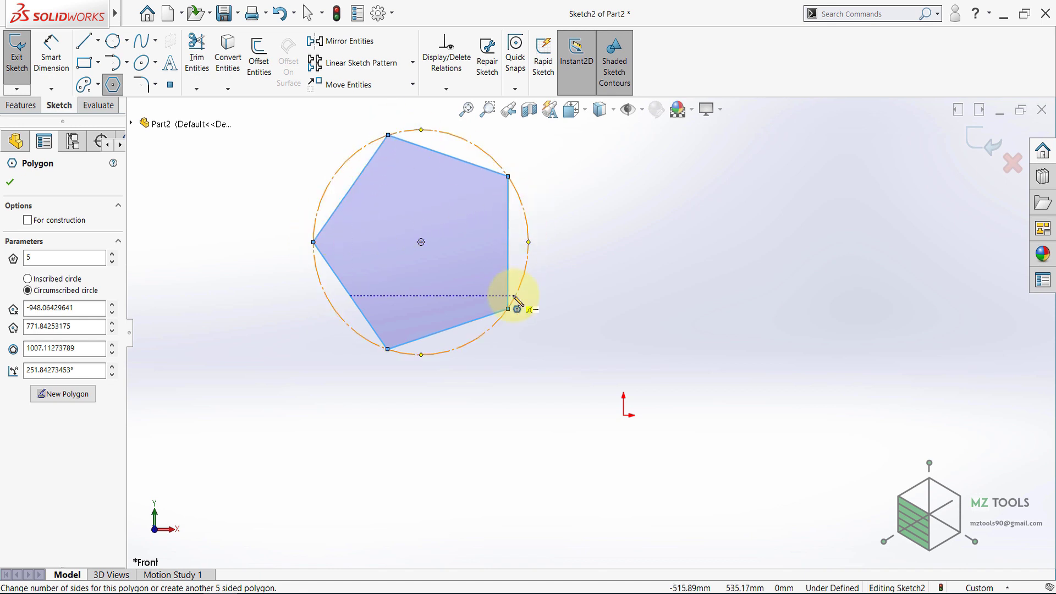
{"action": "left_click", "coordinate": [57, 395]}
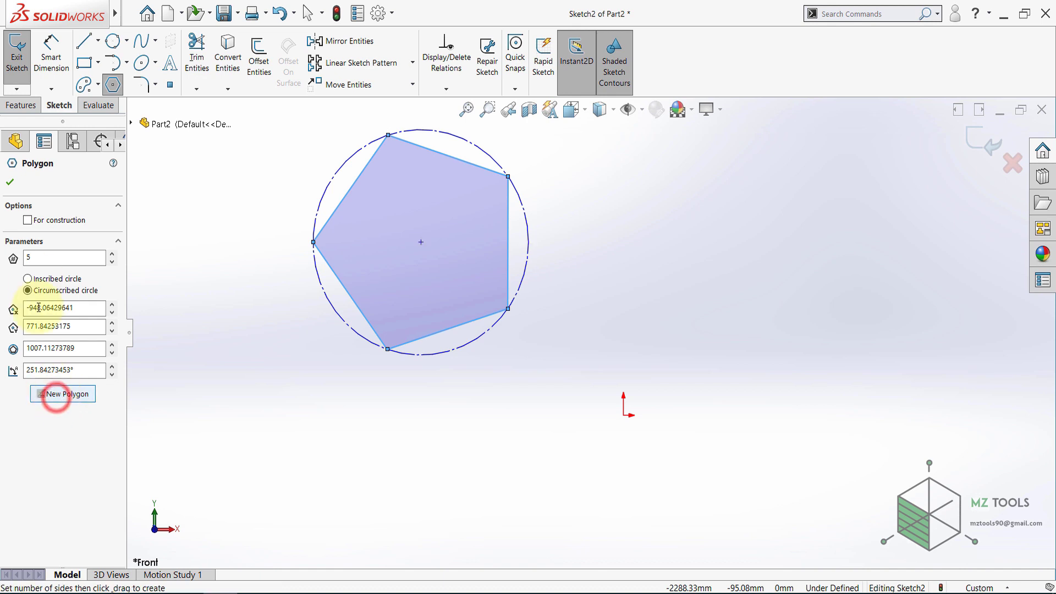
{"action": "left_click", "coordinate": [27, 279]}
{"action": "left_click_drag", "start_coordinate": [745, 211], "coordinate": [730, 290]}
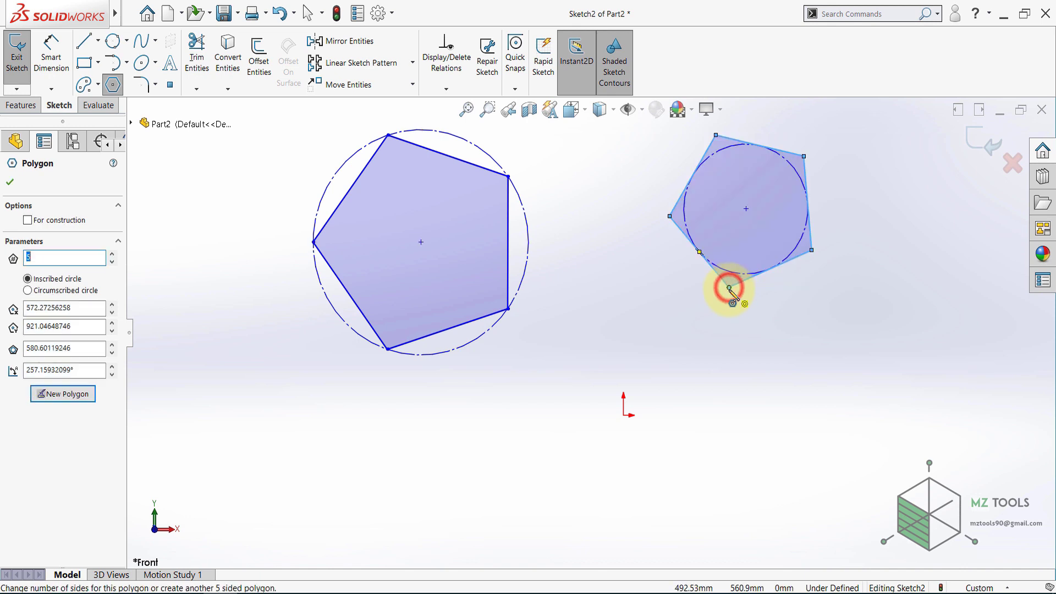
{"action": "left_click", "coordinate": [9, 182]}
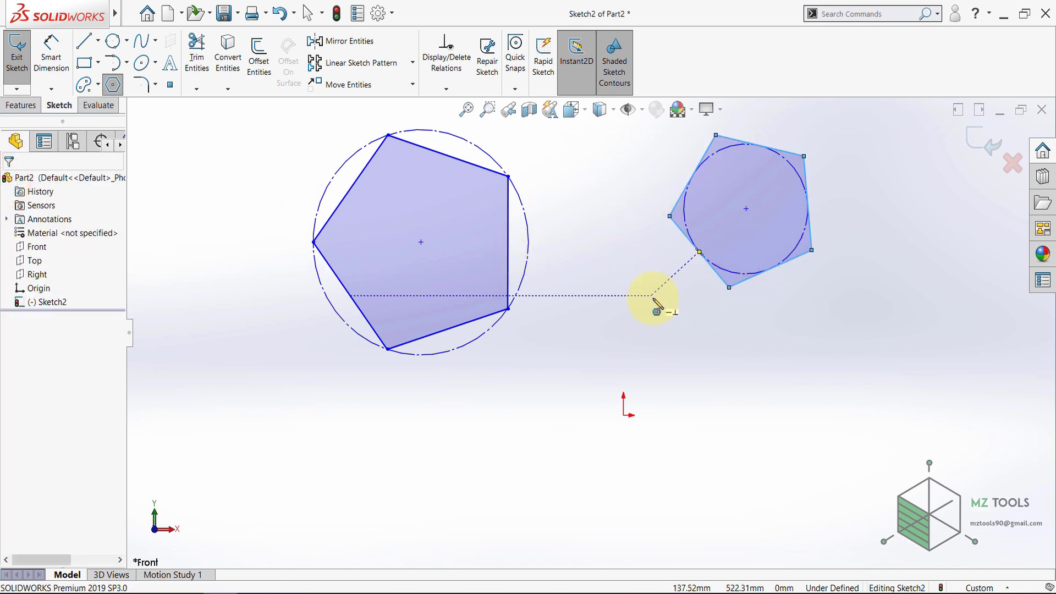
Step: Sketch two 8-sided polygons with inscribed circles: one about 495 mm in diameter lower left of the origin, and a larger one centered on the origin
{"action": "left_click", "coordinate": [113, 87]}
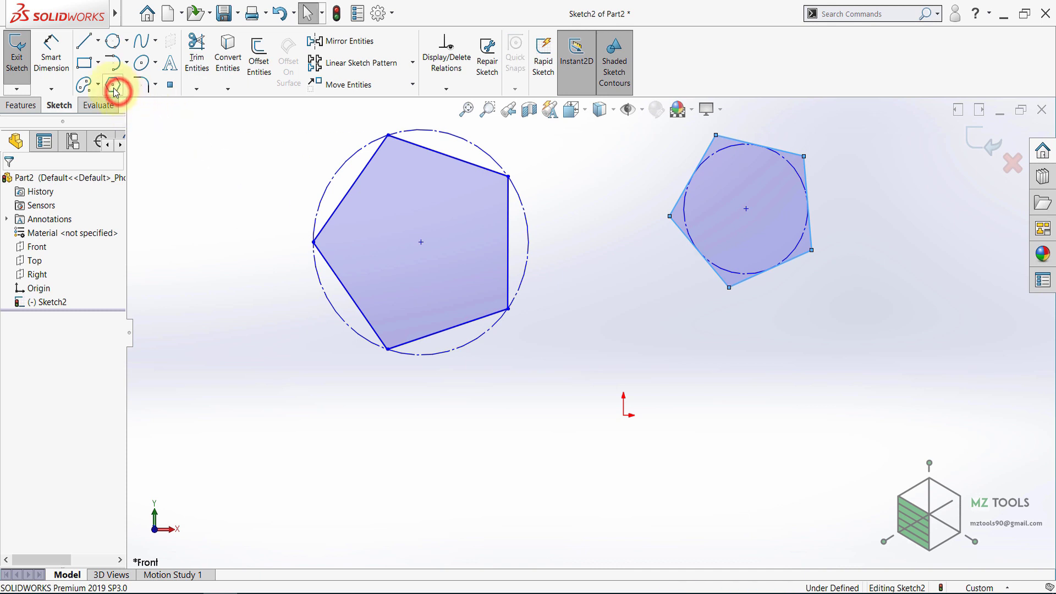
{"action": "left_click", "coordinate": [113, 87]}
{"action": "double_click", "coordinate": [47, 255]}
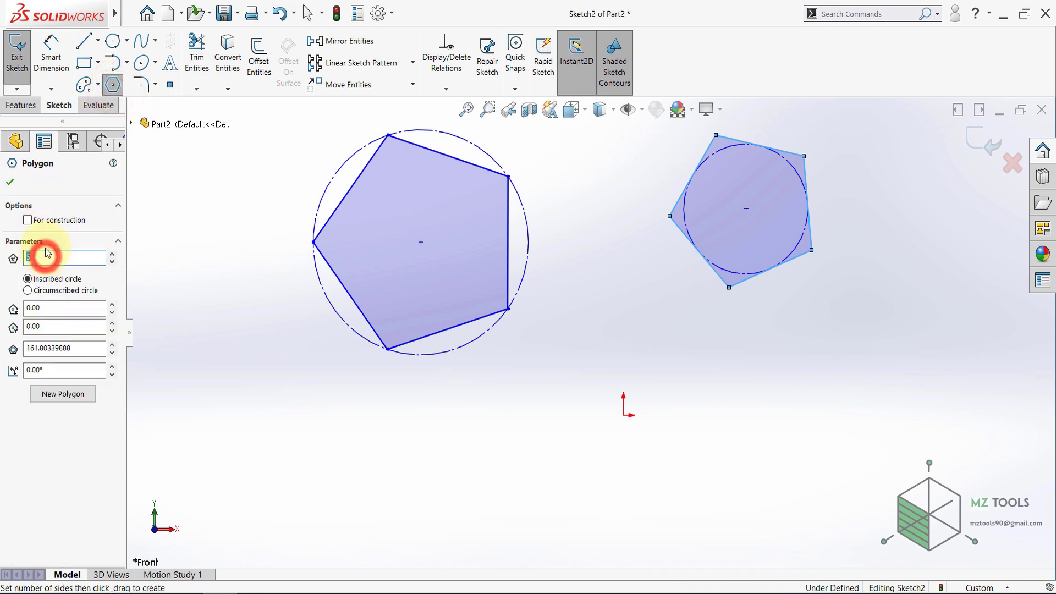
{"action": "type", "text": "8"}
{"action": "left_click_drag", "start_coordinate": [435, 483], "coordinate": [452, 541]}
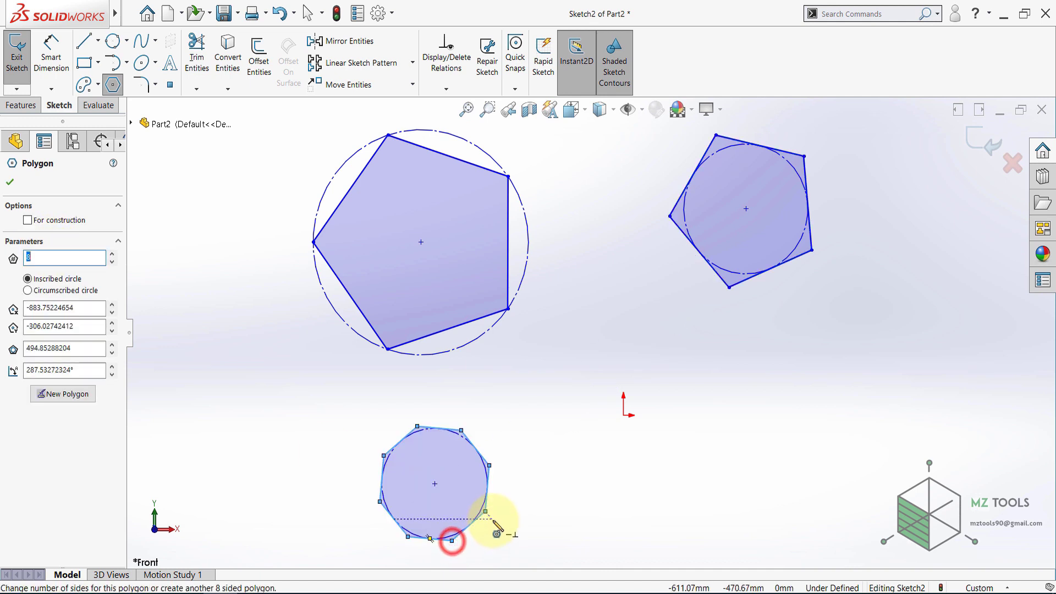
{"action": "left_click_drag", "start_coordinate": [624, 415], "coordinate": [641, 332]}
{"action": "left_click", "coordinate": [10, 182]}
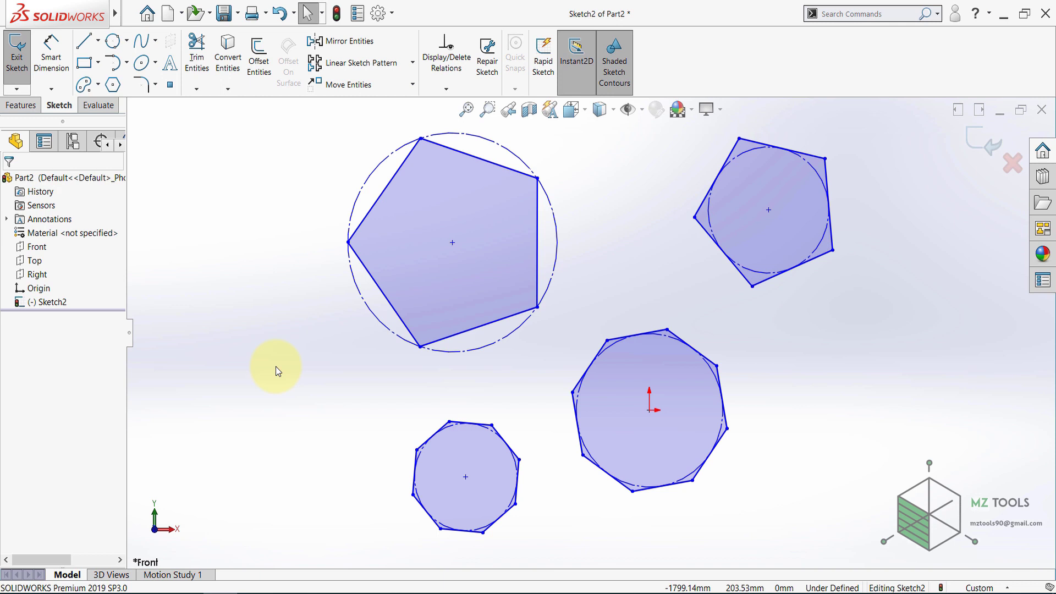
Step: Select all sketch entities and delete them, clearing the four polygons from the sketch
{"action": "key", "text": "ctrl+a"}
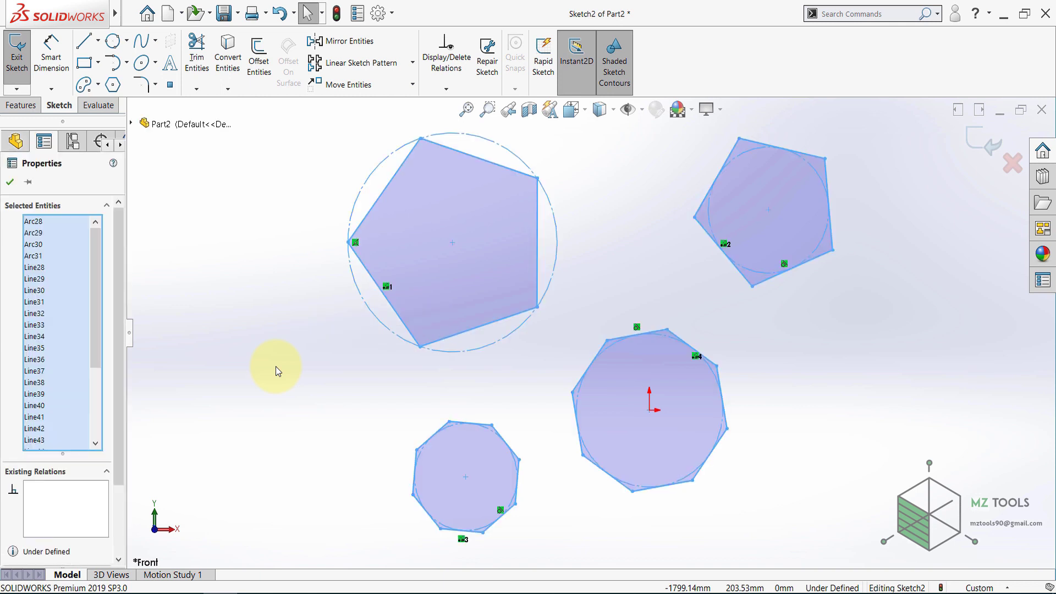
{"action": "key", "text": "Delete"}
Step: Sketch a horizontal ellipse with radii of about 783 and 233 mm, centered at about (-1220, 653), upper left of the origin
{"action": "left_click", "coordinate": [156, 63]}
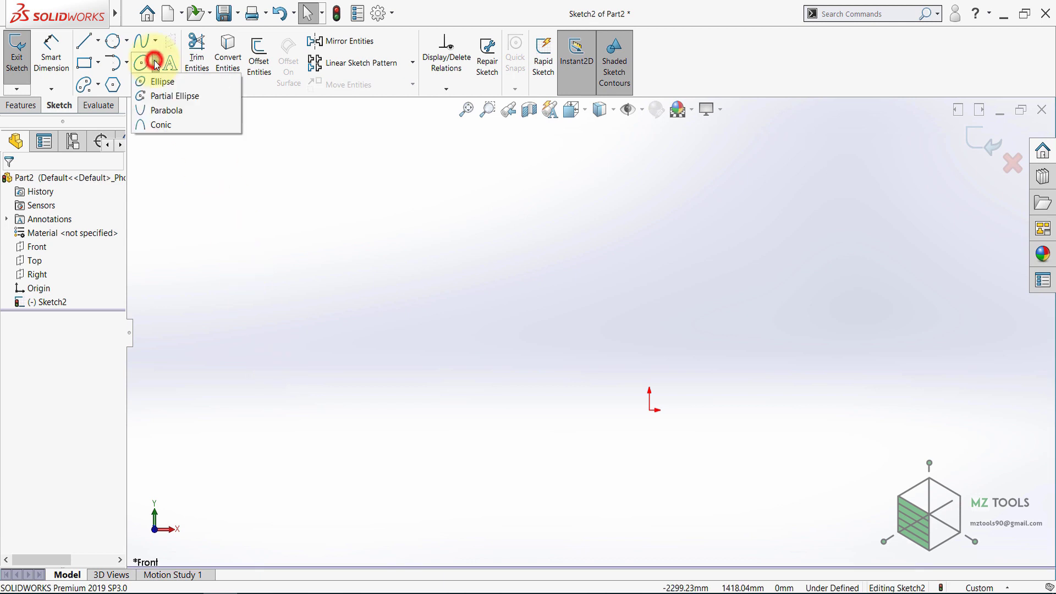
{"action": "left_click", "coordinate": [157, 87]}
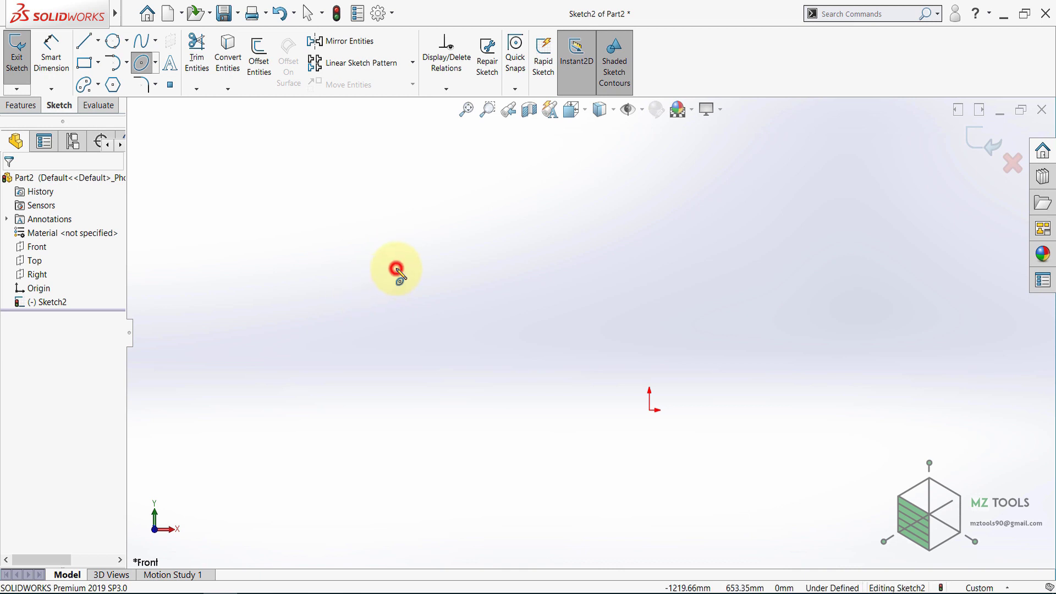
{"action": "left_click", "coordinate": [396, 268]}
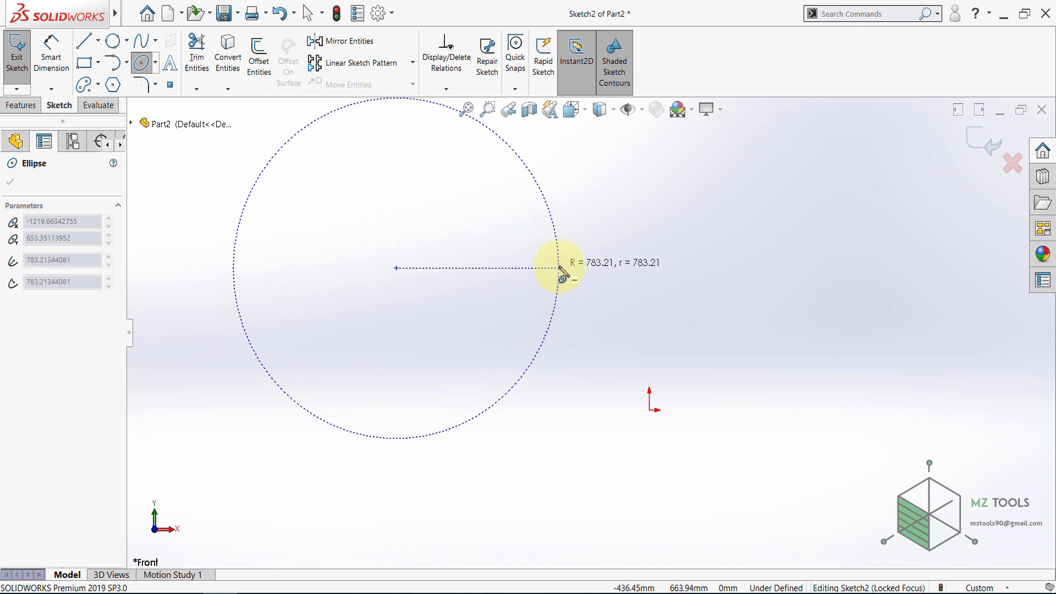
{"action": "left_click", "coordinate": [559, 268]}
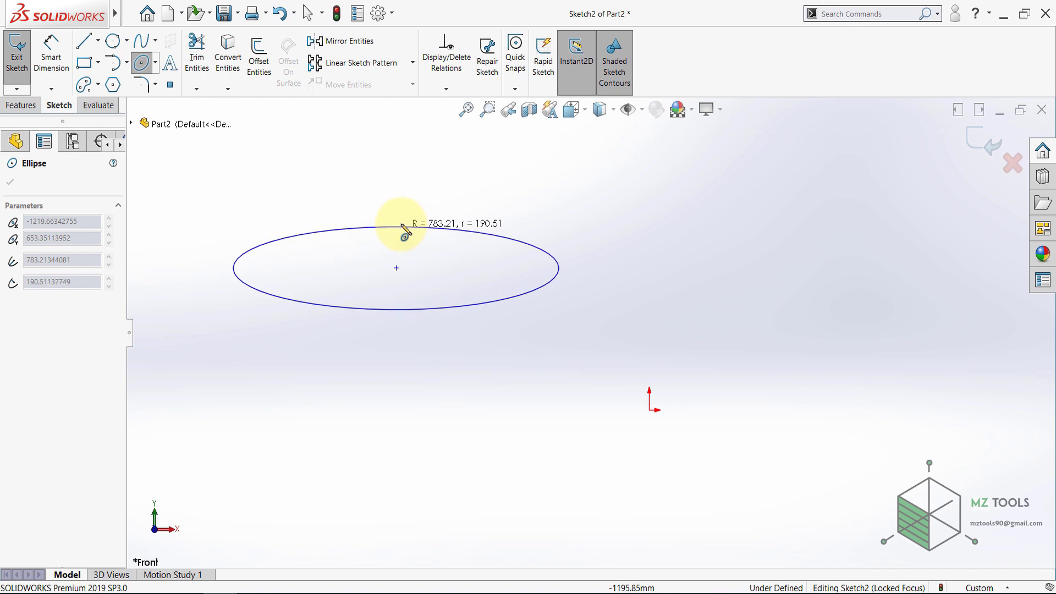
{"action": "left_click", "coordinate": [400, 219]}
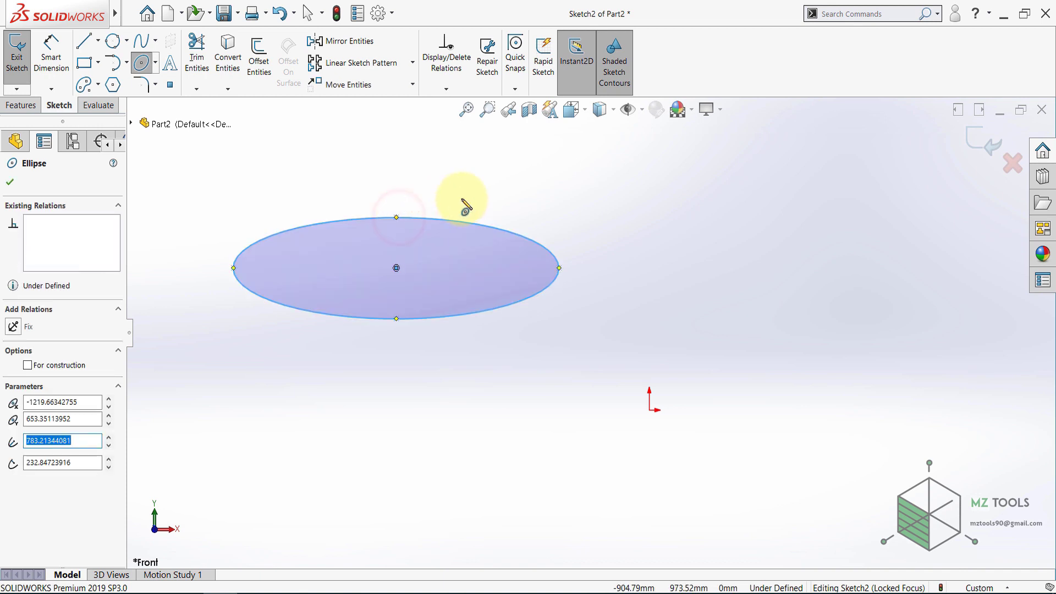
Step: Sketch a tilted ellipse with radii of about 673 and 299 mm, centered at about (818, 582), upper right of the origin
{"action": "left_click", "coordinate": [155, 62]}
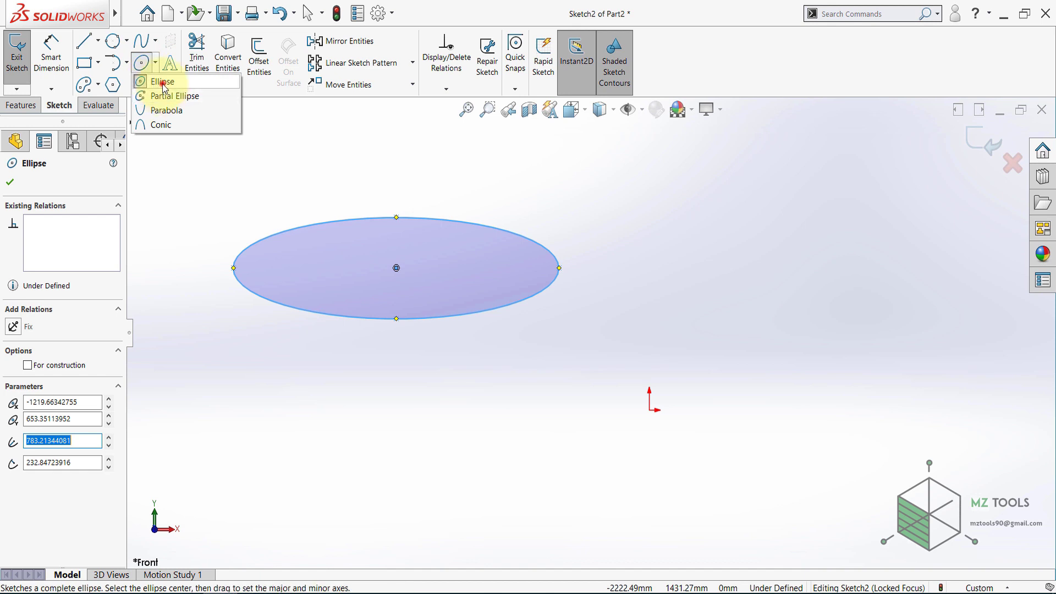
{"action": "left_click", "coordinate": [159, 84]}
{"action": "left_click", "coordinate": [141, 63]}
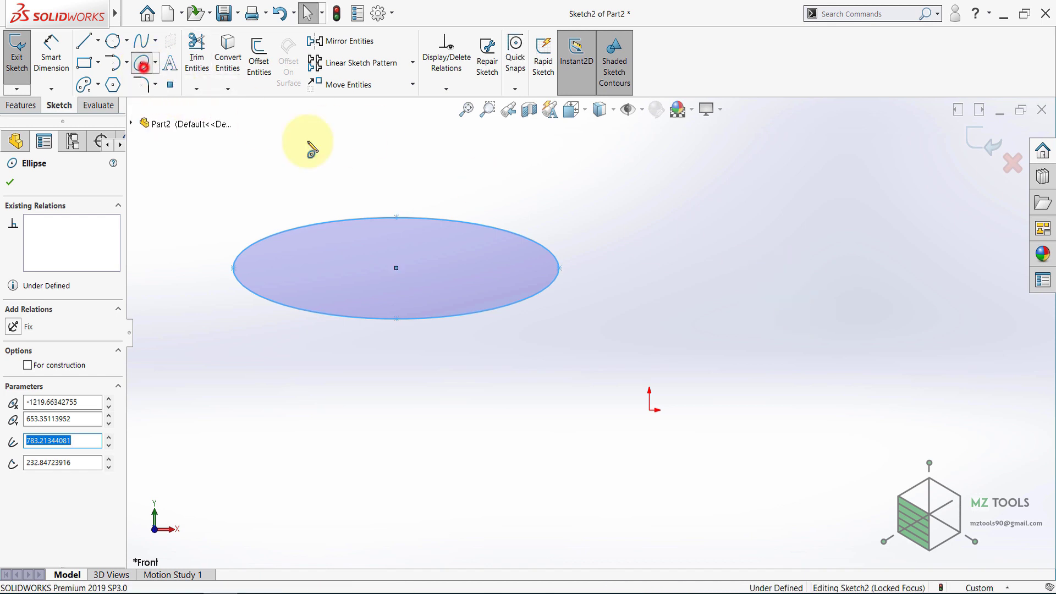
{"action": "left_click", "coordinate": [820, 284]}
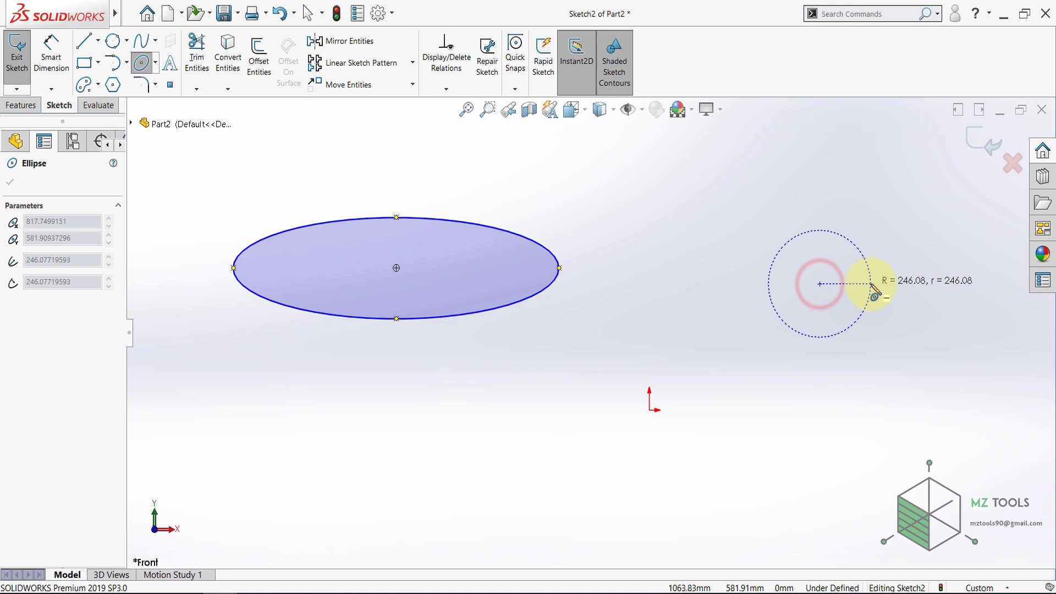
{"action": "left_click", "coordinate": [910, 178]}
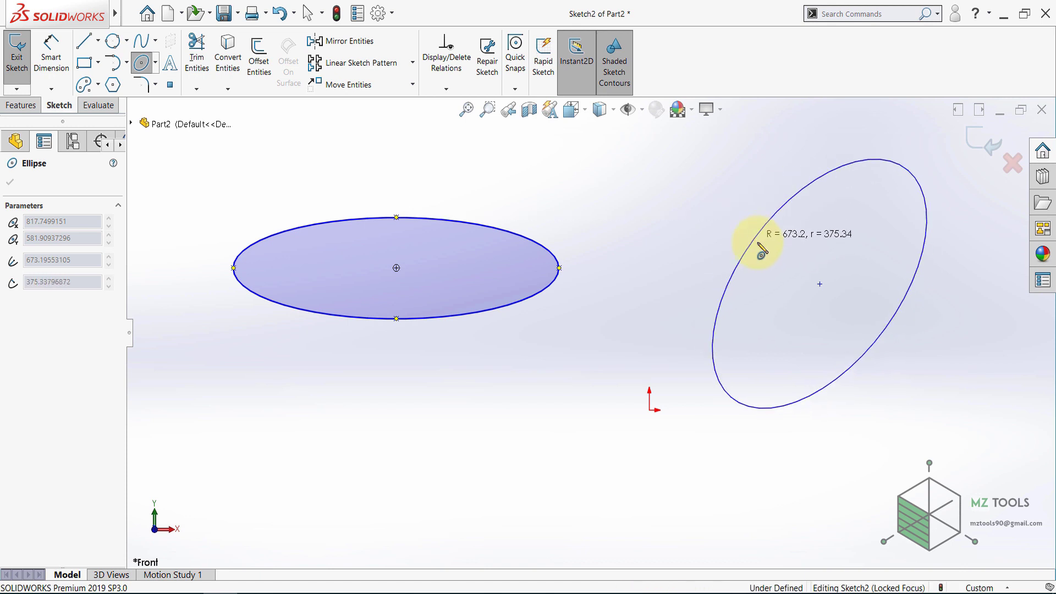
{"action": "left_click", "coordinate": [770, 257]}
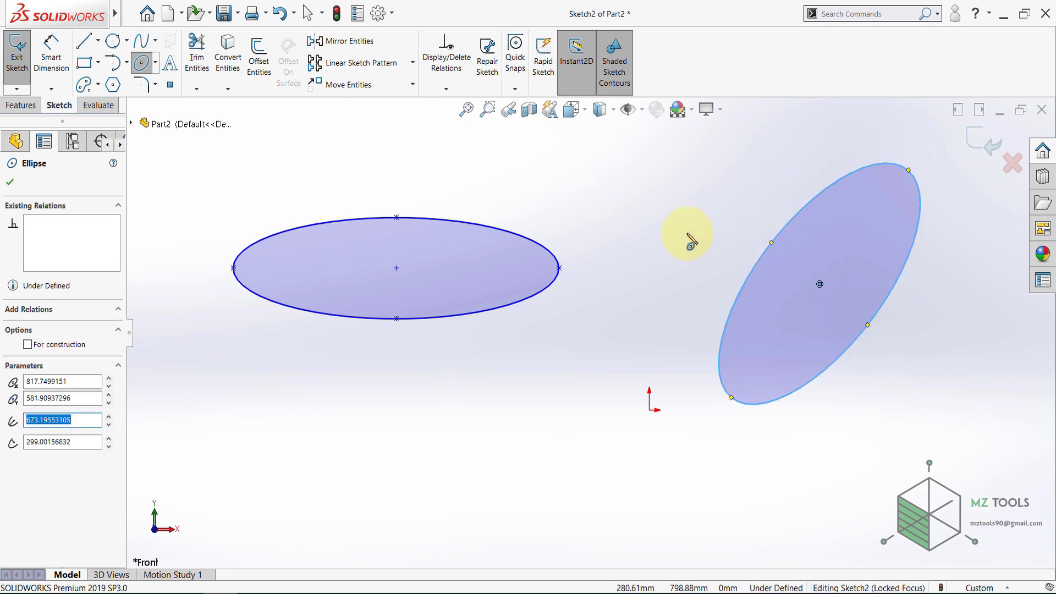
{"action": "left_click", "coordinate": [8, 185]}
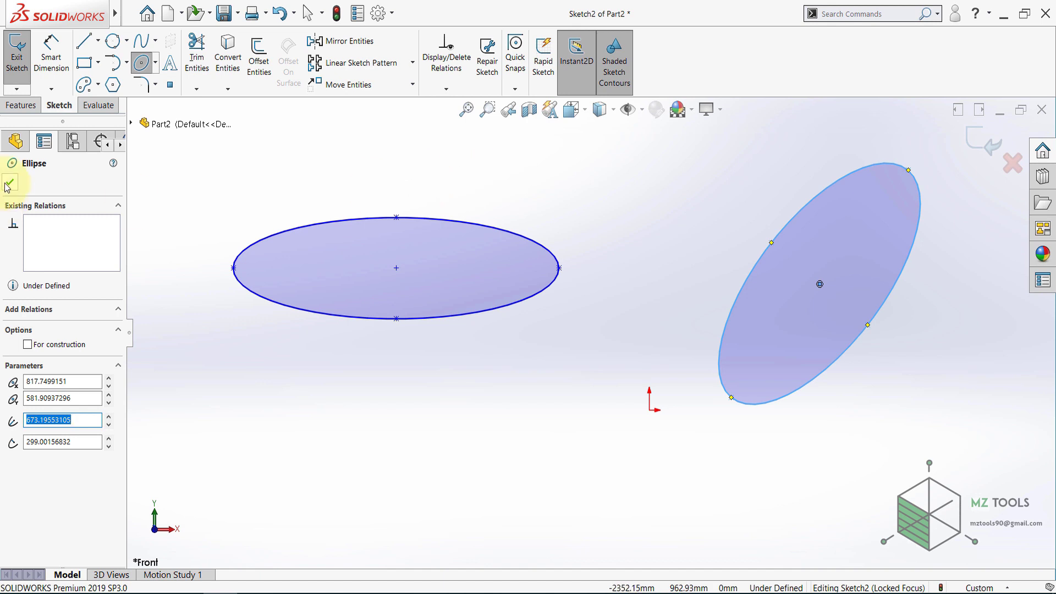
Step: Start a new sketch on the Front plane of Part1
{"action": "left_click", "coordinate": [460, 111]}
{"action": "left_click", "coordinate": [382, 196]}
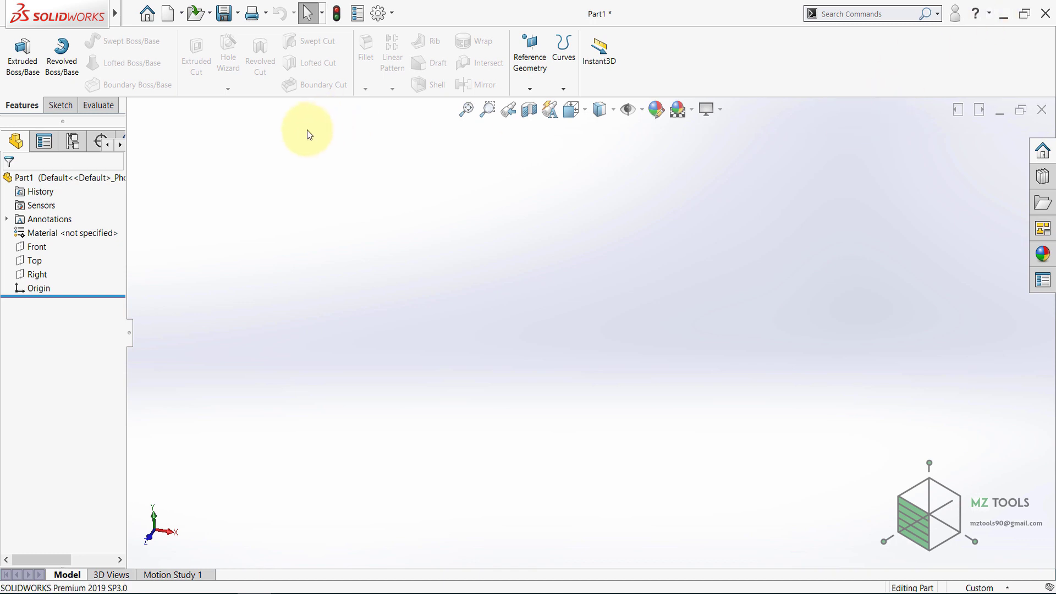
{"action": "left_click", "coordinate": [34, 251]}
{"action": "left_click", "coordinate": [36, 232]}
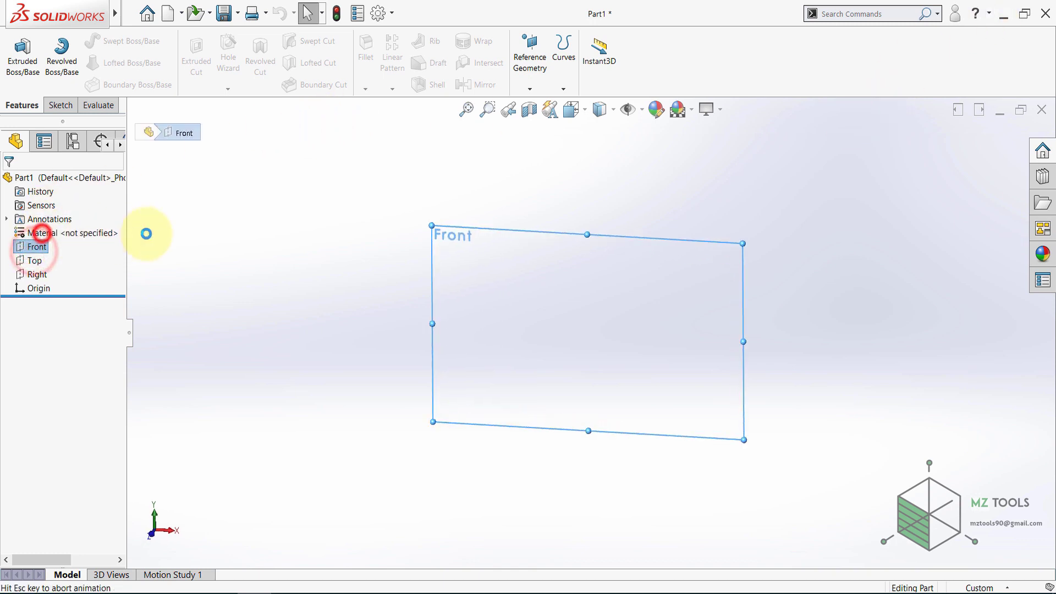
{"action": "left_click", "coordinate": [211, 211]}
Step: Sketch a sloping line about 124 mm long from the origin up to the right, at about 34°
{"action": "left_click", "coordinate": [88, 39]}
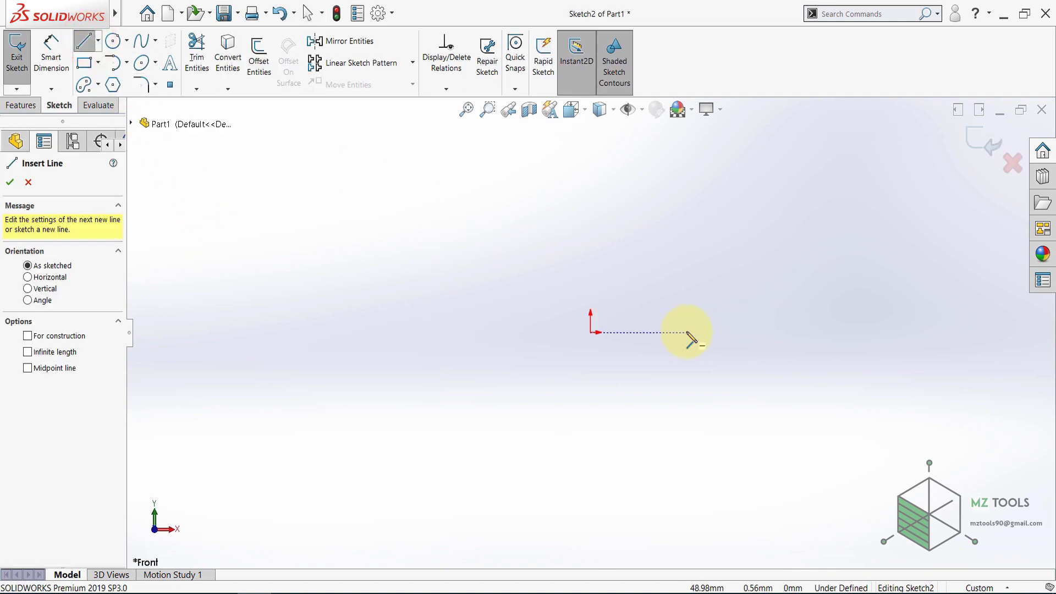
{"action": "left_click", "coordinate": [591, 333]}
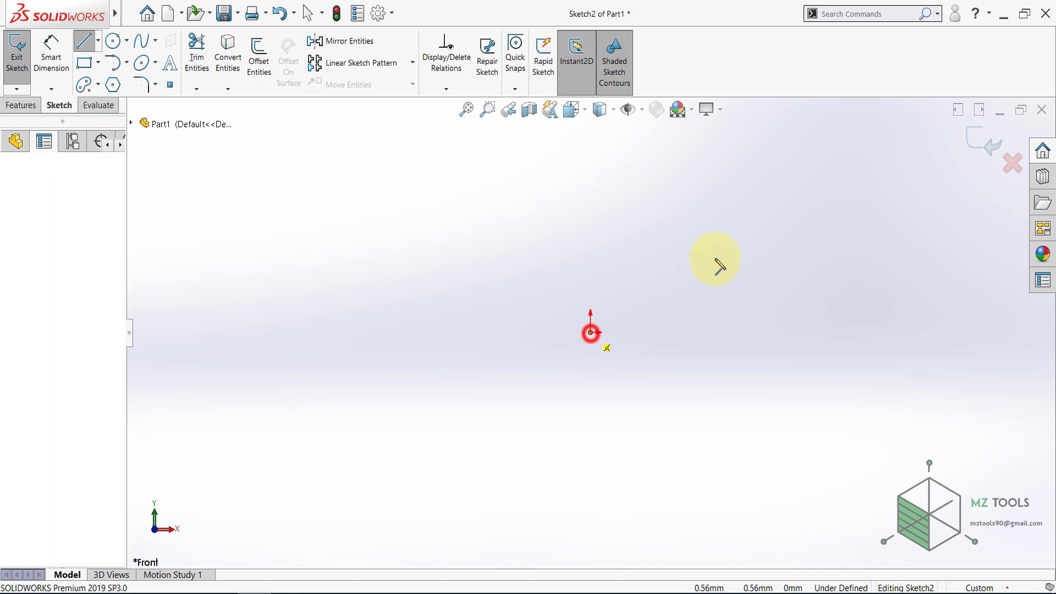
{"action": "left_click", "coordinate": [793, 191]}
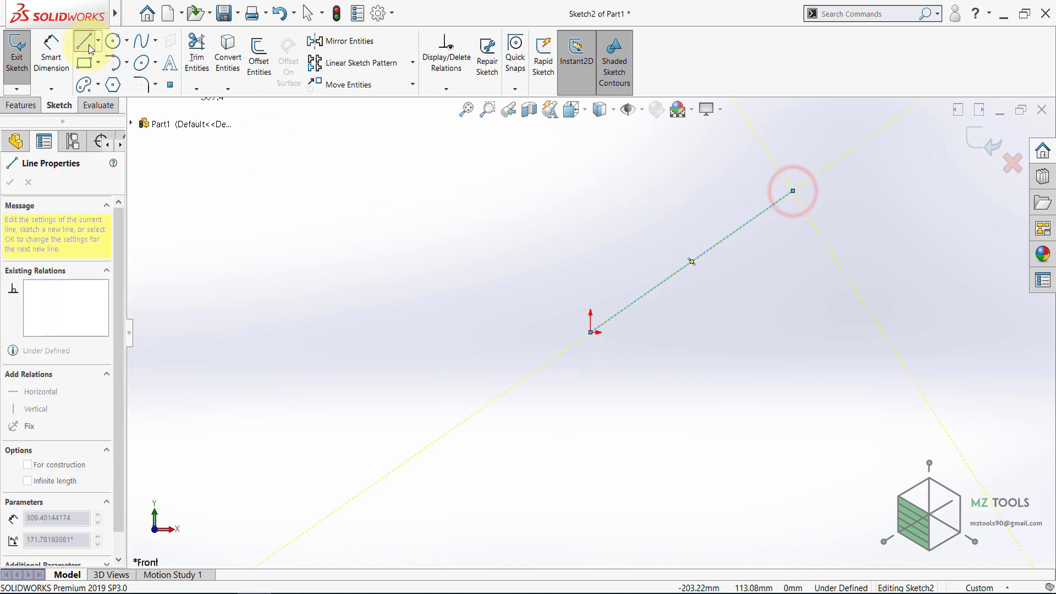
{"action": "left_click", "coordinate": [85, 41]}
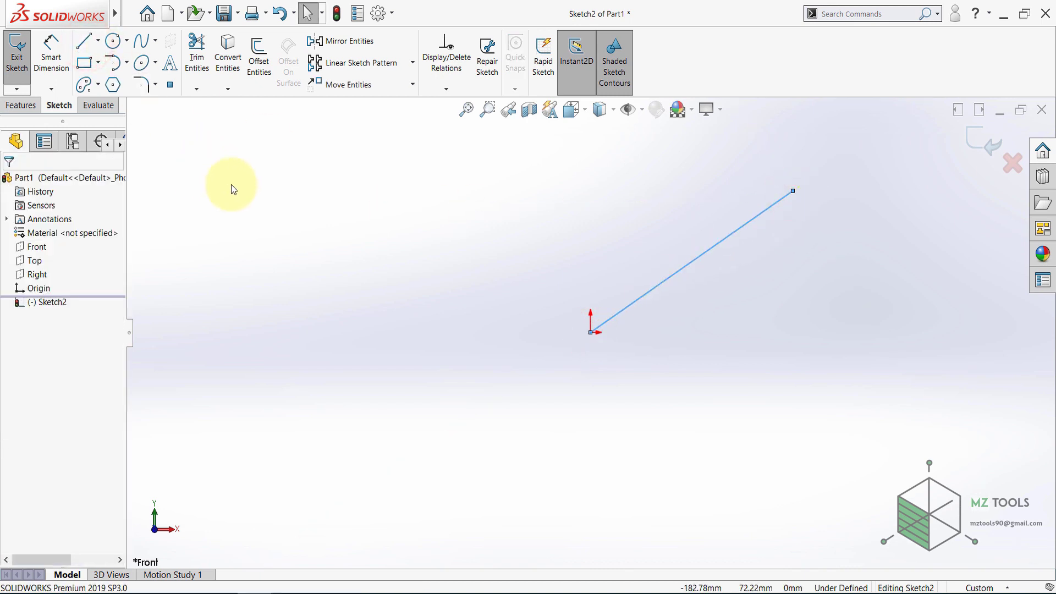
Step: Add an aligned Smart Dimension for the sloping line's length, placed above the line, accepting the proposed value
{"action": "left_click", "coordinate": [52, 60]}
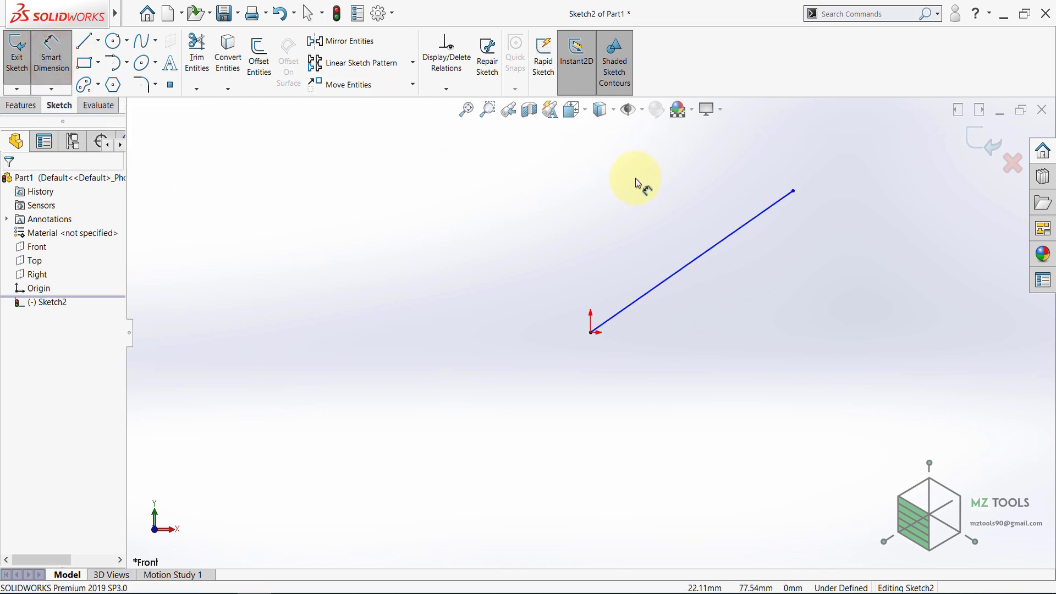
{"action": "left_click", "coordinate": [696, 255]}
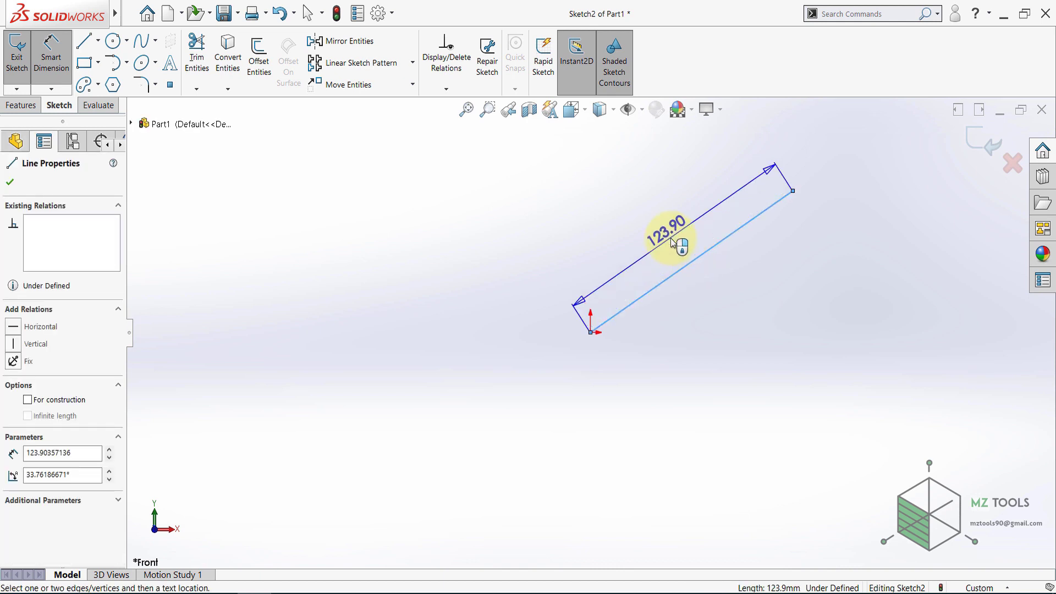
{"action": "left_click", "coordinate": [671, 242]}
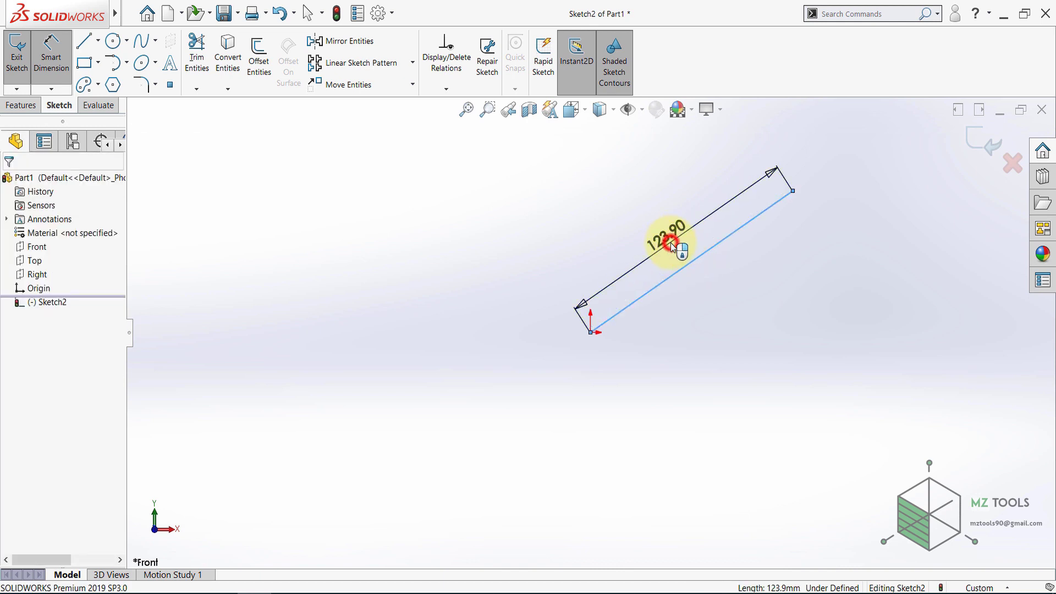
{"action": "left_click", "coordinate": [604, 221]}
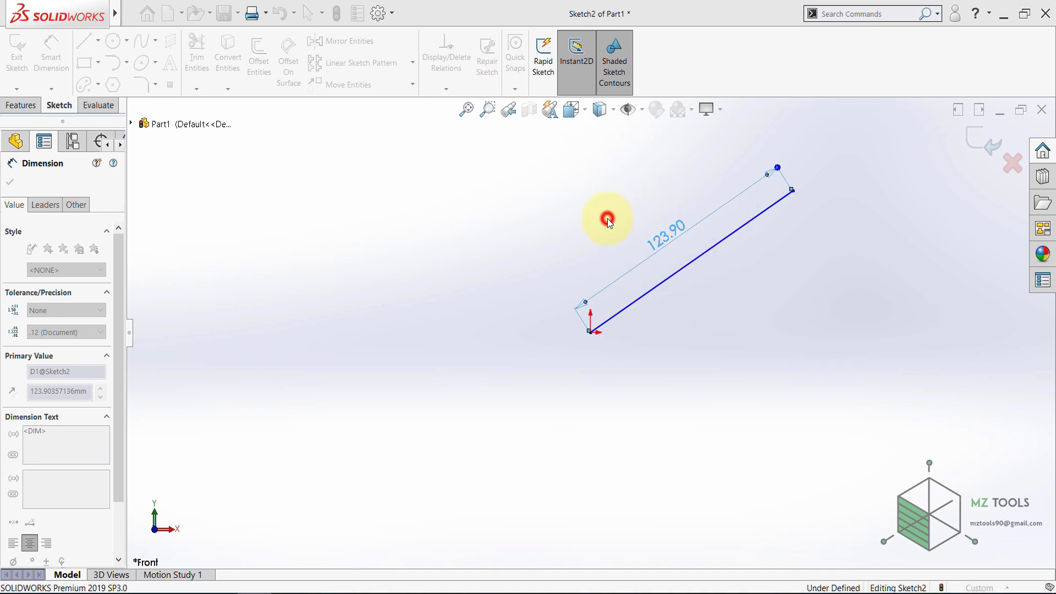
{"action": "left_click", "coordinate": [409, 266]}
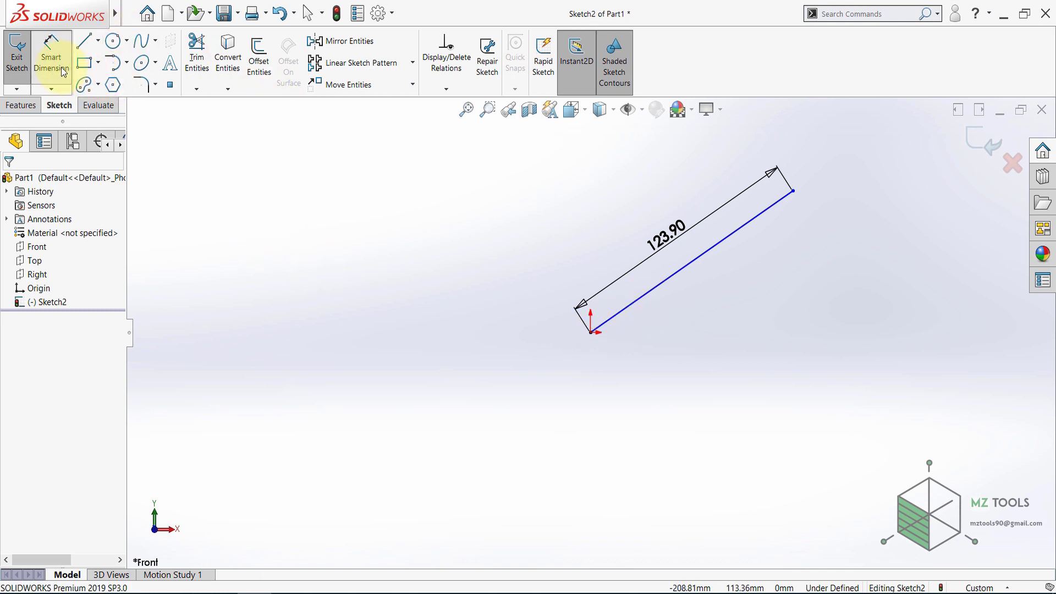
Step: Add a vertical Smart Dimension for the sloping line's height, placed to its right, accepting the proposed value
{"action": "left_click", "coordinate": [688, 268]}
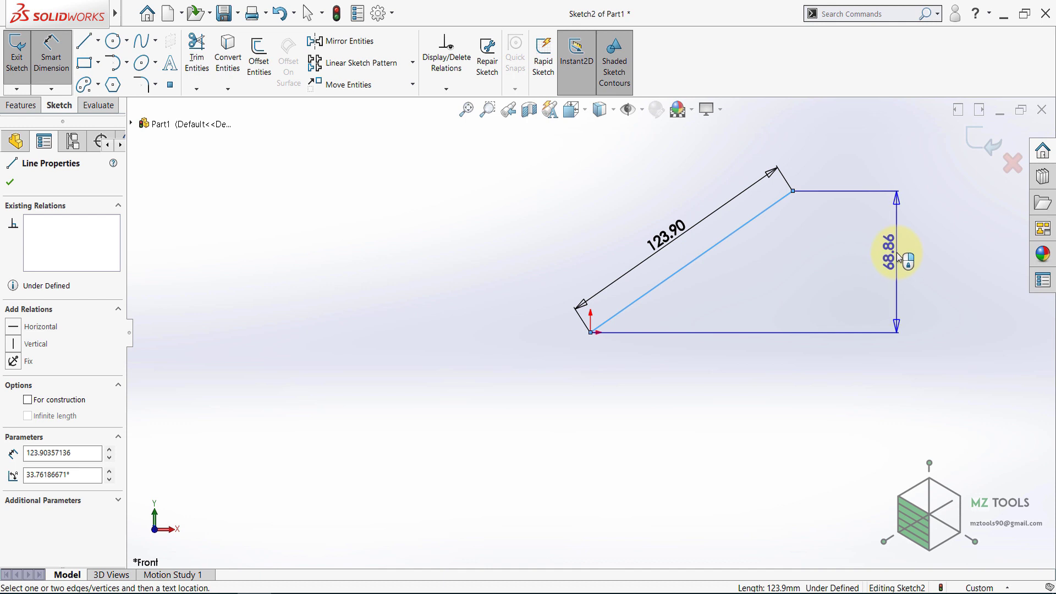
{"action": "left_click", "coordinate": [900, 257]}
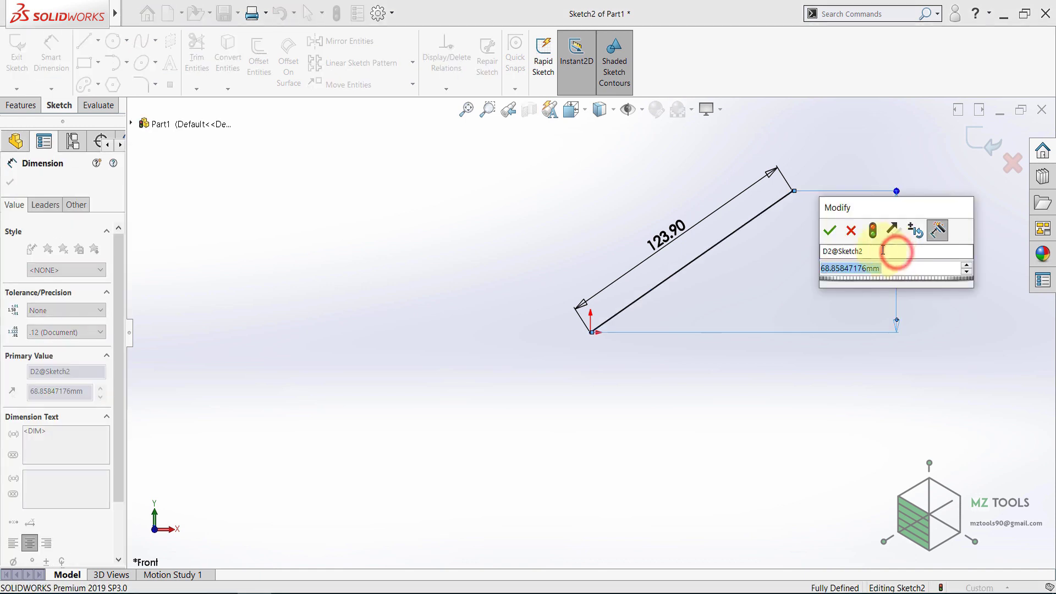
{"action": "left_click", "coordinate": [832, 232]}
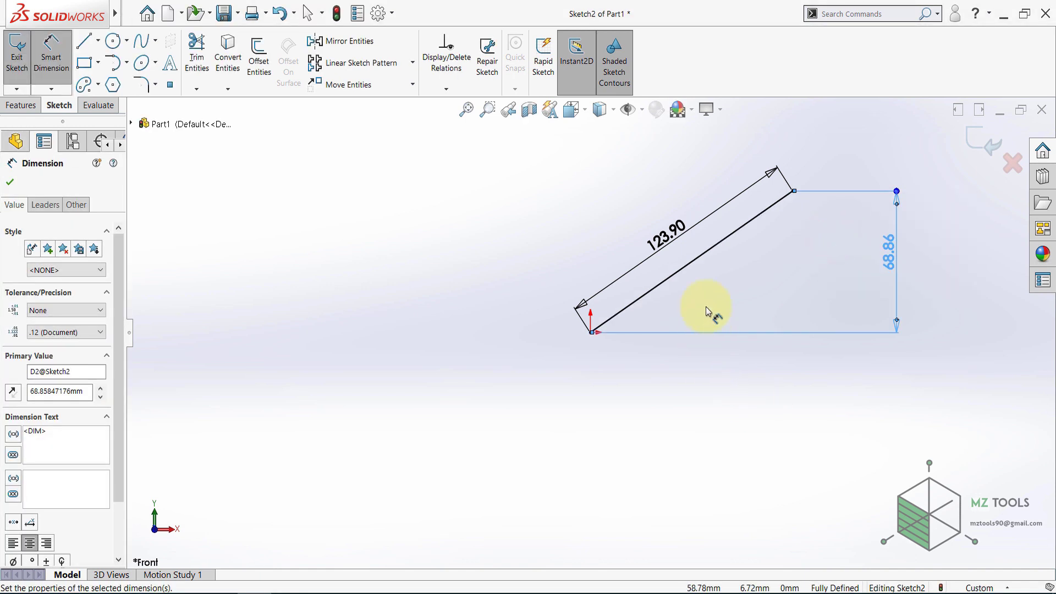
Step: Add a horizontal Smart Dimension below the sloping line and make it driven
{"action": "left_click", "coordinate": [705, 256]}
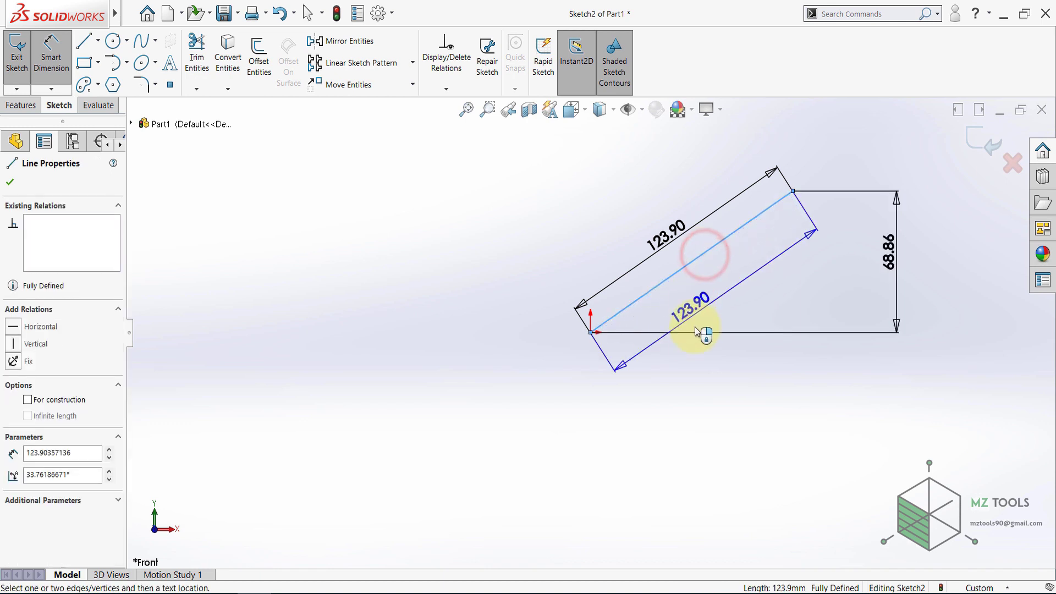
{"action": "left_click", "coordinate": [695, 413]}
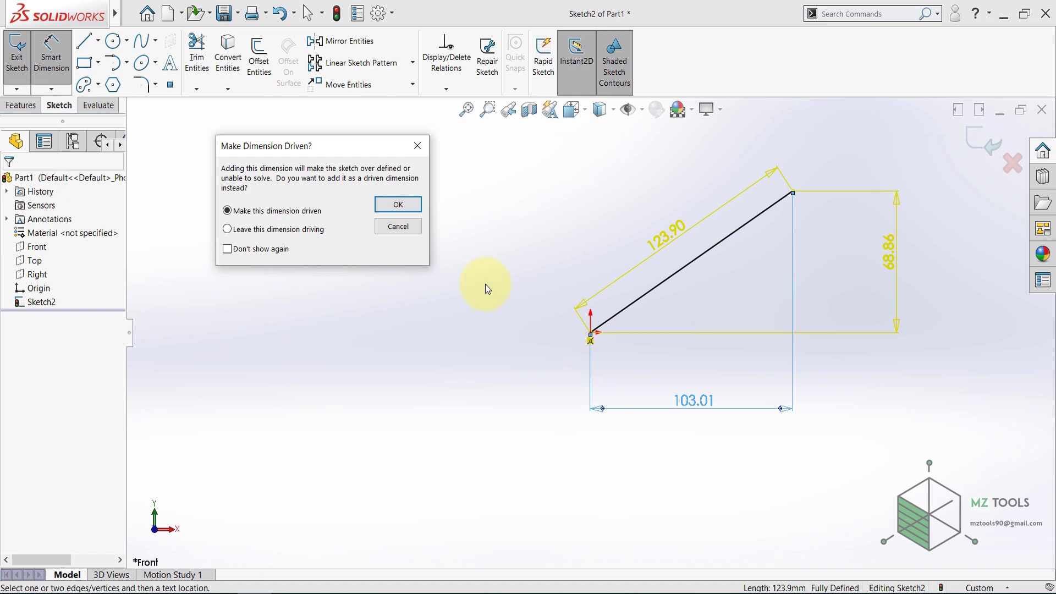
{"action": "left_click", "coordinate": [406, 209]}
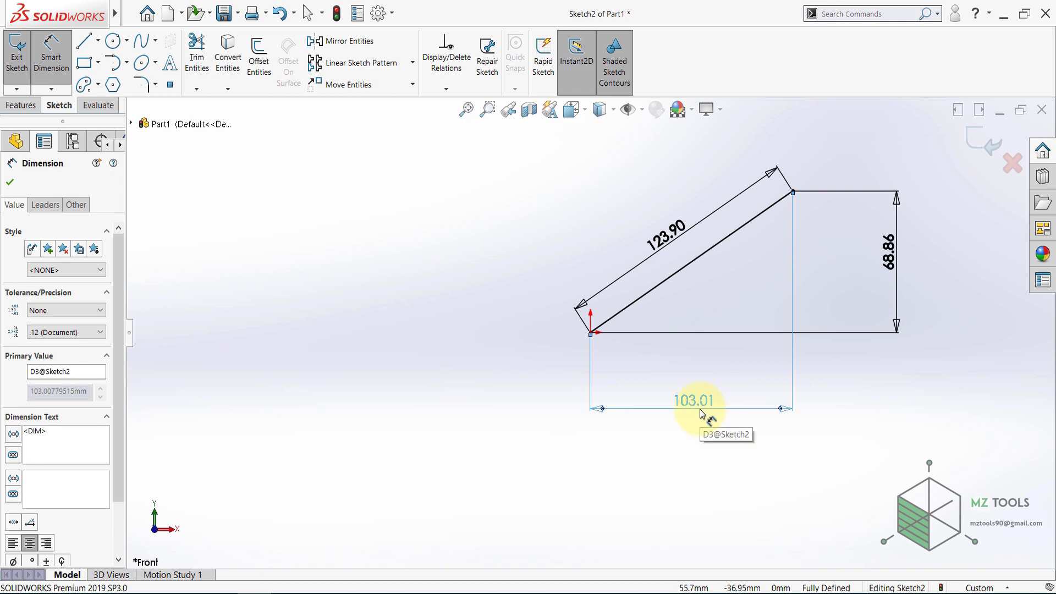
Step: Sketch a separate line about 43 mm long, sloping down to the right, above and well to the left of the origin
{"action": "left_click", "coordinate": [85, 41]}
{"action": "left_click", "coordinate": [258, 180]}
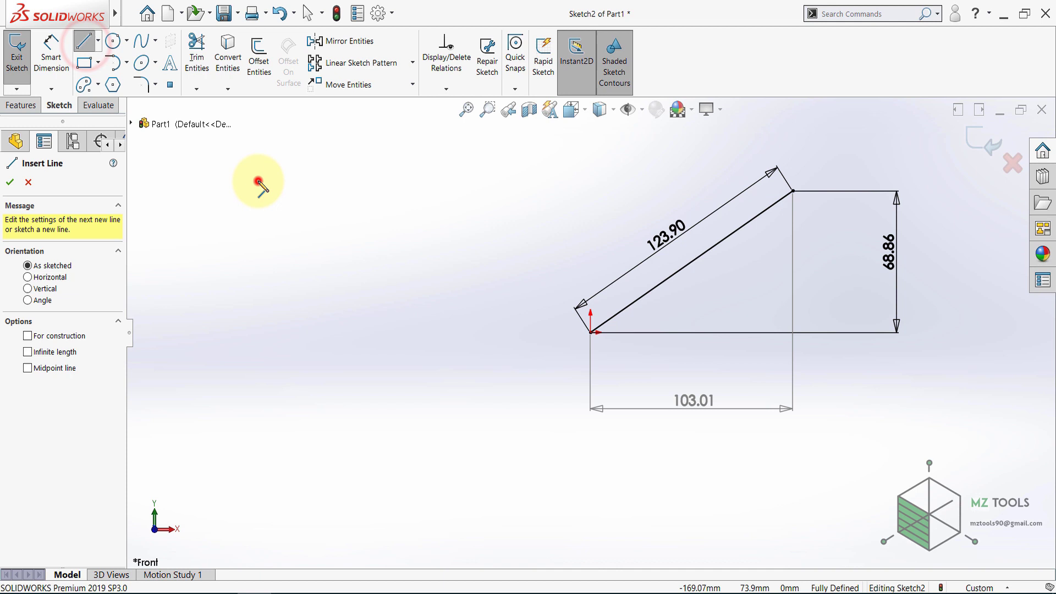
{"action": "left_click", "coordinate": [325, 234]}
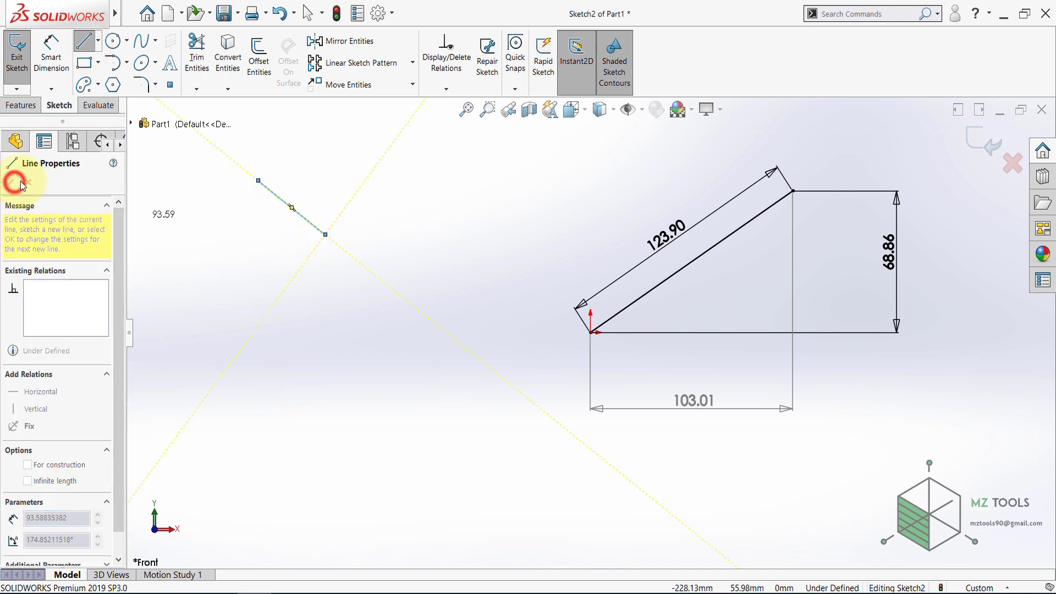
{"action": "left_click", "coordinate": [84, 41]}
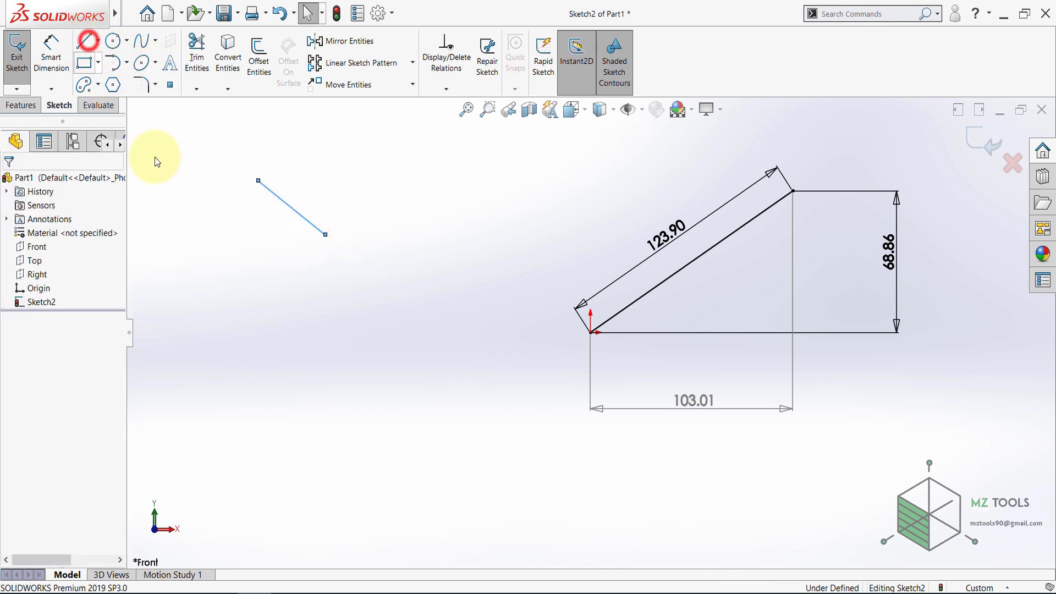
{"action": "left_click", "coordinate": [273, 338]}
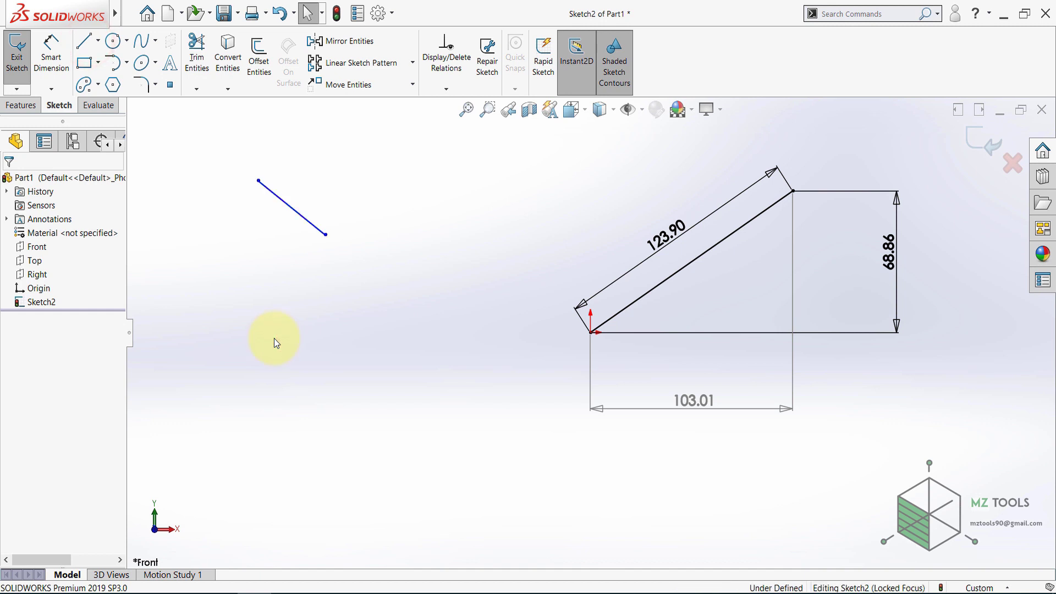
Step: Add an aligned Smart Dimension between the short line's lower endpoint and the origin, accepting the proposed value
{"action": "left_click", "coordinate": [47, 44]}
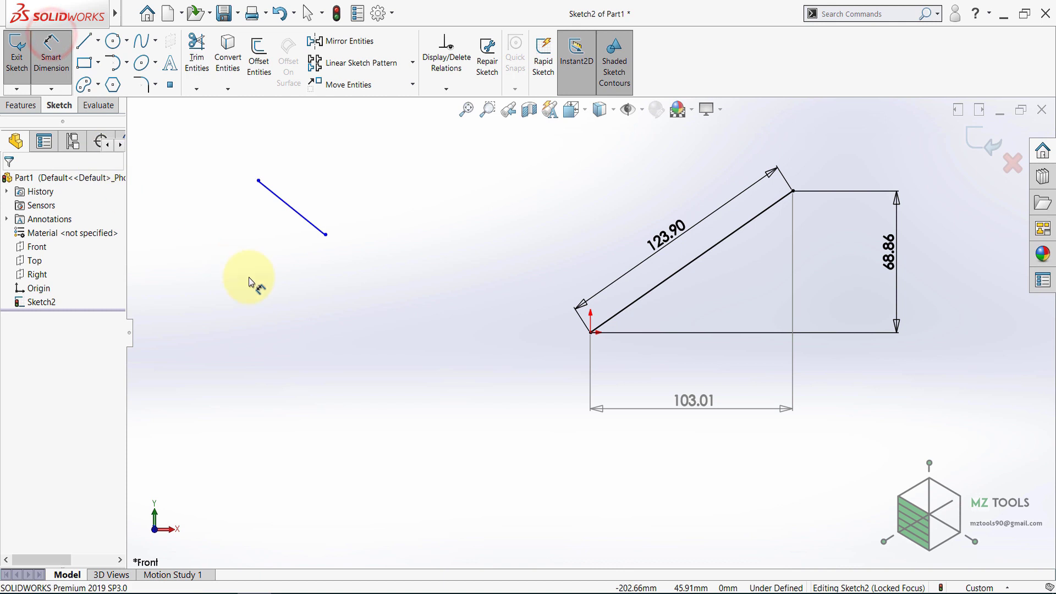
{"action": "left_click", "coordinate": [325, 236]}
{"action": "left_click", "coordinate": [592, 334]}
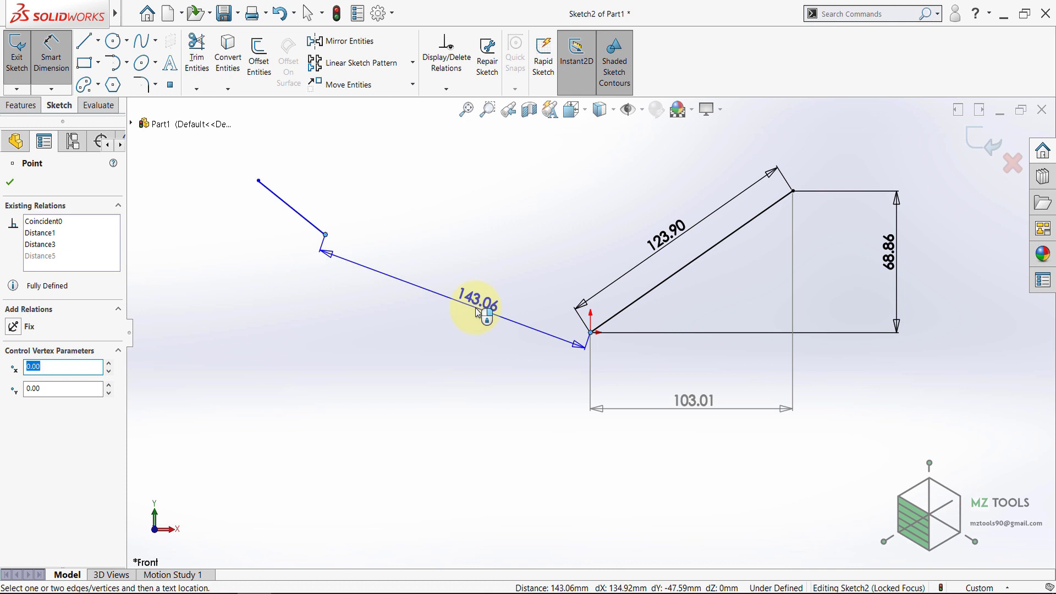
{"action": "left_click", "coordinate": [473, 308]}
{"action": "left_click", "coordinate": [405, 289]}
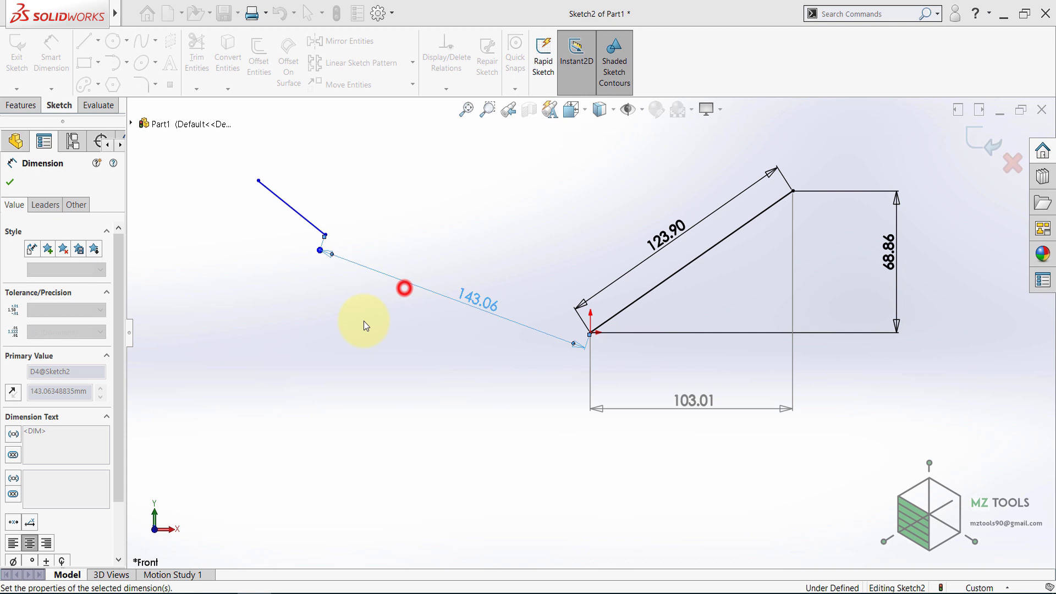
{"action": "left_click", "coordinate": [359, 236]}
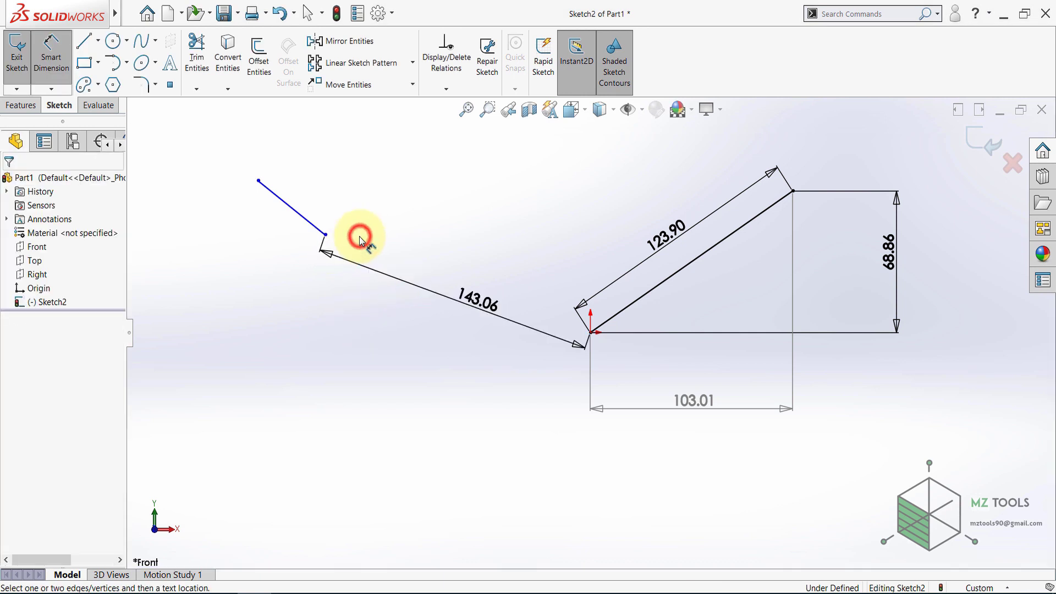
Step: Add a horizontal Smart Dimension between the short line's lower endpoint and the origin, placed below them, accepting the proposed value
{"action": "left_click", "coordinate": [327, 236]}
{"action": "left_click", "coordinate": [589, 333]}
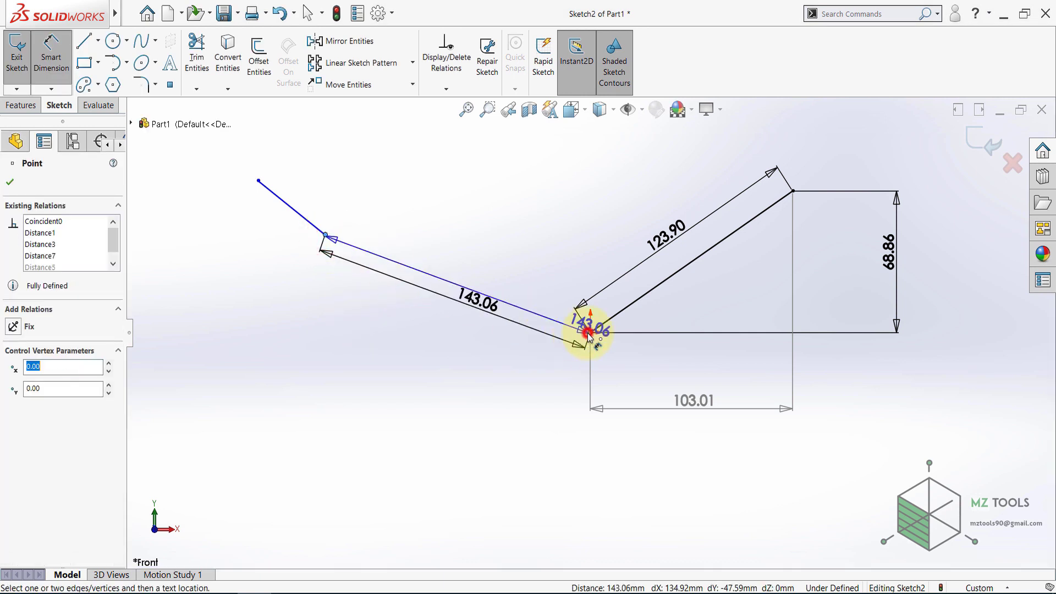
{"action": "left_click", "coordinate": [432, 412]}
{"action": "left_click", "coordinate": [365, 387]}
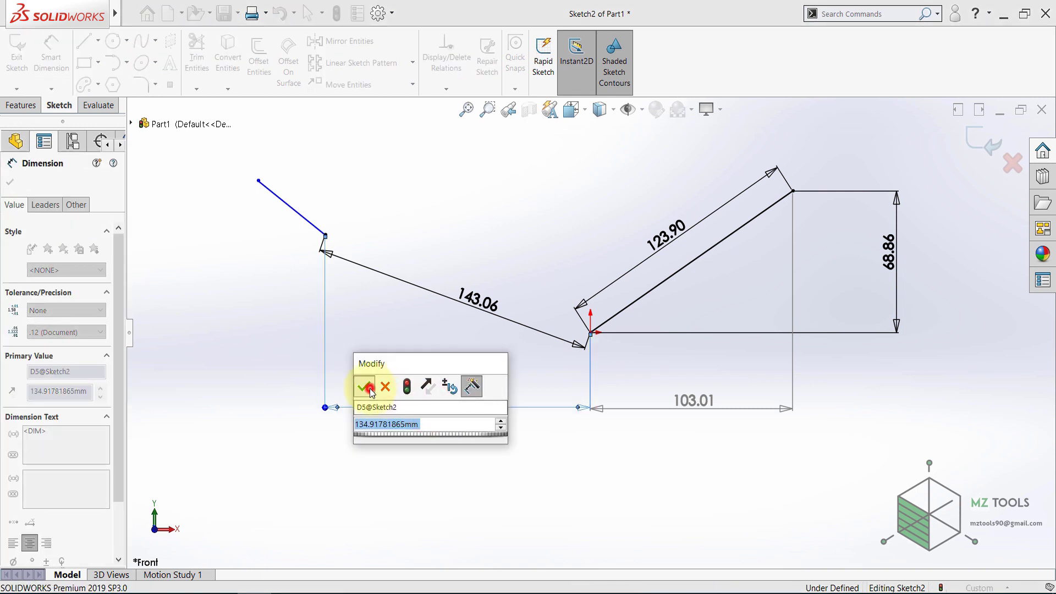
{"action": "left_click", "coordinate": [421, 231]}
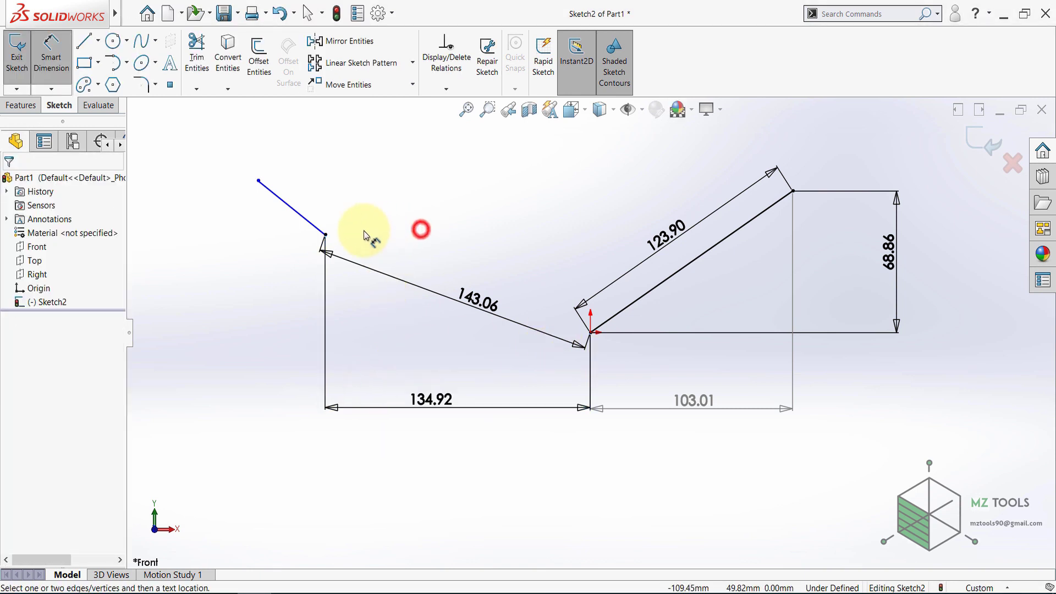
Step: Add a vertical dimension between the short line's lower endpoint and the origin, placed to the left, as a driven dimension
{"action": "left_click", "coordinate": [325, 235]}
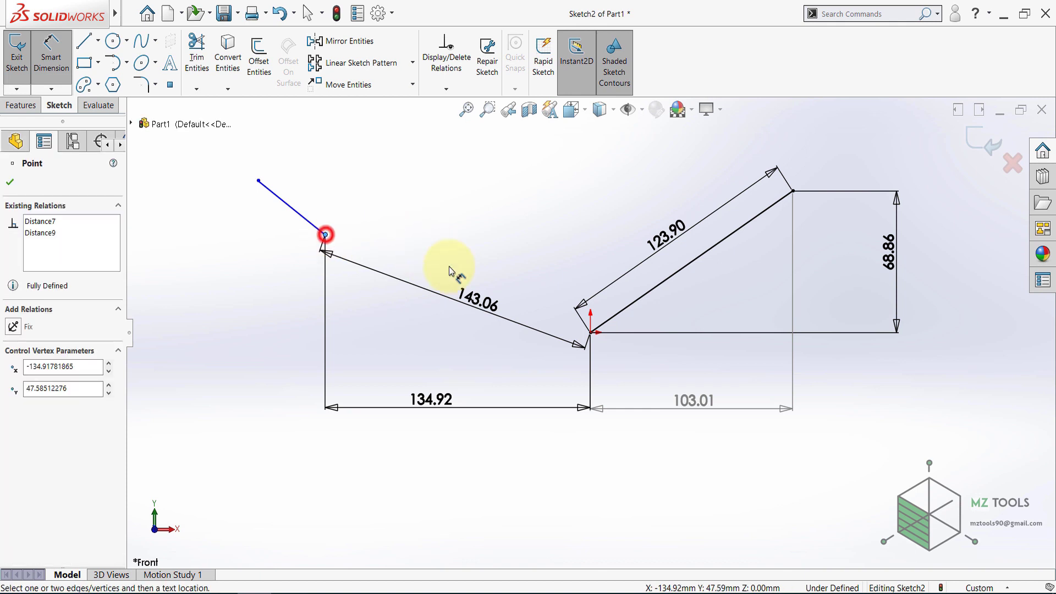
{"action": "left_click", "coordinate": [587, 333]}
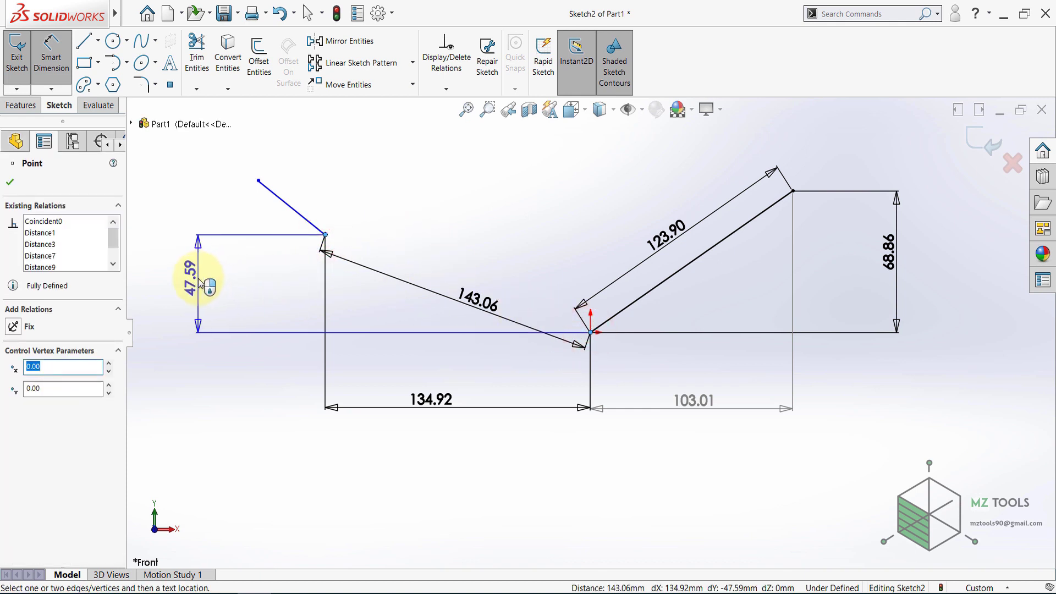
{"action": "left_click", "coordinate": [202, 280]}
{"action": "left_click", "coordinate": [398, 204]}
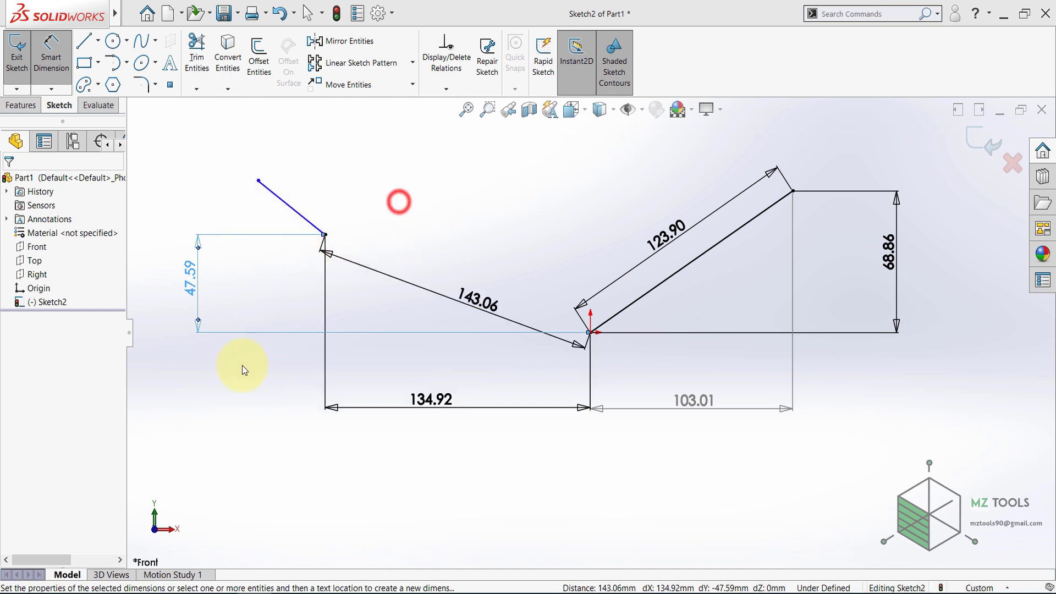
{"action": "left_click", "coordinate": [244, 382]}
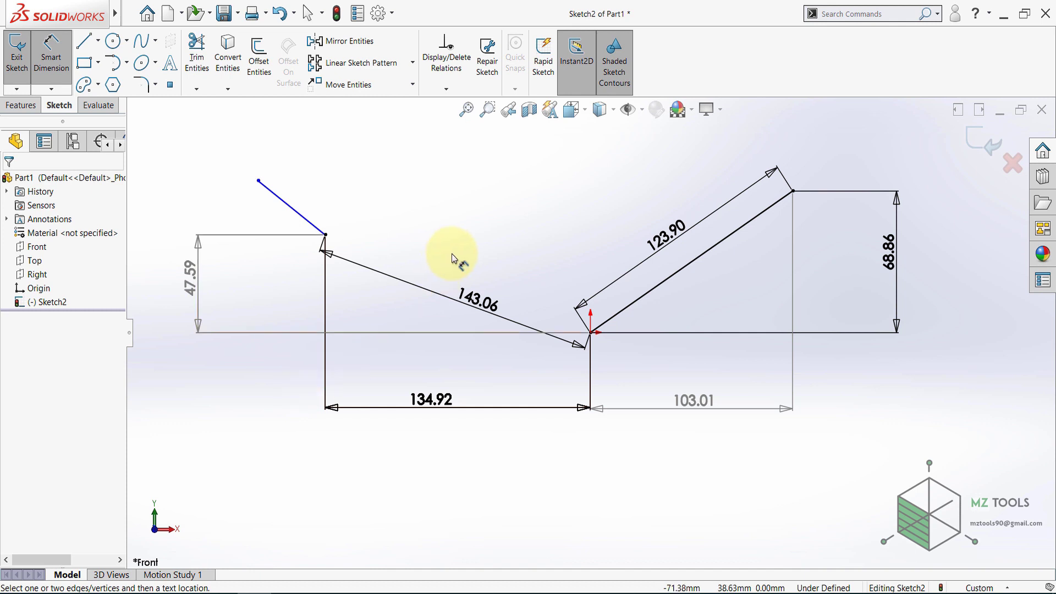
Step: Add an angle dimension between the short line and the long sloping line, placed above them, accepting the proposed value
{"action": "left_click", "coordinate": [284, 202]}
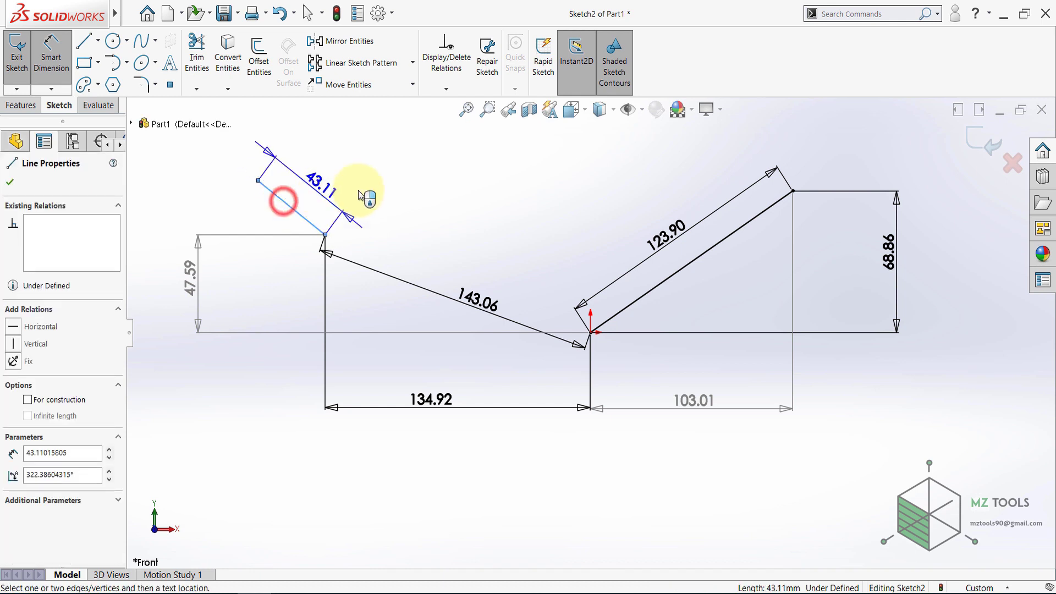
{"action": "left_click", "coordinate": [672, 281]}
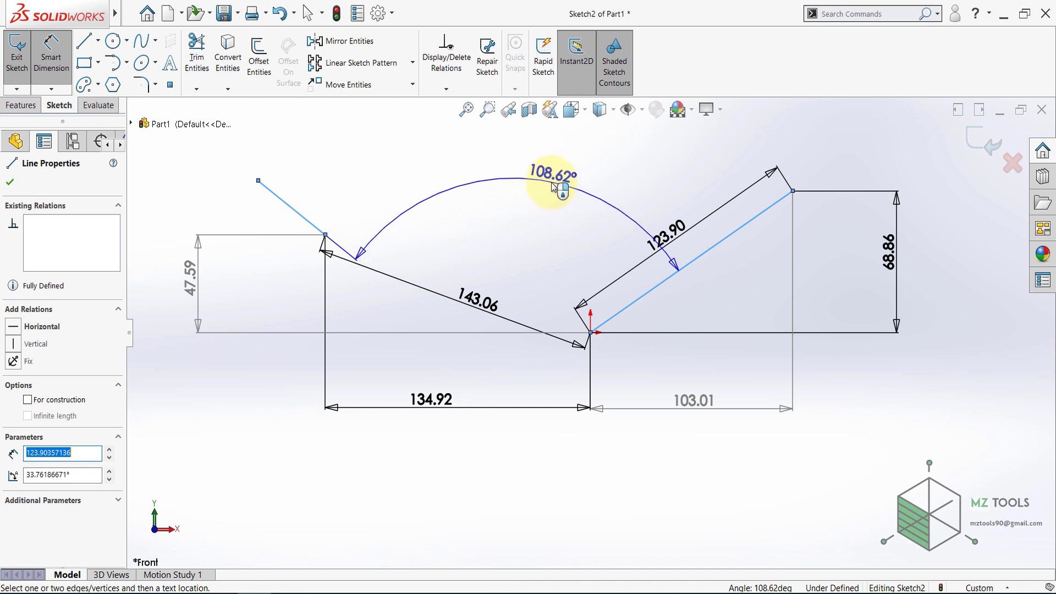
{"action": "left_click", "coordinate": [521, 164]}
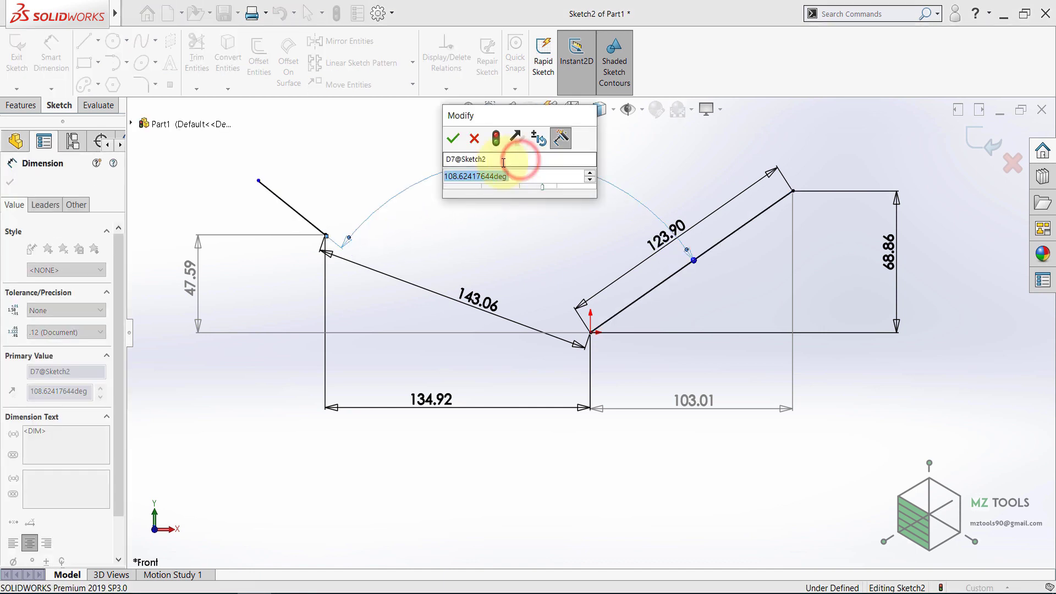
{"action": "left_click", "coordinate": [457, 141]}
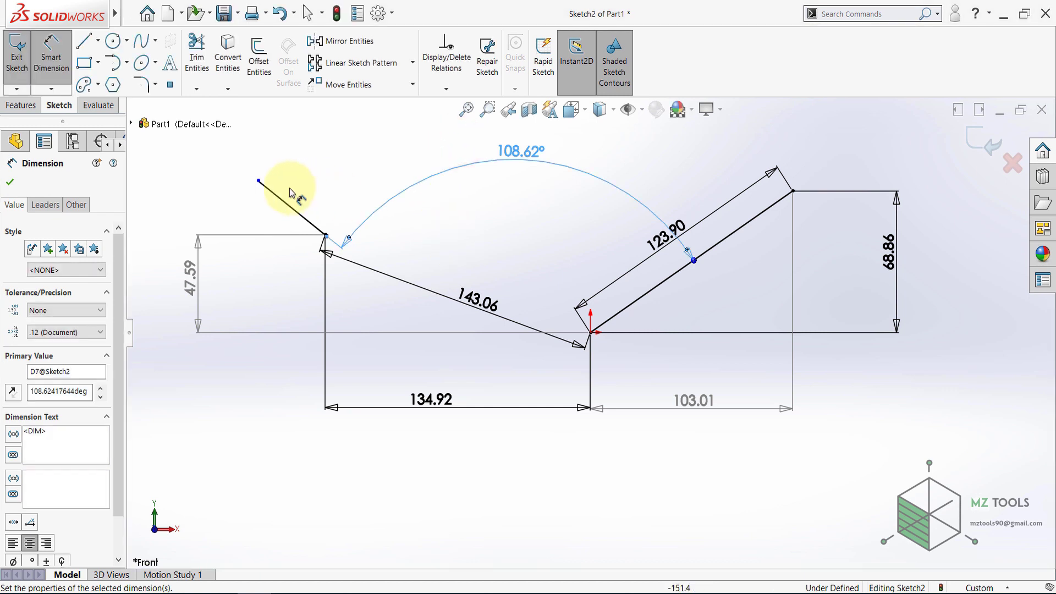
{"action": "left_click", "coordinate": [258, 181]}
{"action": "left_click", "coordinate": [641, 295]}
{"action": "scroll", "coordinate": [493, 278], "scroll_direction": "up", "scroll_amount": 2}
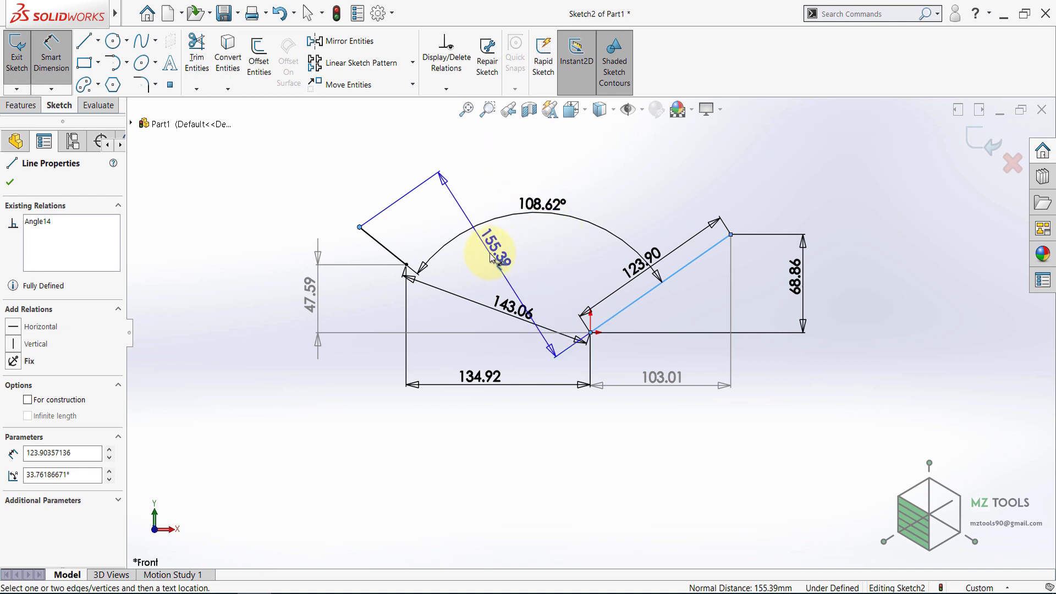
{"action": "key", "text": "Escape"}
Step: Leave Smart Dimension and delete all lines and dimensions from the sketch
{"action": "left_click", "coordinate": [50, 55]}
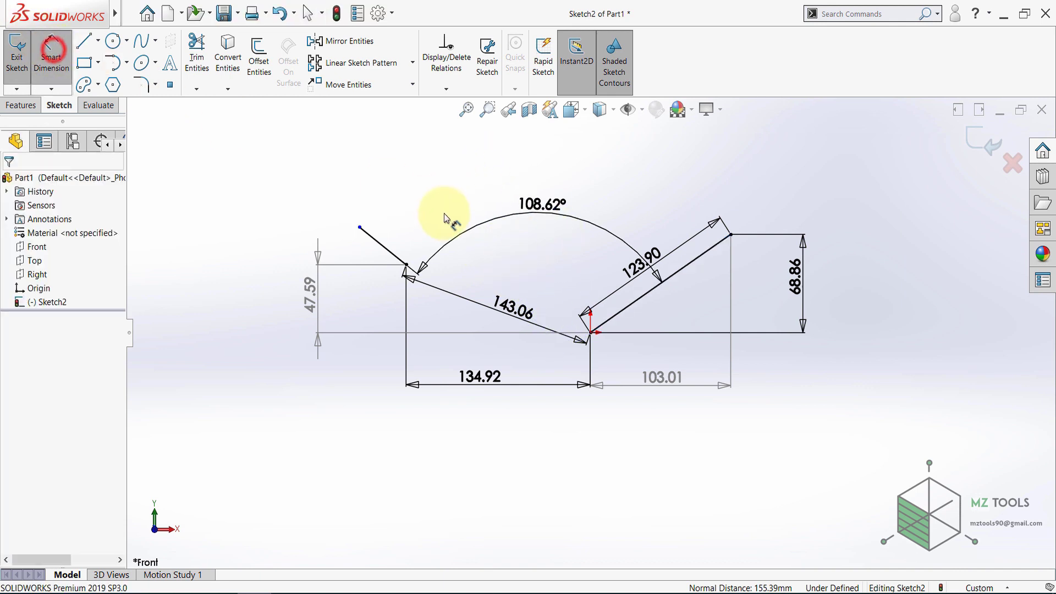
{"action": "left_click", "coordinate": [51, 55]}
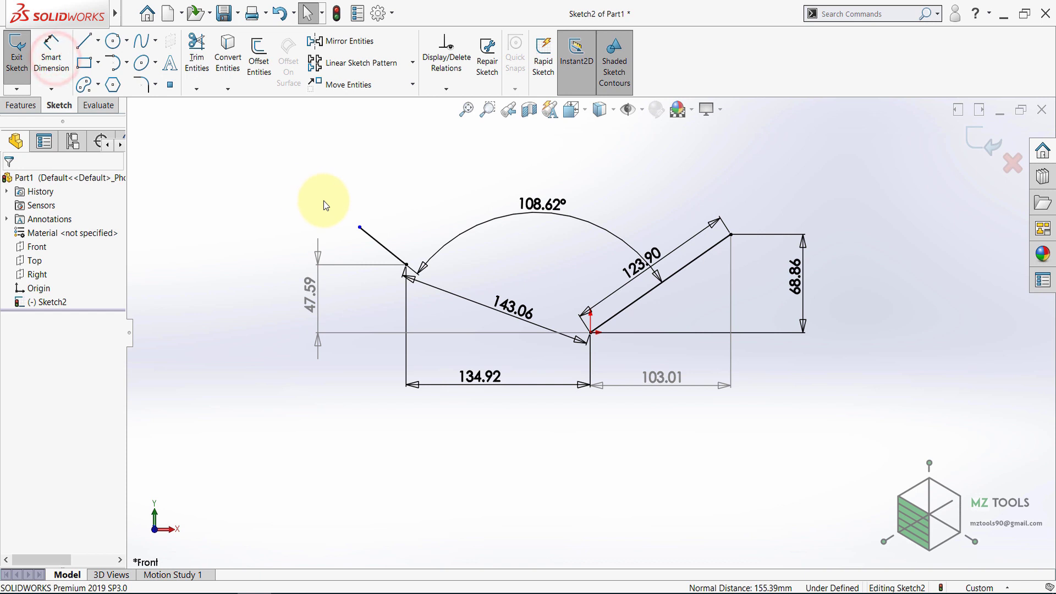
{"action": "key", "text": "ctrl+a"}
{"action": "key", "text": "Delete"}
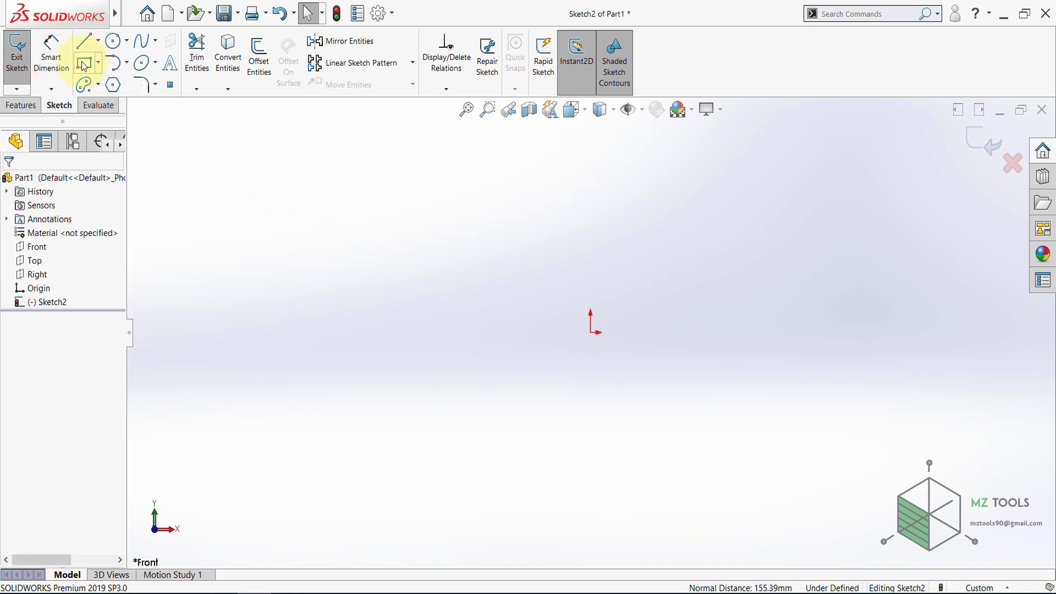
Step: Sketch a circle of about 38 mm radius up and left of the origin and dimension its diameter, accepting the proposed value
{"action": "left_click", "coordinate": [113, 40]}
{"action": "left_click_drag", "start_coordinate": [539, 295], "coordinate": [538, 348]}
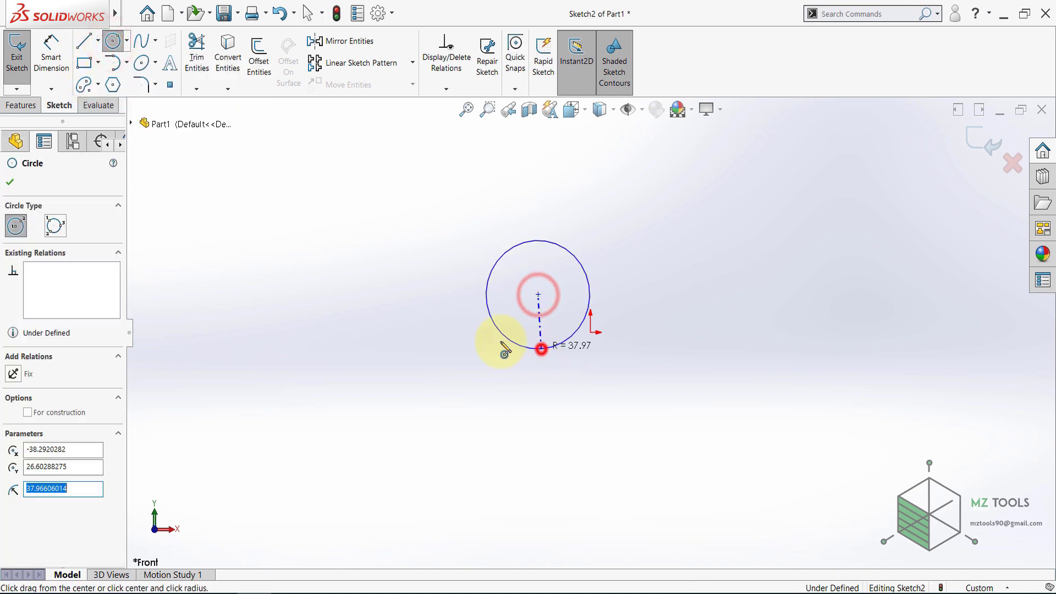
{"action": "left_click", "coordinate": [54, 65]}
{"action": "left_click", "coordinate": [535, 241]}
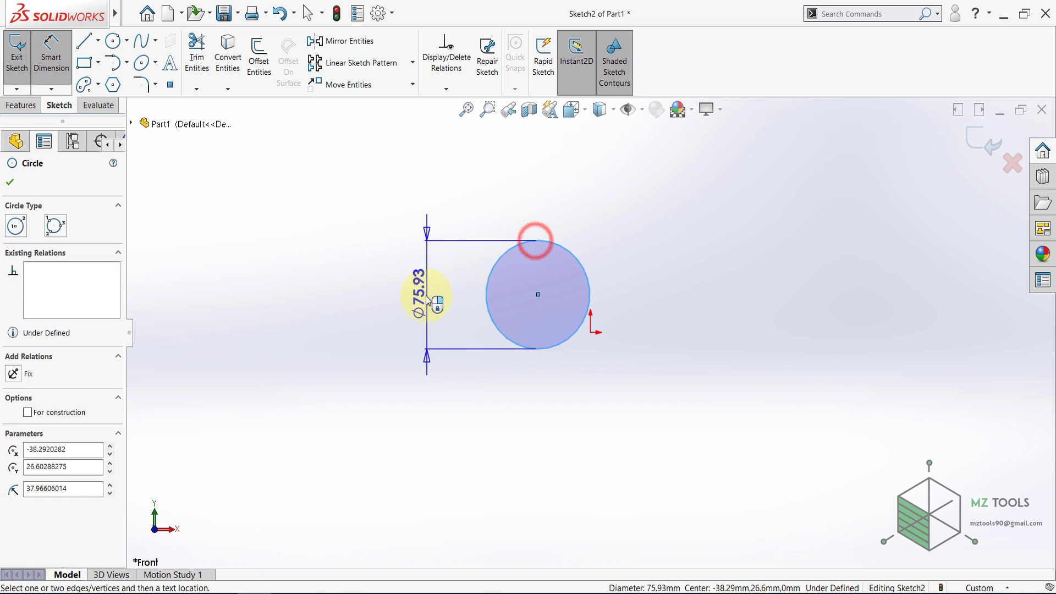
{"action": "left_click", "coordinate": [428, 298]}
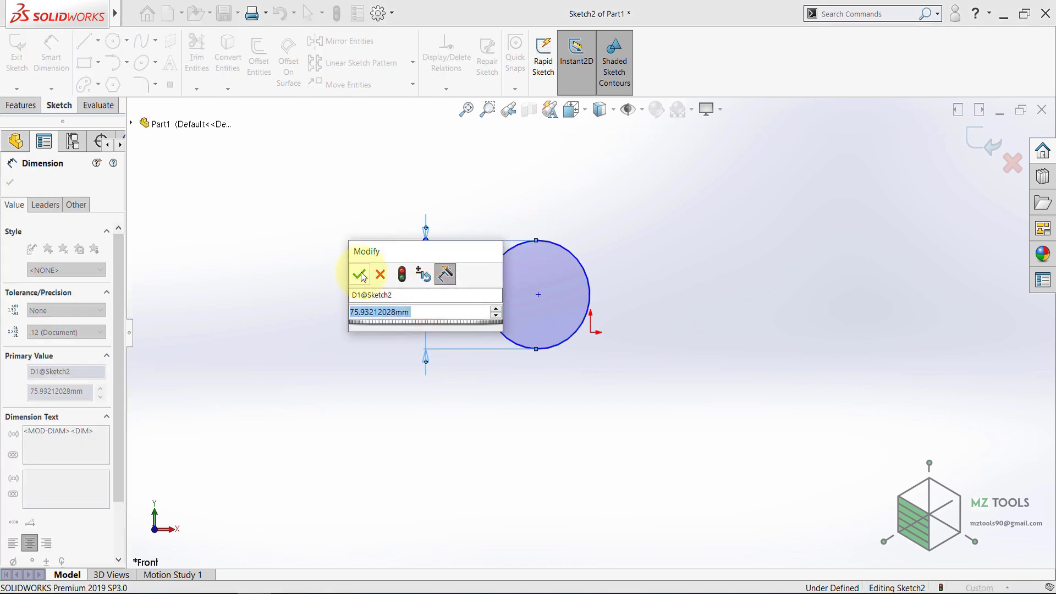
{"action": "left_click", "coordinate": [360, 275]}
{"action": "left_click", "coordinate": [318, 291]}
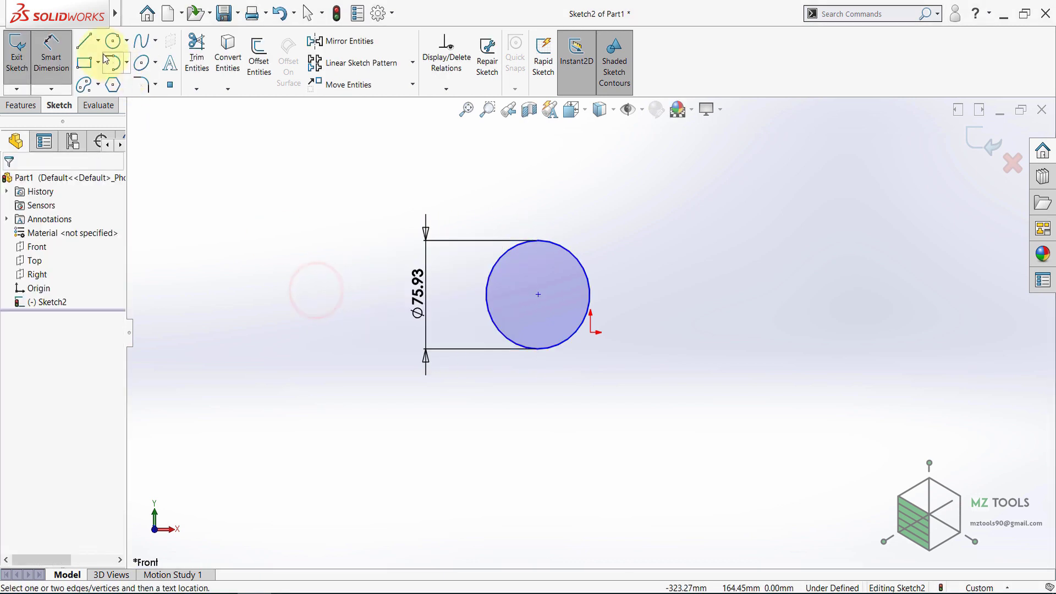
Step: Sketch a 3 Point Arc of about 59 mm radius, bulging upward, above and to the left of the circle
{"action": "left_click", "coordinate": [127, 63]}
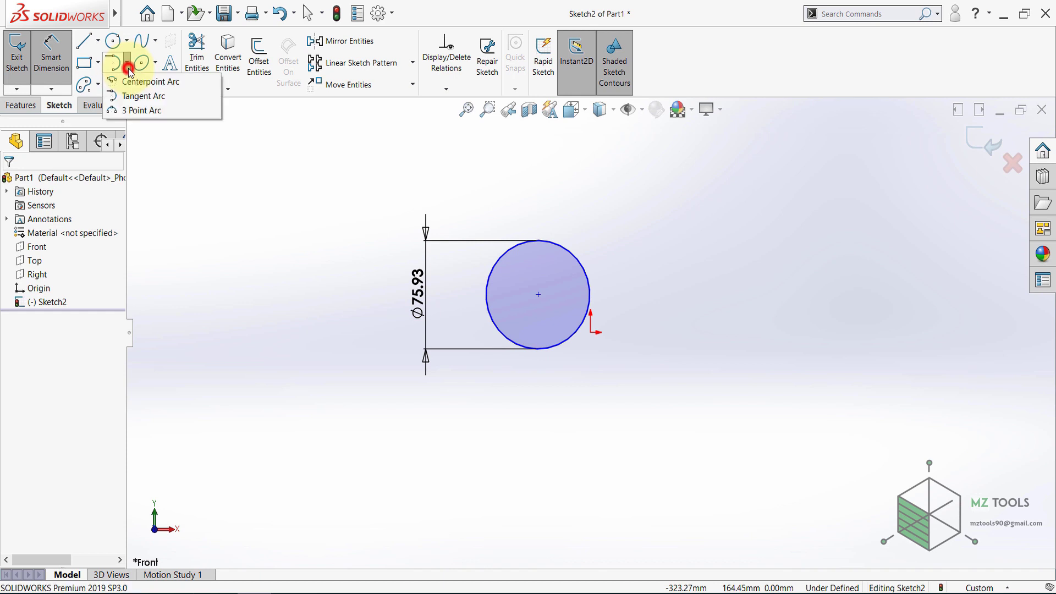
{"action": "left_click", "coordinate": [126, 107]}
{"action": "left_click", "coordinate": [234, 247]}
{"action": "left_click", "coordinate": [351, 178]}
{"action": "left_click", "coordinate": [290, 172]}
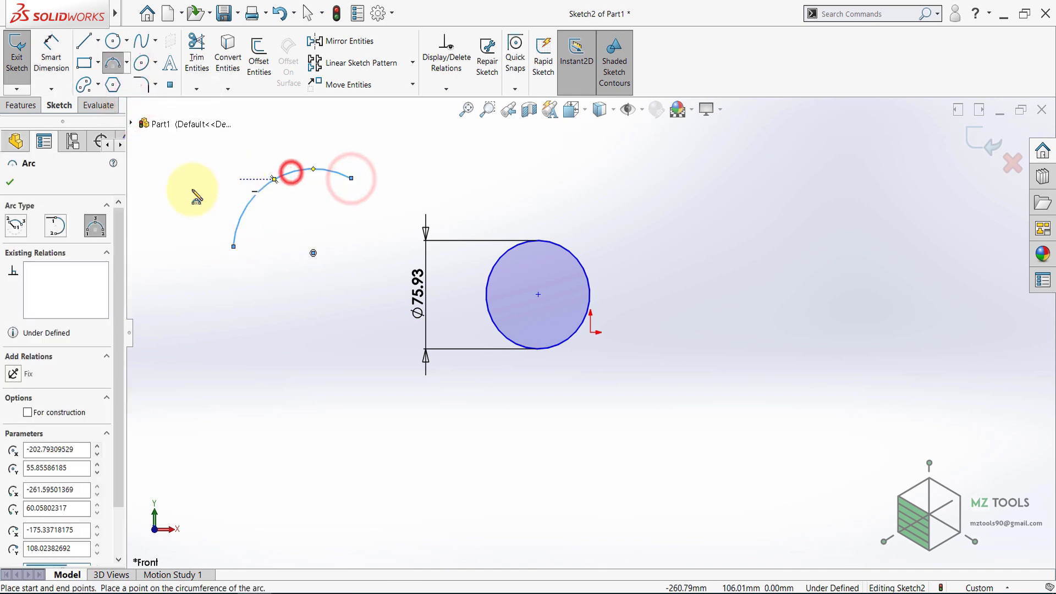
Step: Add a radius Smart Dimension to the arc, placed outside its upper left side, accepting the proposed value
{"action": "left_click", "coordinate": [60, 59]}
{"action": "left_click", "coordinate": [301, 169]}
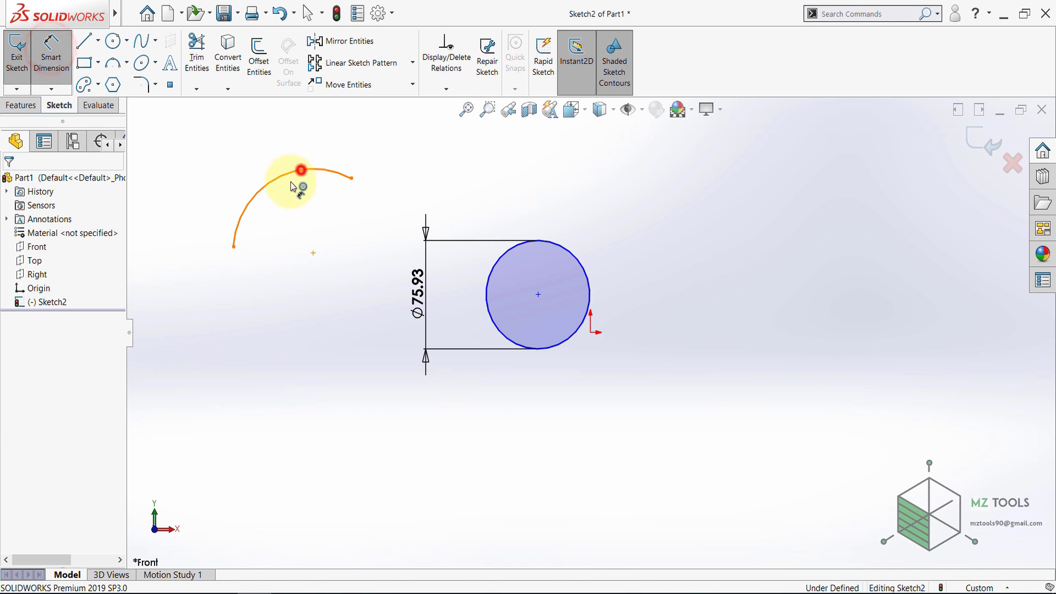
{"action": "left_click", "coordinate": [198, 188]}
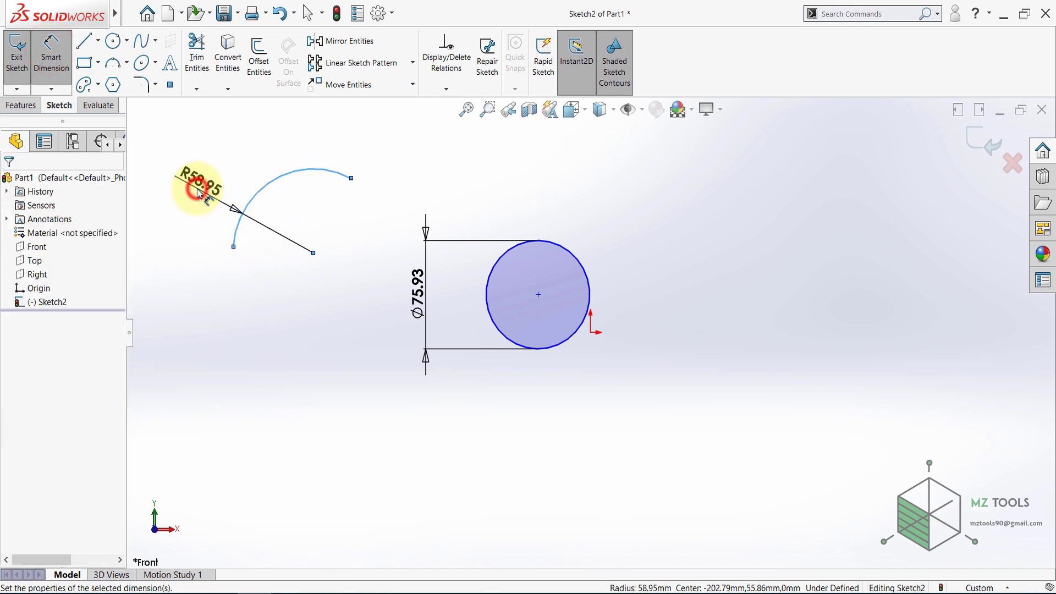
{"action": "left_click", "coordinate": [129, 166]}
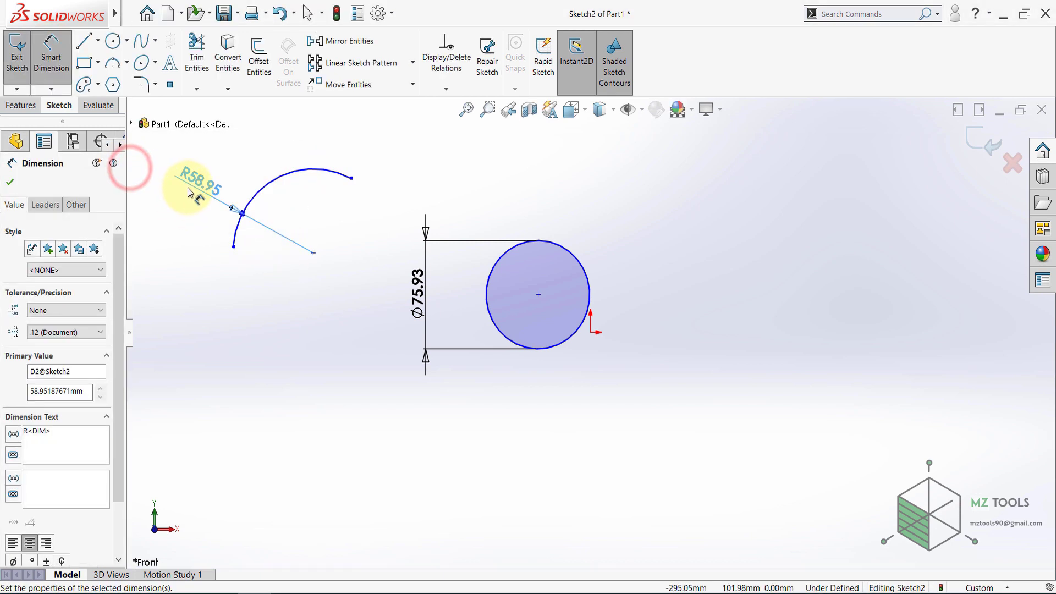
Step: Sketch an ellipse to the right of the origin, with semi-axes of about 66.5 mm horizontally and 22 mm vertically
{"action": "left_click", "coordinate": [300, 403]}
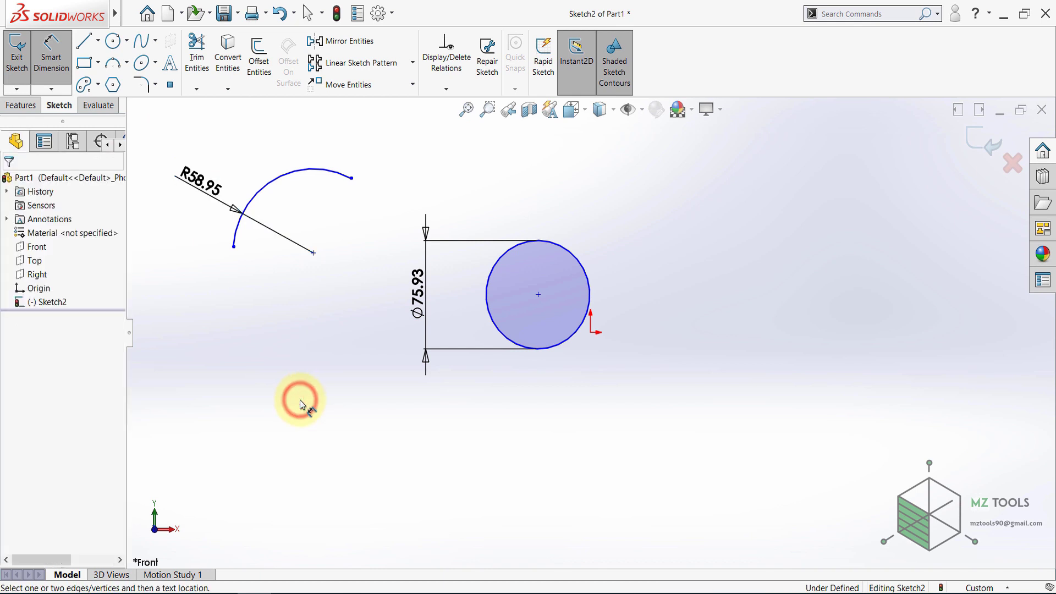
{"action": "left_click", "coordinate": [156, 63]}
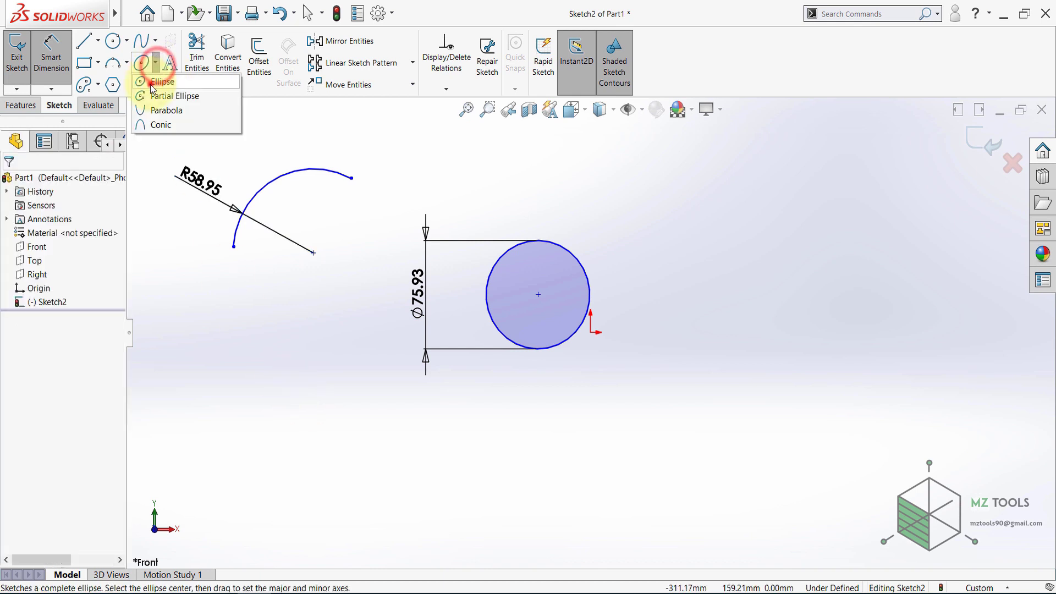
{"action": "left_click", "coordinate": [153, 87]}
{"action": "left_click", "coordinate": [814, 300]}
{"action": "left_click", "coordinate": [906, 300]}
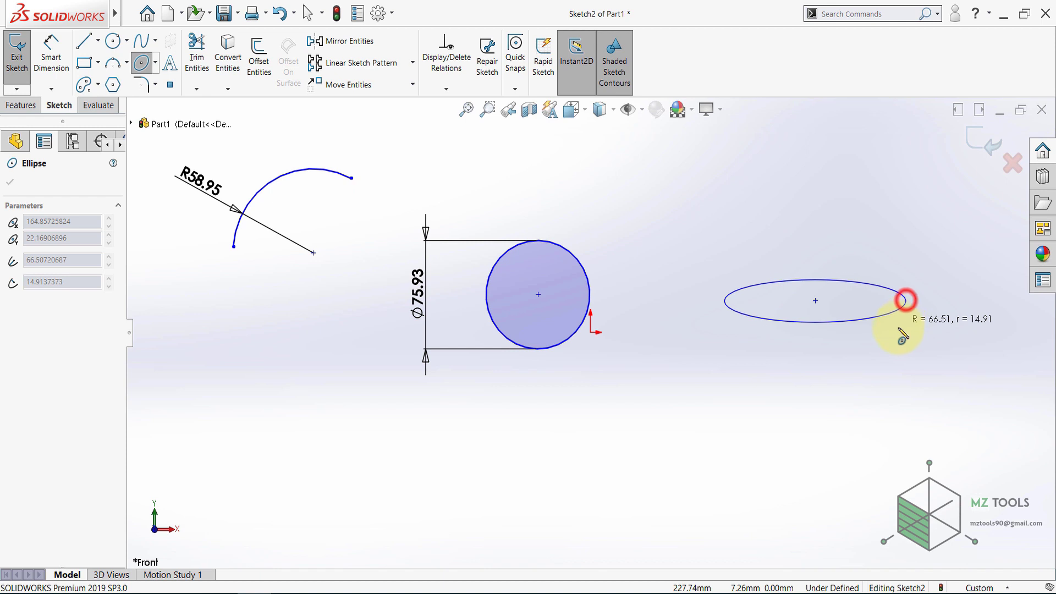
{"action": "left_click", "coordinate": [901, 334]}
Step: Dimension the ellipse's horizontal semi-axis from its centre to its right end, placed below the ellipse, accepting the proposed value
{"action": "left_click", "coordinate": [51, 52]}
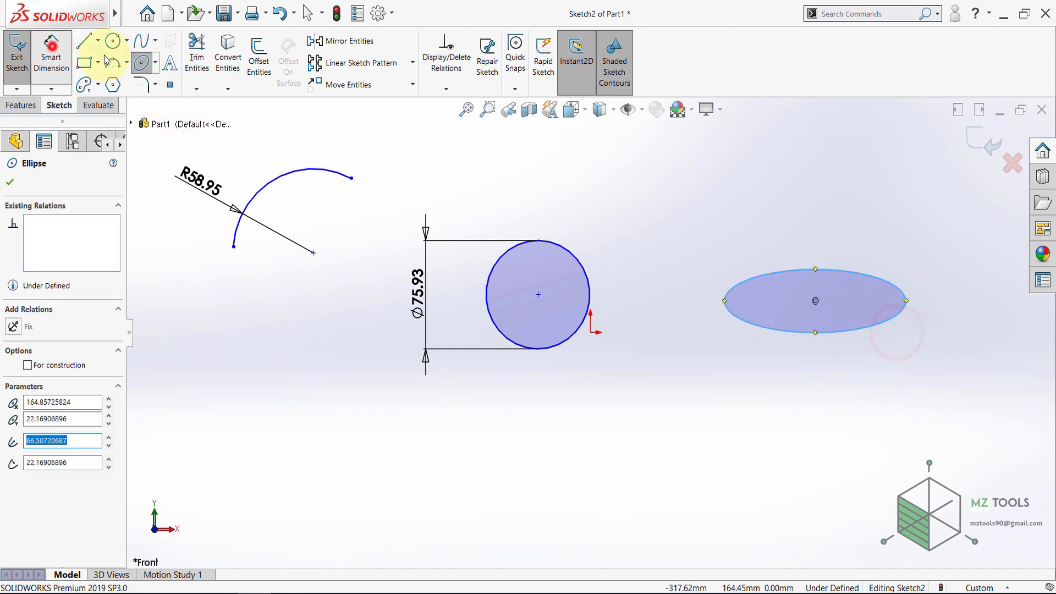
{"action": "left_click", "coordinate": [815, 300]}
{"action": "left_click", "coordinate": [903, 300]}
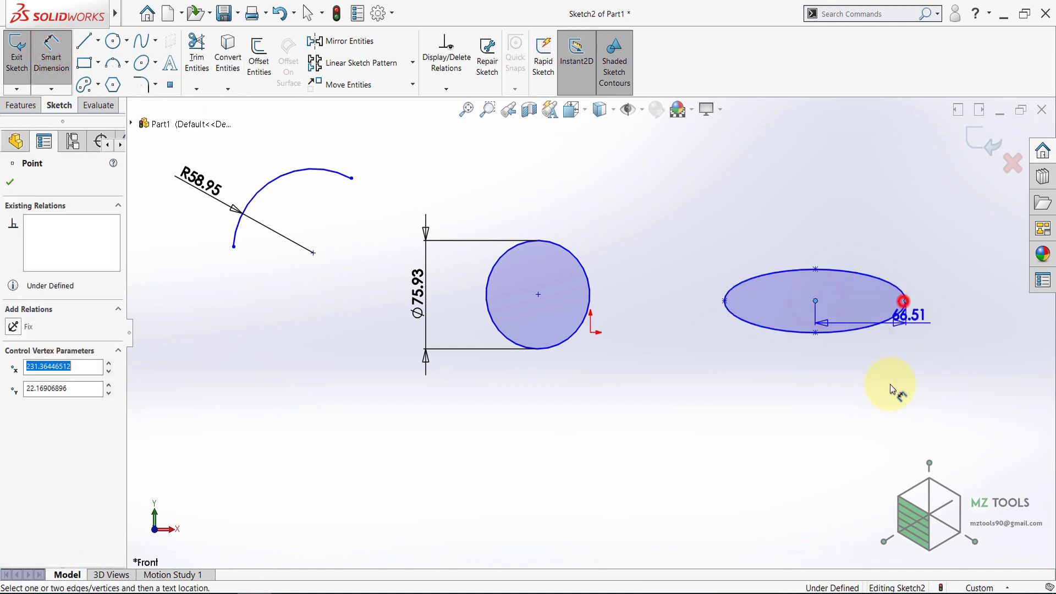
{"action": "left_click", "coordinate": [856, 430]}
{"action": "left_click", "coordinate": [789, 409]}
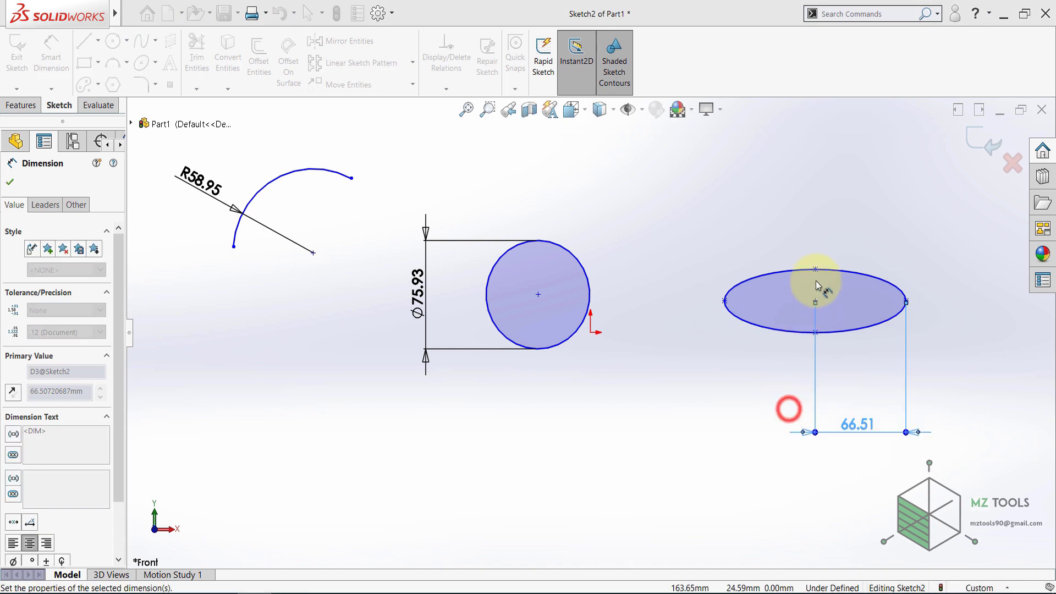
Step: Dimension the ellipse's vertical semi-axis from its top point to its centre, placed left of the ellipse, accepting the proposed value
{"action": "left_click", "coordinate": [815, 270]}
{"action": "left_click", "coordinate": [815, 302]}
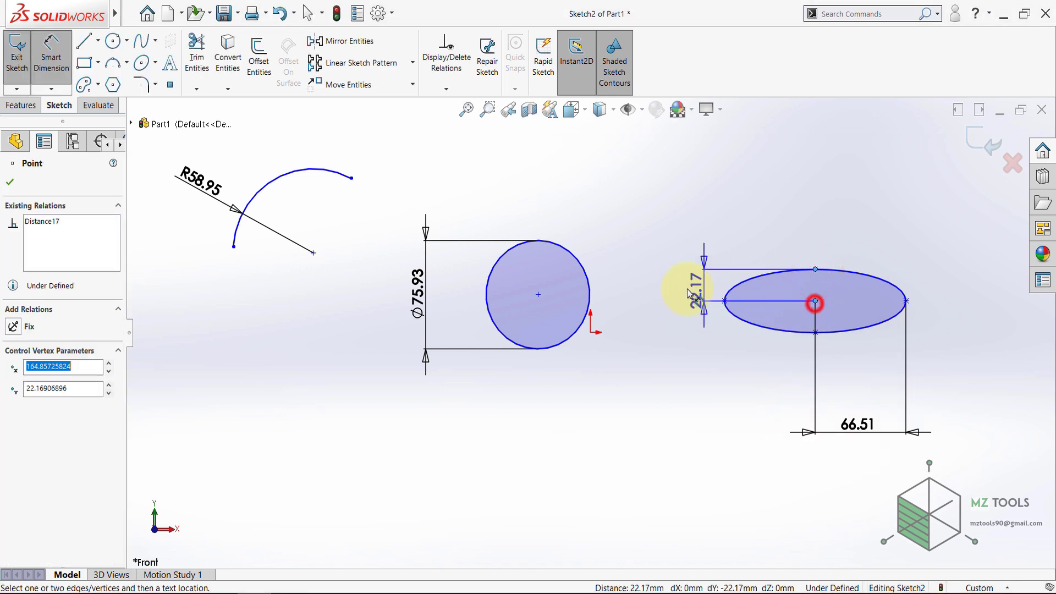
{"action": "left_click", "coordinate": [665, 292]}
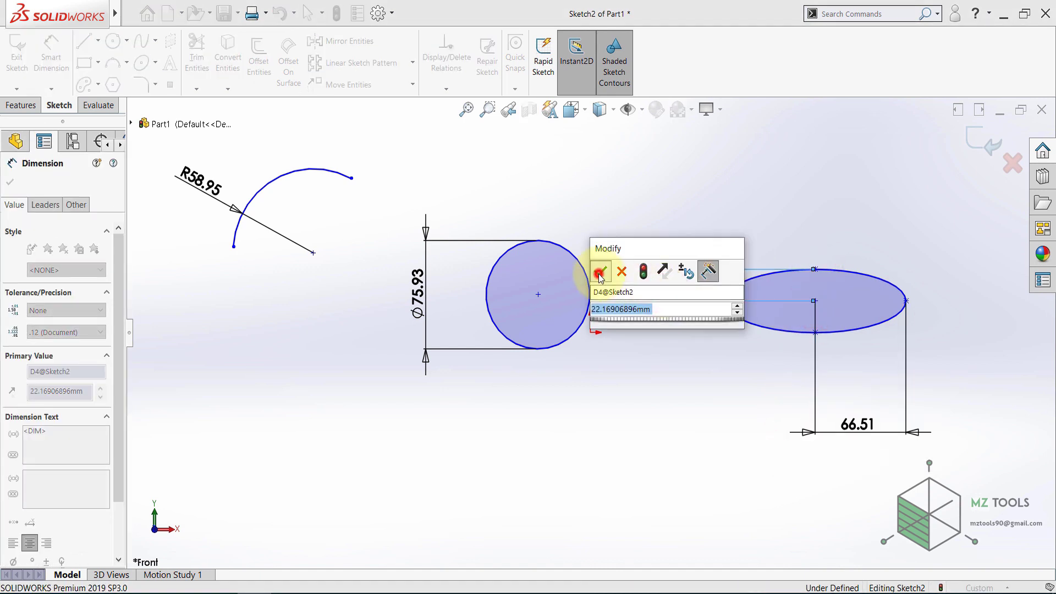
{"action": "left_click", "coordinate": [600, 275]}
{"action": "left_click", "coordinate": [566, 481]}
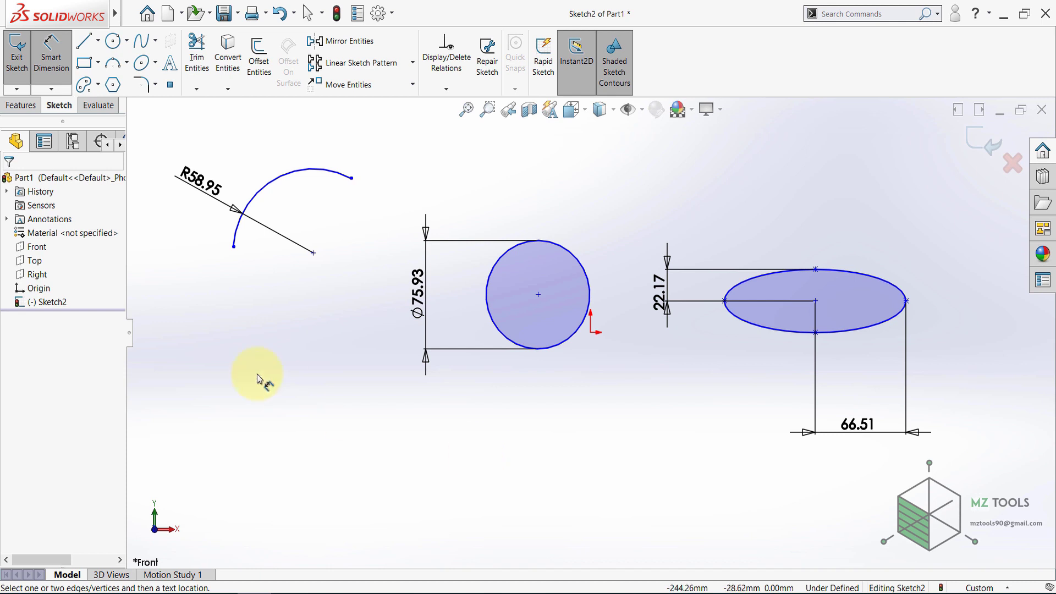
Step: Set the circle's diameter dimension to 50 mm
{"action": "double_click", "coordinate": [418, 290]}
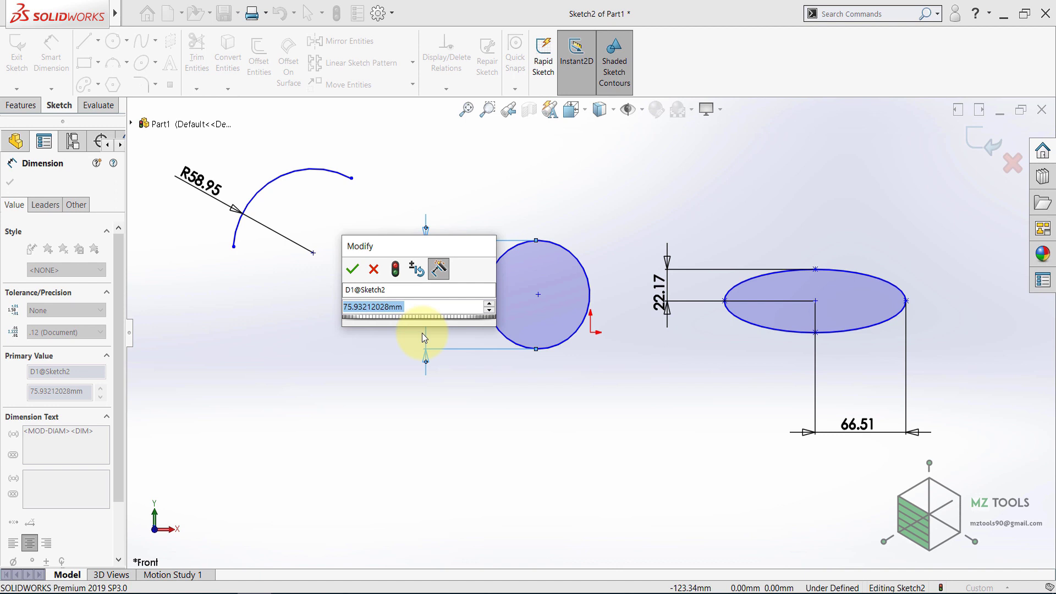
{"action": "type", "text": "50"}
{"action": "key", "text": "Return"}
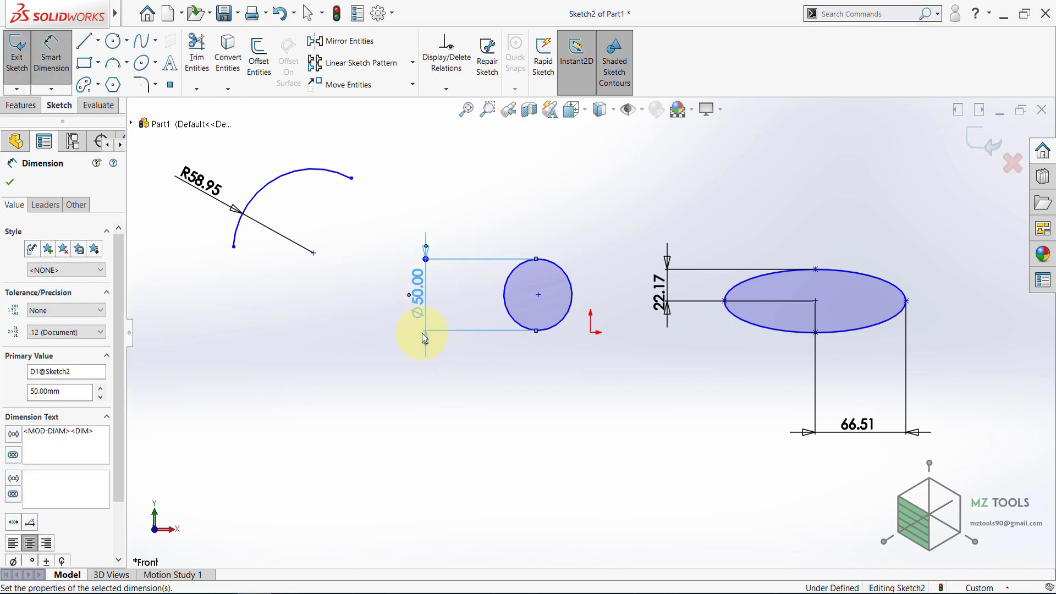
{"action": "left_click", "coordinate": [369, 347]}
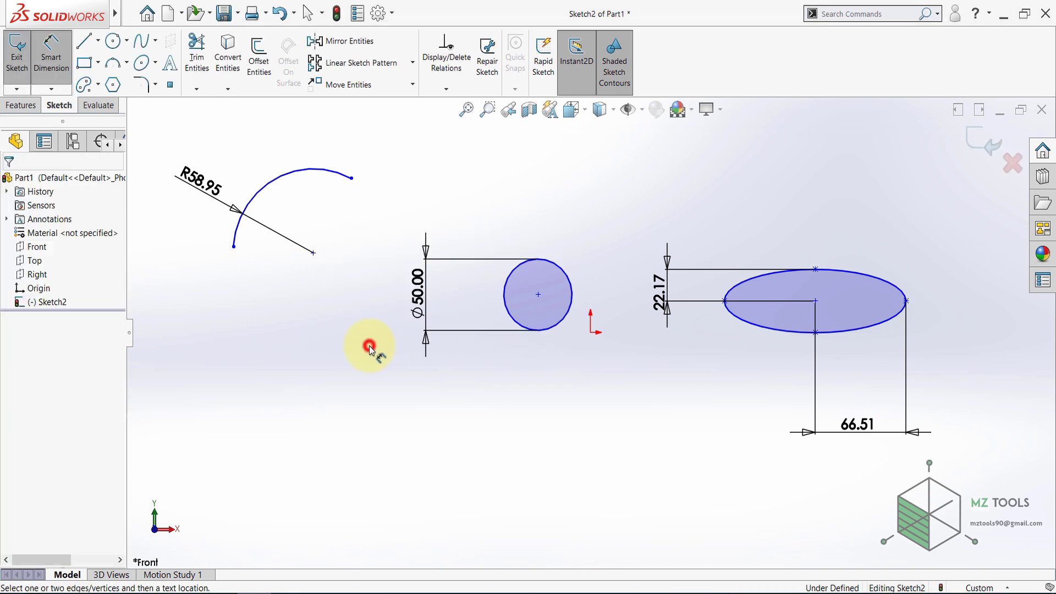
Step: Set the arc's radius dimension to 70 mm
{"action": "left_click", "coordinate": [208, 183]}
{"action": "type", "text": "7"}
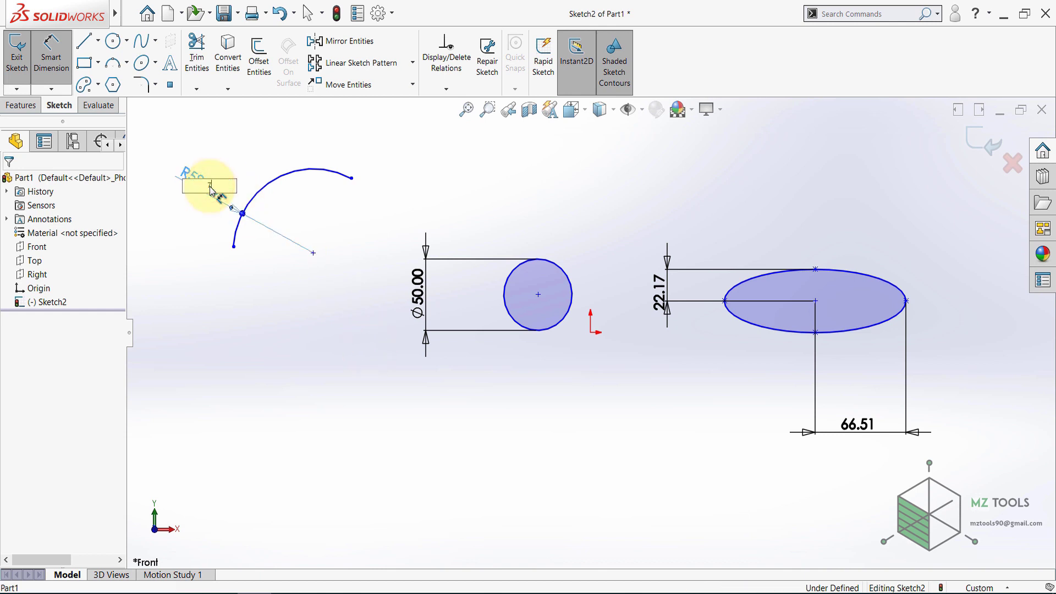
{"action": "type", "text": "0"}
{"action": "key", "text": "Return"}
{"action": "left_click", "coordinate": [268, 332]}
{"action": "left_click", "coordinate": [466, 114]}
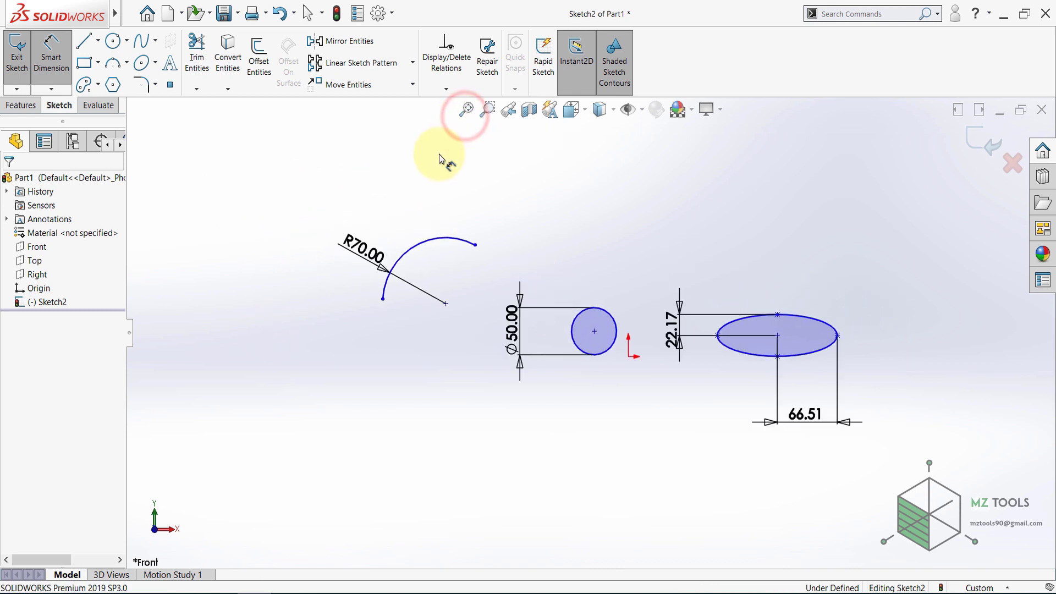
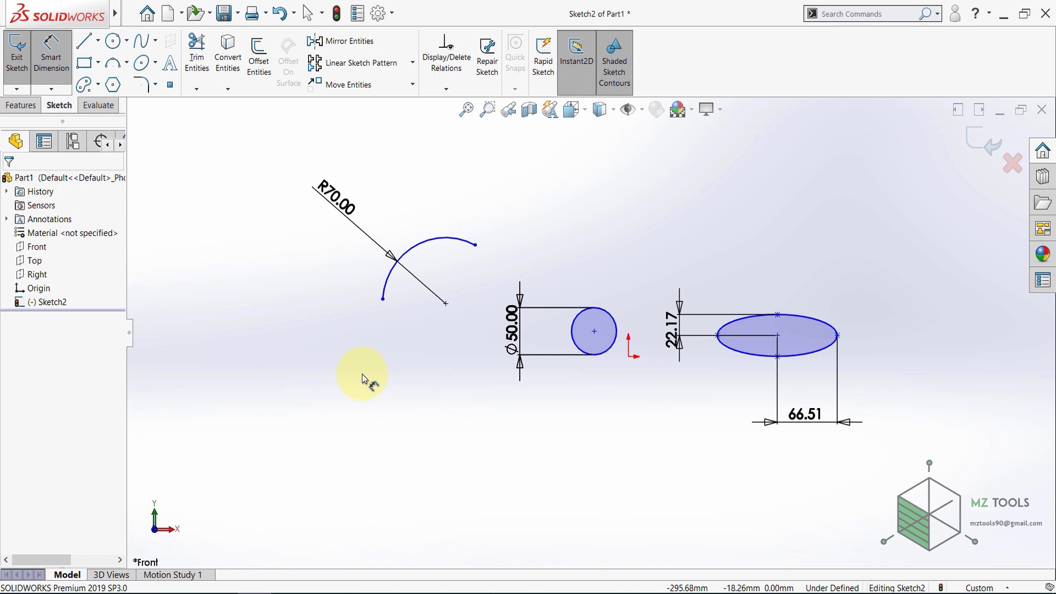
Step: Leave Smart Dimension and delete the arc, circle, ellipse and all their dimensions from the sketch
{"action": "left_click", "coordinate": [51, 53]}
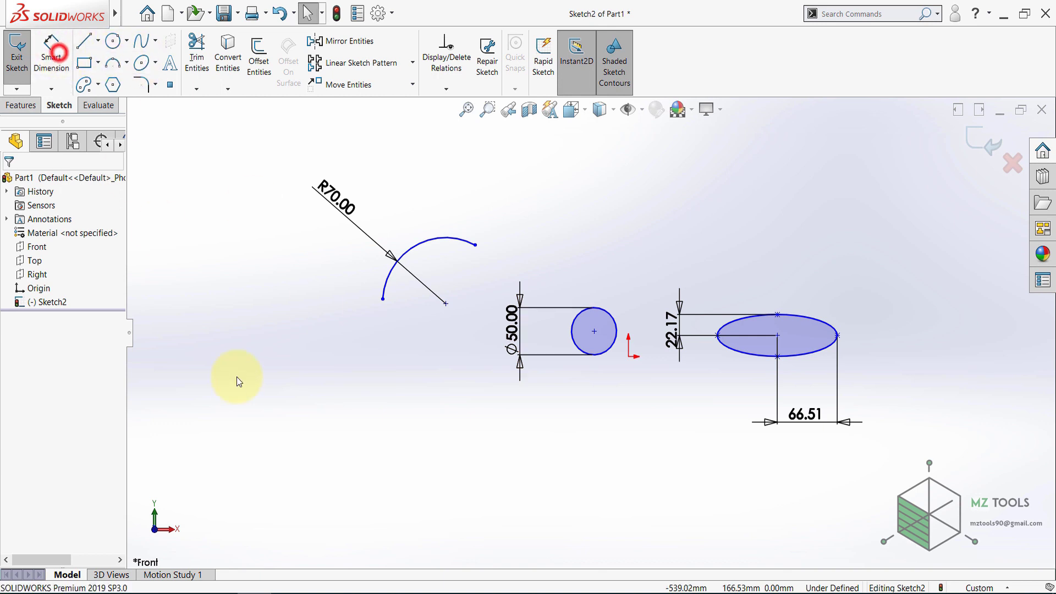
{"action": "key", "text": "ctrl+a"}
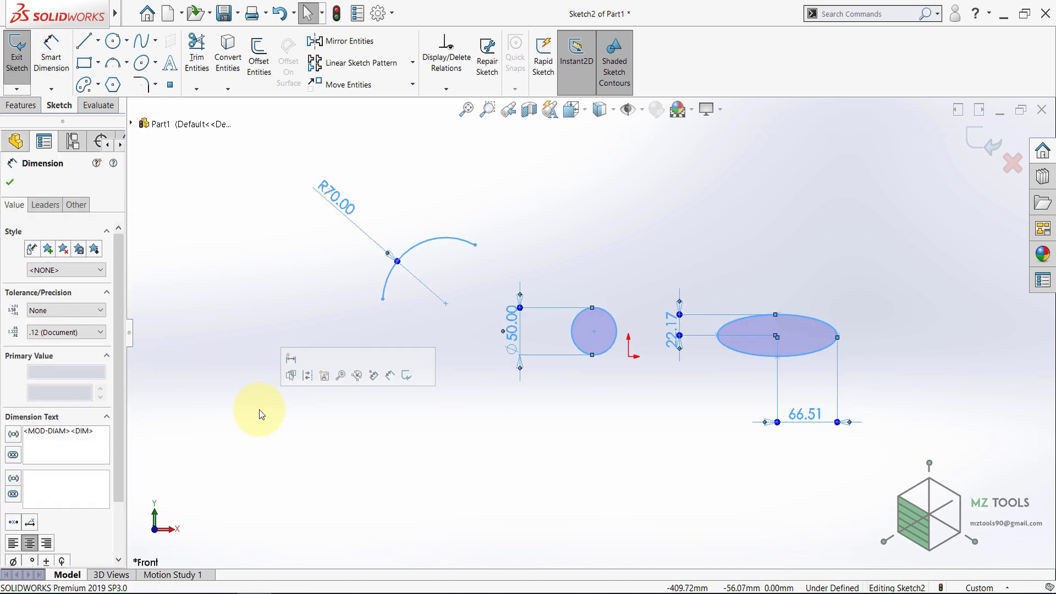
{"action": "key", "text": "Delete"}
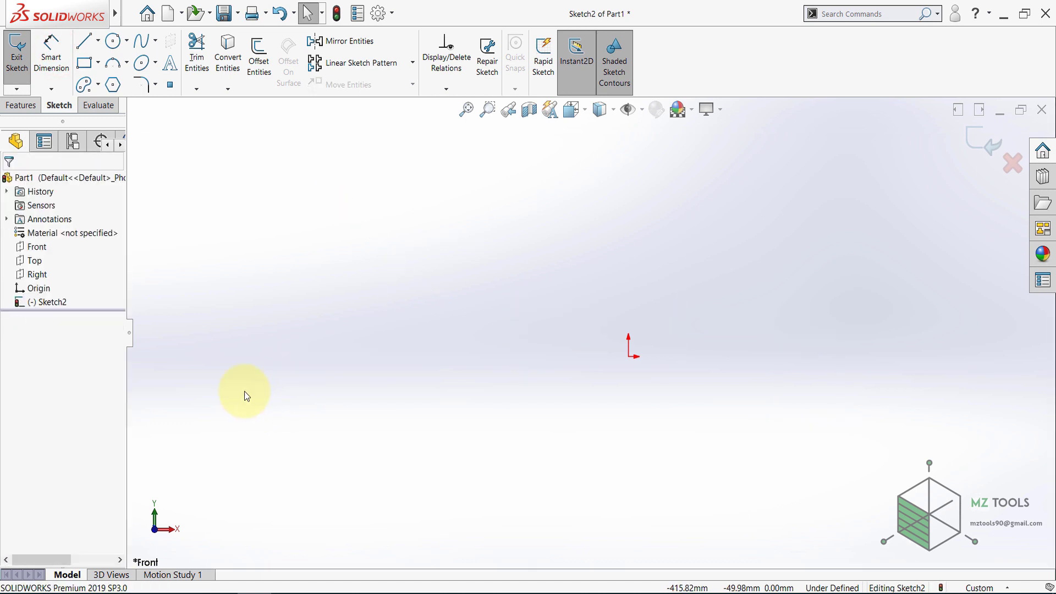
Step: Sketch a corner rectangle about 157 mm wide and 182 mm high, up and right from the origin
{"action": "left_click", "coordinate": [85, 65]}
{"action": "left_click", "coordinate": [629, 357]}
{"action": "left_click", "coordinate": [770, 184]}
Step: Dimension the rectangle's top edge with Smart Dimension and set its width to 100 mm
{"action": "left_click", "coordinate": [57, 43]}
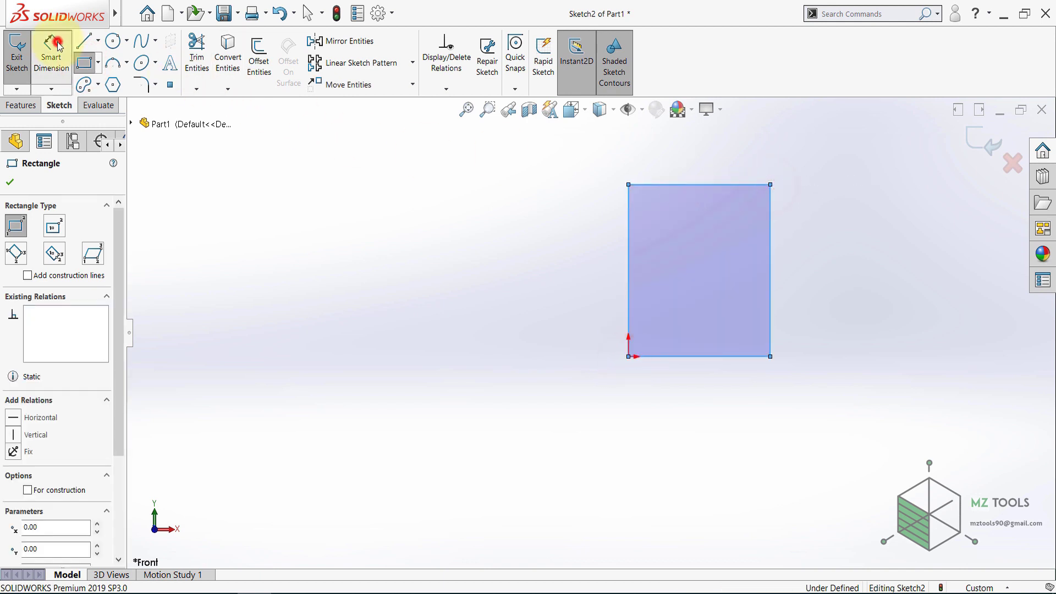
{"action": "left_click", "coordinate": [681, 185]}
{"action": "left_click", "coordinate": [692, 174]}
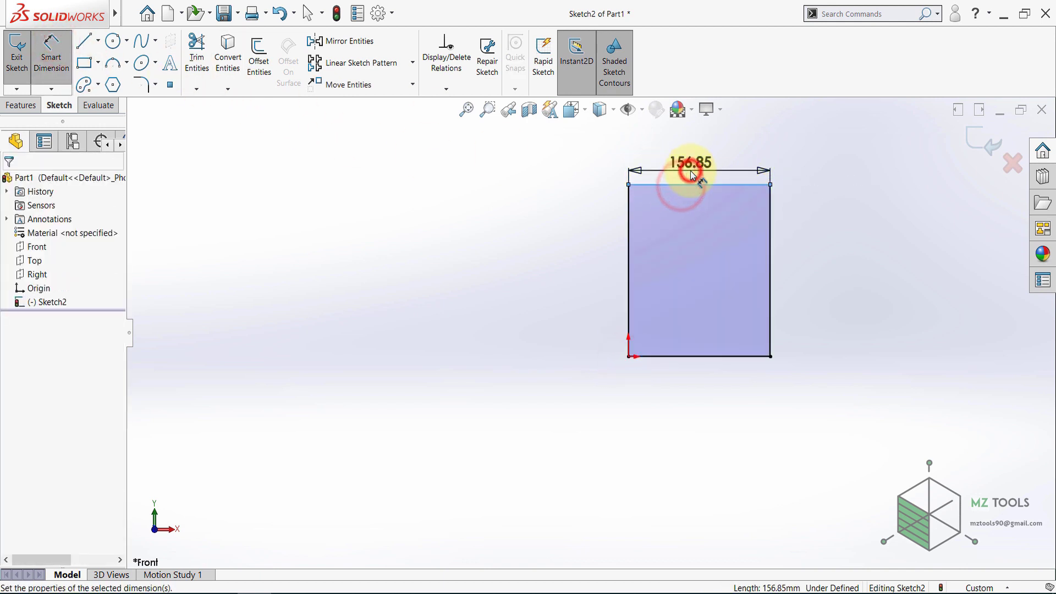
{"action": "type", "text": "100"}
{"action": "key", "text": "Return"}
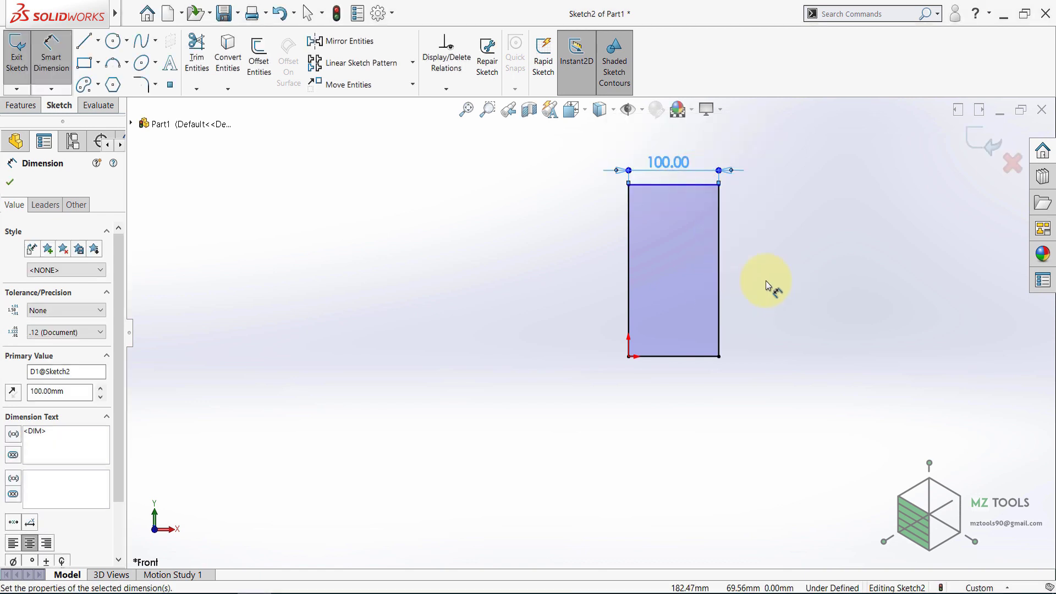
Step: Dimension the rectangle's right edge, set its height to 50 mm and finish dimensioning
{"action": "left_click", "coordinate": [720, 268]}
{"action": "left_click", "coordinate": [757, 270]}
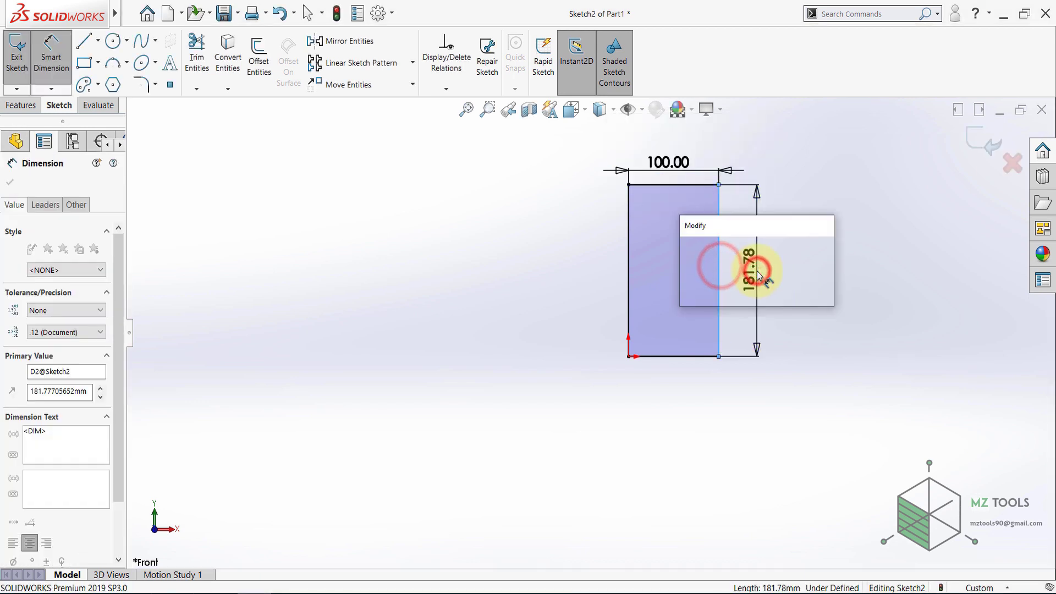
{"action": "type", "text": "50"}
{"action": "key", "text": "Return"}
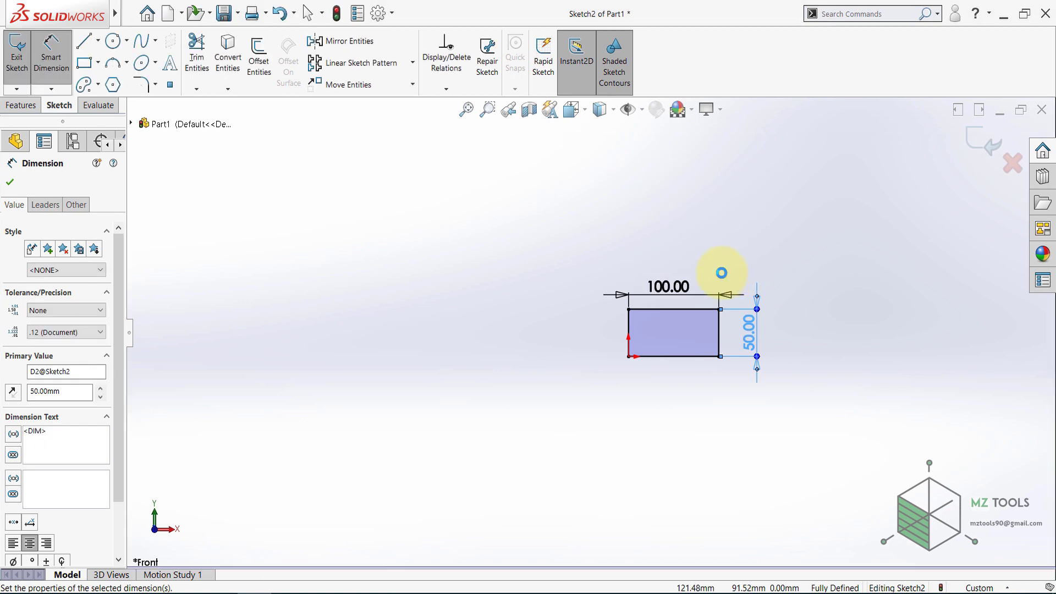
{"action": "left_click", "coordinate": [10, 181]}
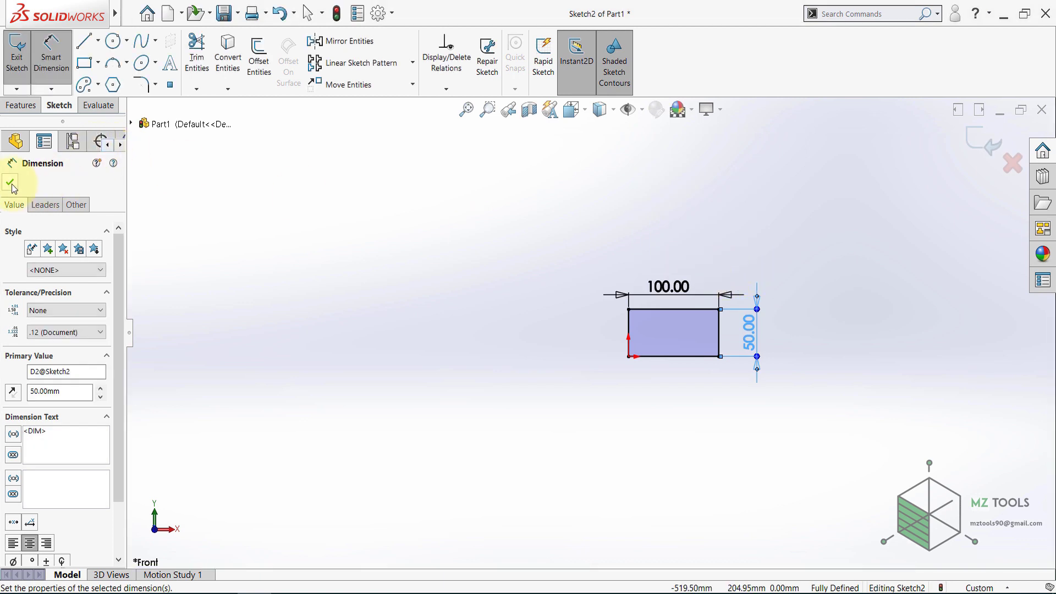
{"action": "left_click", "coordinate": [467, 109]}
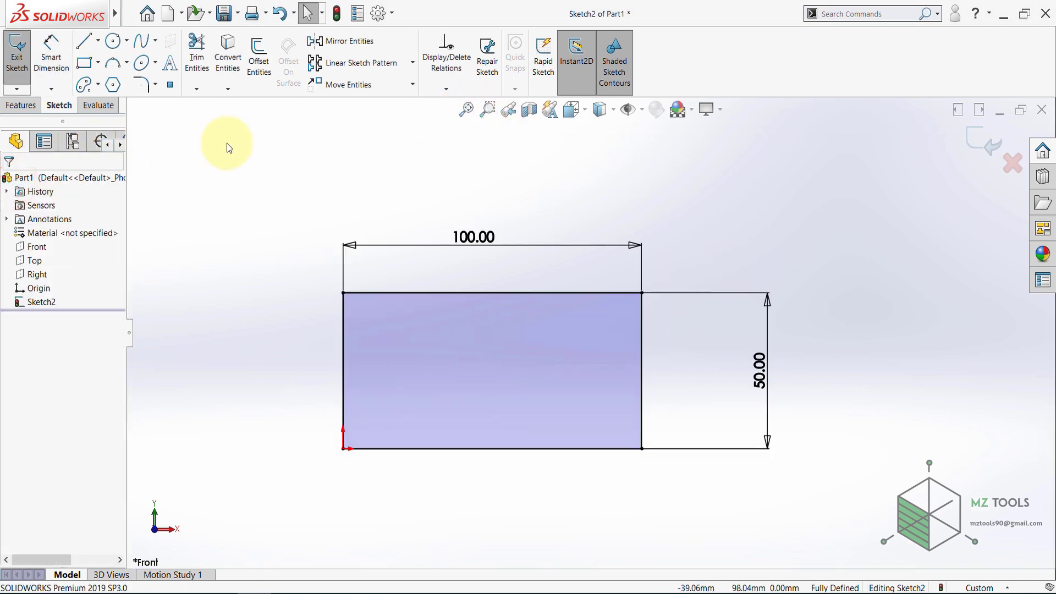
Step: Add 15 mm sketch fillets to the rectangle's upper right corner, picked by its two edges, and upper left corner, picked by its vertex
{"action": "left_click", "coordinate": [156, 85]}
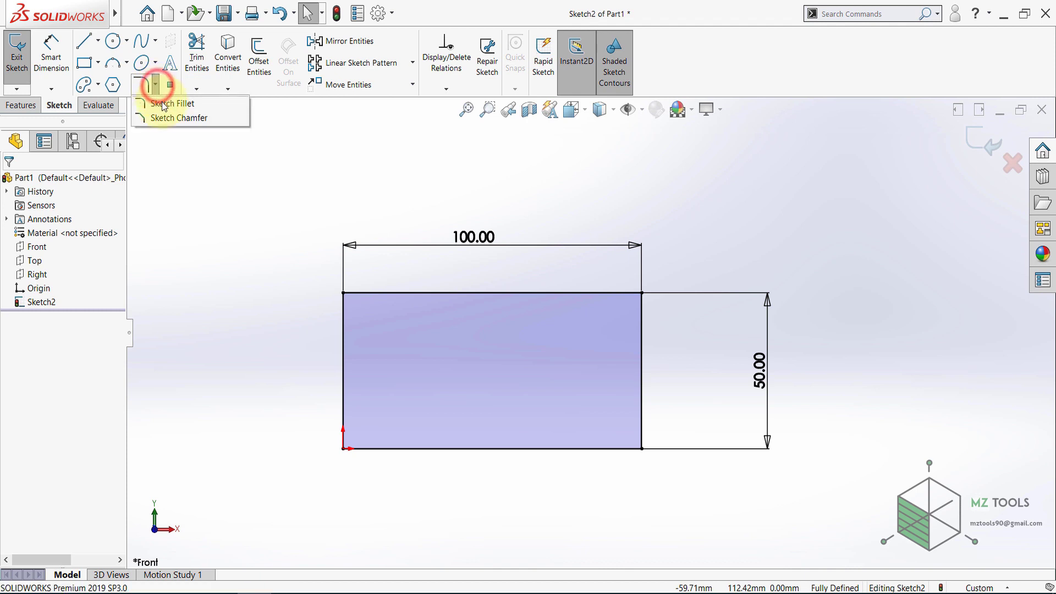
{"action": "left_click", "coordinate": [167, 108]}
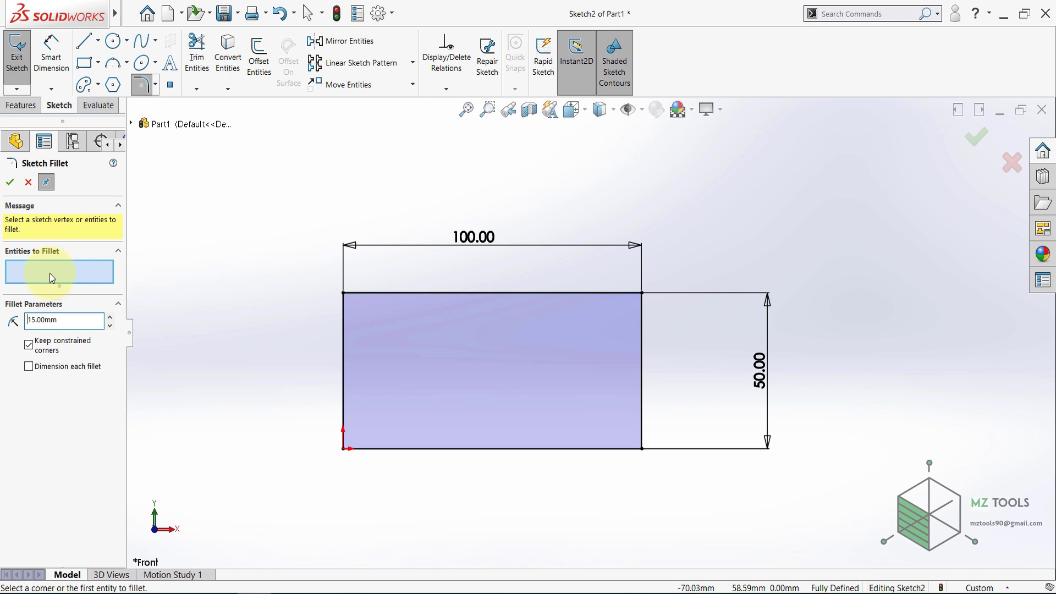
{"action": "left_click", "coordinate": [616, 291]}
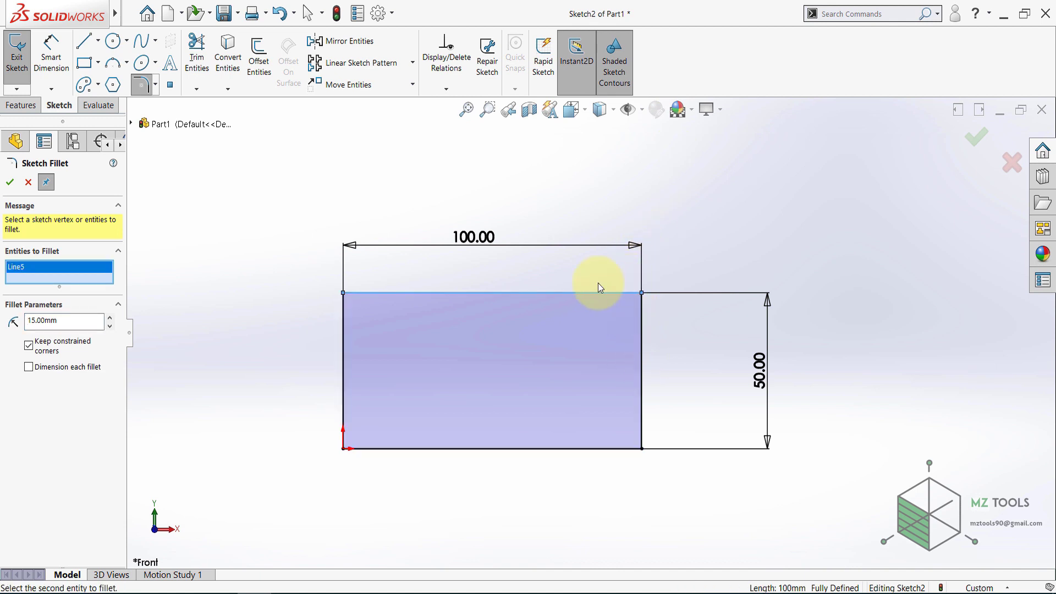
{"action": "left_click", "coordinate": [642, 353]}
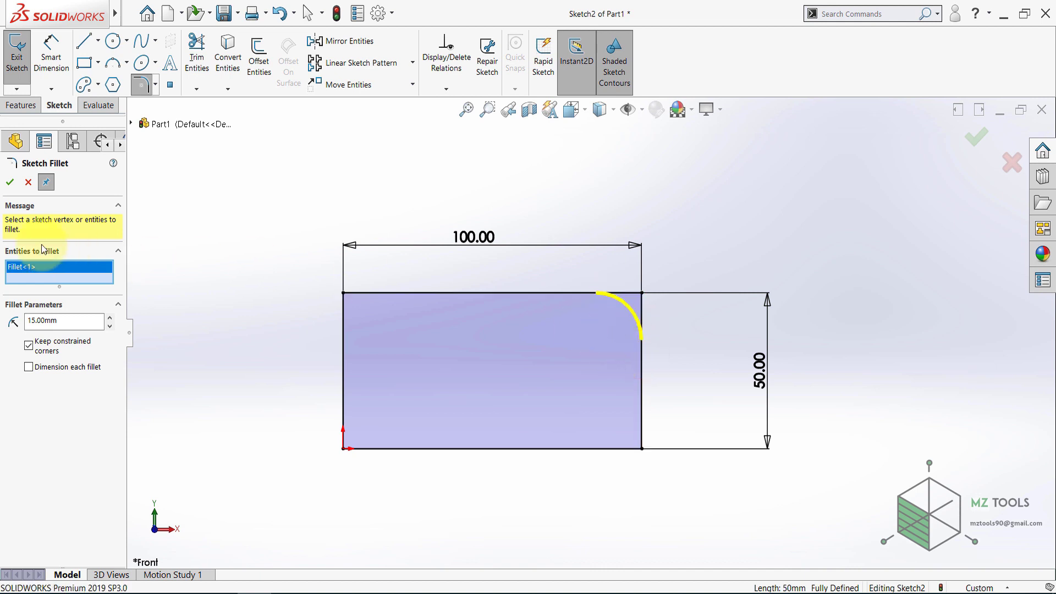
{"action": "left_click", "coordinate": [10, 182]}
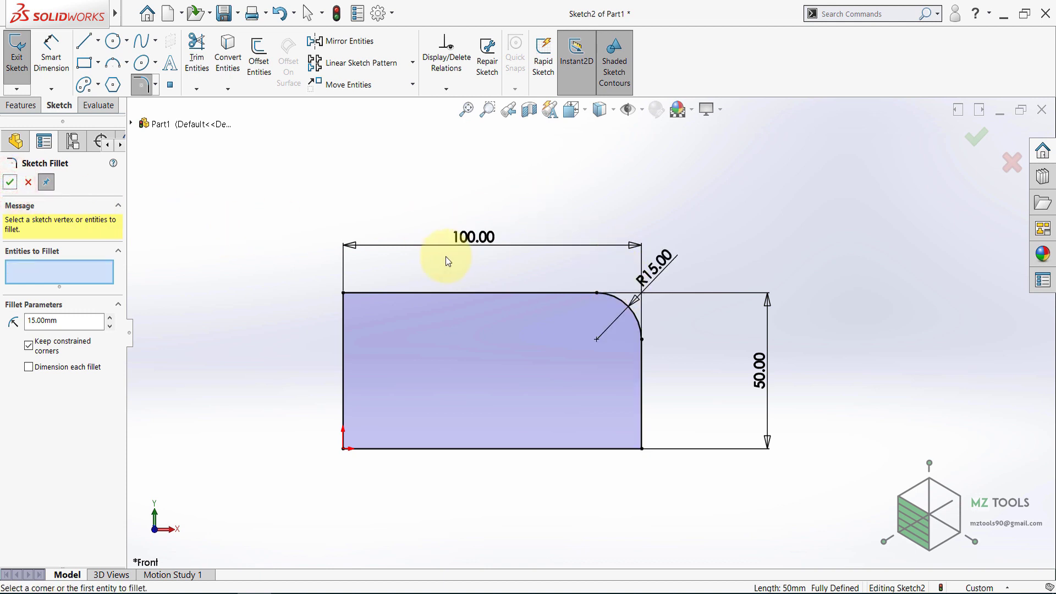
{"action": "left_click", "coordinate": [342, 292]}
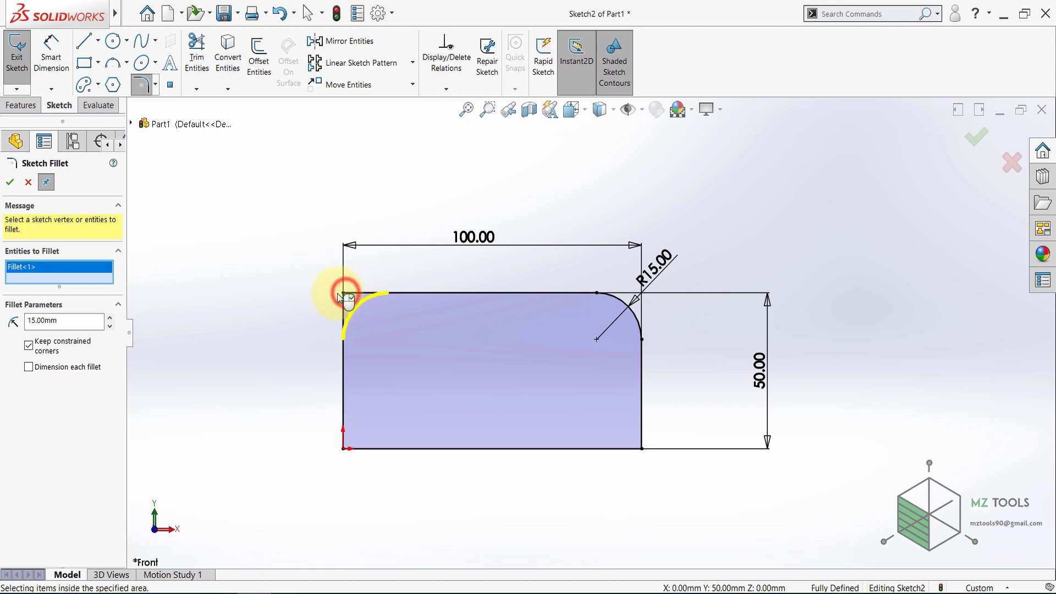
{"action": "left_click", "coordinate": [11, 183]}
Step: Sketch two separate crossing lines up and right of the rectangle, a steep one about 54.5 mm long and a shallow one sloping down rightward
{"action": "left_click", "coordinate": [84, 40]}
{"action": "left_click", "coordinate": [849, 188]}
{"action": "left_click", "coordinate": [887, 353]}
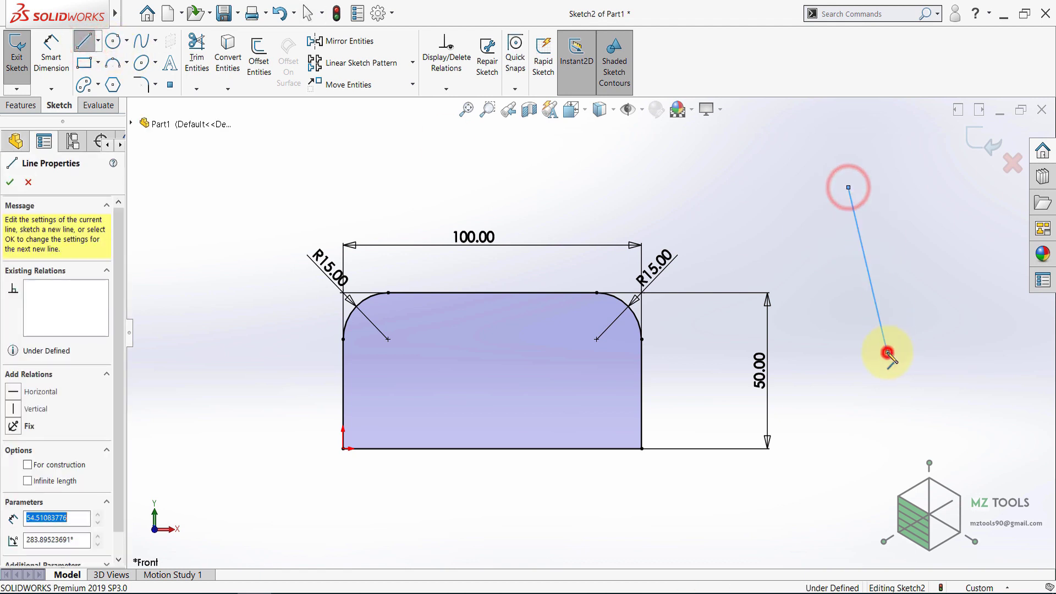
{"action": "left_click", "coordinate": [84, 41]}
{"action": "left_click", "coordinate": [86, 42]}
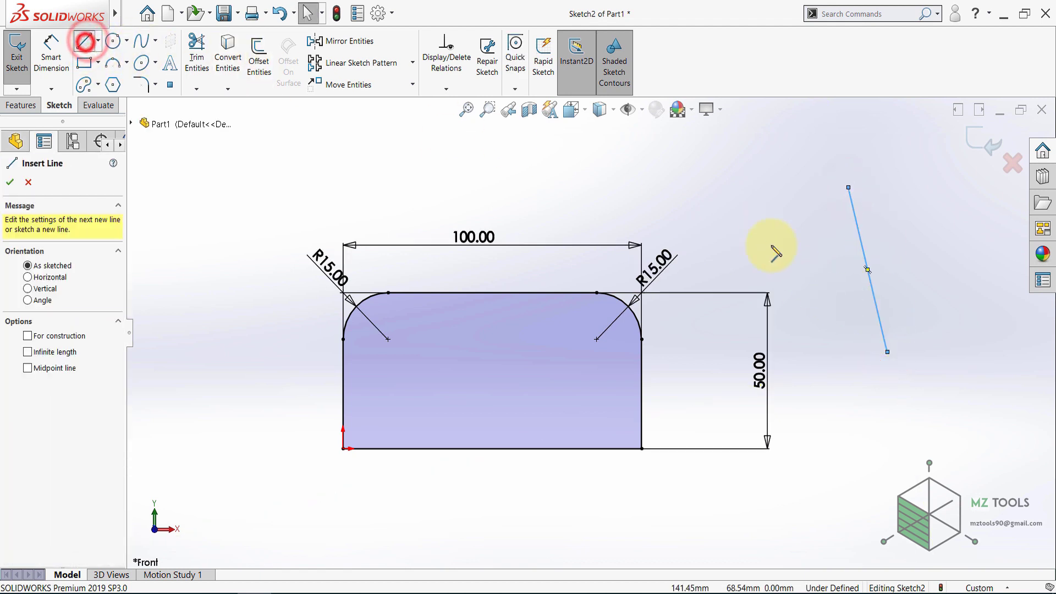
{"action": "left_click", "coordinate": [765, 234]}
{"action": "left_click", "coordinate": [792, 240]}
{"action": "key", "text": "Escape"}
{"action": "left_click_drag", "start_coordinate": [792, 241], "coordinate": [980, 305]}
{"action": "left_click", "coordinate": [979, 384]}
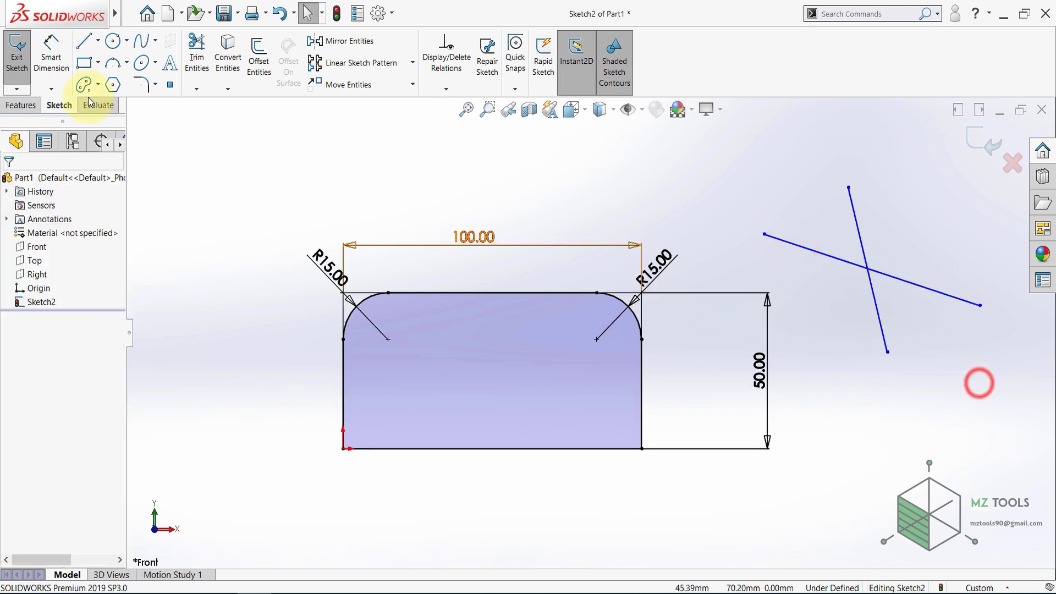
Step: Try a 10 mm sketch fillet between the two crossing lines, picking their lower and right-hand portions
{"action": "left_click", "coordinate": [142, 84]}
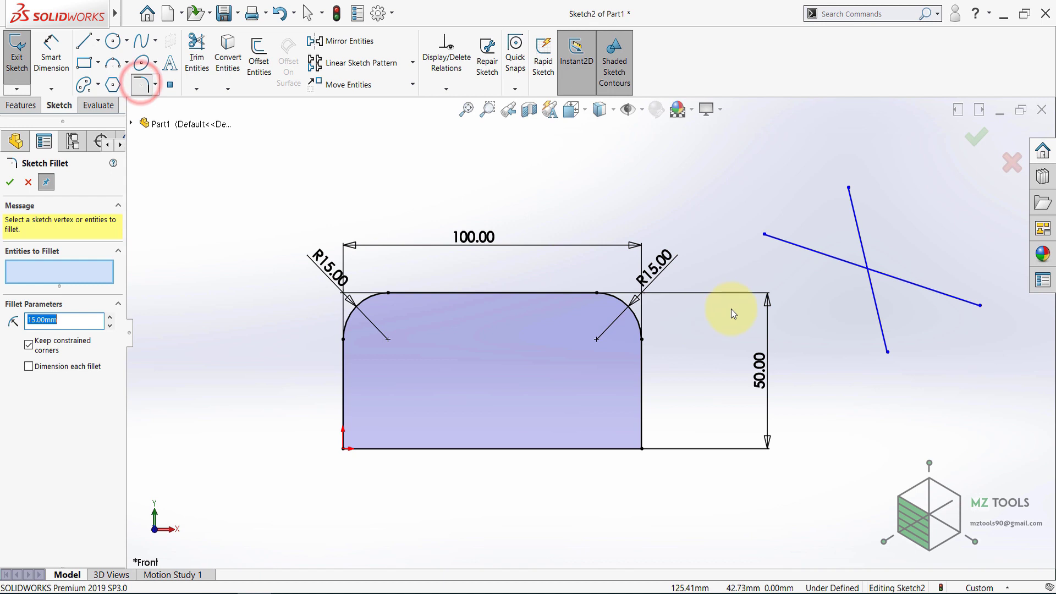
{"action": "left_click", "coordinate": [869, 281]}
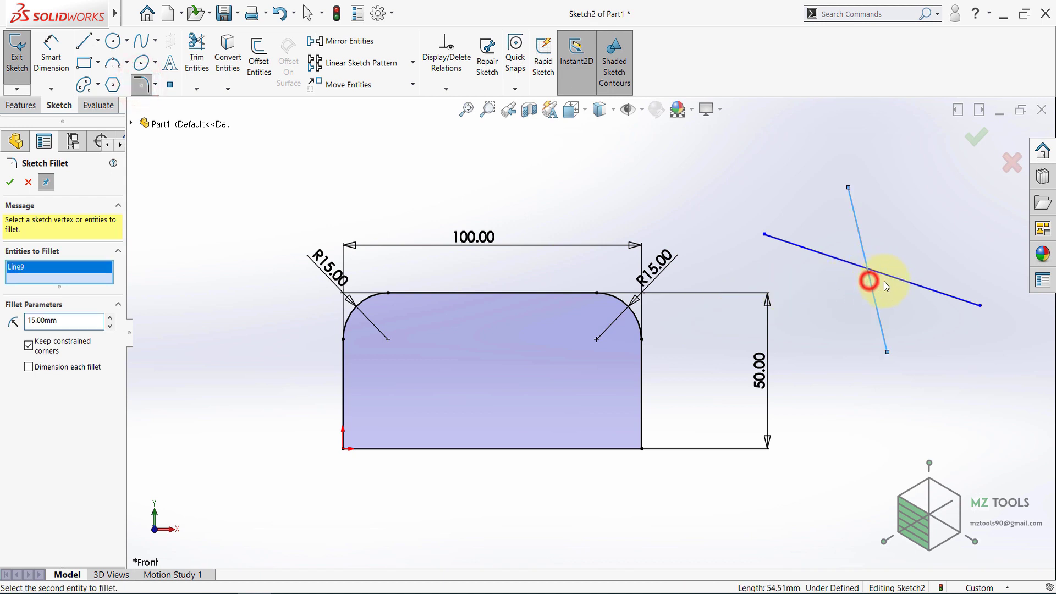
{"action": "left_click", "coordinate": [893, 279]}
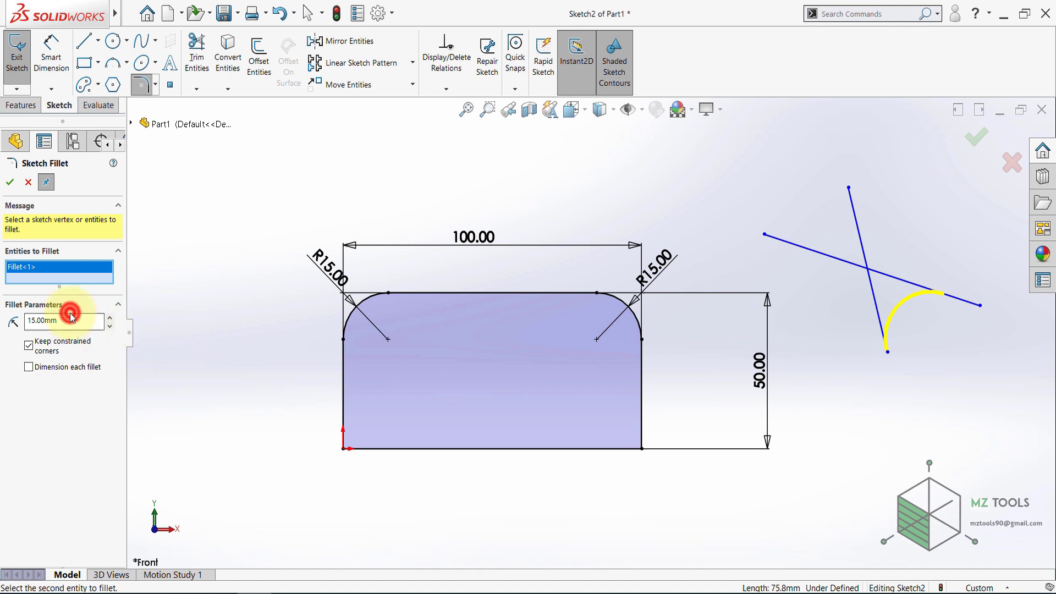
{"action": "left_click", "coordinate": [88, 338]}
{"action": "double_click", "coordinate": [89, 323]}
{"action": "left_click", "coordinate": [31, 346]}
{"action": "double_click", "coordinate": [82, 321]}
{"action": "type", "text": "10"}
{"action": "key", "text": "Return"}
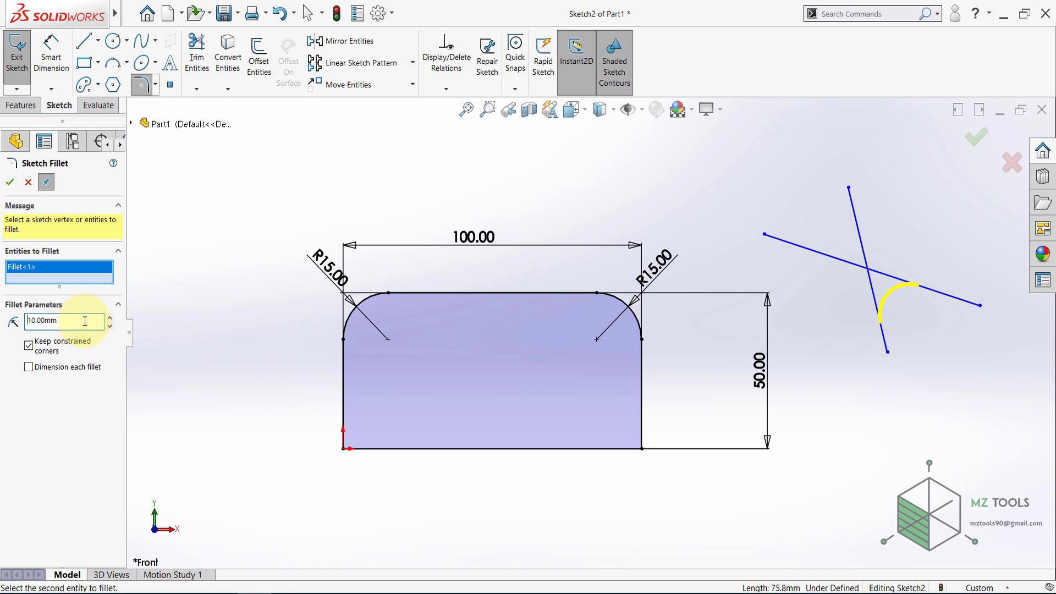
{"action": "left_click", "coordinate": [11, 182]}
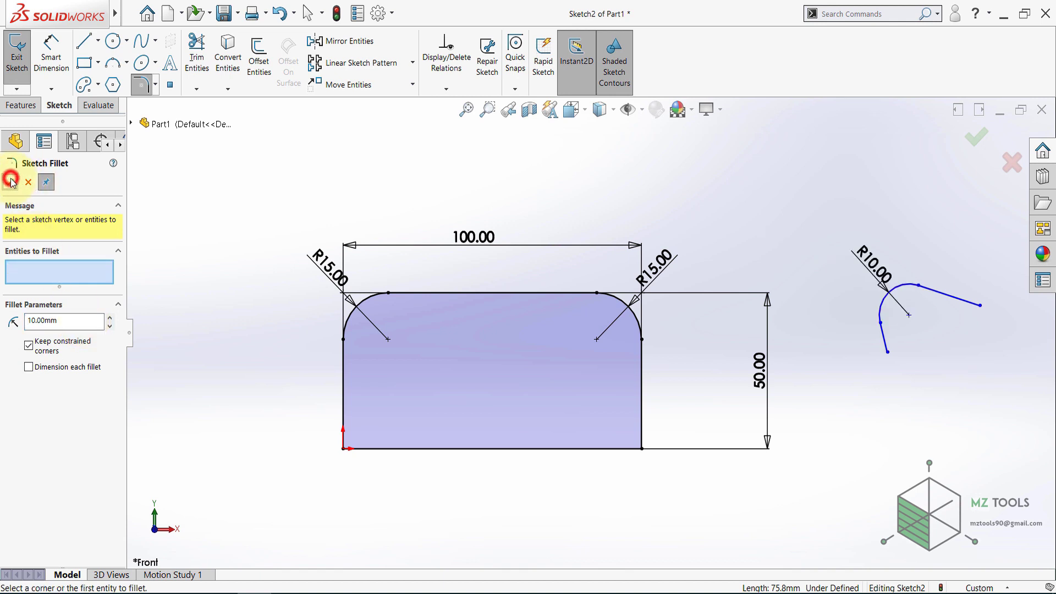
{"action": "left_click", "coordinate": [876, 254]}
{"action": "left_click", "coordinate": [793, 190]}
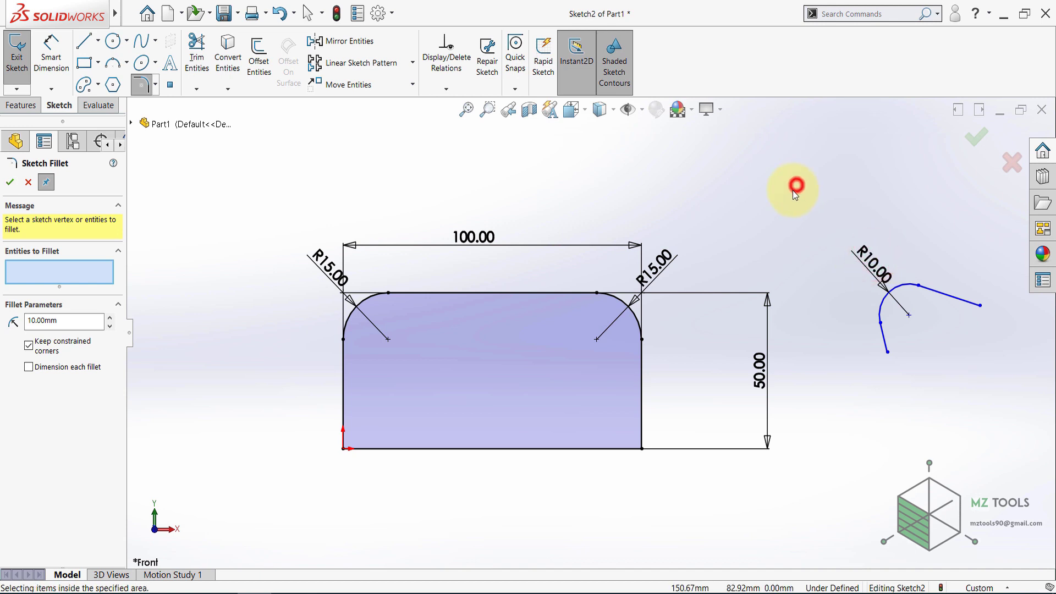
{"action": "left_click", "coordinate": [12, 184]}
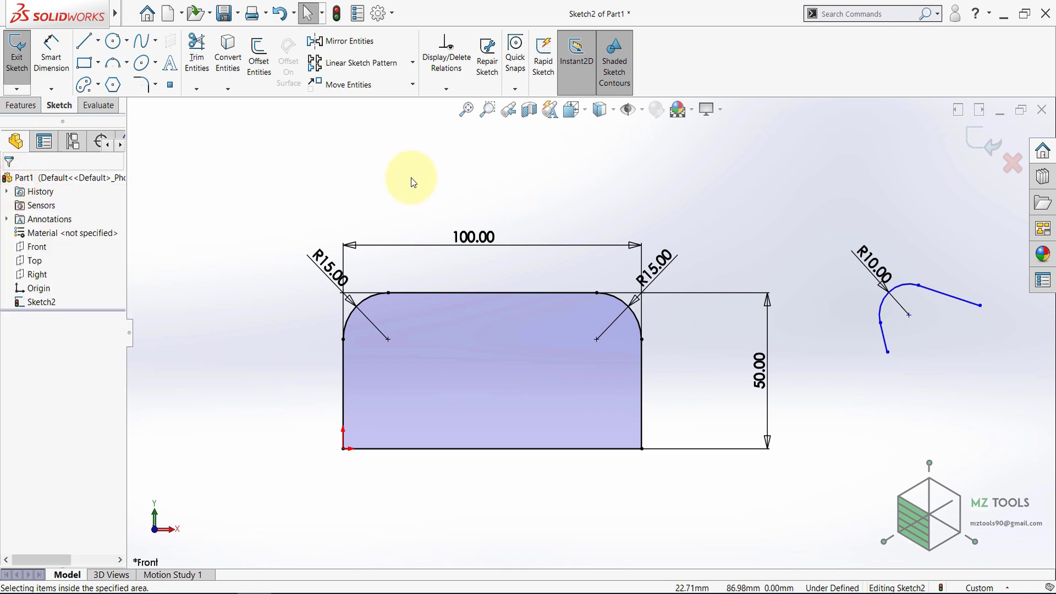
Step: Undo the fillet on the crossing lines and delete all sketch geometry, including the leftover points and width dimension
{"action": "key", "text": "ctrl+z"}
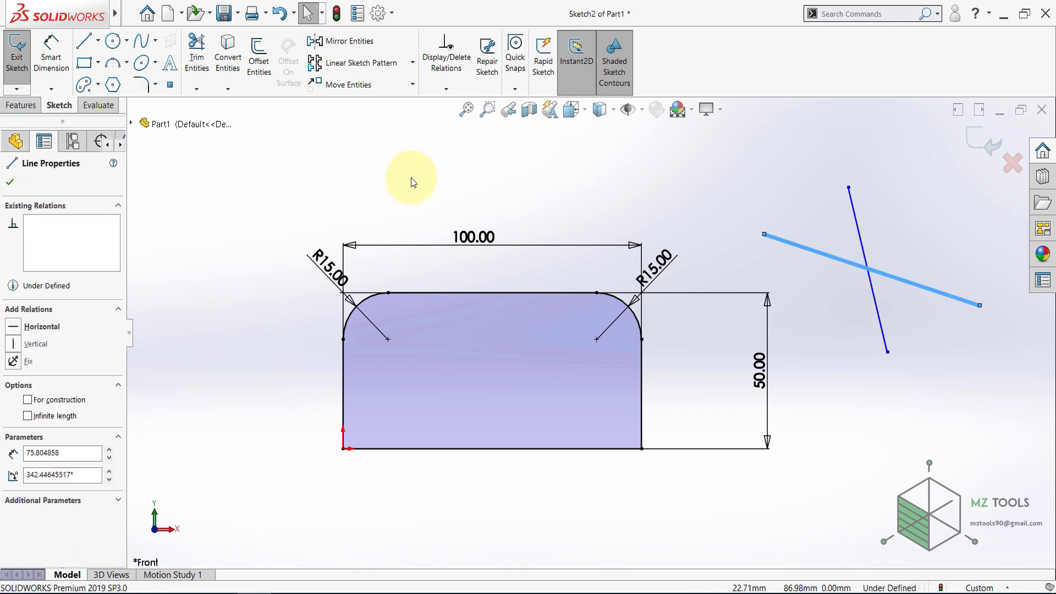
{"action": "key", "text": "ctrl+a"}
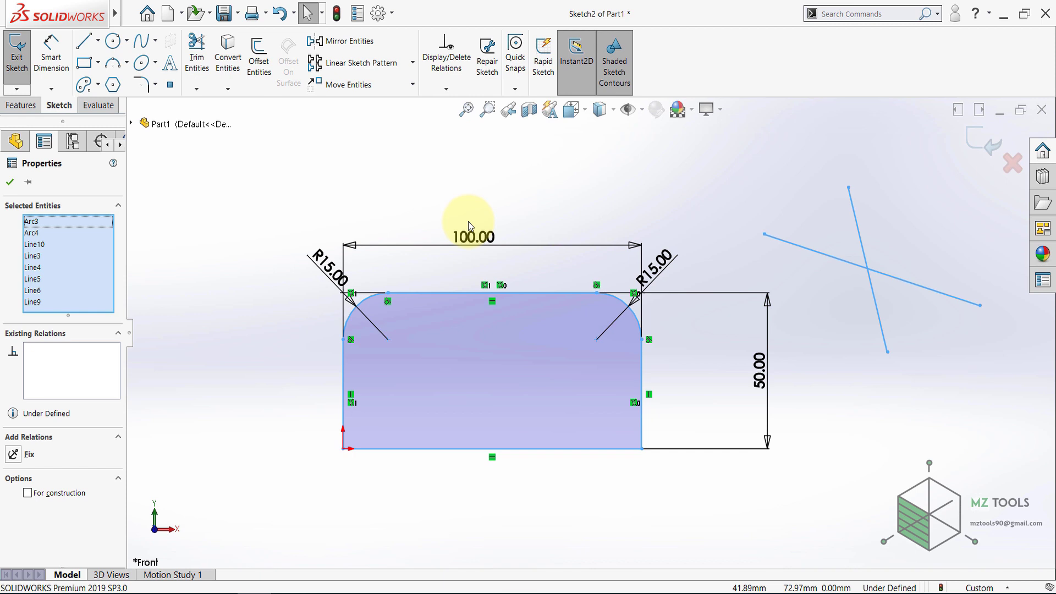
{"action": "key", "text": "Delete"}
{"action": "left_click", "coordinate": [500, 306]}
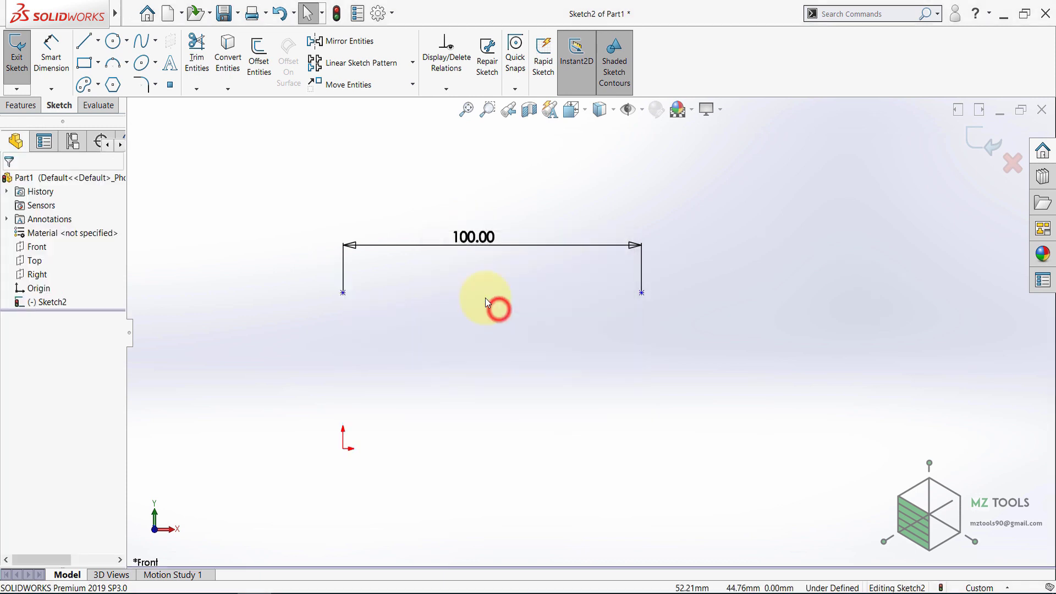
{"action": "left_click", "coordinate": [292, 161]}
{"action": "left_click_drag", "start_coordinate": [743, 222], "coordinate": [266, 330]}
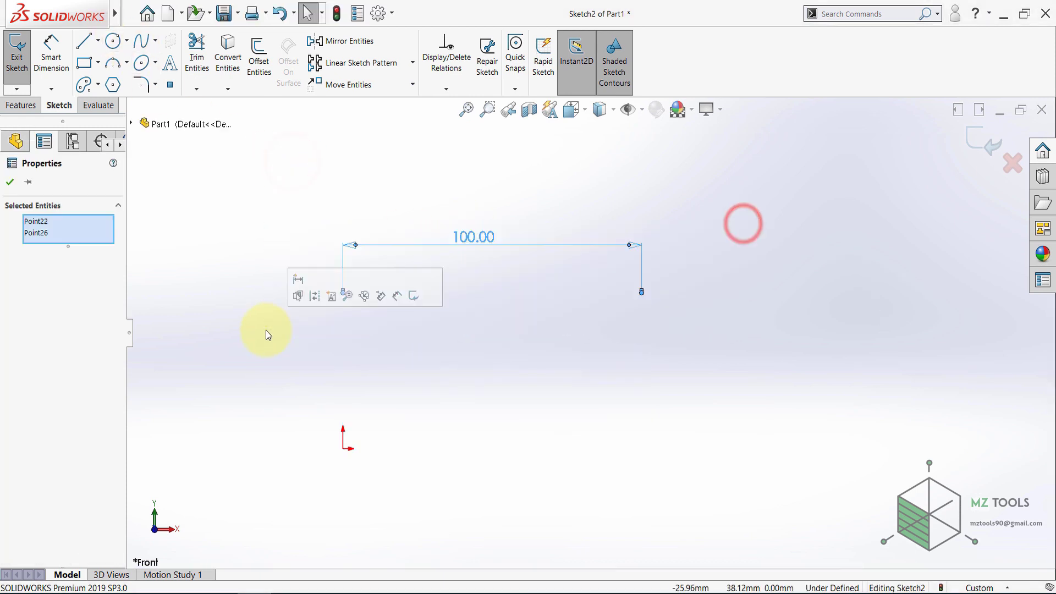
{"action": "key", "text": "Delete"}
Step: Sketch a corner rectangle about 65 mm wide, starting at the origin and extending up and to the right
{"action": "left_click", "coordinate": [85, 63]}
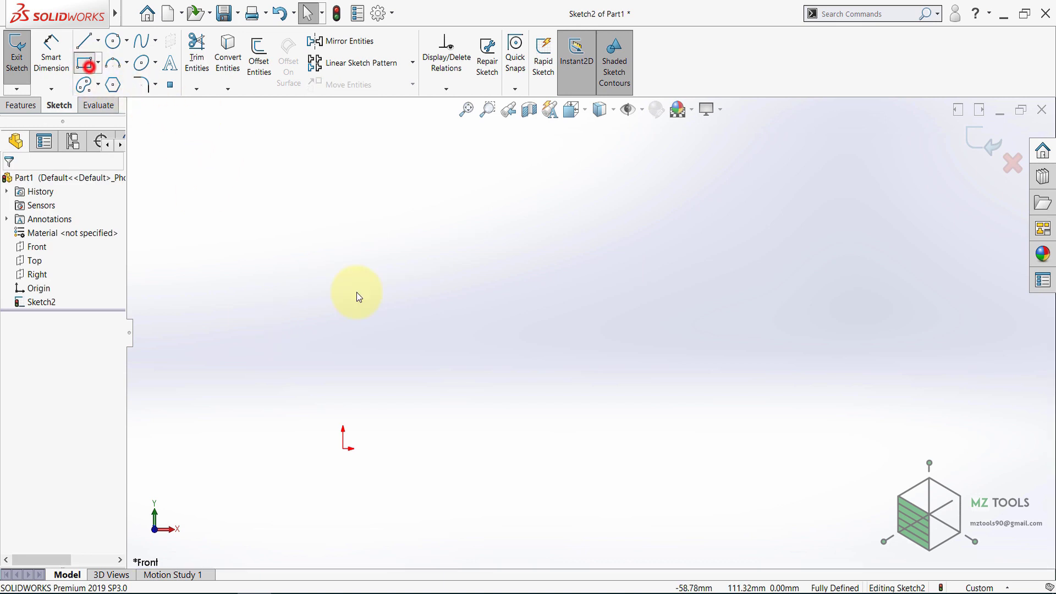
{"action": "left_click", "coordinate": [343, 448]}
{"action": "left_click", "coordinate": [537, 276]}
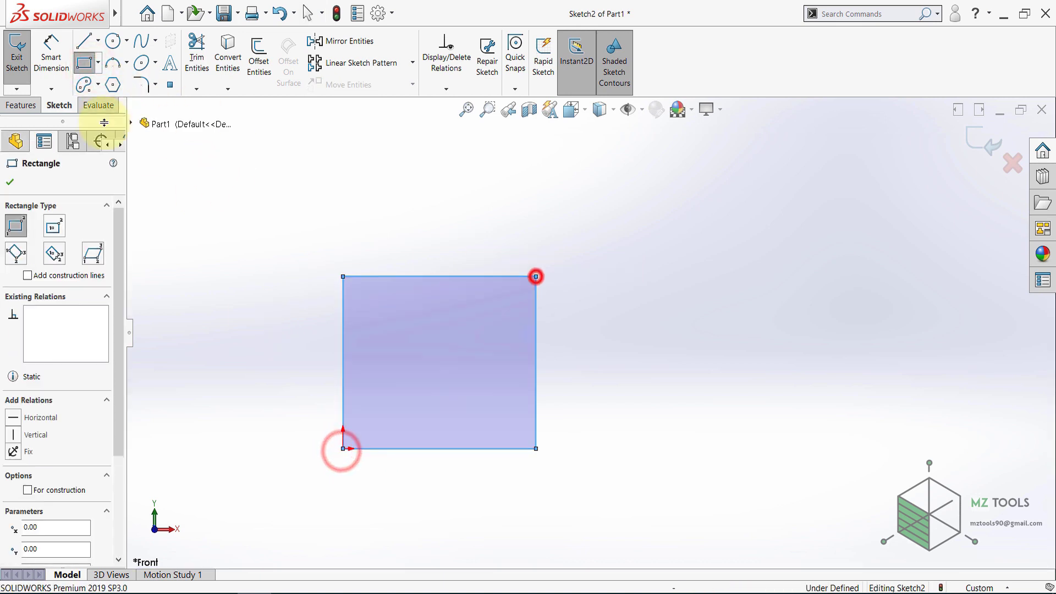
Step: Dimension the rectangle's top edge with Smart Dimension and set it to 100 mm
{"action": "left_click", "coordinate": [43, 59]}
{"action": "left_click", "coordinate": [469, 284]}
{"action": "left_click", "coordinate": [464, 277]}
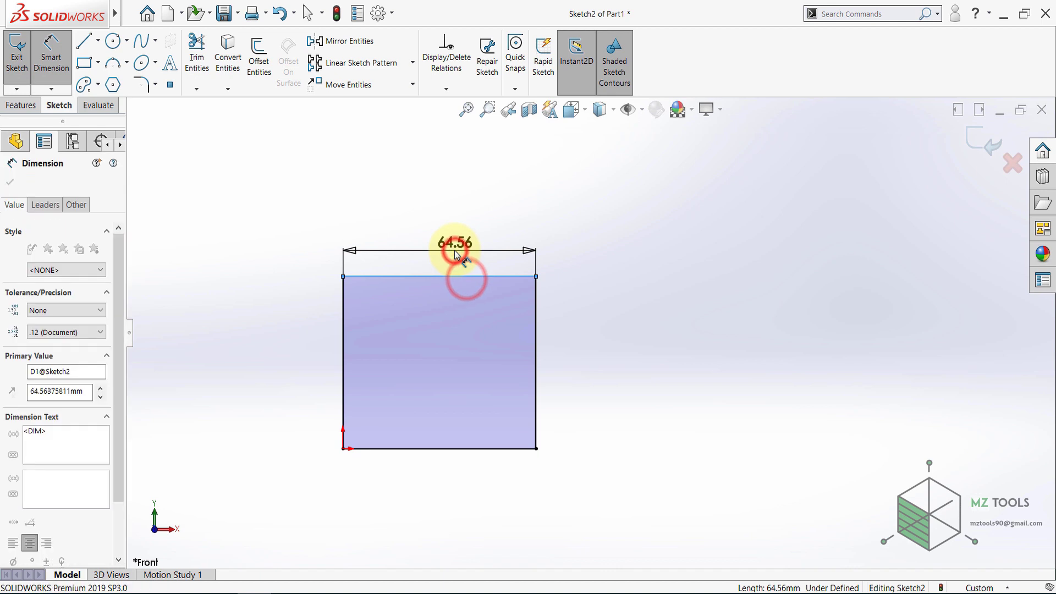
{"action": "type", "text": "100"}
{"action": "key", "text": "Return"}
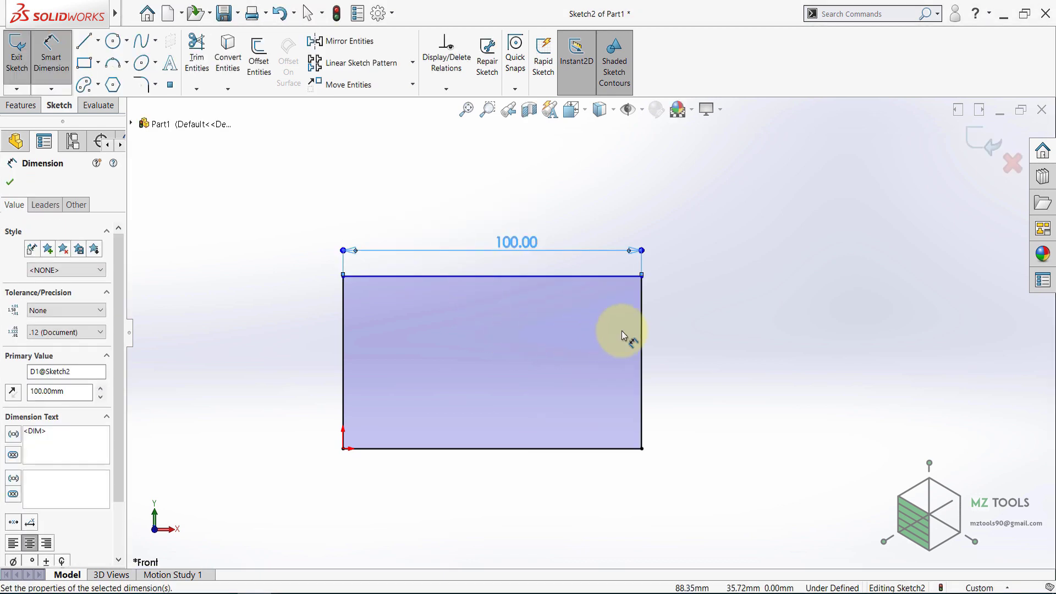
Step: Dimension the rectangle's right edge, set it to 50 mm and leave Smart Dimension
{"action": "left_click", "coordinate": [641, 329]}
{"action": "left_click", "coordinate": [781, 357]}
{"action": "type", "text": "50"}
{"action": "key", "text": "Return"}
{"action": "key", "text": "Escape"}
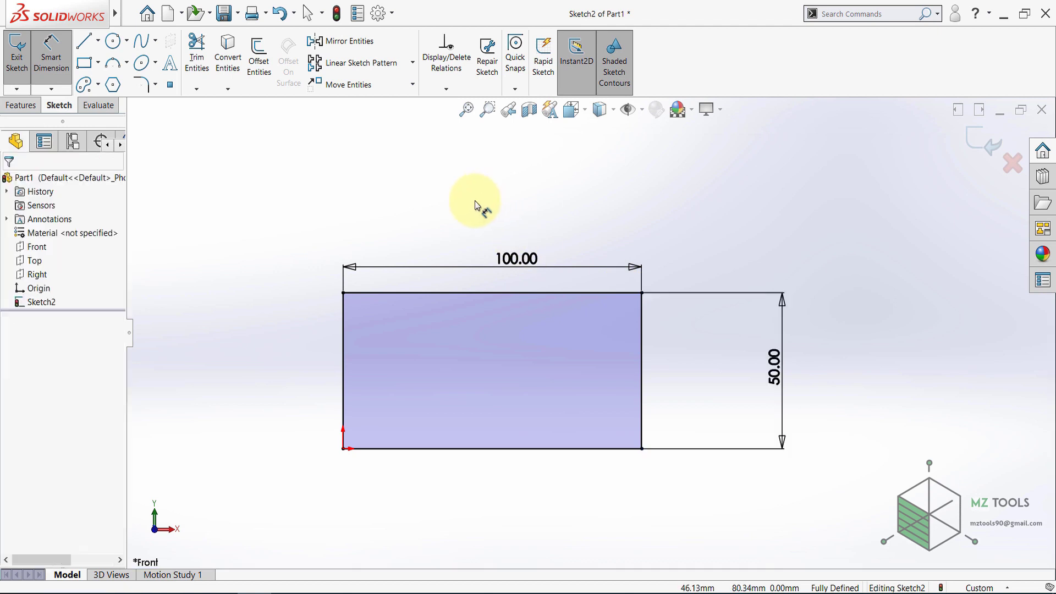
Step: Add a 10 mm equal-distance sketch chamfer to the rectangle's upper right corner by picking its vertex
{"action": "left_click", "coordinate": [157, 86]}
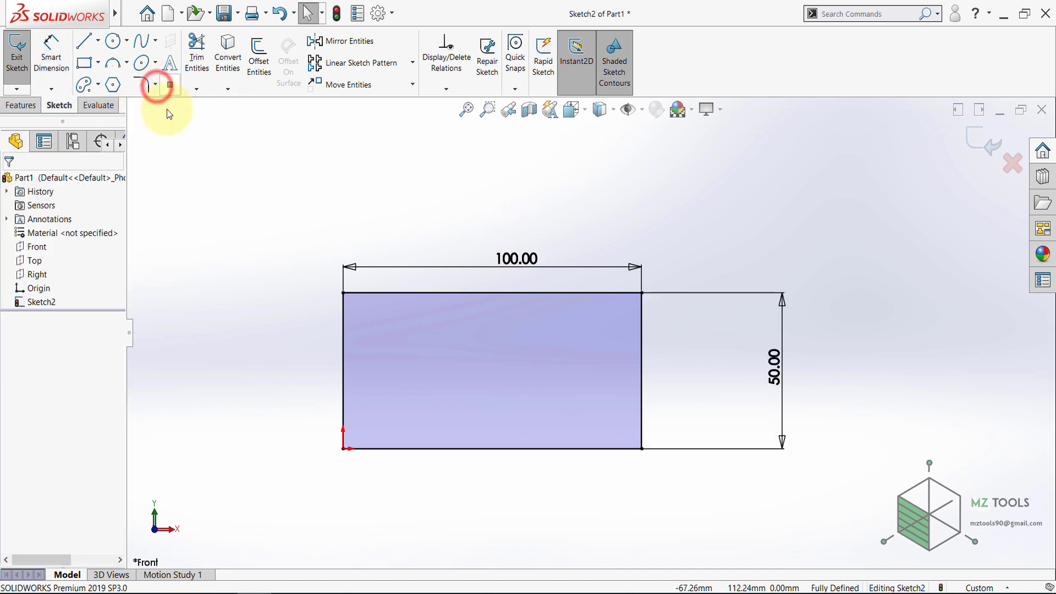
{"action": "left_click", "coordinate": [156, 87]}
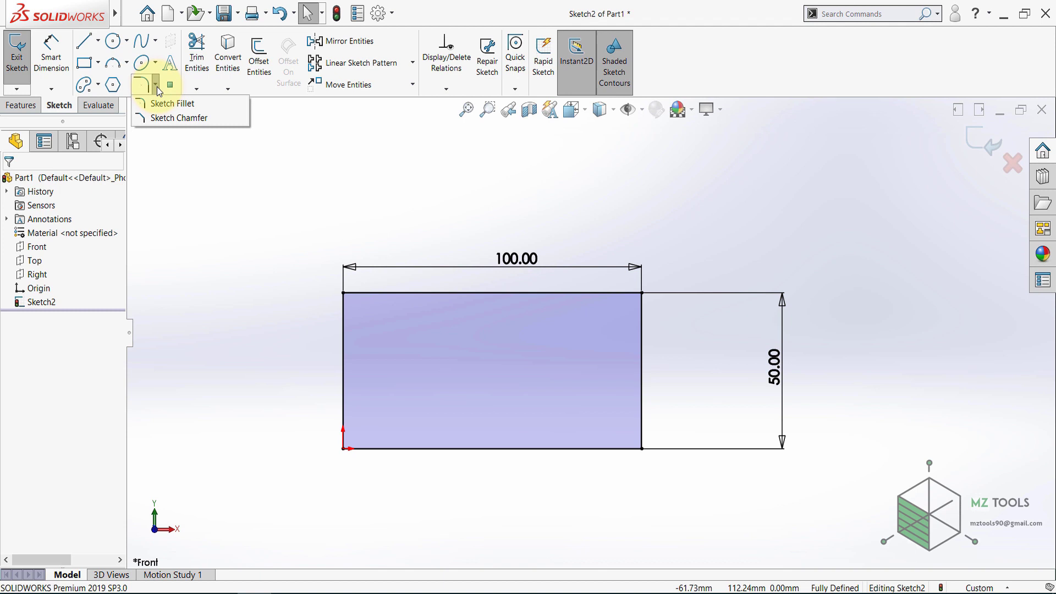
{"action": "left_click", "coordinate": [156, 121]}
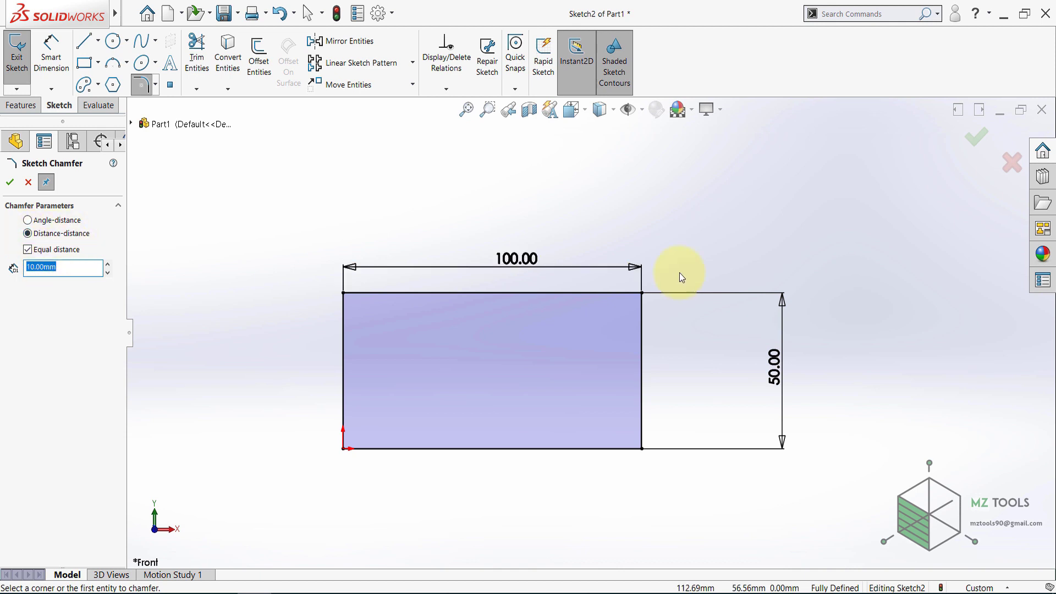
{"action": "left_click", "coordinate": [642, 294]}
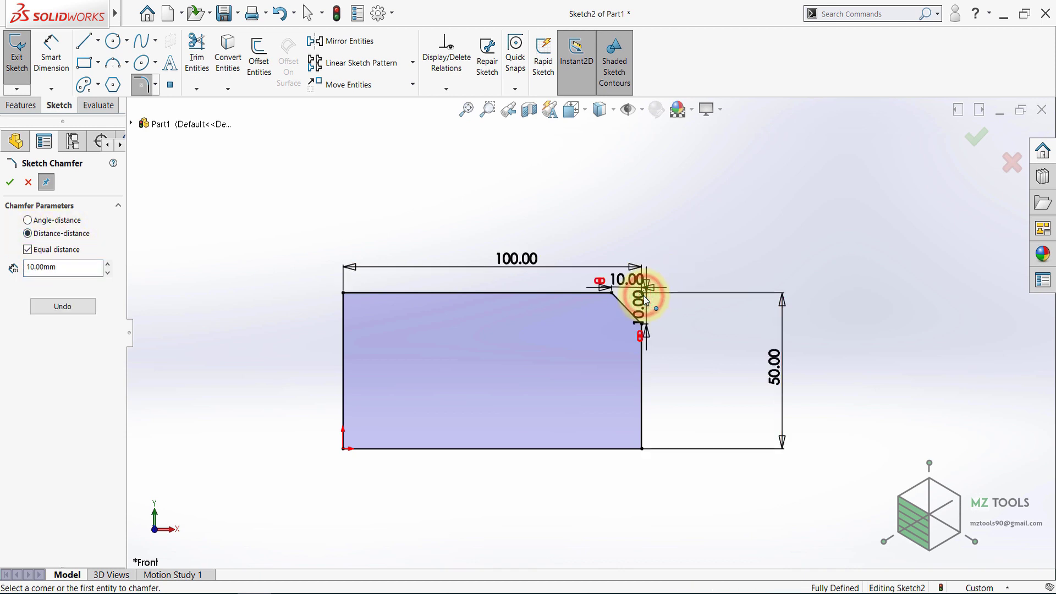
{"action": "scroll", "coordinate": [630, 318], "scroll_direction": "down", "scroll_amount": 3}
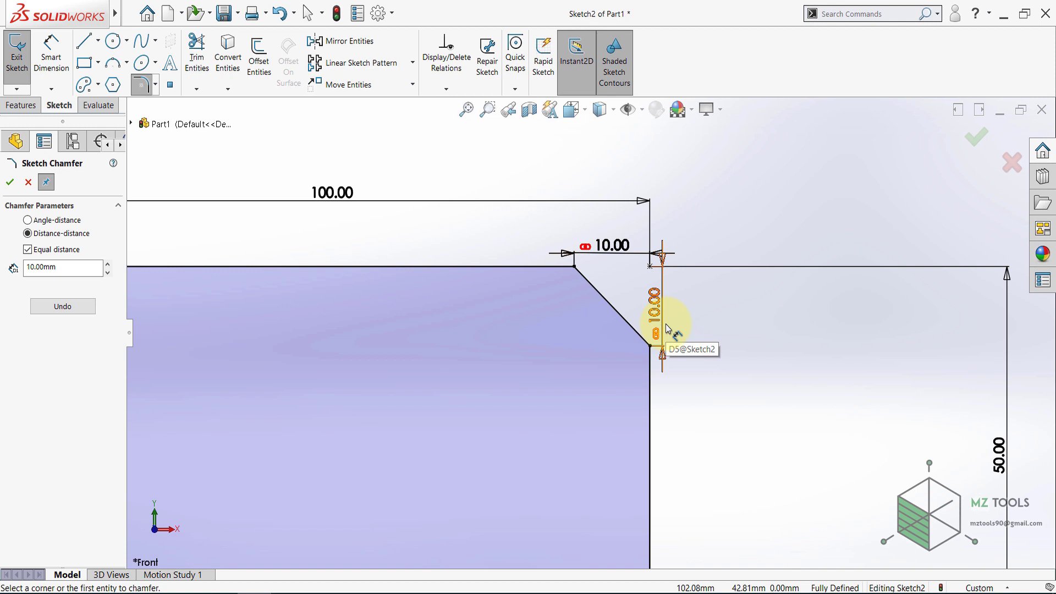
{"action": "scroll", "coordinate": [668, 329], "scroll_direction": "up", "scroll_amount": 3}
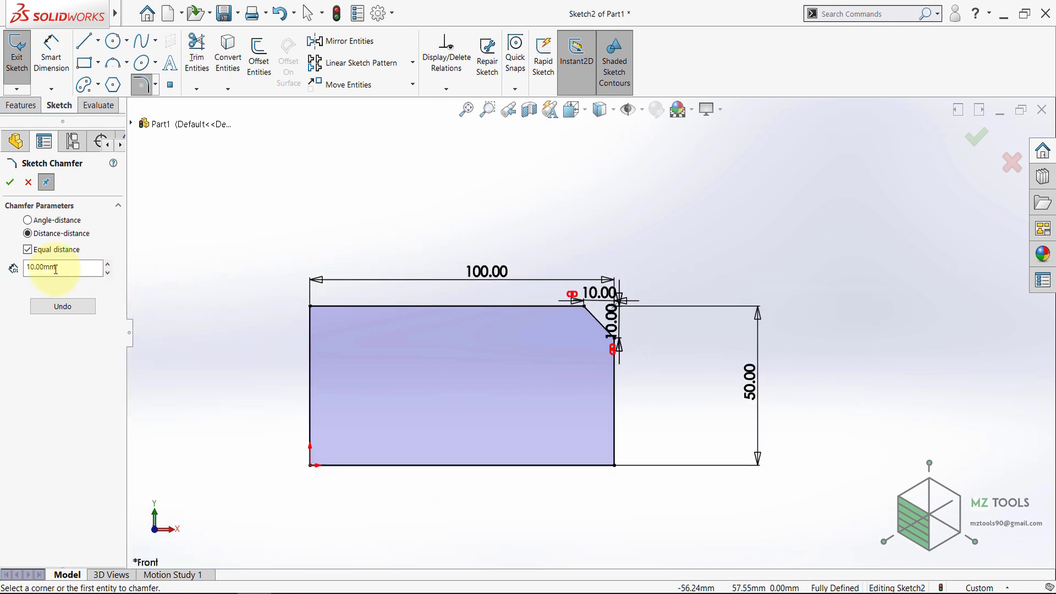
Step: Chamfer the upper left corner with unequal distances of 20 mm along the top edge and 10 mm along the left edge
{"action": "left_click", "coordinate": [28, 251]}
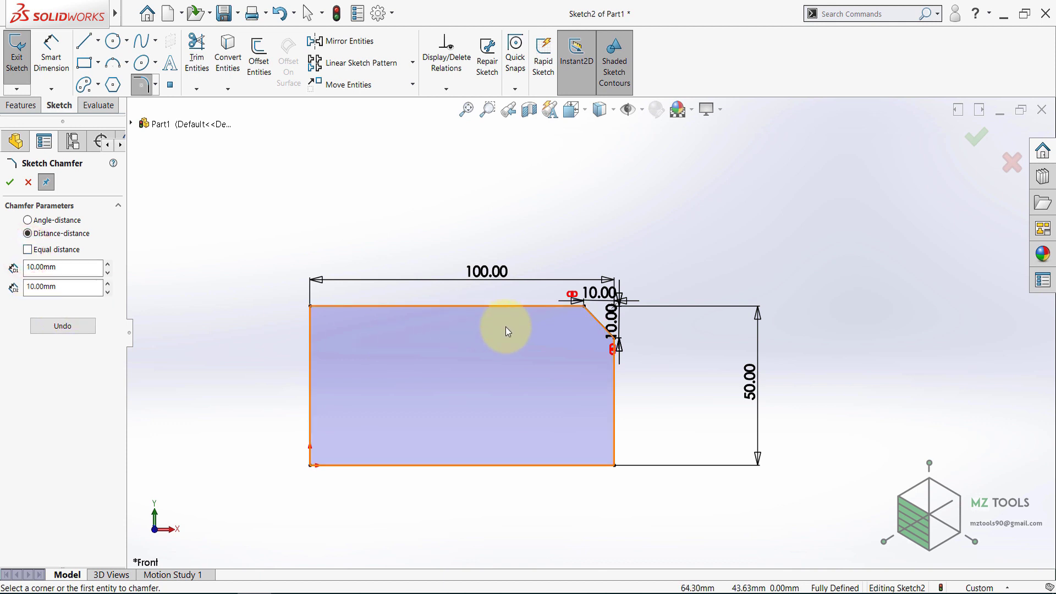
{"action": "left_click", "coordinate": [89, 274]}
{"action": "type", "text": "2"}
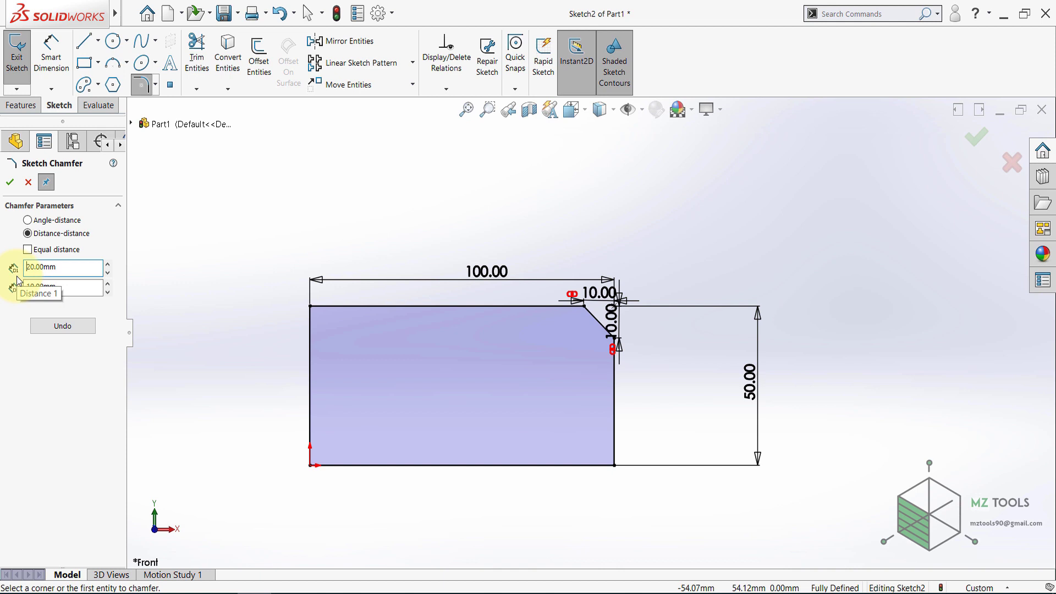
{"action": "left_click", "coordinate": [338, 305]}
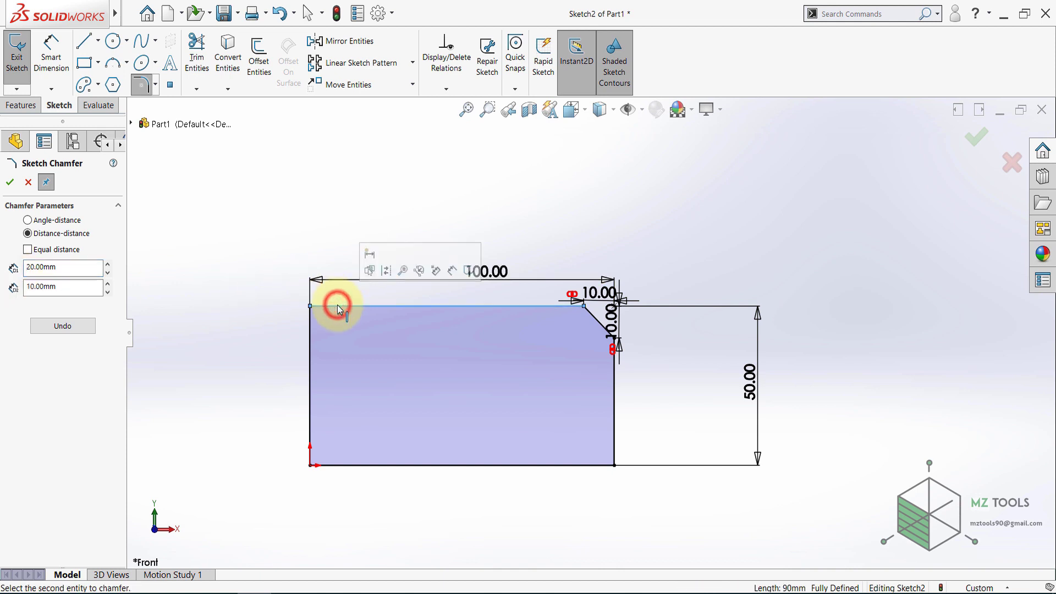
{"action": "left_click", "coordinate": [309, 329]}
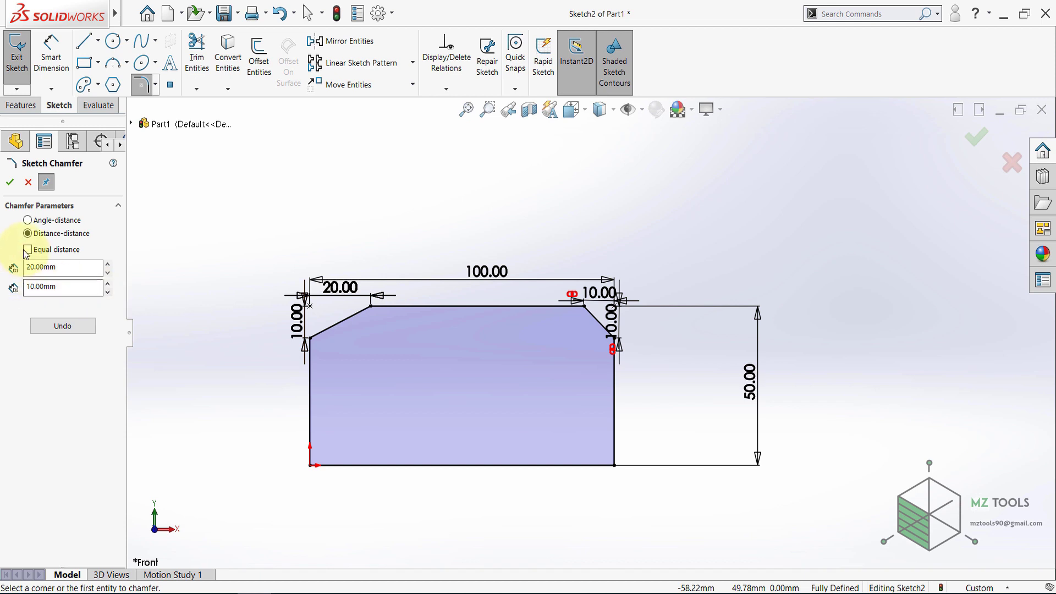
Step: Add an angle-distance chamfer of 20 mm and 45° to the lower left corner and finish the chamfer command
{"action": "left_click", "coordinate": [29, 221]}
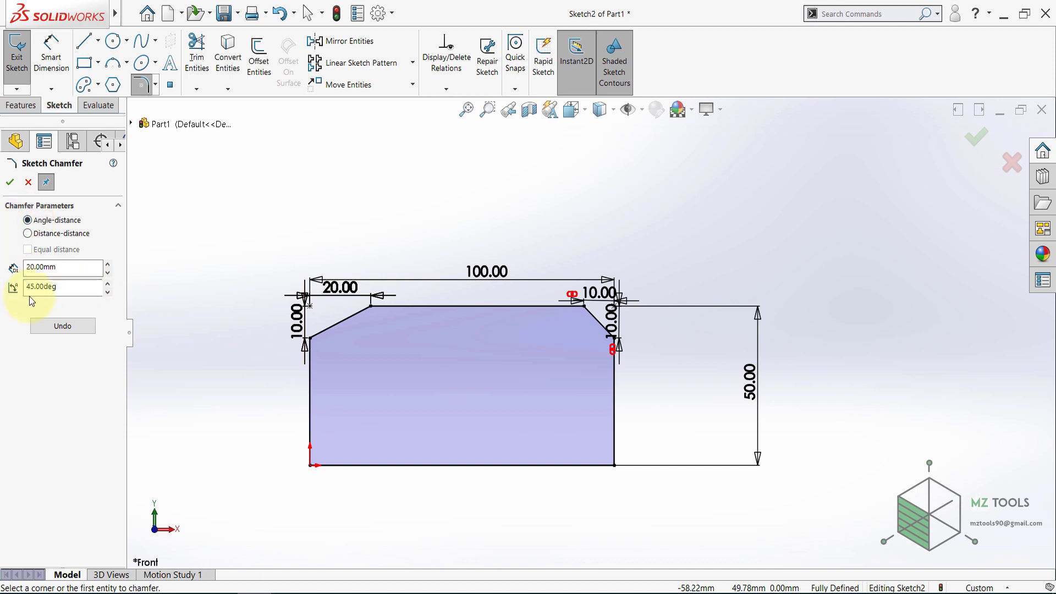
{"action": "left_click", "coordinate": [65, 269]}
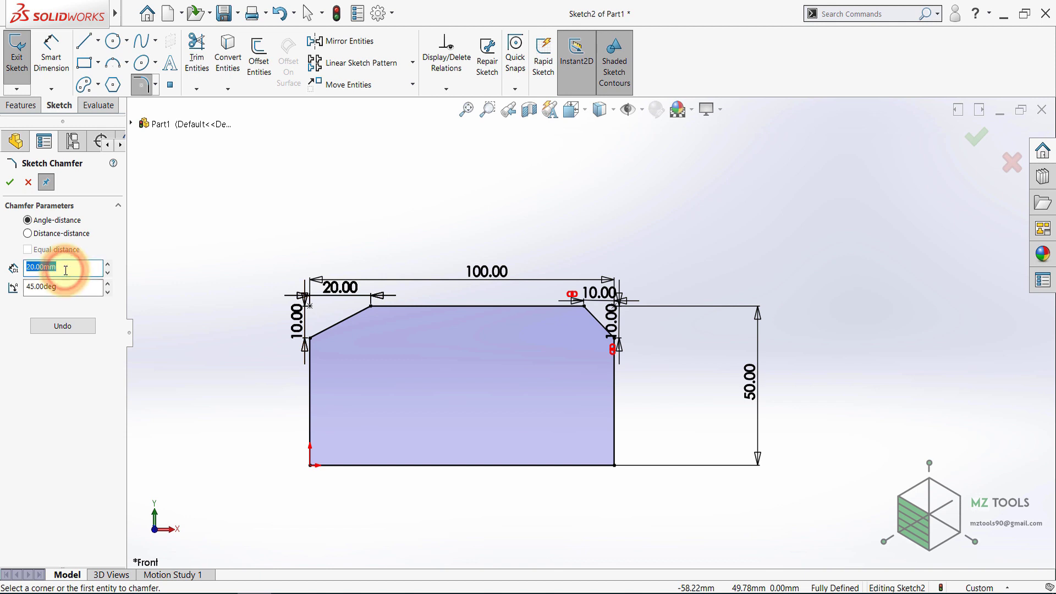
{"action": "left_click", "coordinate": [70, 288]}
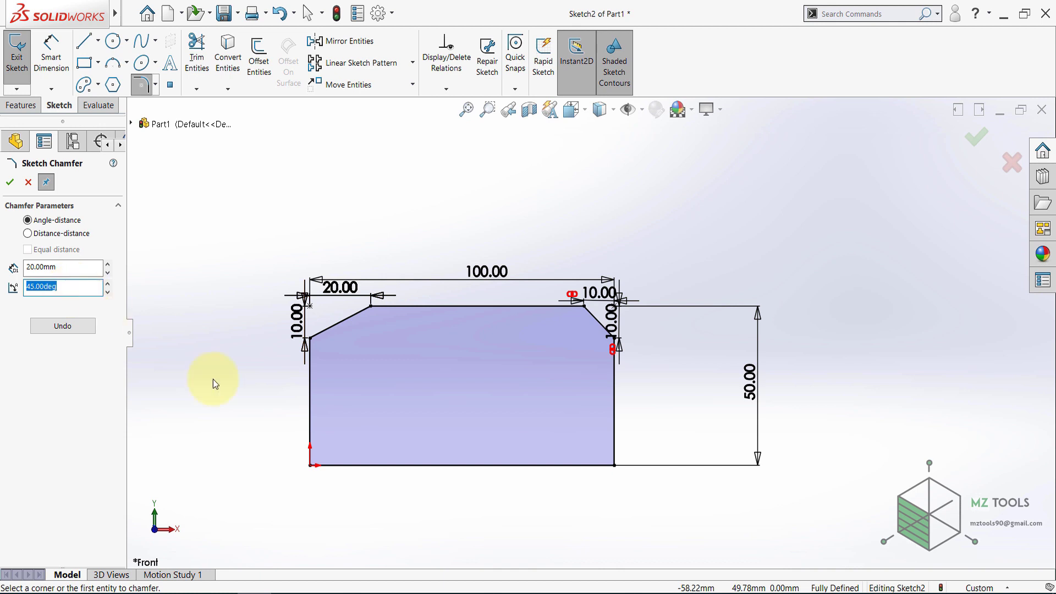
{"action": "left_click", "coordinate": [311, 465]}
{"action": "scroll", "coordinate": [325, 445], "scroll_direction": "up", "scroll_amount": 3}
{"action": "left_click", "coordinate": [326, 408]}
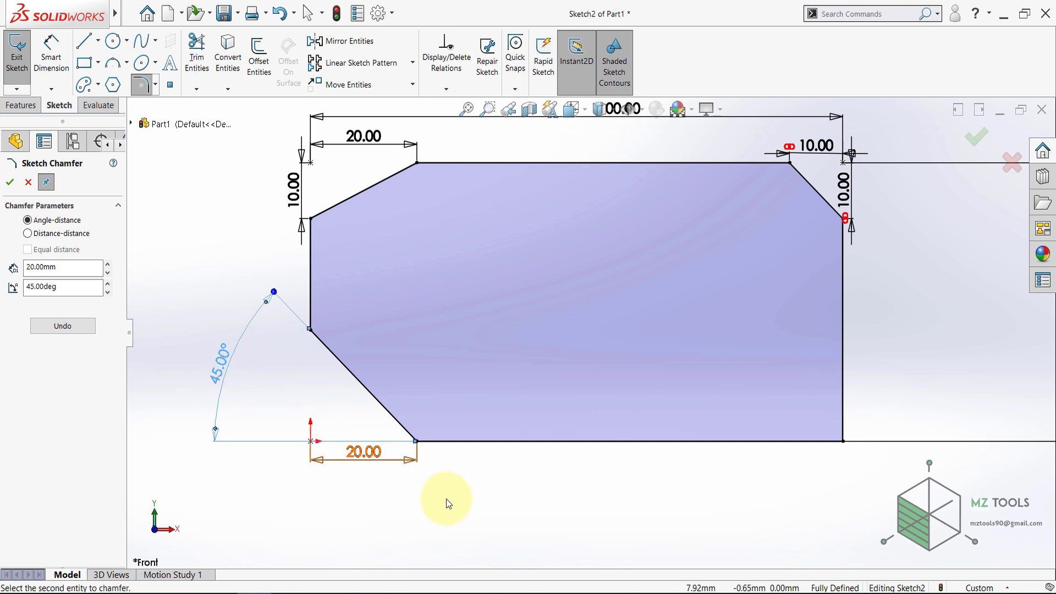
{"action": "left_click", "coordinate": [9, 183]}
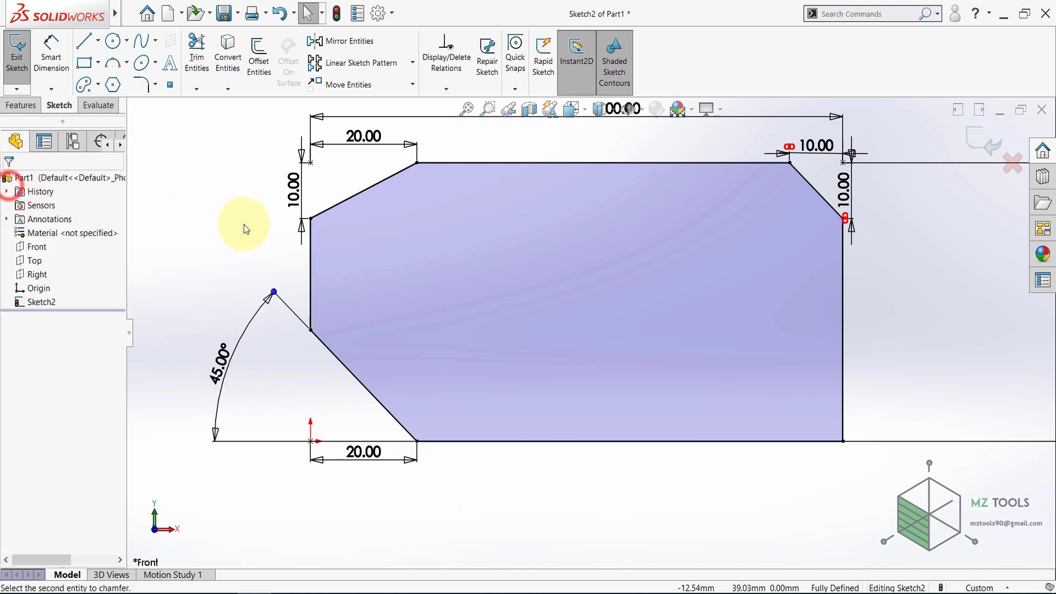
Step: Add an angle-distance chamfer of 20 mm and 30° to the lower right corner, bottom edge first, and move its angle dimension outward
{"action": "left_click", "coordinate": [157, 86]}
{"action": "left_click", "coordinate": [168, 118]}
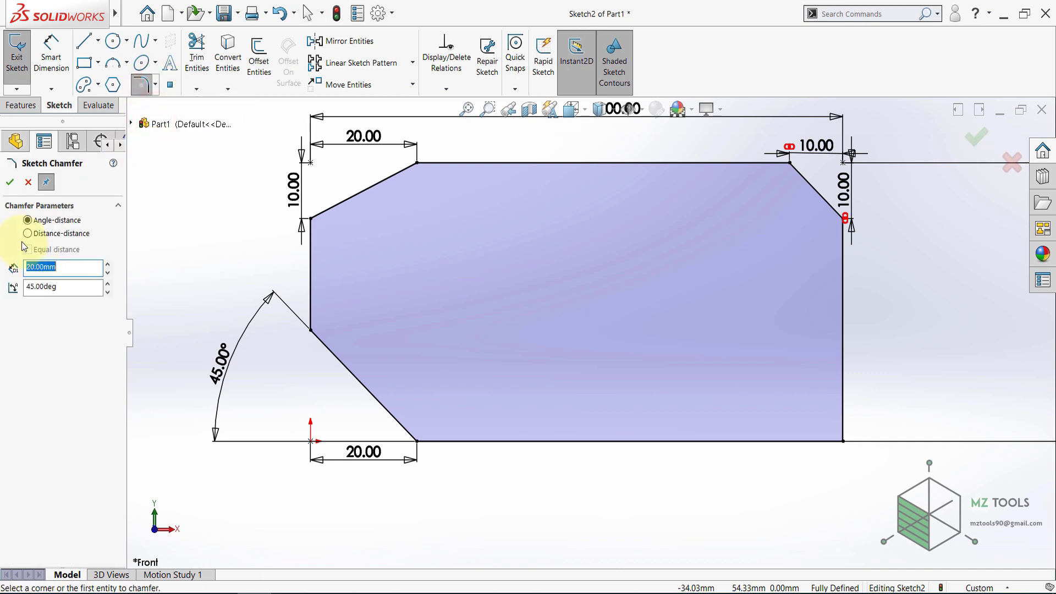
{"action": "left_click", "coordinate": [66, 287]}
{"action": "type", "text": "30"}
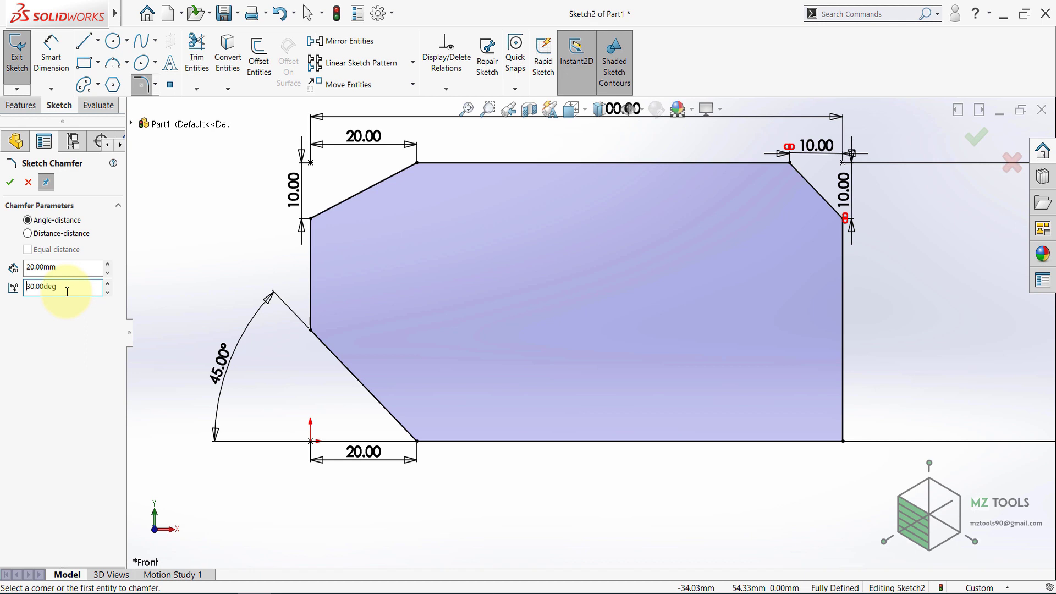
{"action": "left_click", "coordinate": [813, 441]}
{"action": "left_click", "coordinate": [844, 361]}
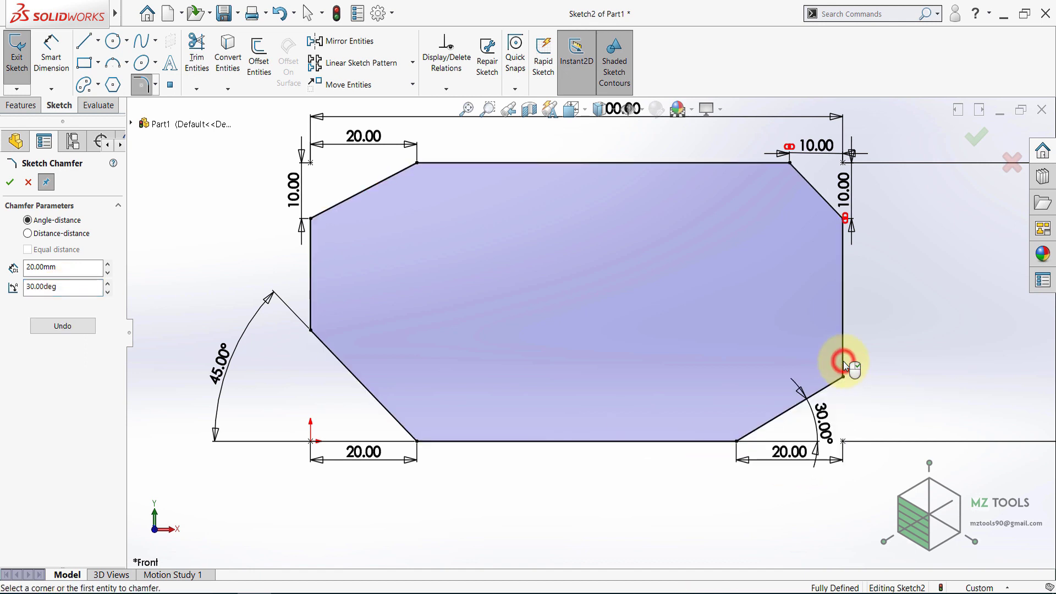
{"action": "left_click", "coordinate": [827, 432]}
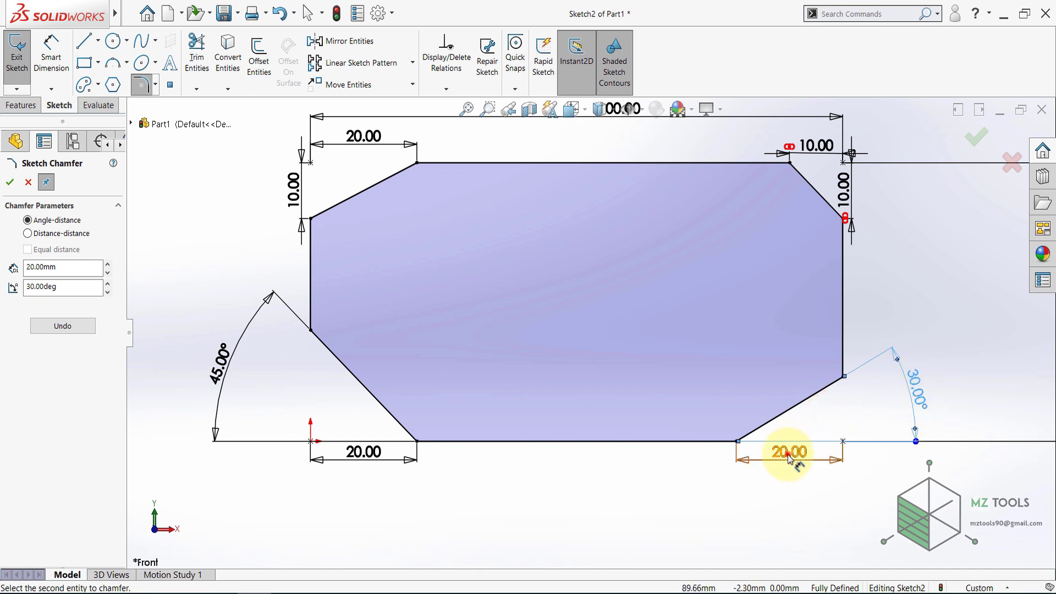
Step: Move the lower right chamfer's 20 mm distance dimension further below the bottom edge and fit the whole sketch in view
{"action": "left_click_drag", "start_coordinate": [788, 454], "coordinate": [792, 487]}
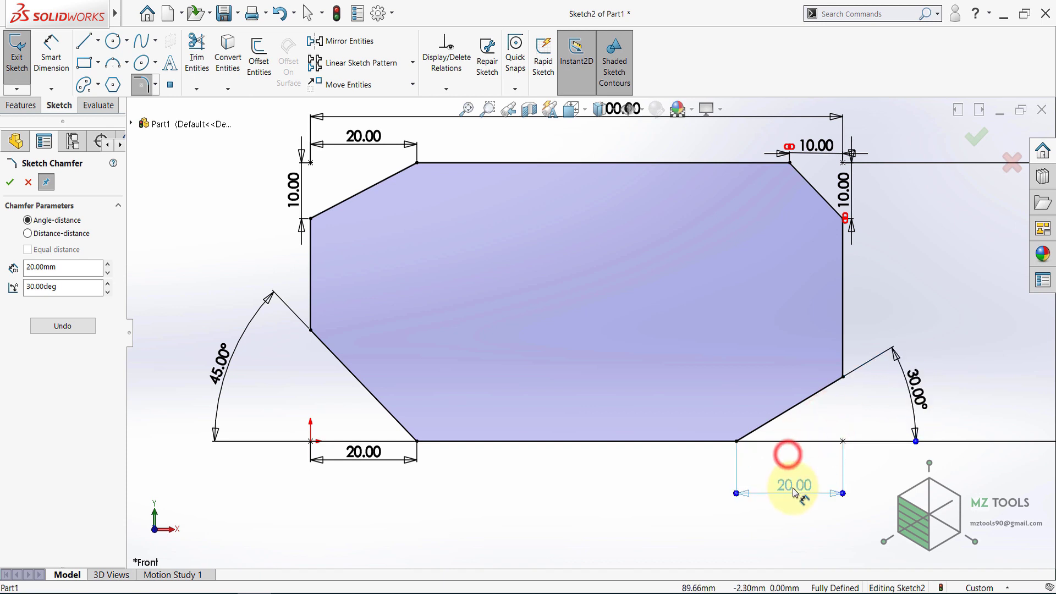
{"action": "left_click", "coordinate": [472, 111]}
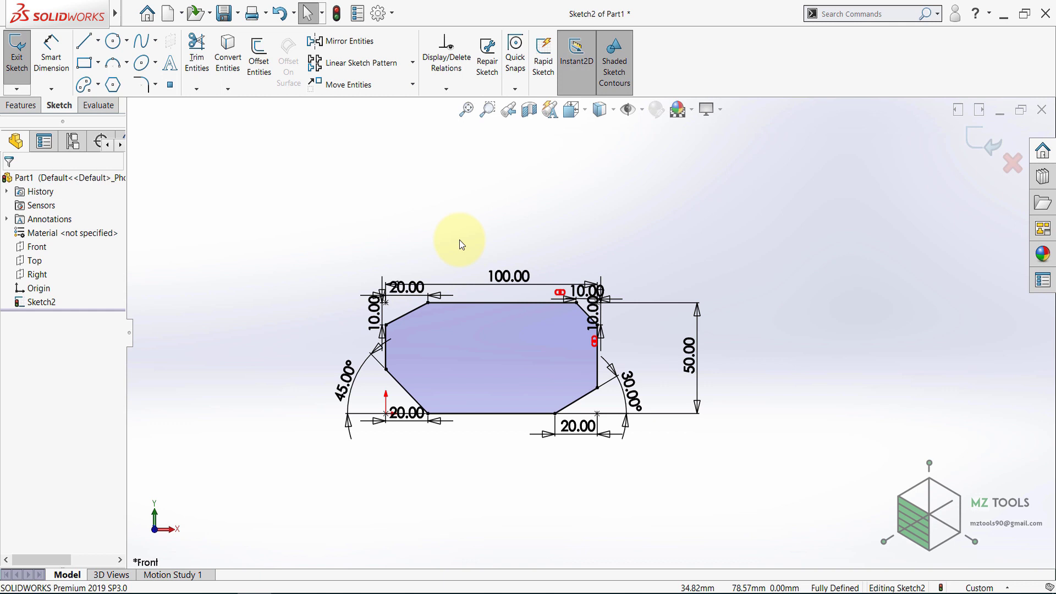
Step: Delete all the geometry and dimensions in the sketch
{"action": "left_click", "coordinate": [459, 240]}
{"action": "key", "text": "ctrl+a"}
{"action": "key", "text": "Delete"}
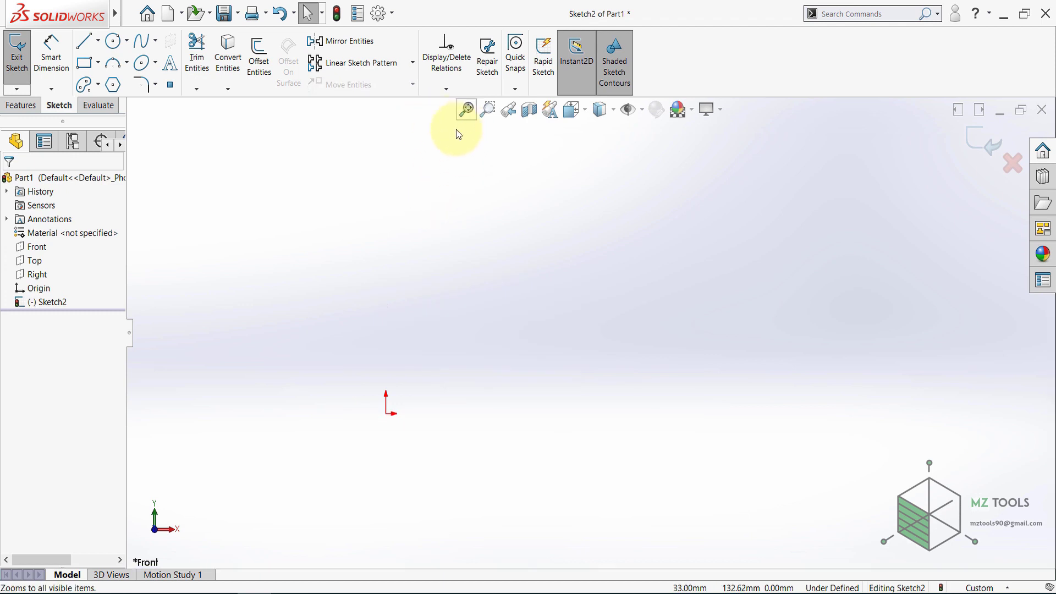
Step: Sketch a horizontal line about 87 mm long starting at the origin
{"action": "left_click", "coordinate": [85, 42]}
{"action": "left_click_drag", "start_coordinate": [387, 413], "coordinate": [570, 413]}
{"action": "key", "text": "Escape"}
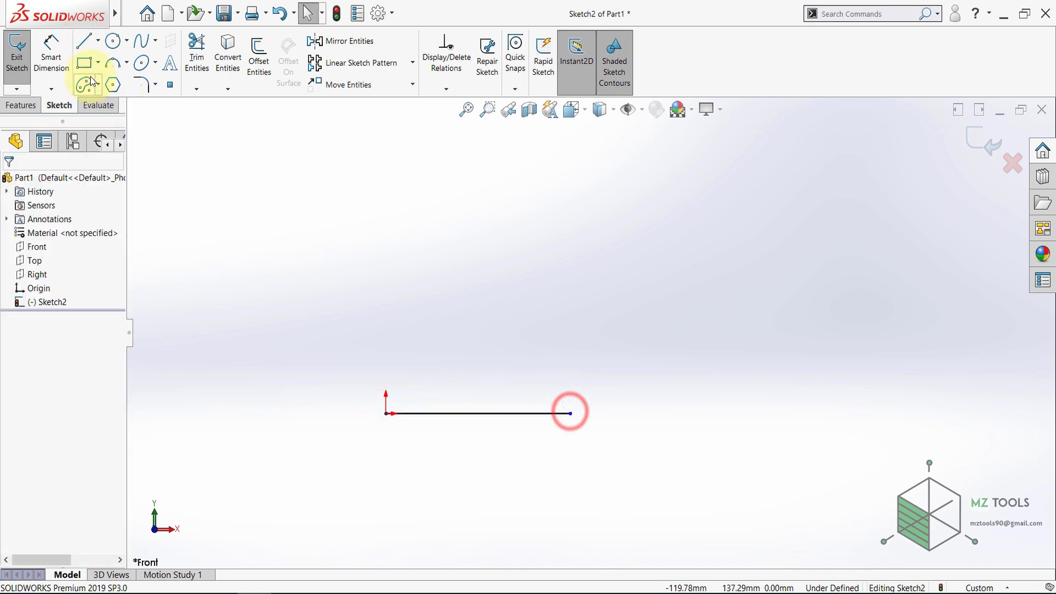
Step: Dimension the horizontal line to 100 mm, with the dimension placed below it
{"action": "left_click", "coordinate": [51, 52]}
{"action": "left_click", "coordinate": [517, 413]}
{"action": "left_click", "coordinate": [506, 455]}
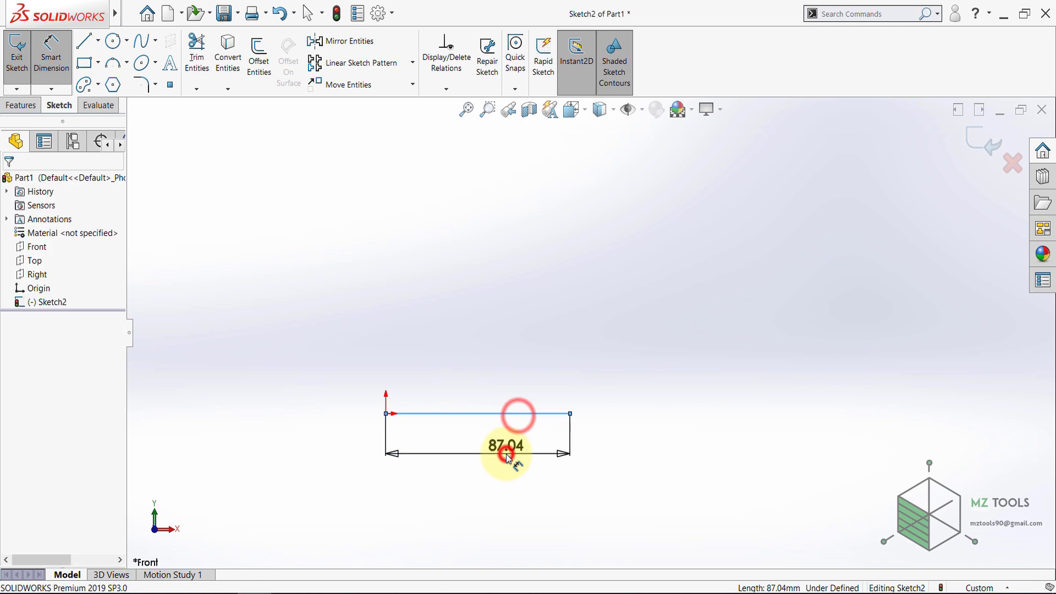
{"action": "type", "text": "100"}
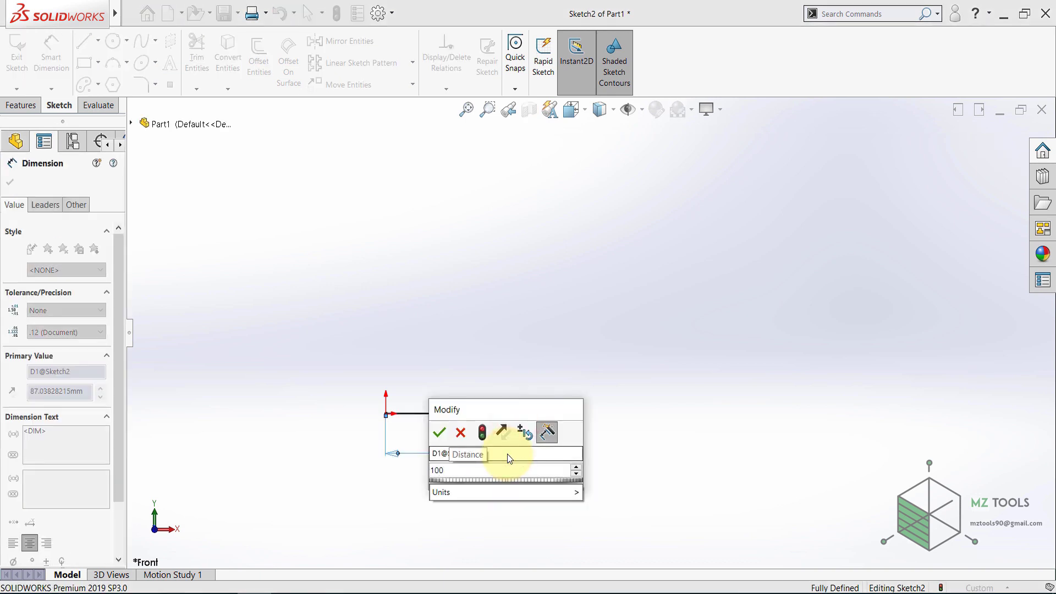
{"action": "key", "text": "Return"}
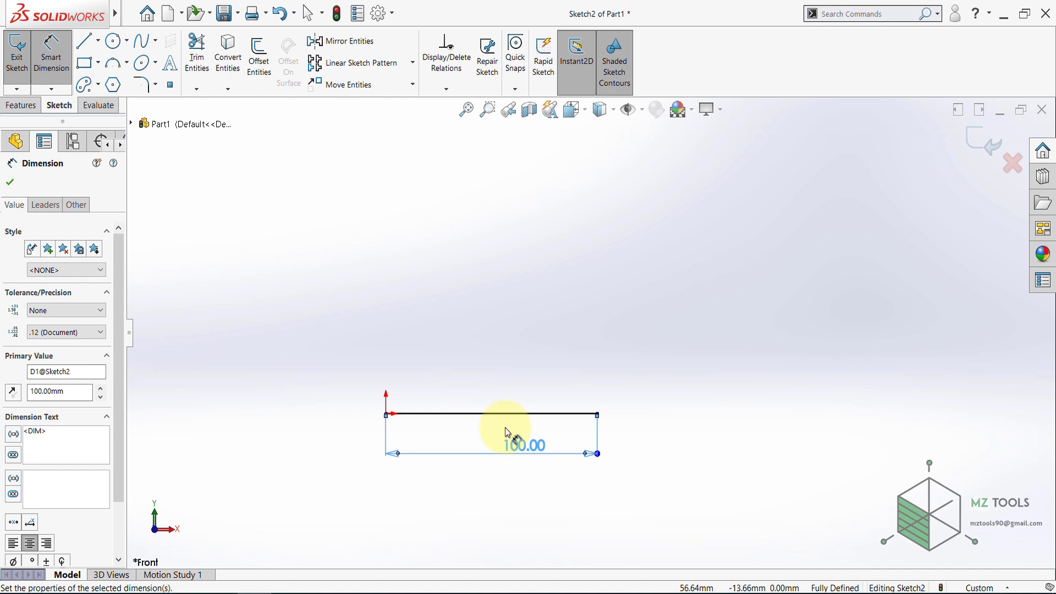
{"action": "left_click", "coordinate": [507, 330]}
{"action": "key", "text": "Escape"}
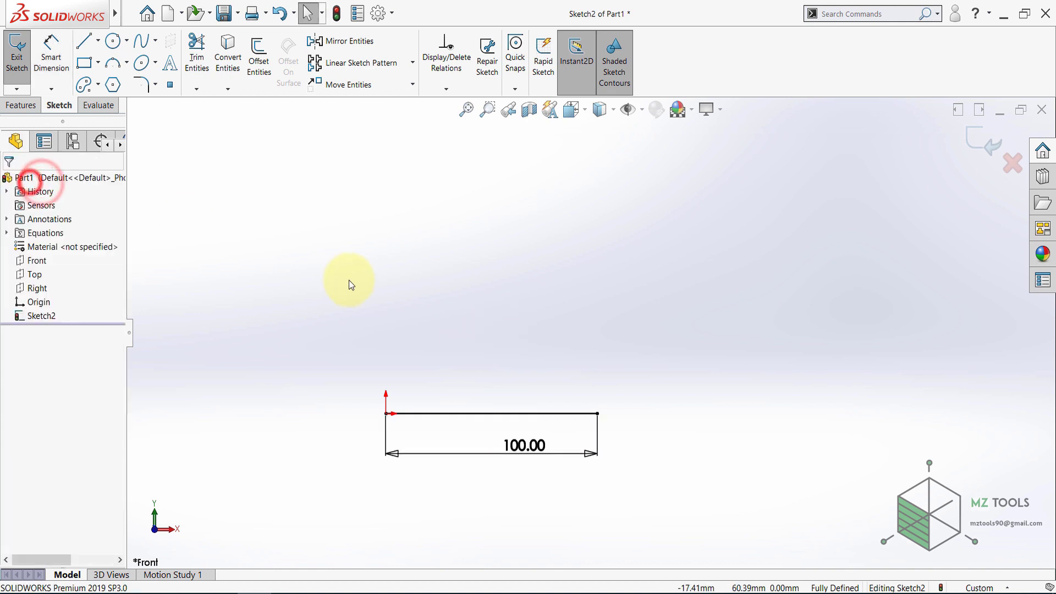
Step: Offset the 100 mm line 20 mm upward, reversing the direction and keeping the offset dimension
{"action": "left_click", "coordinate": [260, 61]}
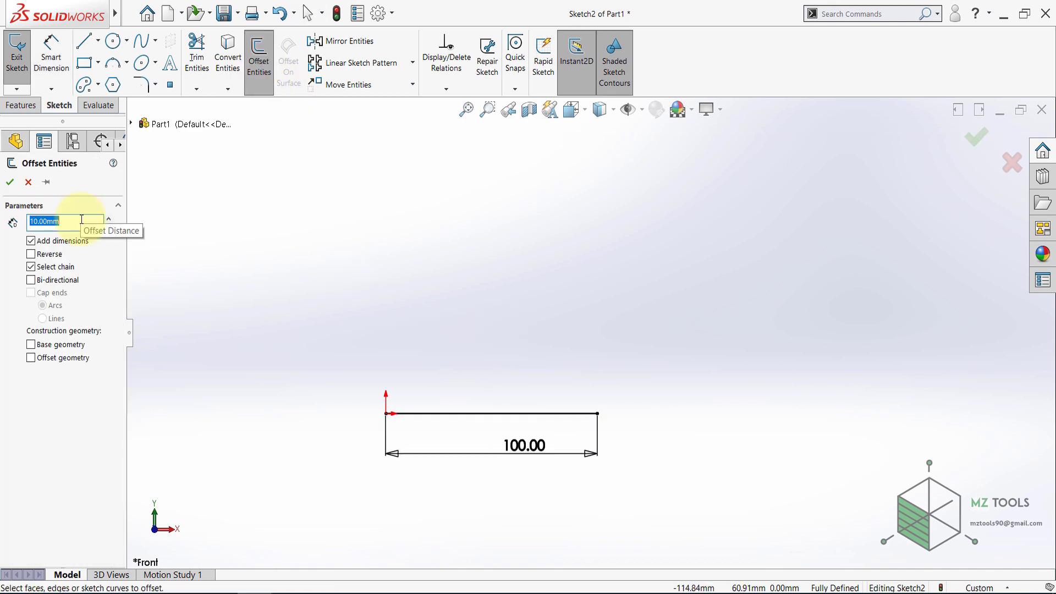
{"action": "left_click", "coordinate": [82, 219]}
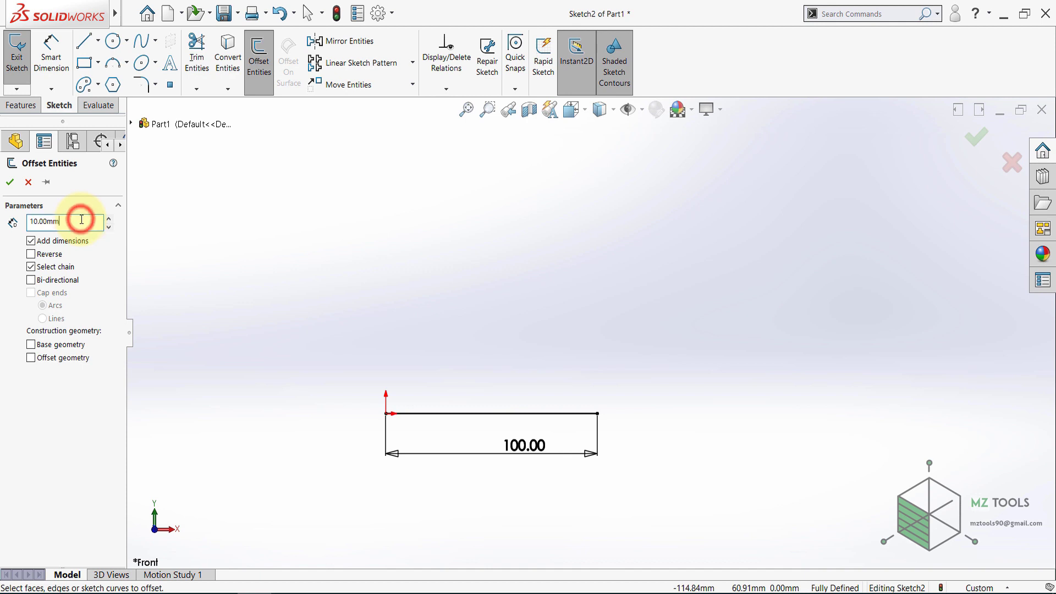
{"action": "type", "text": "20"}
{"action": "triple_click", "coordinate": [81, 220]}
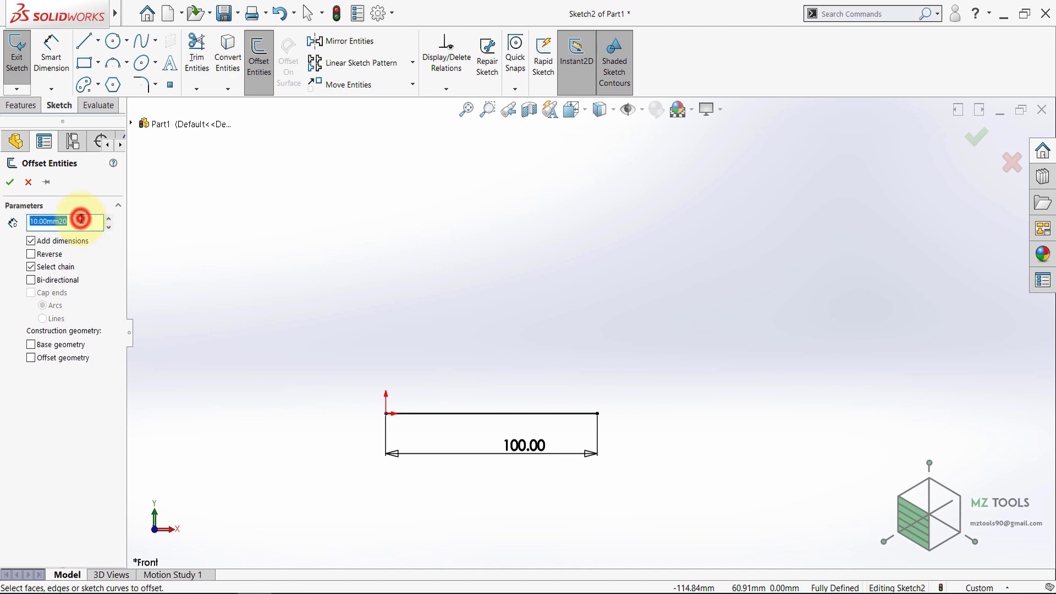
{"action": "type", "text": "20"}
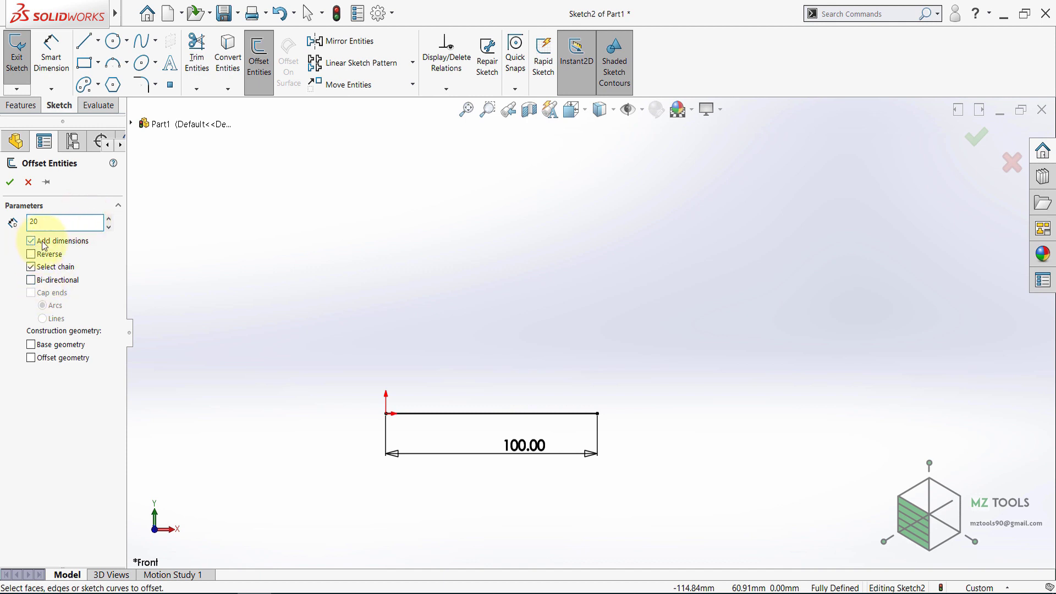
{"action": "left_click", "coordinate": [469, 416]}
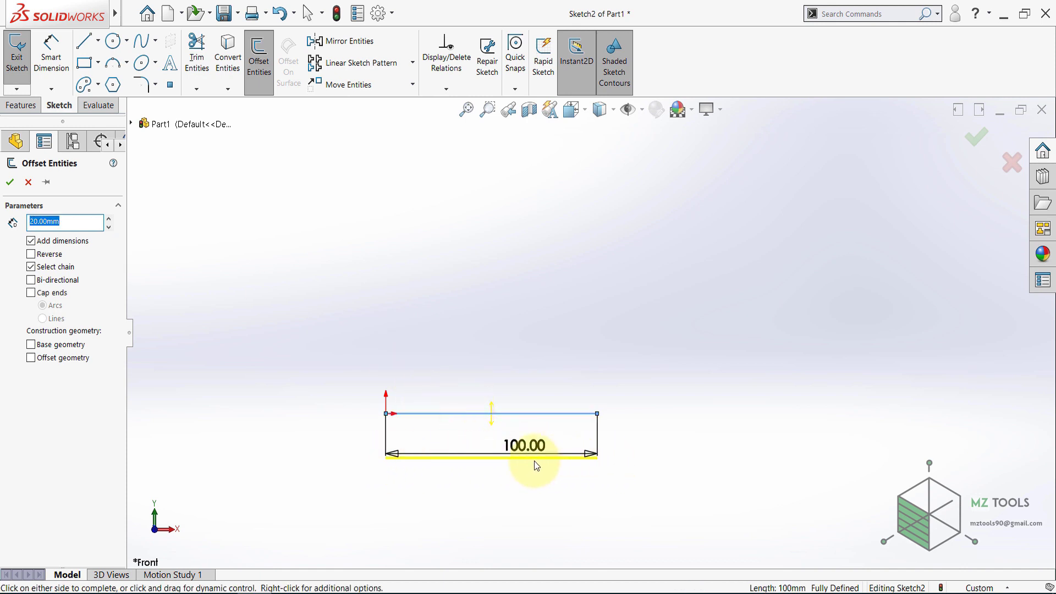
{"action": "left_click", "coordinate": [32, 255]}
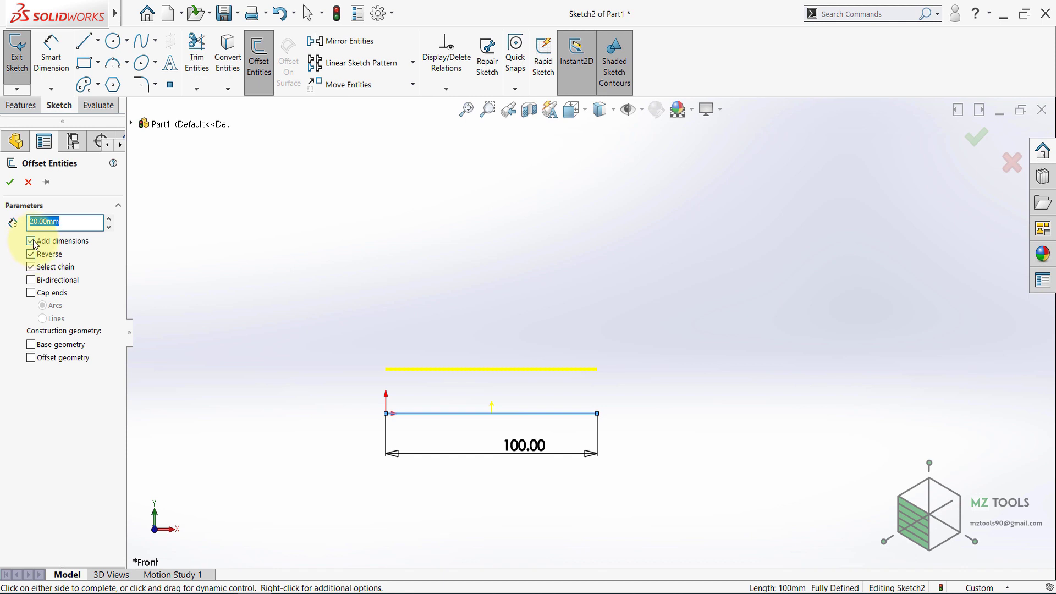
{"action": "left_click", "coordinate": [10, 182]}
Step: Move the 20 mm offset dimension further out beyond the left ends of the two lines
{"action": "left_click", "coordinate": [321, 268]}
{"action": "mouse_move", "coordinate": [483, 358]}
{"action": "left_mouse_down"}
{"action": "mouse_move", "coordinate": [245, 302]}
{"action": "mouse_move", "coordinate": [247, 317]}
{"action": "left_mouse_up"}
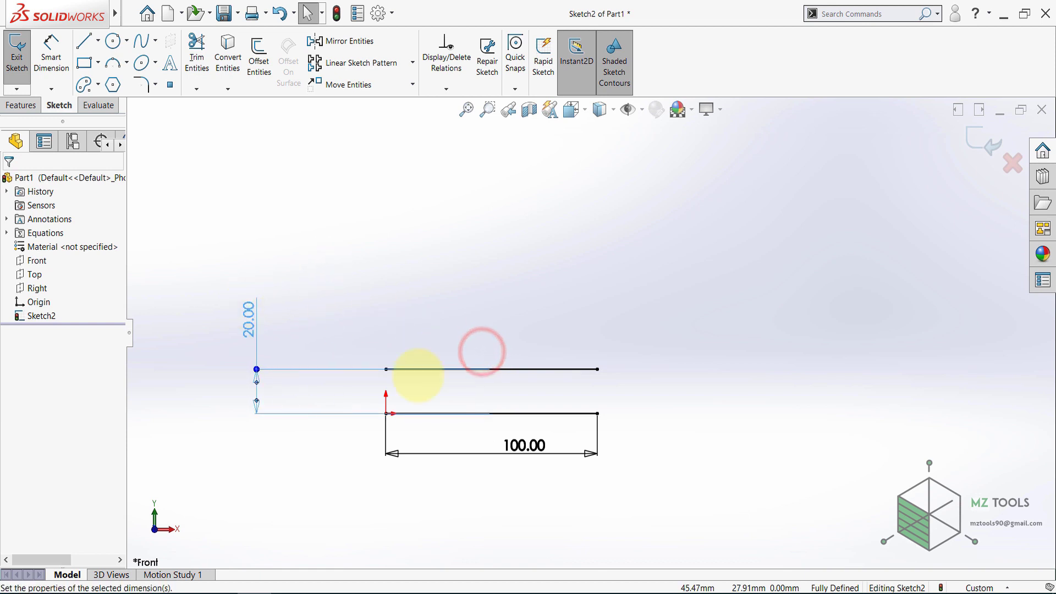
{"action": "left_click", "coordinate": [447, 311]}
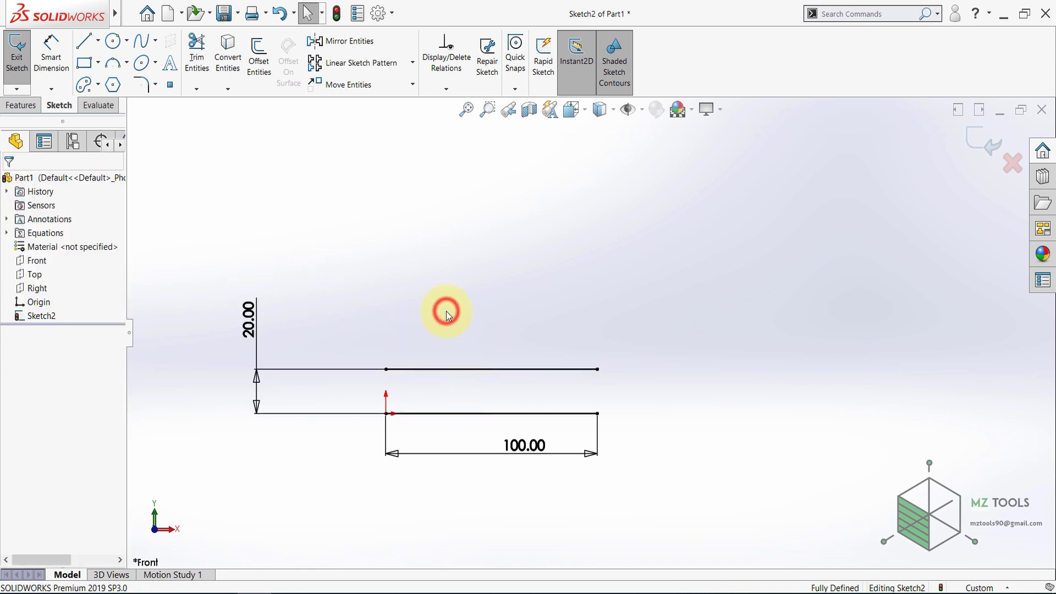
{"action": "left_click", "coordinate": [298, 227]}
Step: Offset the line at the origin 20 mm downward without adding dimensions
{"action": "left_click", "coordinate": [254, 59]}
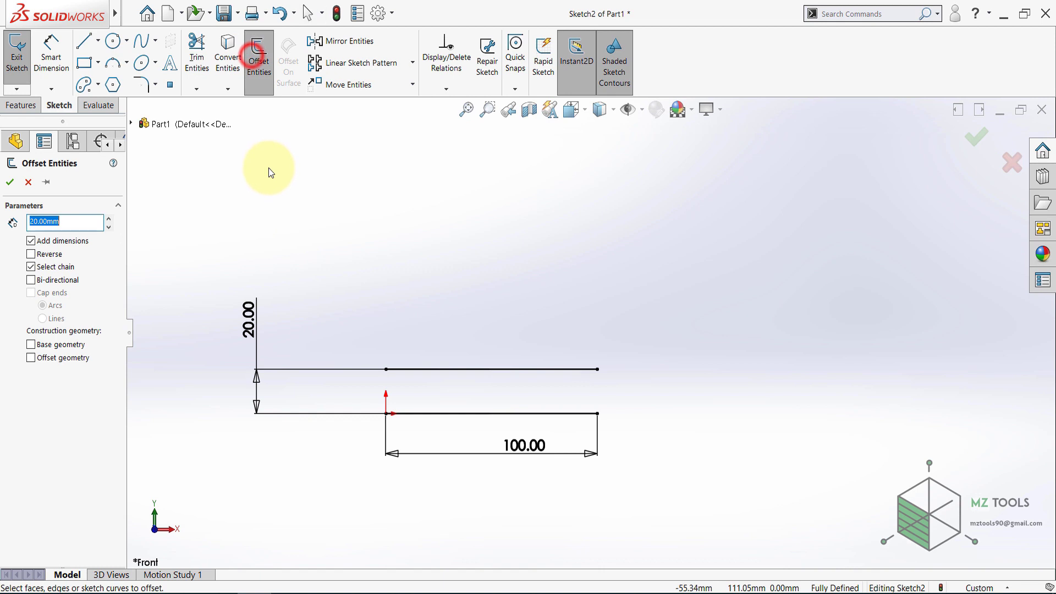
{"action": "left_click", "coordinate": [31, 242]}
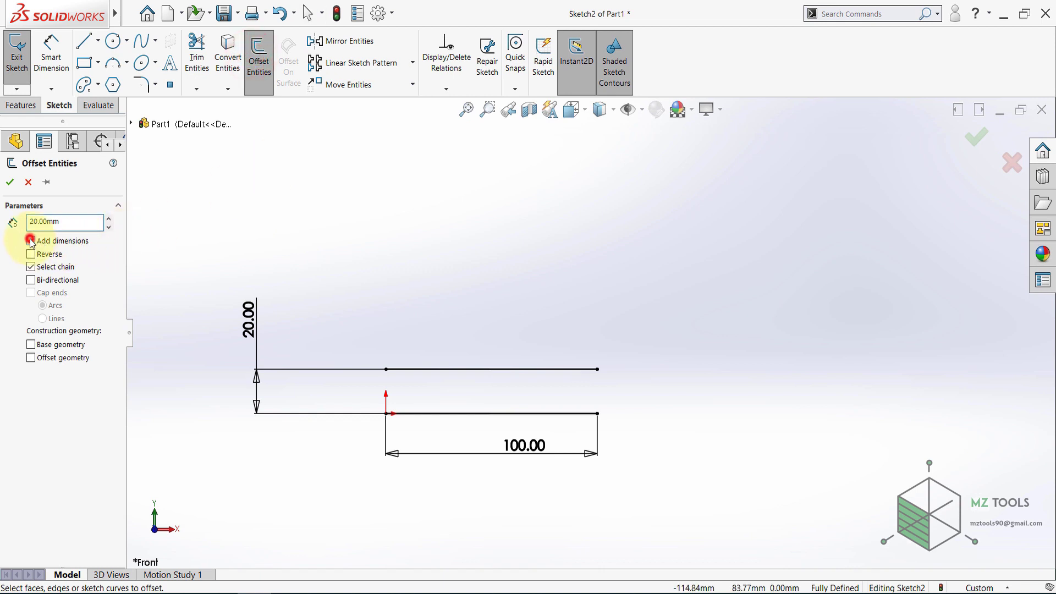
{"action": "left_click", "coordinate": [426, 418]}
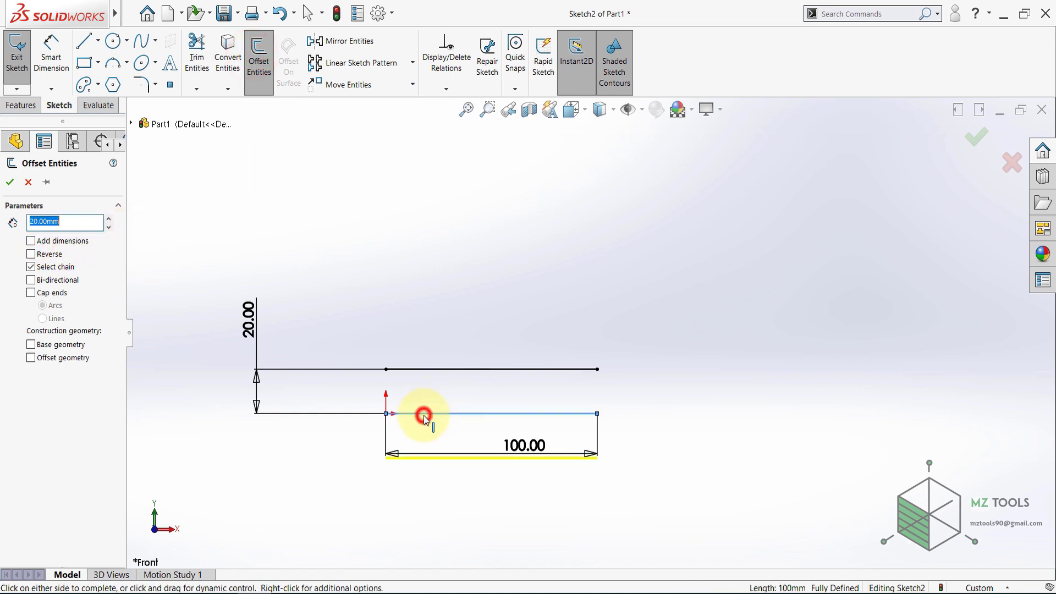
{"action": "left_click", "coordinate": [11, 182]}
Step: Move the 100 mm length dimension up between the origin line and the upper offset line
{"action": "left_click_drag", "start_coordinate": [522, 442], "coordinate": [505, 378]}
{"action": "left_click", "coordinate": [501, 392]}
{"action": "left_click", "coordinate": [287, 442]}
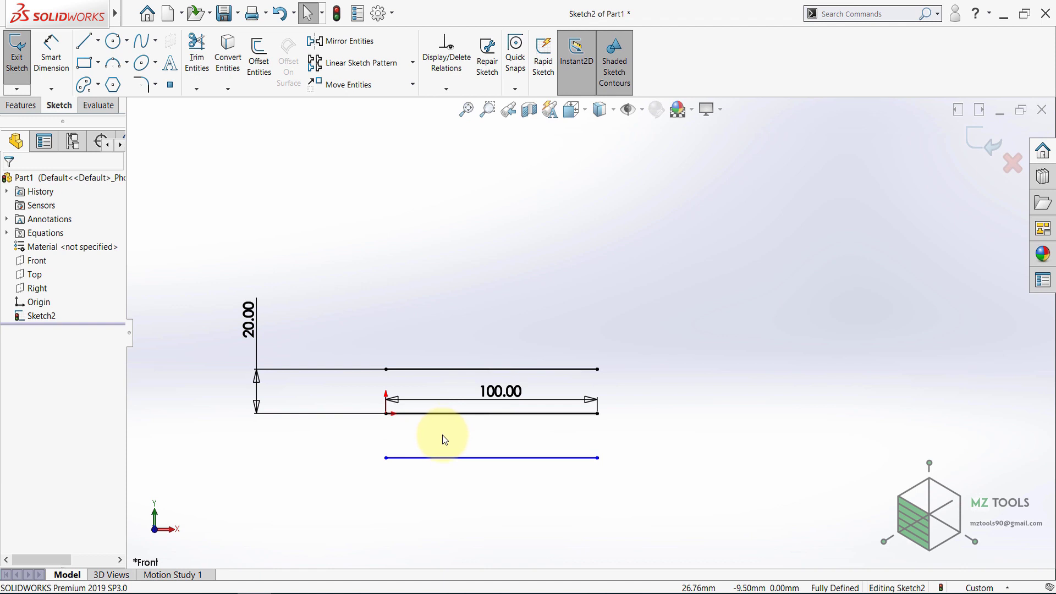
Step: Offset the lowest line 30 mm downward without dimensions, trying arc cap ends first and finishing with line cap ends
{"action": "scroll", "coordinate": [498, 427], "scroll_direction": "up", "scroll_amount": 2}
{"action": "scroll", "coordinate": [542, 460], "scroll_direction": "down", "scroll_amount": 2}
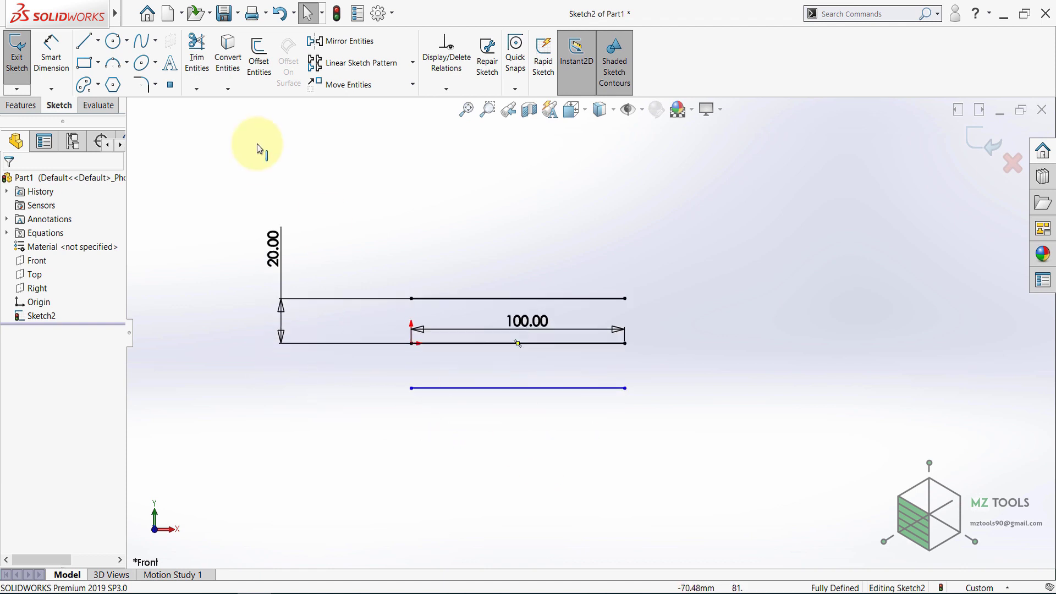
{"action": "left_click", "coordinate": [265, 72]}
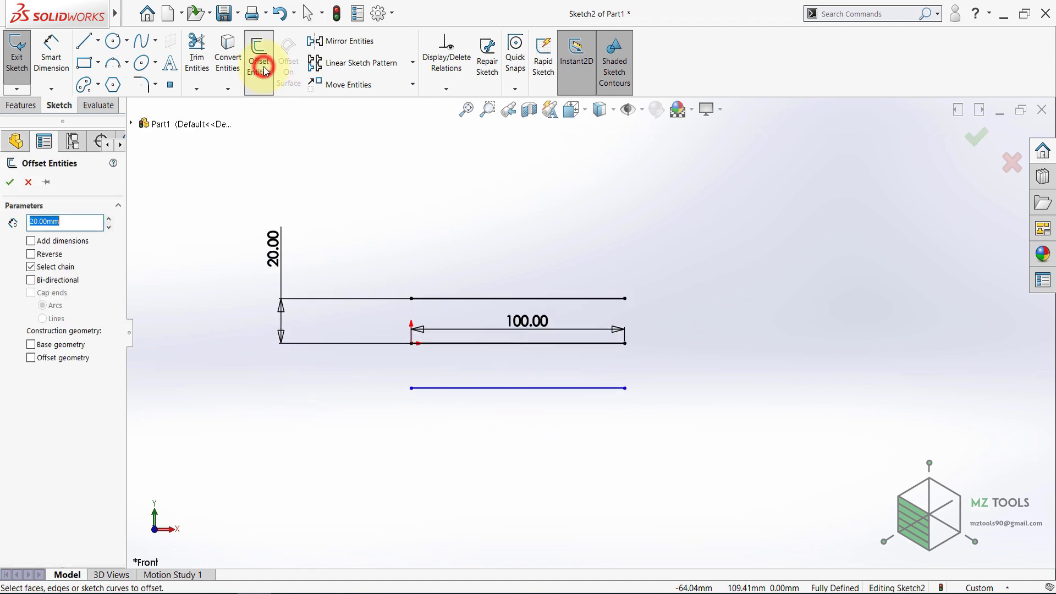
{"action": "left_click", "coordinate": [477, 390]}
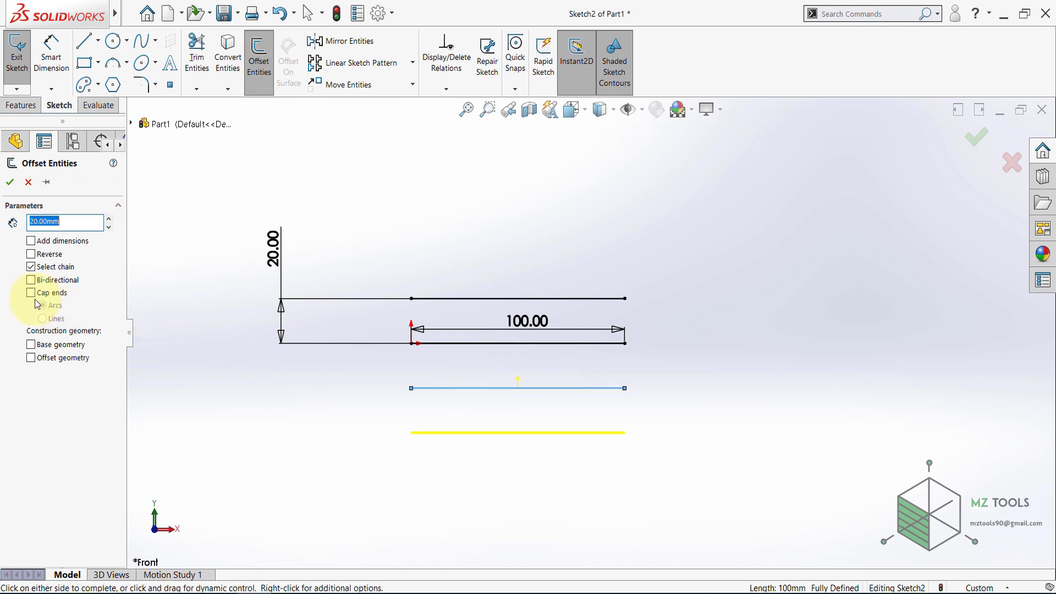
{"action": "left_click", "coordinate": [67, 222]}
{"action": "type", "text": "30"}
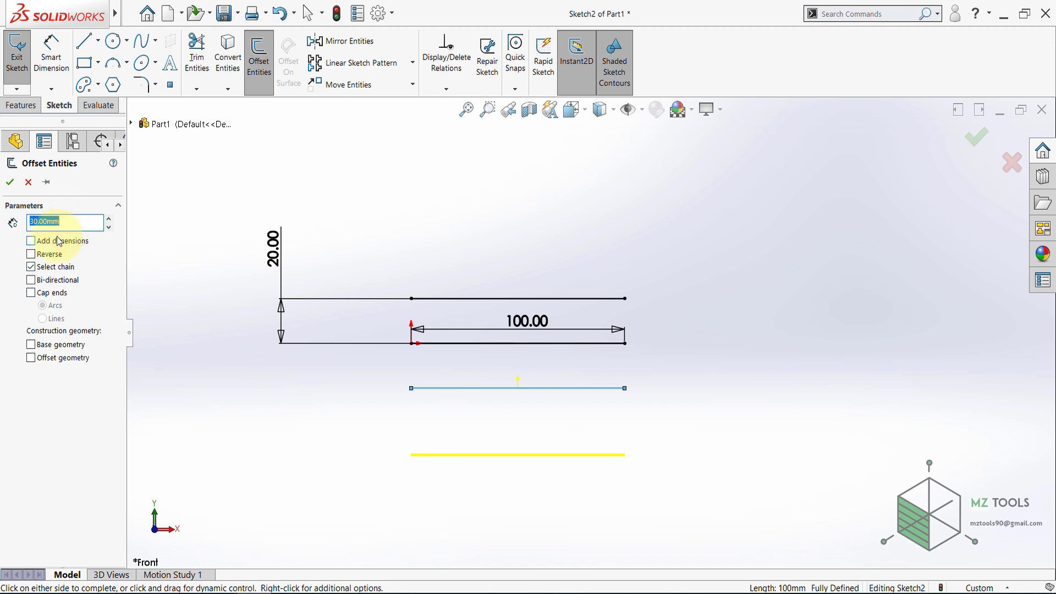
{"action": "left_click", "coordinate": [30, 293]}
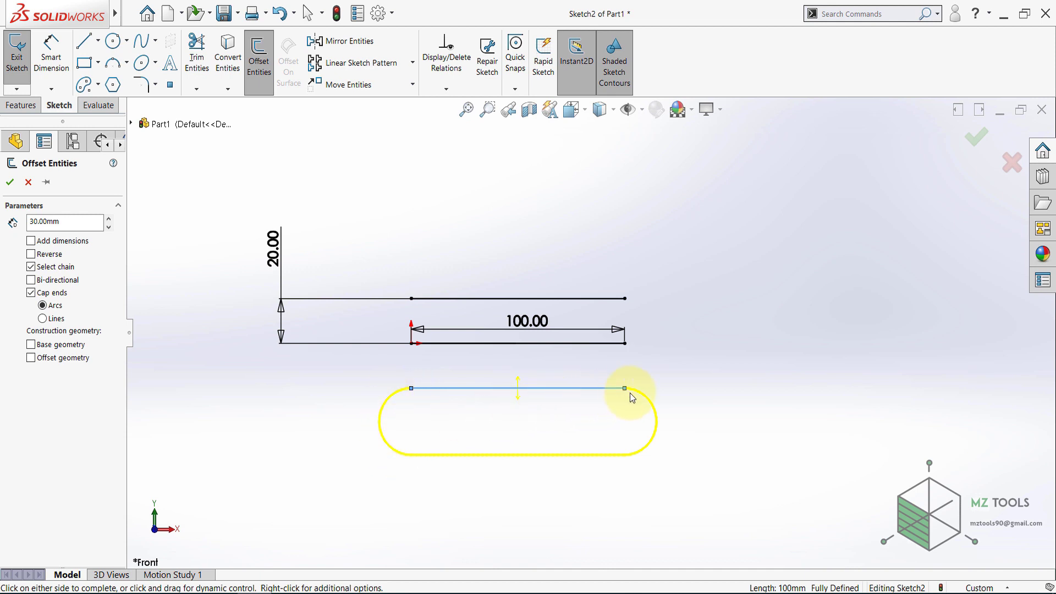
{"action": "left_click", "coordinate": [42, 319]}
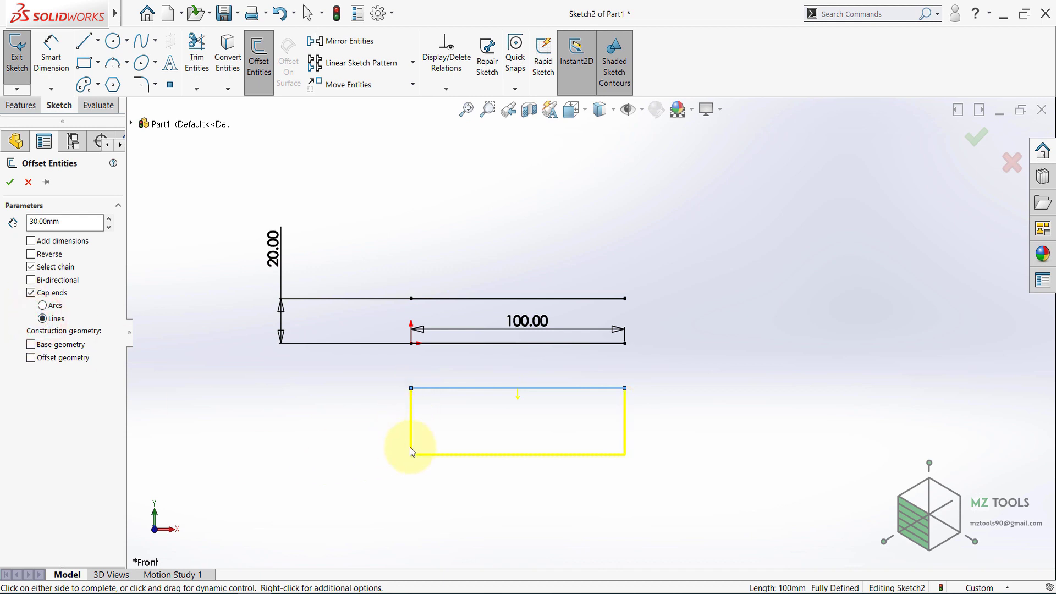
{"action": "left_click", "coordinate": [604, 383]}
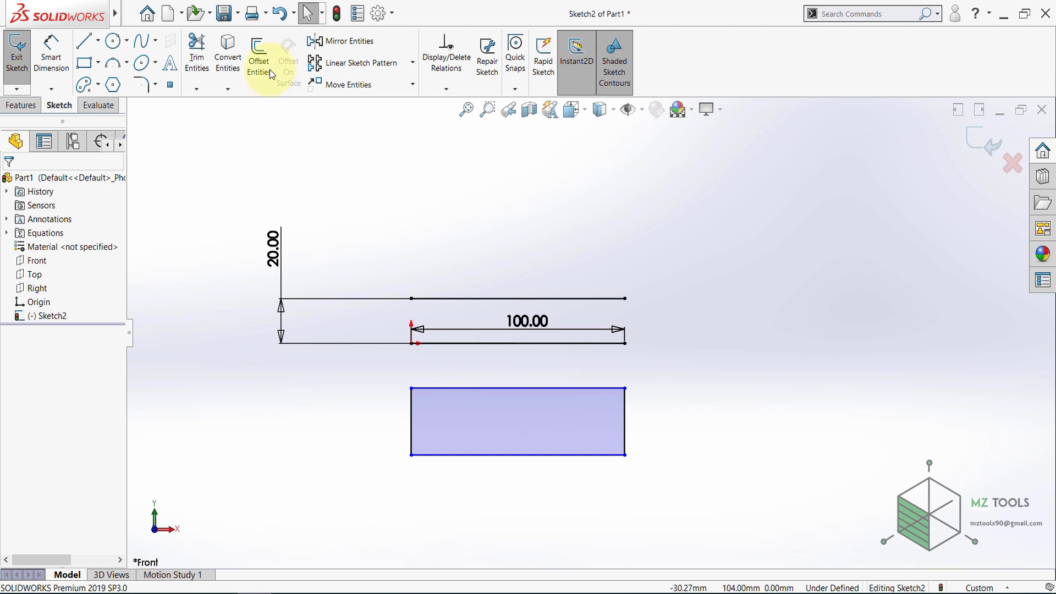
Step: Sketch a separate horizontal line about 103 mm long in the empty area right of the existing lines
{"action": "left_click", "coordinate": [84, 41]}
{"action": "left_click", "coordinate": [711, 262]}
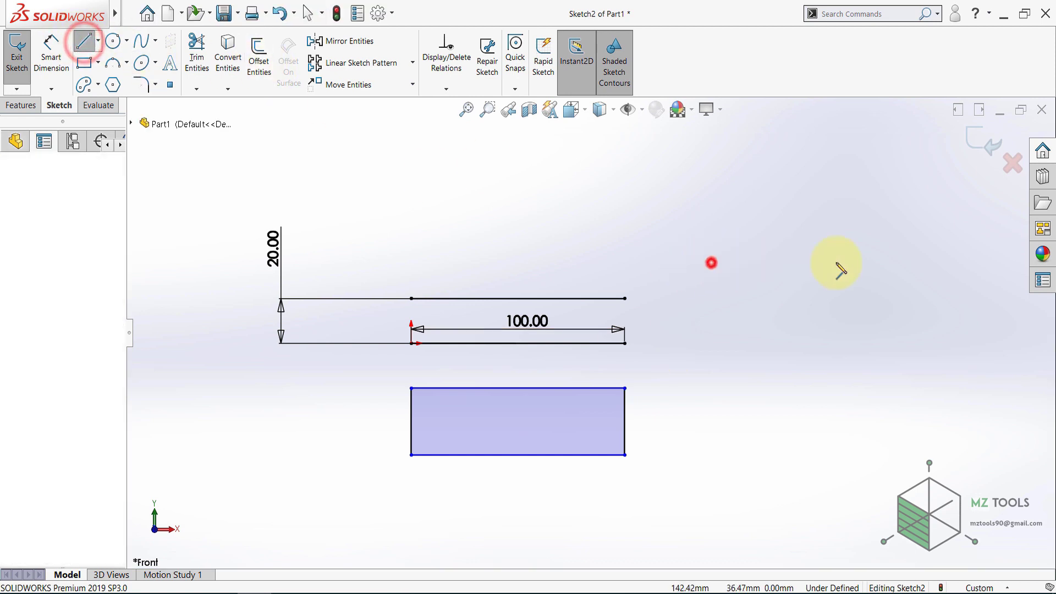
{"action": "left_click", "coordinate": [930, 263]}
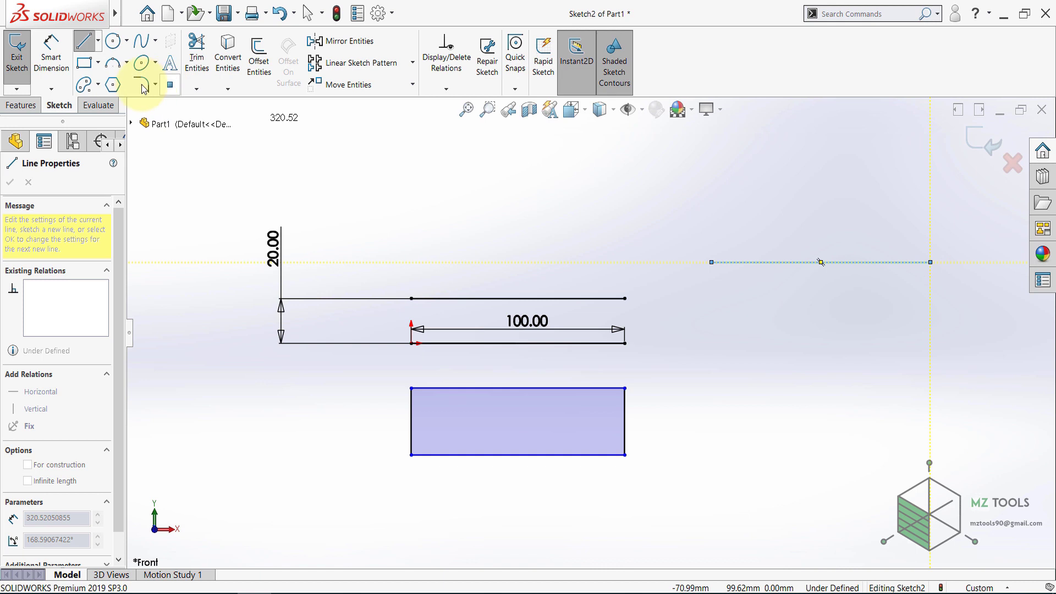
Step: Dimension the new line on the right to 100 mm, with the dimension placed below it
{"action": "left_click", "coordinate": [51, 55]}
{"action": "left_click", "coordinate": [768, 263]}
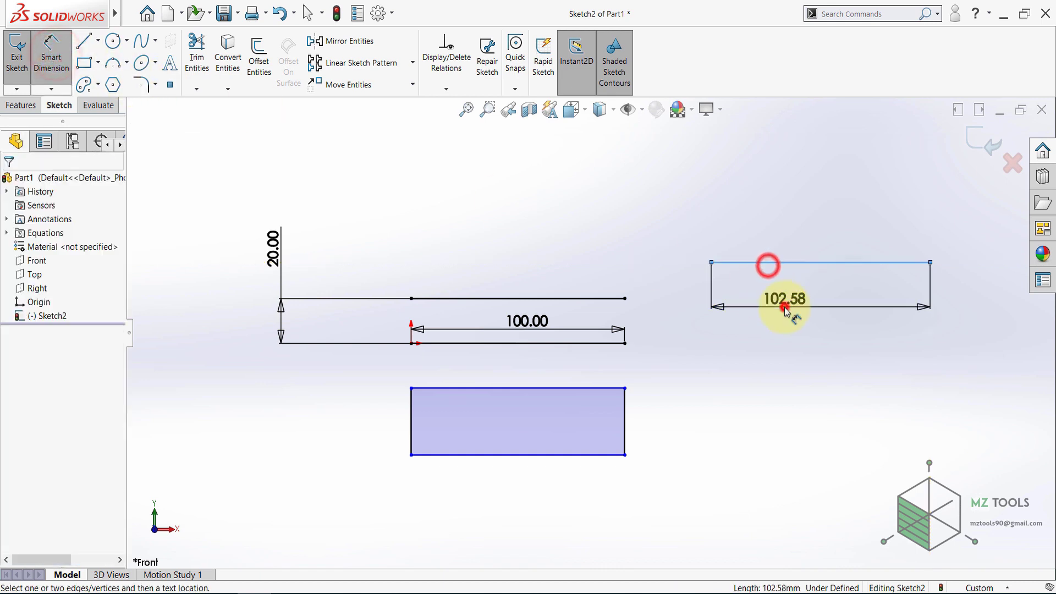
{"action": "left_click", "coordinate": [785, 309]}
{"action": "type", "text": "100"}
{"action": "key", "text": "Return"}
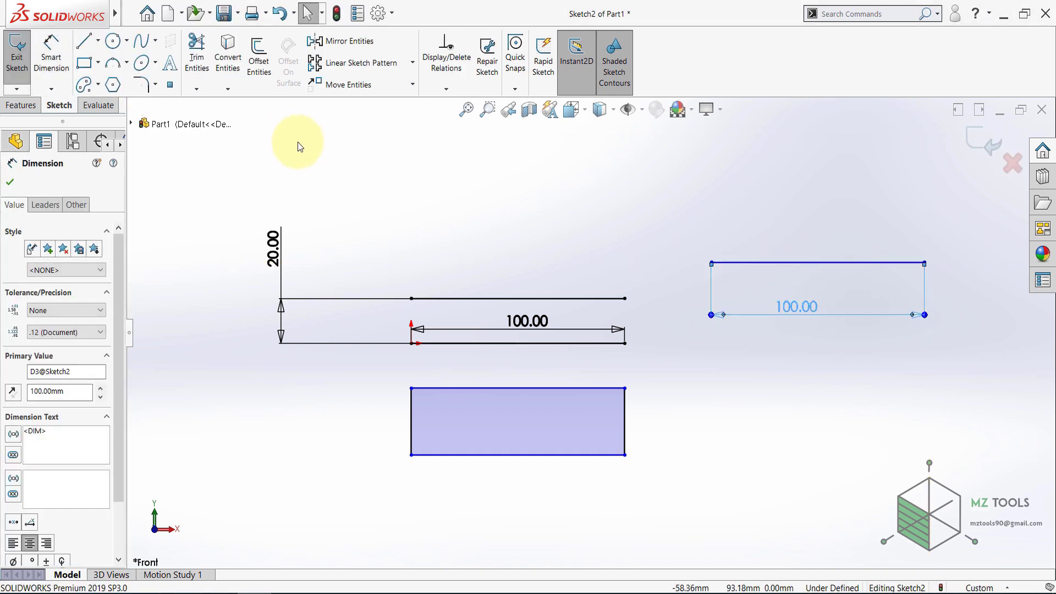
{"action": "key", "text": "Escape"}
Step: Offset the separate 100 mm line on the right by 30 mm in both directions, with arc cap ends and no dimensions
{"action": "left_click", "coordinate": [258, 62]}
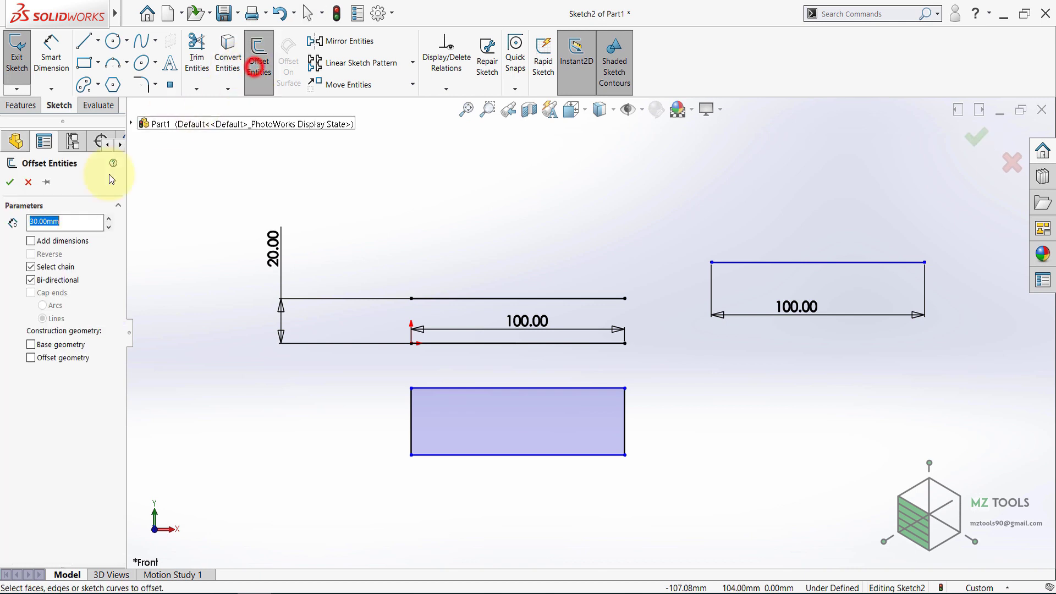
{"action": "left_click", "coordinate": [31, 279]}
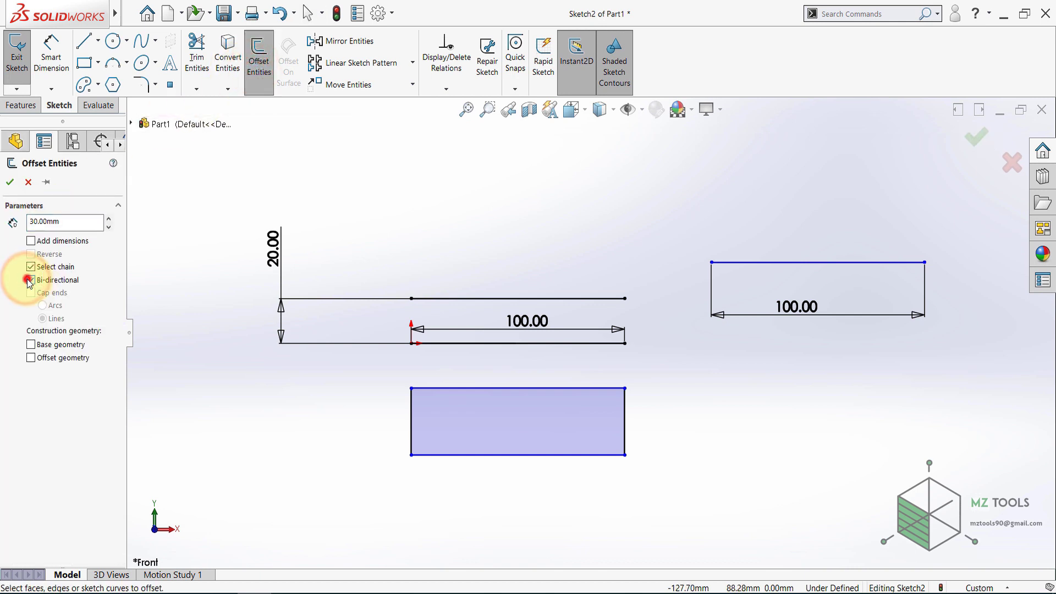
{"action": "left_click", "coordinate": [30, 279]}
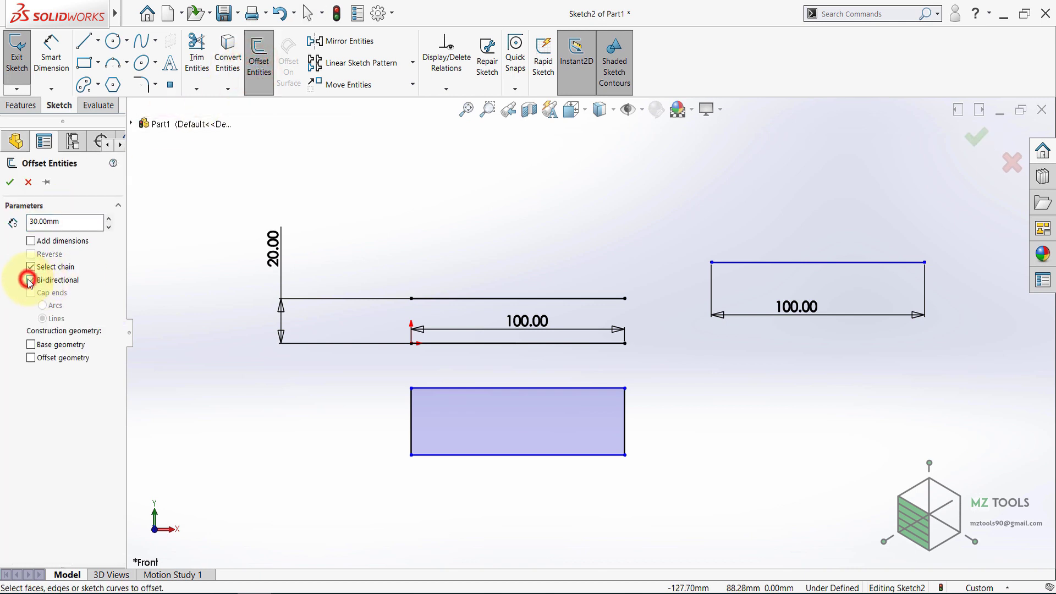
{"action": "left_click", "coordinate": [787, 263]}
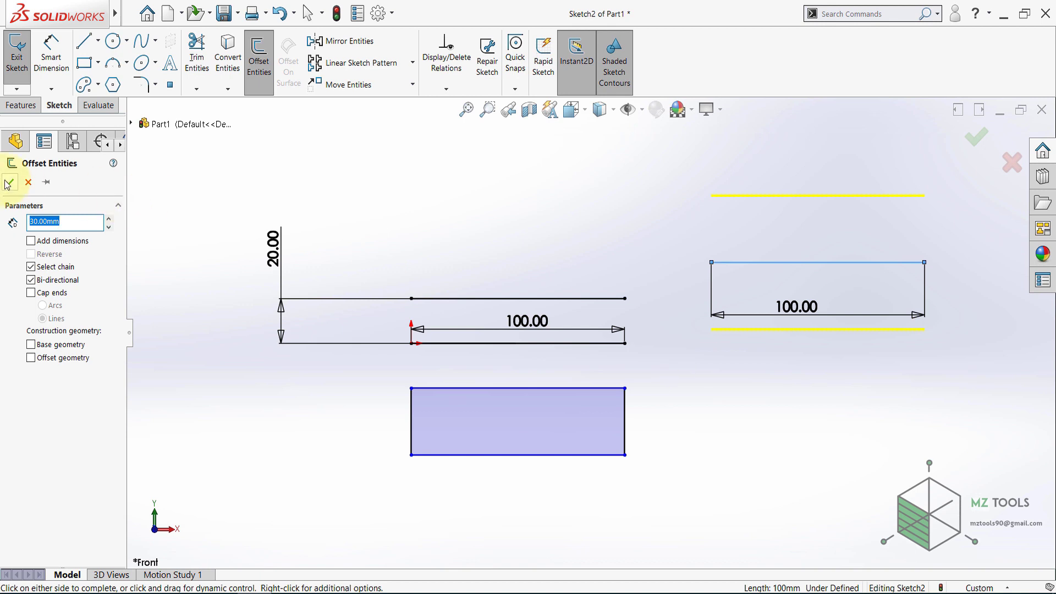
{"action": "left_click", "coordinate": [31, 293]}
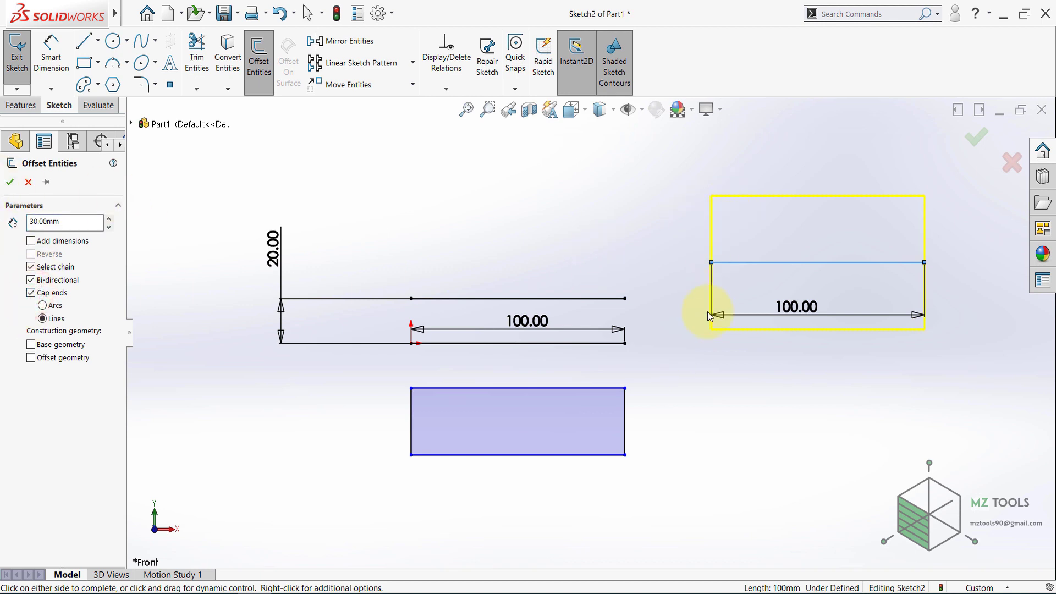
{"action": "left_click", "coordinate": [52, 309]}
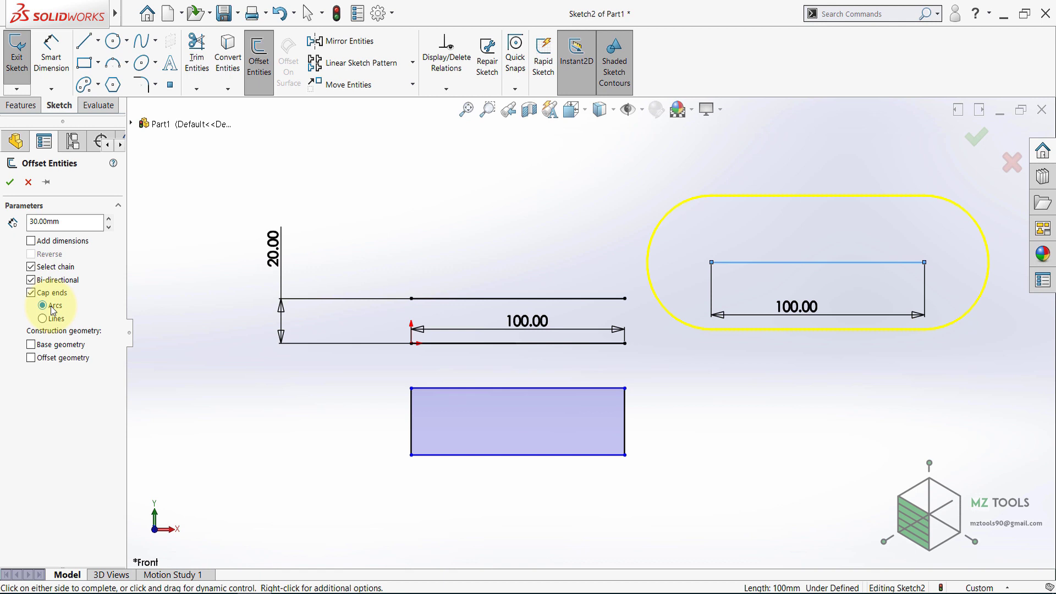
{"action": "left_click", "coordinate": [9, 181]}
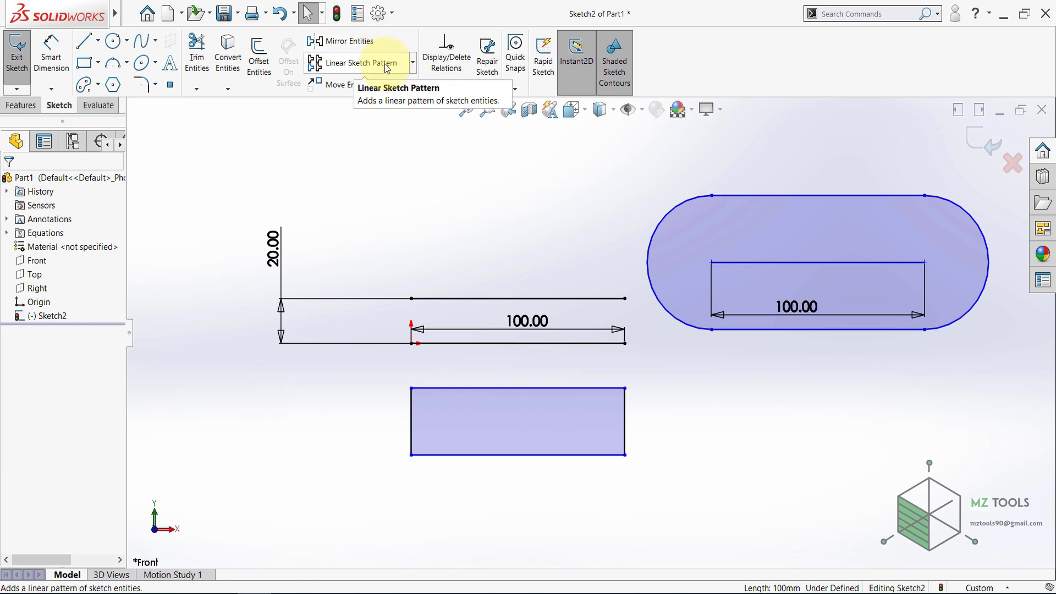
Step: Sketch a corner rectangle about 62 by 59 mm in the empty area above and left of the origin
{"action": "left_click", "coordinate": [412, 66]}
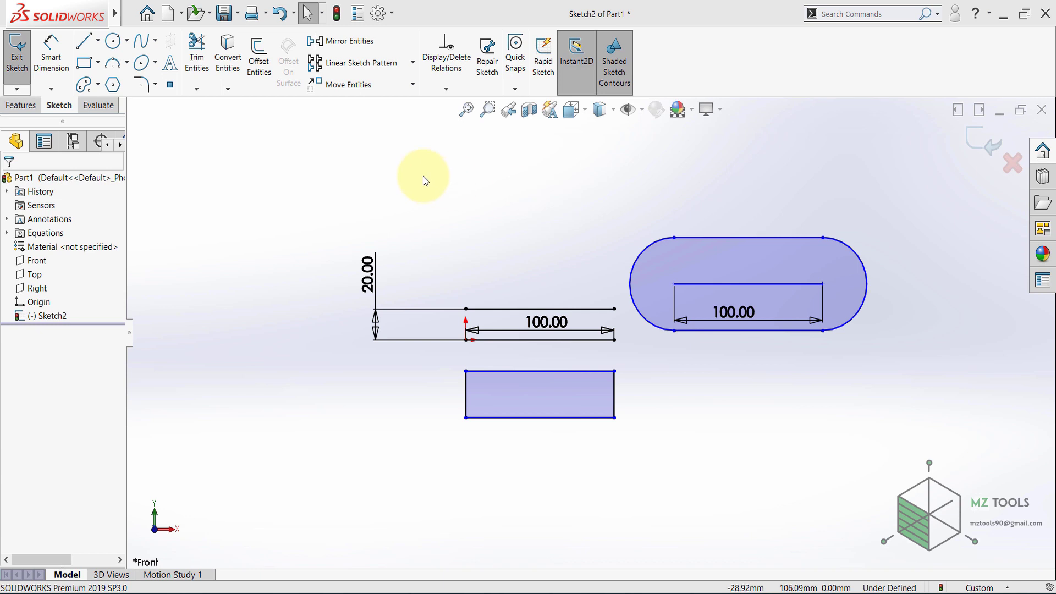
{"action": "left_click", "coordinate": [84, 62]}
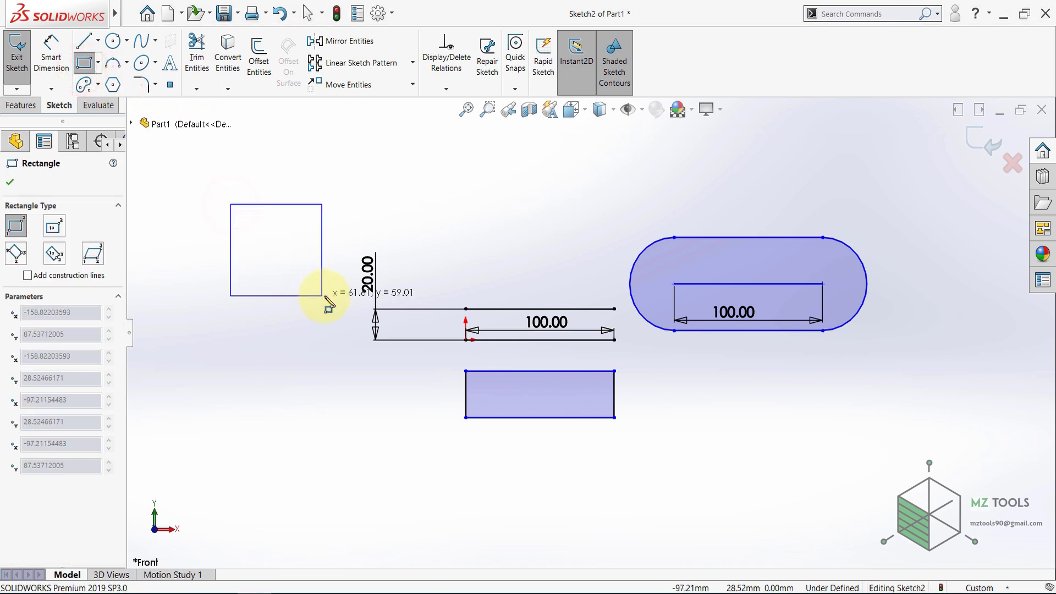
{"action": "left_click", "coordinate": [324, 296]}
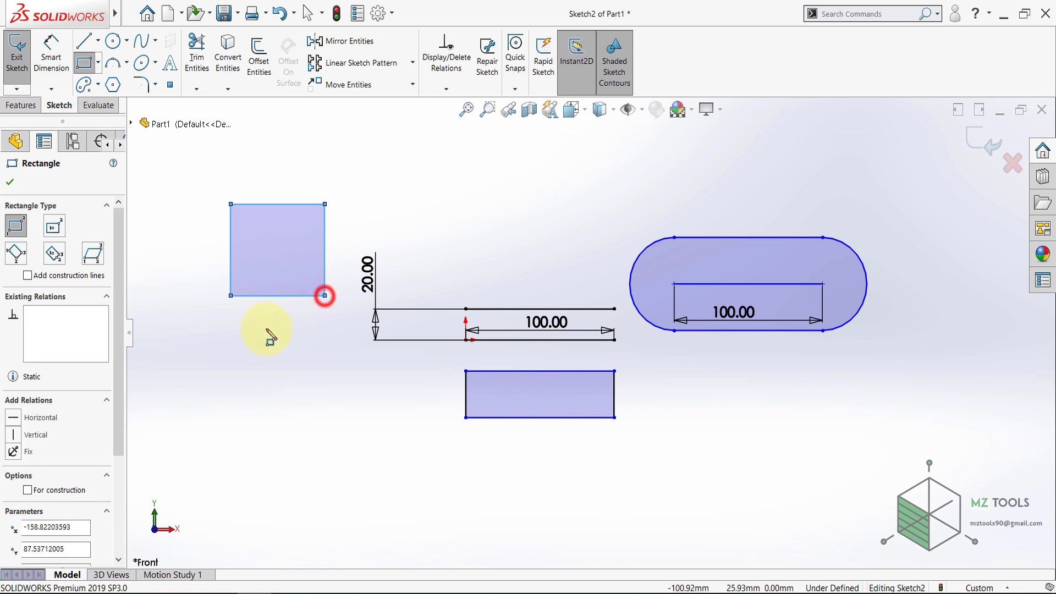
{"action": "left_click", "coordinate": [10, 181]}
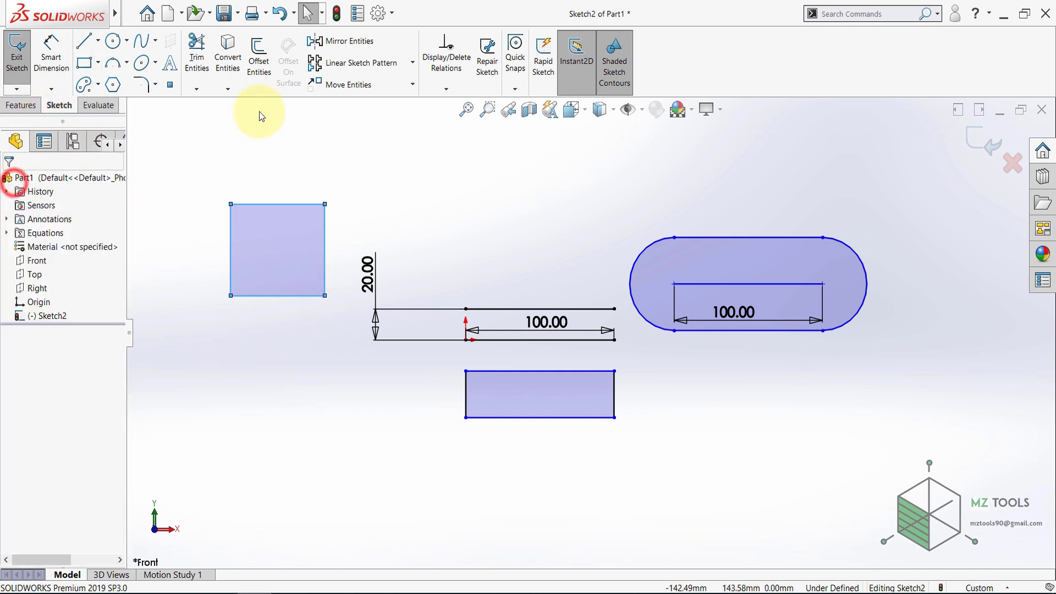
Step: Offset the new rectangle 10 mm bi-directionally, inward and outward, with dimensions added
{"action": "left_click", "coordinate": [258, 50]}
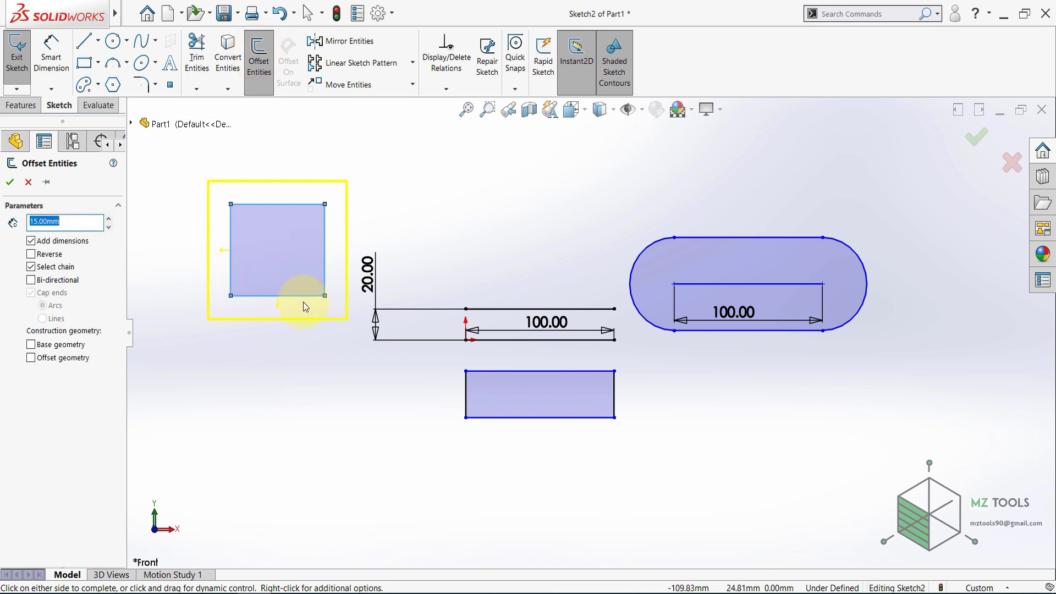
{"action": "left_click", "coordinate": [78, 220]}
{"action": "type", "text": "10"}
{"action": "key", "text": "Return"}
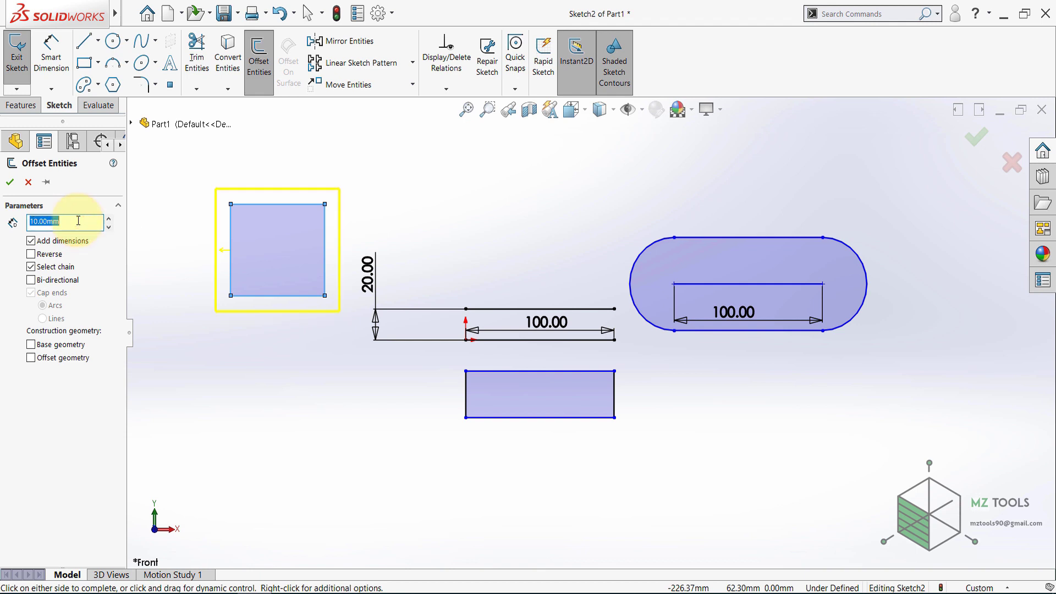
{"action": "left_click", "coordinate": [32, 254]}
{"action": "left_click", "coordinate": [32, 254]}
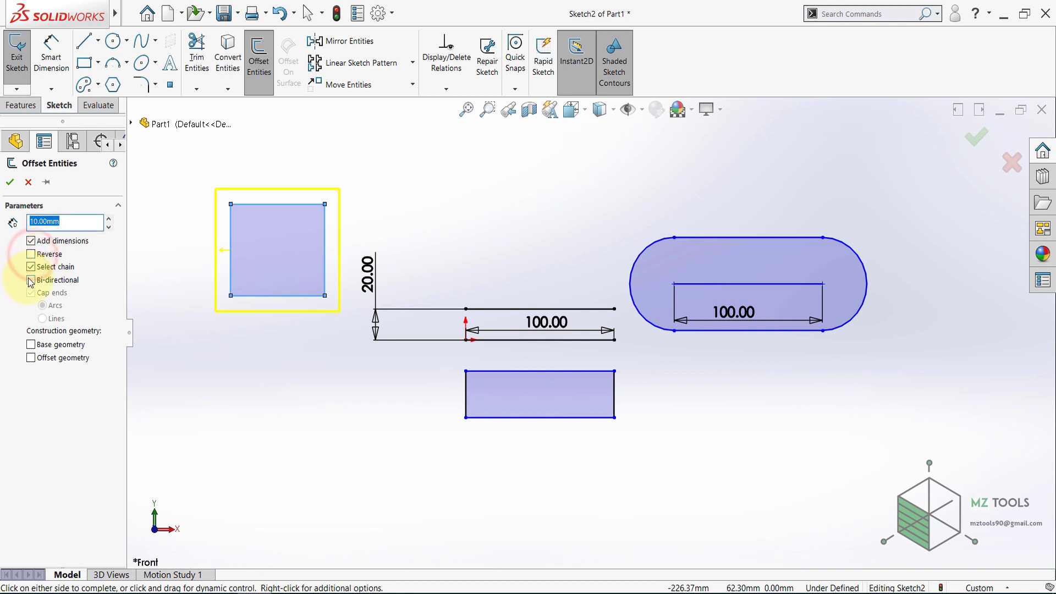
{"action": "left_click", "coordinate": [31, 280]}
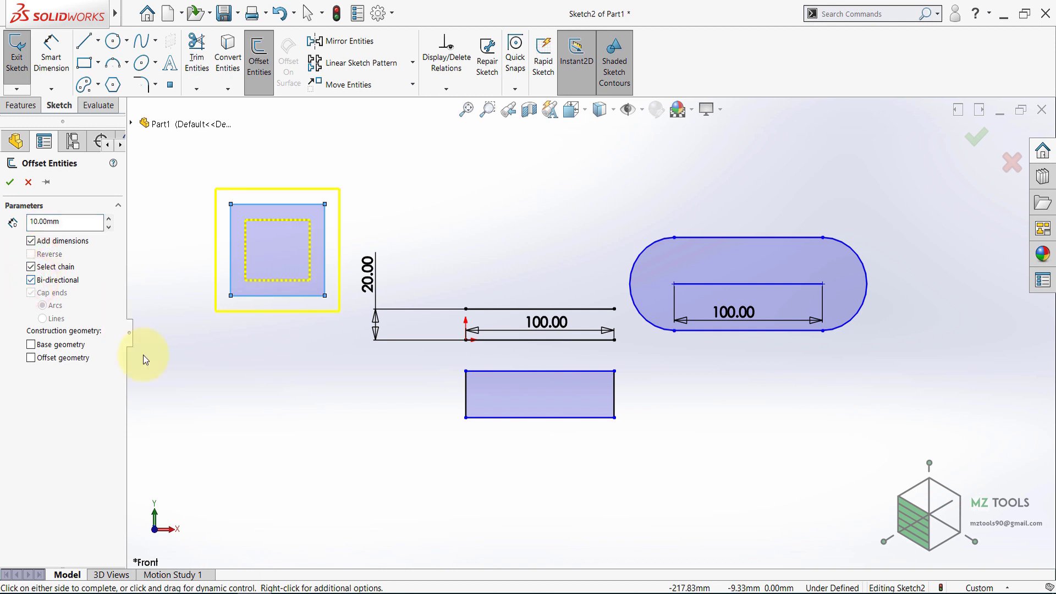
{"action": "left_click", "coordinate": [8, 183]}
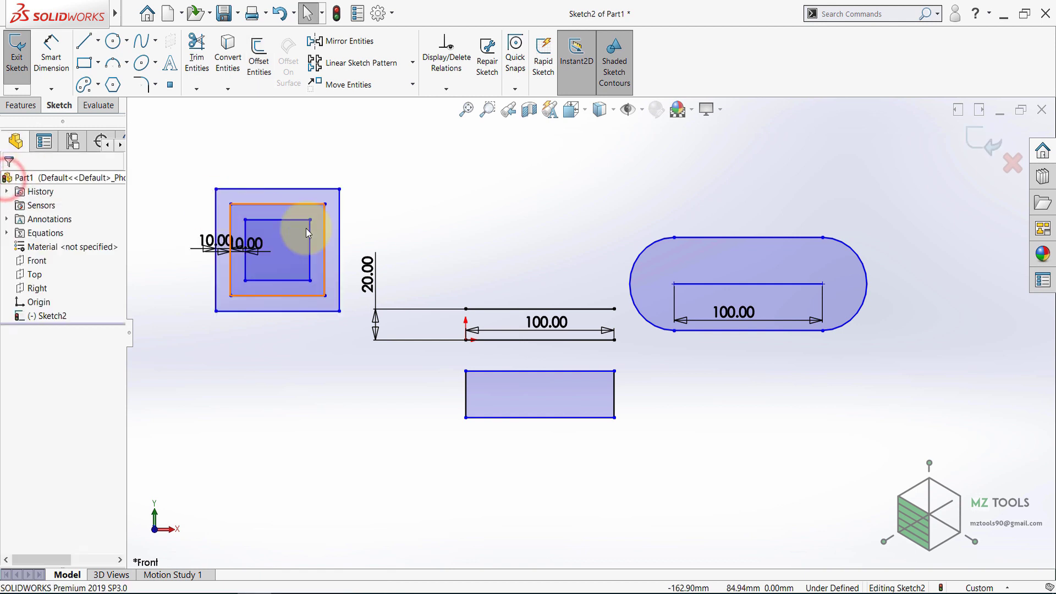
Step: Sketch an upward-bulging three-point arc spanning about 110 mm below the nested rectangles
{"action": "left_click", "coordinate": [113, 62]}
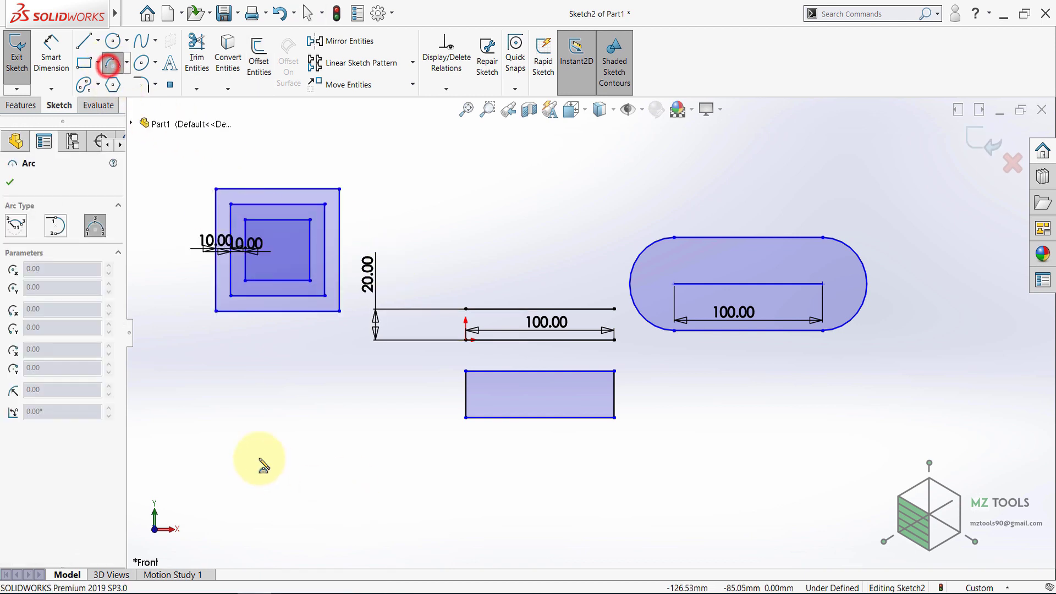
{"action": "left_click", "coordinate": [259, 457]}
{"action": "left_click", "coordinate": [422, 441]}
{"action": "left_click", "coordinate": [348, 406]}
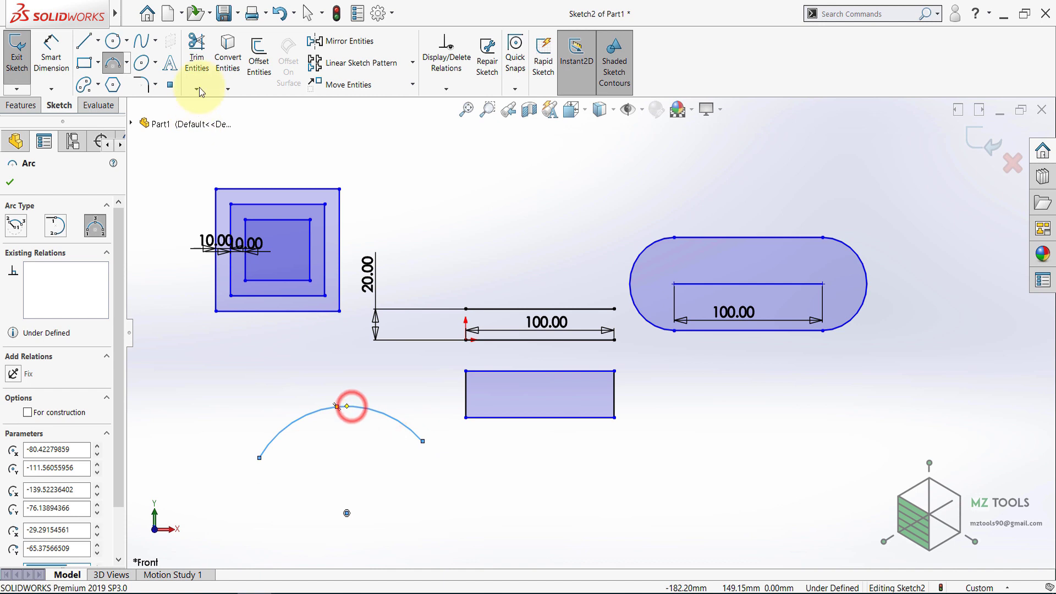
Step: Offset the arc 10 mm in both directions with arc cap ends and added dimensions, trying the one-sided variant along the way
{"action": "left_click", "coordinate": [263, 64]}
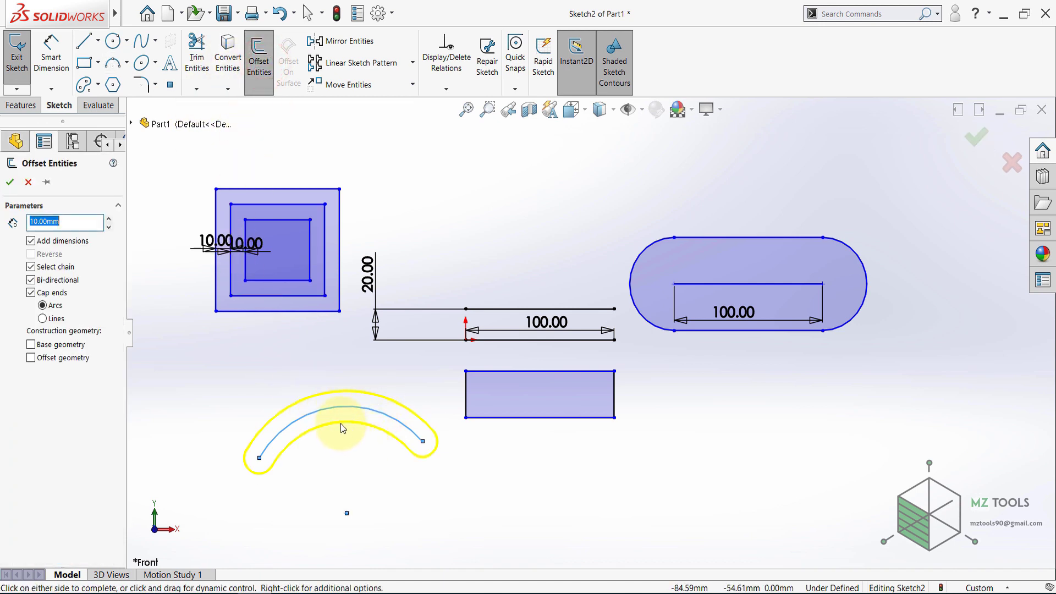
{"action": "left_click", "coordinate": [31, 292]}
{"action": "left_click", "coordinate": [31, 280]}
{"action": "left_click", "coordinate": [31, 292]}
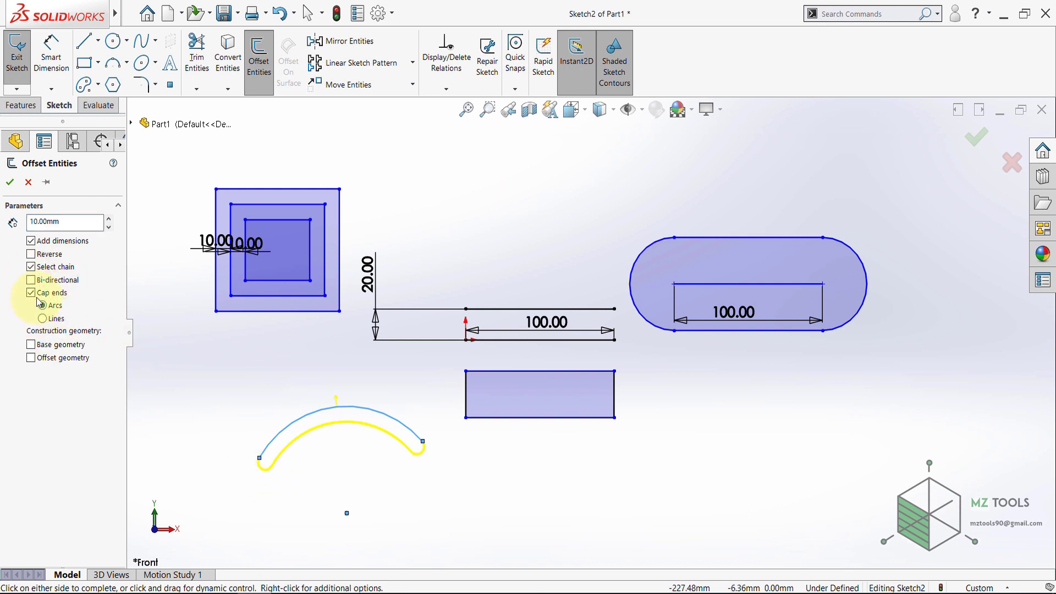
{"action": "left_click", "coordinate": [31, 279]}
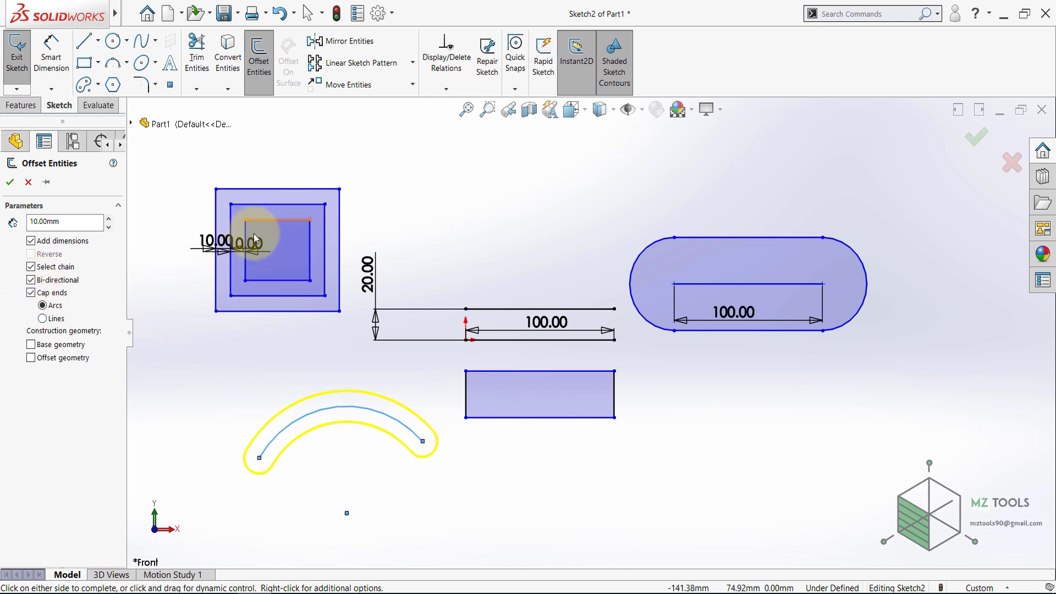
{"action": "left_click", "coordinate": [10, 182]}
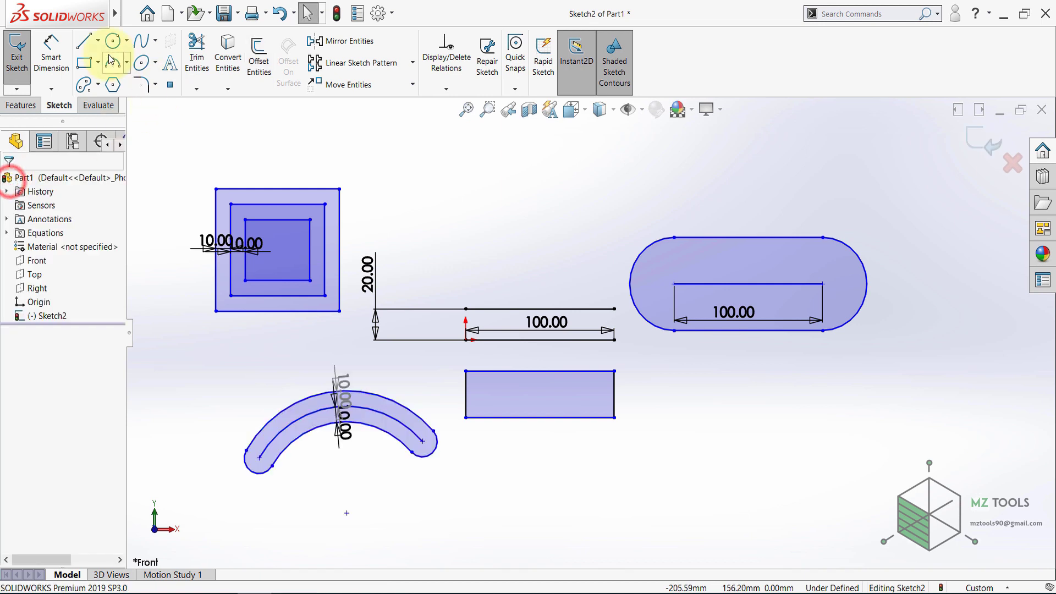
Step: Sketch a corner rectangle about 101 by 67 mm in the empty area below the rounded slot shape
{"action": "left_click", "coordinate": [85, 62]}
{"action": "left_click", "coordinate": [737, 409]}
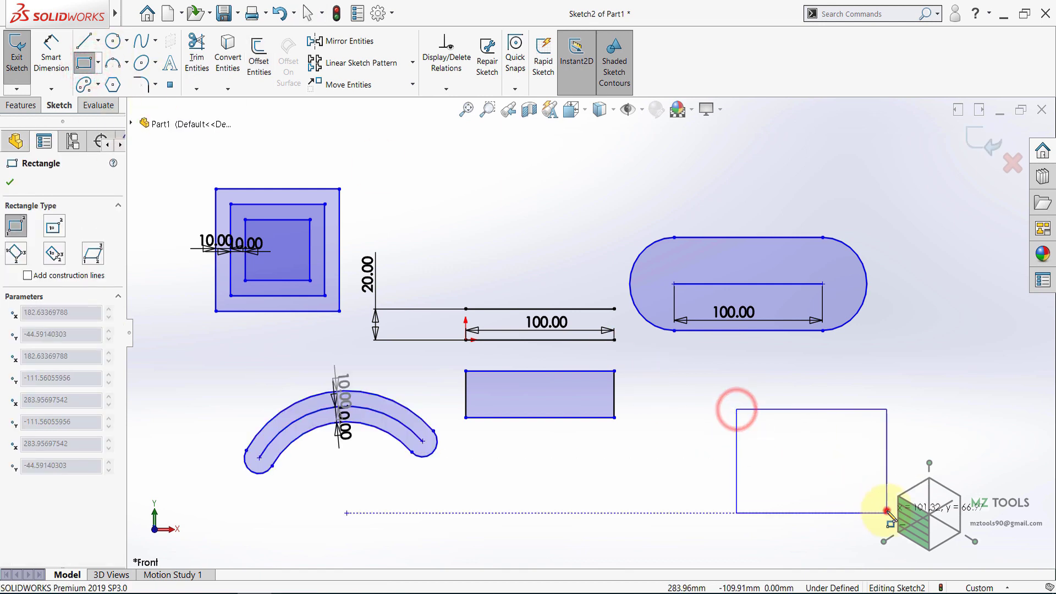
{"action": "left_click", "coordinate": [886, 512]}
{"action": "left_click", "coordinate": [9, 182]}
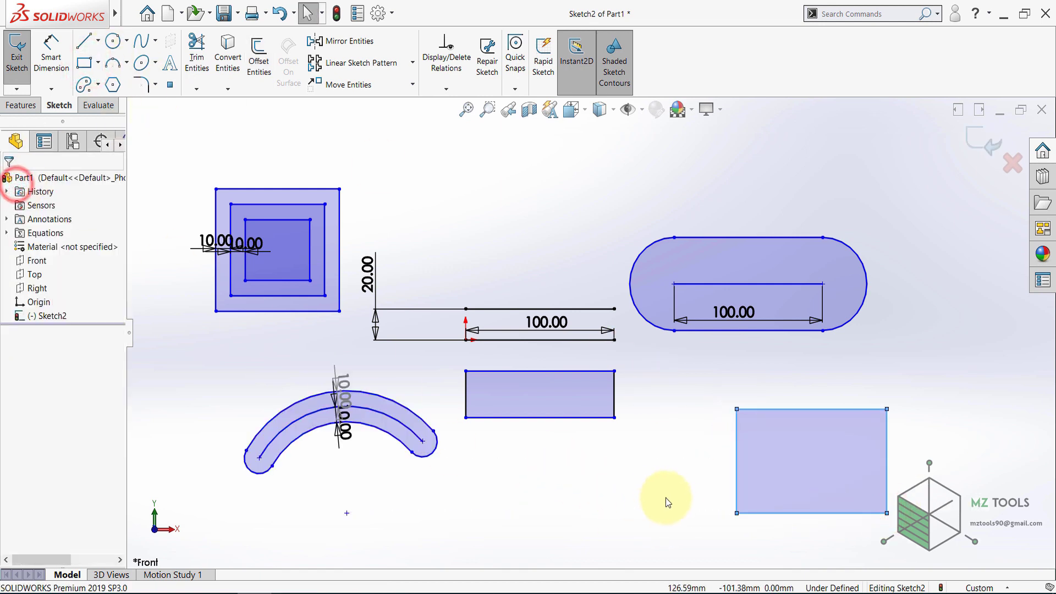
{"action": "left_click", "coordinate": [616, 494]}
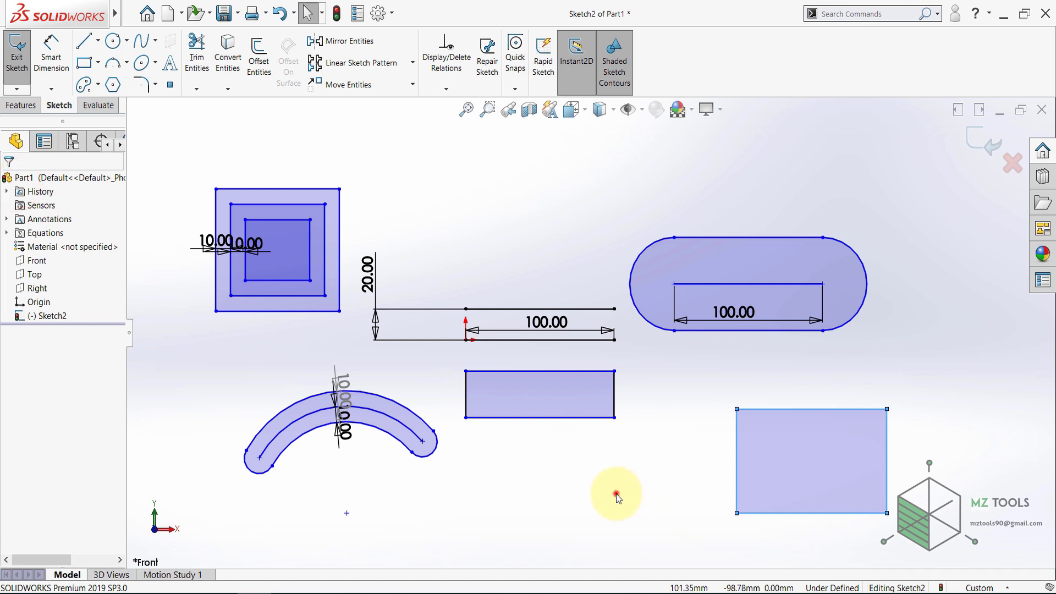
Step: Offset the whole rectangle below the slot 10 mm outward as a chain with dimensions, first trying its top edge alone without Select chain
{"action": "left_click", "coordinate": [258, 58]}
{"action": "left_click", "coordinate": [30, 268]}
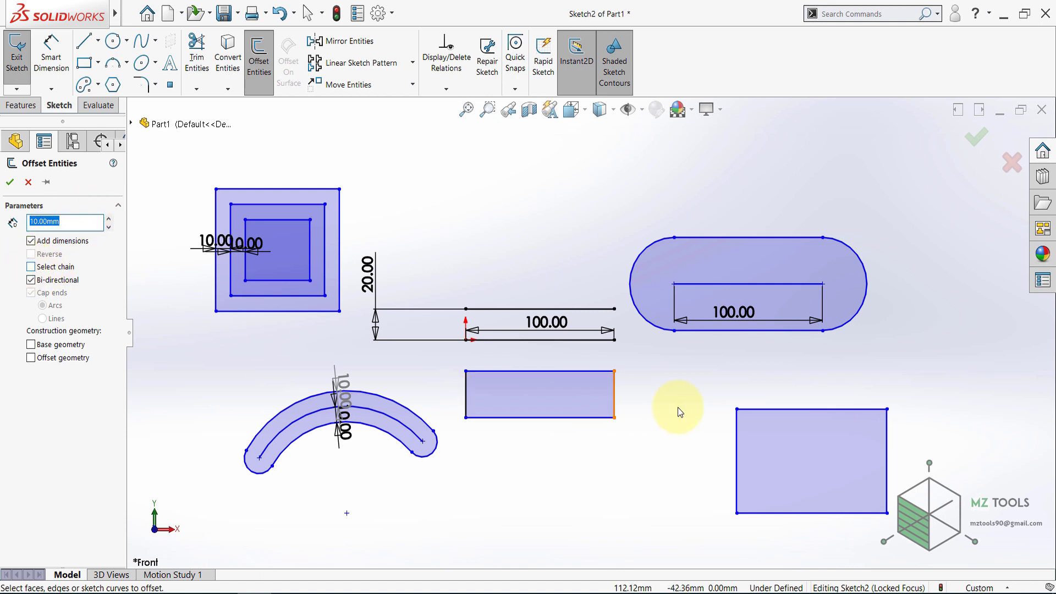
{"action": "left_click", "coordinate": [783, 407]}
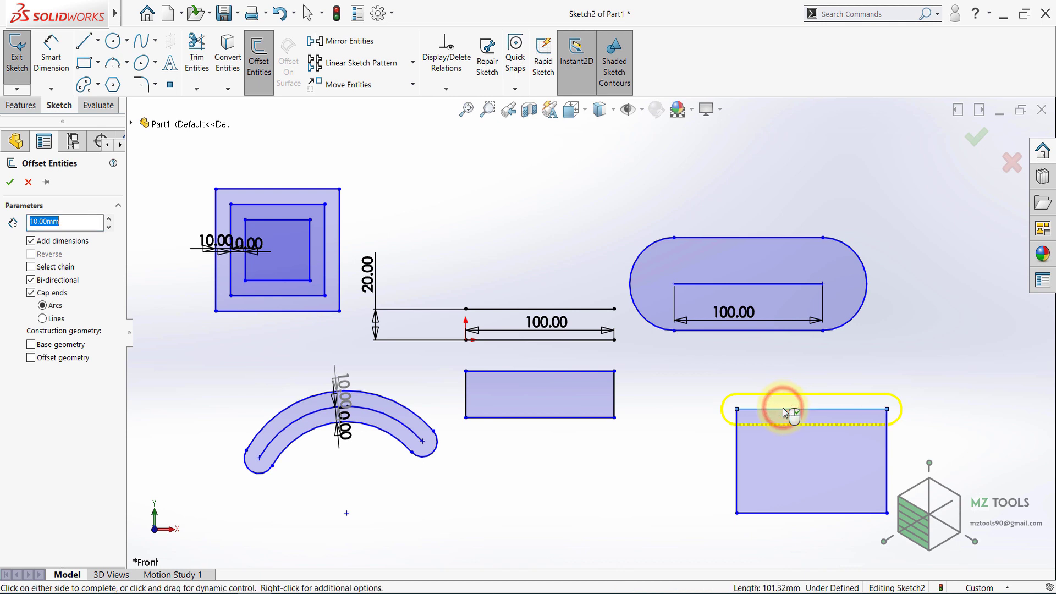
{"action": "left_click", "coordinate": [31, 280]}
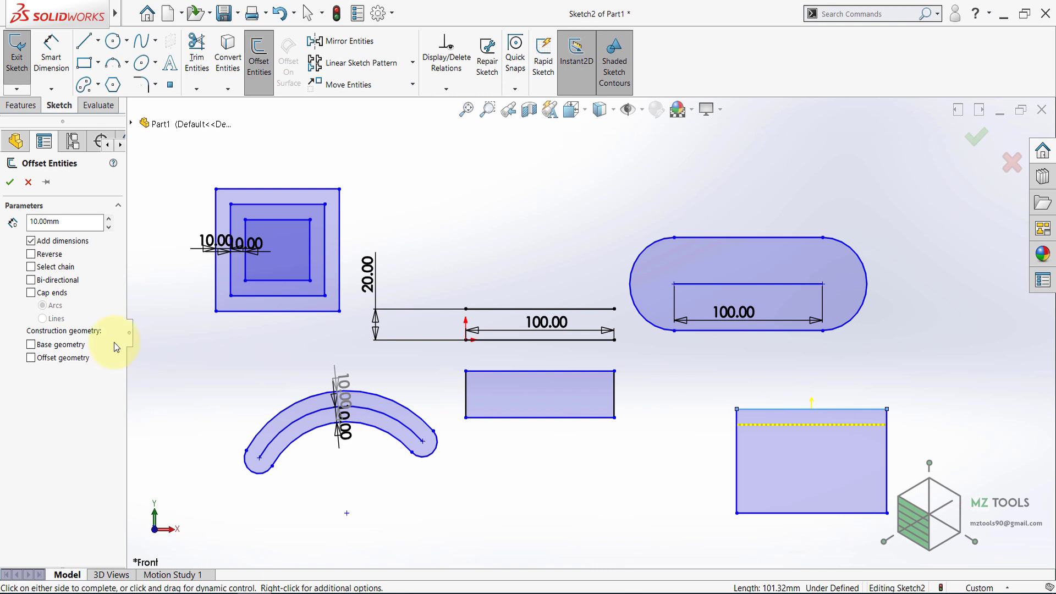
{"action": "left_click", "coordinate": [31, 254]}
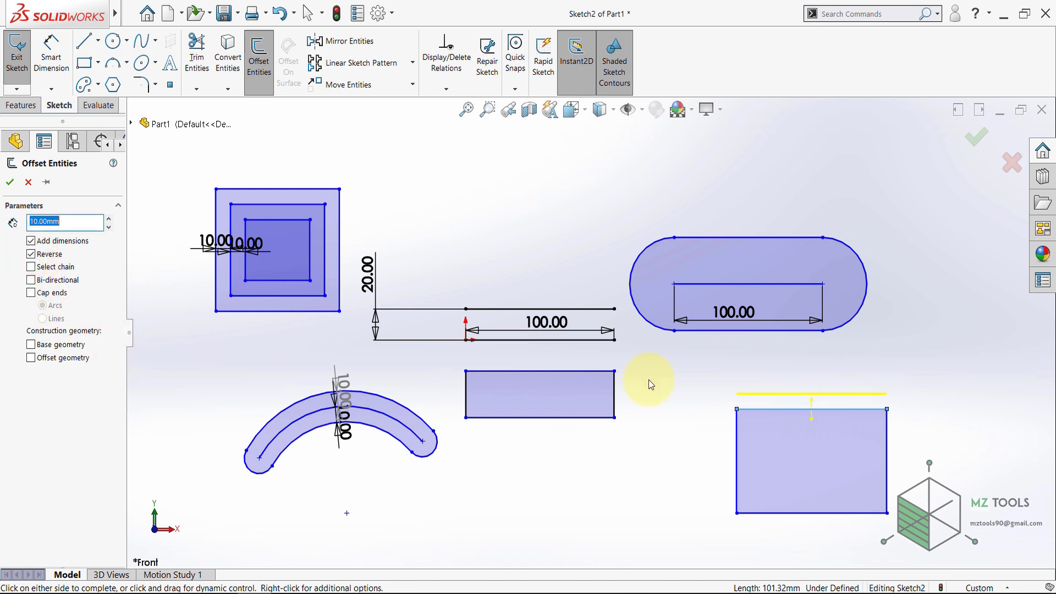
{"action": "left_click", "coordinate": [31, 267]}
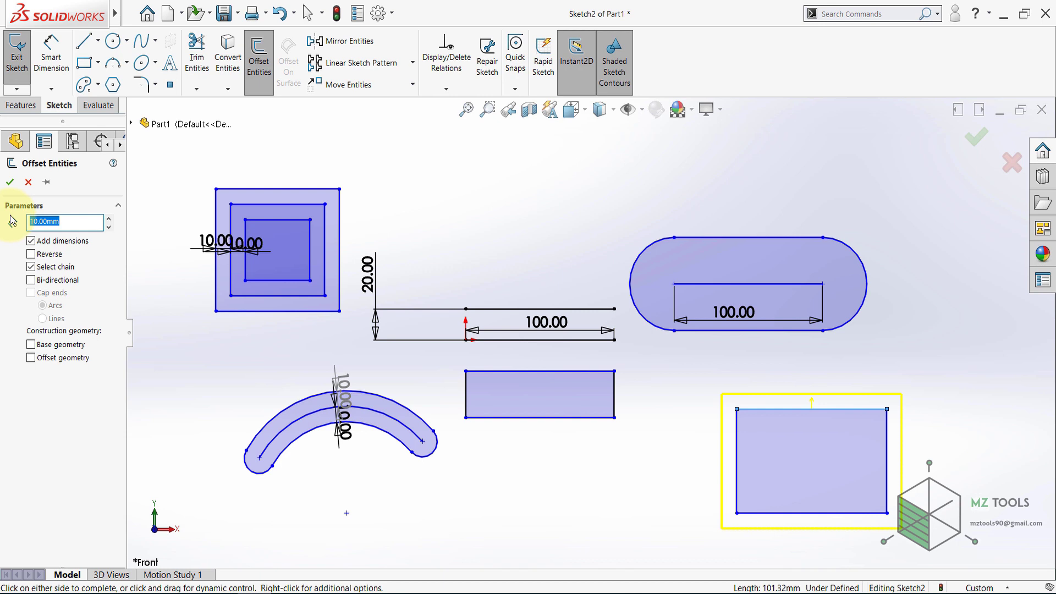
{"action": "left_click", "coordinate": [9, 181]}
Step: Delete all entities and dimensions in the sketch
{"action": "left_click", "coordinate": [446, 223]}
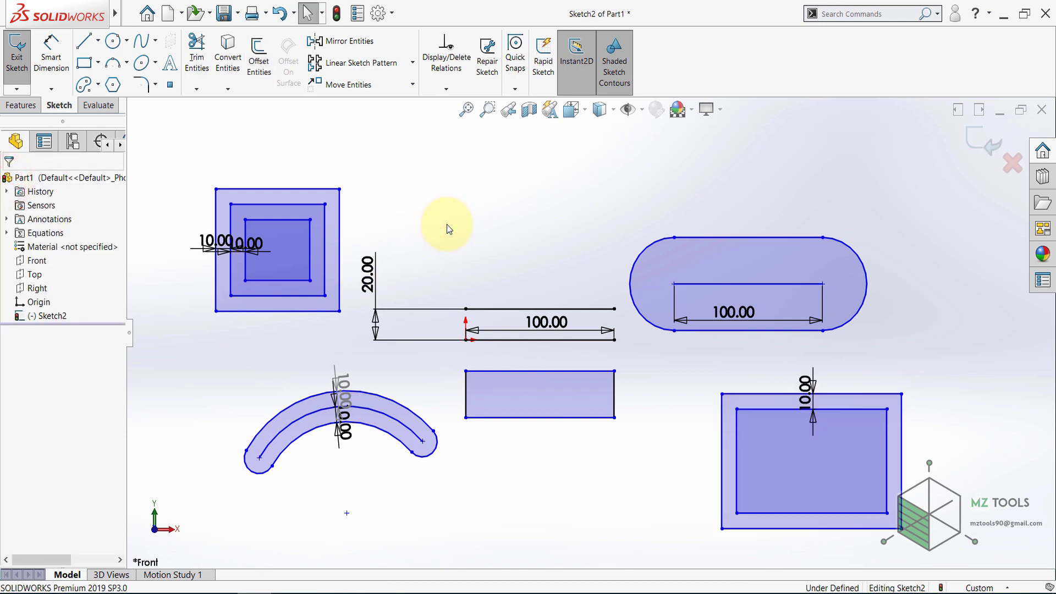
{"action": "key", "text": "ctrl+a"}
{"action": "key", "text": "Delete"}
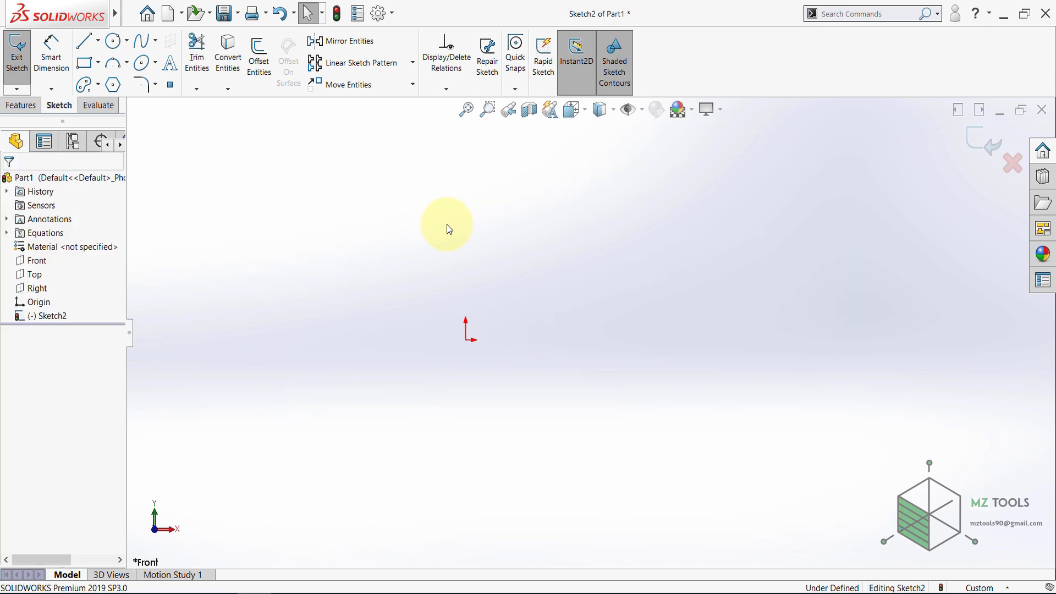
Step: Draw a vertical centerline about 101 mm long upward from the origin
{"action": "left_click", "coordinate": [97, 40]}
{"action": "left_click", "coordinate": [102, 75]}
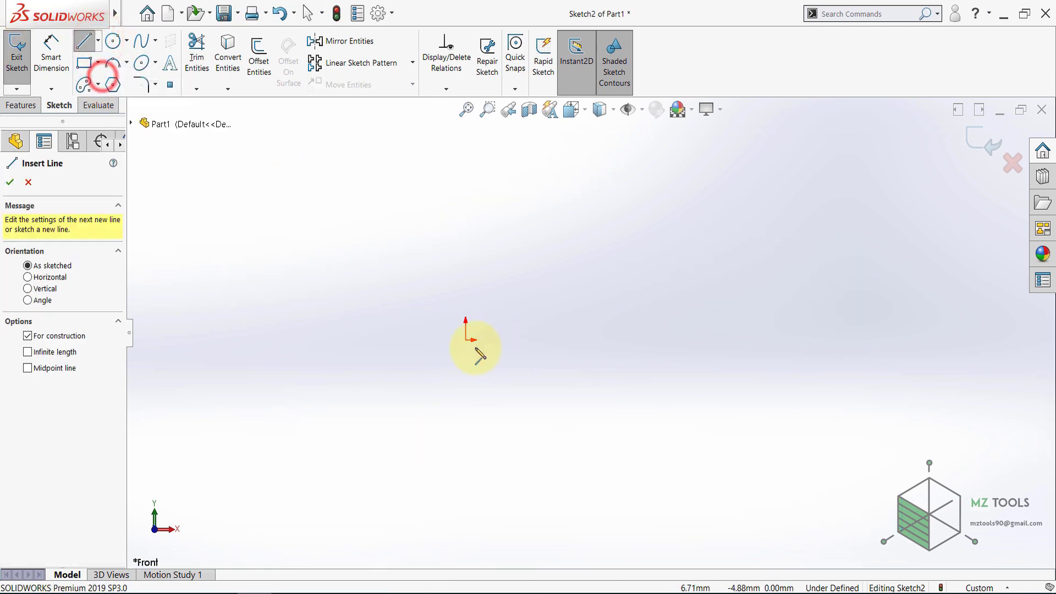
{"action": "left_click", "coordinate": [466, 340]}
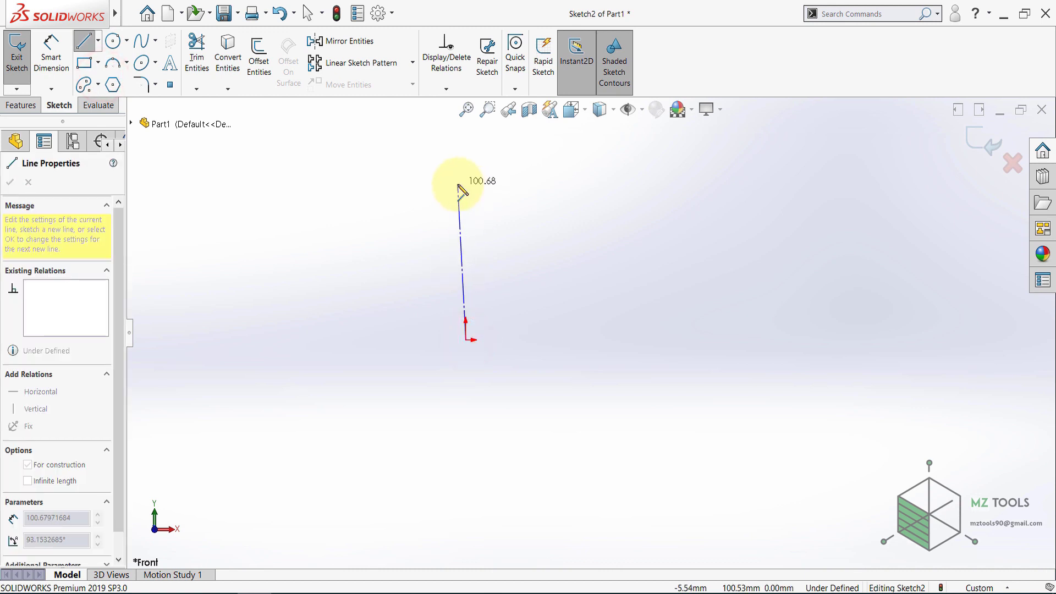
{"action": "left_click", "coordinate": [465, 183]}
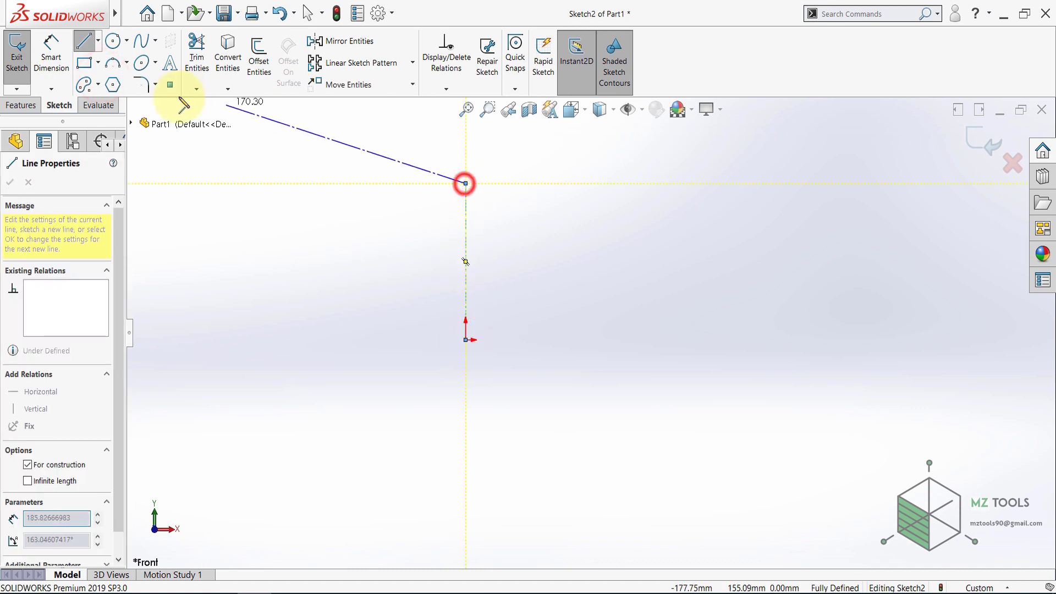
Step: Sketch a circle about 55 mm in diameter in the empty area to the right of the vertical centerline
{"action": "left_click", "coordinate": [113, 40]}
{"action": "left_click", "coordinate": [631, 291]}
{"action": "left_click", "coordinate": [632, 332]}
{"action": "left_click", "coordinate": [10, 181]}
{"action": "left_click", "coordinate": [282, 295]}
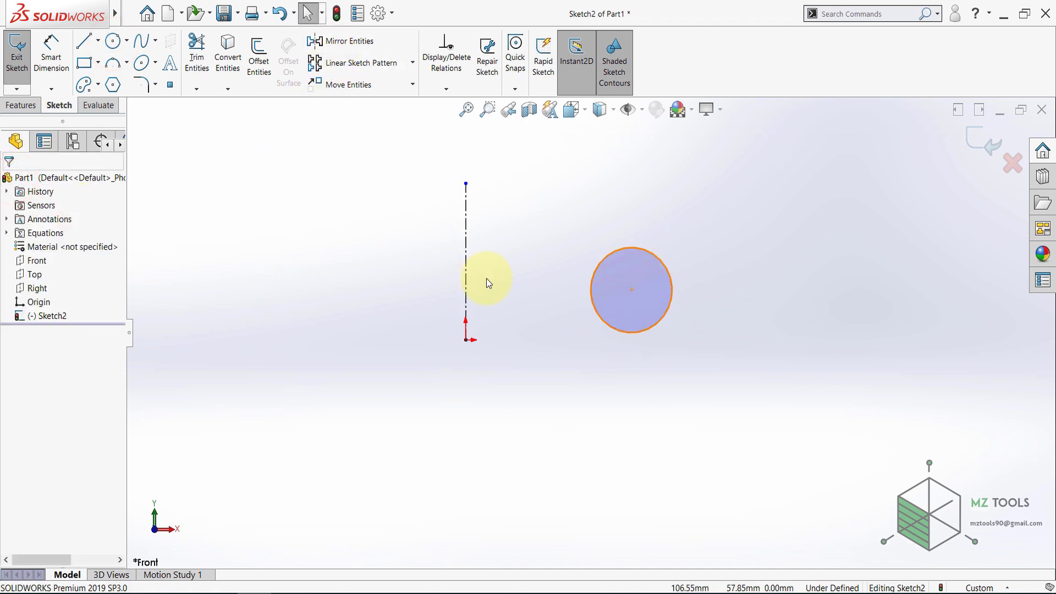
Step: Mirror the circle about the vertical centerline, keeping the original as a copy
{"action": "left_click", "coordinate": [341, 41]}
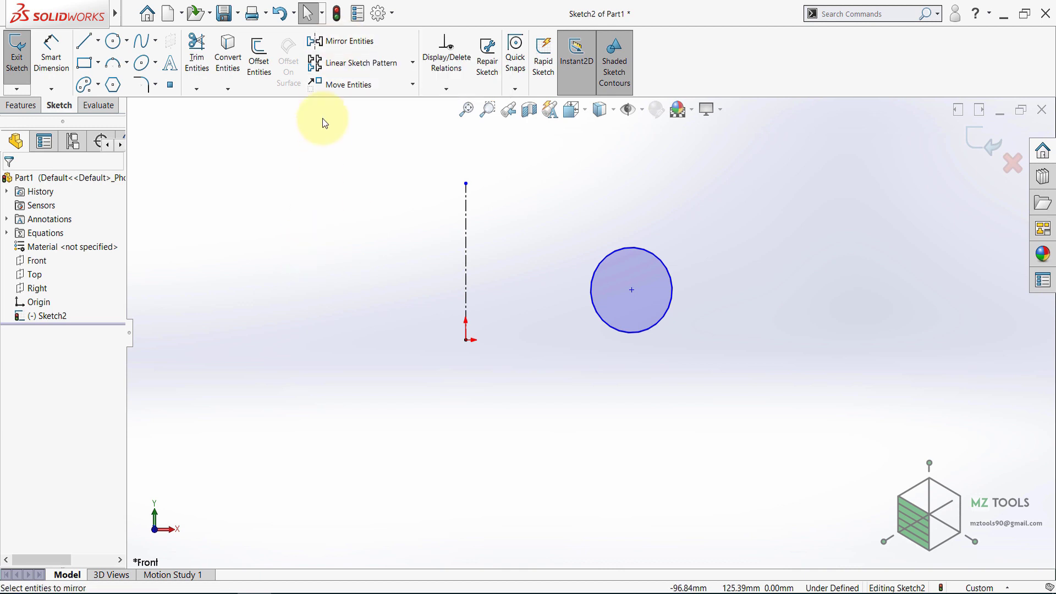
{"action": "left_click", "coordinate": [341, 41]}
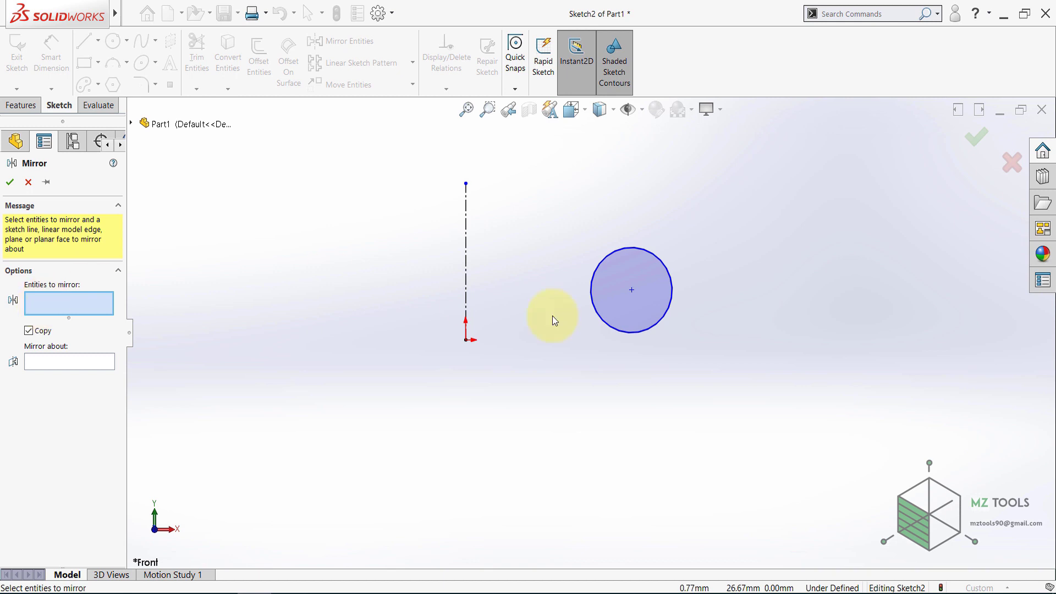
{"action": "left_click", "coordinate": [600, 325]}
{"action": "left_click", "coordinate": [57, 363]}
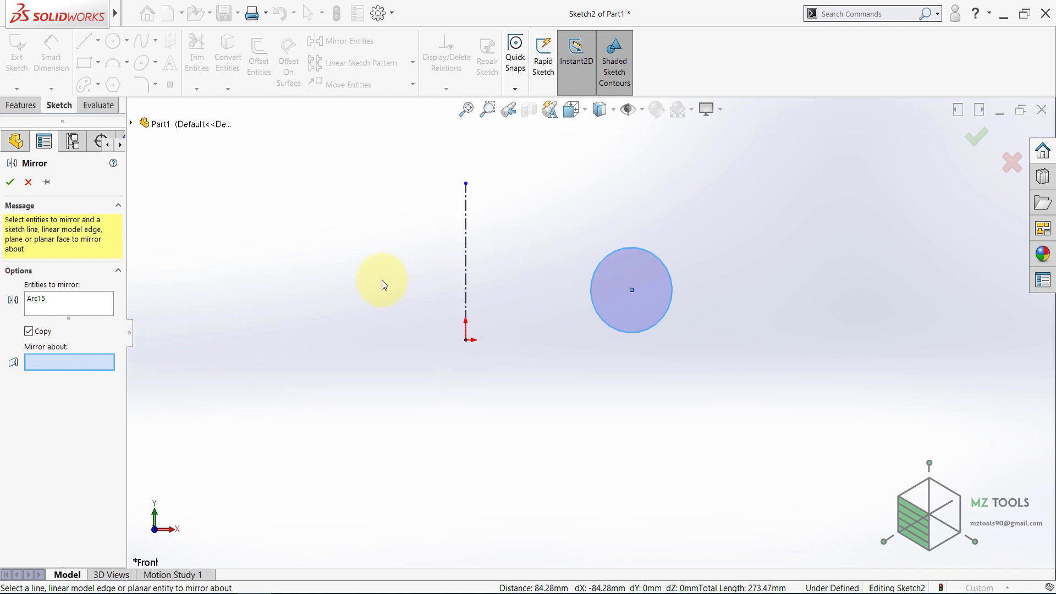
{"action": "left_click", "coordinate": [465, 241]}
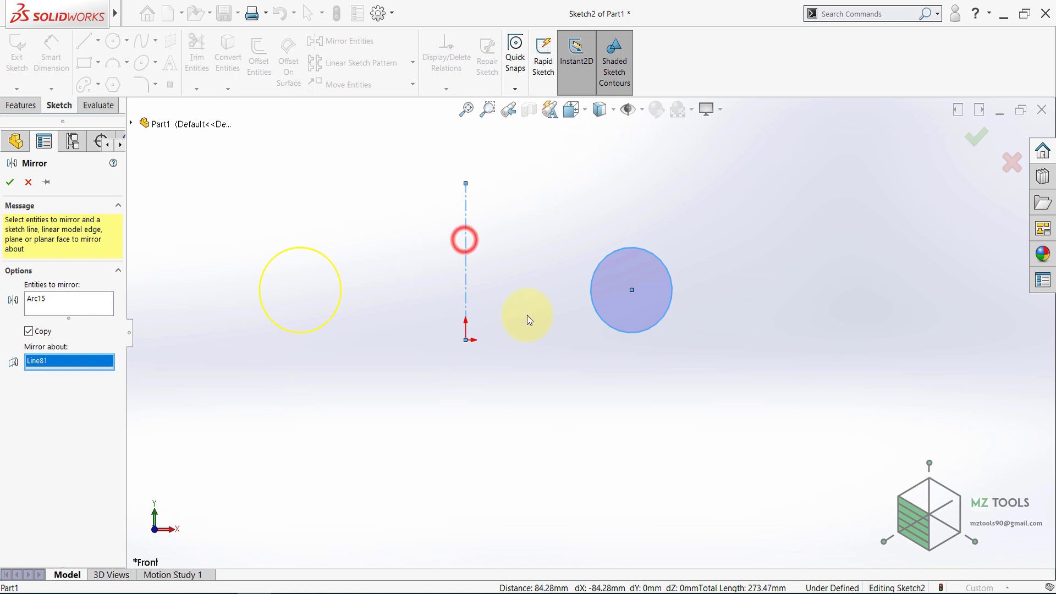
{"action": "left_click", "coordinate": [10, 183]}
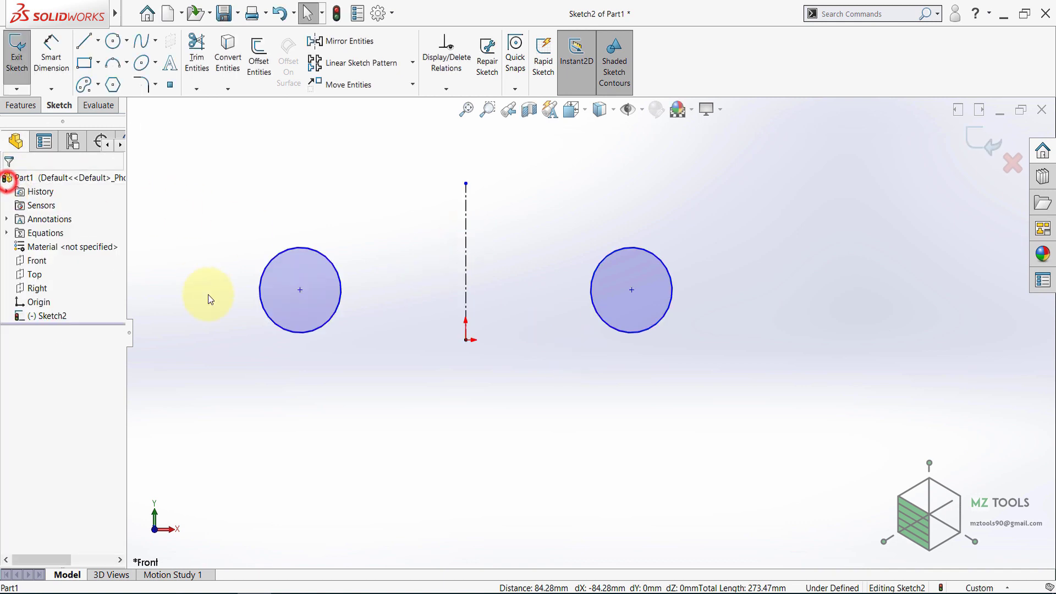
Step: Draw a slanted centerline from the origin up and to the right, ending between the vertical centerline and the right circle
{"action": "left_click", "coordinate": [98, 45]}
{"action": "left_click", "coordinate": [110, 77]}
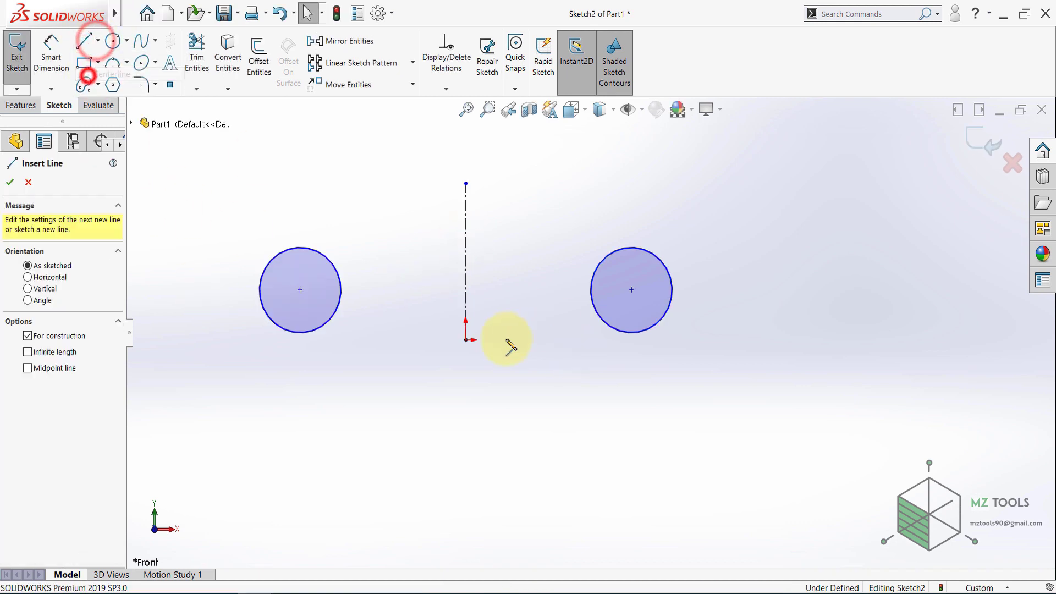
{"action": "left_click", "coordinate": [466, 340]}
{"action": "left_click", "coordinate": [597, 188]}
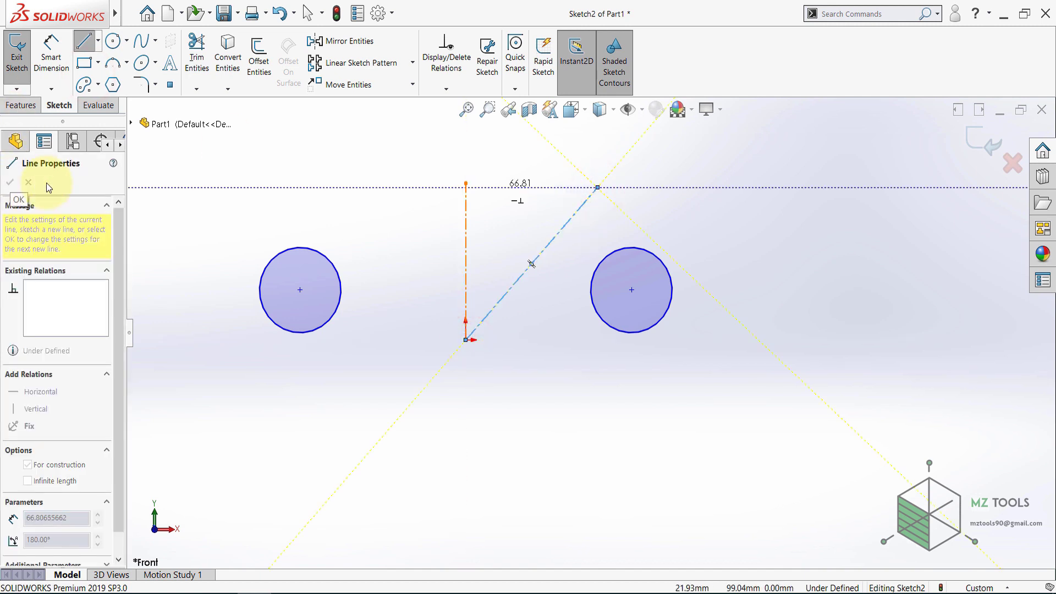
Step: Dimension the angle between the slanted and vertical centerlines and set it to 45 degrees
{"action": "left_click", "coordinate": [51, 51]}
{"action": "left_click", "coordinate": [540, 257]}
{"action": "left_click", "coordinate": [465, 241]}
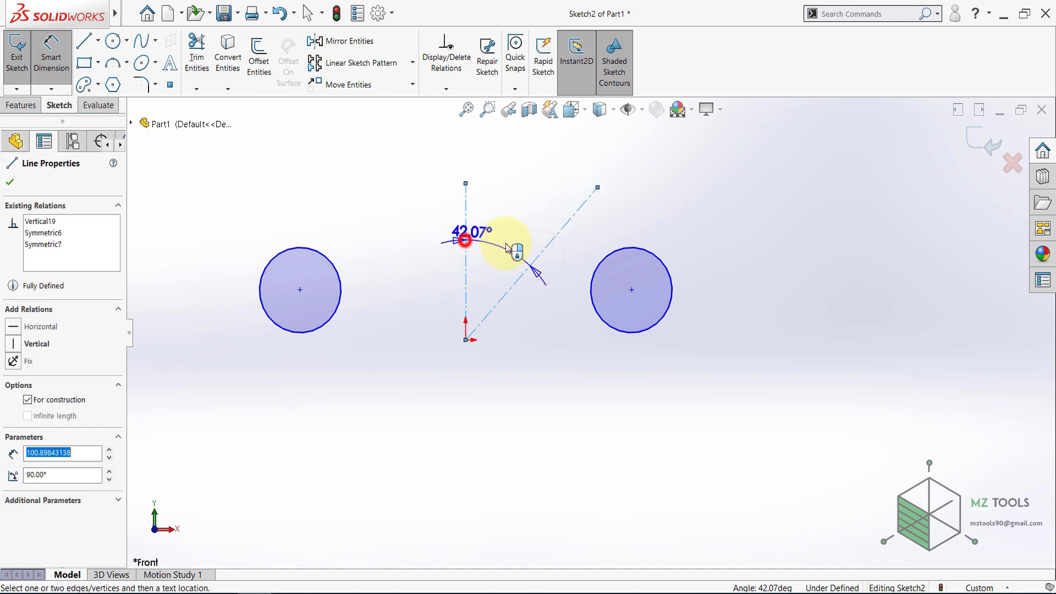
{"action": "left_click", "coordinate": [506, 243]}
{"action": "type", "text": "45"}
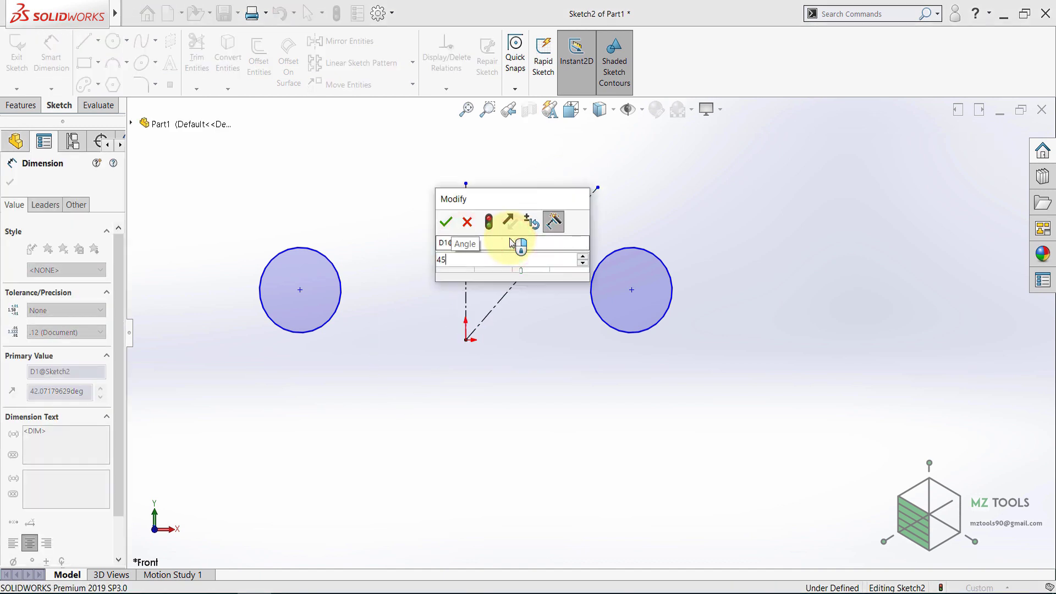
{"action": "key", "text": "Return"}
{"action": "left_click", "coordinate": [377, 207]}
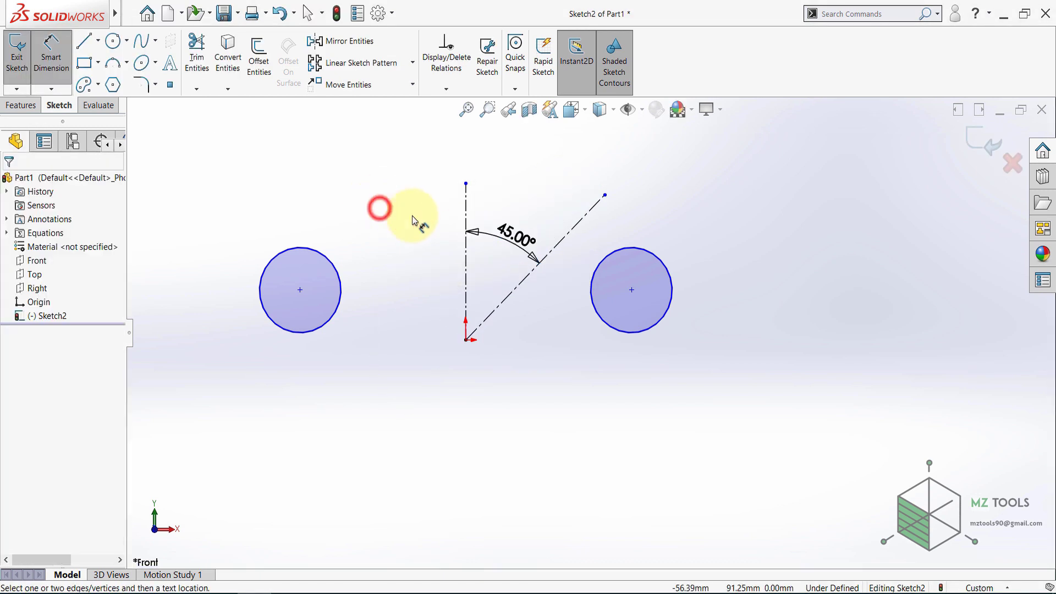
Step: Begin a mirrored copy of the right circle, up to the choice of its mirror line
{"action": "left_click", "coordinate": [320, 41]}
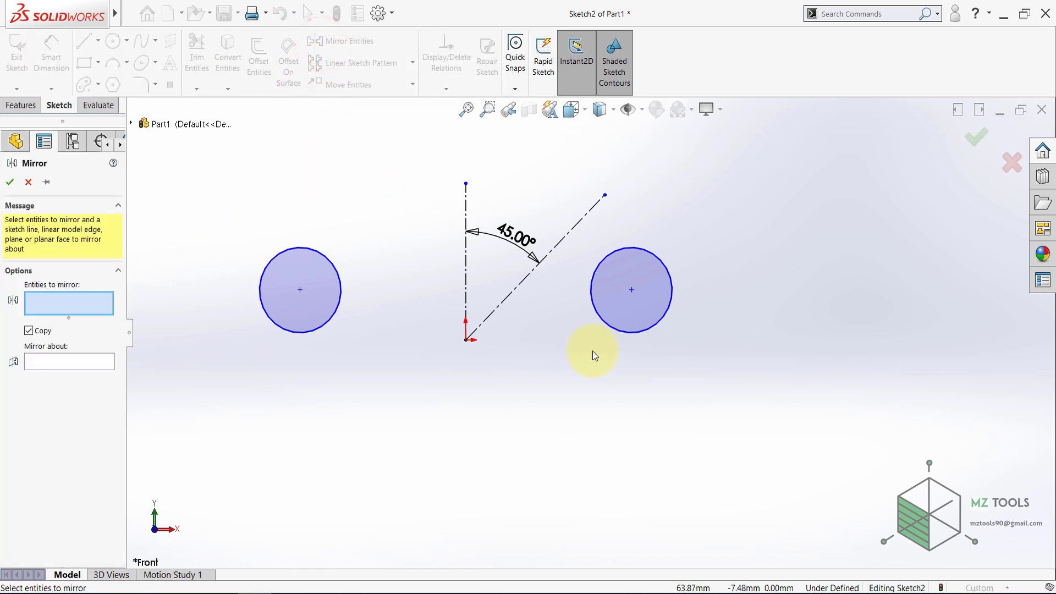
{"action": "left_click", "coordinate": [628, 333]}
{"action": "left_click", "coordinate": [94, 361]}
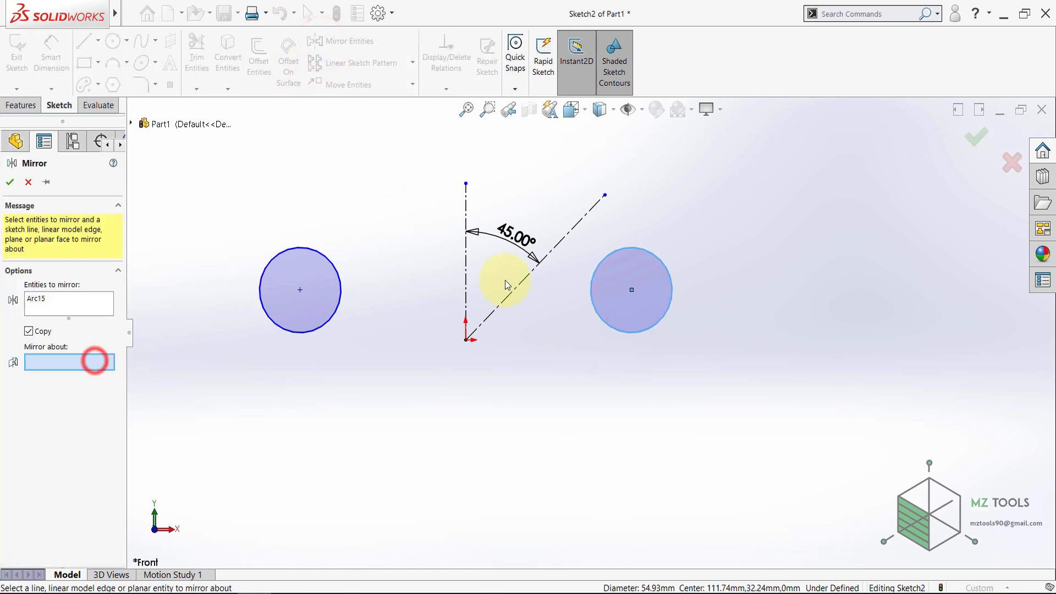
Step: Mirror the circle beside the inclined centerline about that centerline
{"action": "left_click", "coordinate": [523, 279]}
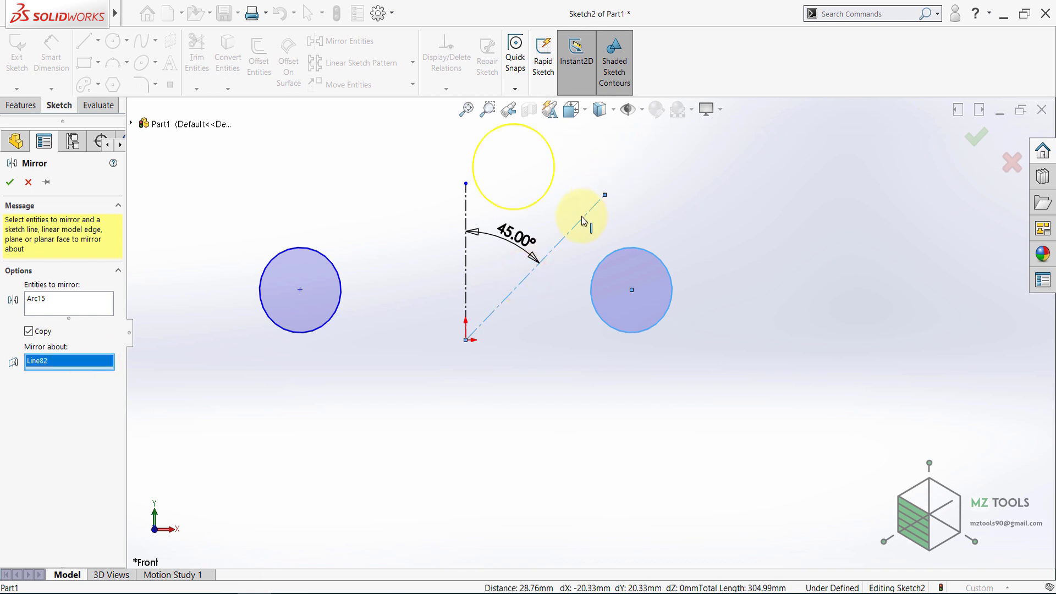
{"action": "left_click", "coordinate": [10, 182]}
{"action": "left_click", "coordinate": [455, 365]}
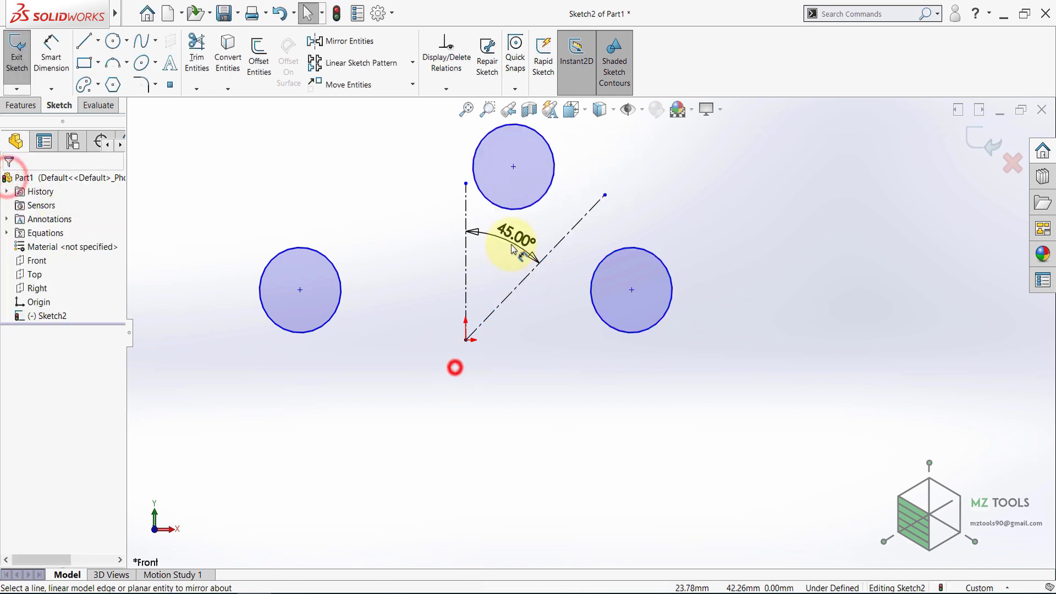
Step: Set the angle between the vertical and inclined centerlines to 60°
{"action": "double_click", "coordinate": [516, 239]}
{"action": "type", "text": "60"}
{"action": "key", "text": "Return"}
Step: Set the angle between the vertical and inclined centerlines to 50°
{"action": "double_click", "coordinate": [512, 238]}
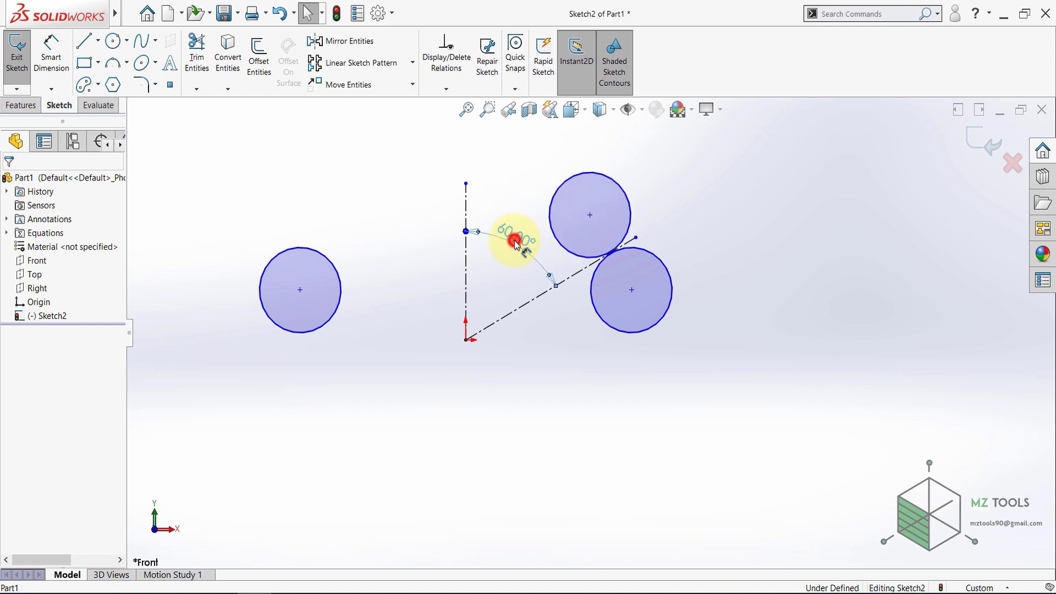
{"action": "type", "text": "50"}
{"action": "key", "text": "Return"}
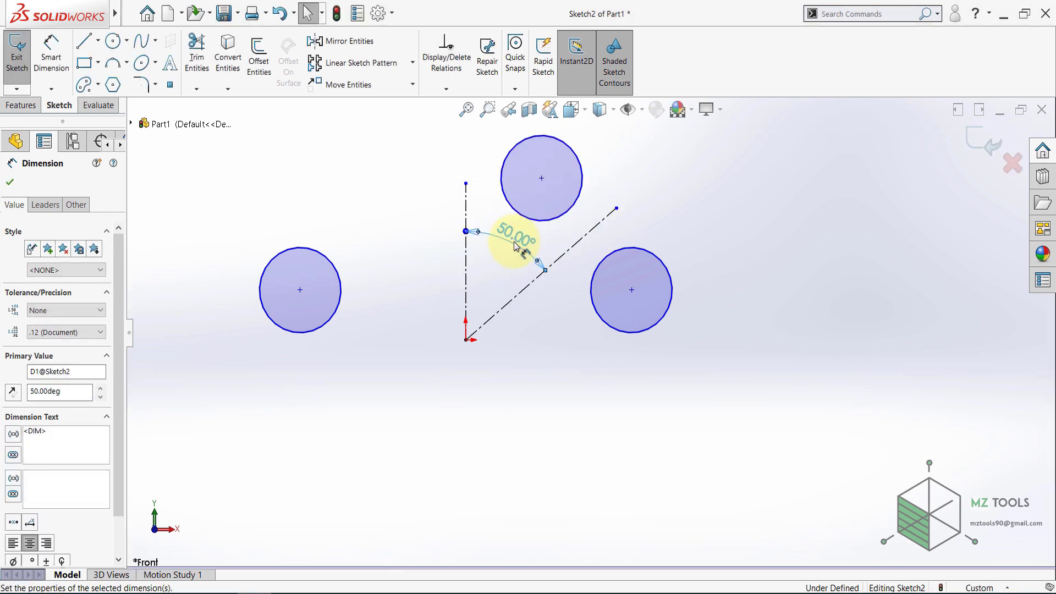
{"action": "left_click", "coordinate": [579, 379]}
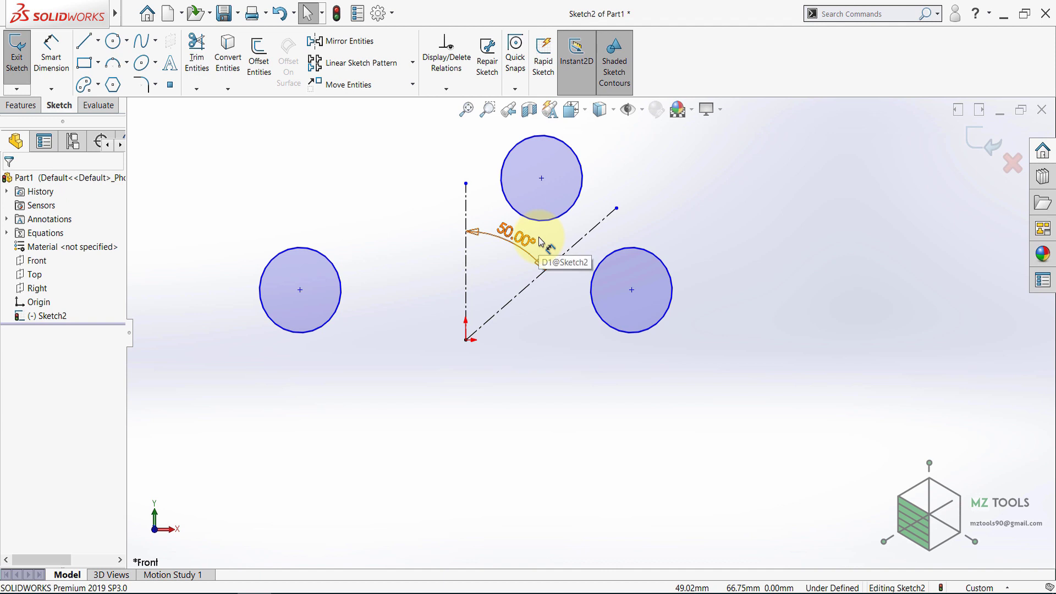
Step: Delete the three circles, both centerlines and the angle dimension from the sketch
{"action": "scroll", "coordinate": [541, 241], "scroll_direction": "up", "scroll_amount": 2}
{"action": "scroll", "coordinate": [593, 235], "scroll_direction": "down", "scroll_amount": 1}
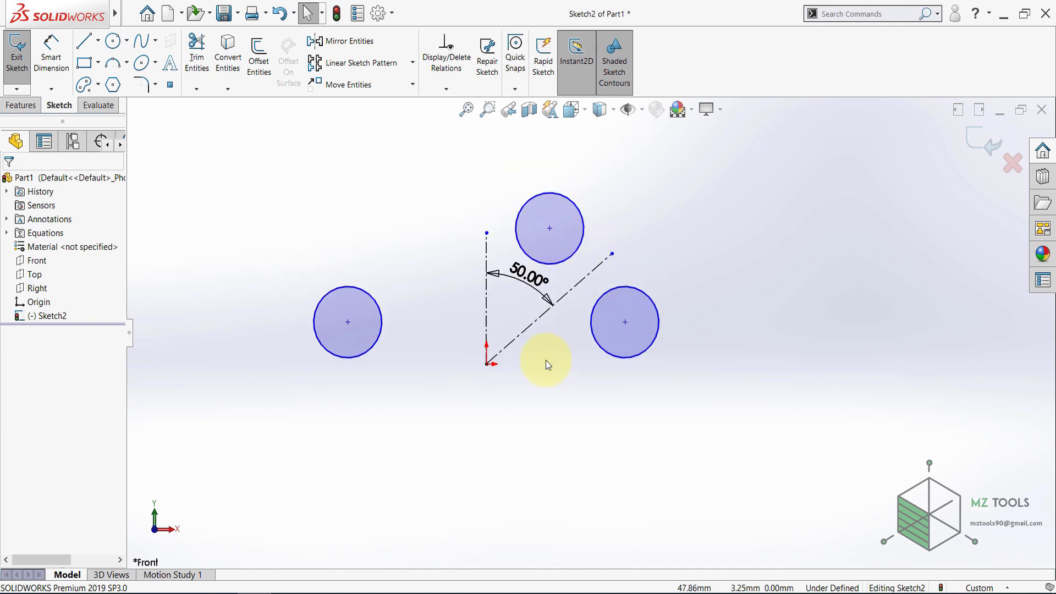
{"action": "key", "text": "ctrl+a"}
{"action": "key", "text": "Delete"}
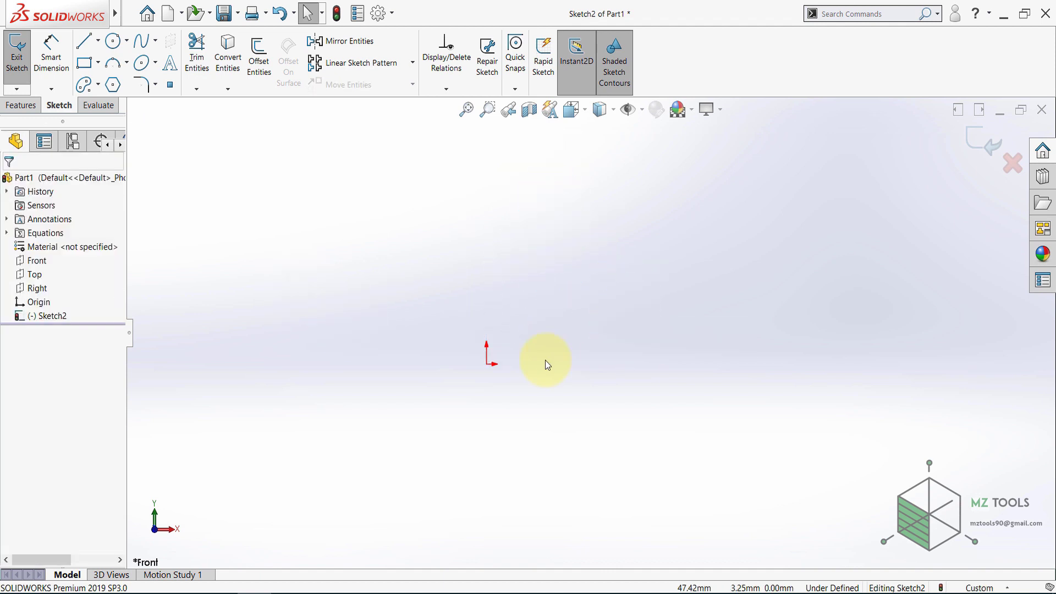
Step: Sketch a circle with a radius of about 24.7 mm centred on the origin
{"action": "left_click", "coordinate": [122, 48]}
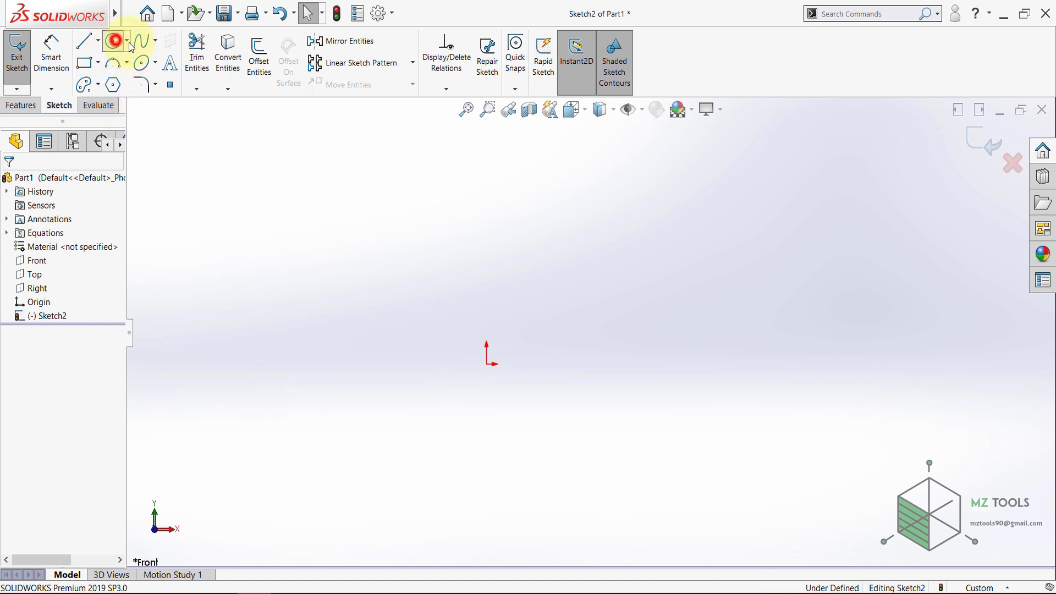
{"action": "left_click", "coordinate": [486, 363]}
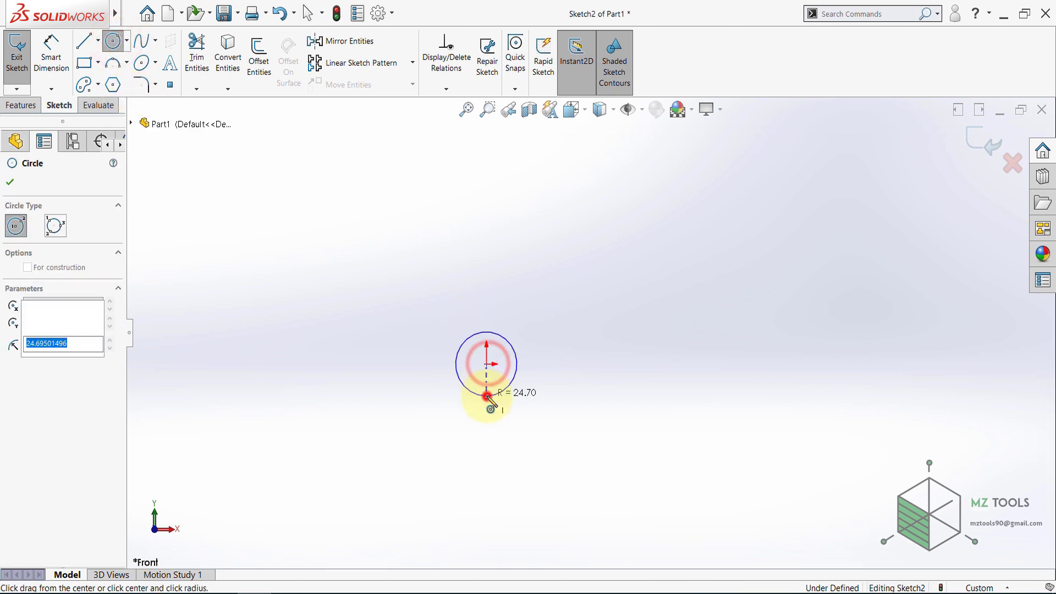
{"action": "left_click", "coordinate": [488, 396]}
{"action": "left_click", "coordinate": [10, 185]}
Step: Dimension the circle at the origin with a diameter of 50 mm
{"action": "left_click", "coordinate": [64, 56]}
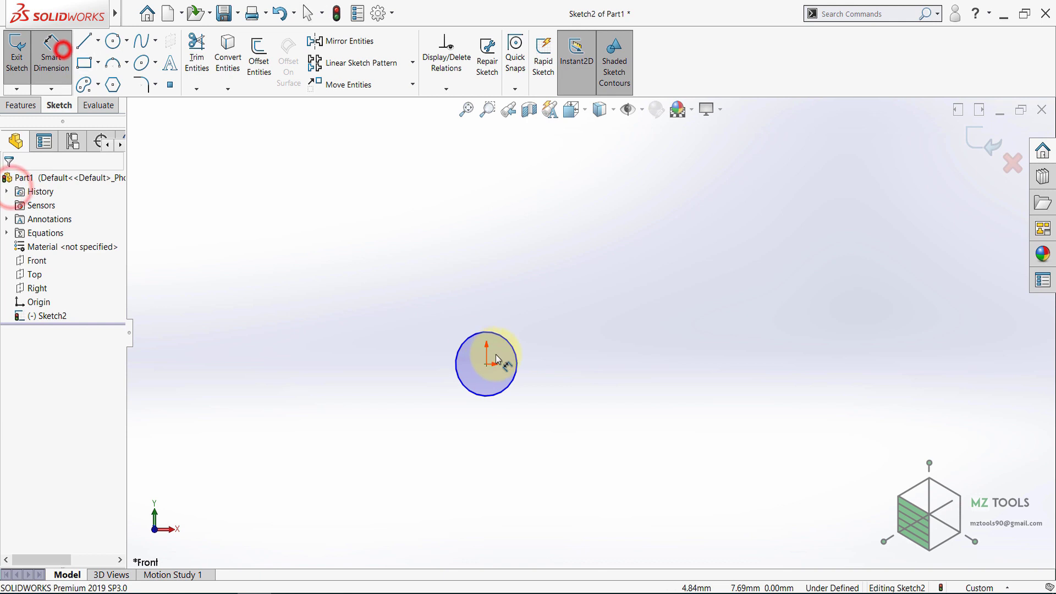
{"action": "left_click", "coordinate": [515, 349]}
{"action": "left_click", "coordinate": [567, 374]}
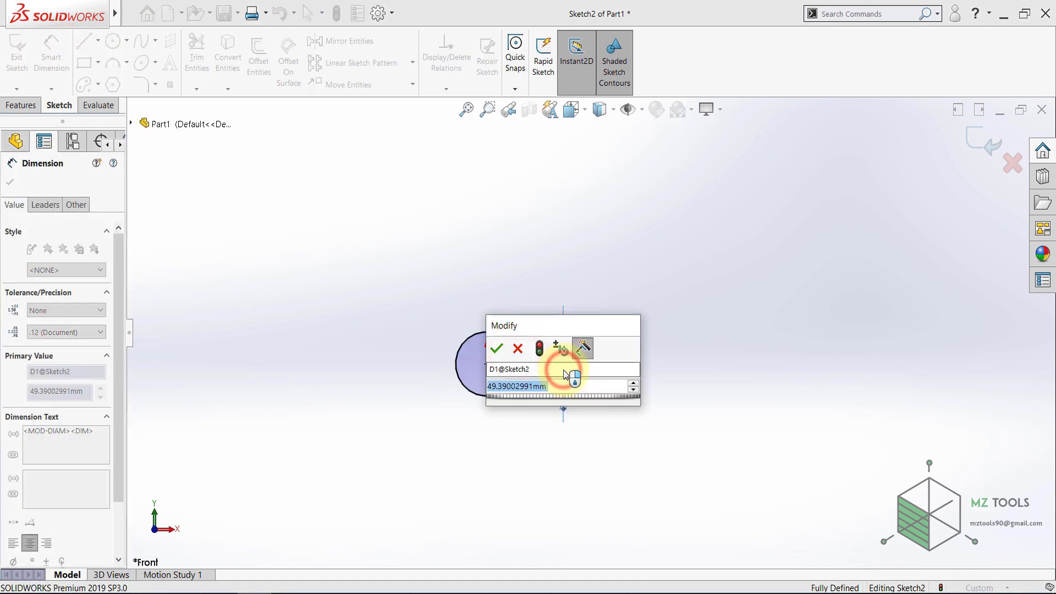
{"action": "type", "text": "50"}
{"action": "key", "text": "Return"}
{"action": "left_click", "coordinate": [396, 240]}
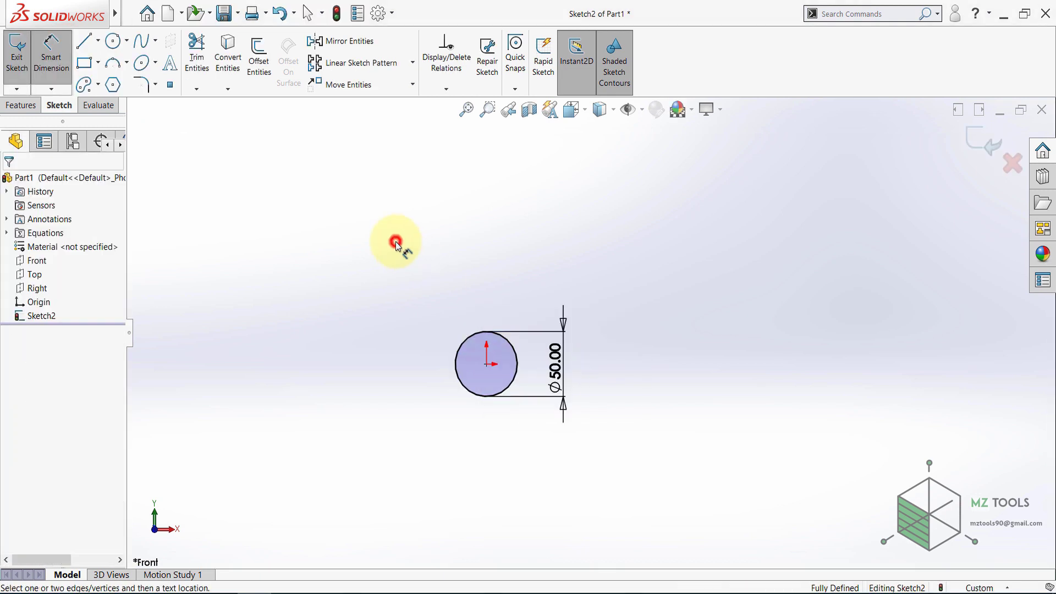
Step: Set up a Linear Sketch Pattern of the 50 mm circle along the X-axis with 70 mm spacing and 4 instances
{"action": "left_click", "coordinate": [339, 65]}
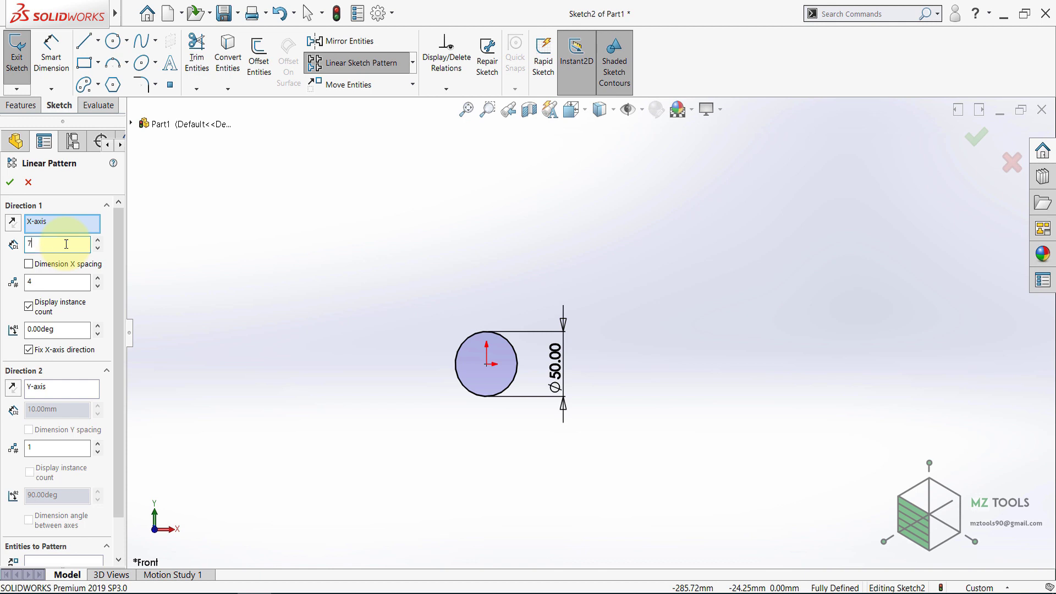
{"action": "left_click_drag", "start_coordinate": [118, 253], "coordinate": [119, 332]}
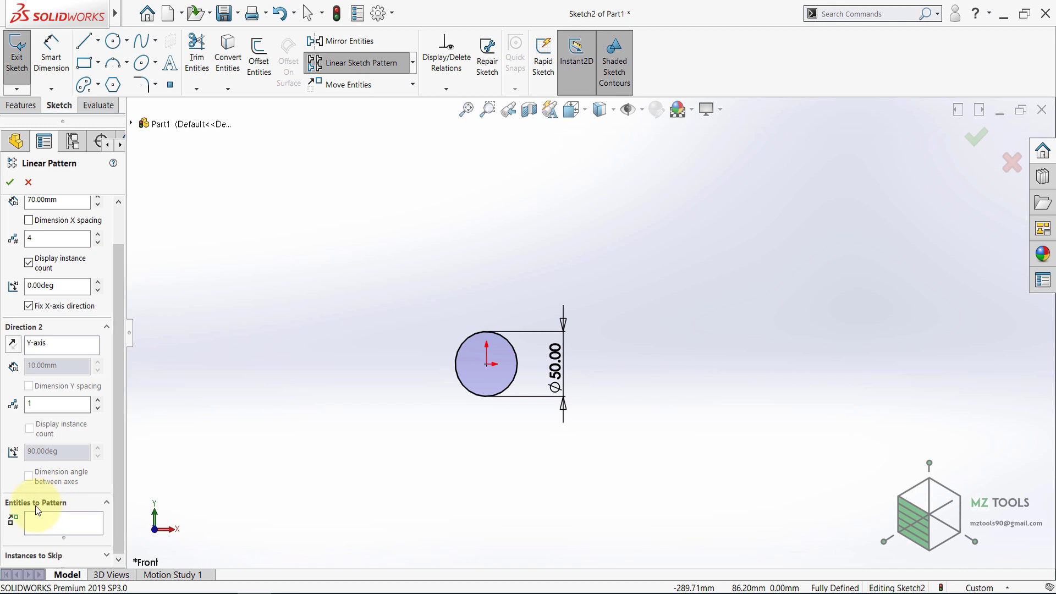
{"action": "left_click", "coordinate": [50, 519]}
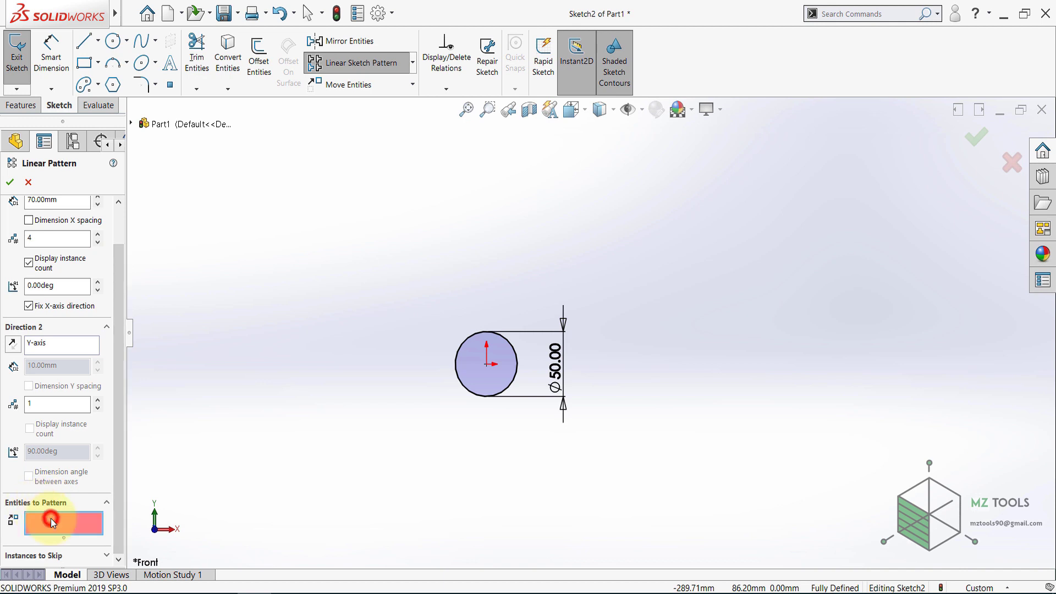
{"action": "left_click", "coordinate": [458, 381]}
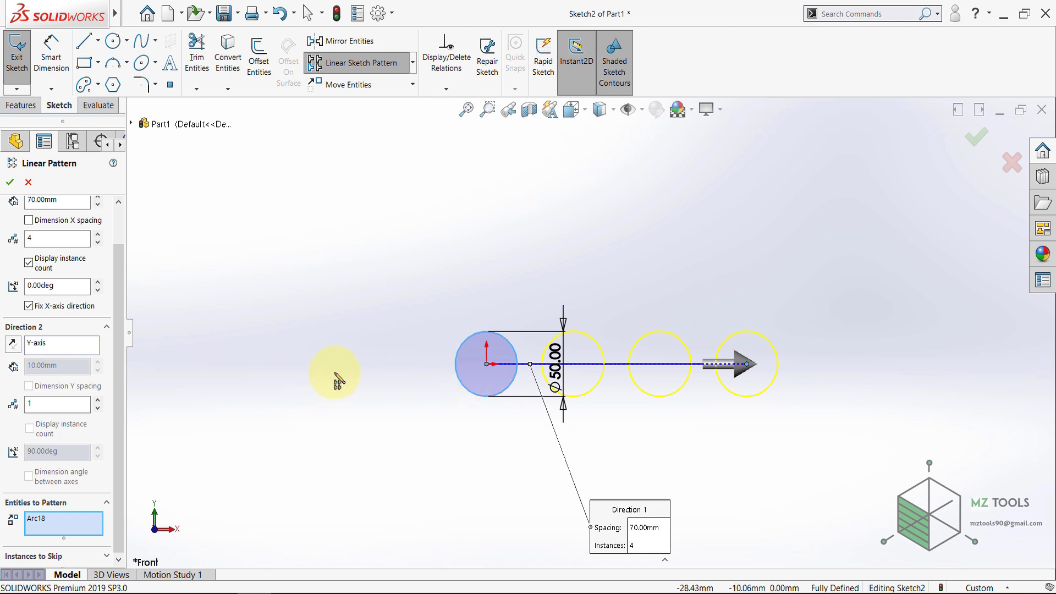
Step: Add a Y-axis direction to the pattern with 5 instances at 100 mm spacing and its instance count displayed
{"action": "left_click_drag", "start_coordinate": [121, 356], "coordinate": [147, 266]}
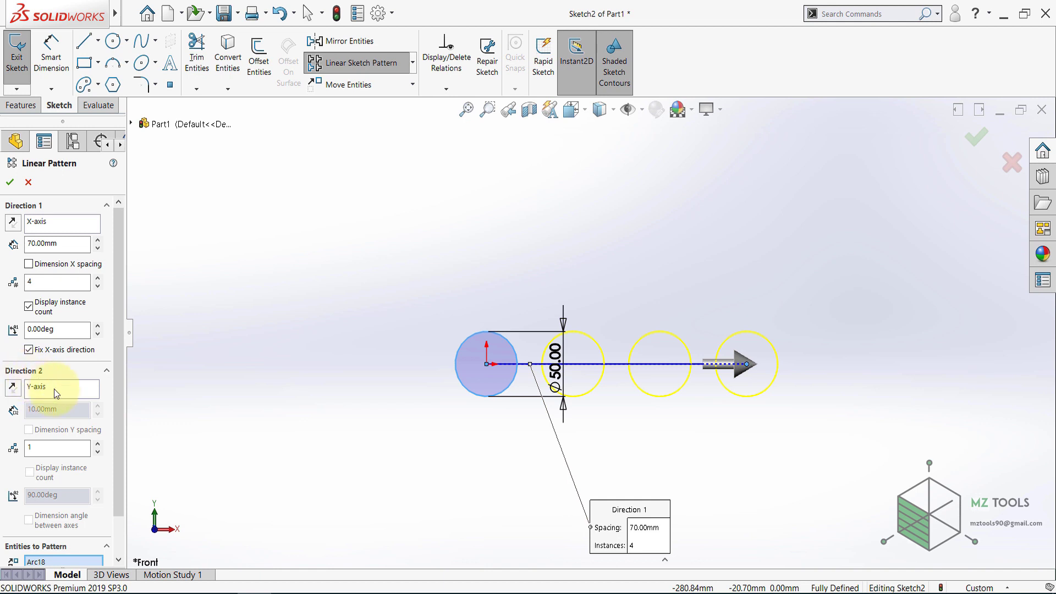
{"action": "left_click", "coordinate": [75, 447]}
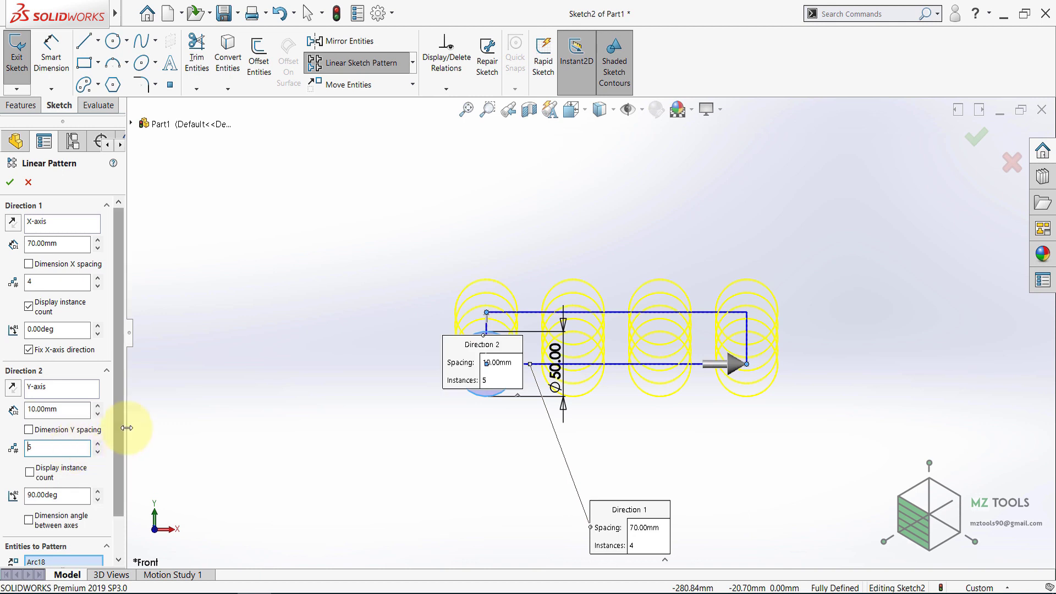
{"action": "left_click_drag", "start_coordinate": [118, 422], "coordinate": [102, 455]}
{"action": "left_click", "coordinate": [62, 373]}
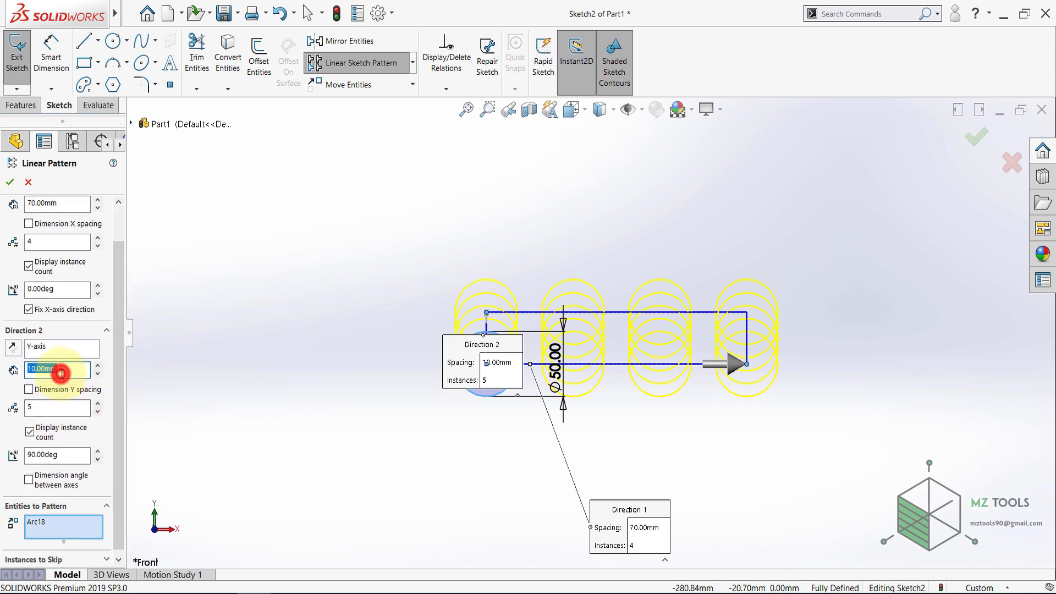
{"action": "key", "text": "Return"}
{"action": "key", "text": "f"}
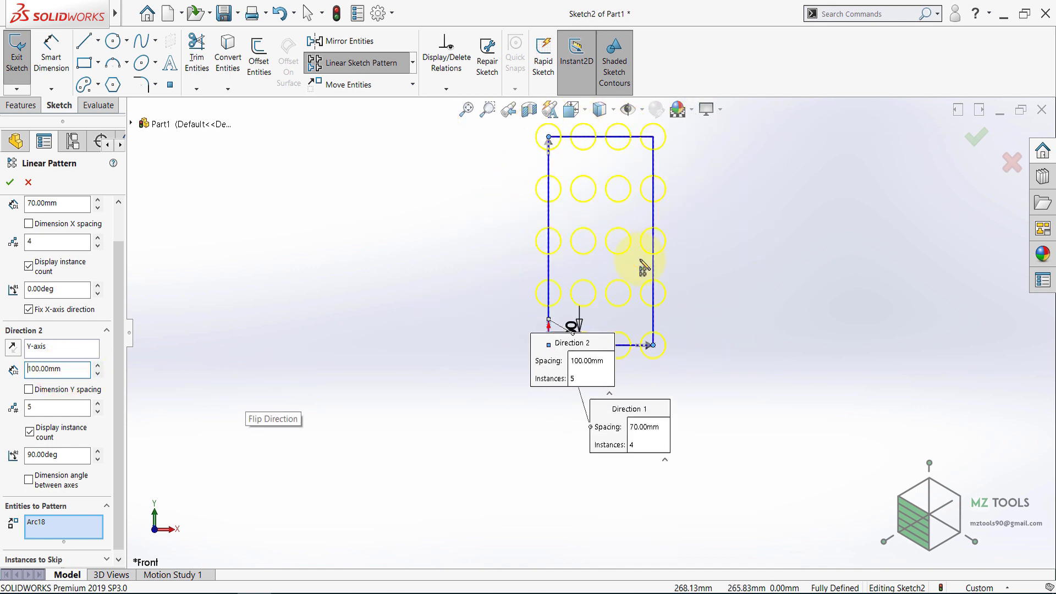
{"action": "left_click", "coordinate": [466, 109]}
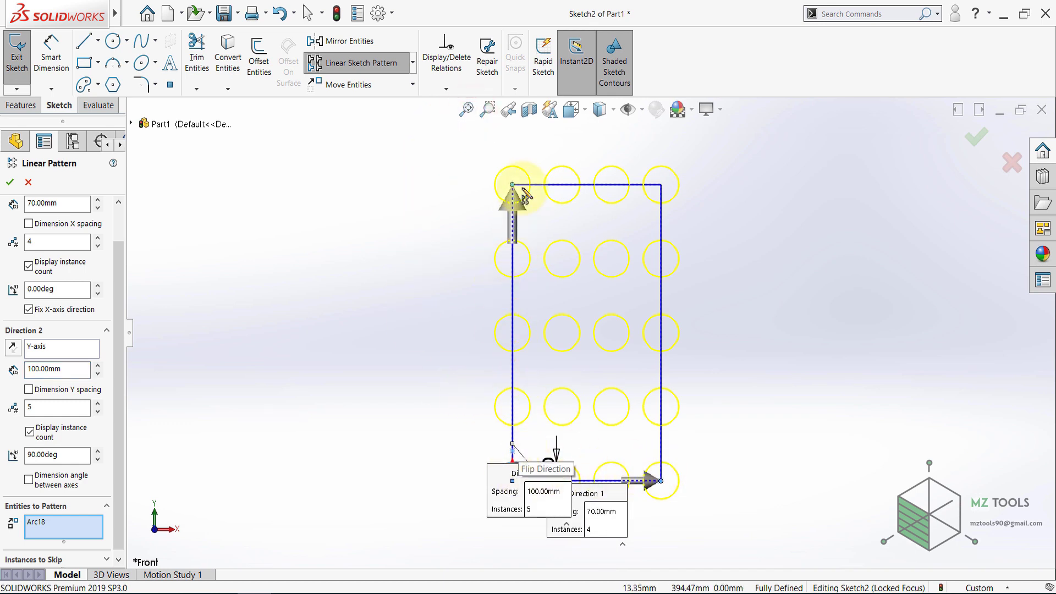
Step: Skip instances (2,4), (3,2) and (1,2) and create the linear sketch pattern
{"action": "left_click", "coordinate": [118, 487]}
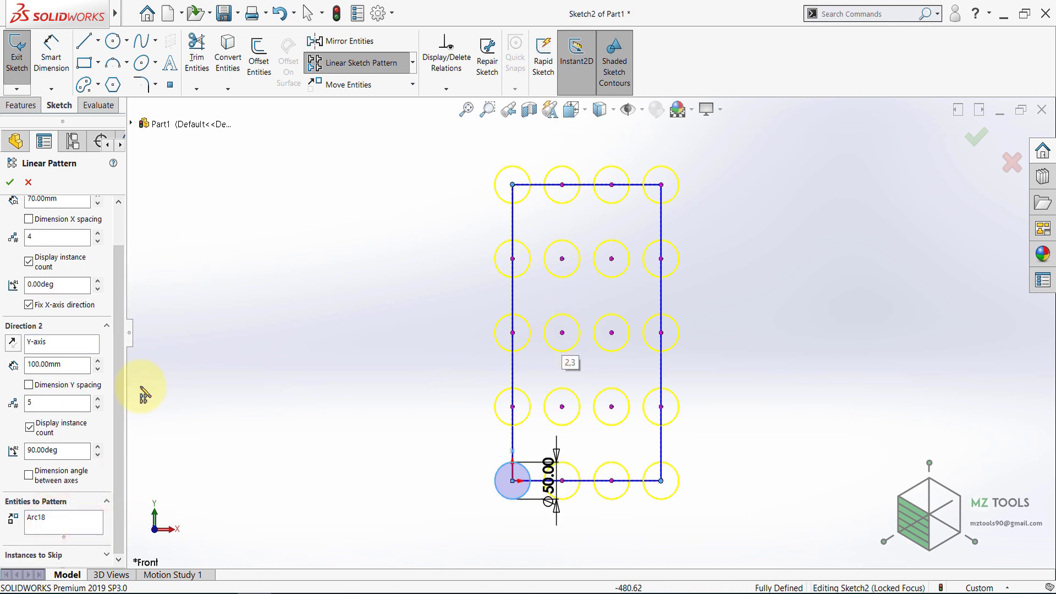
{"action": "left_click", "coordinate": [43, 554]}
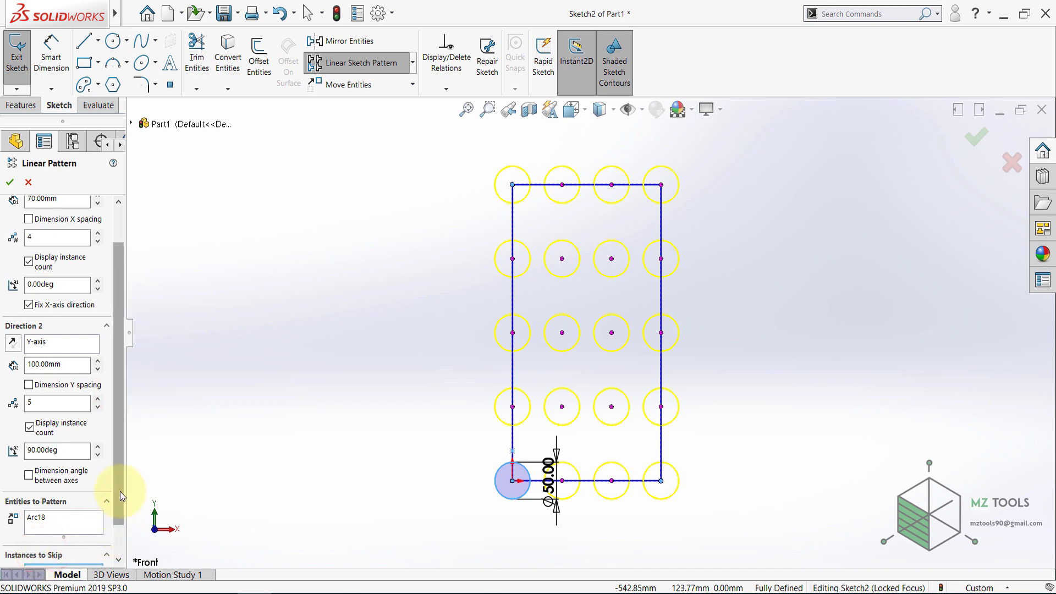
{"action": "left_click_drag", "start_coordinate": [117, 492], "coordinate": [73, 532]}
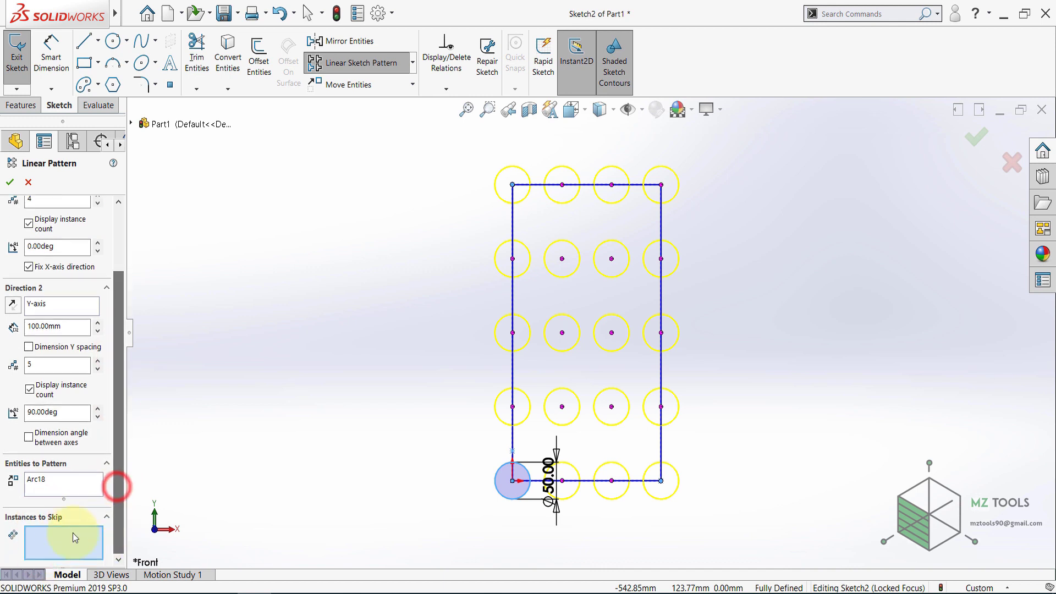
{"action": "left_click", "coordinate": [562, 258]}
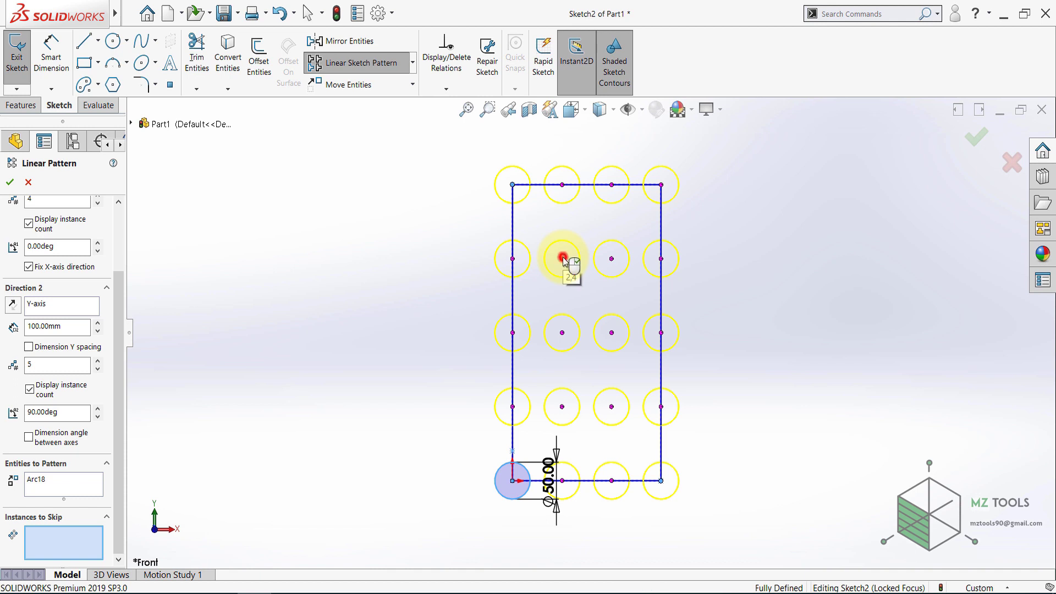
{"action": "left_click", "coordinate": [611, 406]}
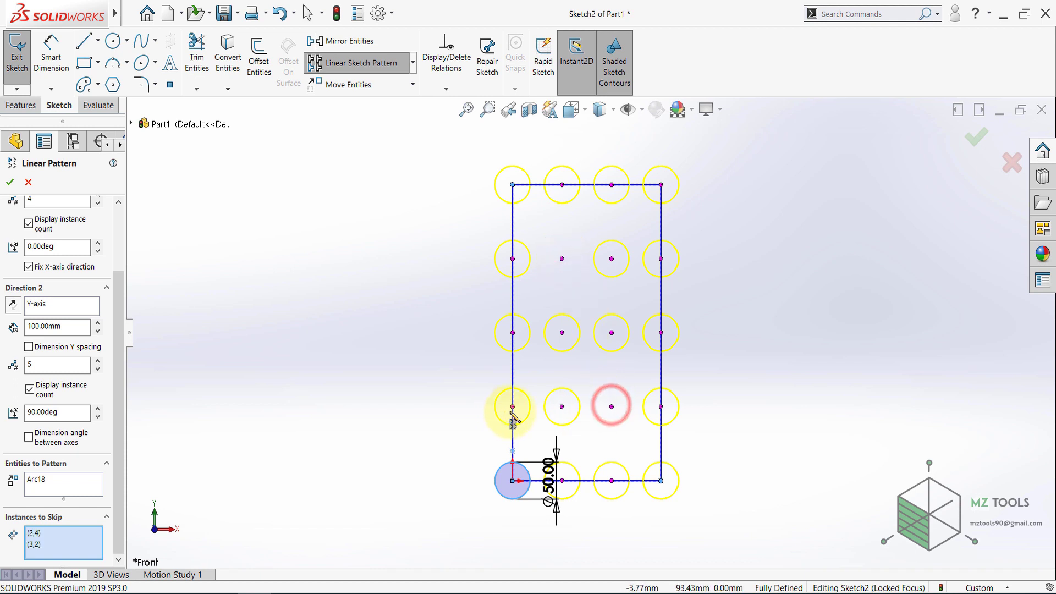
{"action": "left_click", "coordinate": [512, 408]}
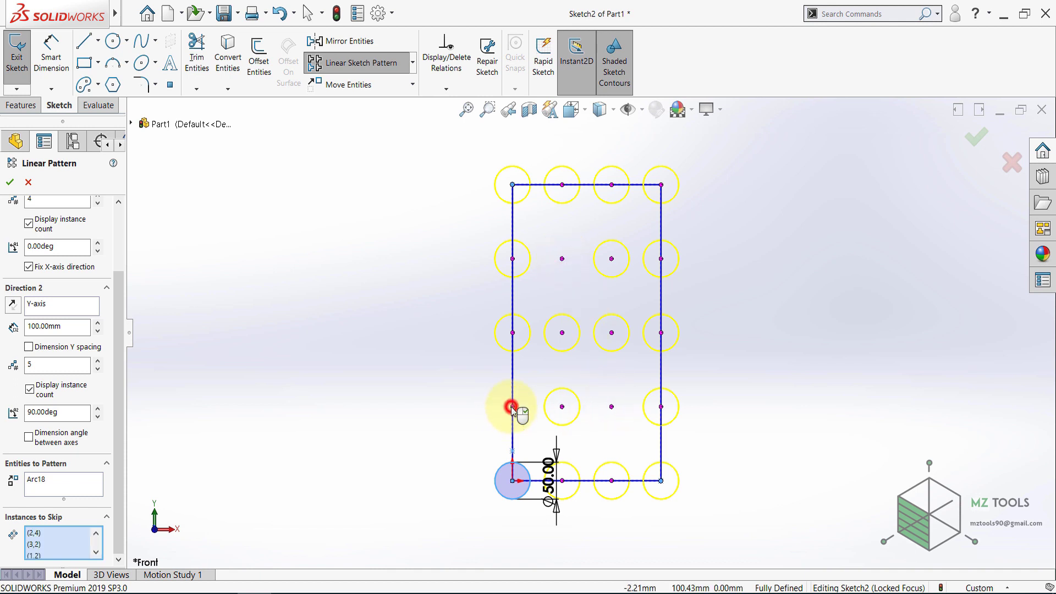
{"action": "left_click", "coordinate": [10, 182]}
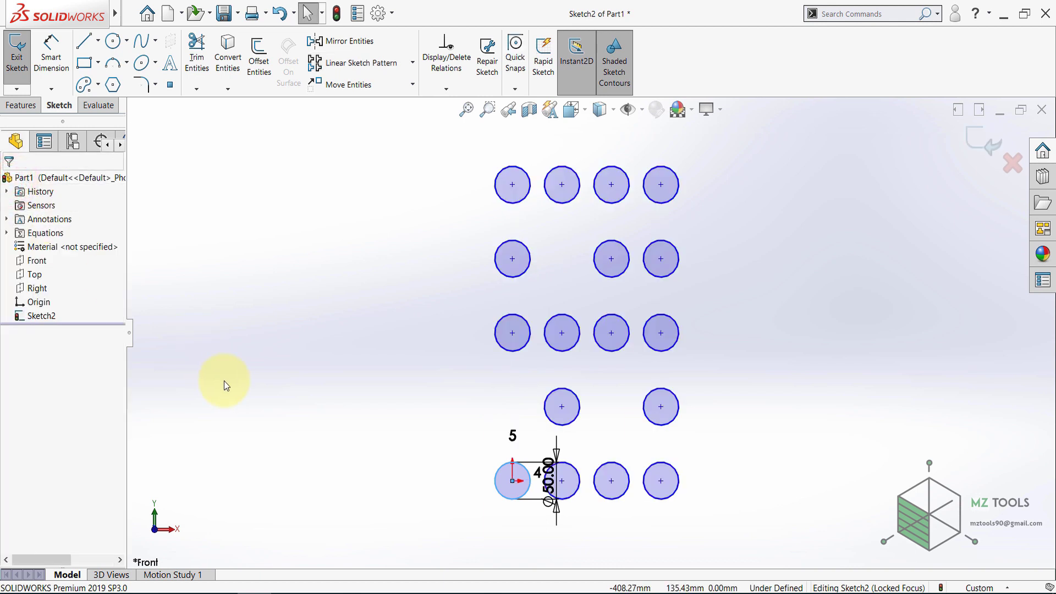
Step: Delete all the patterned circles and their dimensions from the sketch
{"action": "left_click", "coordinate": [337, 380]}
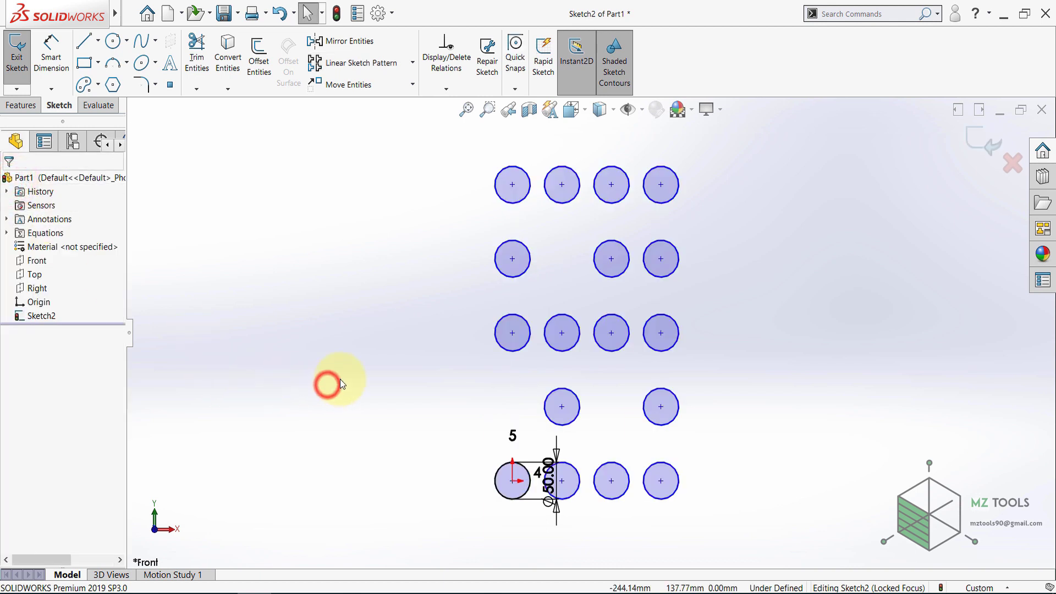
{"action": "key", "text": "ctrl+a"}
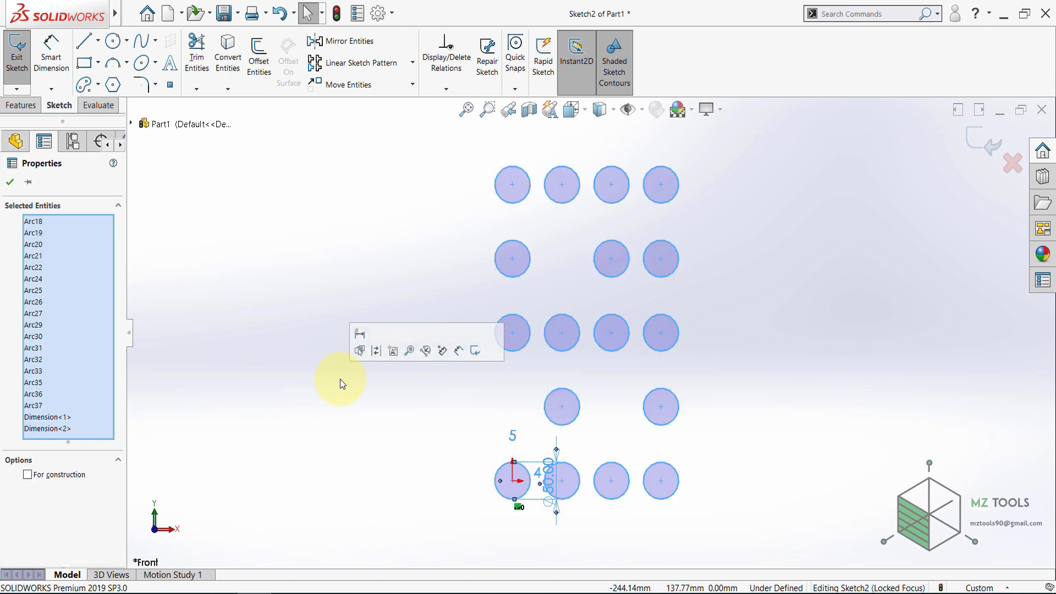
{"action": "key", "text": "Delete"}
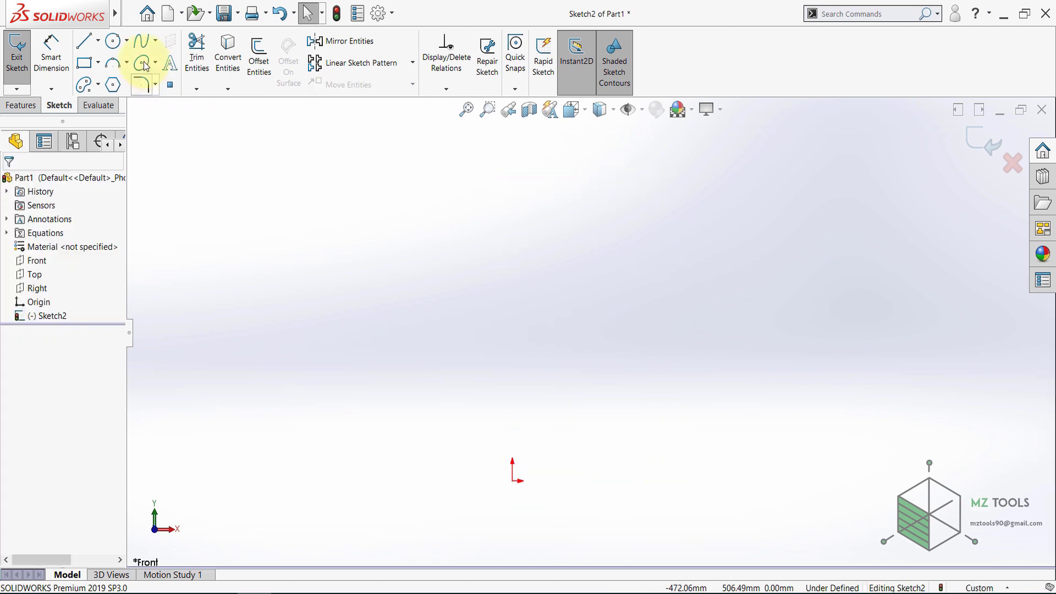
Step: Sketch a circle with a radius of about 52 mm, centred about 251 mm directly above the origin
{"action": "left_click", "coordinate": [112, 41]}
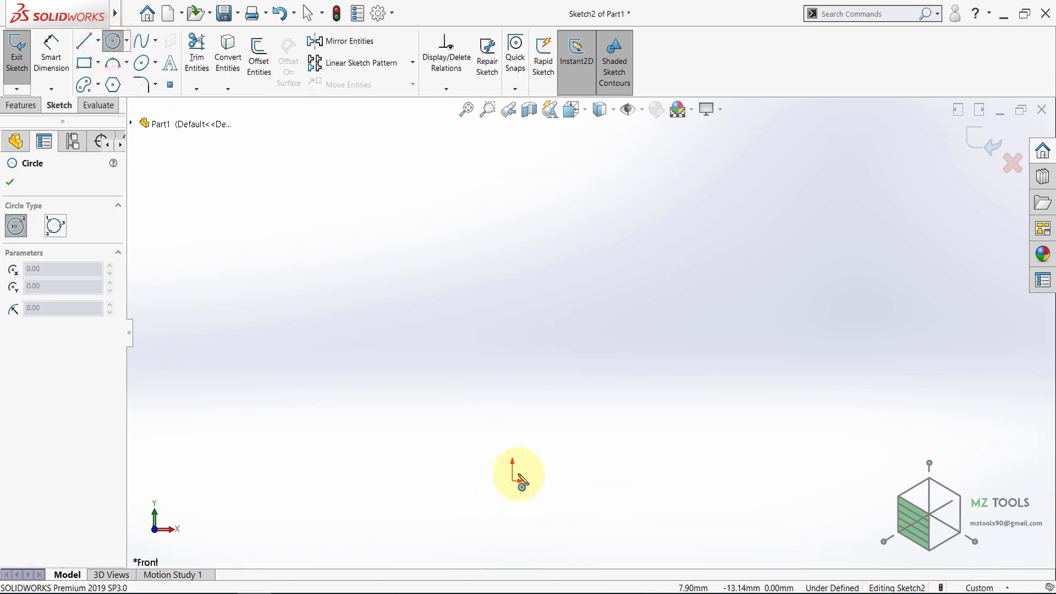
{"action": "left_click", "coordinate": [512, 294]}
{"action": "left_click", "coordinate": [503, 332]}
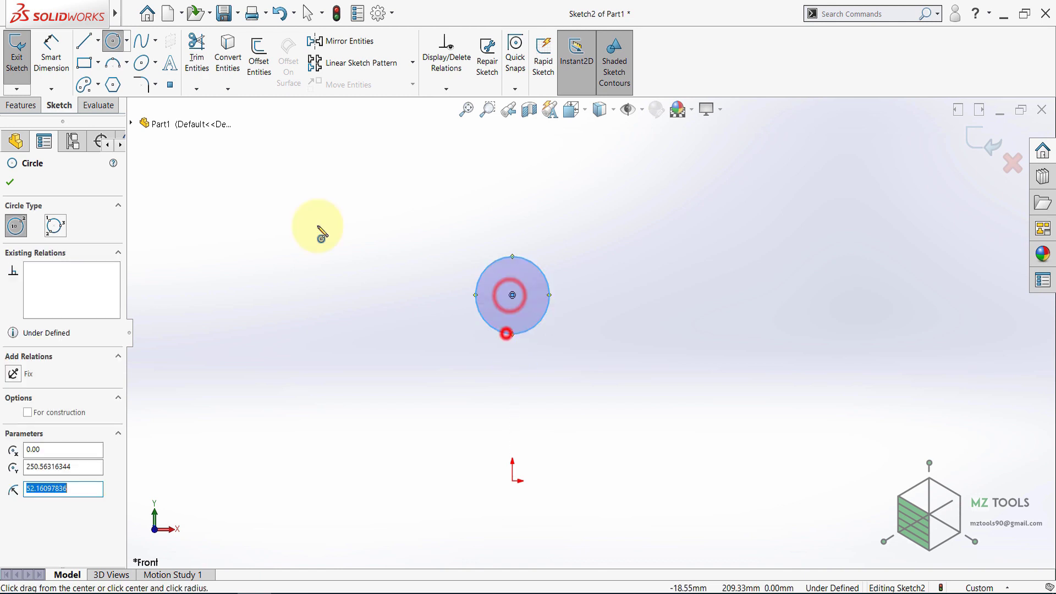
Step: Dimension the circle above the origin with a diameter of 100 mm
{"action": "left_click", "coordinate": [46, 51]}
{"action": "left_click", "coordinate": [500, 258]}
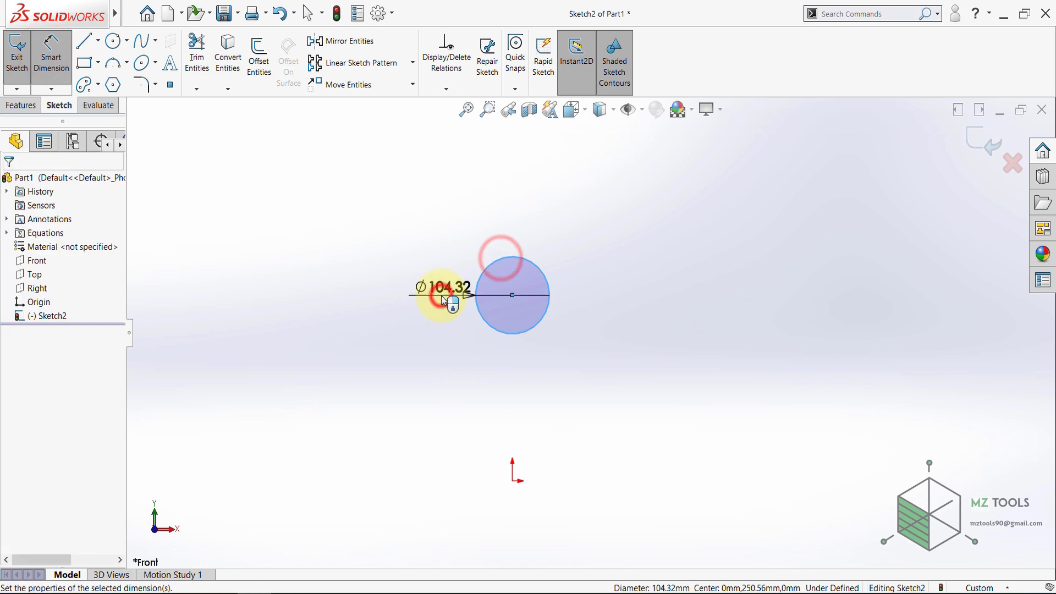
{"action": "left_click", "coordinate": [442, 300]}
{"action": "type", "text": "100"}
{"action": "key", "text": "Return"}
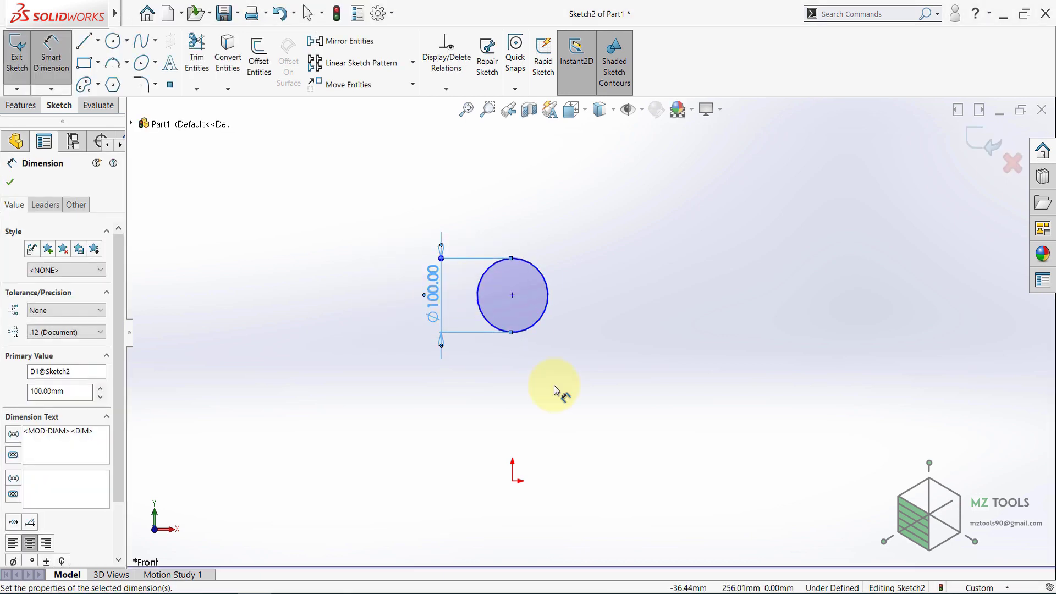
Step: Dimension the vertical distance from the origin to the circle's centre as 250 mm and finish dimensioning
{"action": "left_click", "coordinate": [513, 482]}
{"action": "left_click", "coordinate": [512, 295]}
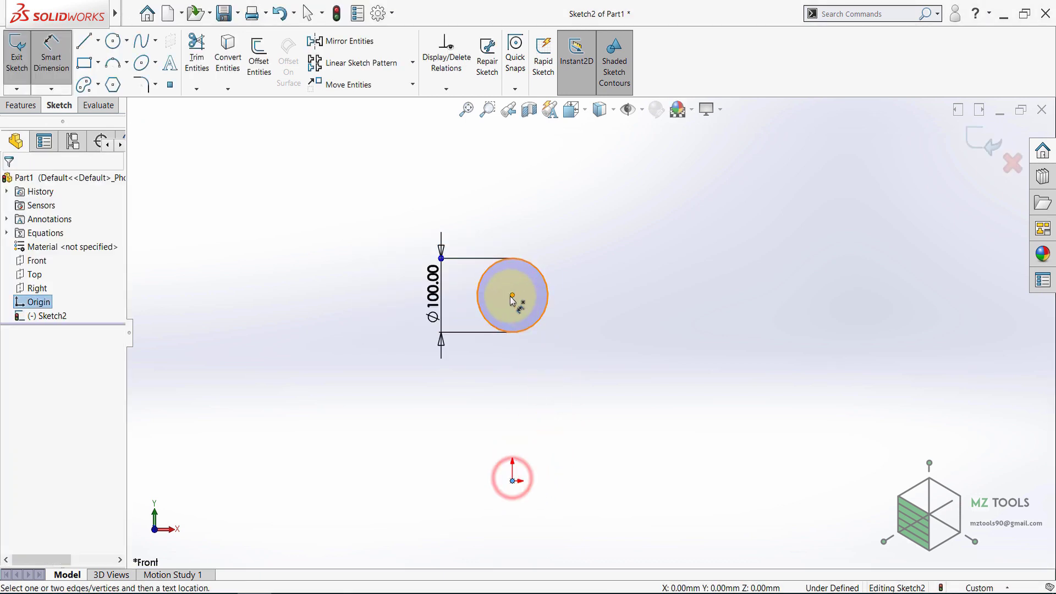
{"action": "left_click", "coordinate": [588, 386]}
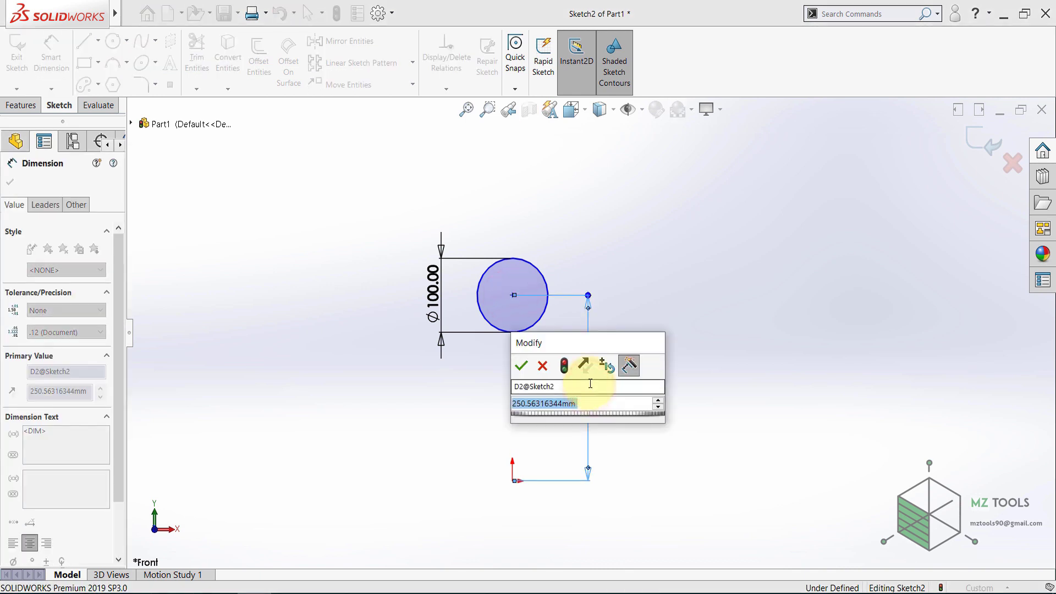
{"action": "type", "text": "1"}
{"action": "key", "text": "BackSpace"}
{"action": "type", "text": "250"}
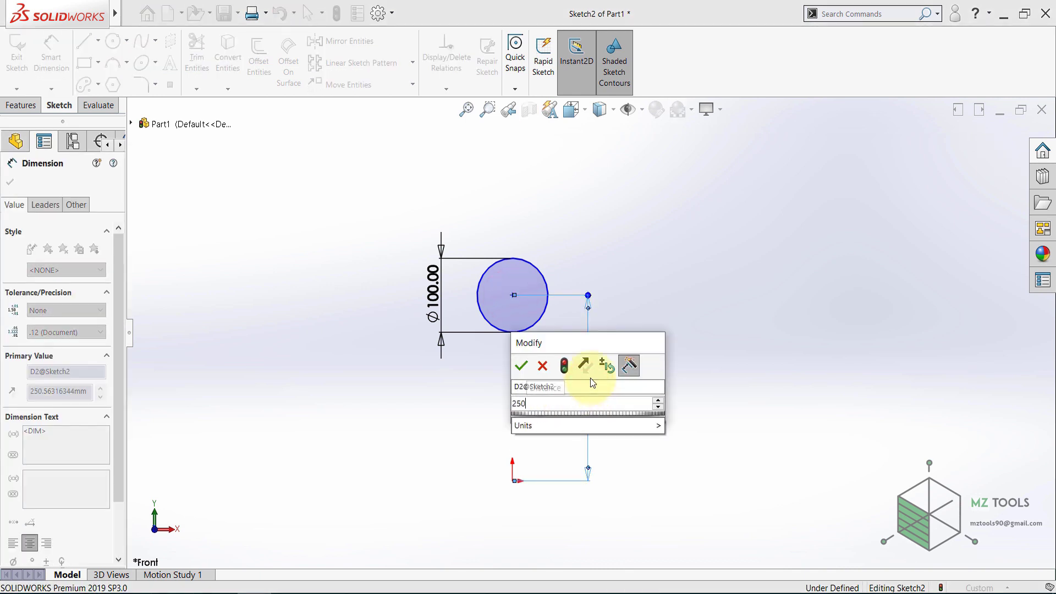
{"action": "key", "text": "Return"}
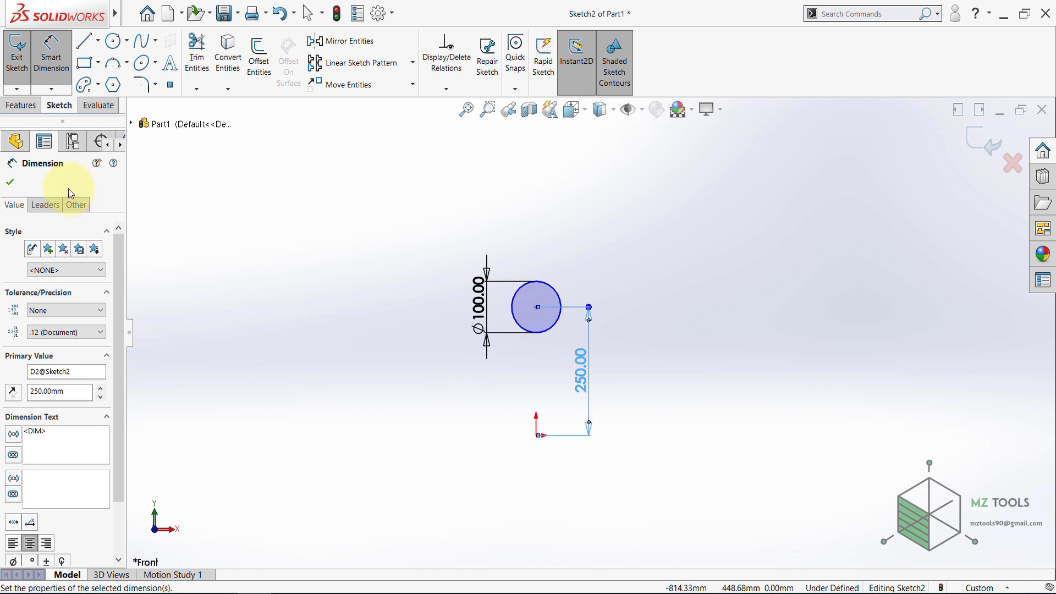
{"action": "left_click", "coordinate": [10, 184]}
{"action": "left_click", "coordinate": [257, 243]}
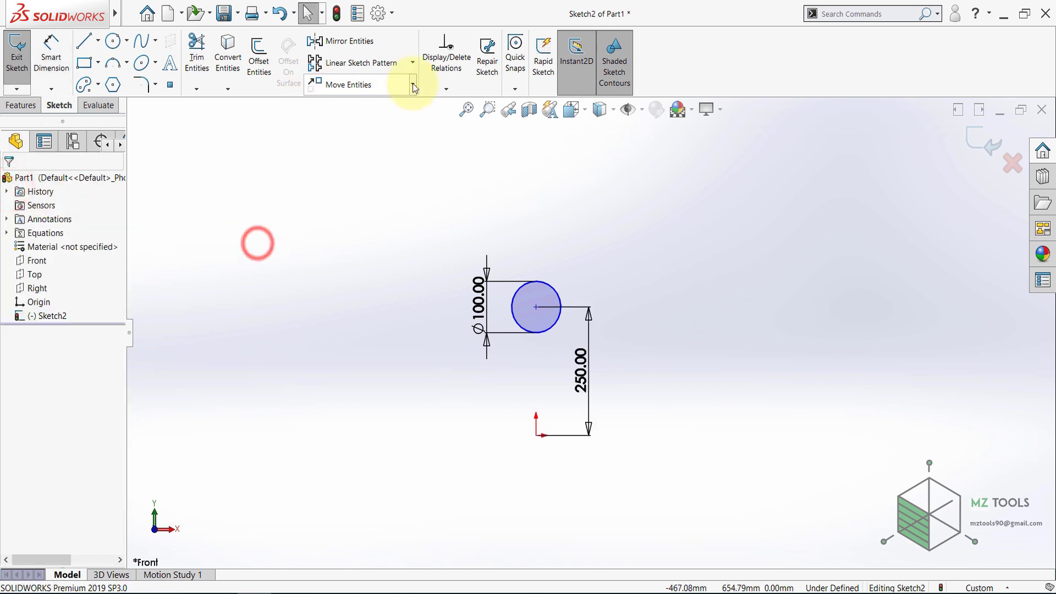
Step: Start a Circular Sketch Pattern of the 100 mm circle with the origin as the pattern centre
{"action": "left_click", "coordinate": [412, 68]}
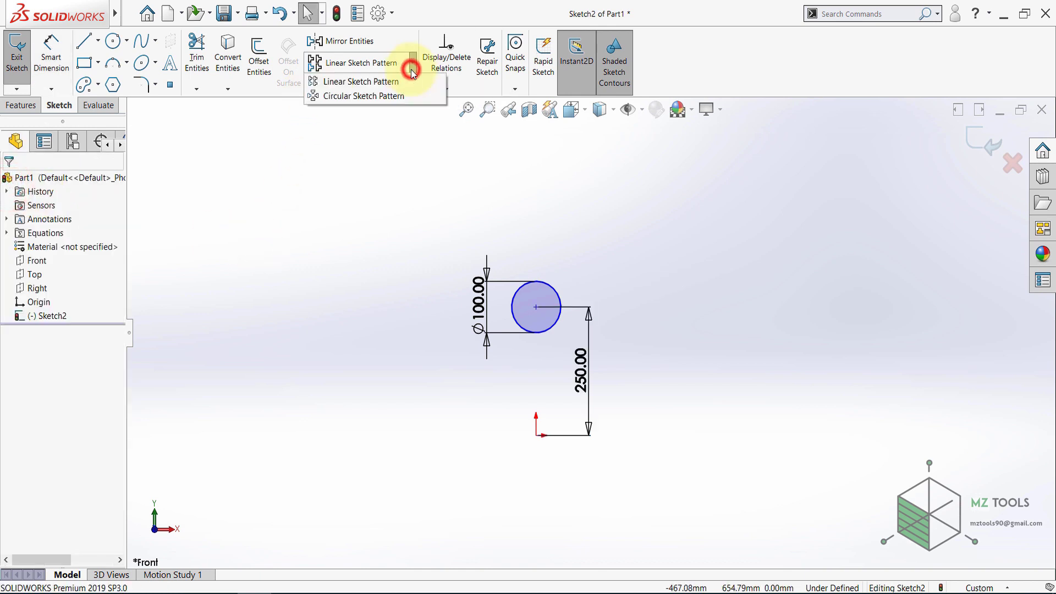
{"action": "left_click", "coordinate": [378, 98]}
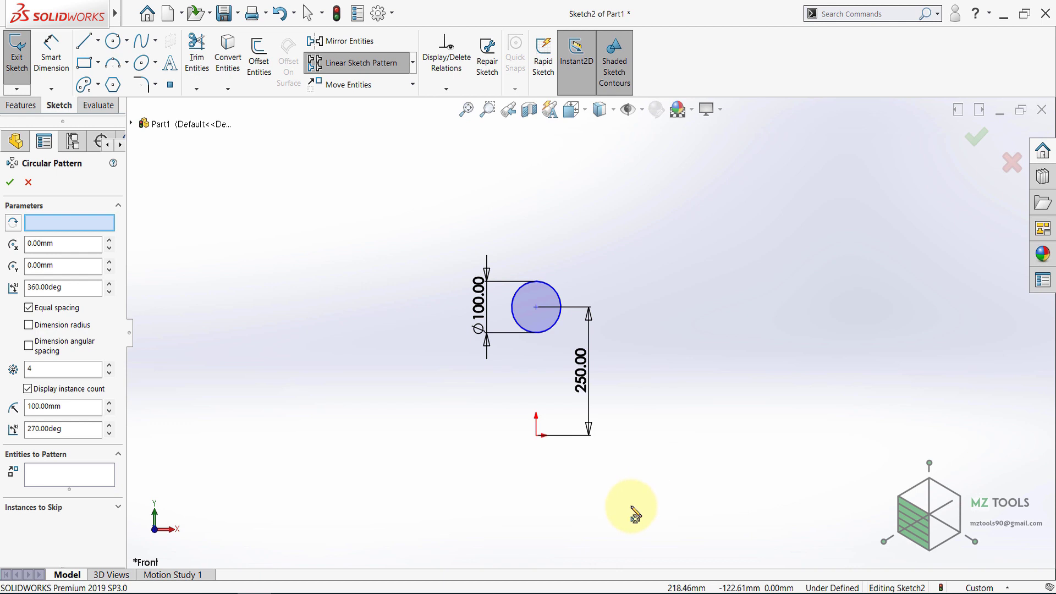
{"action": "left_click", "coordinate": [37, 222]}
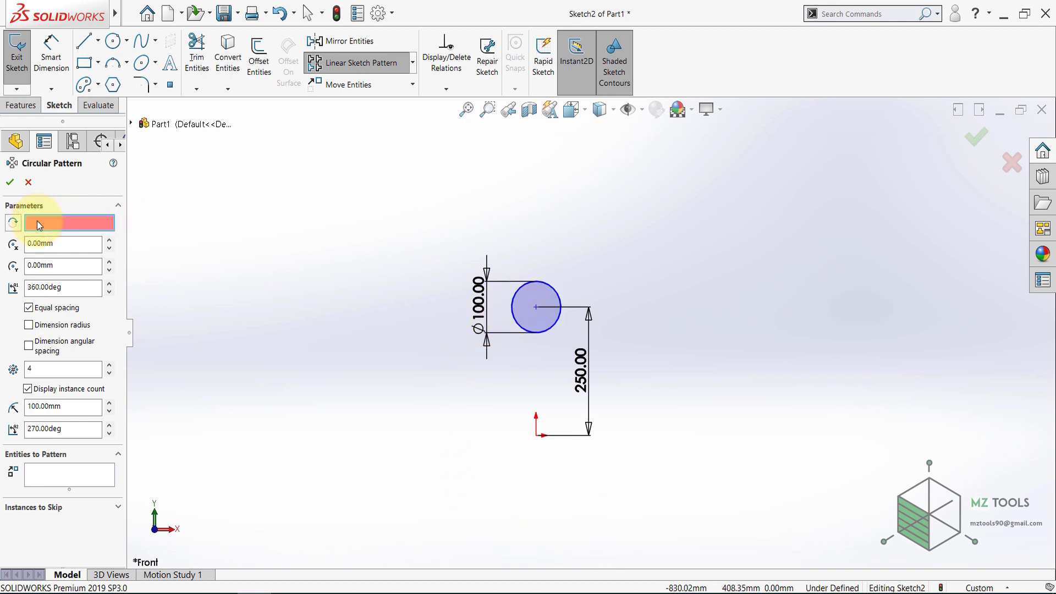
{"action": "left_click", "coordinate": [538, 436]}
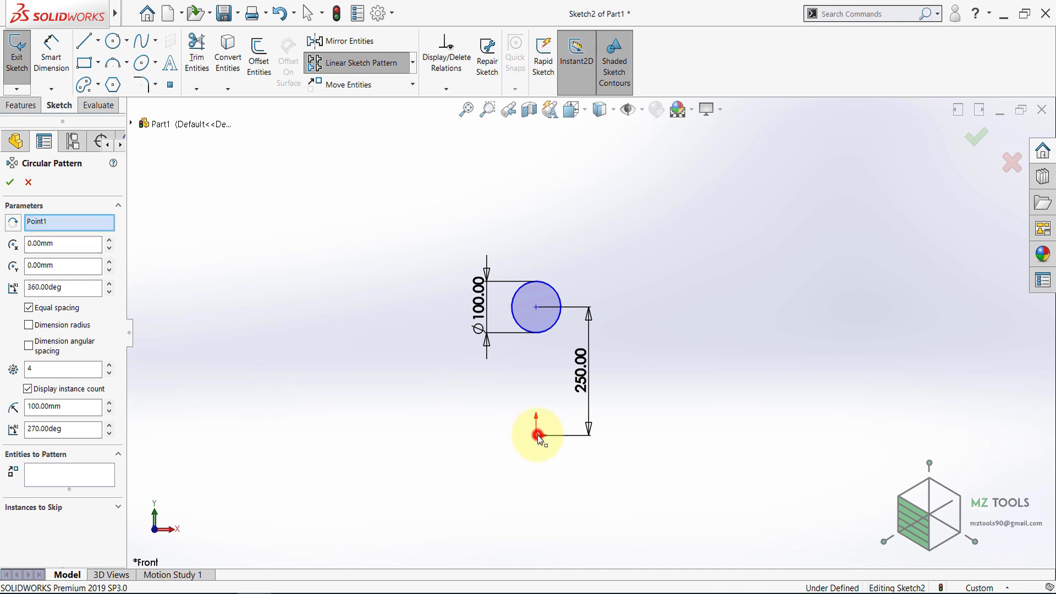
{"action": "left_click", "coordinate": [42, 472]}
{"action": "left_click", "coordinate": [513, 311]}
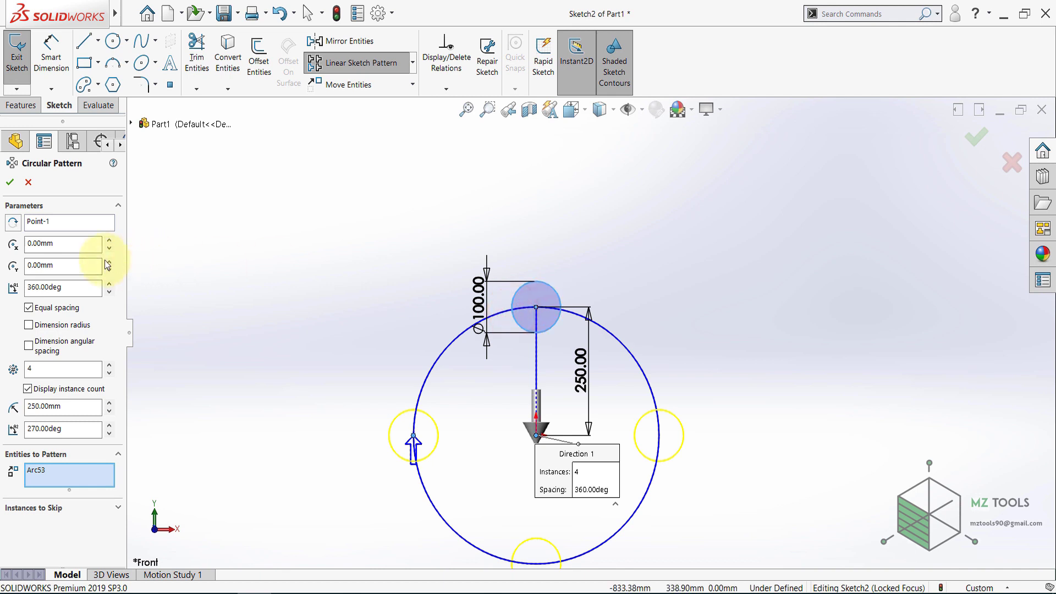
Step: Try a total pattern angle of 180 degrees and restore it to 360 degrees
{"action": "double_click", "coordinate": [77, 290]}
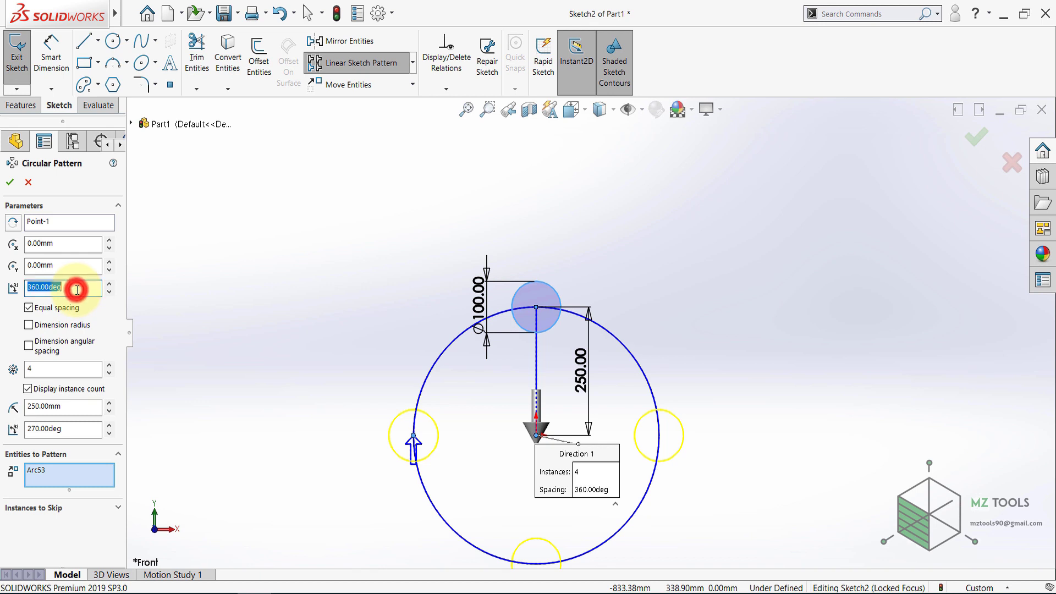
{"action": "type", "text": "180"}
{"action": "key", "text": "Return"}
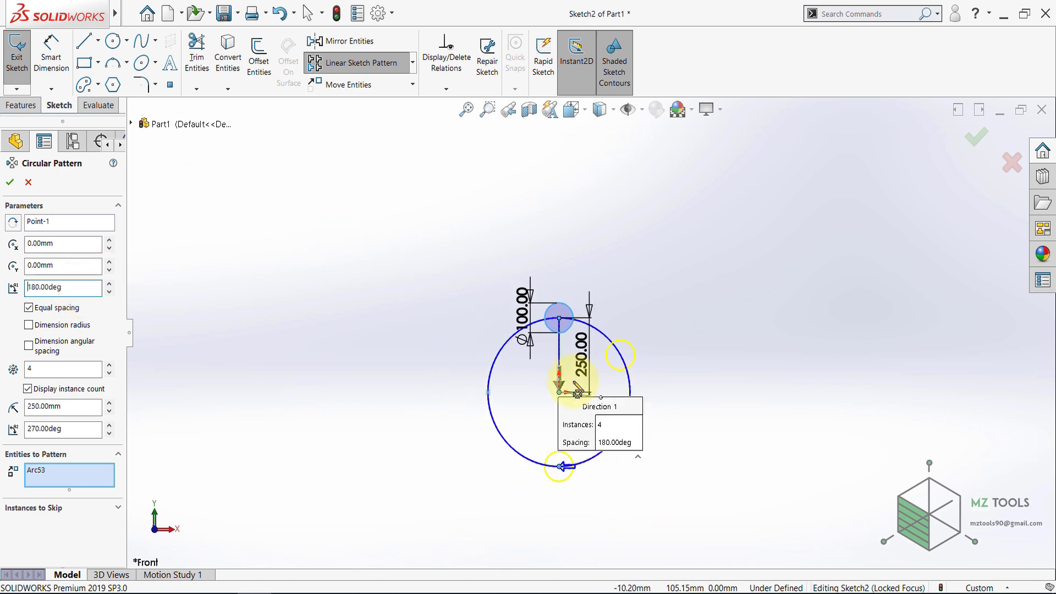
{"action": "scroll", "coordinate": [569, 393], "scroll_direction": "down", "scroll_amount": 3}
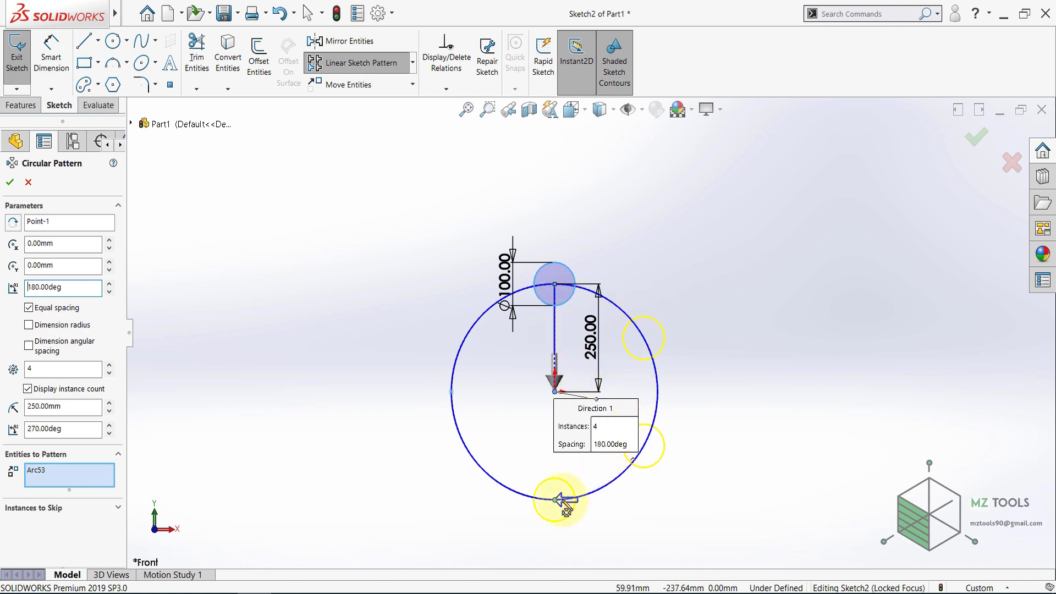
{"action": "type", "text": "360."}
{"action": "type", "text": "0"}
{"action": "key", "text": "Return"}
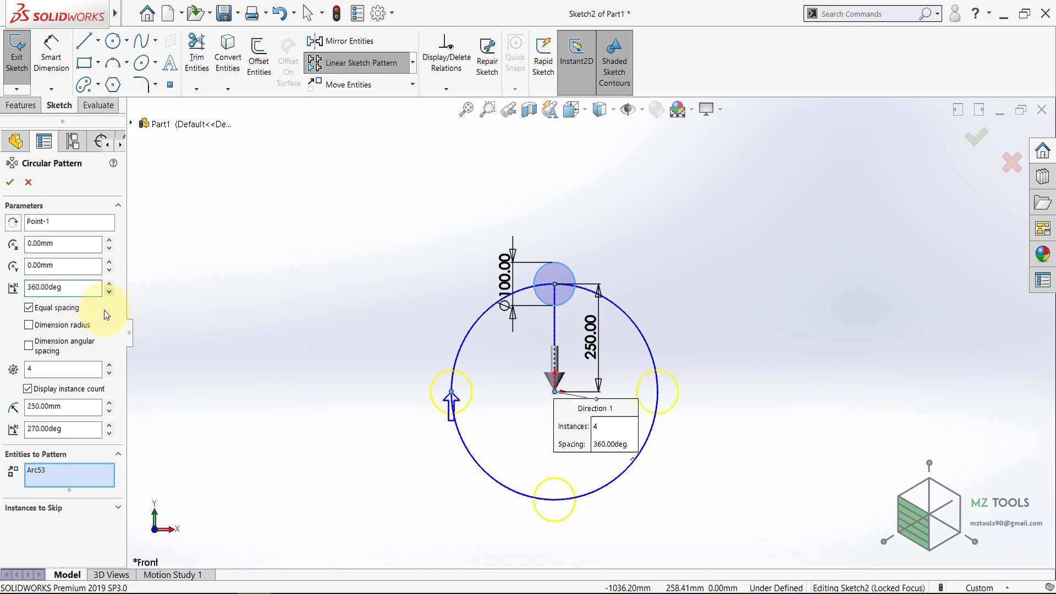
Step: Set the circular pattern to 8 instances
{"action": "left_click", "coordinate": [109, 366]}
{"action": "left_click", "coordinate": [109, 365]}
{"action": "left_click", "coordinate": [109, 366]}
{"action": "left_click", "coordinate": [109, 366]}
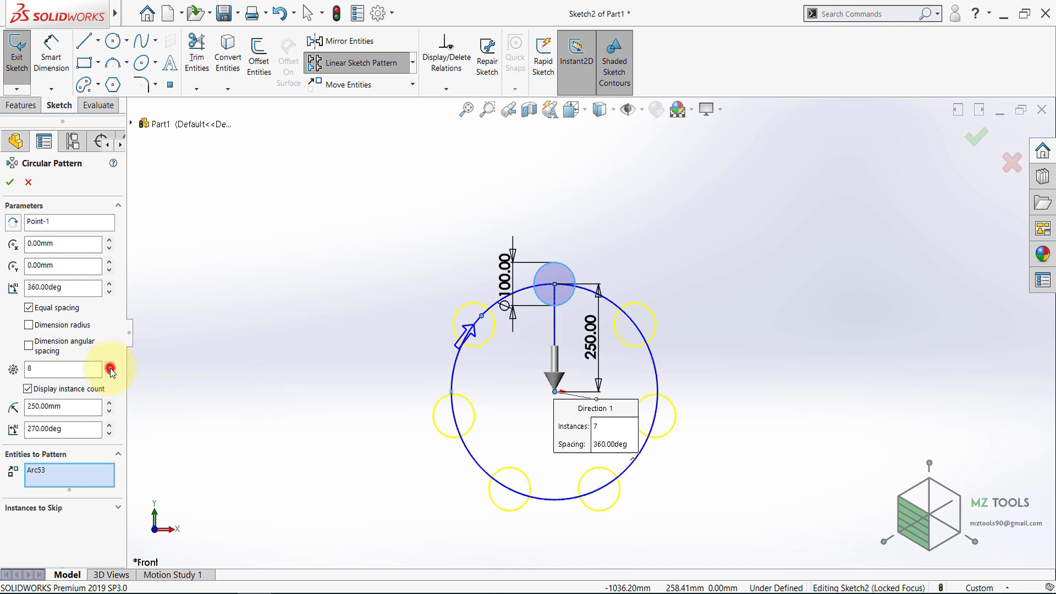
Step: Skip instances (7) and (3) and create the circular sketch pattern
{"action": "left_click", "coordinate": [46, 507]}
{"action": "left_click", "coordinate": [64, 526]}
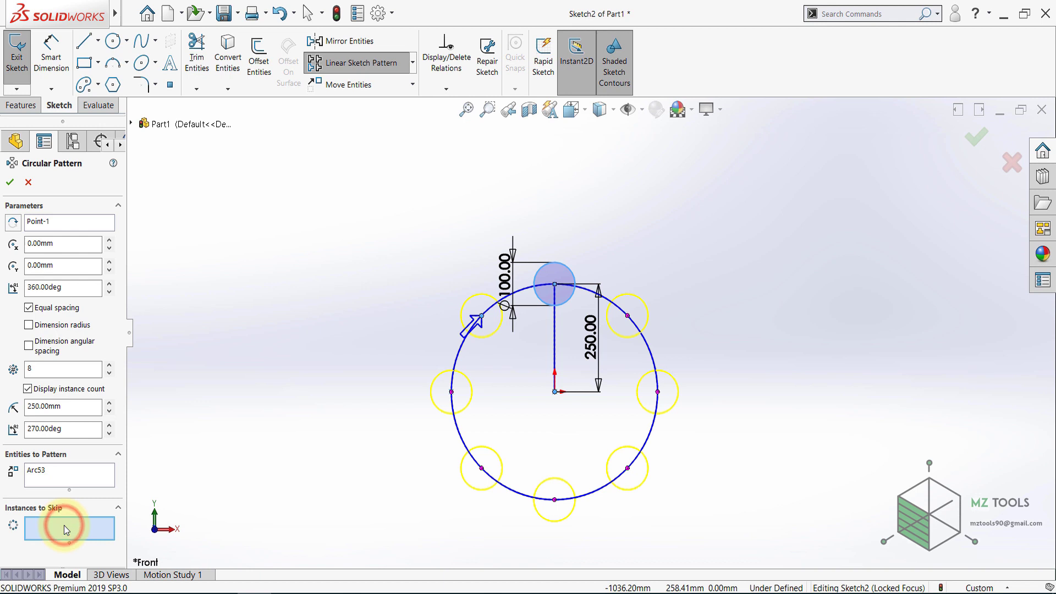
{"action": "left_click", "coordinate": [451, 392]}
{"action": "left_click", "coordinate": [654, 394]}
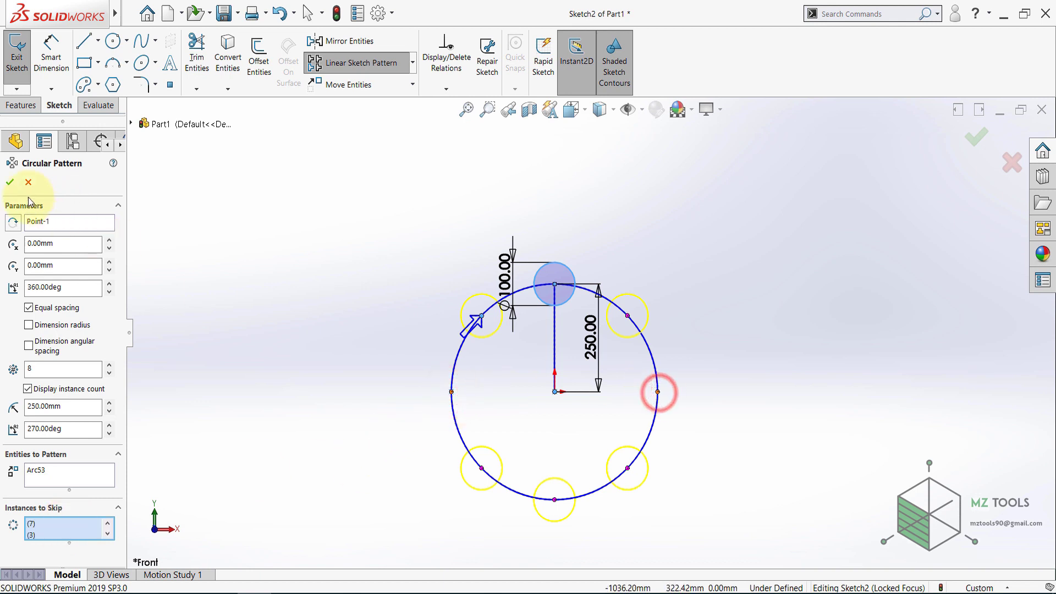
{"action": "left_click", "coordinate": [10, 183]}
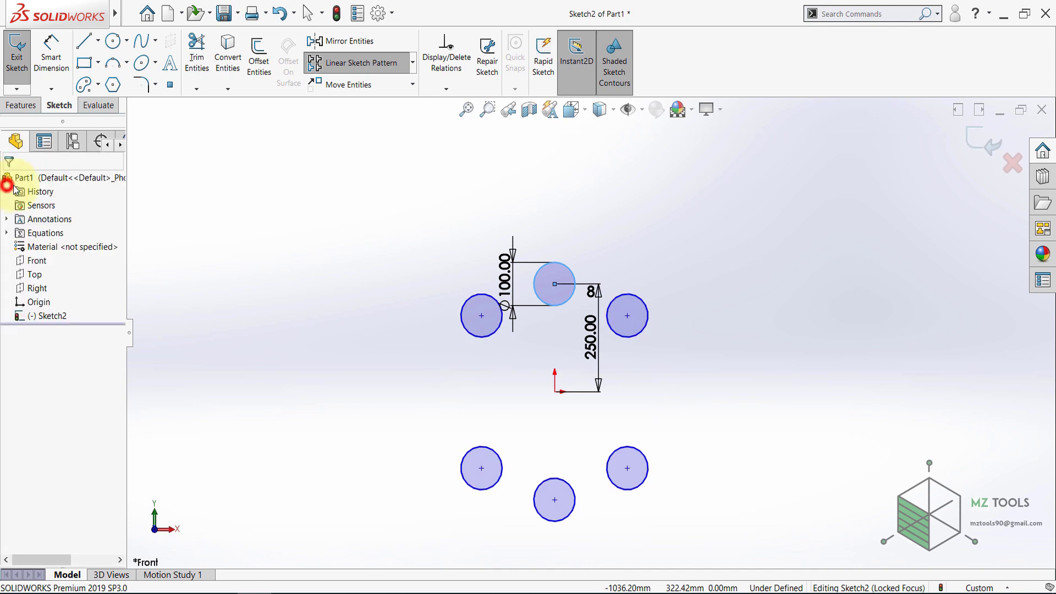
{"action": "left_click", "coordinate": [465, 110]}
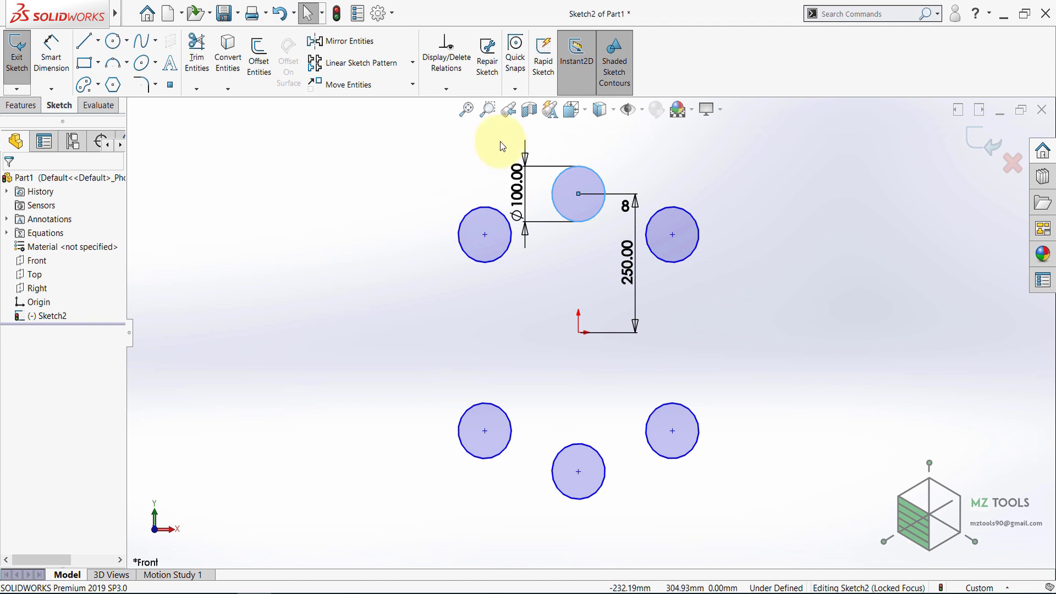
{"action": "left_click", "coordinate": [413, 62]}
{"action": "left_click", "coordinate": [319, 262]}
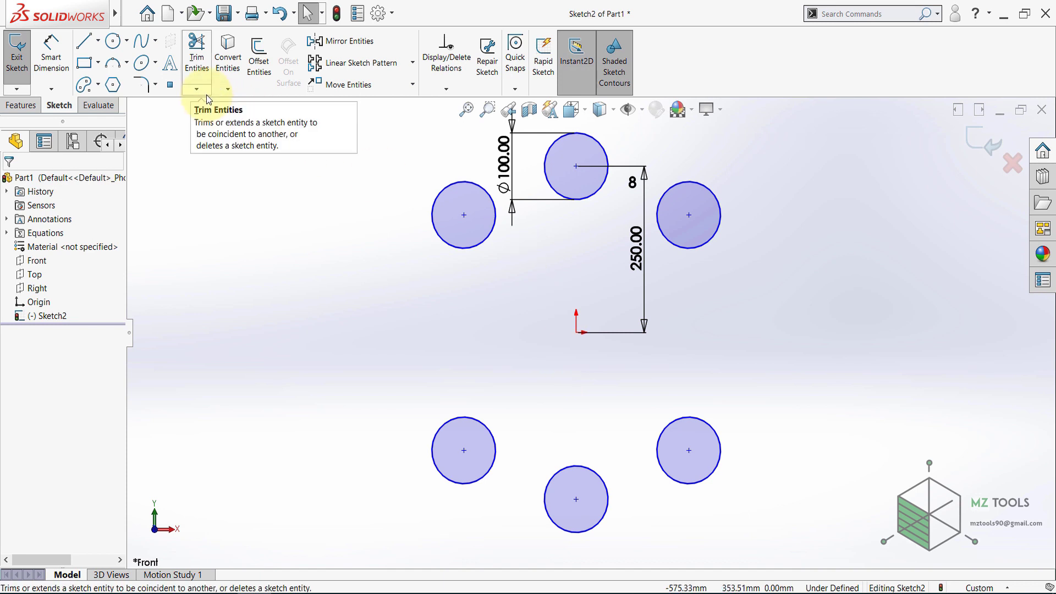
Step: Delete all the patterned circles and their dimensions from the sketch
{"action": "key", "text": "ctrl+a"}
{"action": "key", "text": "z"}
{"action": "left_click", "coordinate": [358, 250]}
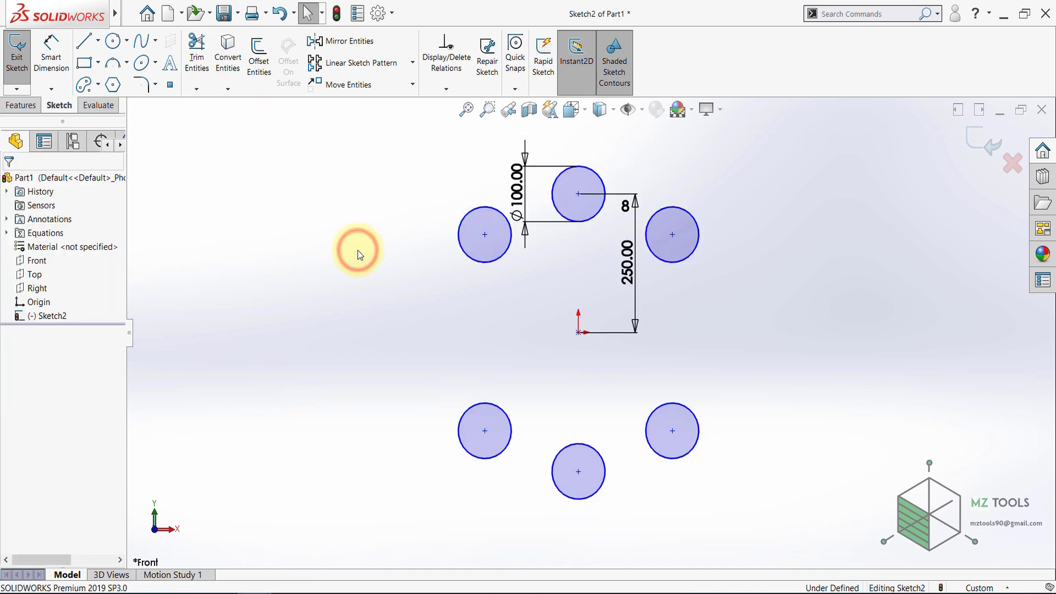
{"action": "key", "text": "ctrl+a"}
{"action": "key", "text": "Delete"}
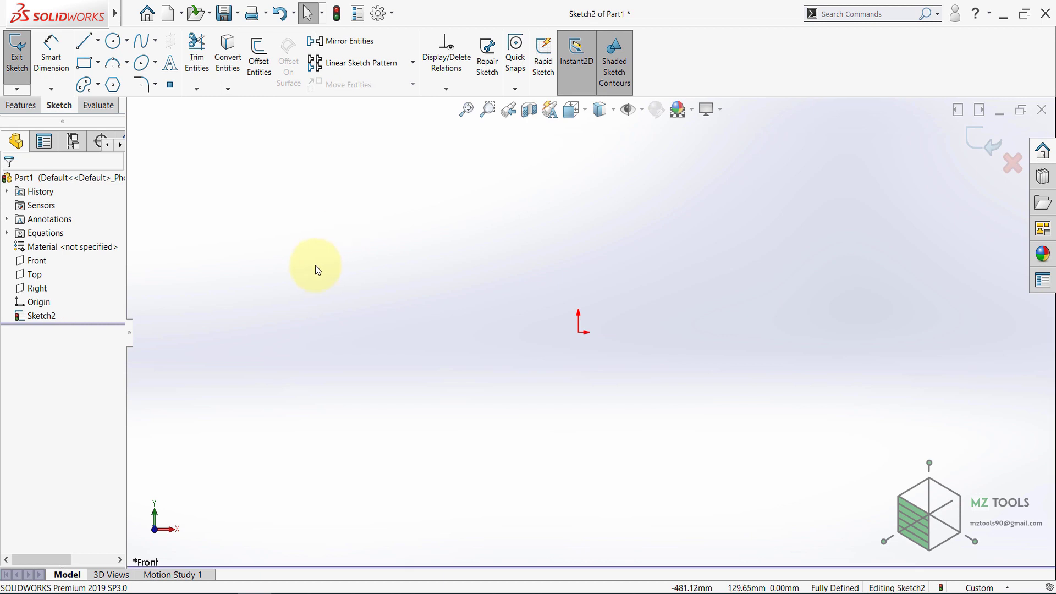
Step: Sketch a slightly slanted line about 635 mm long above and mostly to the left of the origin
{"action": "left_click", "coordinate": [83, 40]}
{"action": "left_click", "coordinate": [253, 277]}
{"action": "left_click", "coordinate": [587, 233]}
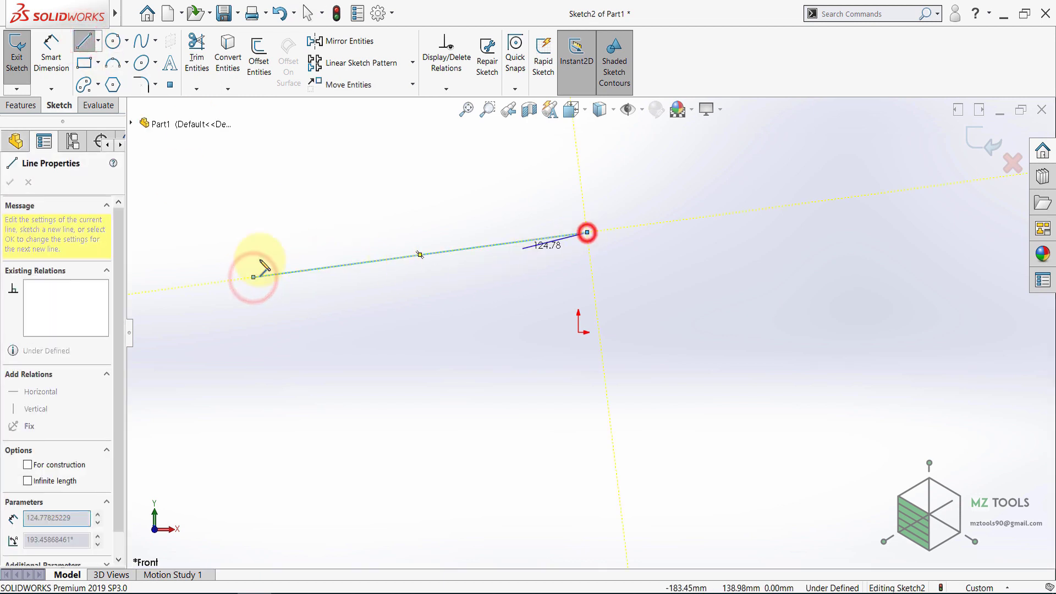
{"action": "left_click", "coordinate": [87, 44]}
{"action": "key", "text": "f"}
Step: Shorten the slanted line from its right end to about 246 mm with Power trim
{"action": "left_click", "coordinate": [199, 55]}
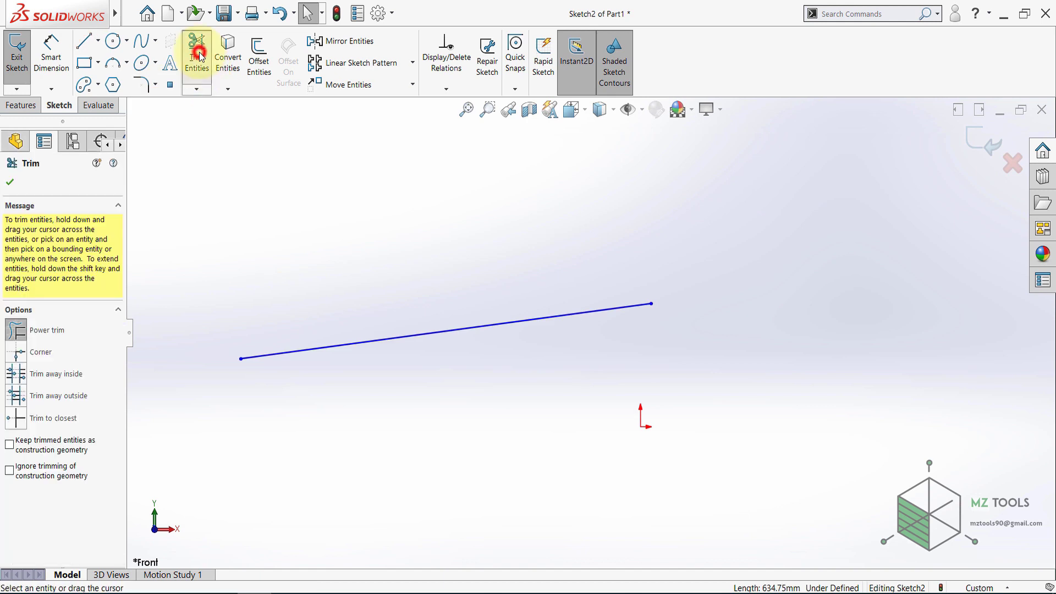
{"action": "left_click", "coordinate": [517, 319]}
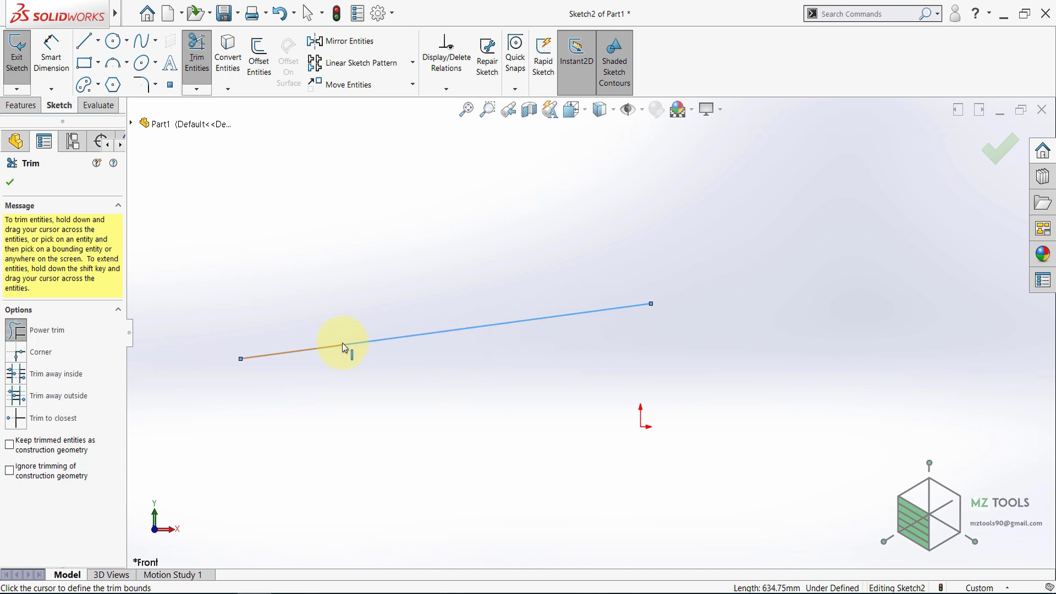
{"action": "mouse_move", "coordinate": [296, 354]}
{"action": "left_mouse_down"}
{"action": "mouse_move", "coordinate": [566, 315]}
{"action": "mouse_move", "coordinate": [491, 325]}
{"action": "left_mouse_up"}
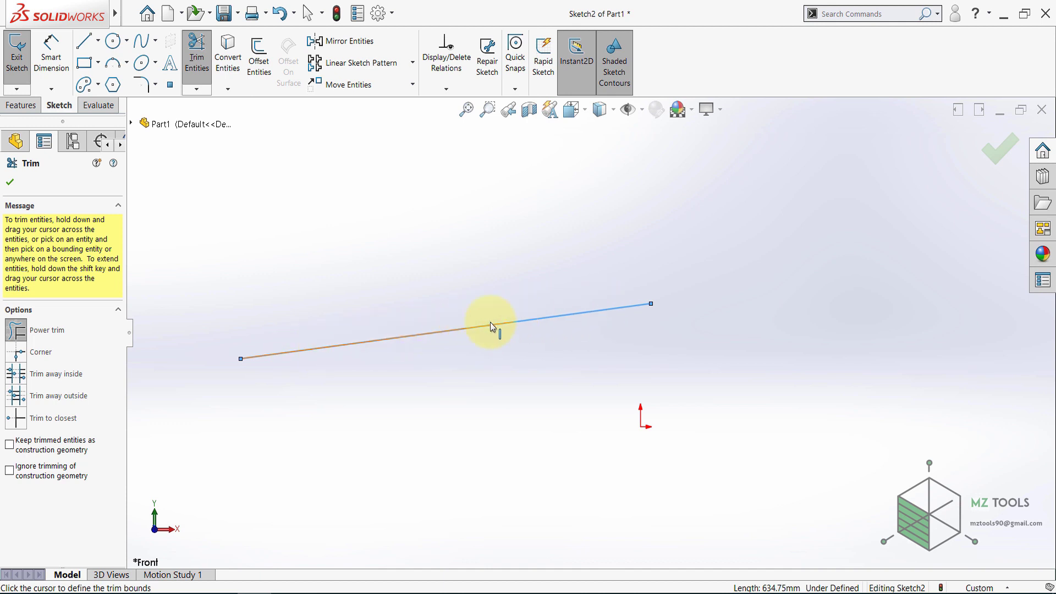
{"action": "mouse_move", "coordinate": [376, 344]}
{"action": "left_mouse_down"}
{"action": "mouse_move", "coordinate": [352, 345]}
{"action": "mouse_move", "coordinate": [426, 333]}
{"action": "left_mouse_up"}
{"action": "left_click_drag", "start_coordinate": [553, 325], "coordinate": [594, 312]}
{"action": "left_click_drag", "start_coordinate": [531, 319], "coordinate": [532, 319]}
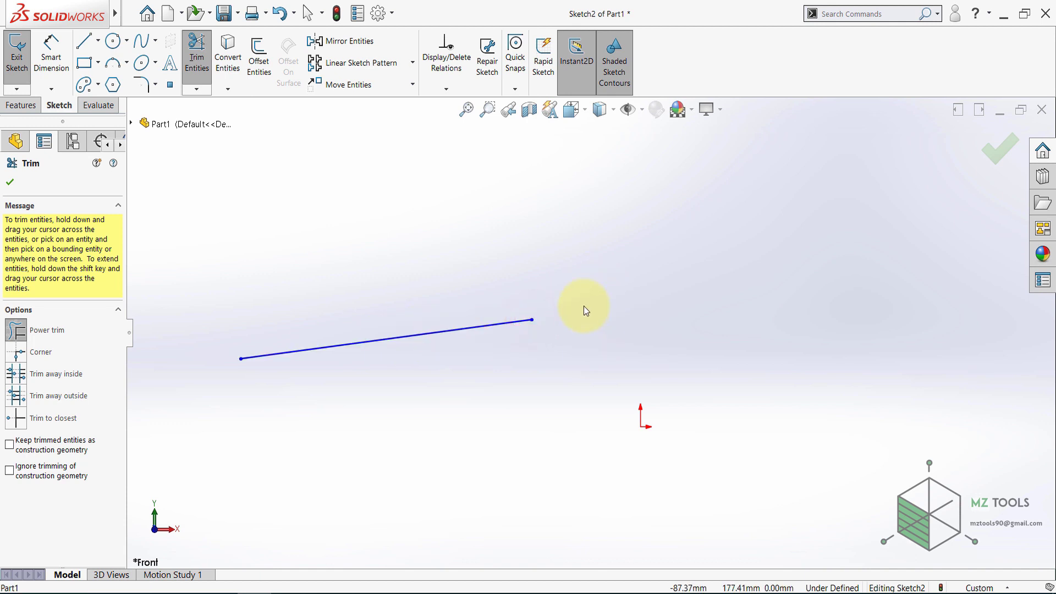
{"action": "mouse_move", "coordinate": [471, 329]}
{"action": "left_mouse_down"}
{"action": "mouse_move", "coordinate": [308, 348]}
{"action": "mouse_move", "coordinate": [485, 331]}
{"action": "mouse_move", "coordinate": [364, 345]}
{"action": "mouse_move", "coordinate": [432, 330]}
{"action": "mouse_move", "coordinate": [399, 335]}
{"action": "left_mouse_up"}
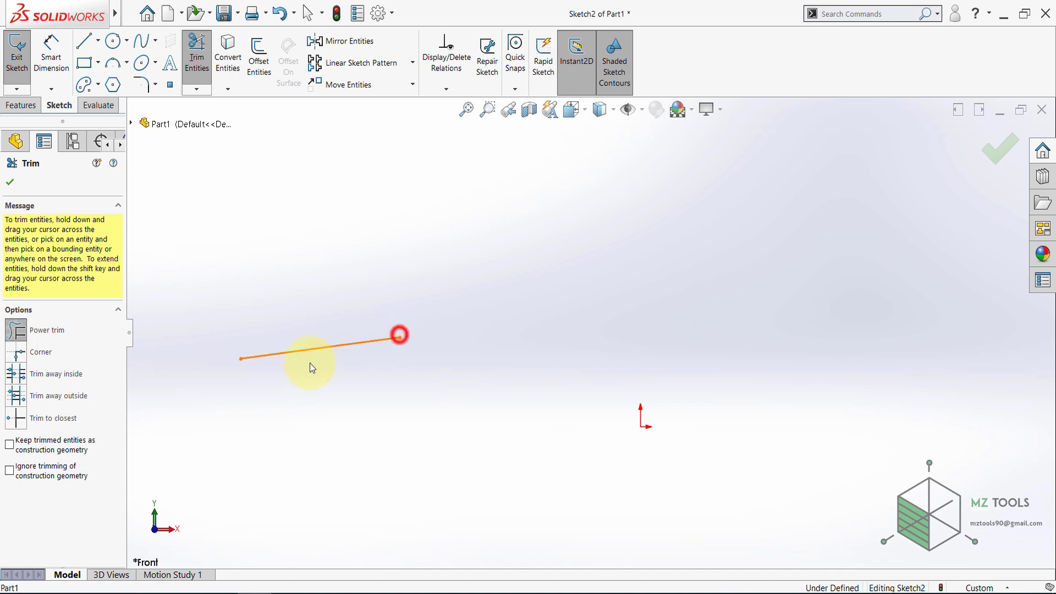
Step: Sketch a steep second line about 229 mm long that crosses the slanted line
{"action": "left_click", "coordinate": [83, 41]}
{"action": "left_click", "coordinate": [297, 263]}
{"action": "left_click", "coordinate": [325, 417]}
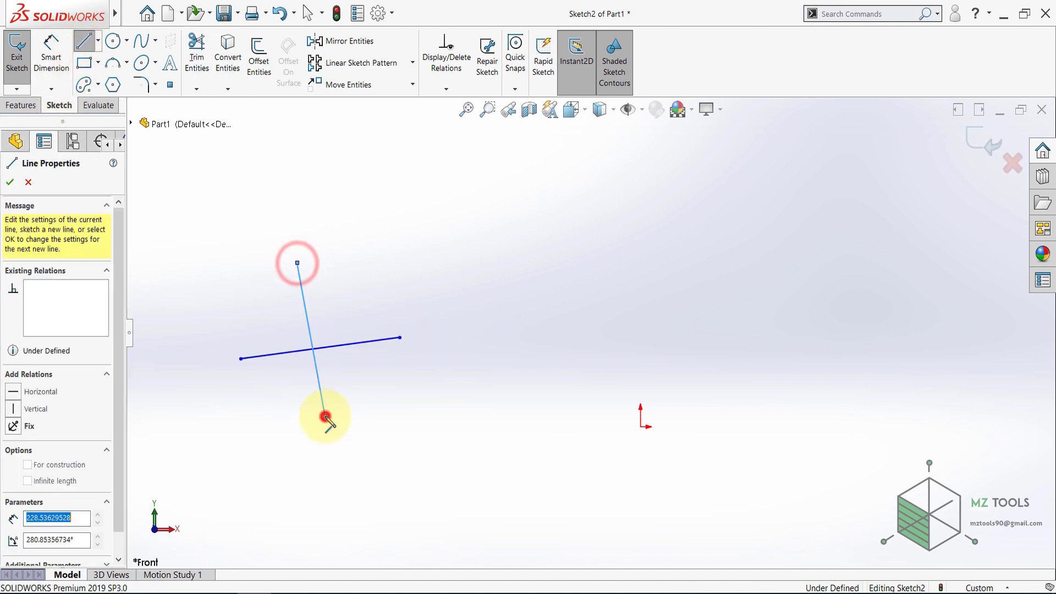
{"action": "left_click", "coordinate": [84, 39]}
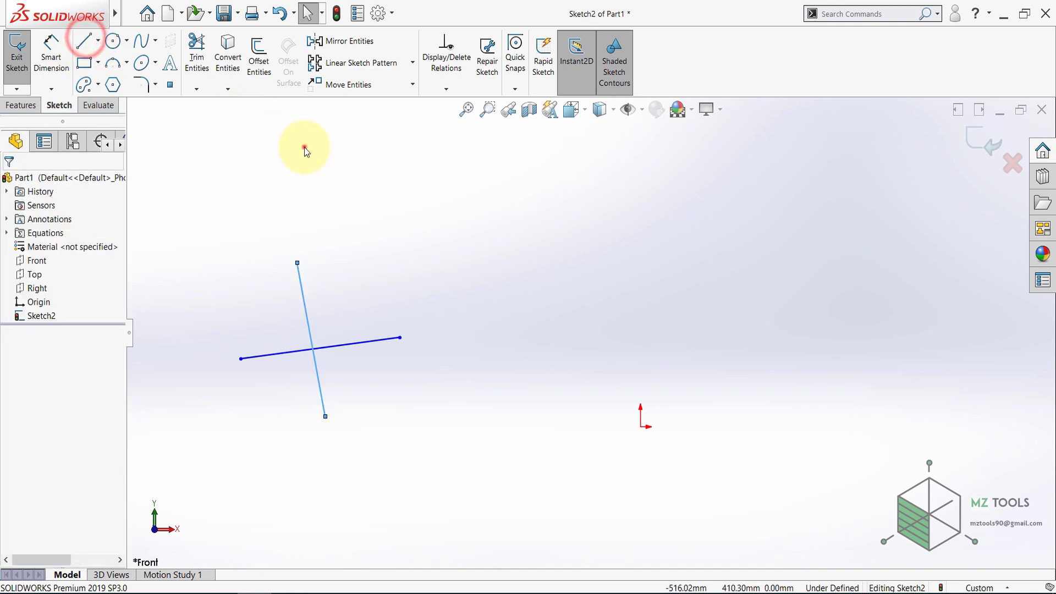
Step: Trim the slanted line's right portion back to the crossing line with Power trim
{"action": "left_click", "coordinate": [196, 55]}
{"action": "left_click", "coordinate": [361, 345]}
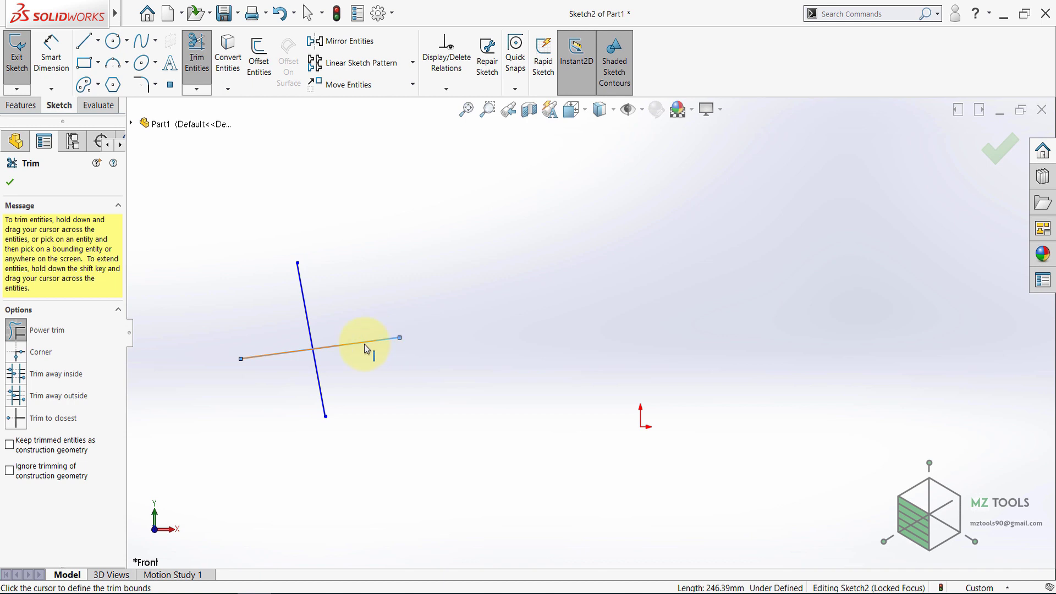
{"action": "mouse_move", "coordinate": [291, 351]}
{"action": "left_mouse_down"}
{"action": "mouse_move", "coordinate": [275, 355]}
{"action": "mouse_move", "coordinate": [341, 334]}
{"action": "mouse_move", "coordinate": [304, 299]}
{"action": "left_mouse_up"}
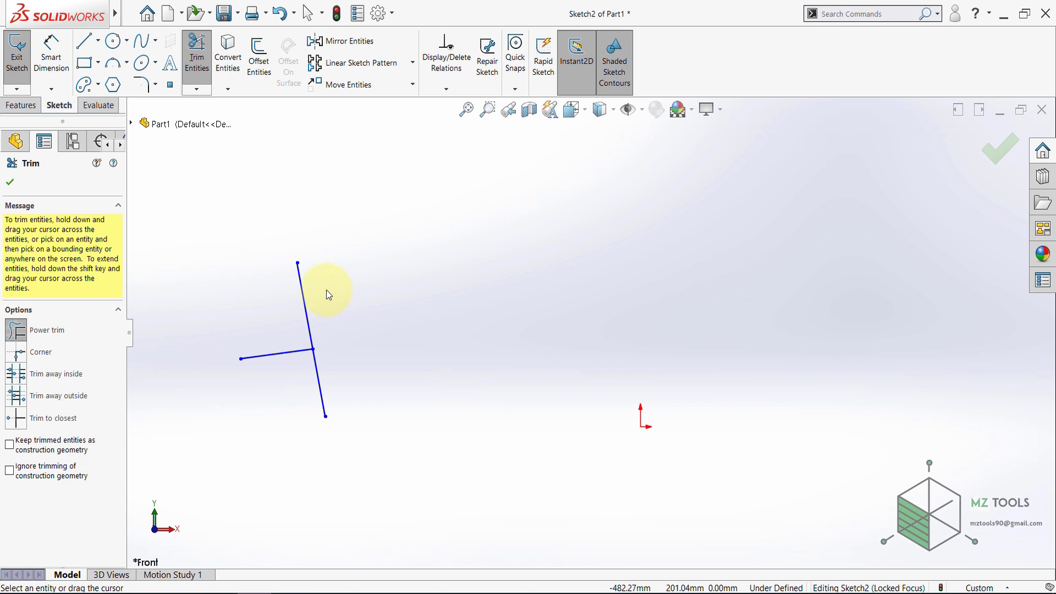
Step: Remove the upper and lower portions of the steep line with Power trim and finish trimming
{"action": "left_click", "coordinate": [382, 285]}
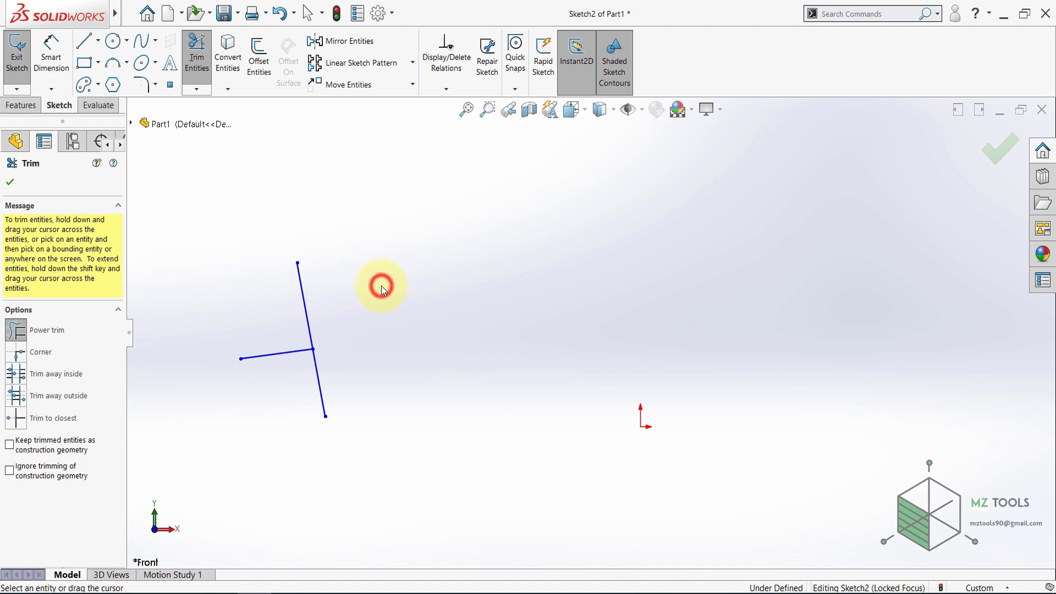
{"action": "left_click_drag", "start_coordinate": [381, 287], "coordinate": [223, 298]}
{"action": "left_click_drag", "start_coordinate": [369, 316], "coordinate": [275, 414]}
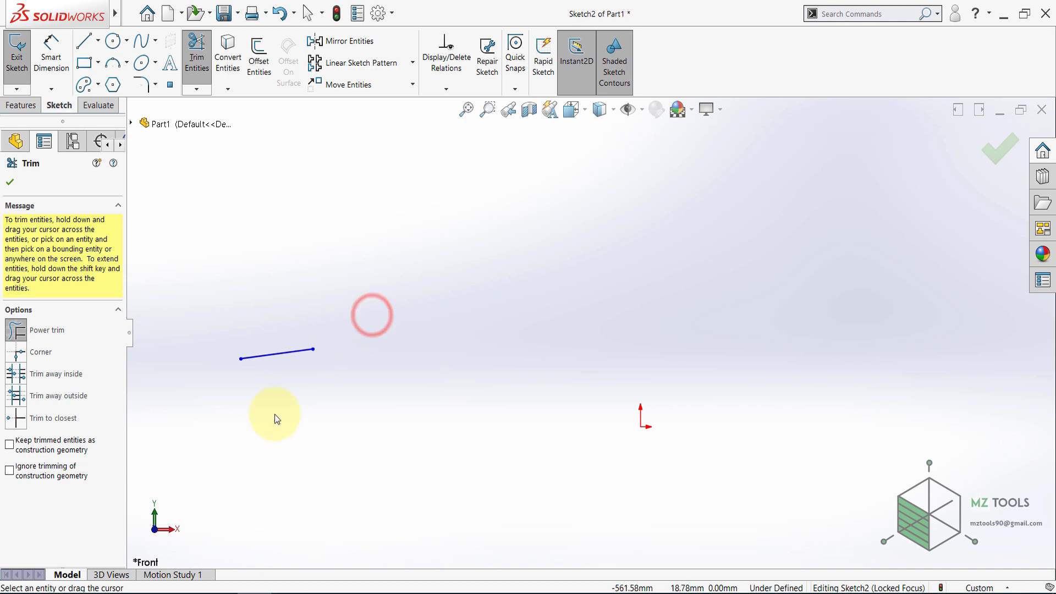
{"action": "left_click", "coordinate": [12, 182]}
Step: Sketch a circle centred on the origin with a radius of about 271 mm
{"action": "left_click", "coordinate": [113, 41]}
{"action": "left_click", "coordinate": [641, 427]}
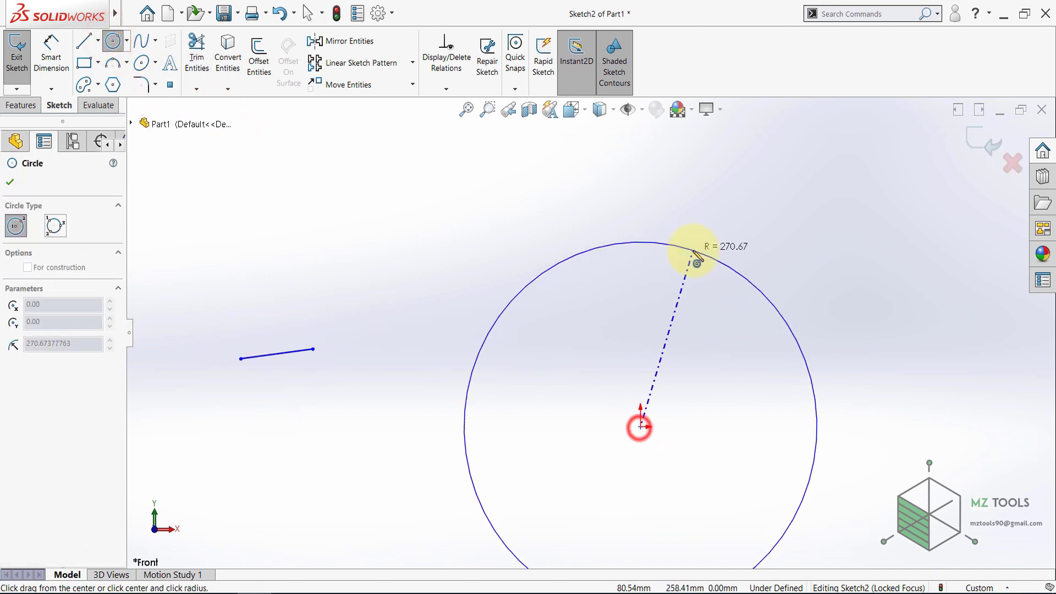
{"action": "left_click", "coordinate": [691, 247]}
{"action": "key", "text": "z"}
Step: Sketch a vertical line about 551 mm long from the circle's lowest point through its centre to just above the circle
{"action": "left_click", "coordinate": [84, 41]}
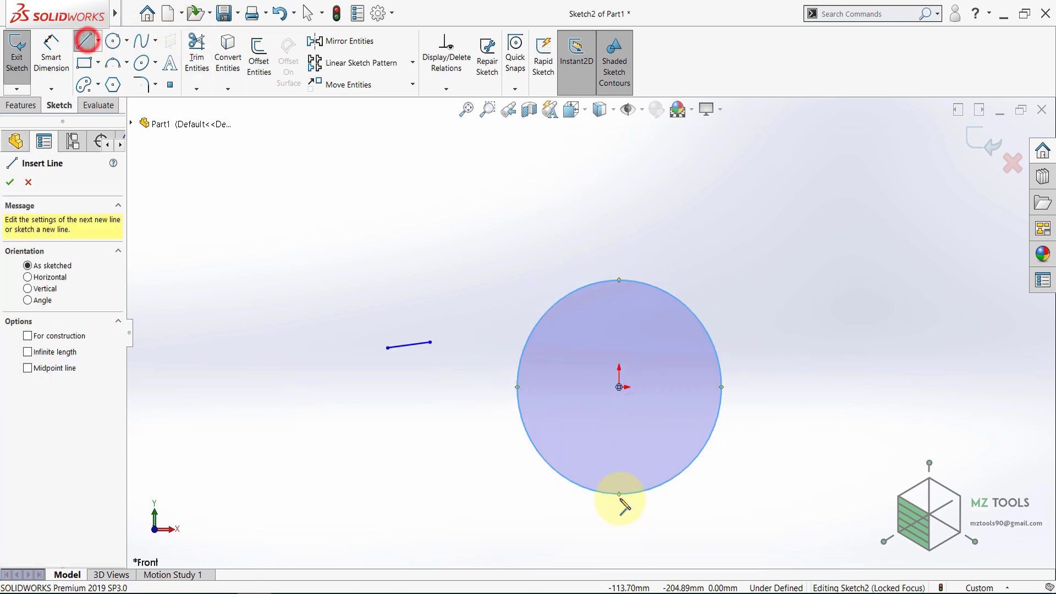
{"action": "left_click", "coordinate": [619, 494]}
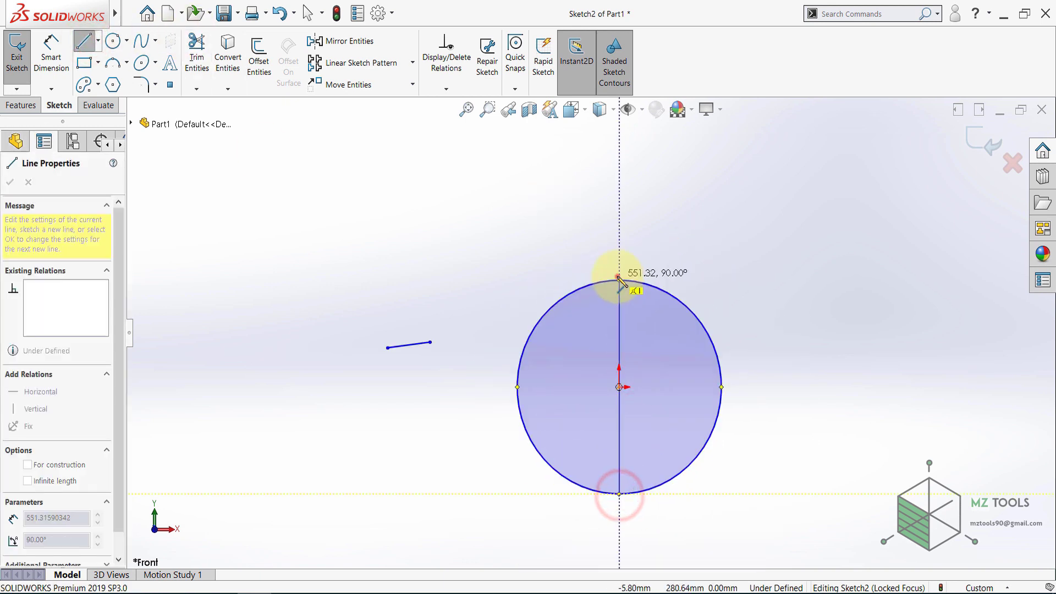
{"action": "left_click", "coordinate": [619, 277]}
{"action": "key", "text": "Escape"}
Step: Sketch a horizontal line across the circle near its centre, extending beyond the circle on both sides
{"action": "left_click", "coordinate": [84, 40]}
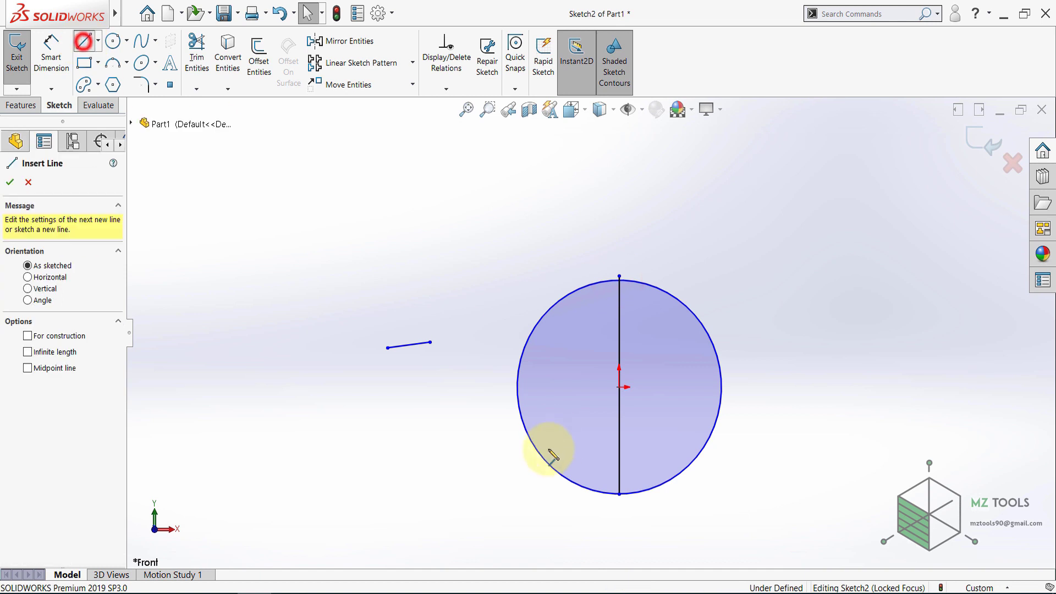
{"action": "left_click", "coordinate": [465, 382]}
{"action": "left_click", "coordinate": [836, 382]}
{"action": "key", "text": "Escape"}
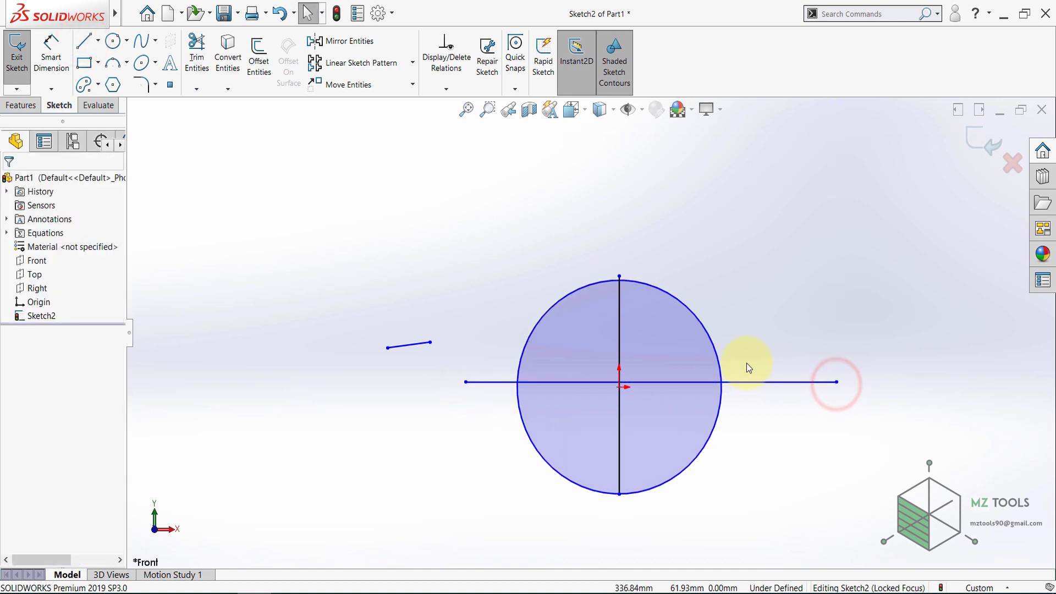
Step: Sketch a diagonal line about 745 mm long at roughly 44° through the circle's middle, extending past it at both ends
{"action": "left_click", "coordinate": [96, 48]}
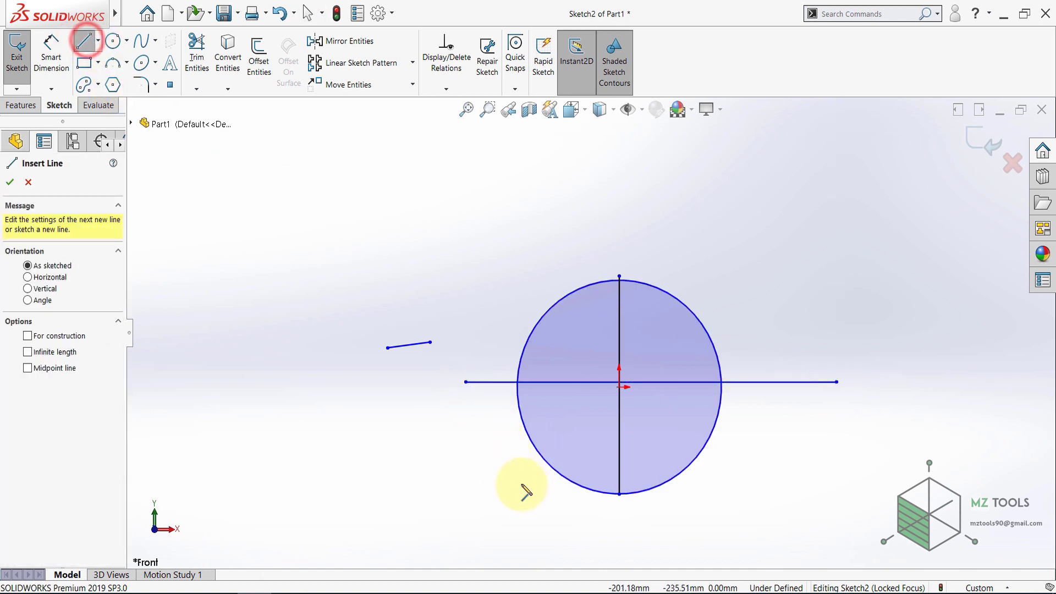
{"action": "left_click", "coordinate": [513, 483]}
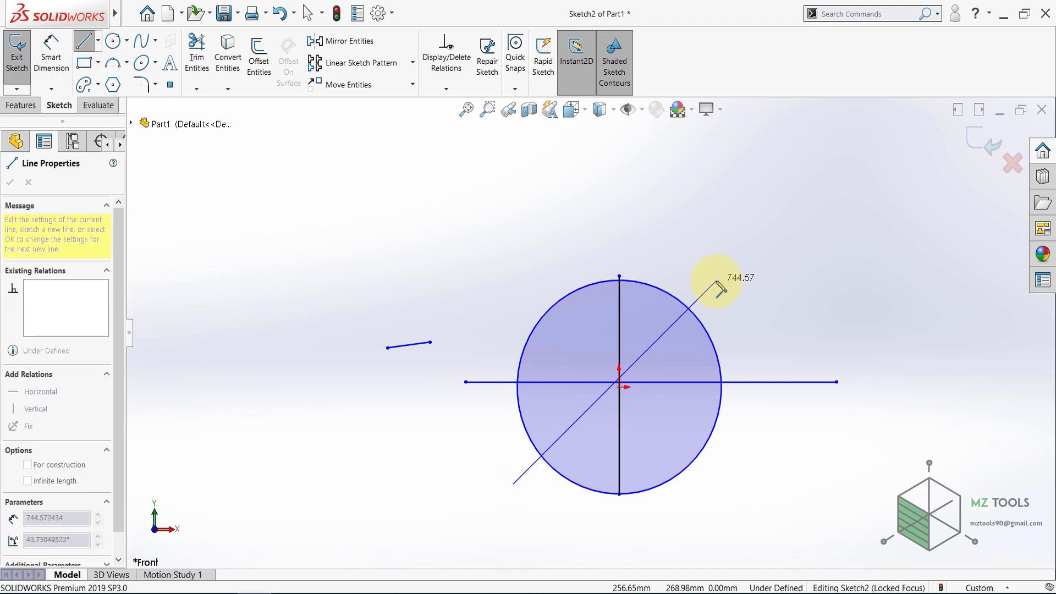
{"action": "double_click", "coordinate": [712, 276]}
{"action": "key", "text": "Escape"}
{"action": "left_click", "coordinate": [427, 184]}
Step: Trim the overhanging ends of the diagonal and horizontal lines back to the circle with Power trim
{"action": "left_click", "coordinate": [197, 53]}
{"action": "scroll", "coordinate": [704, 284], "scroll_direction": "down", "scroll_amount": 1}
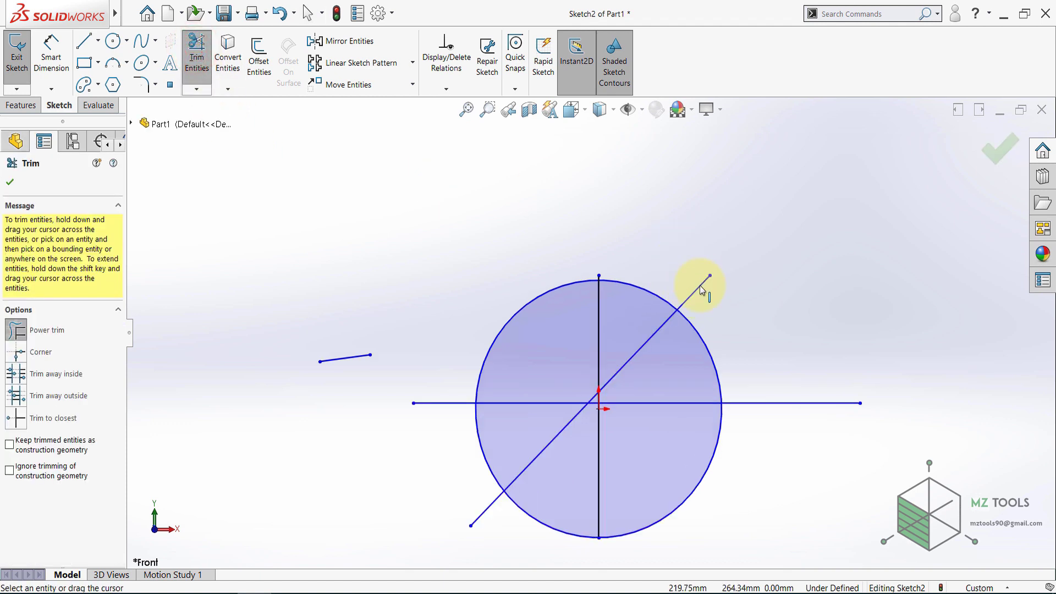
{"action": "left_click", "coordinate": [700, 285]}
{"action": "left_click", "coordinate": [682, 315]}
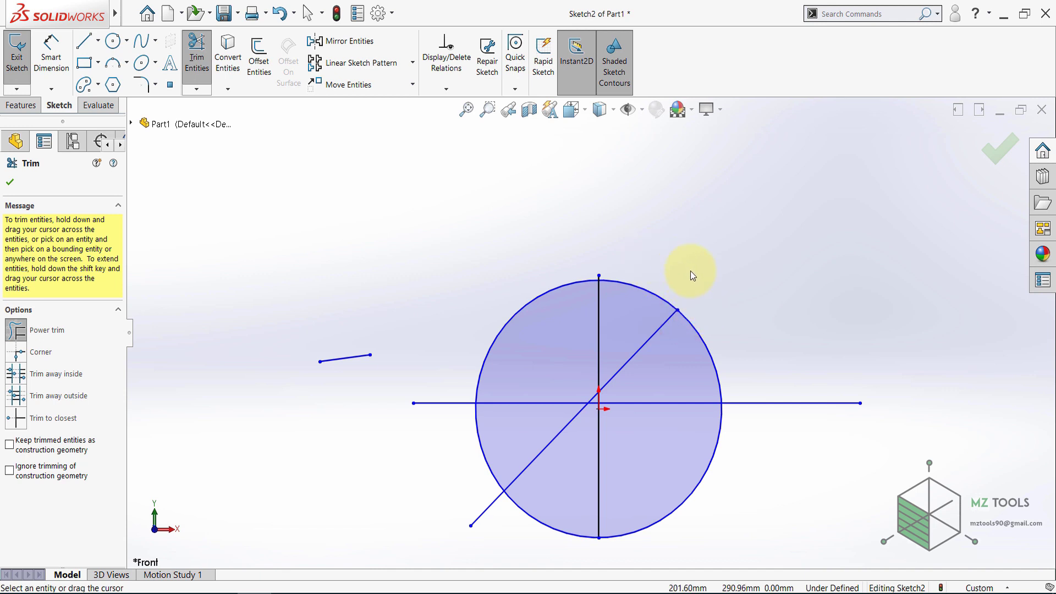
{"action": "mouse_move", "coordinate": [775, 272]}
{"action": "left_mouse_down"}
{"action": "mouse_move", "coordinate": [775, 368]}
{"action": "mouse_move", "coordinate": [740, 514]}
{"action": "left_mouse_up"}
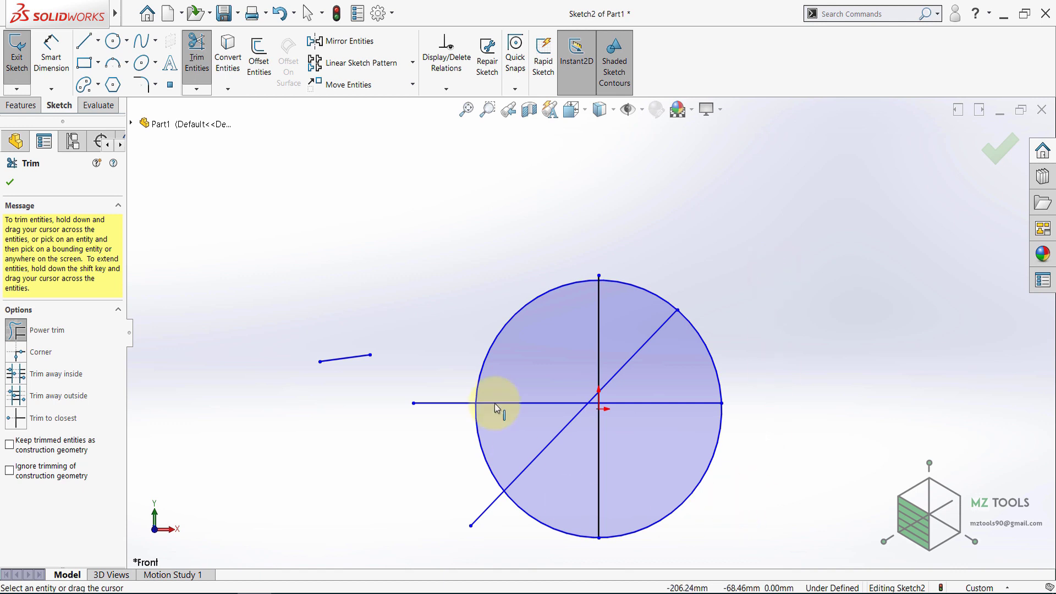
{"action": "mouse_move", "coordinate": [457, 395]}
{"action": "left_mouse_down"}
{"action": "mouse_move", "coordinate": [484, 487]}
{"action": "mouse_move", "coordinate": [519, 516]}
{"action": "left_mouse_up"}
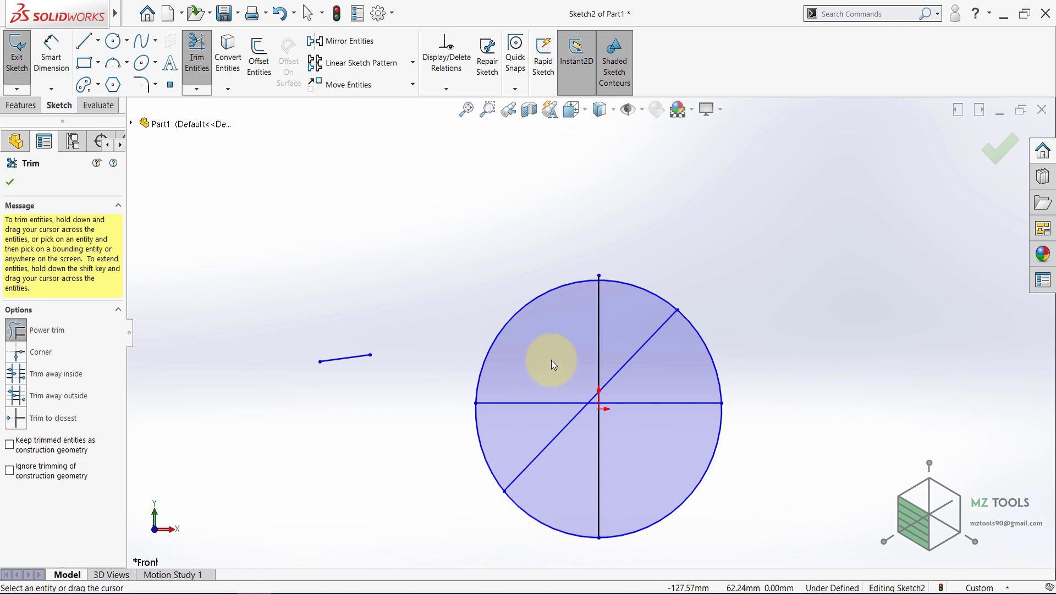
Step: Extend the vertical line's upper end farther above the circle with Power trim
{"action": "scroll", "coordinate": [528, 379], "scroll_direction": "down", "scroll_amount": 1}
{"action": "scroll", "coordinate": [523, 358], "scroll_direction": "up", "scroll_amount": 3}
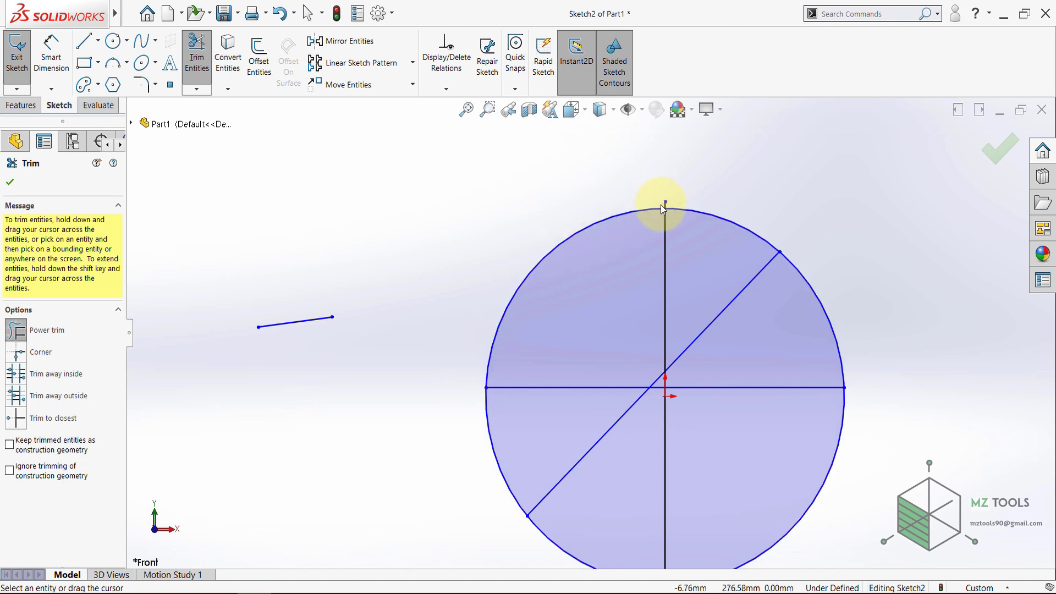
{"action": "left_click_drag", "start_coordinate": [665, 204], "coordinate": [697, 167]}
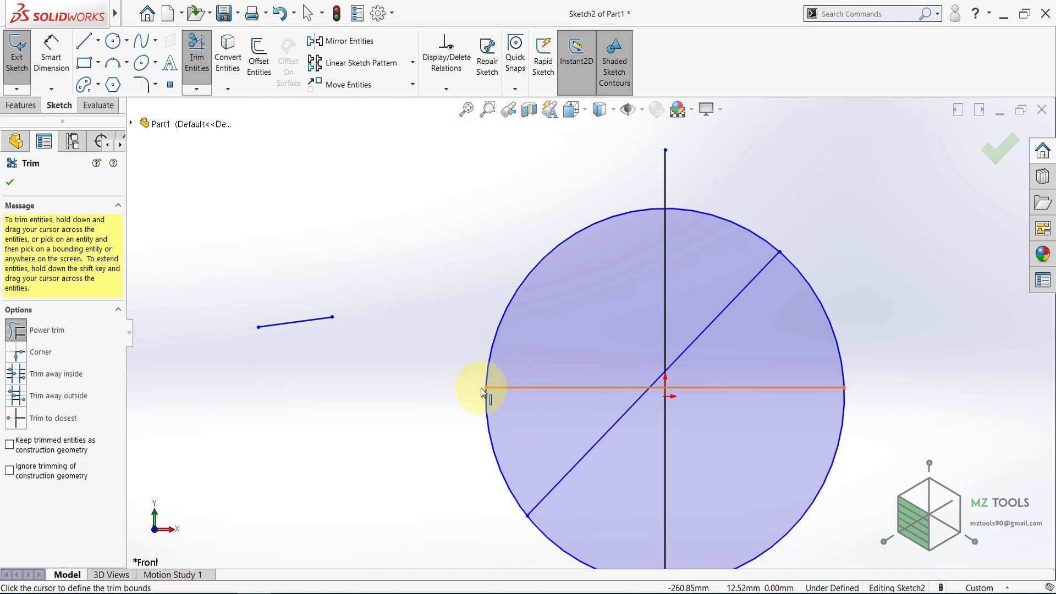
Step: Trim away the circle's upper-left arc and the vertical line's overhang above the circle with Power trim
{"action": "left_click_drag", "start_coordinate": [431, 212], "coordinate": [508, 256]}
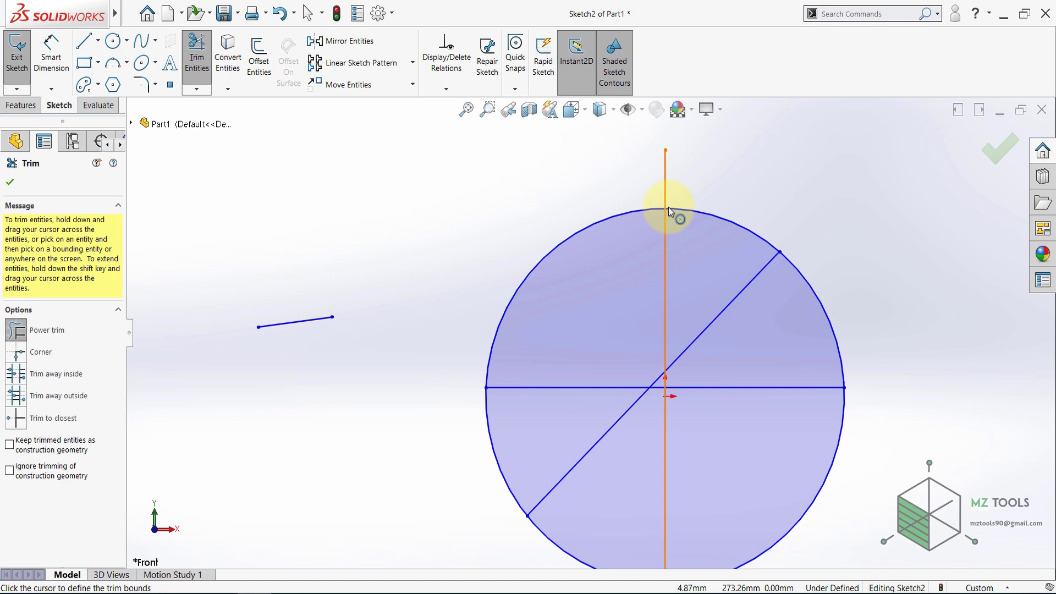
{"action": "left_click_drag", "start_coordinate": [486, 191], "coordinate": [558, 294]}
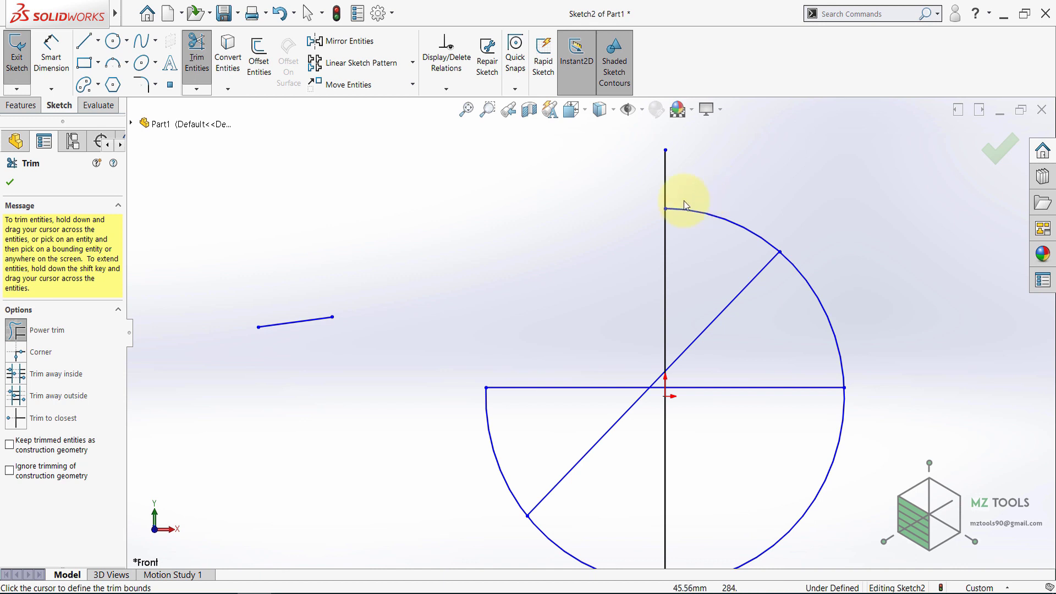
{"action": "mouse_move", "coordinate": [794, 165]}
{"action": "left_mouse_down"}
{"action": "mouse_move", "coordinate": [666, 175]}
{"action": "mouse_move", "coordinate": [414, 259]}
{"action": "mouse_move", "coordinate": [377, 282]}
{"action": "left_mouse_up"}
{"action": "left_click", "coordinate": [469, 109]}
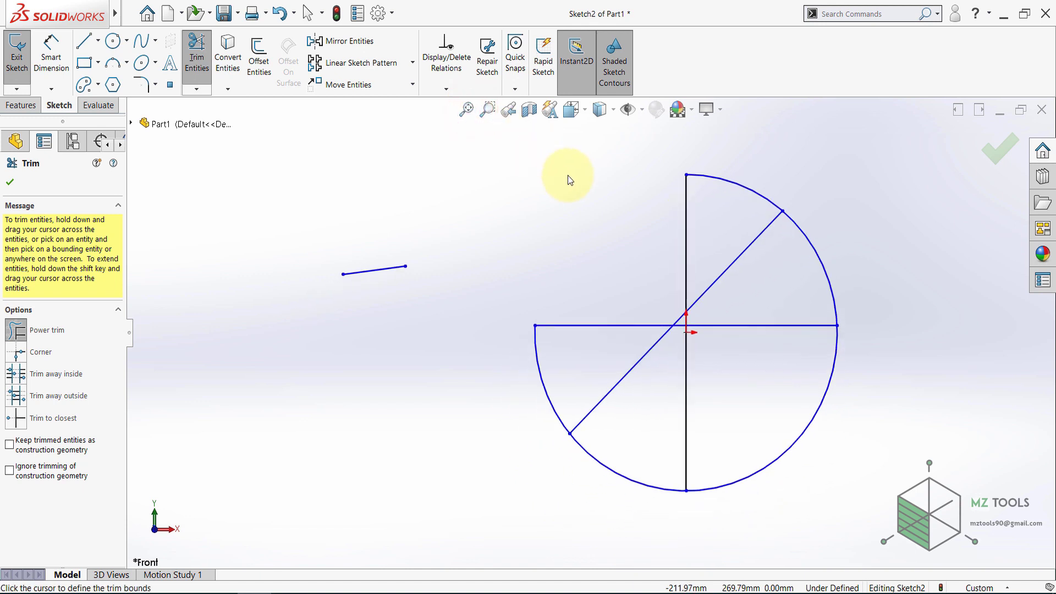
Step: Remove all remaining lines and the arc from the sketch with Power trim and finish trimming
{"action": "mouse_move", "coordinate": [593, 180]}
{"action": "left_mouse_down"}
{"action": "mouse_move", "coordinate": [678, 216]}
{"action": "mouse_move", "coordinate": [726, 339]}
{"action": "mouse_move", "coordinate": [602, 350]}
{"action": "mouse_move", "coordinate": [625, 249]}
{"action": "mouse_move", "coordinate": [685, 329]}
{"action": "mouse_move", "coordinate": [697, 322]}
{"action": "mouse_move", "coordinate": [686, 330]}
{"action": "left_mouse_up"}
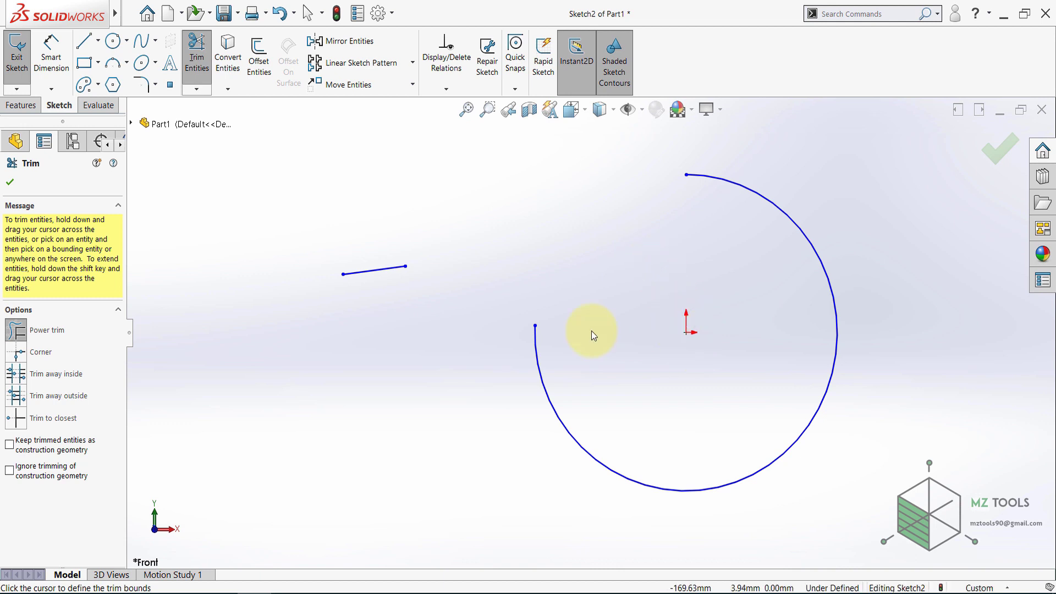
{"action": "left_click_drag", "start_coordinate": [398, 206], "coordinate": [424, 349]}
{"action": "left_click_drag", "start_coordinate": [455, 382], "coordinate": [578, 389]}
{"action": "left_click", "coordinate": [466, 109]}
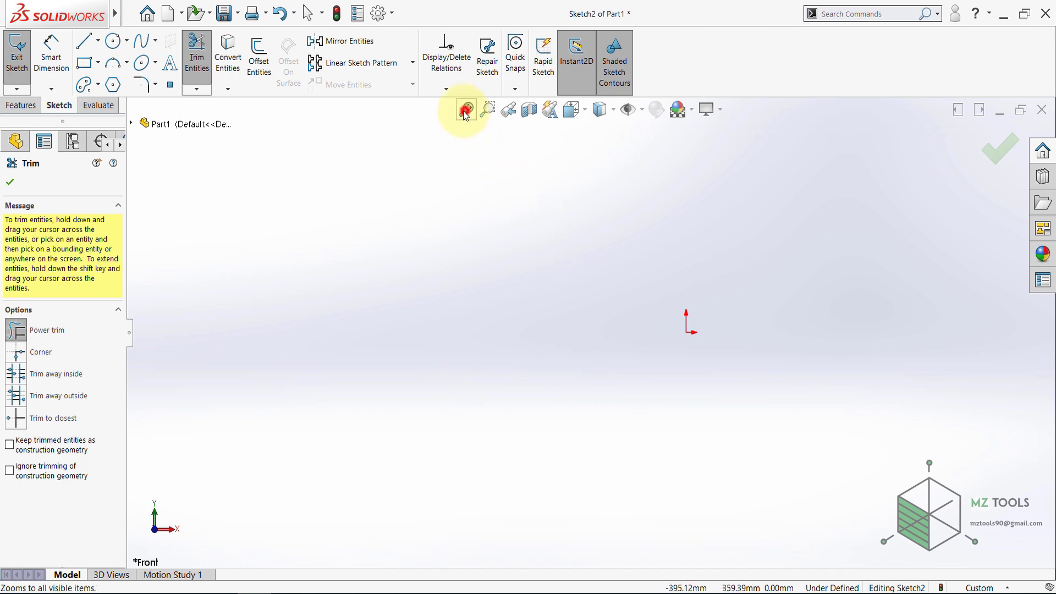
{"action": "left_click", "coordinate": [10, 179]}
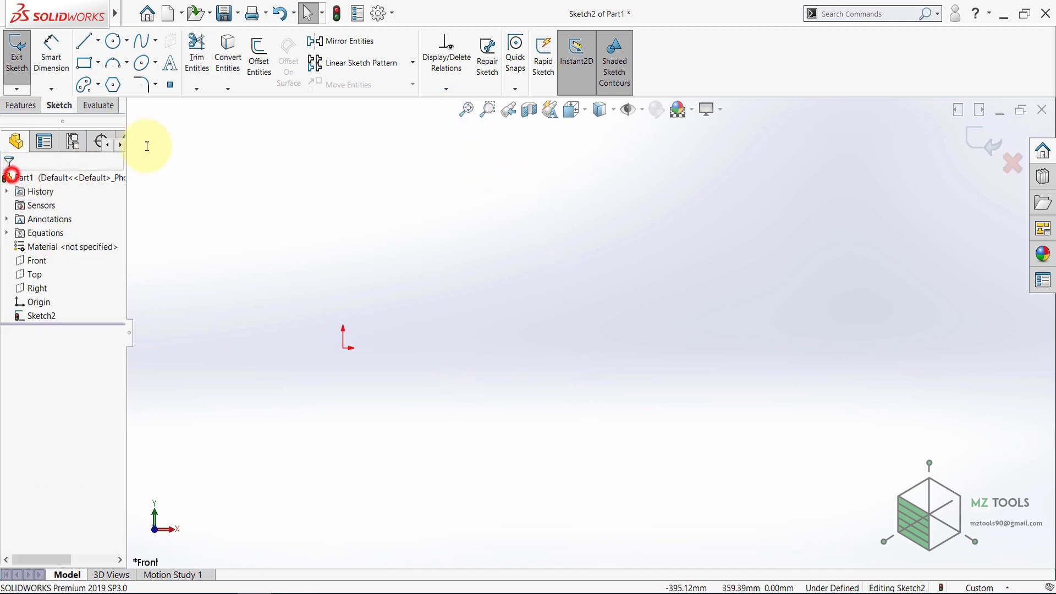
Step: Sketch a steep line sloping down to the right in the empty area right of the origin
{"action": "left_click", "coordinate": [205, 90]}
{"action": "left_click", "coordinate": [297, 220]}
{"action": "left_click", "coordinate": [86, 40]}
{"action": "left_click", "coordinate": [652, 265]}
{"action": "left_click", "coordinate": [738, 440]}
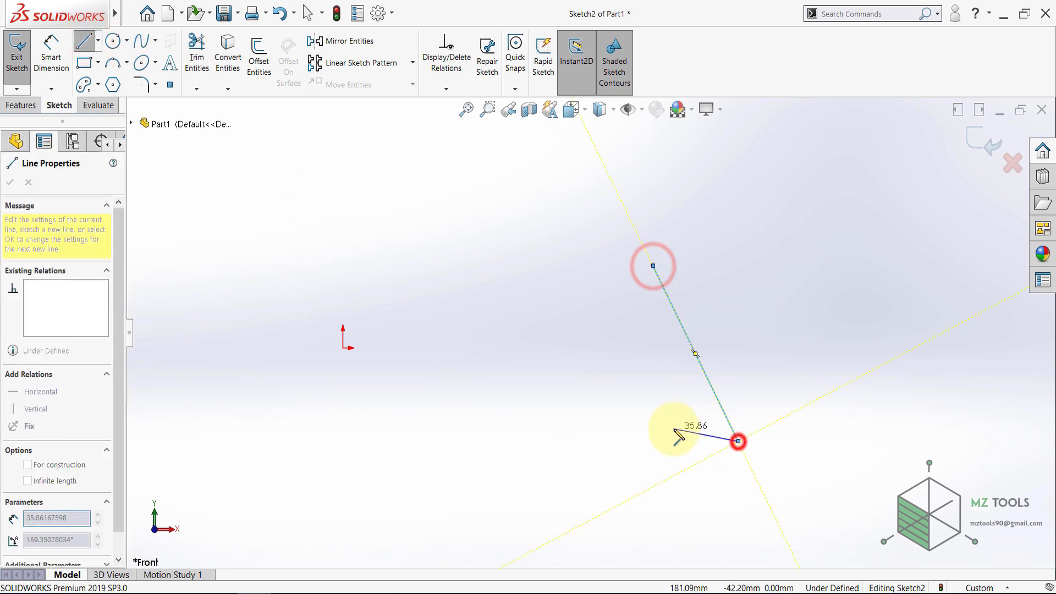
{"action": "left_click", "coordinate": [91, 47]}
Step: Sketch a second line rising from the lower left toward the steep line, ending short of it
{"action": "left_click", "coordinate": [90, 42]}
{"action": "left_click", "coordinate": [420, 469]}
{"action": "left_click", "coordinate": [601, 364]}
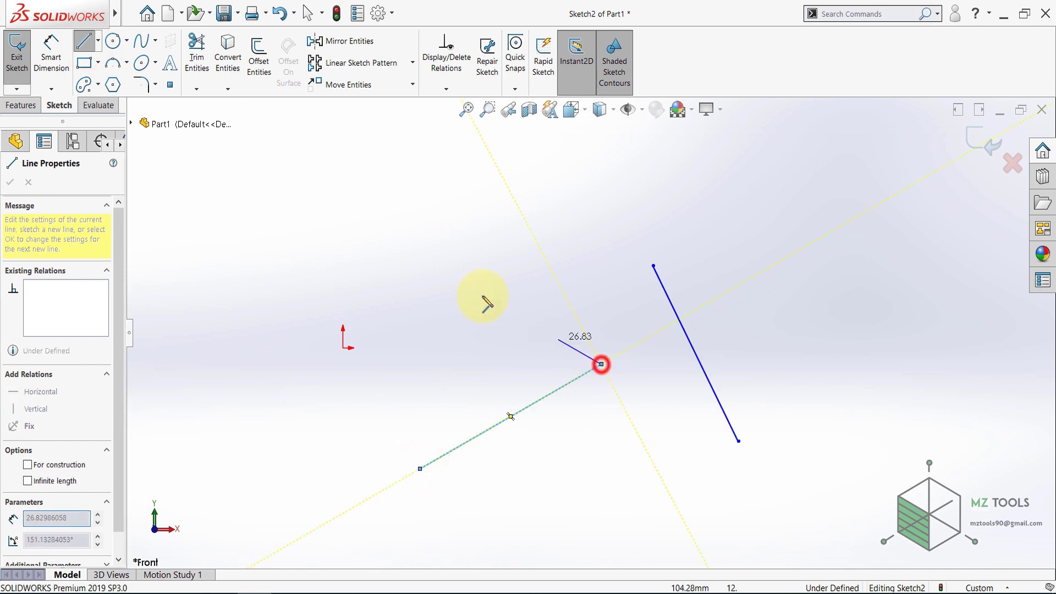
{"action": "left_click", "coordinate": [84, 42]}
{"action": "left_click", "coordinate": [389, 214]}
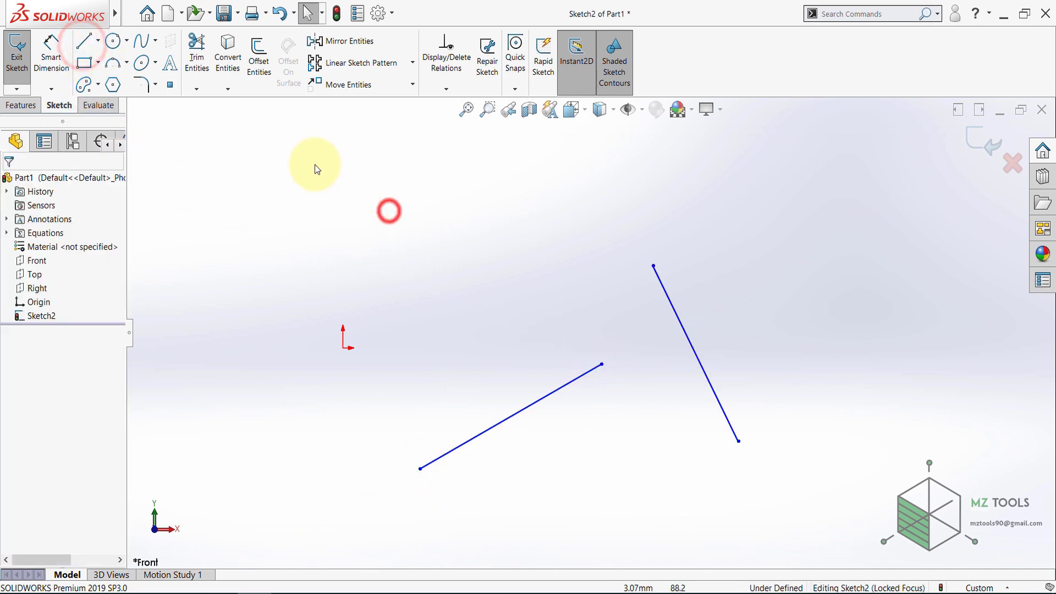
Step: Extend the rising line's upper end to the steep line with Extend Entities
{"action": "left_click", "coordinate": [199, 91]}
{"action": "left_click", "coordinate": [213, 110]}
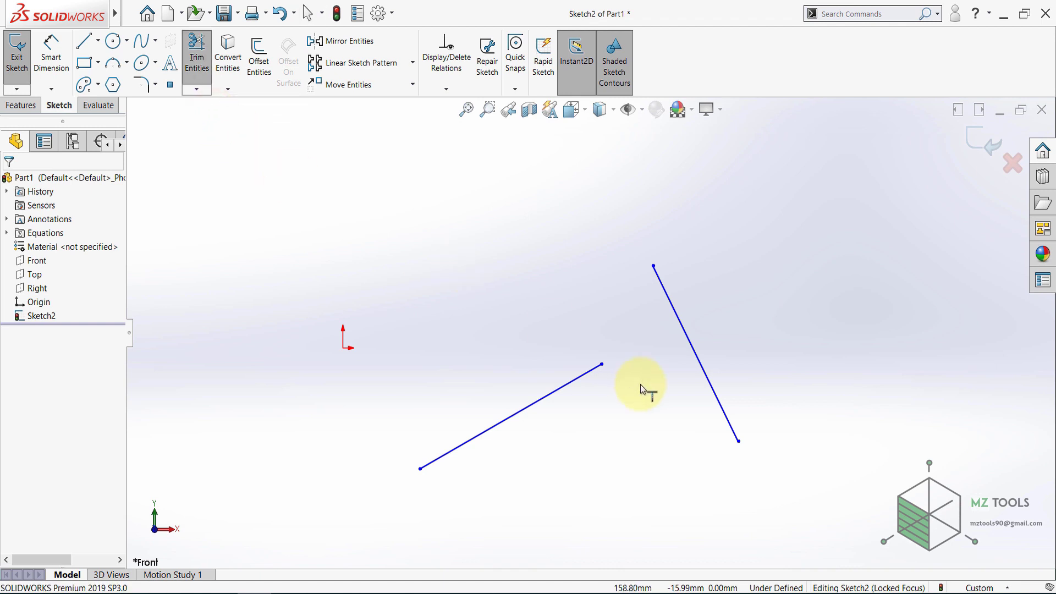
{"action": "left_click", "coordinate": [577, 378]}
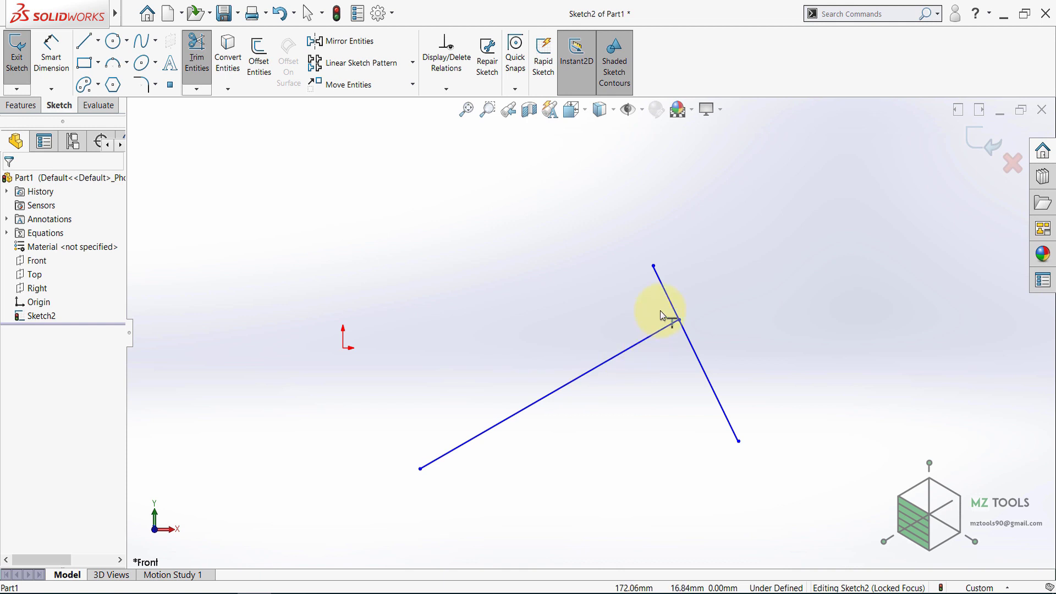
Step: Sketch a circle with a radius of about 42 mm above the rising line
{"action": "left_click", "coordinate": [113, 40]}
{"action": "left_click", "coordinate": [498, 203]}
{"action": "left_click", "coordinate": [513, 283]}
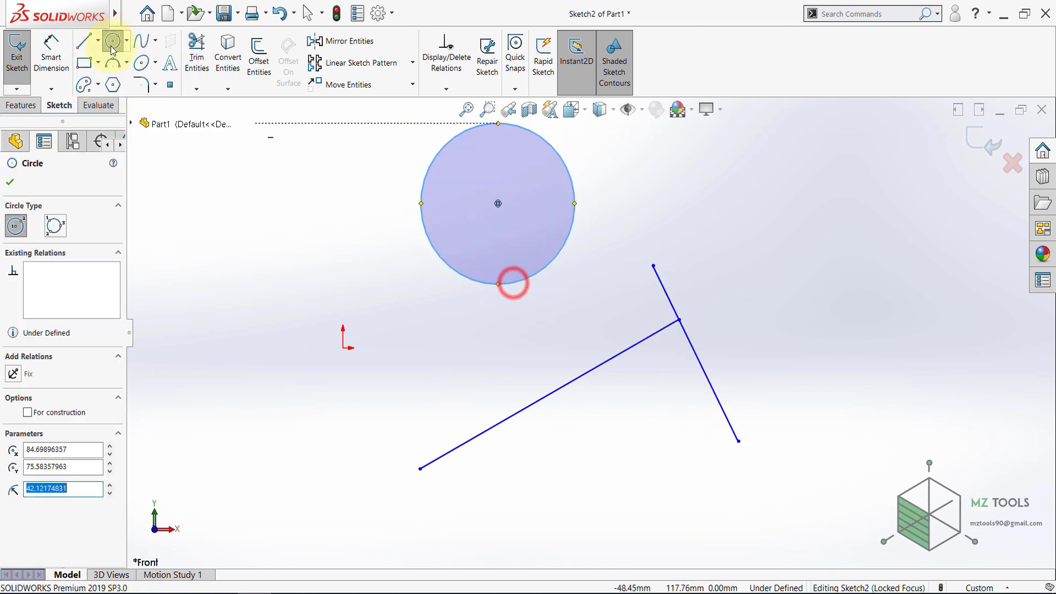
Step: Sketch a short line inside the circle sloping down to the right
{"action": "left_click", "coordinate": [84, 40]}
{"action": "left_click", "coordinate": [472, 209]}
{"action": "left_click", "coordinate": [512, 251]}
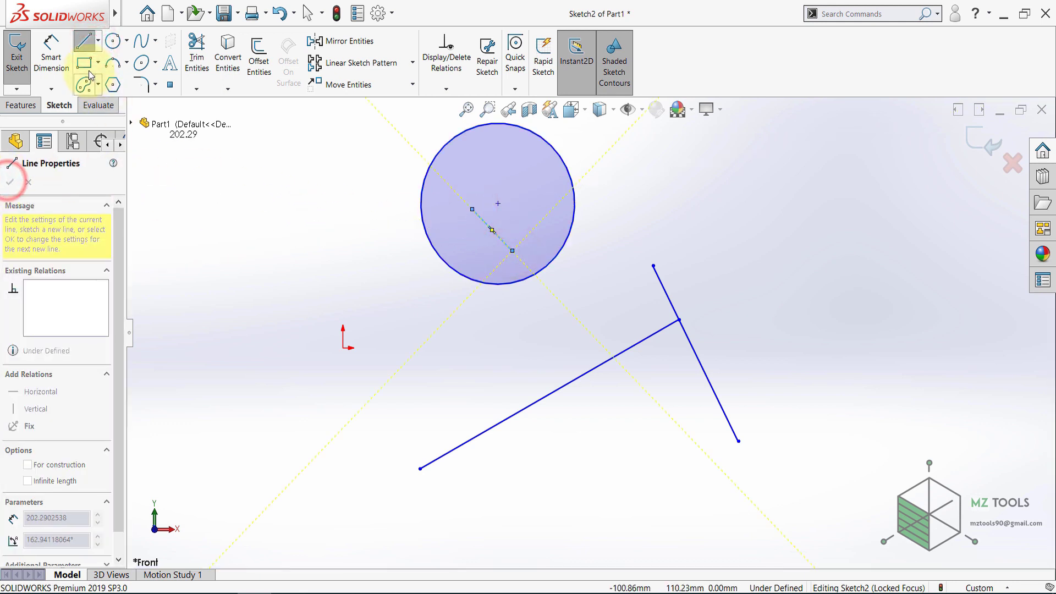
{"action": "left_click", "coordinate": [85, 40]}
{"action": "left_click", "coordinate": [222, 154]}
Step: Extend the short line's upper end to the circle and its lower end through the circle to the rising line with Extend Entities
{"action": "left_click", "coordinate": [197, 89]}
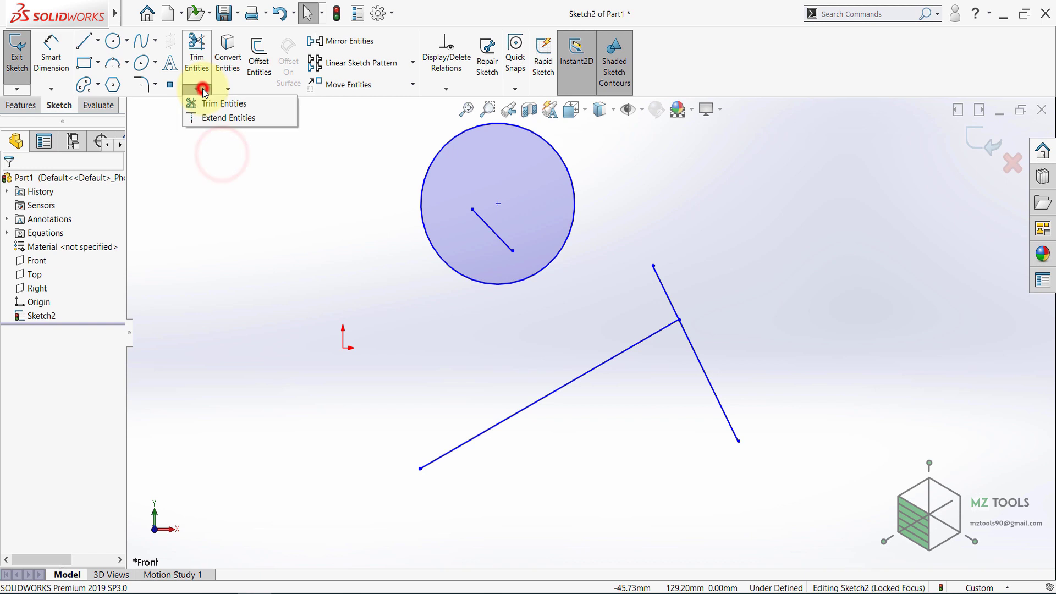
{"action": "left_click", "coordinate": [212, 103]}
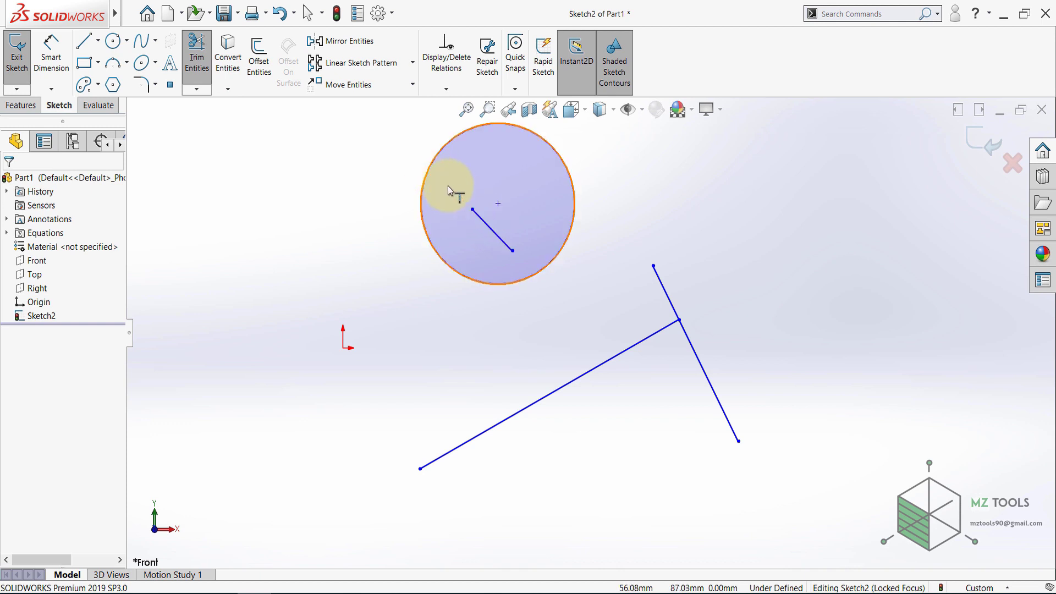
{"action": "left_click", "coordinate": [508, 245]}
{"action": "left_click", "coordinate": [484, 217]}
{"action": "left_click", "coordinate": [476, 212]}
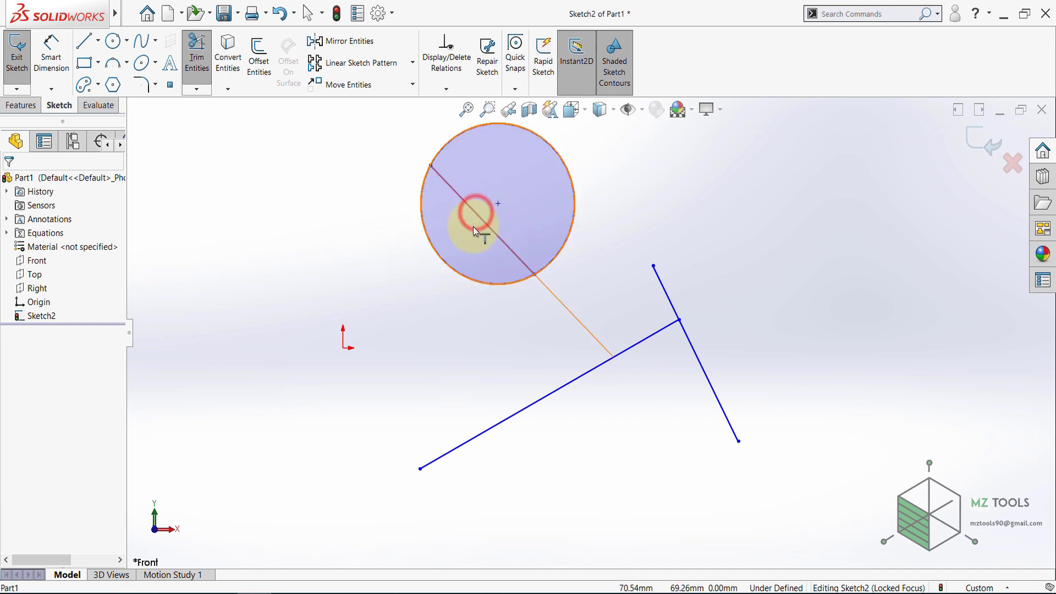
{"action": "left_click", "coordinate": [509, 245]}
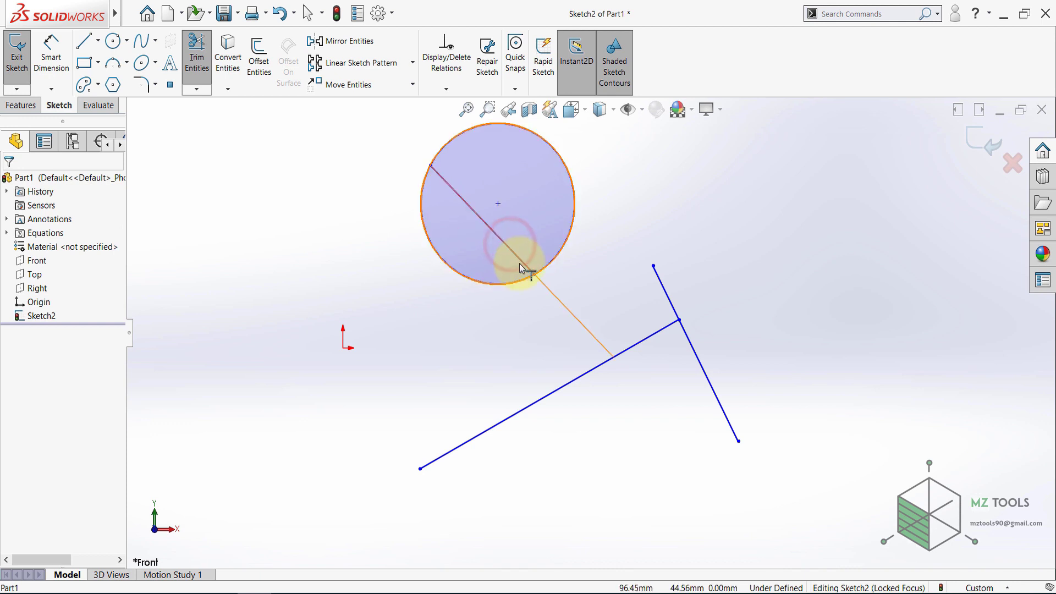
{"action": "left_click", "coordinate": [526, 261]}
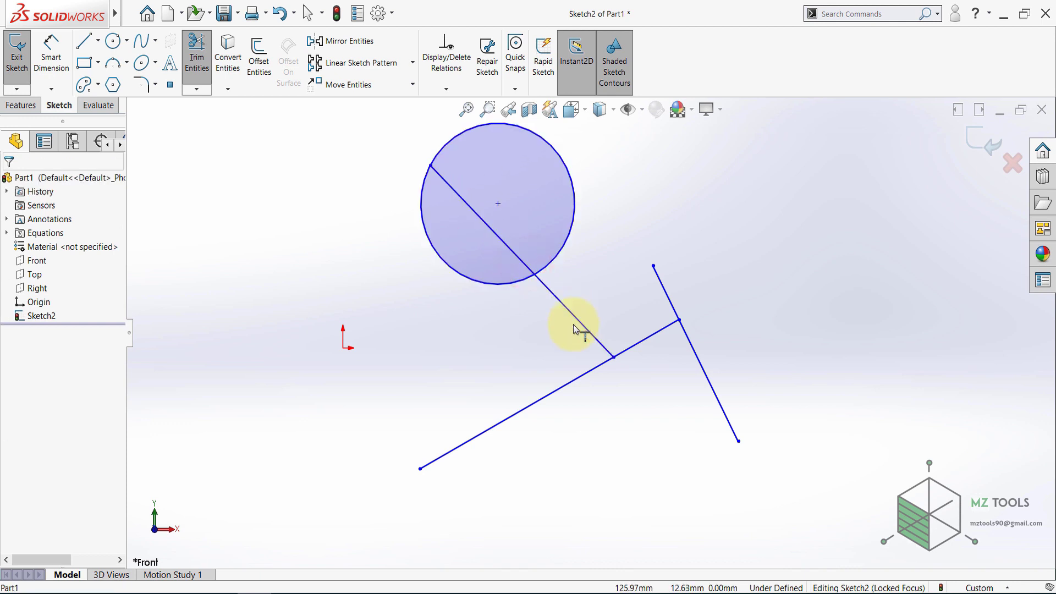
{"action": "left_click", "coordinate": [270, 240]}
{"action": "key", "text": "Escape"}
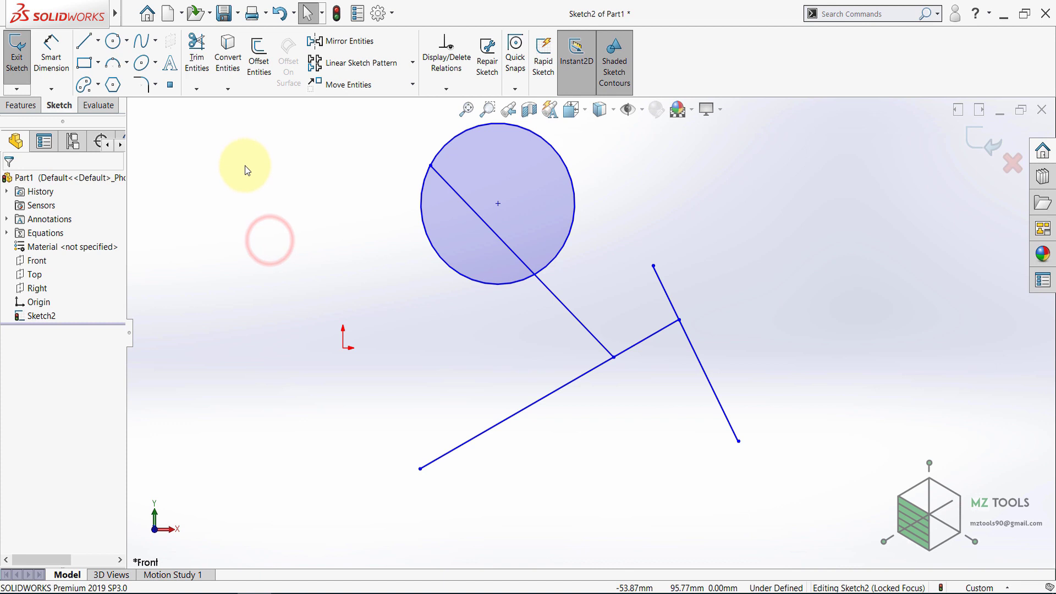
Step: Remove the steep line and the rising line's lower-left portion with Power trim
{"action": "left_click", "coordinate": [195, 53]}
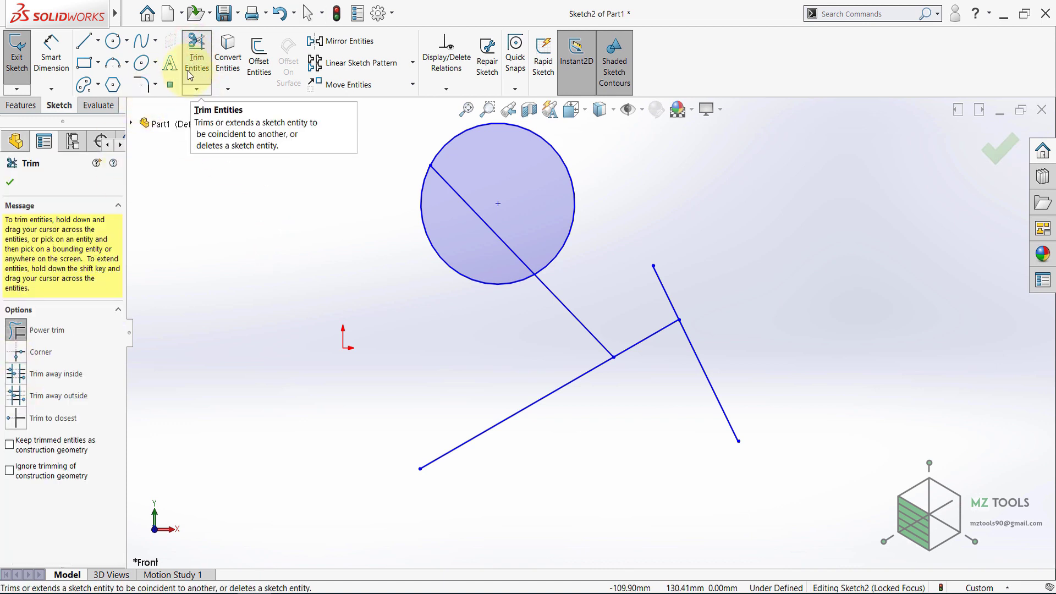
{"action": "left_click", "coordinate": [250, 236]}
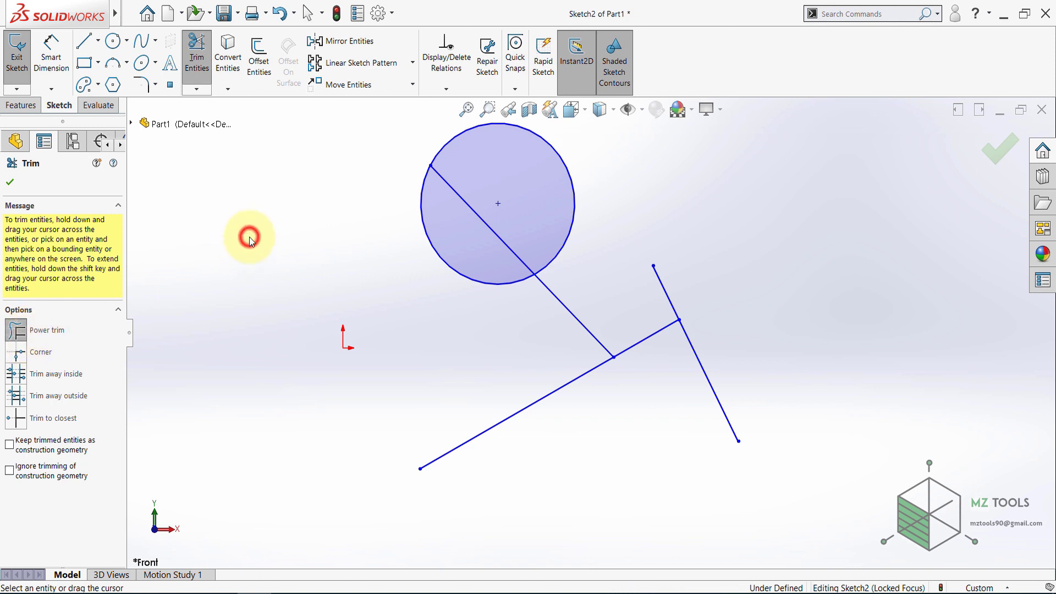
{"action": "mouse_move", "coordinate": [444, 328]}
{"action": "left_mouse_down"}
{"action": "mouse_move", "coordinate": [545, 407]}
{"action": "mouse_move", "coordinate": [715, 358]}
{"action": "mouse_move", "coordinate": [701, 289]}
{"action": "left_mouse_up"}
{"action": "left_click_drag", "start_coordinate": [611, 262], "coordinate": [619, 261]}
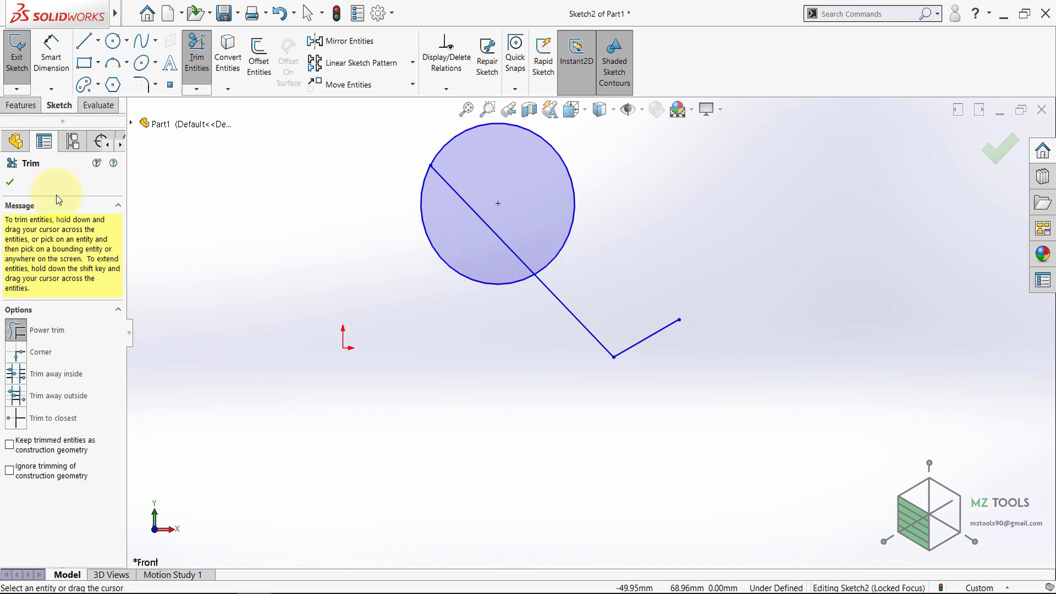
Step: Finish trimming and delete all the geometry in the sketch
{"action": "left_click", "coordinate": [10, 182]}
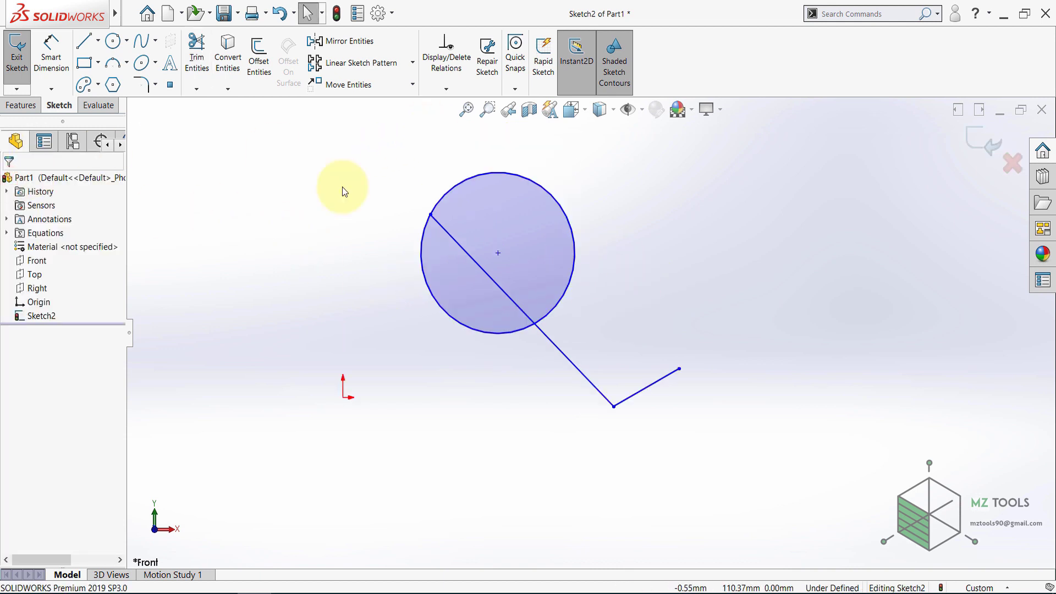
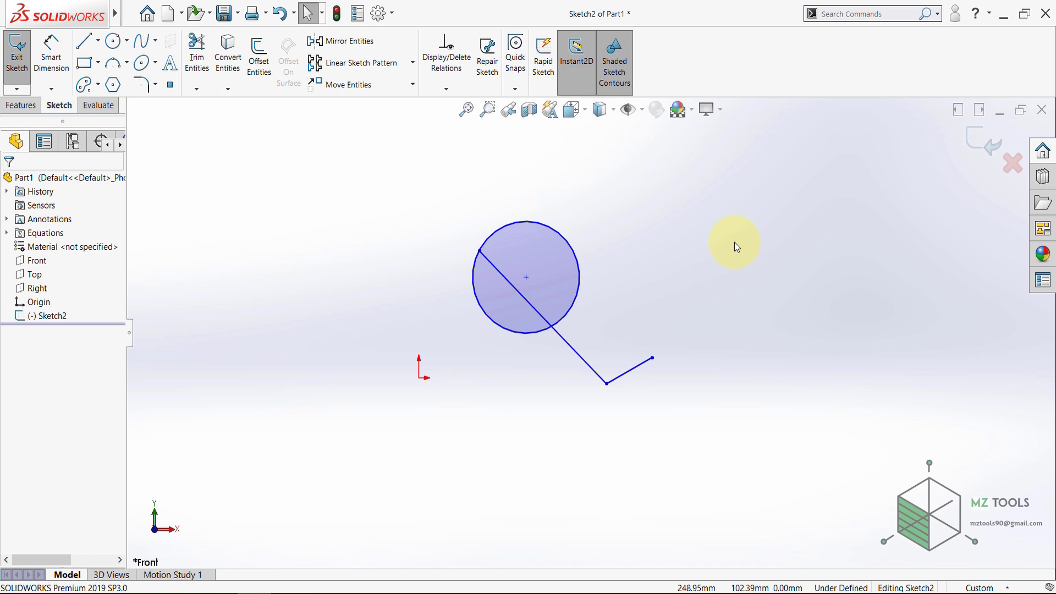
{"action": "left_click", "coordinate": [712, 240]}
{"action": "key", "text": "ctrl+a"}
{"action": "key", "text": "Escape"}
{"action": "key", "text": "Delete"}
{"action": "left_click", "coordinate": [466, 109]}
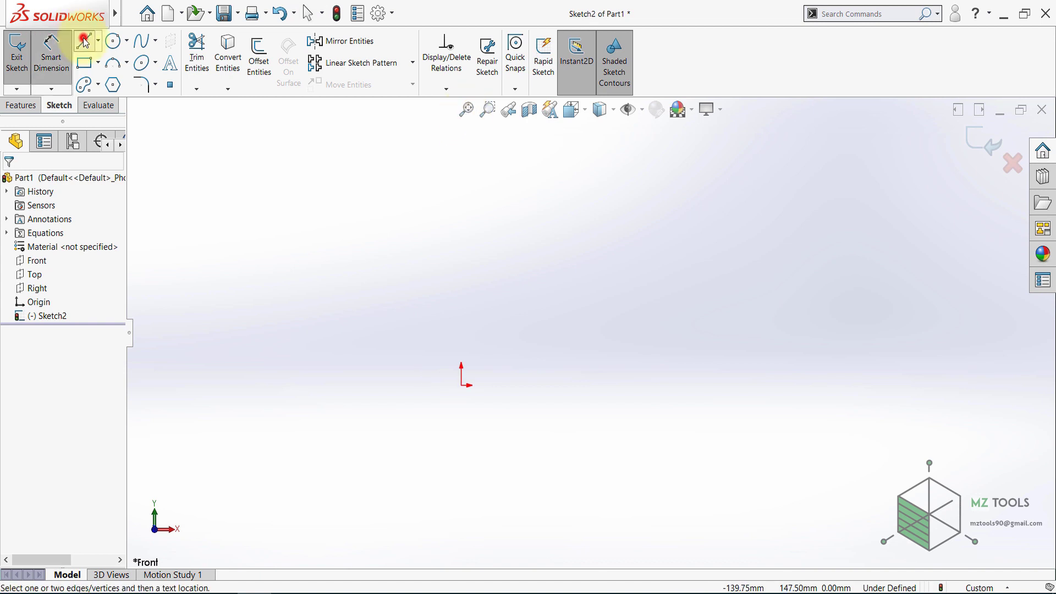
Step: Sketch a line about 125 mm long to the right of the origin, rising to the right at about 38°
{"action": "left_click", "coordinate": [84, 40]}
{"action": "left_click", "coordinate": [634, 361]}
{"action": "left_click", "coordinate": [813, 214]}
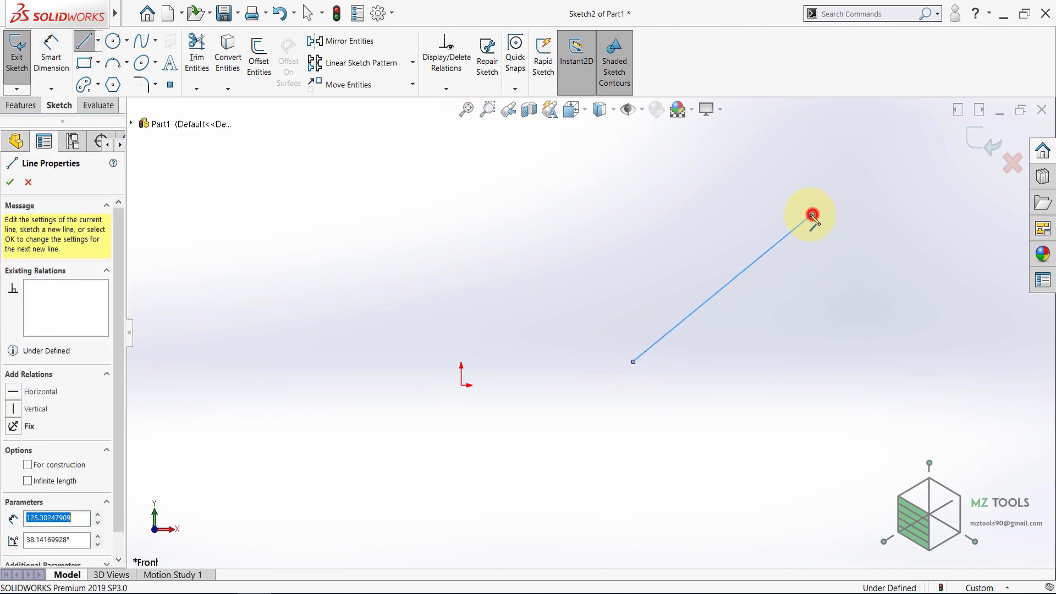
{"action": "key", "text": "Escape"}
Step: Sketch a separate line about 44 mm long above and left of the origin, sloping down to the right at 45°
{"action": "left_click", "coordinate": [84, 40]}
{"action": "left_click", "coordinate": [421, 273]}
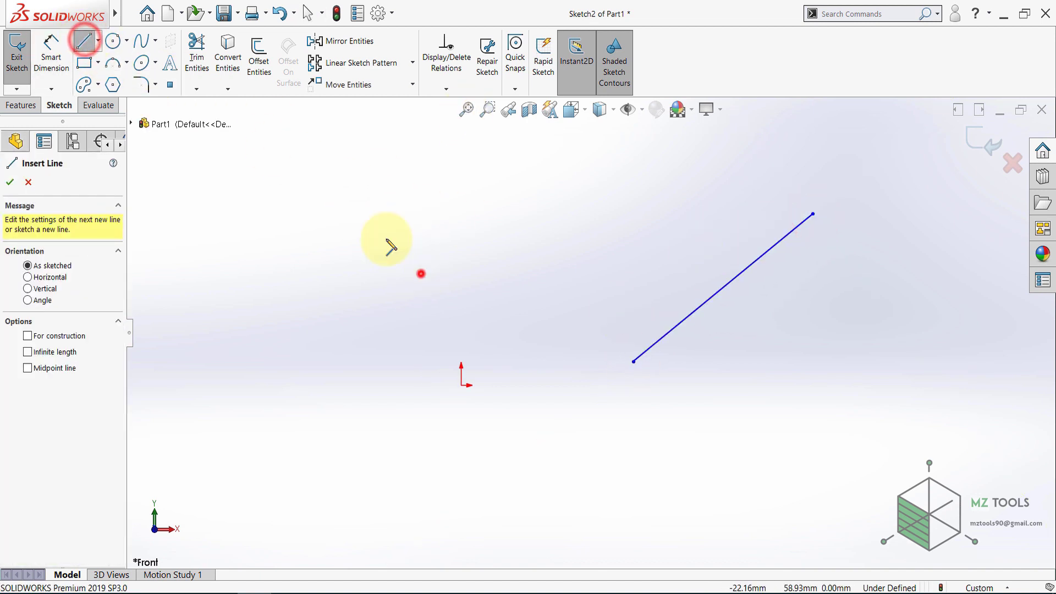
{"action": "left_click", "coordinate": [364, 214]}
{"action": "key", "text": "Escape"}
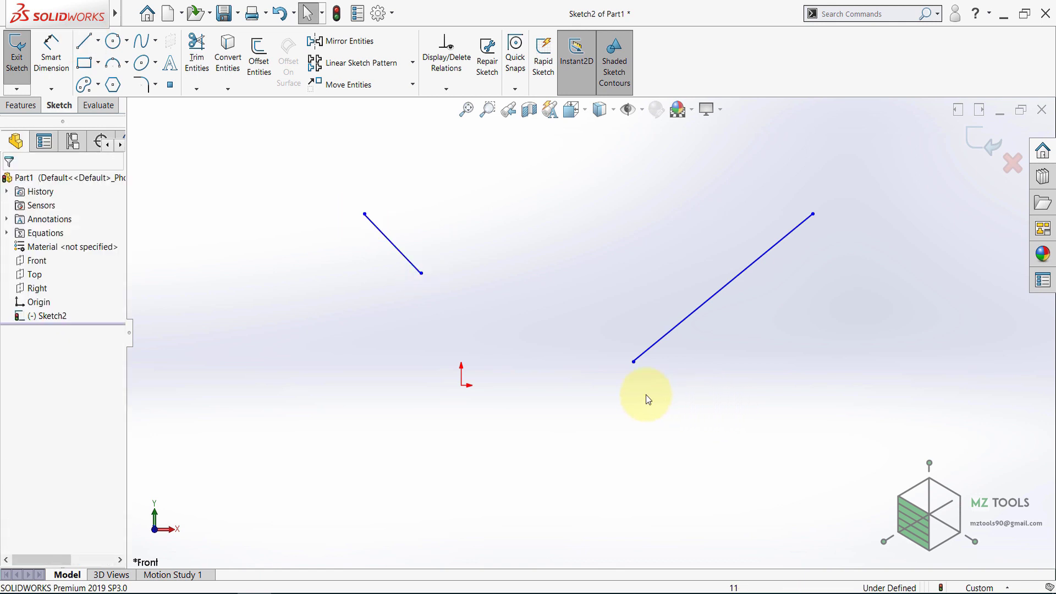
Step: Apply a Horizontal relation to the long rising line
{"action": "left_click", "coordinate": [634, 362]}
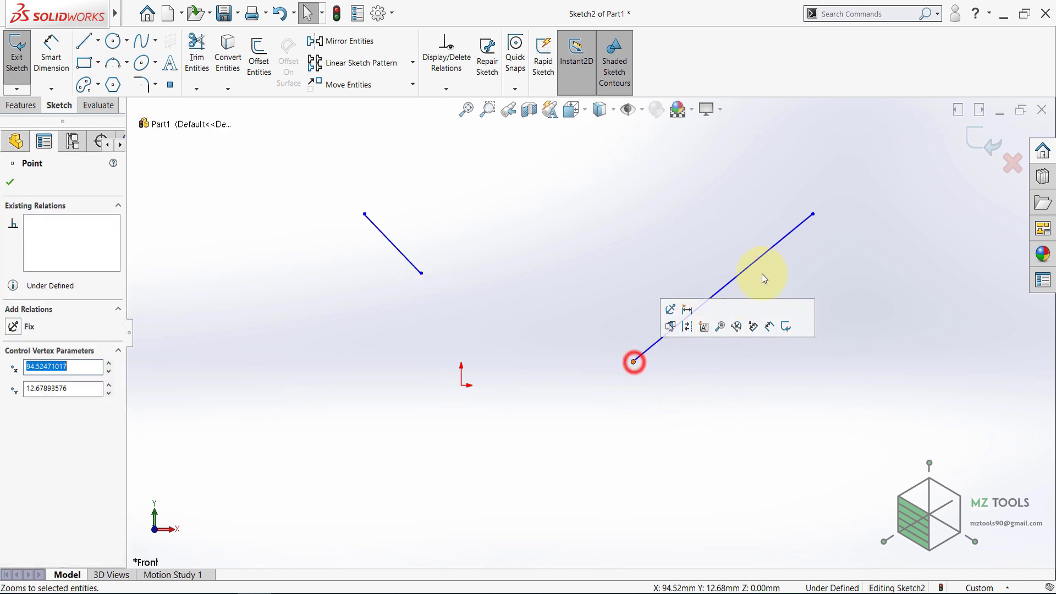
{"action": "left_click", "coordinate": [812, 213]}
{"action": "left_click", "coordinate": [792, 300]}
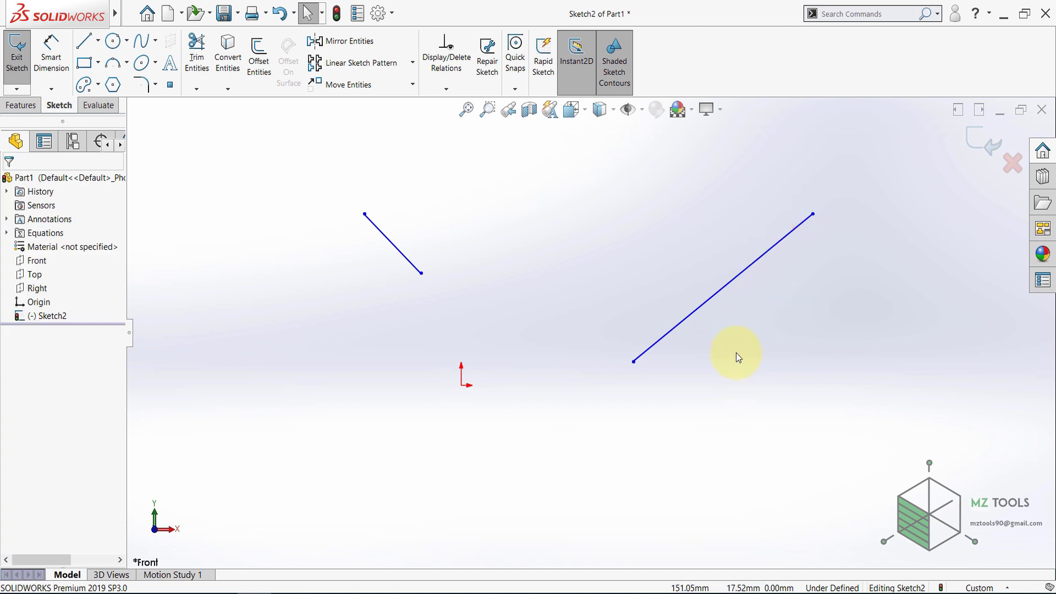
{"action": "left_click", "coordinate": [728, 282]}
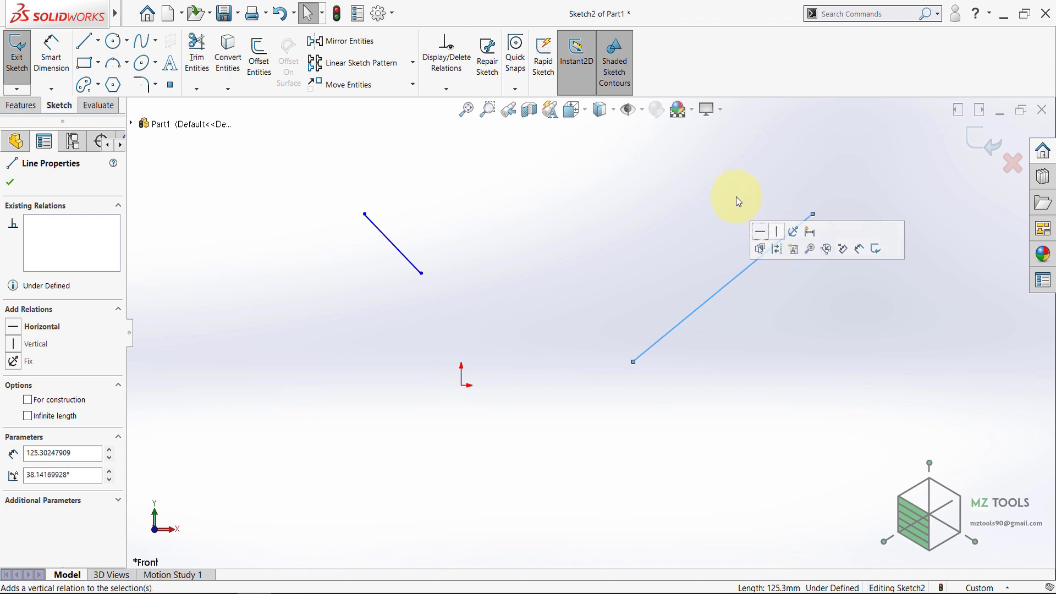
{"action": "left_click", "coordinate": [759, 234]}
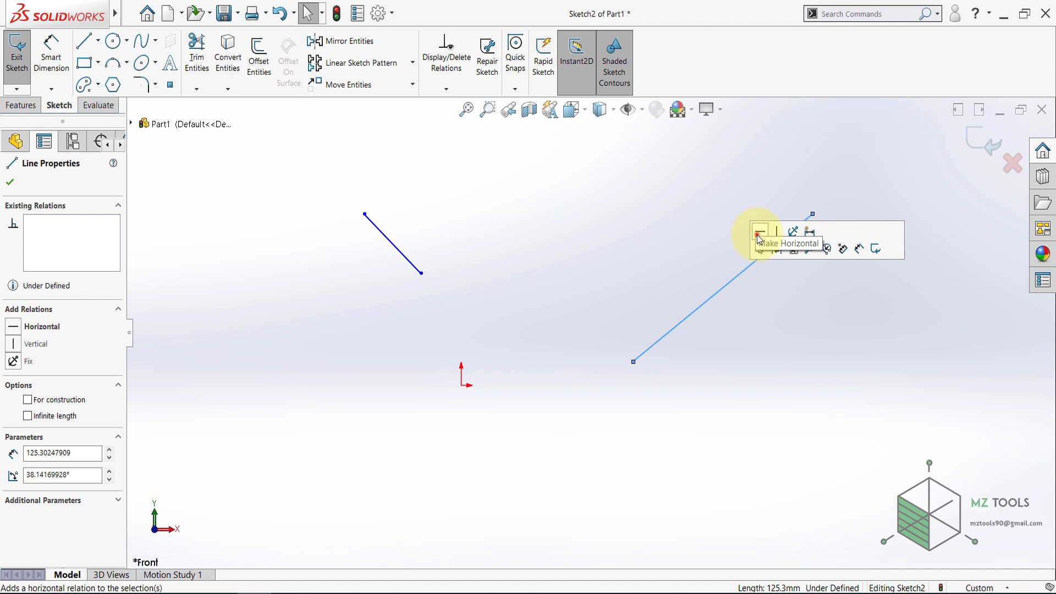
{"action": "left_click", "coordinate": [676, 259]}
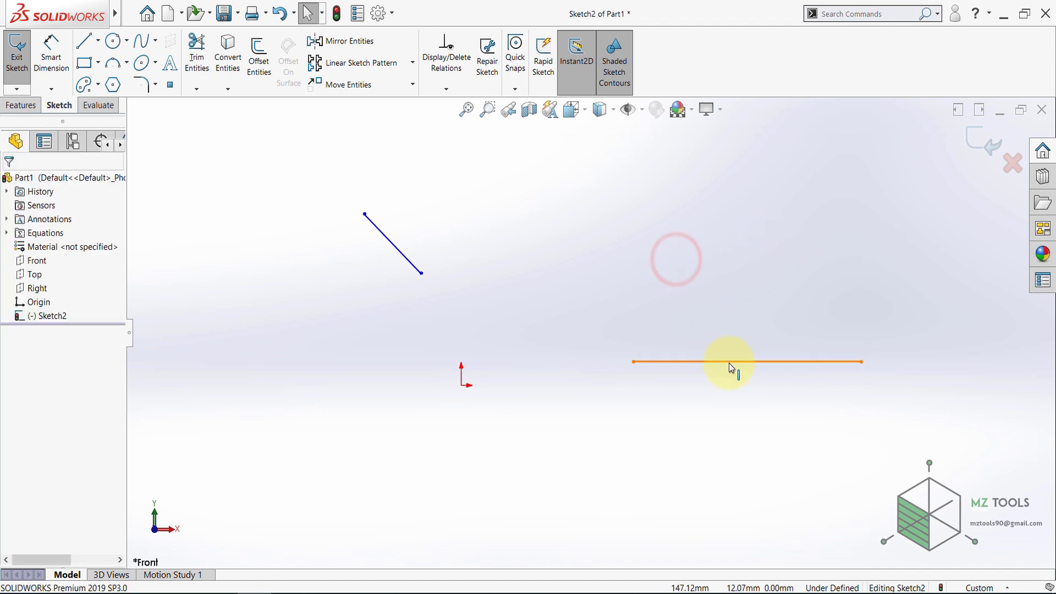
{"action": "left_click", "coordinate": [794, 384]}
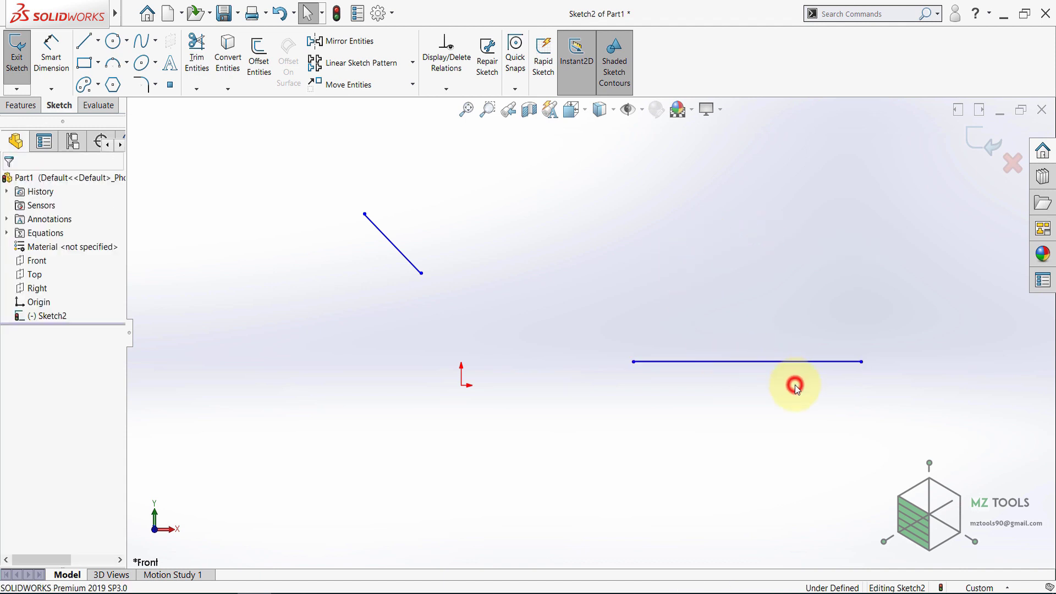
Step: Apply a Vertical relation to the short sloping line
{"action": "left_click", "coordinate": [382, 233]}
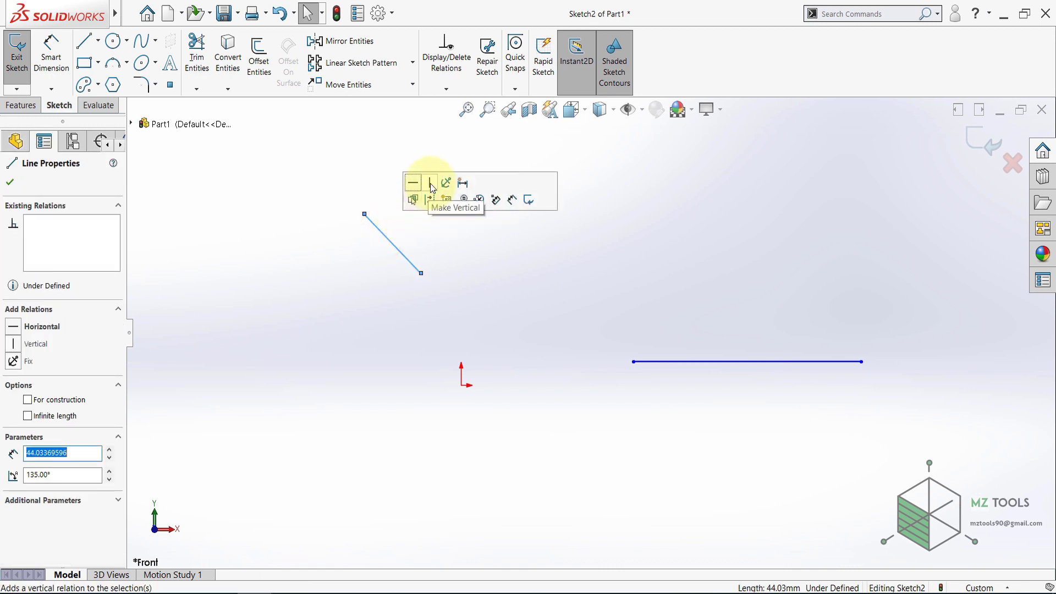
{"action": "left_click", "coordinate": [431, 186]}
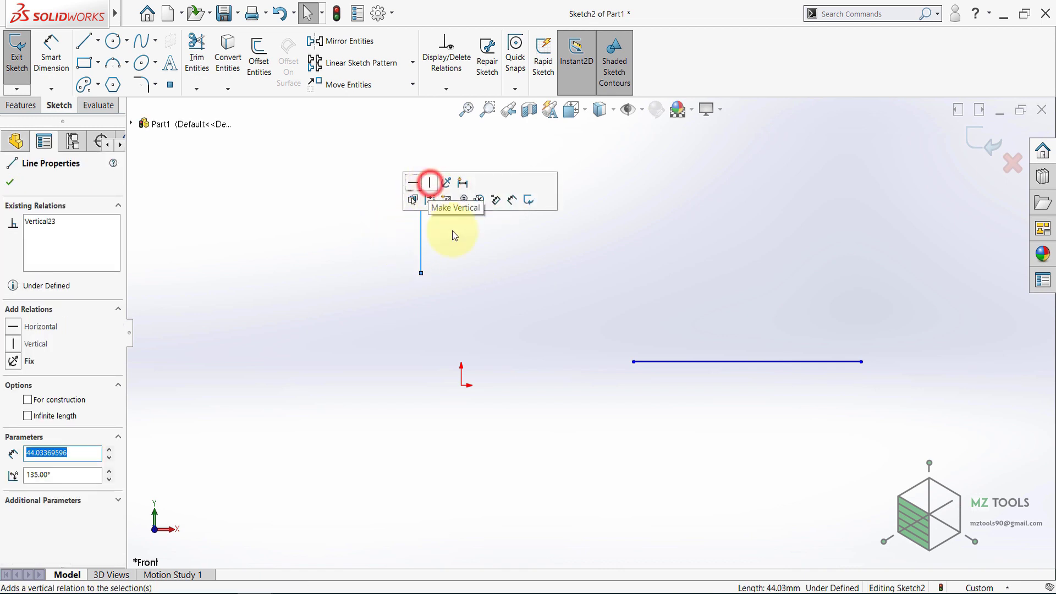
{"action": "left_click", "coordinate": [469, 259]}
Step: Move the horizontal line's left endpoint upward, making the line about 127 mm long
{"action": "left_click_drag", "start_coordinate": [633, 362], "coordinate": [629, 266]}
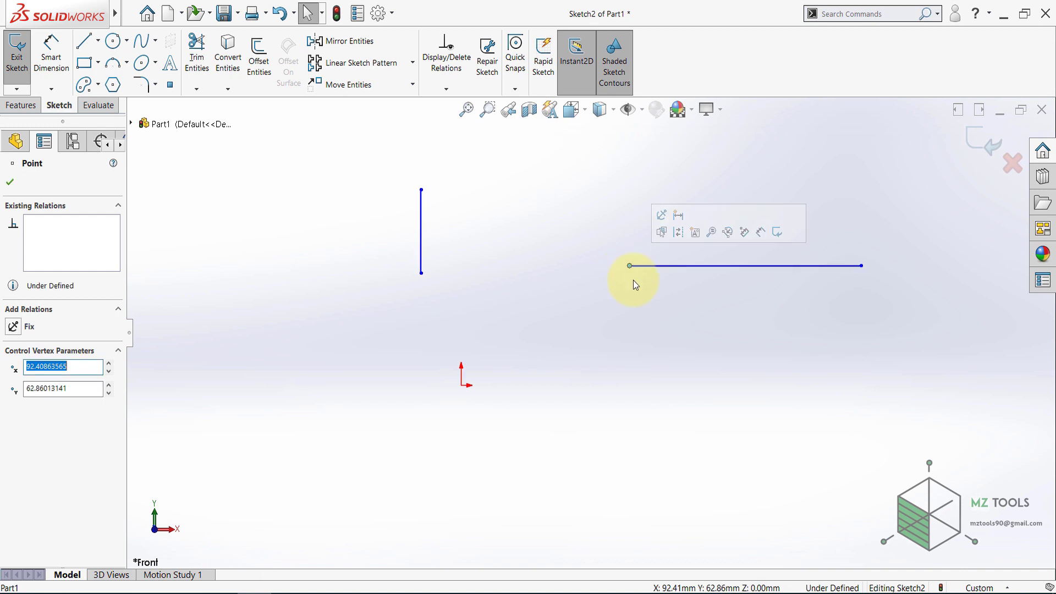
{"action": "left_click", "coordinate": [629, 267]}
{"action": "left_click", "coordinate": [633, 267]}
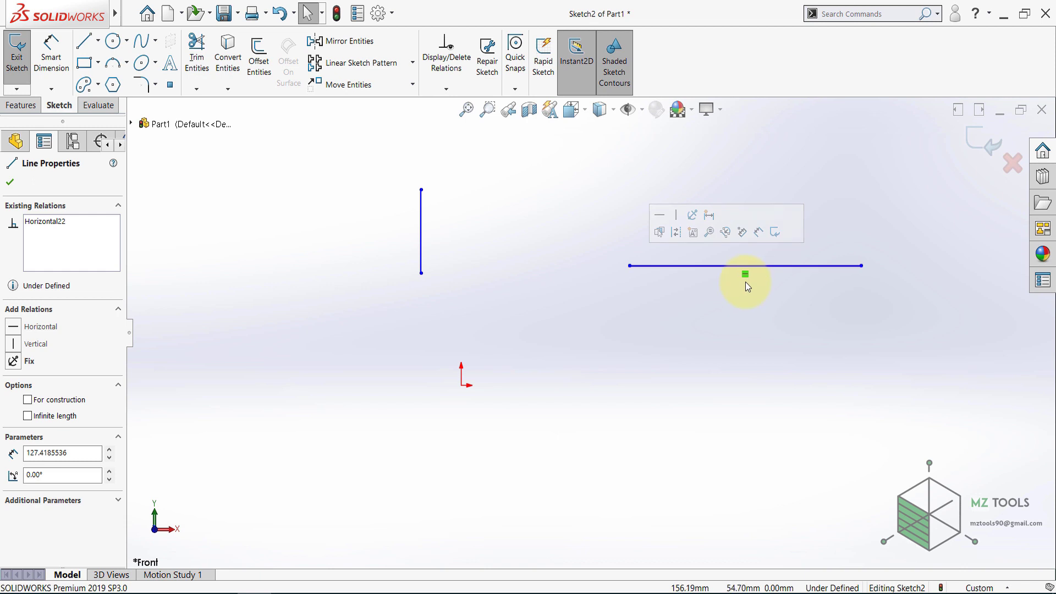
{"action": "left_click", "coordinate": [718, 288]}
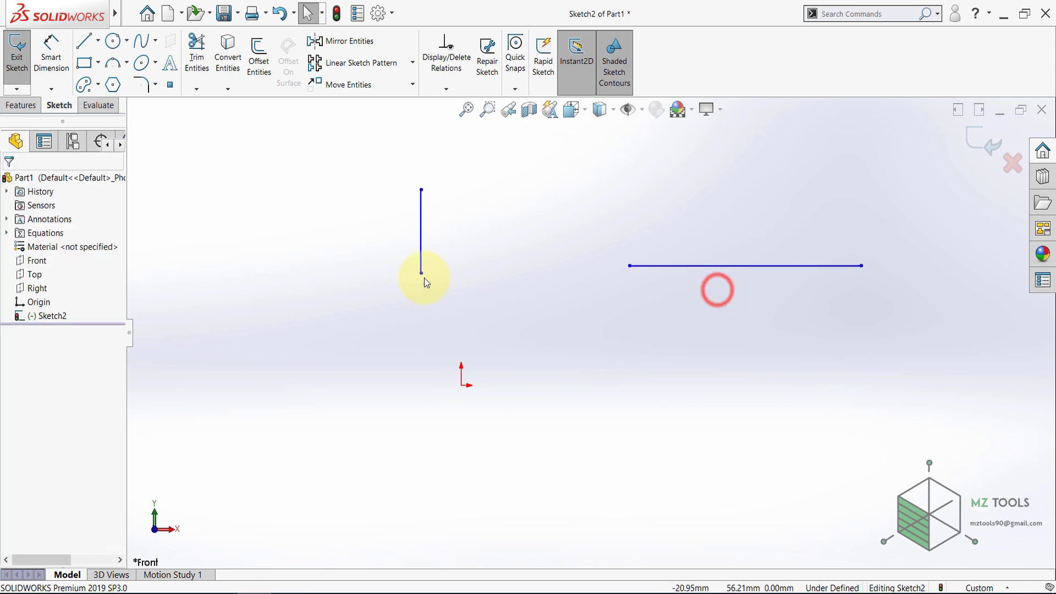
Step: Move the vertical line's lower endpoint down and to the left, making the line about 92 mm long
{"action": "left_click_drag", "start_coordinate": [421, 274], "coordinate": [341, 366]}
{"action": "left_click", "coordinate": [352, 382]}
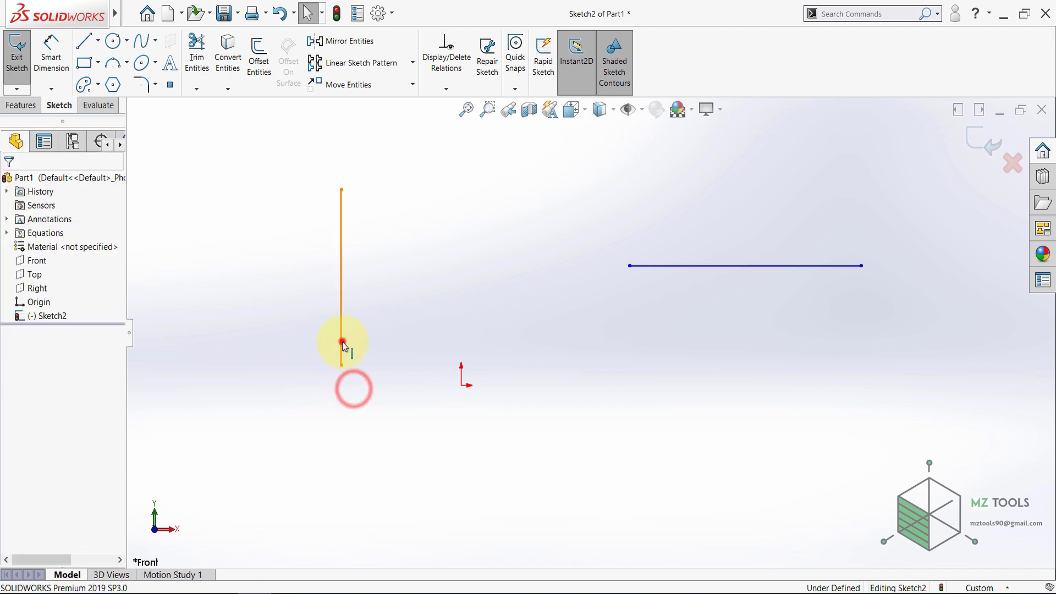
{"action": "left_click", "coordinate": [342, 342]}
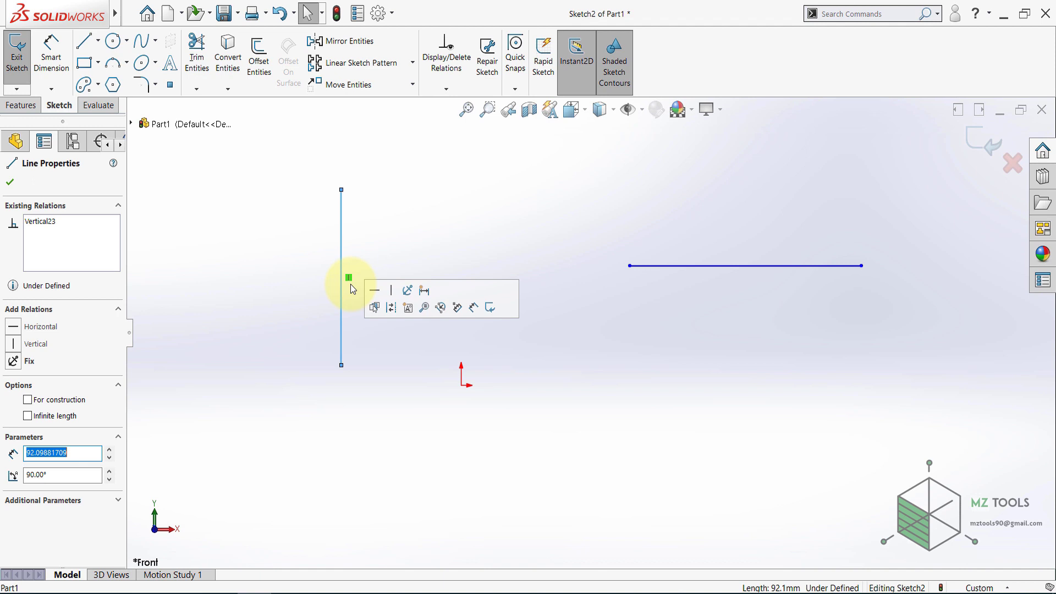
{"action": "left_click", "coordinate": [494, 197]}
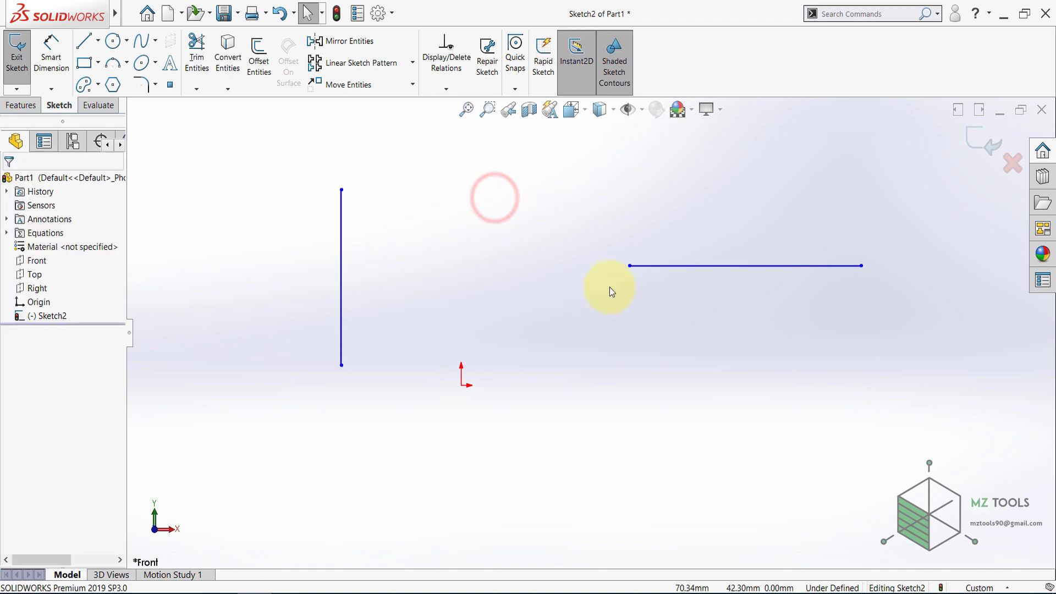
Step: Stretch the horizontal line leftward to about 202 mm and add an Equal relation between it and the vertical line
{"action": "left_click_drag", "start_coordinate": [629, 265], "coordinate": [497, 262]}
{"action": "left_click", "coordinate": [559, 302]}
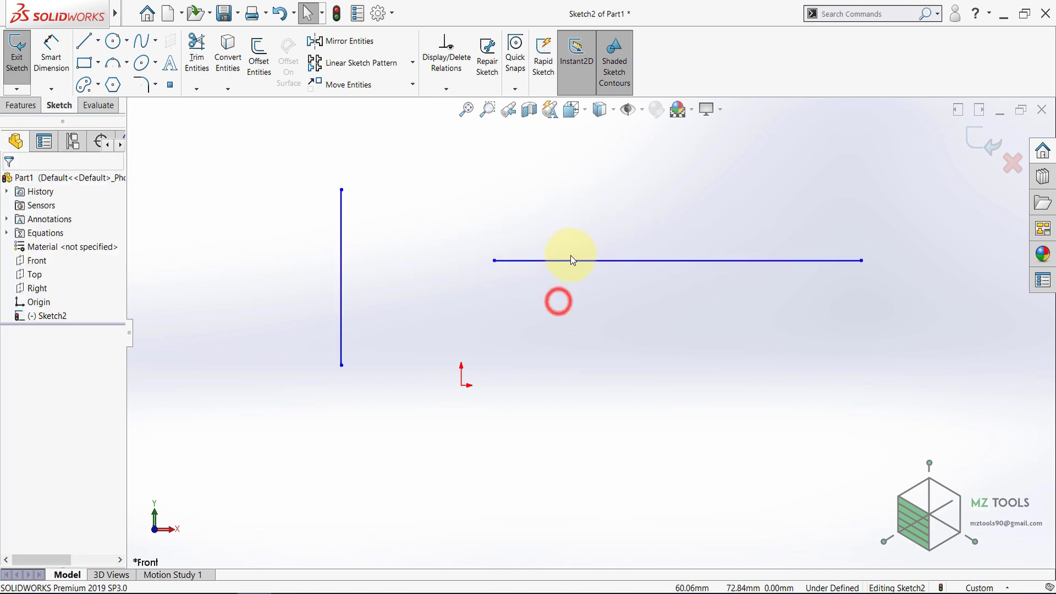
{"action": "left_click", "coordinate": [570, 259]}
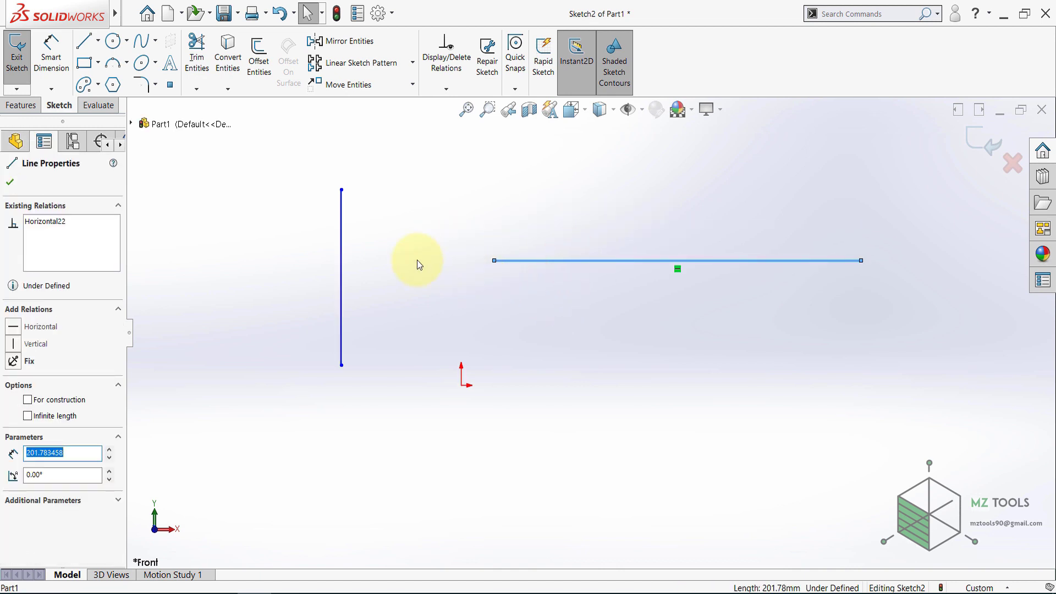
{"action": "left_click", "coordinate": [342, 216], "text": "ctrl"}
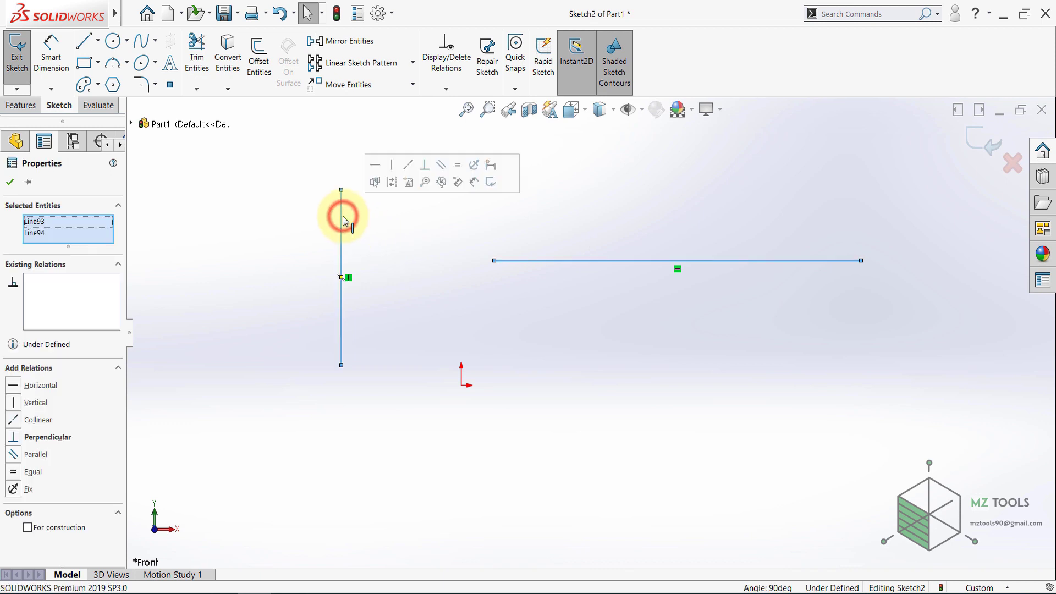
{"action": "left_click", "coordinate": [459, 166]}
{"action": "left_click", "coordinate": [427, 322]}
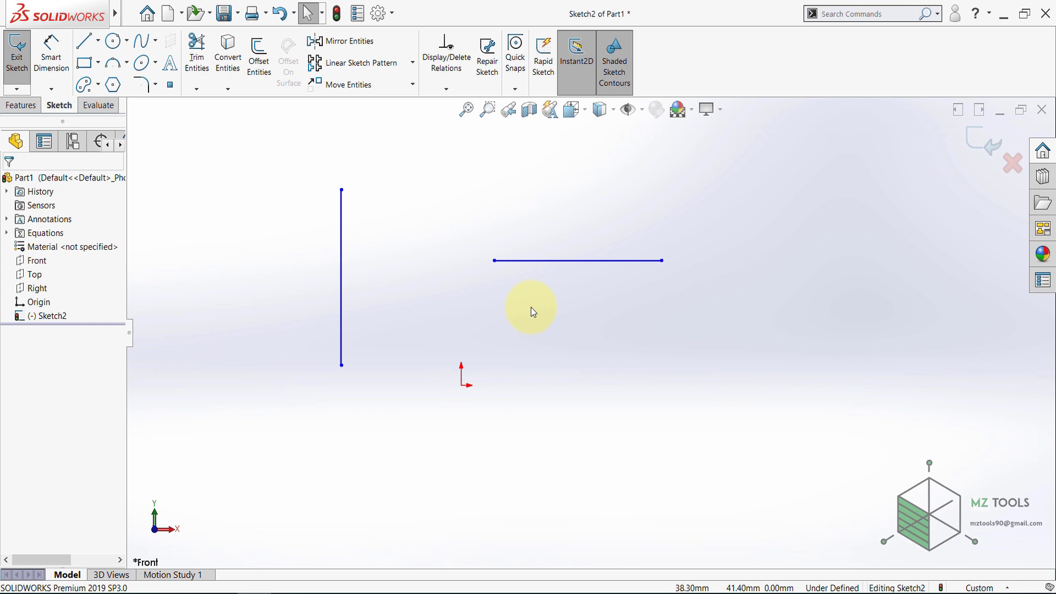
Step: Shift the horizontal line slightly right and down by its right endpoint and the vertical line up by its upper endpoint
{"action": "left_click_drag", "start_coordinate": [662, 260], "coordinate": [684, 270]}
{"action": "left_click", "coordinate": [275, 205]}
{"action": "left_click_drag", "start_coordinate": [342, 189], "coordinate": [344, 164]}
{"action": "left_click", "coordinate": [288, 198]}
Step: Dimension the horizontal line's length and set it to 150 mm
{"action": "left_click", "coordinate": [51, 50]}
{"action": "left_click", "coordinate": [584, 275]}
{"action": "left_click", "coordinate": [599, 306]}
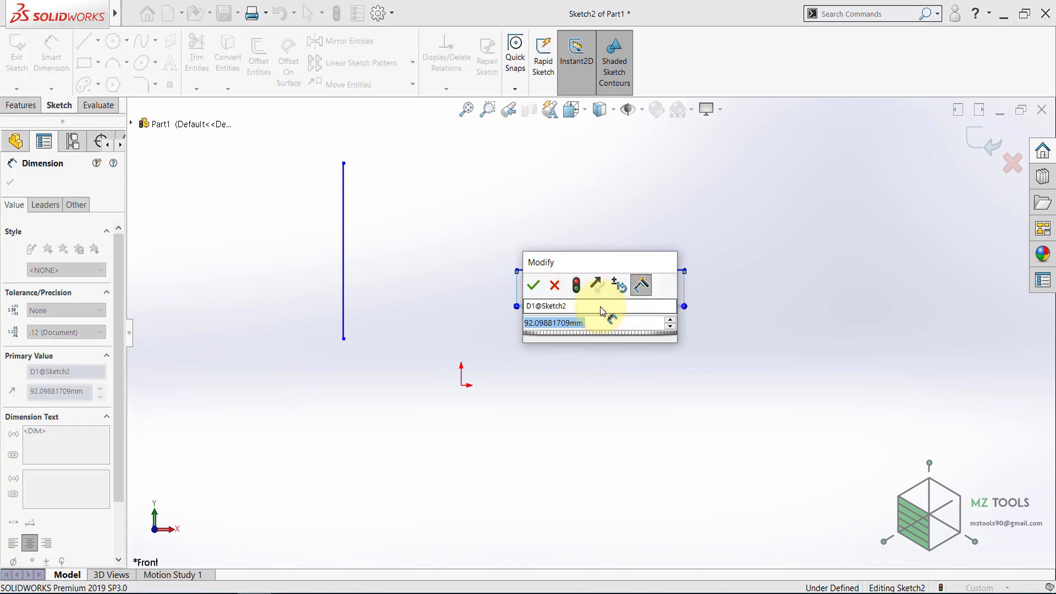
{"action": "type", "text": "150"}
{"action": "key", "text": "Return"}
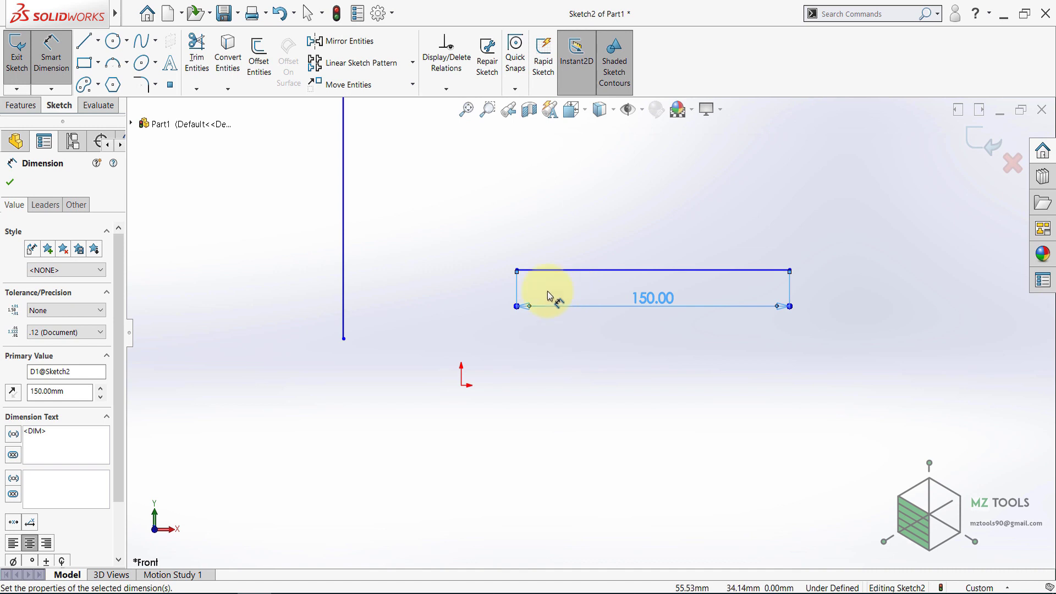
{"action": "left_click", "coordinate": [467, 109]}
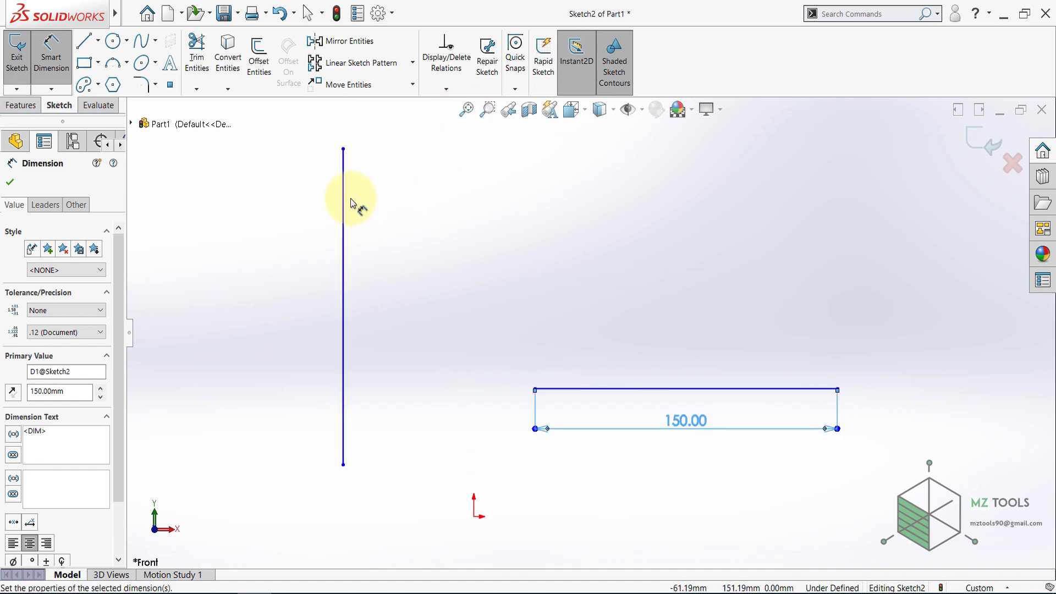
{"action": "left_click", "coordinate": [371, 215]}
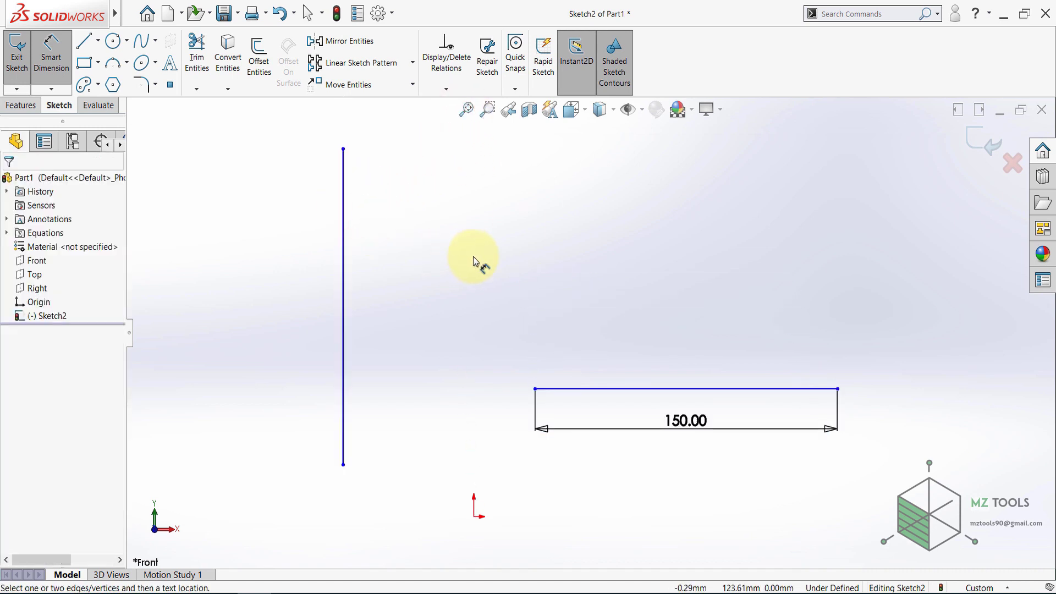
Step: Delete the length dimension under the horizontal line
{"action": "left_click", "coordinate": [50, 52]}
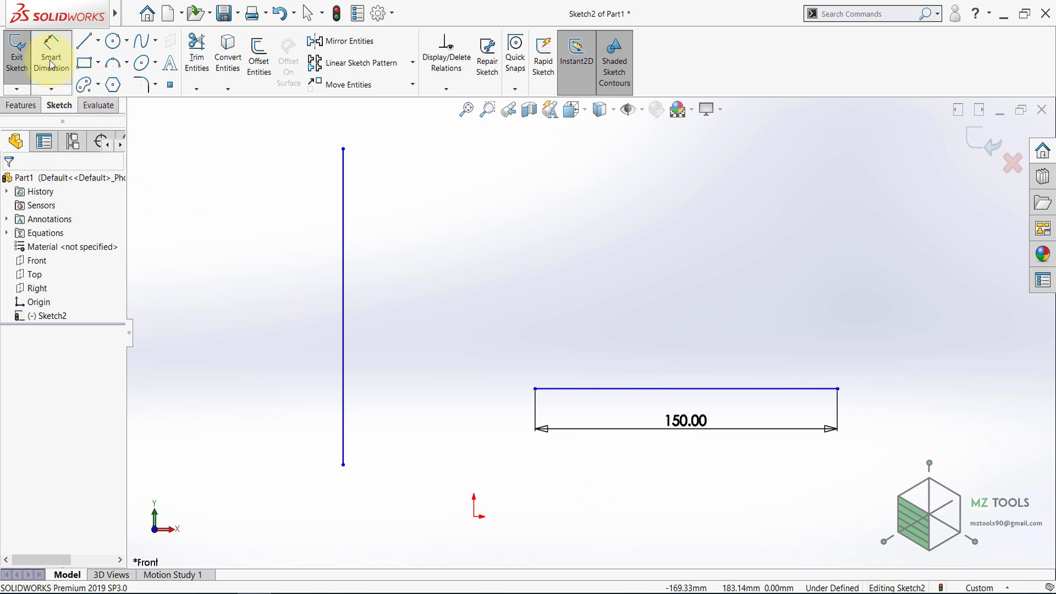
{"action": "left_click", "coordinate": [554, 431]}
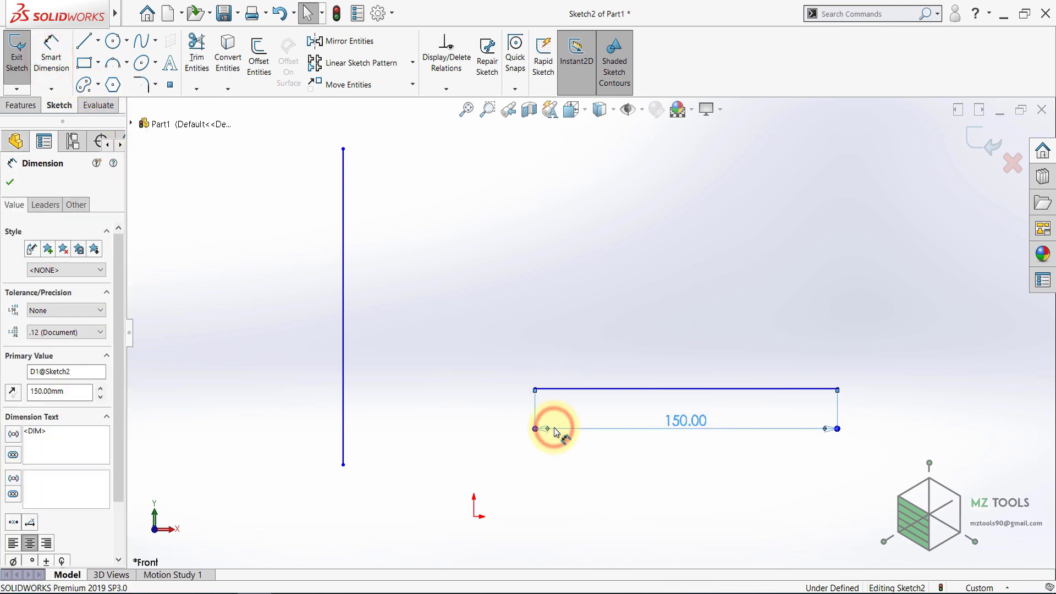
{"action": "key", "text": "Delete"}
{"action": "left_click", "coordinate": [466, 110]}
Step: Sketch a line about 133 mm long above the horizontal line, rising to the right at about 23°
{"action": "left_click", "coordinate": [94, 38]}
{"action": "left_click", "coordinate": [482, 252]}
{"action": "left_click", "coordinate": [85, 40]}
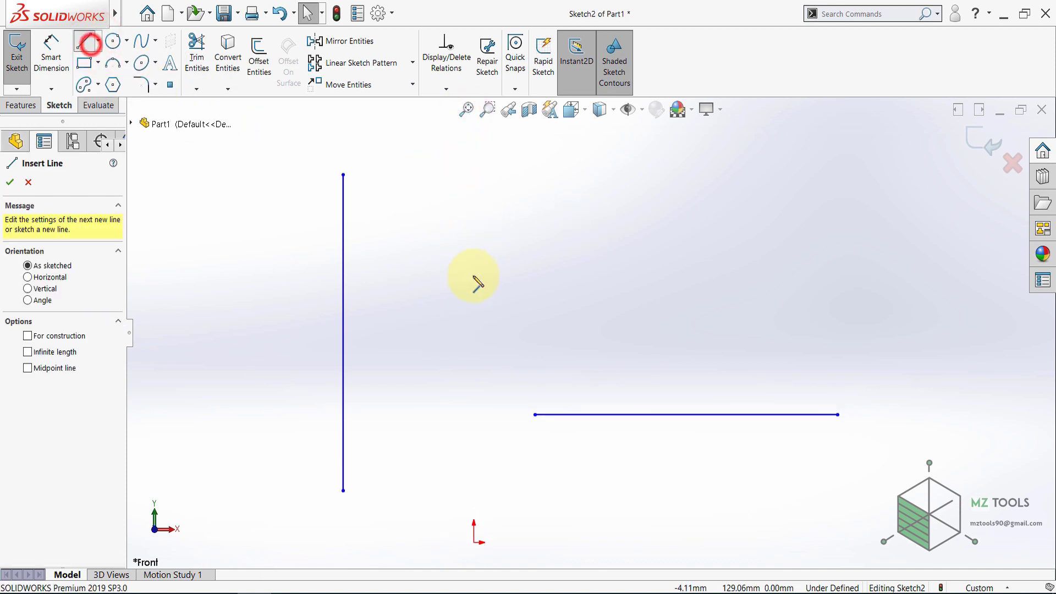
{"action": "left_click", "coordinate": [487, 284]}
{"action": "left_click", "coordinate": [733, 174]}
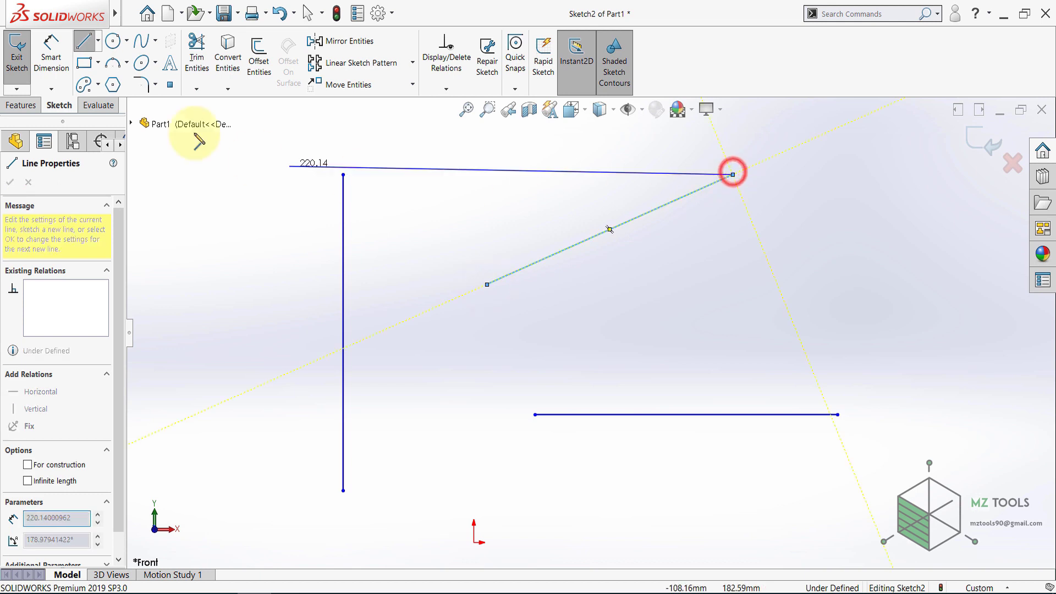
{"action": "left_click", "coordinate": [85, 40]}
{"action": "left_click", "coordinate": [385, 169]}
Step: Add a Parallel relation between the new sloping line and the horizontal line
{"action": "left_click", "coordinate": [571, 247]}
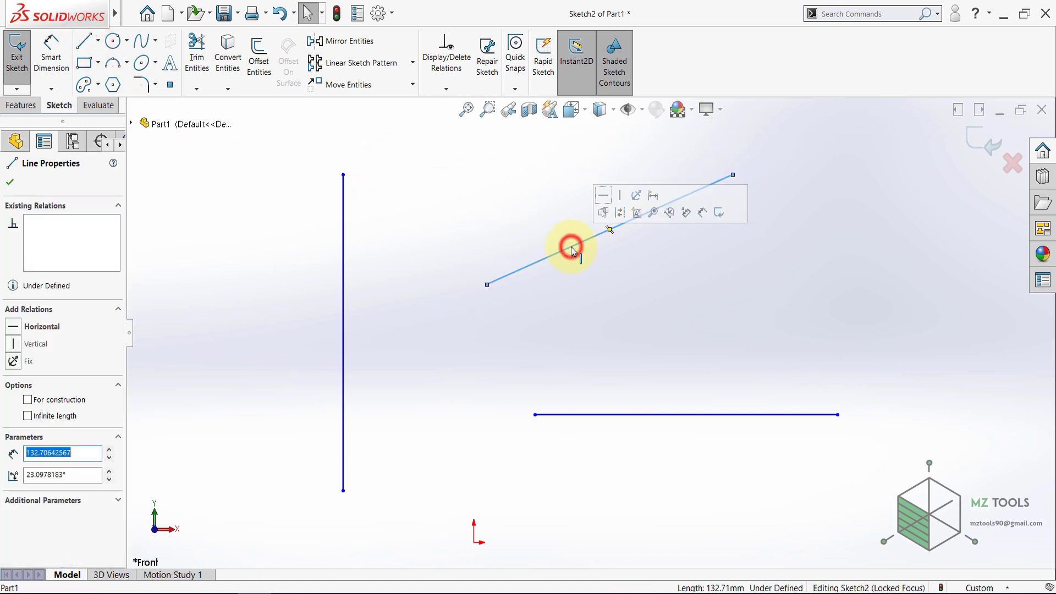
{"action": "left_click", "coordinate": [659, 415], "text": "ctrl"}
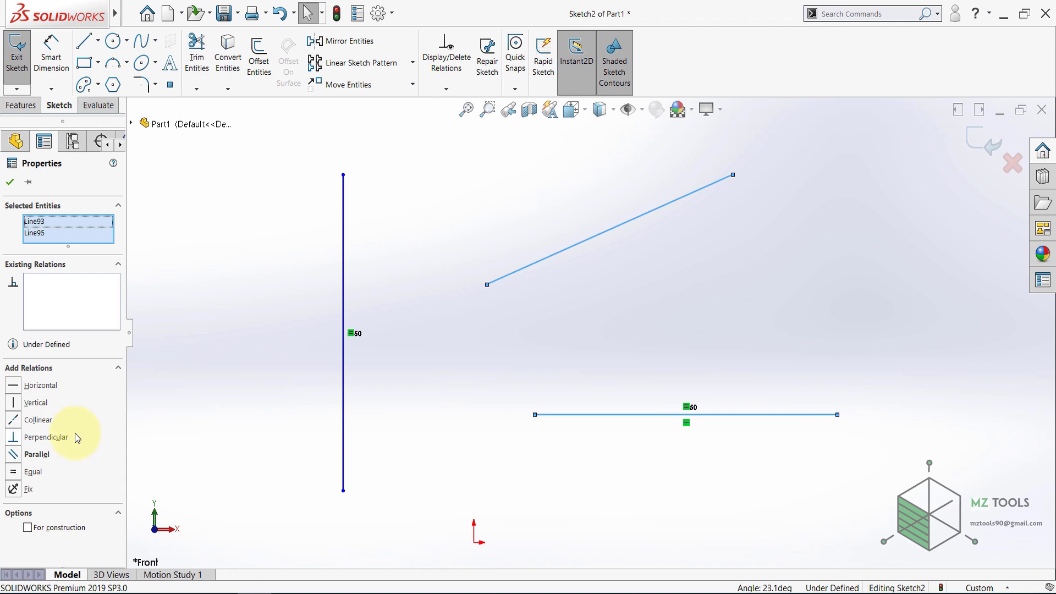
{"action": "left_click", "coordinate": [18, 460]}
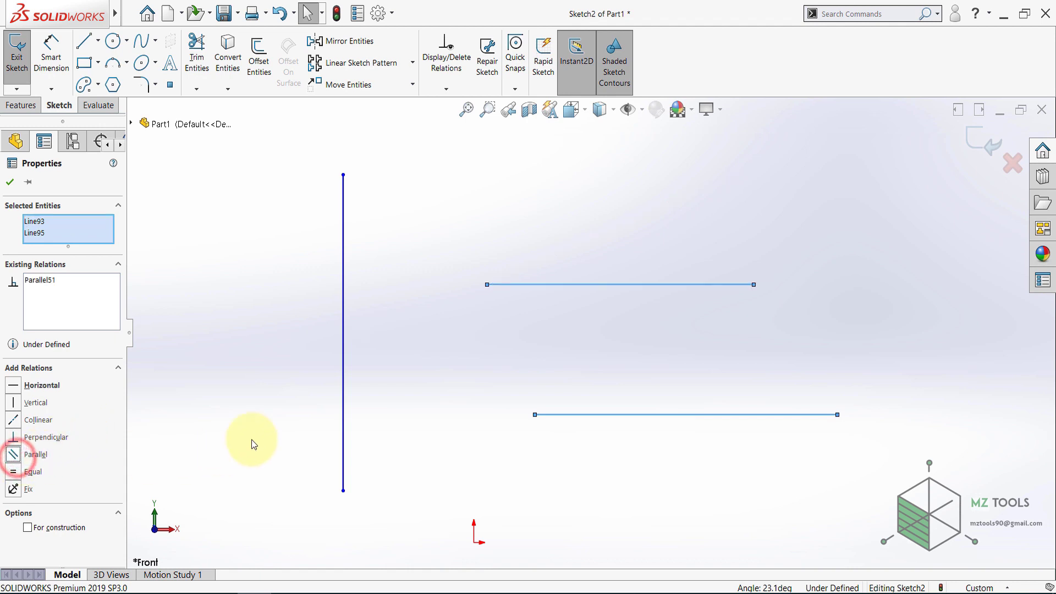
Step: Accept the Parallel relation and check its markers on the upper and lower horizontal lines
{"action": "left_click", "coordinate": [10, 182]}
{"action": "left_click", "coordinate": [504, 344]}
{"action": "left_click", "coordinate": [537, 284]}
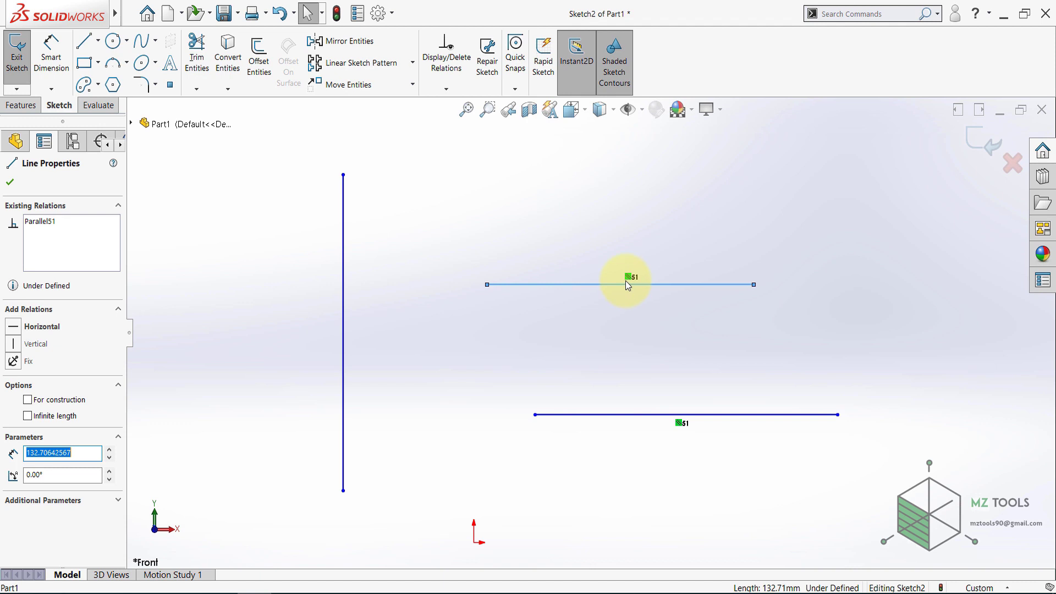
{"action": "mouse_move", "coordinate": [627, 282]}
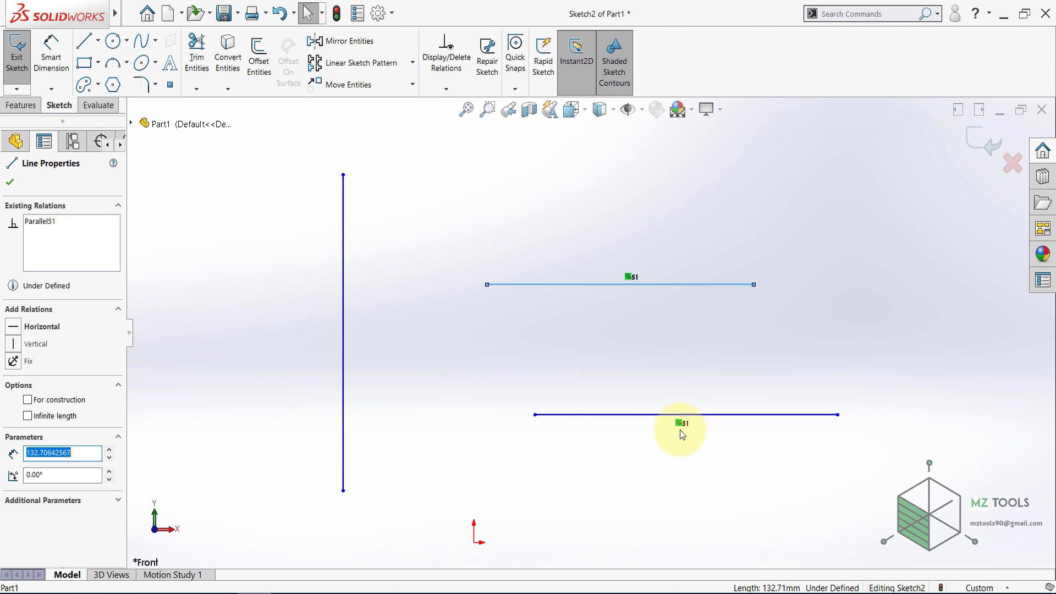
{"action": "left_click", "coordinate": [632, 456]}
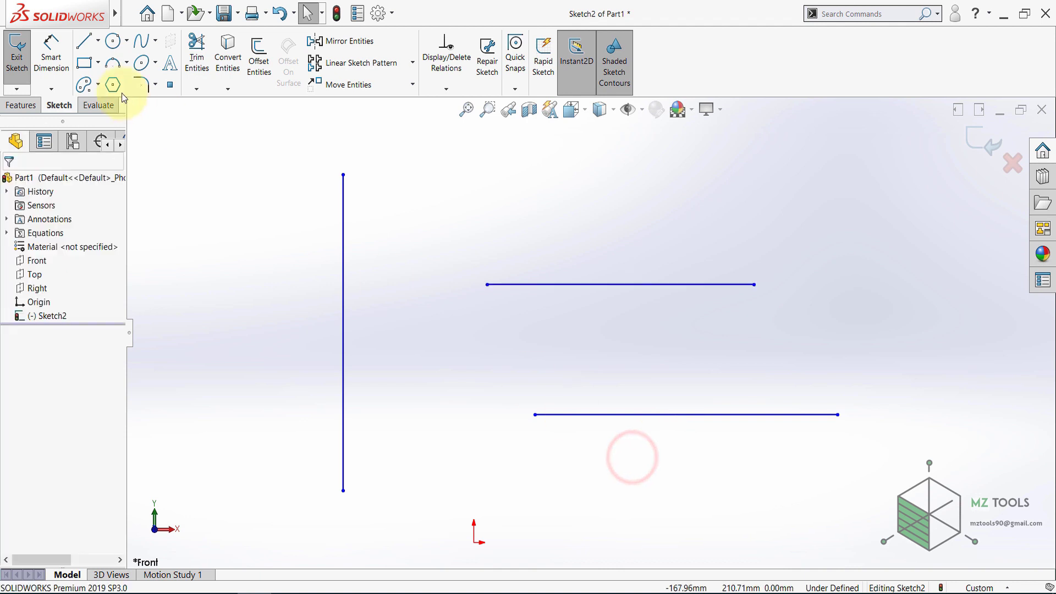
Step: Sketch a line about 76 mm long above the upper horizontal line, falling to the right at about 29°
{"action": "left_click", "coordinate": [82, 41]}
{"action": "left_click", "coordinate": [440, 149]}
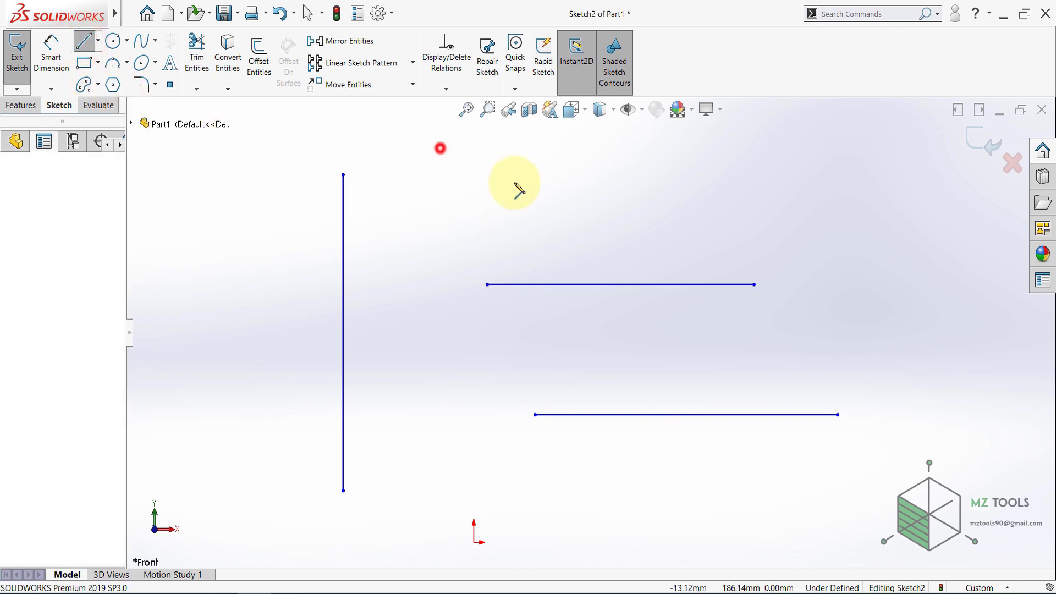
{"action": "left_click", "coordinate": [574, 226]}
{"action": "left_click", "coordinate": [83, 40]}
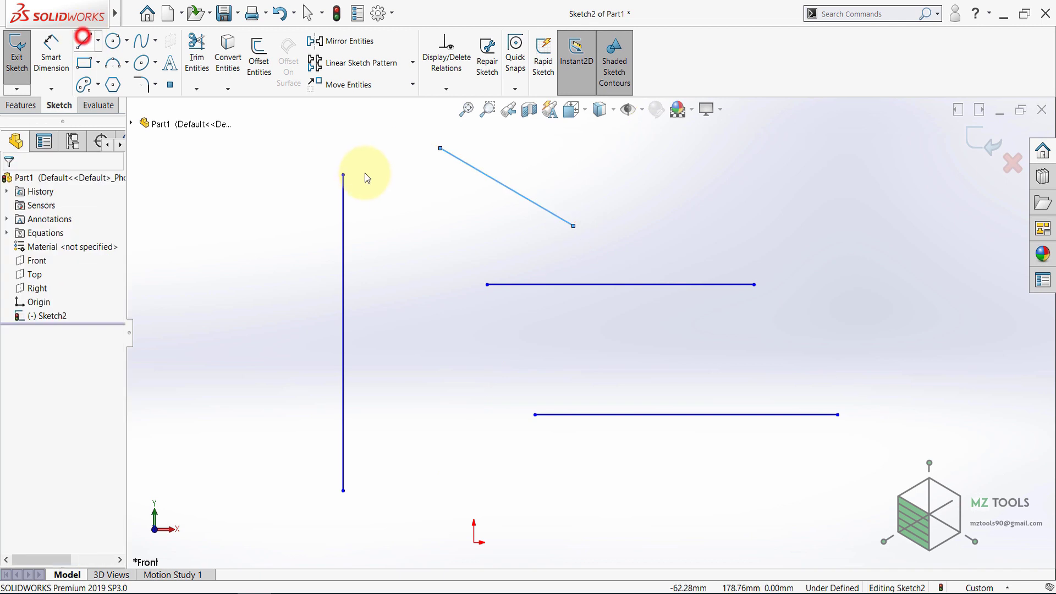
Step: Add a Perpendicular relation between the new sloping line and the upper horizontal line, and fit the sketch to the view
{"action": "left_click", "coordinate": [562, 284]}
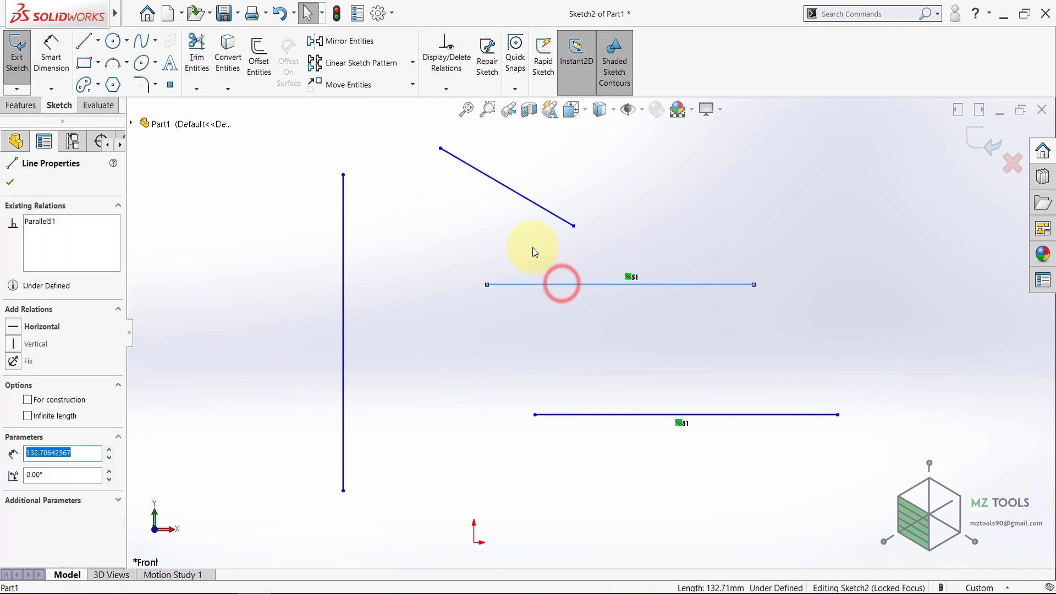
{"action": "left_click", "coordinate": [526, 202], "text": "ctrl"}
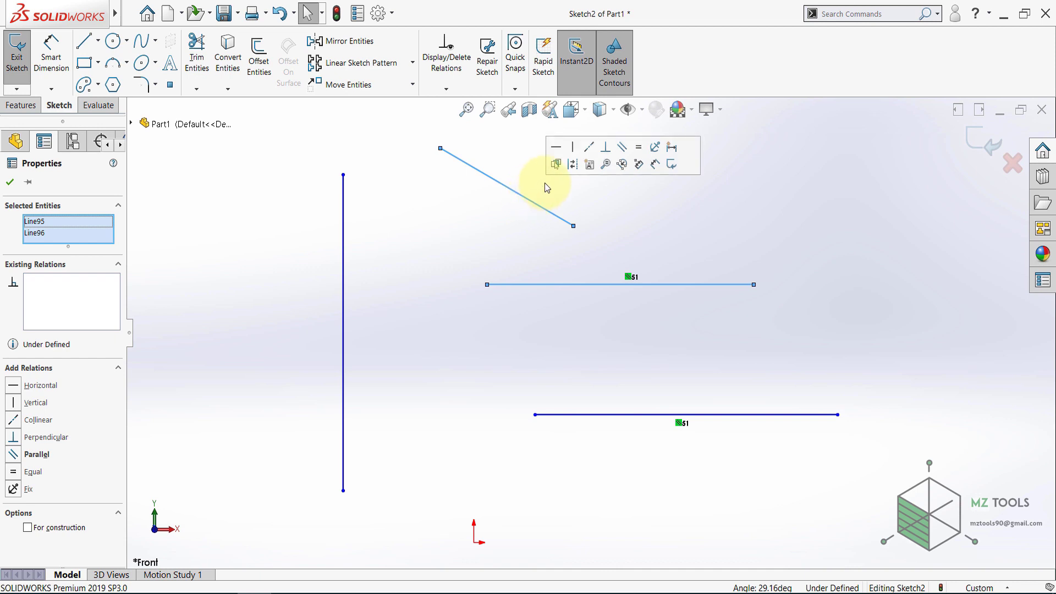
{"action": "left_click", "coordinate": [606, 148]}
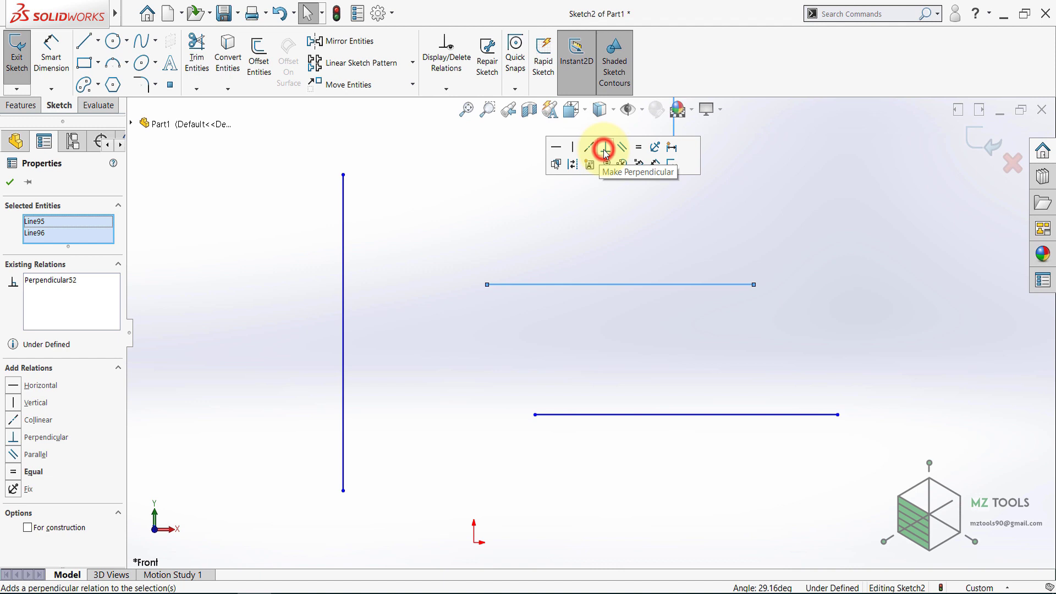
{"action": "left_click", "coordinate": [466, 114]}
{"action": "left_click", "coordinate": [598, 294]}
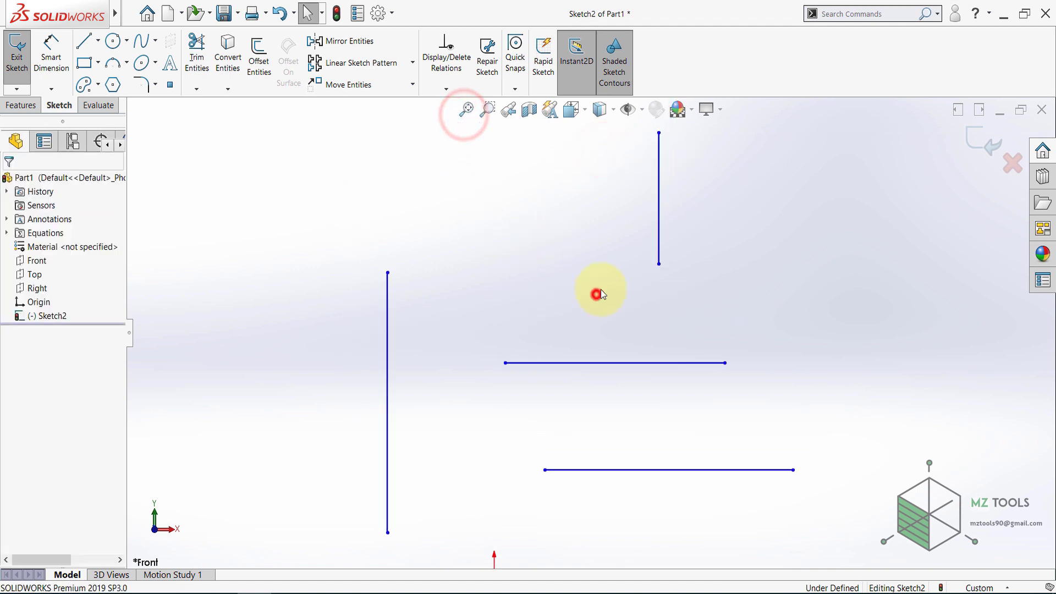
Step: Check the perpendicular line's relation and move its lower endpoint to about X 133 mm, Y 161 mm
{"action": "left_click", "coordinate": [660, 226]}
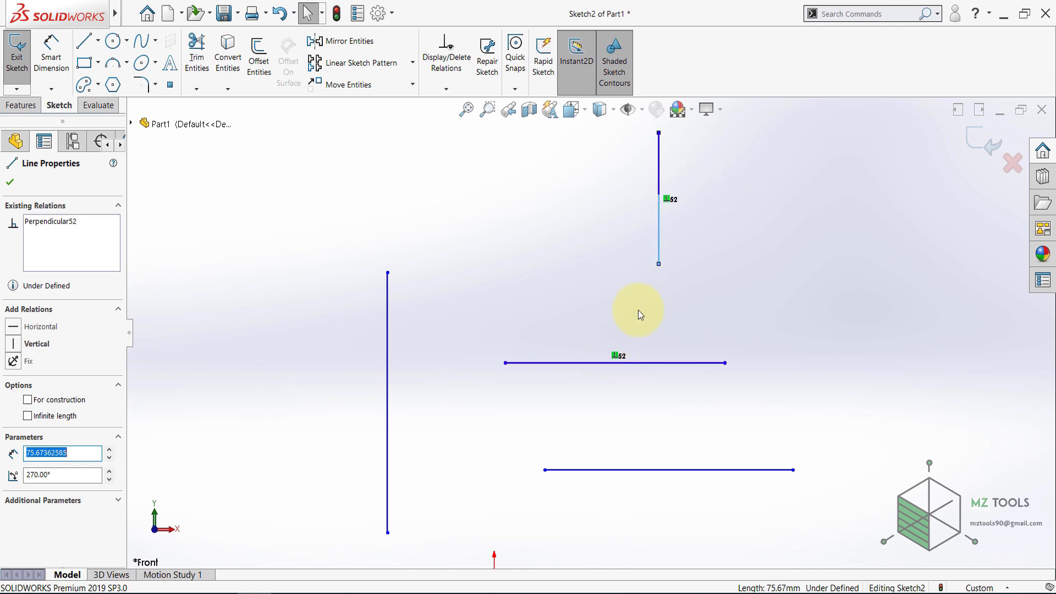
{"action": "left_click", "coordinate": [712, 285]}
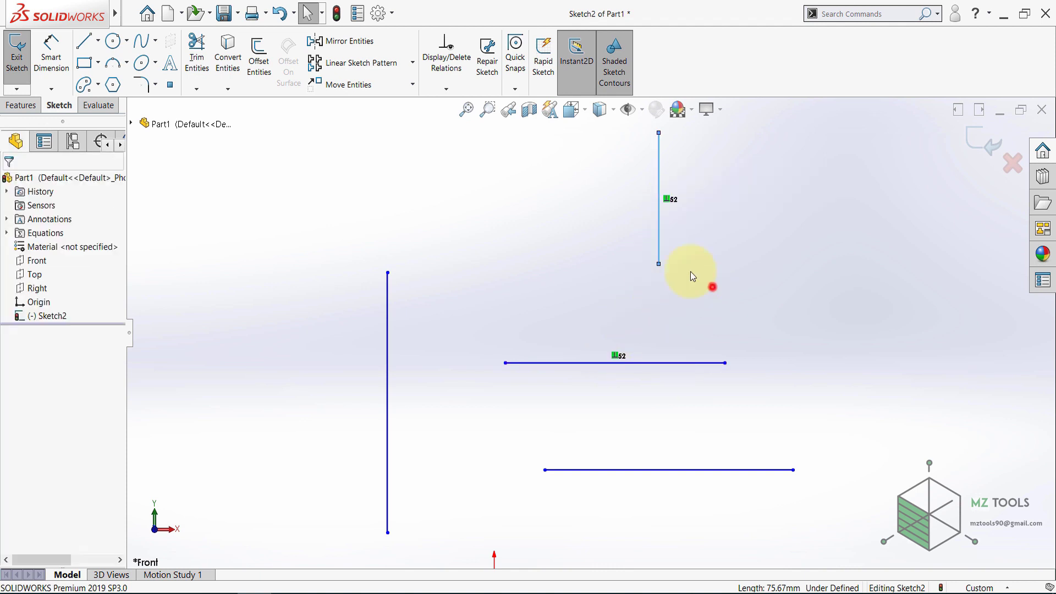
{"action": "left_click_drag", "start_coordinate": [659, 265], "coordinate": [730, 305]}
{"action": "left_click", "coordinate": [829, 335]}
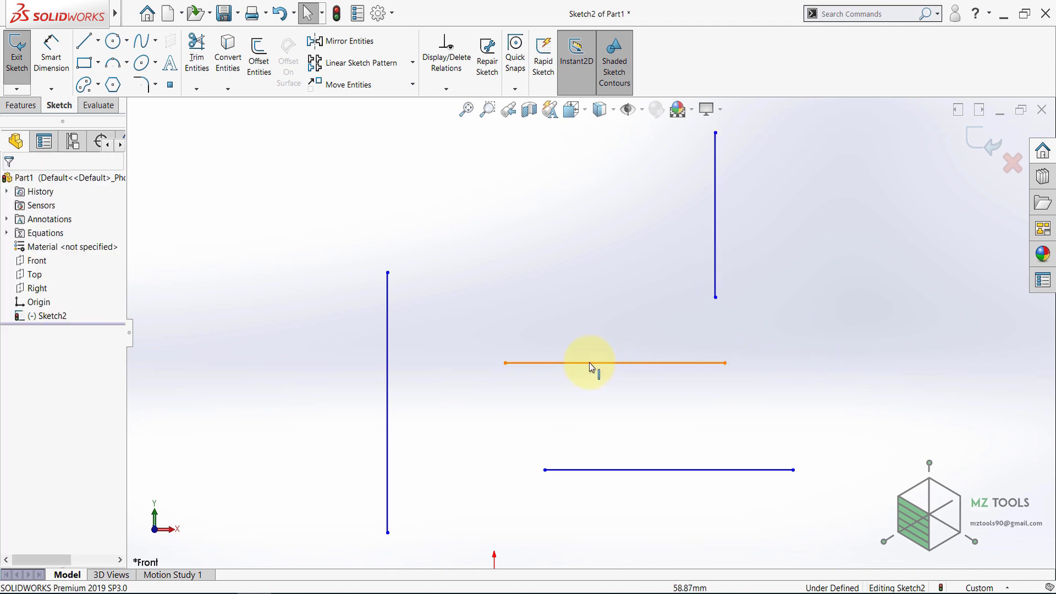
Step: Place the short vertical line's lower endpoint at the upper horizontal line's midpoint, and shorten and raise that horizontal line from its right end
{"action": "left_click", "coordinate": [687, 323]}
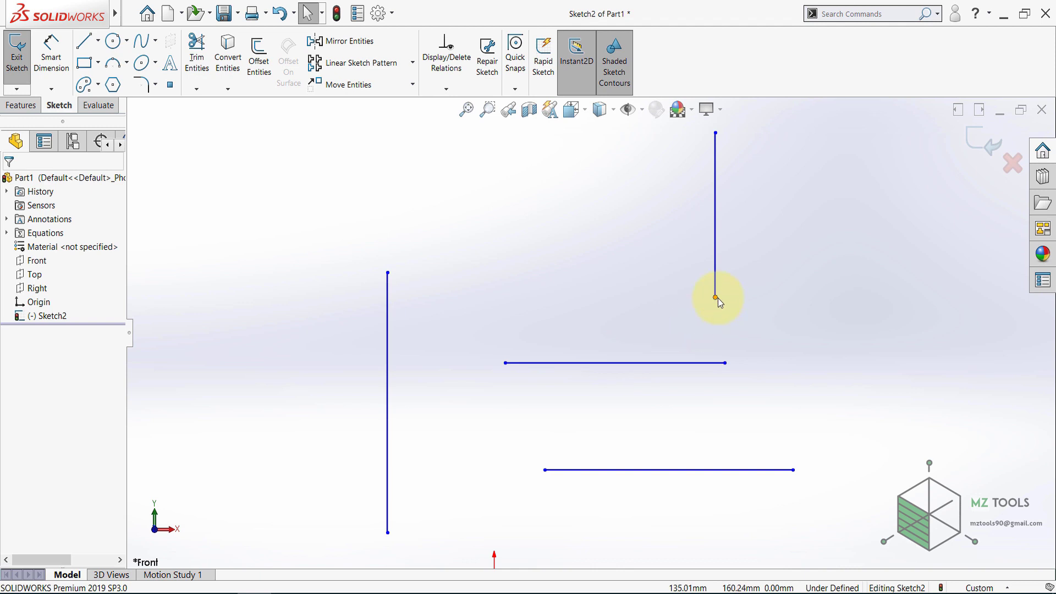
{"action": "left_click", "coordinate": [675, 258]}
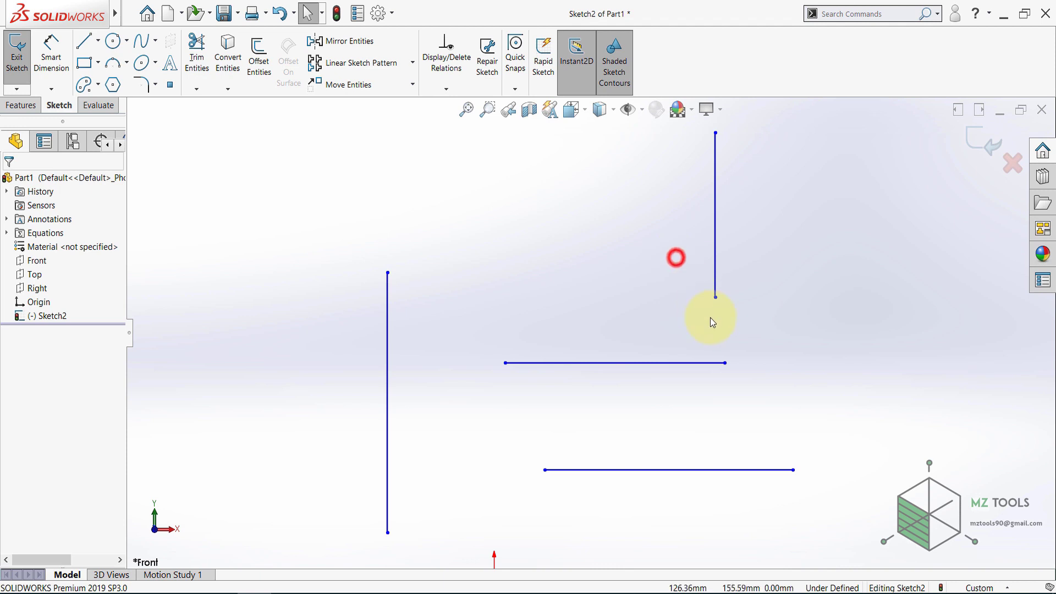
{"action": "left_click", "coordinate": [717, 298]}
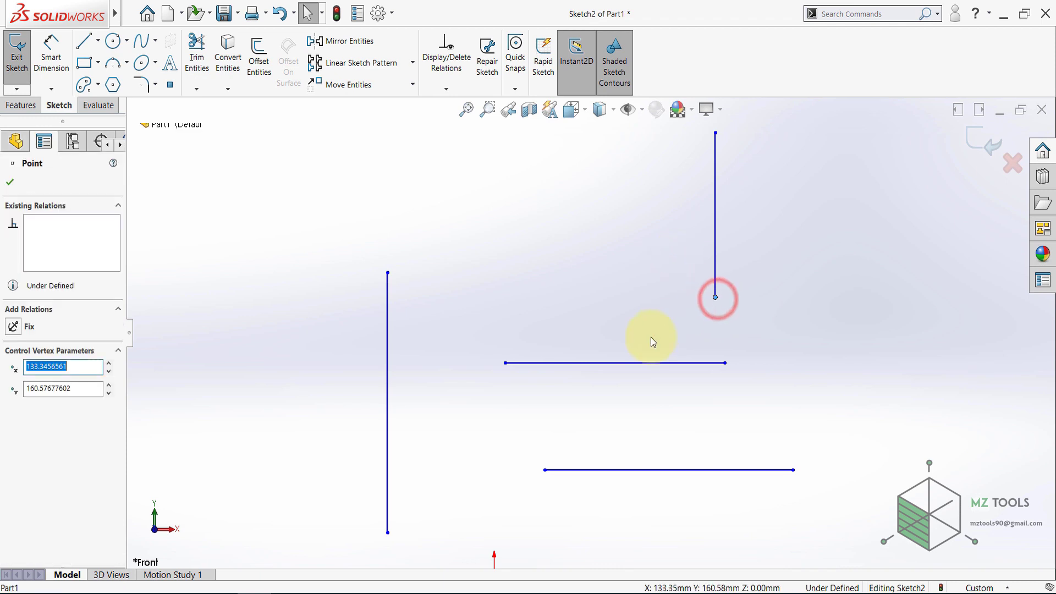
{"action": "left_click", "coordinate": [632, 364], "text": "ctrl"}
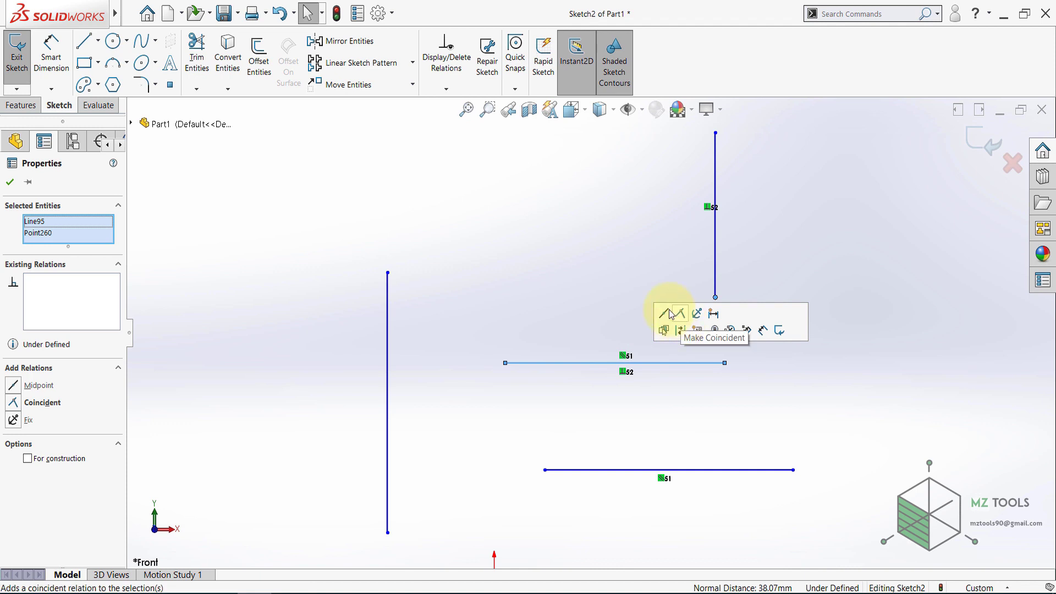
{"action": "left_click", "coordinate": [667, 312]}
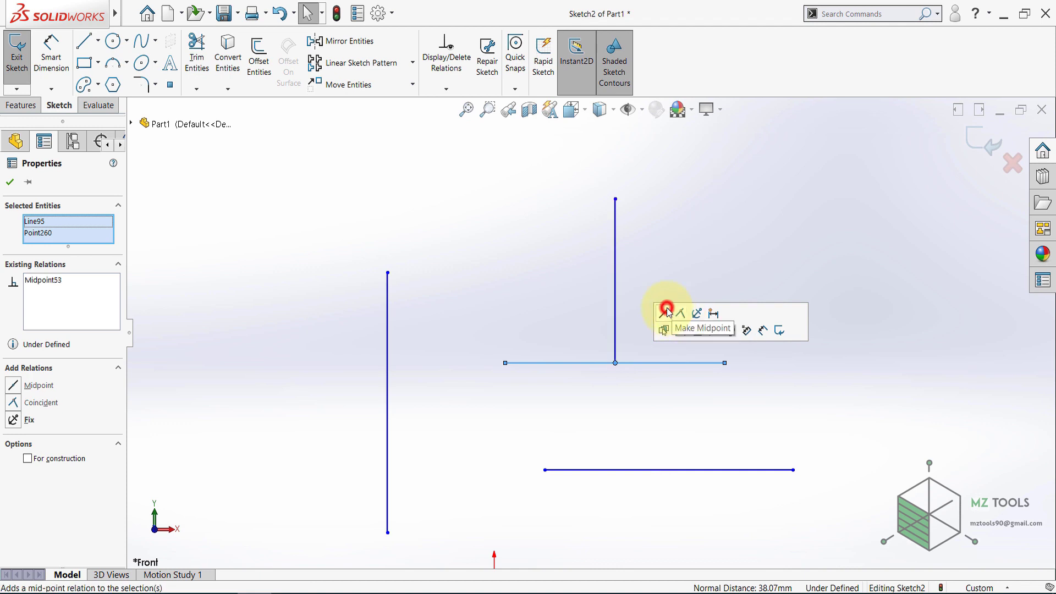
{"action": "left_click", "coordinate": [678, 258]}
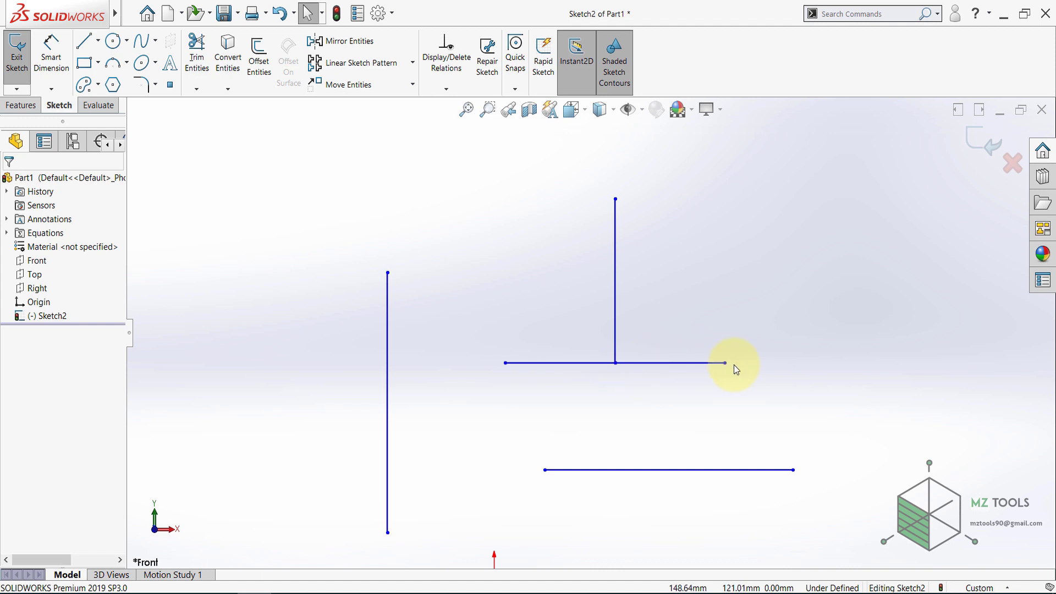
{"action": "left_click_drag", "start_coordinate": [726, 363], "coordinate": [712, 345]}
{"action": "left_click", "coordinate": [701, 402]}
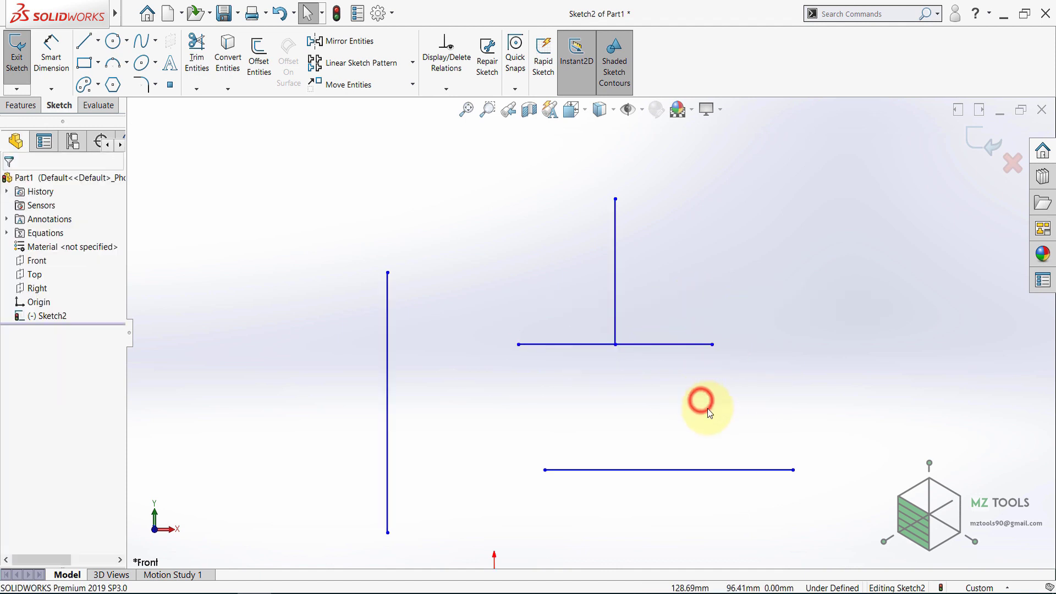
Step: Sketch a line about 99 mm long right of the T-shaped lines, falling to the right at about 51°
{"action": "left_click", "coordinate": [84, 40]}
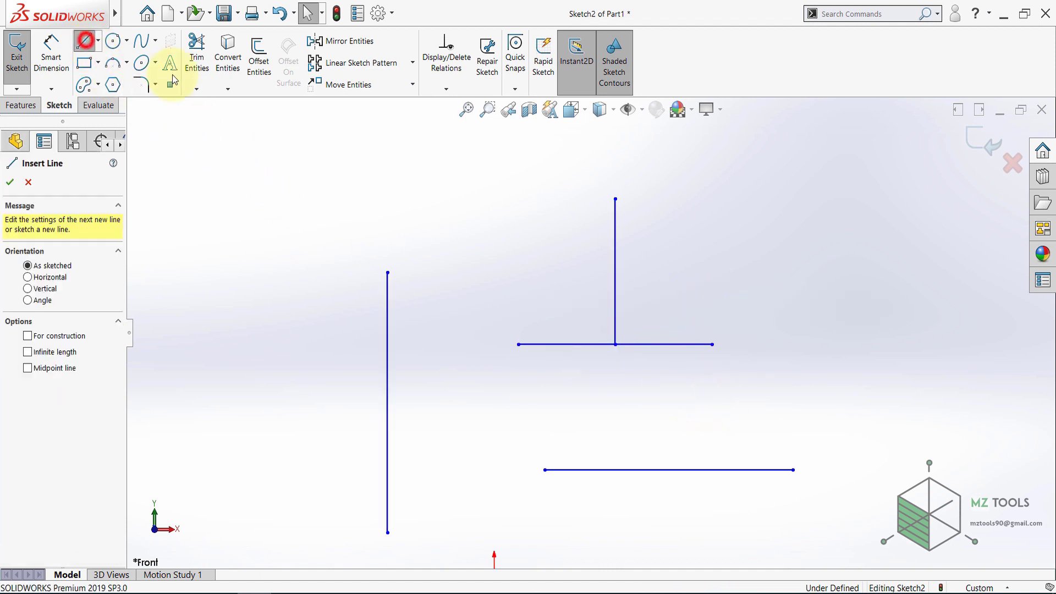
{"action": "left_click", "coordinate": [798, 193]}
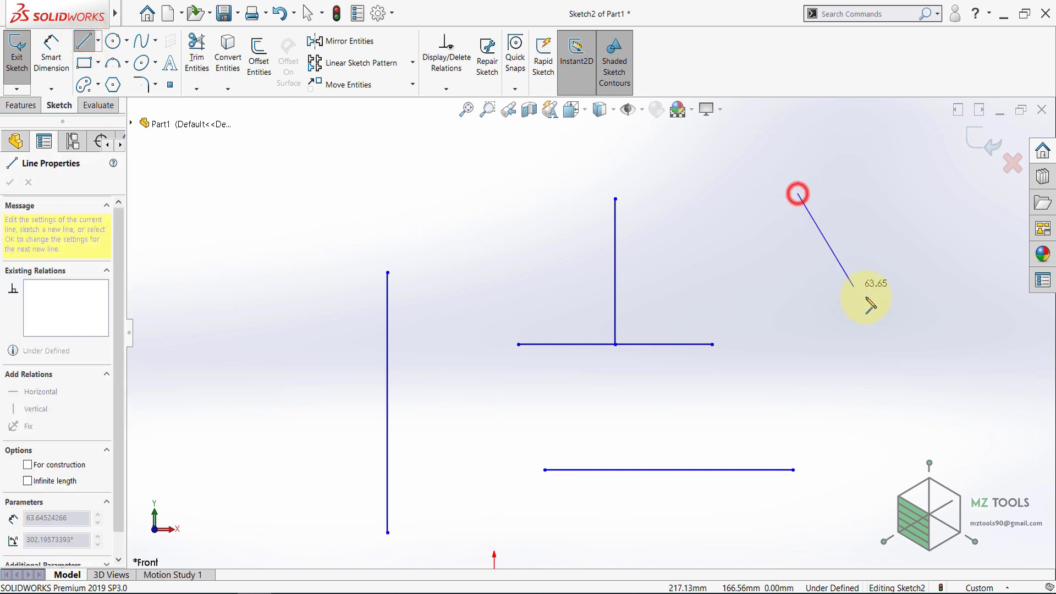
{"action": "left_click", "coordinate": [900, 327]}
{"action": "key", "text": "Escape"}
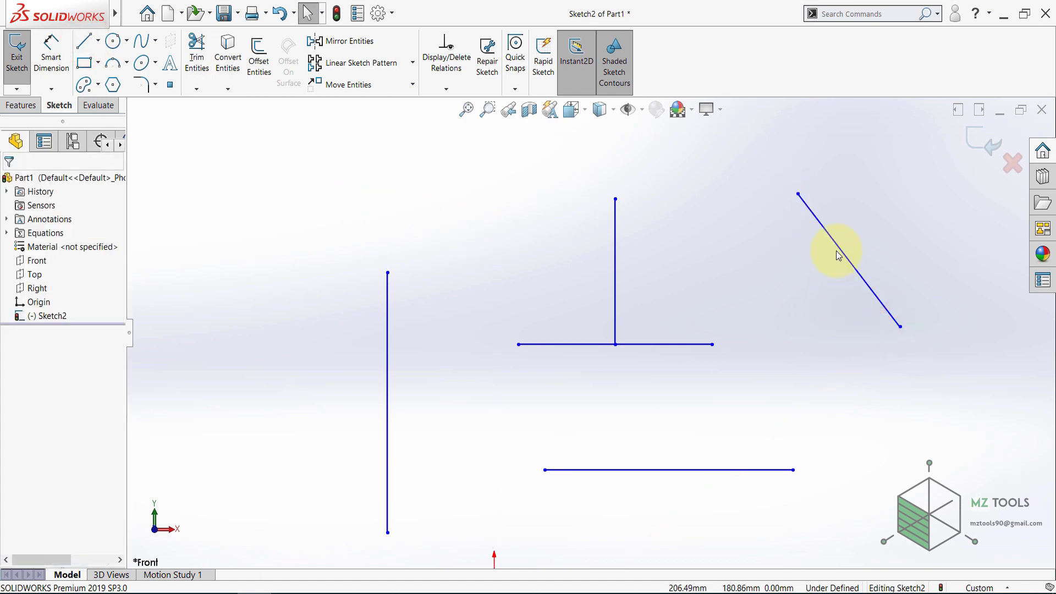
Step: Add a Collinear relation between the new sloping line and the upper horizontal line, and raise both slightly by the right line's left endpoint
{"action": "left_click", "coordinate": [829, 234]}
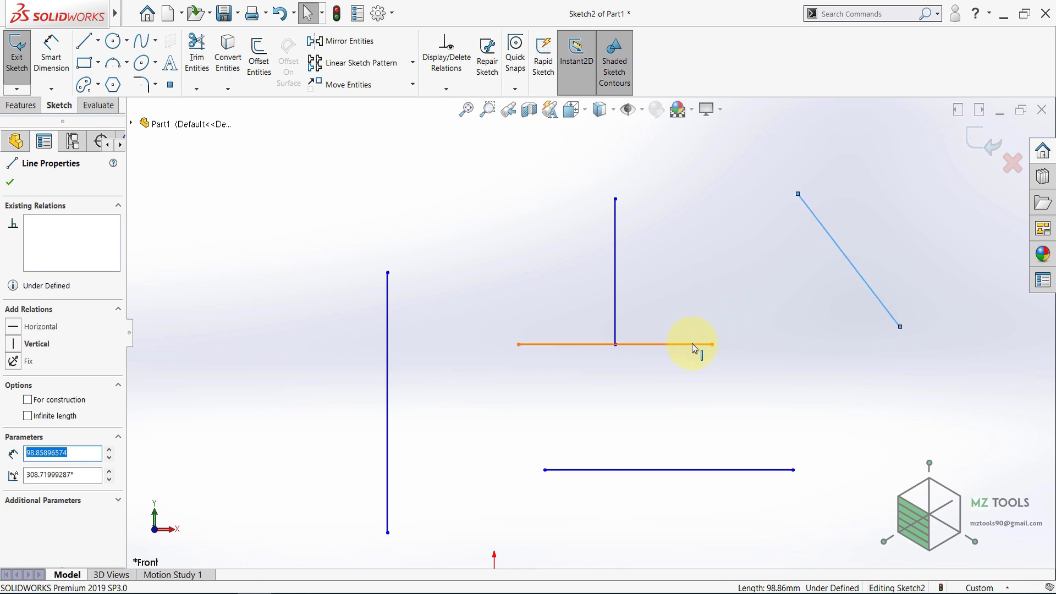
{"action": "left_click", "coordinate": [693, 346], "text": "ctrl"}
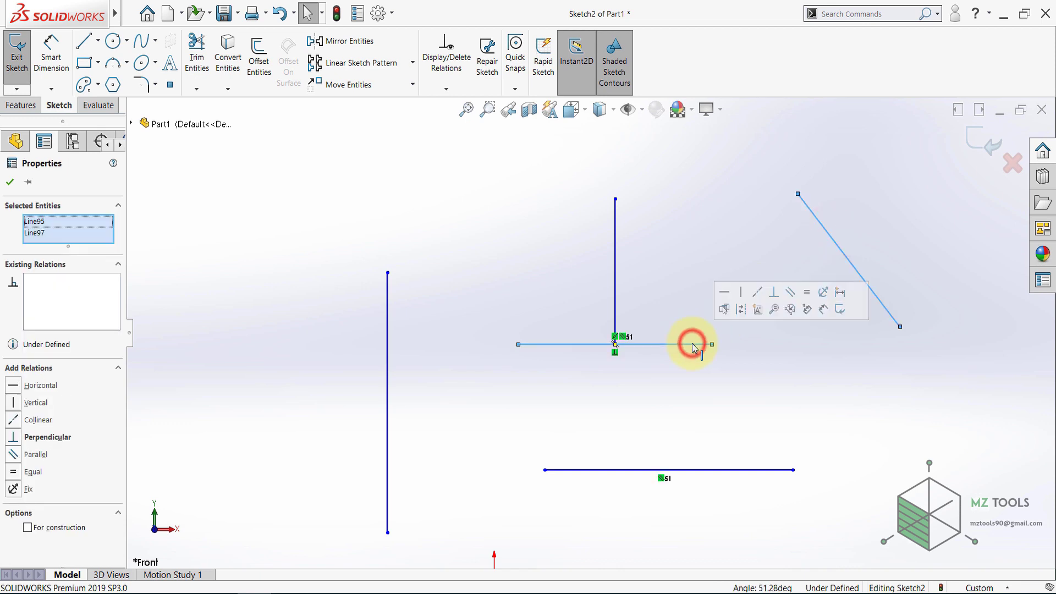
{"action": "left_click", "coordinate": [759, 296]}
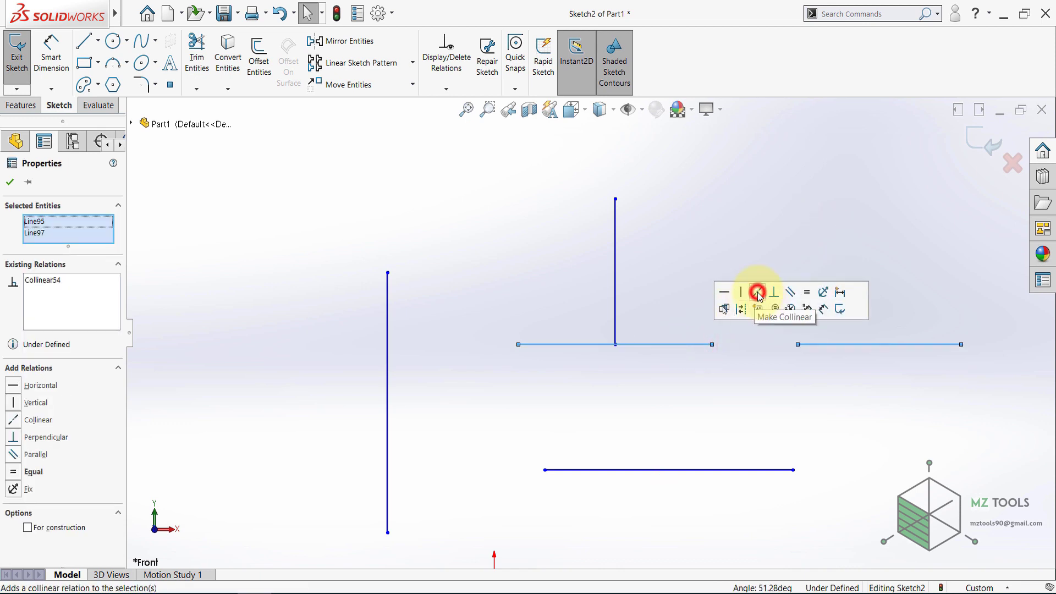
{"action": "left_click", "coordinate": [781, 226]}
{"action": "mouse_move", "coordinate": [798, 345]}
{"action": "left_mouse_down"}
{"action": "mouse_move", "coordinate": [890, 333]}
{"action": "mouse_move", "coordinate": [709, 317]}
{"action": "mouse_move", "coordinate": [847, 227]}
{"action": "mouse_move", "coordinate": [713, 170]}
{"action": "mouse_move", "coordinate": [825, 271]}
{"action": "mouse_move", "coordinate": [762, 256]}
{"action": "mouse_move", "coordinate": [820, 203]}
{"action": "mouse_move", "coordinate": [799, 338]}
{"action": "left_mouse_up"}
{"action": "left_click", "coordinate": [876, 451]}
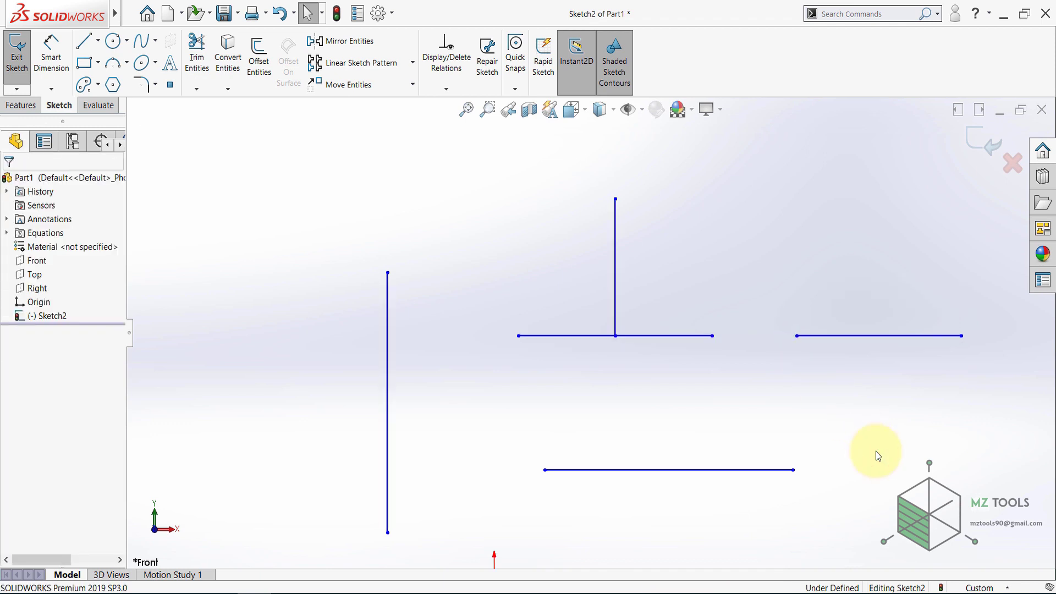
Step: Merge the facing endpoints of the two collinear lines
{"action": "left_click", "coordinate": [797, 339]}
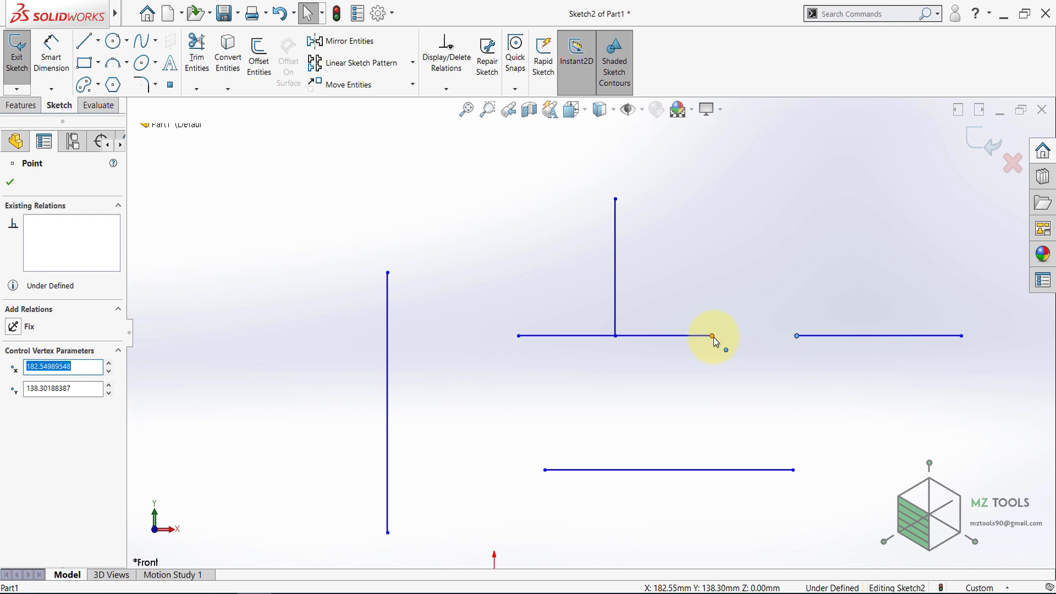
{"action": "left_click", "coordinate": [712, 337], "text": "ctrl"}
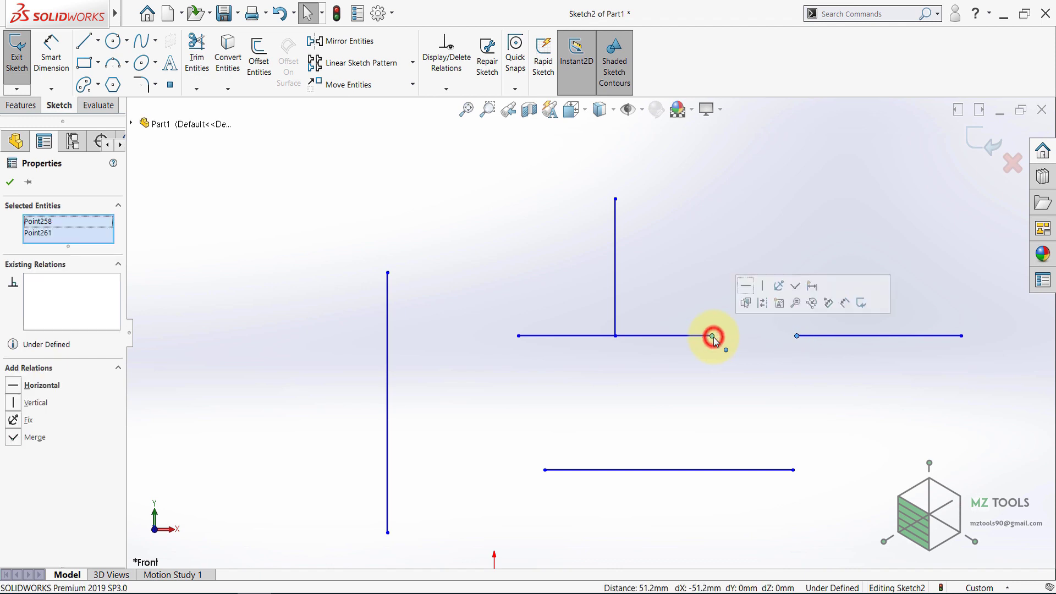
{"action": "left_click", "coordinate": [795, 286]}
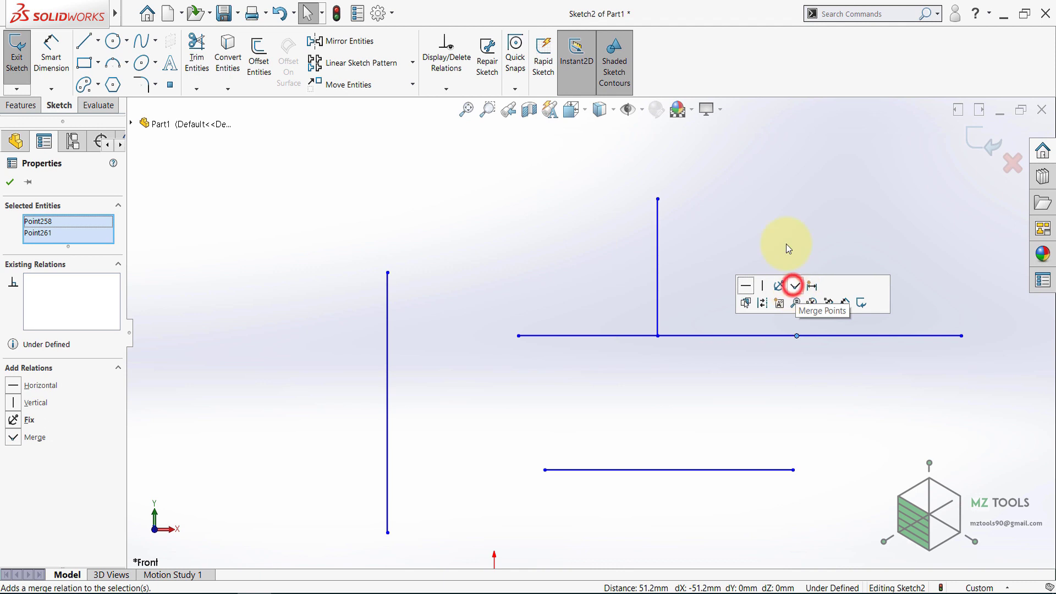
{"action": "left_click", "coordinate": [779, 212]}
Step: Move the joined lines' right endpoint to about X 268 mm, Y 153 mm, and their shared point to about X 144 mm, Y 152 mm
{"action": "left_click_drag", "start_coordinate": [959, 334], "coordinate": [937, 310]}
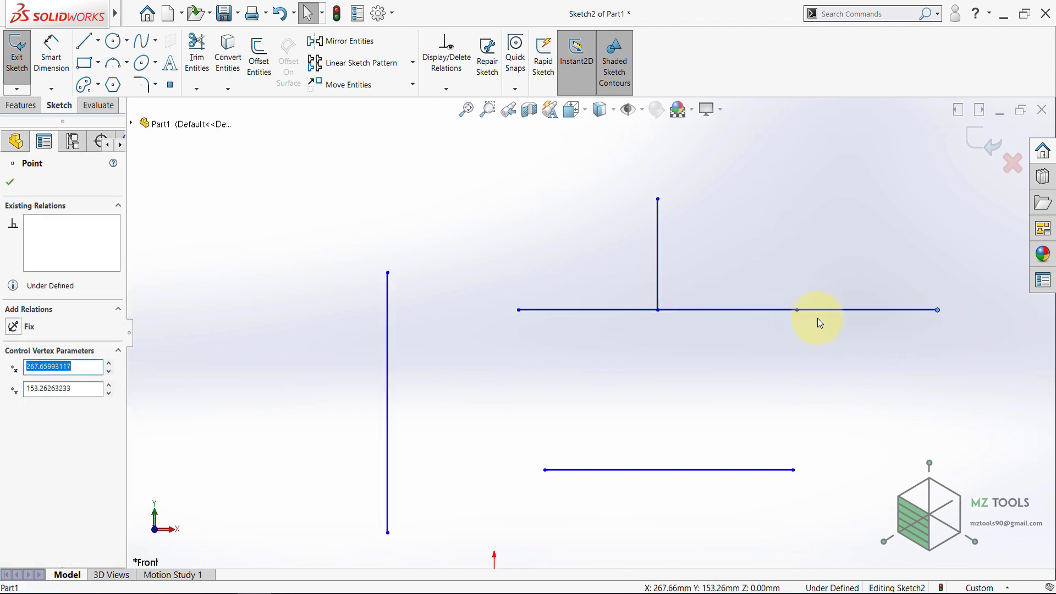
{"action": "left_click_drag", "start_coordinate": [797, 312], "coordinate": [733, 312]}
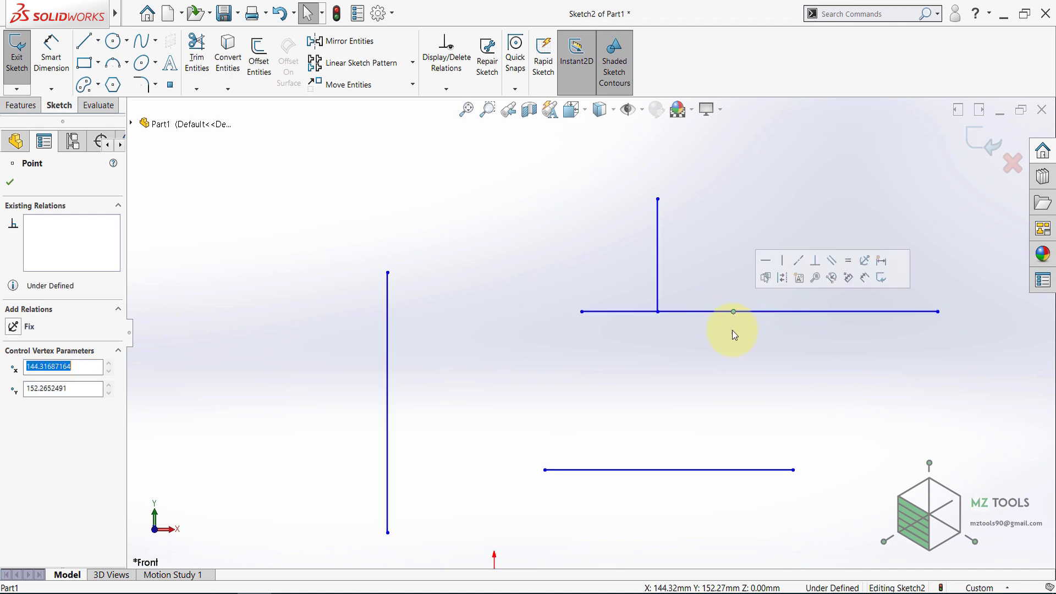
{"action": "left_click", "coordinate": [731, 354]}
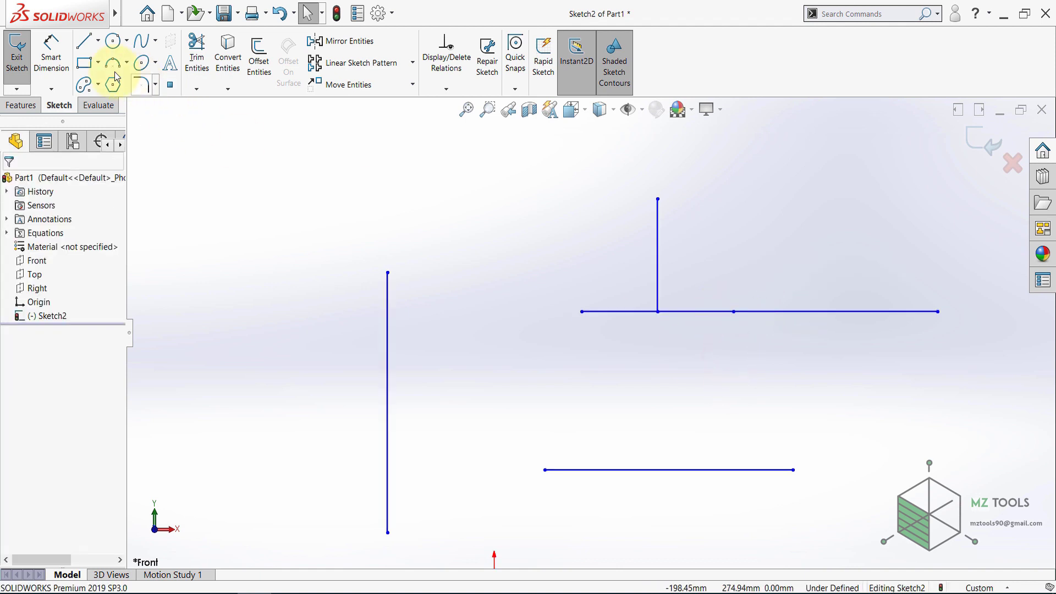
Step: Add a Coincident relation between the lower horizontal line's left endpoint and the long vertical line
{"action": "left_click", "coordinate": [86, 43]}
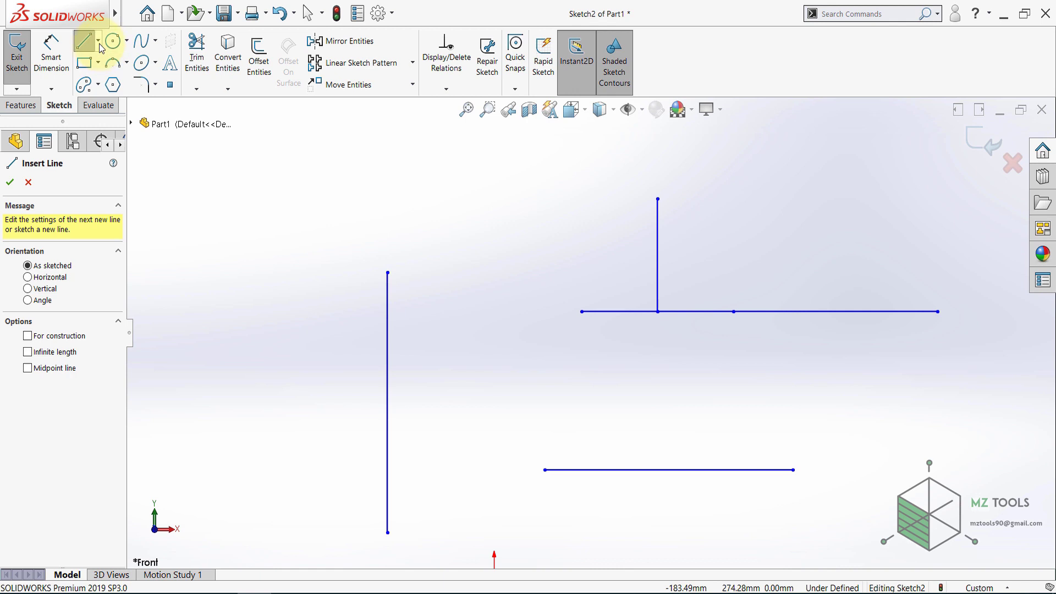
{"action": "key", "text": "Escape"}
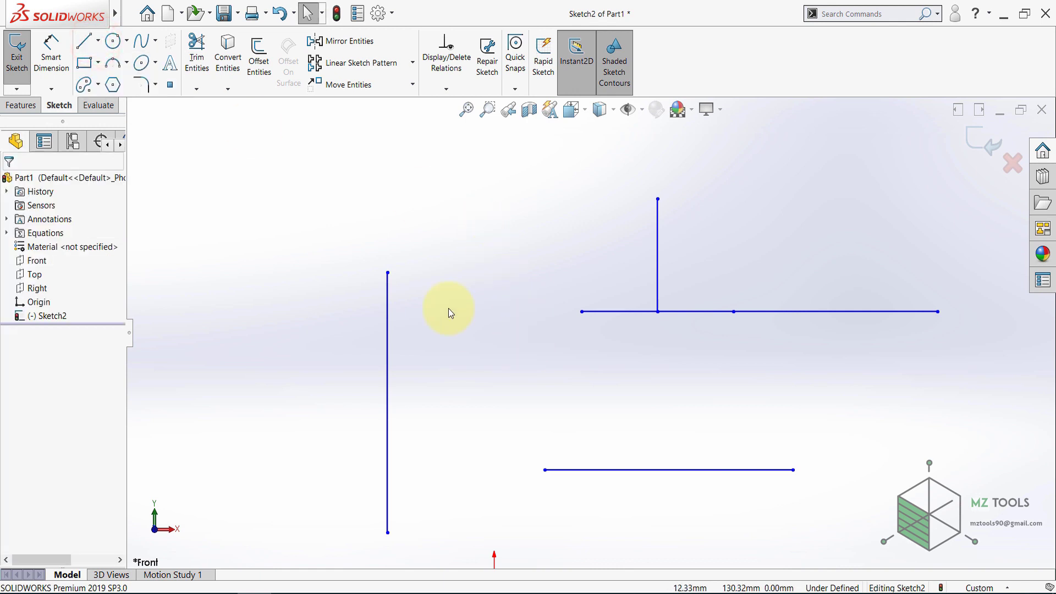
{"action": "left_click", "coordinate": [546, 471]}
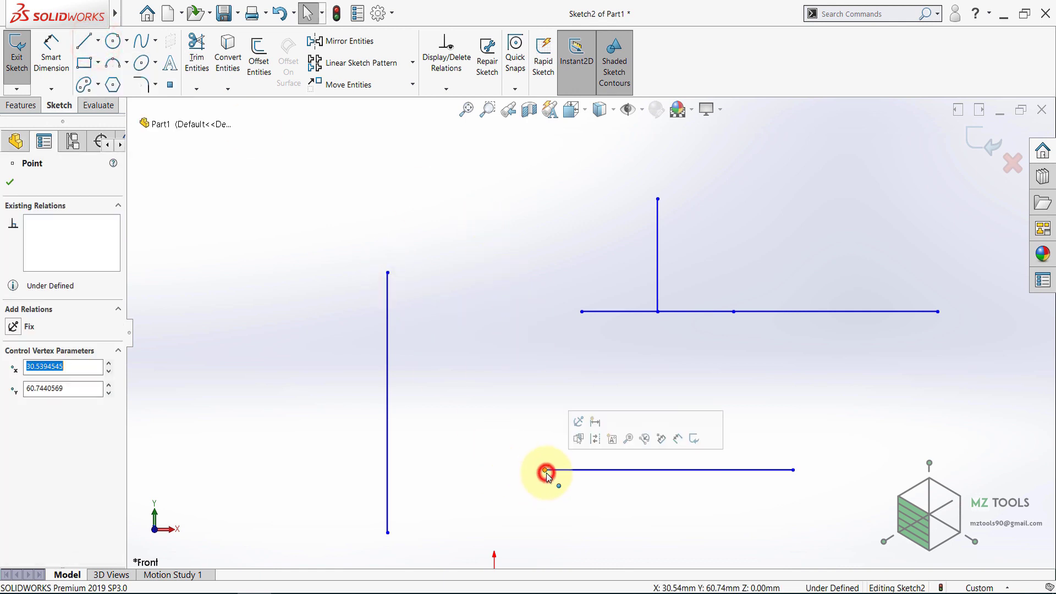
{"action": "left_click", "coordinate": [390, 408]}
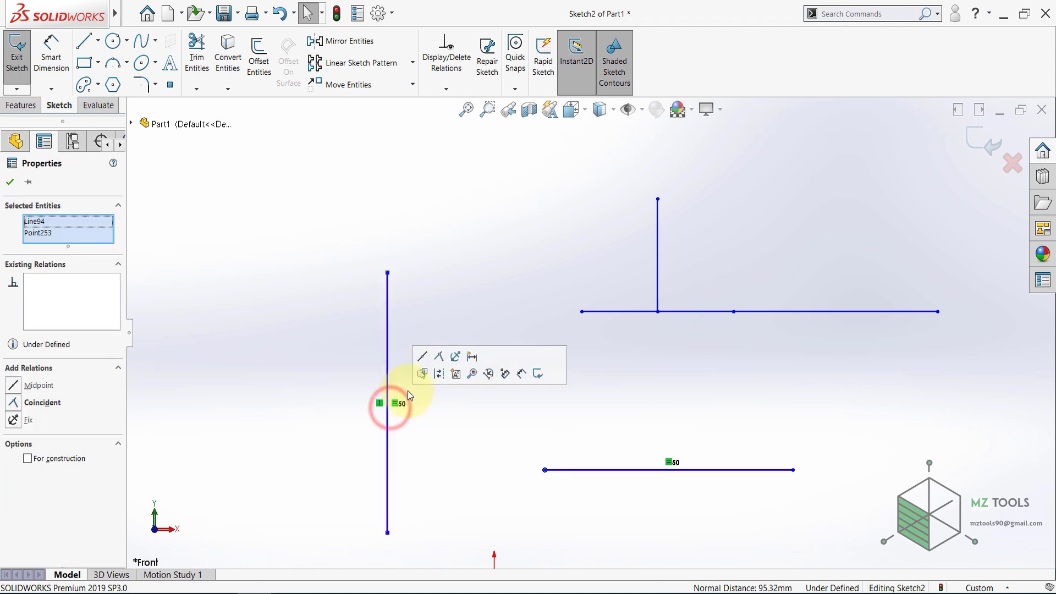
{"action": "left_click", "coordinate": [441, 358]}
{"action": "left_click", "coordinate": [321, 325]}
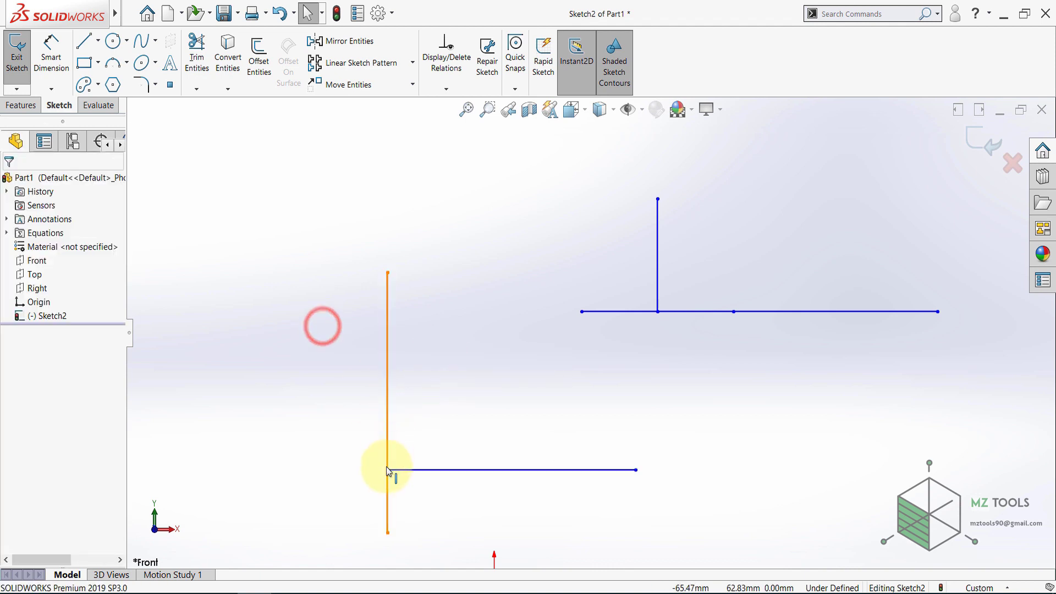
Step: Move the coincident endpoint along the vertical line's extension above its top to about X -123 mm, Y 222 mm
{"action": "left_click_drag", "start_coordinate": [388, 470], "coordinate": [300, 148]}
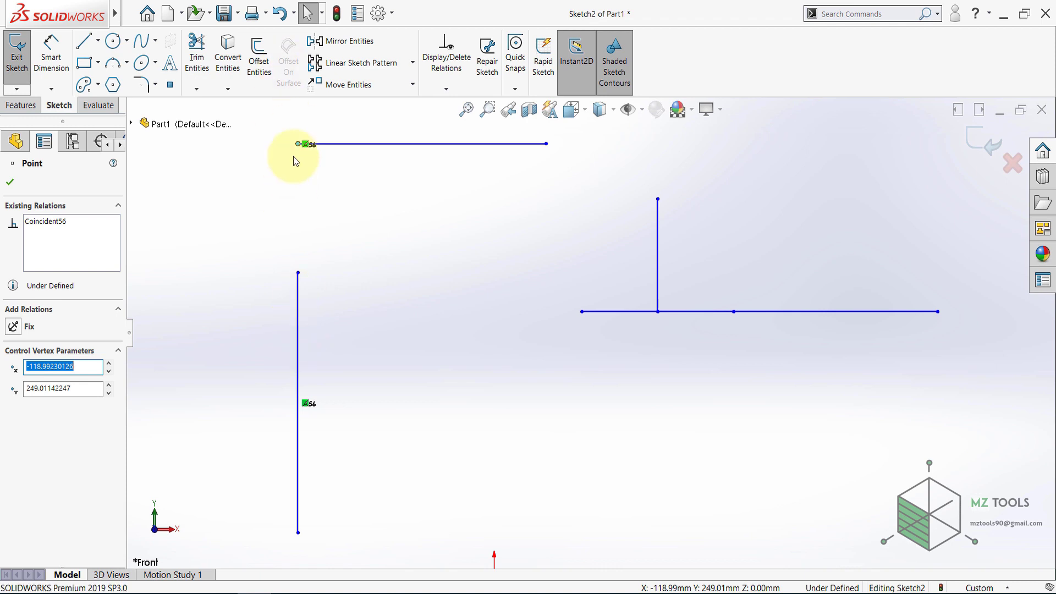
{"action": "left_click_drag", "start_coordinate": [297, 145], "coordinate": [291, 191]}
{"action": "left_click", "coordinate": [352, 299]}
Step: Merge the horizontal line's left endpoint with the vertical line's upper endpoint to form a corner
{"action": "left_click", "coordinate": [291, 191]}
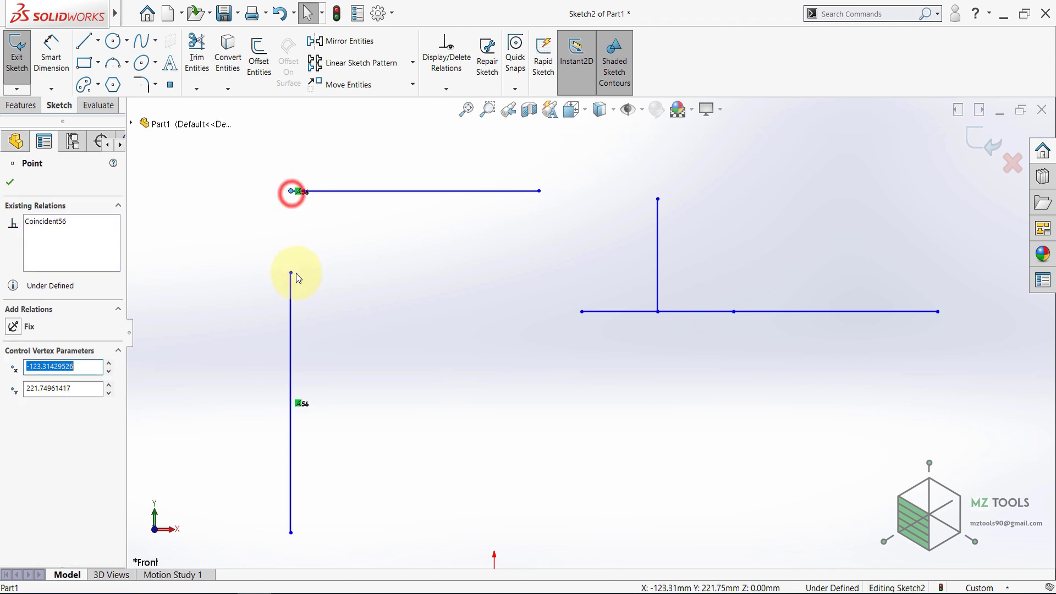
{"action": "left_click", "coordinate": [291, 273], "text": "ctrl"}
{"action": "left_click", "coordinate": [373, 222]}
{"action": "left_click", "coordinate": [358, 326]}
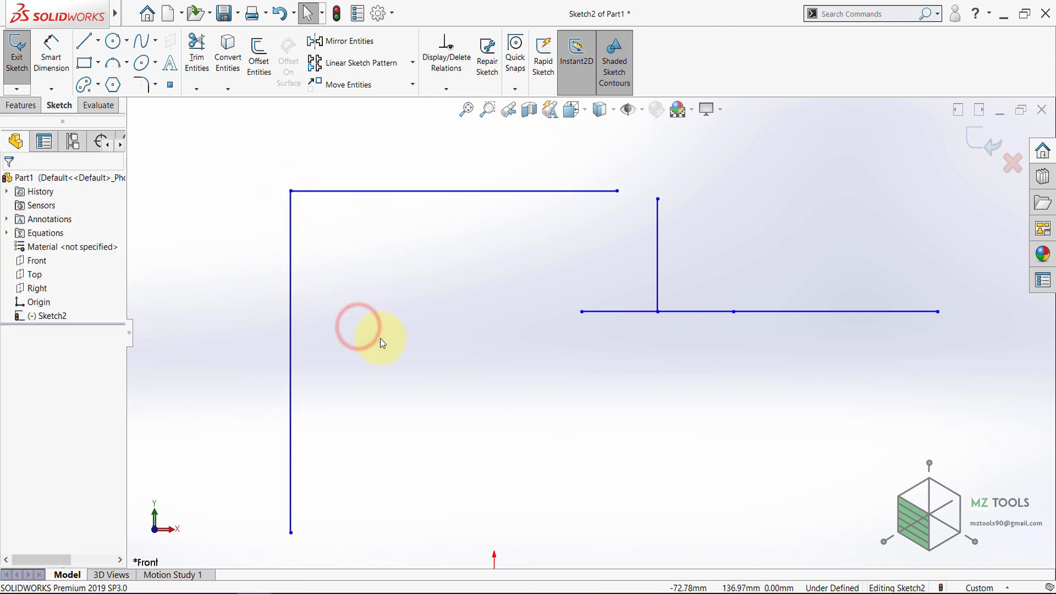
Step: Sketch a long line rising slightly to the right in the empty area above and left of the joined corner lines
{"action": "key", "text": "z"}
{"action": "key", "text": "z"}
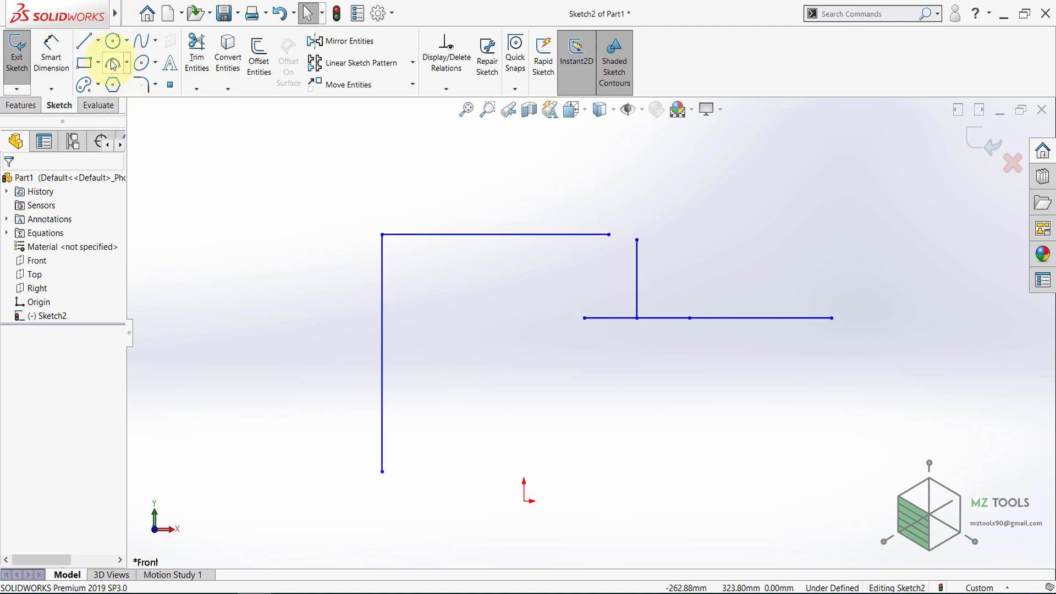
{"action": "key", "text": "z"}
{"action": "key", "text": "z"}
{"action": "scroll", "coordinate": [415, 278], "scroll_direction": "down", "scroll_amount": 1}
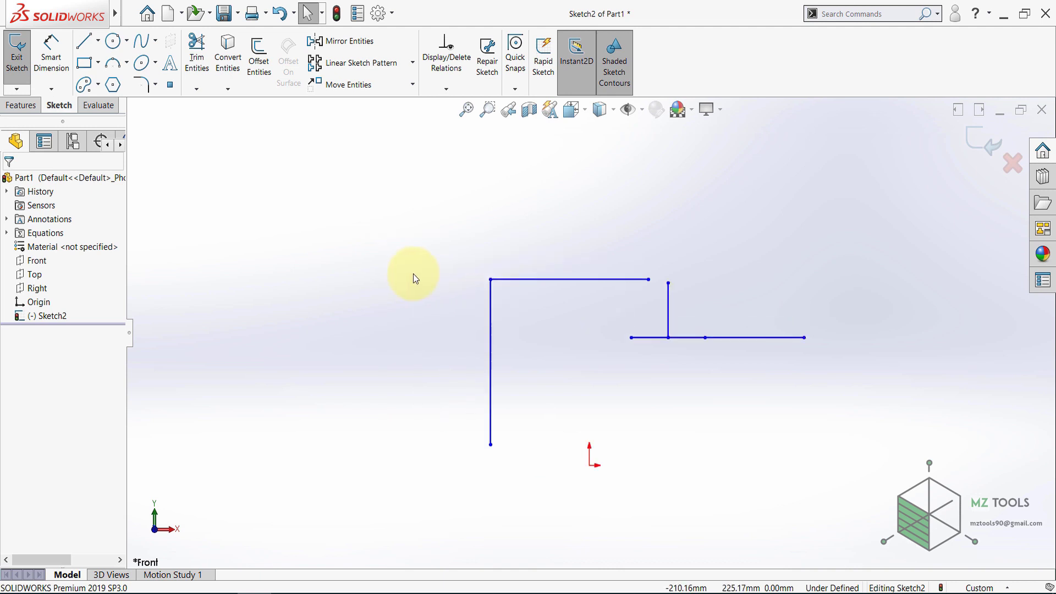
{"action": "left_click", "coordinate": [86, 40]}
{"action": "left_click", "coordinate": [242, 168]}
{"action": "double_click", "coordinate": [413, 154]}
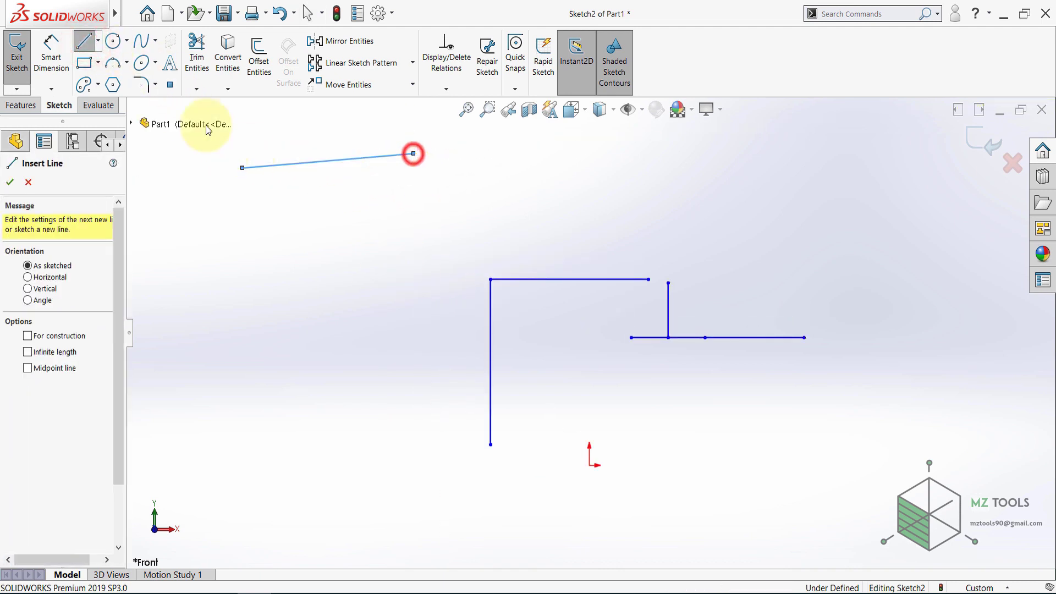
{"action": "key", "text": "Escape"}
Step: Sketch a steep line about 142 mm long below the new sloping line, running down to the left
{"action": "left_click", "coordinate": [84, 41]}
{"action": "left_click", "coordinate": [223, 223]}
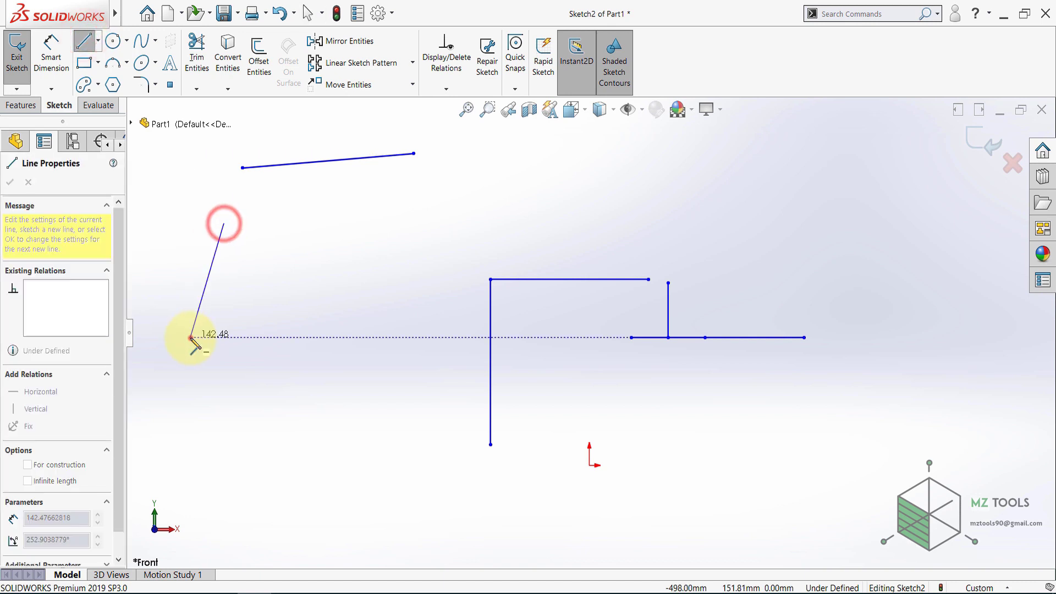
{"action": "double_click", "coordinate": [191, 338]}
{"action": "key", "text": "Escape"}
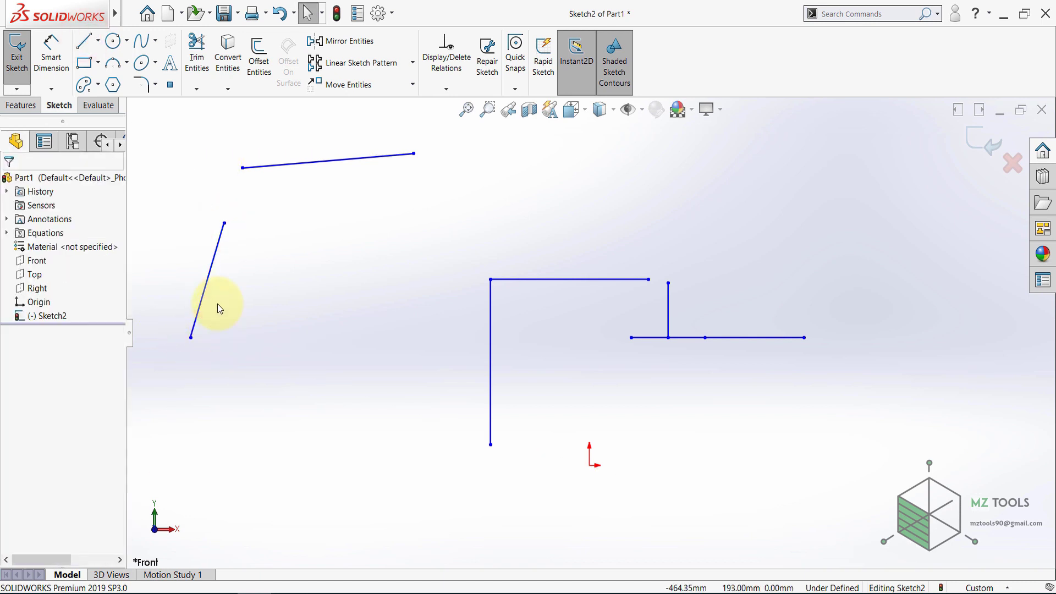
Step: Add a Vertical relation between the steep line's upper endpoint and the sloping line's left endpoint
{"action": "left_click", "coordinate": [224, 223]}
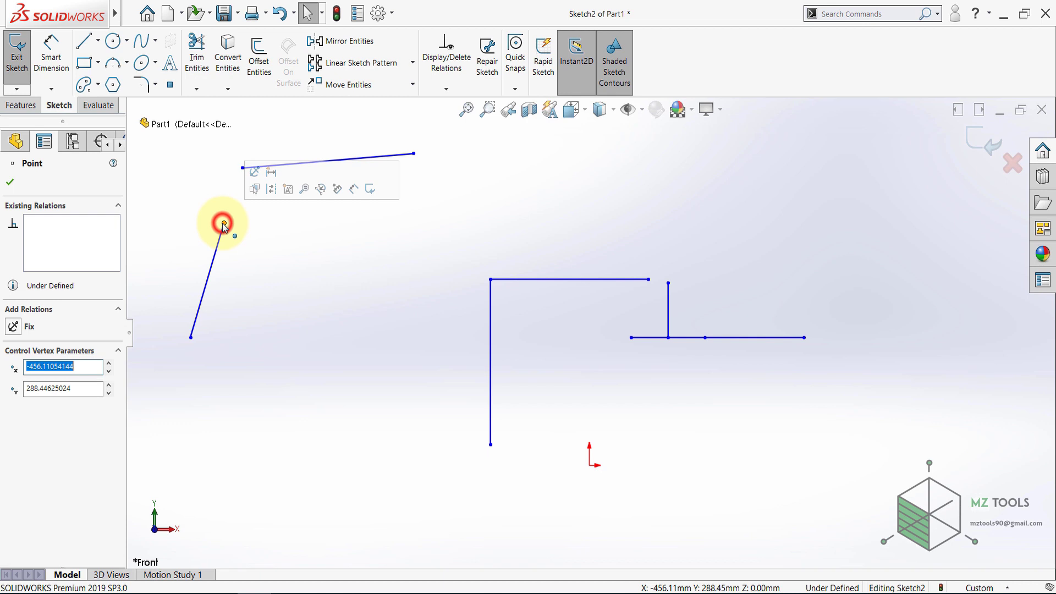
{"action": "left_click", "coordinate": [242, 168], "text": "ctrl"}
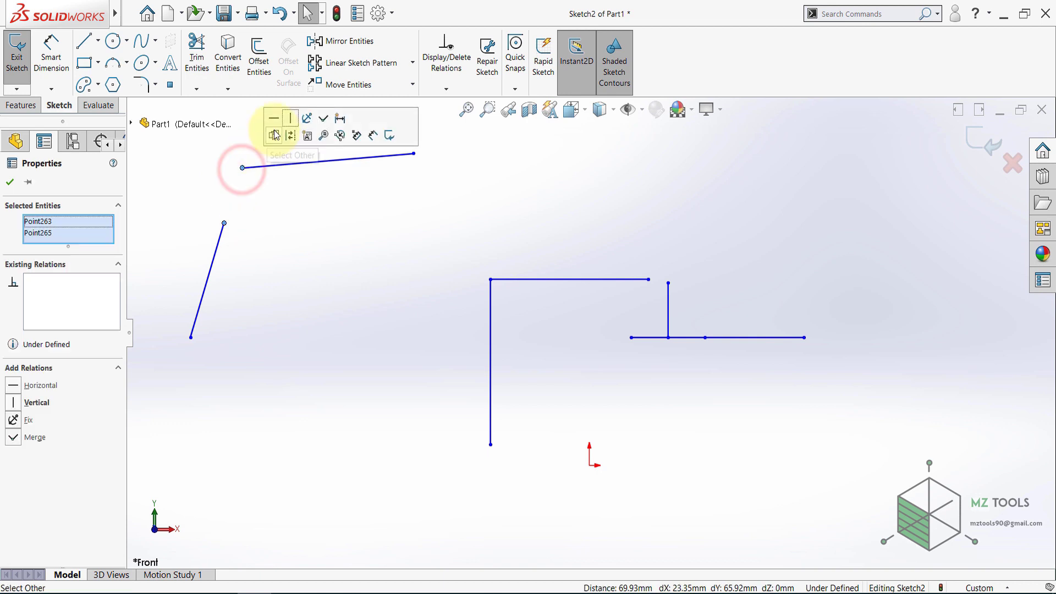
{"action": "left_click", "coordinate": [288, 123]}
{"action": "left_click", "coordinate": [302, 285]}
Step: Move the two vertically aligned endpoints to the left so the steep line slopes down to the right
{"action": "left_click", "coordinate": [224, 223]}
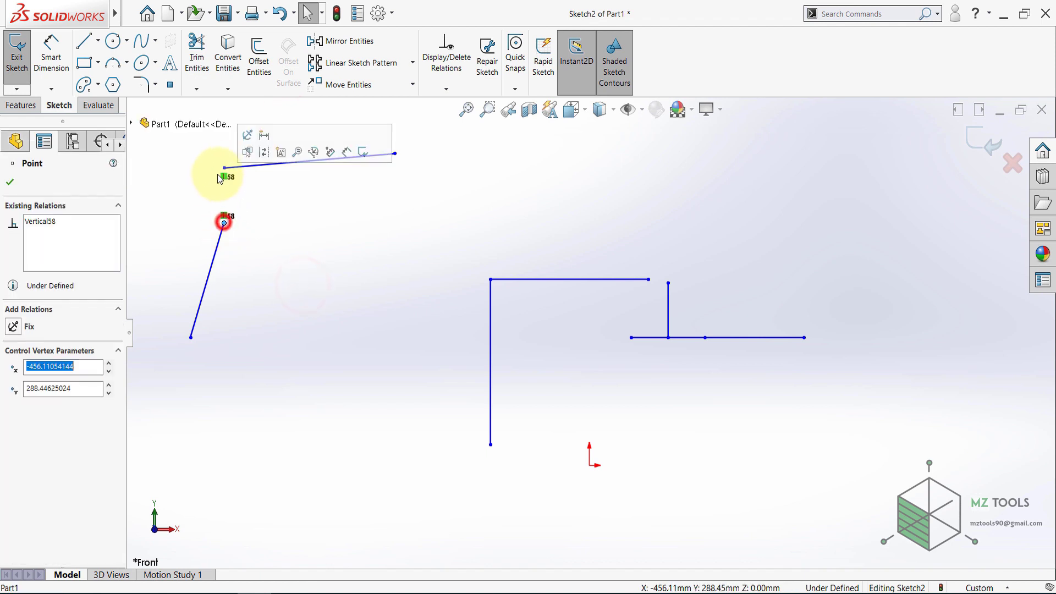
{"action": "left_click", "coordinate": [186, 208]}
{"action": "left_click_drag", "start_coordinate": [224, 168], "coordinate": [158, 243]}
{"action": "left_click_drag", "start_coordinate": [156, 240], "coordinate": [156, 240]}
{"action": "left_click", "coordinate": [302, 349]}
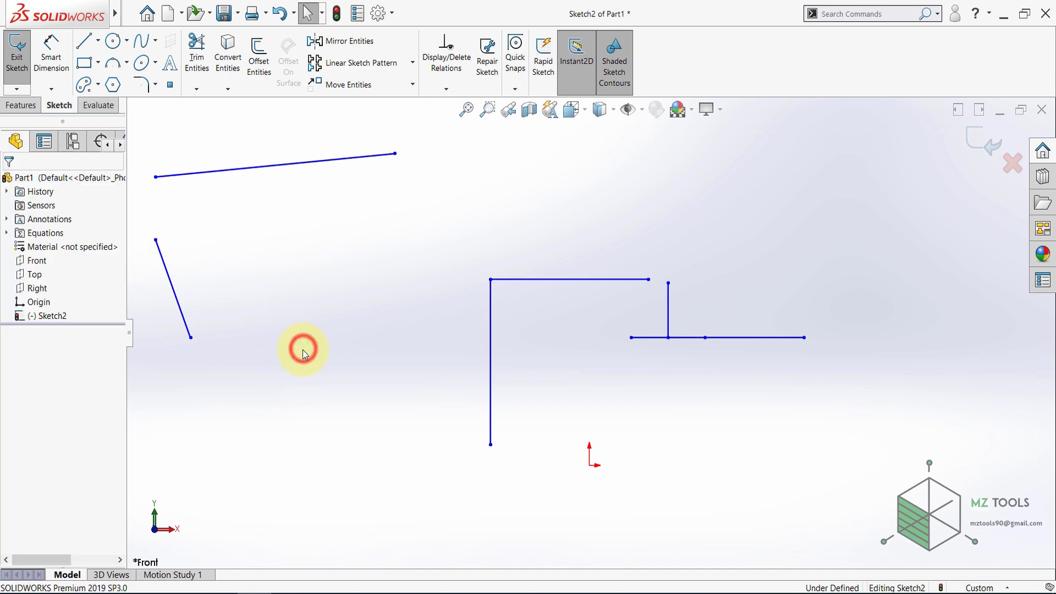
Step: Add a Horizontal relation between the steep line's lower endpoint and the long vertical line's lower endpoint
{"action": "left_click", "coordinate": [190, 337]}
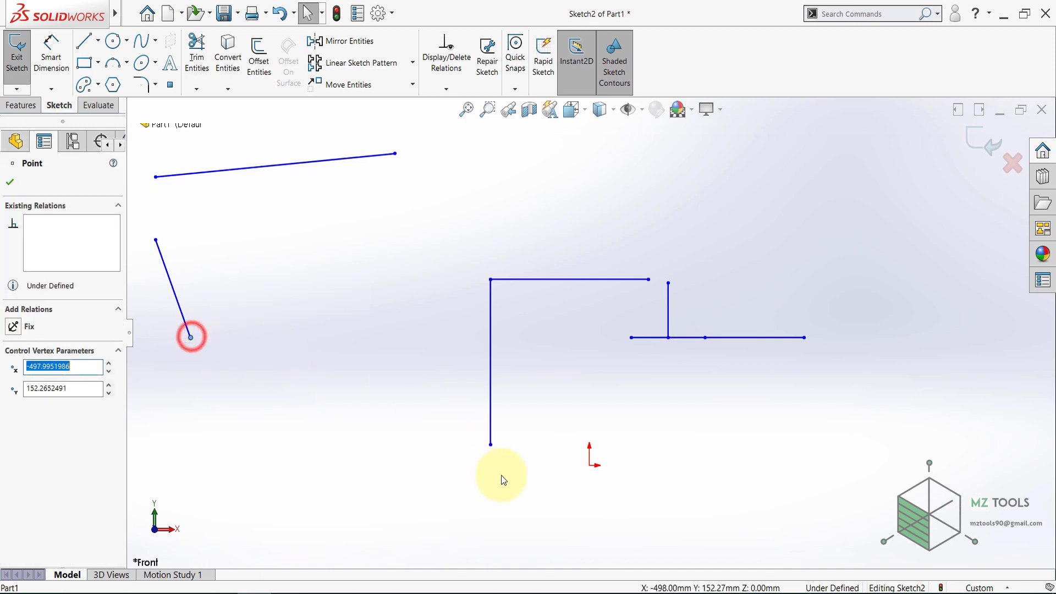
{"action": "left_click", "coordinate": [489, 444], "text": "ctrl"}
{"action": "left_click", "coordinate": [519, 400]}
{"action": "left_click", "coordinate": [407, 335]}
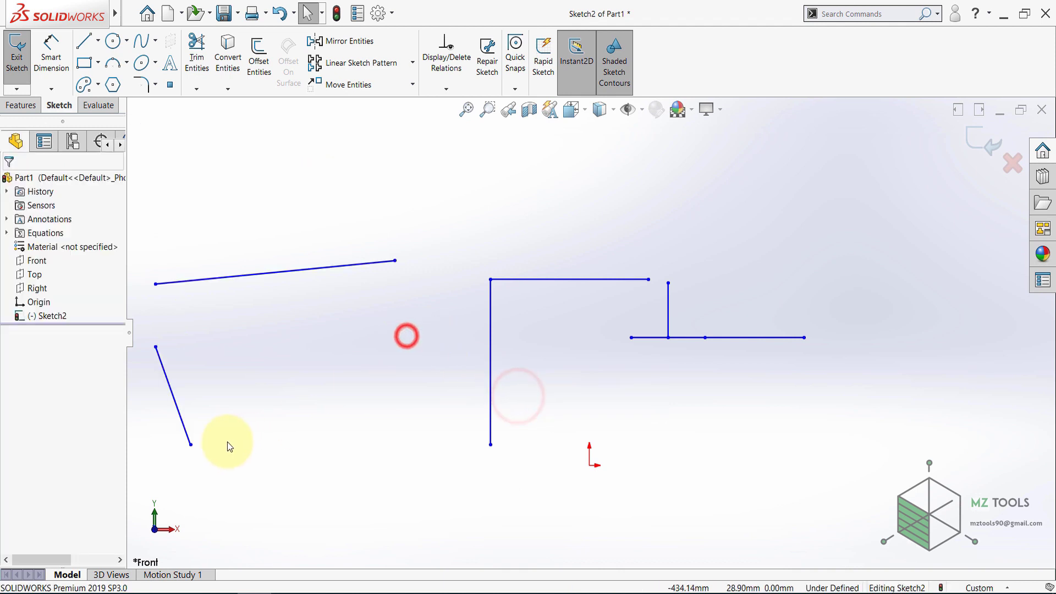
Step: Move the steep line's horizontally aligned lower endpoint to about X -352 mm, Y 54 mm
{"action": "left_click", "coordinate": [192, 444]}
{"action": "left_click", "coordinate": [207, 465]}
{"action": "left_click_drag", "start_coordinate": [193, 448], "coordinate": [307, 420]}
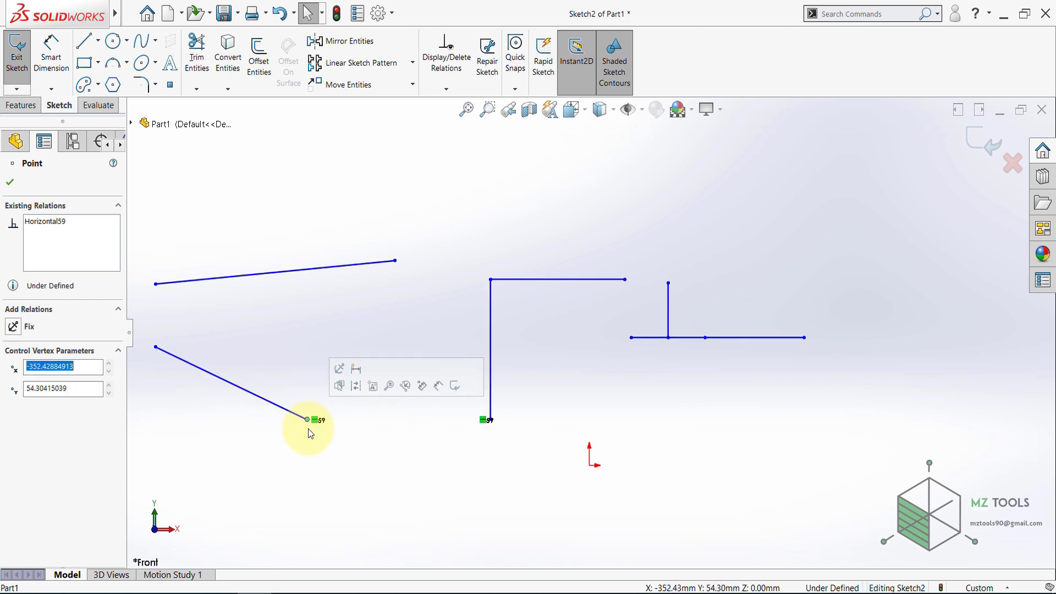
{"action": "left_click", "coordinate": [308, 458]}
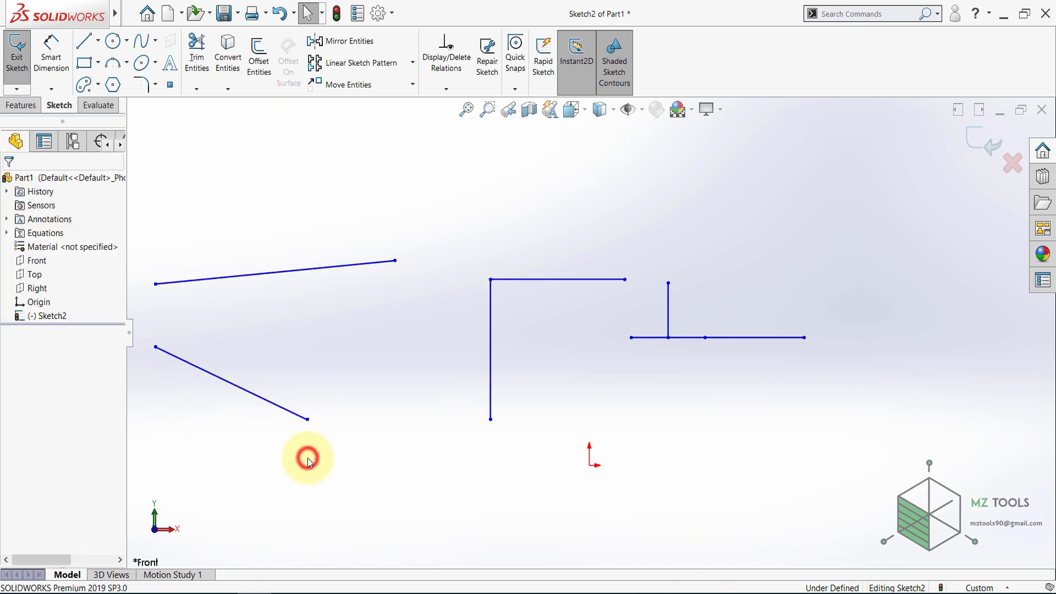
Step: Sketch a circle of about 48 mm radius above the T-shaped lines, centred at about X 130 mm, Y 355 mm
{"action": "left_click", "coordinate": [115, 51]}
{"action": "left_click", "coordinate": [694, 167]}
{"action": "left_click", "coordinate": [663, 192]}
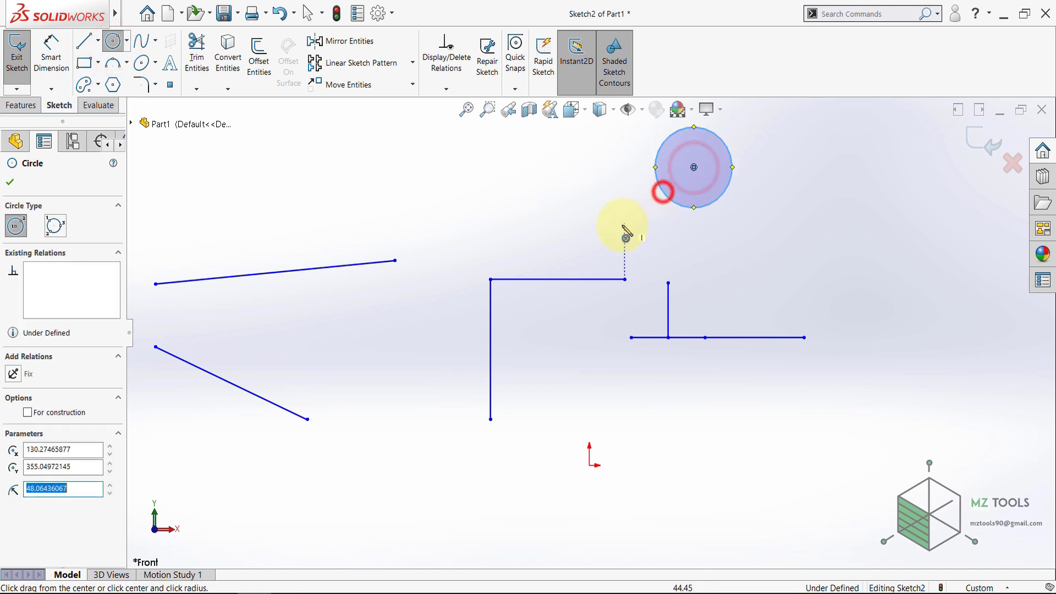
{"action": "left_click", "coordinate": [120, 49]}
{"action": "left_click", "coordinate": [519, 215]}
Step: Add a Tangent relation between the circle and the corner's upper horizontal line
{"action": "left_click", "coordinate": [675, 204]}
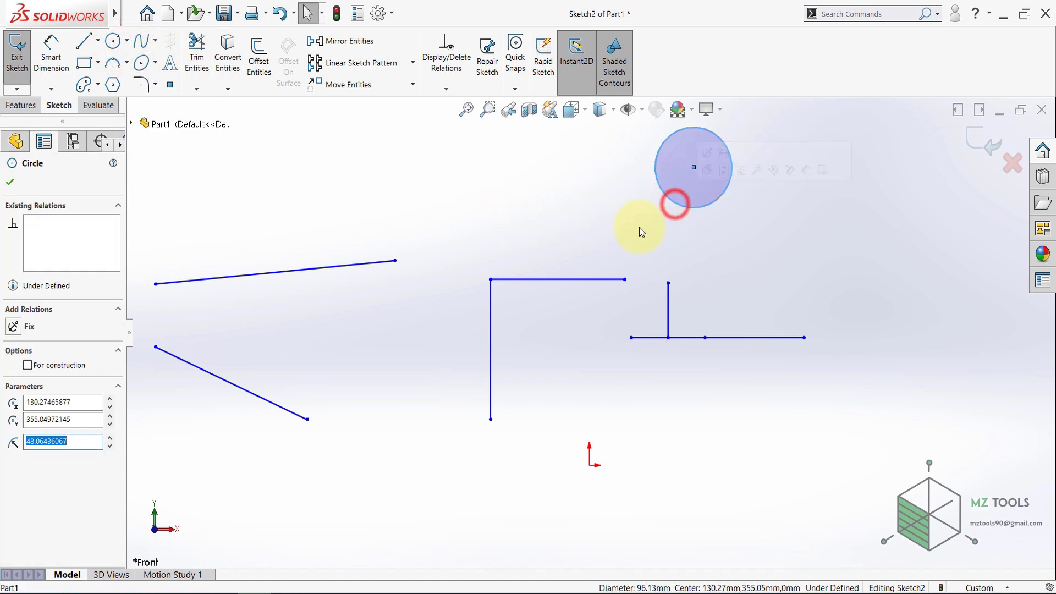
{"action": "left_click", "coordinate": [580, 283], "text": "ctrl"}
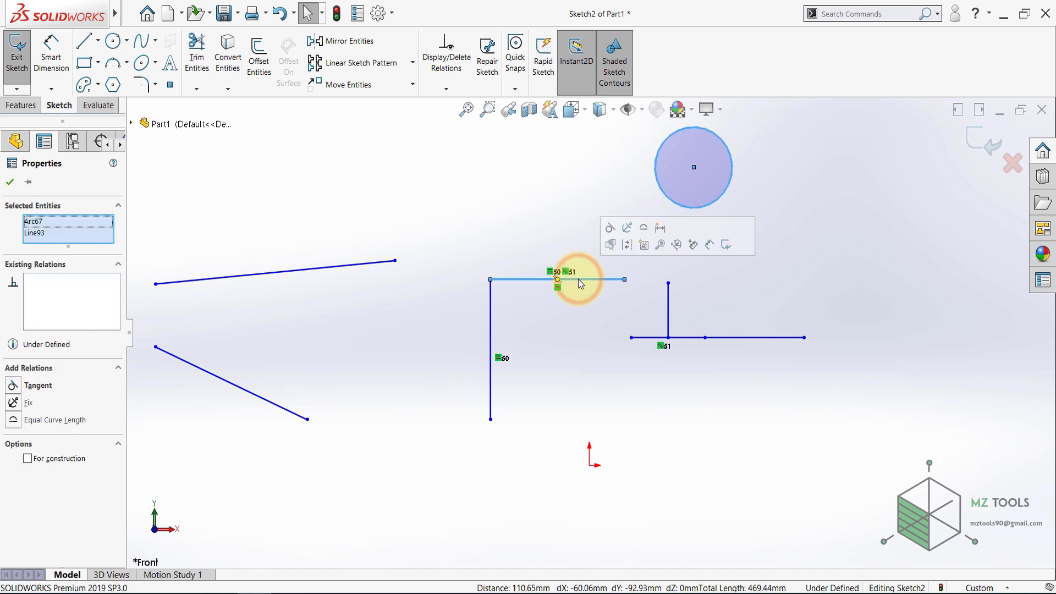
{"action": "left_click", "coordinate": [606, 230]}
{"action": "left_click", "coordinate": [543, 213]}
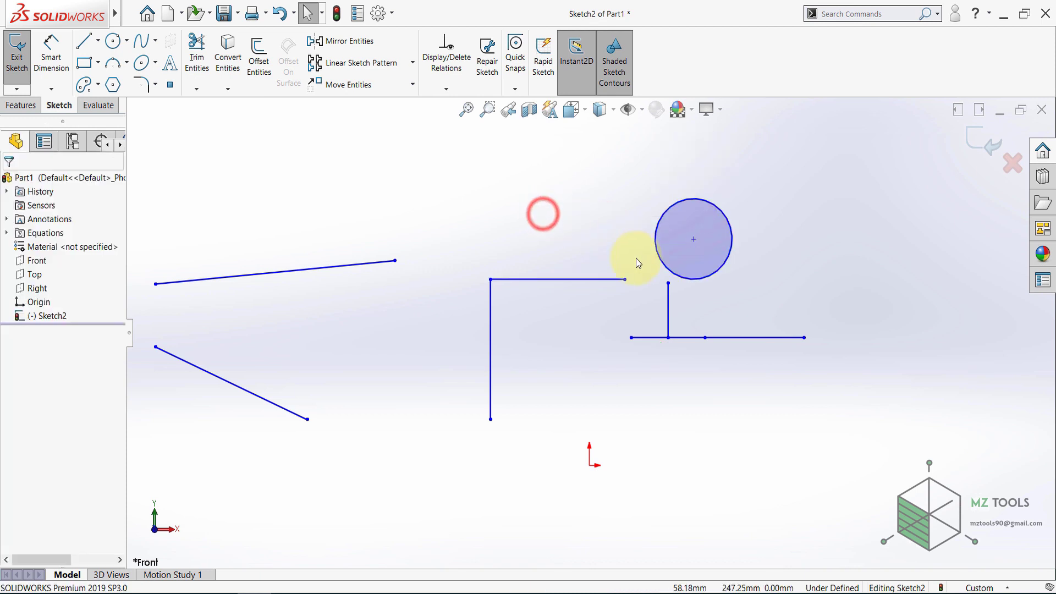
Step: Move the tangent circle's centre to about X 178 mm, Y 284 mm, enlarging its radius to about 63 mm
{"action": "left_click", "coordinate": [663, 264]}
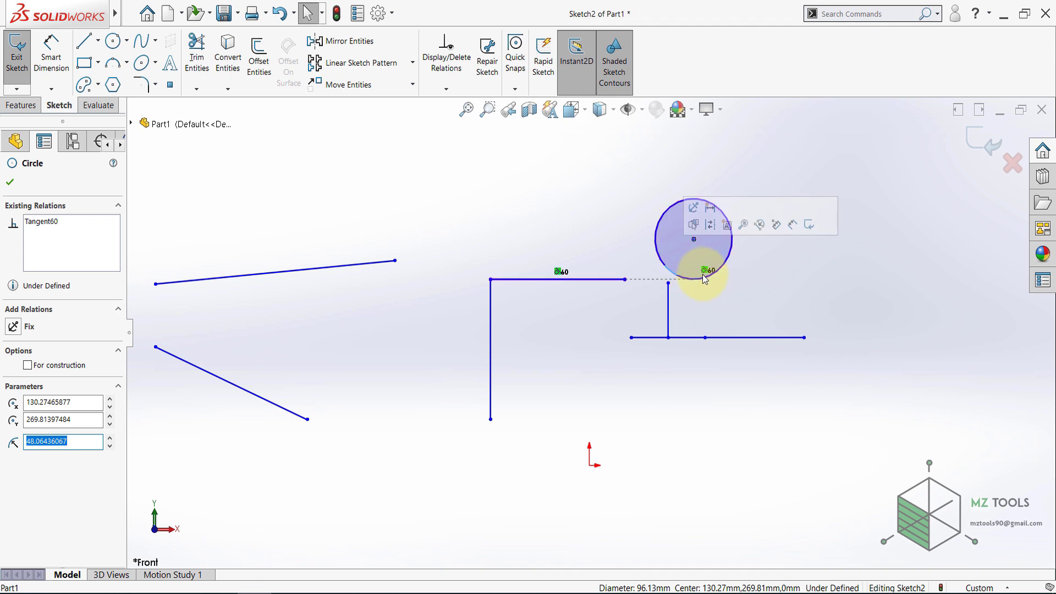
{"action": "left_click", "coordinate": [605, 248]}
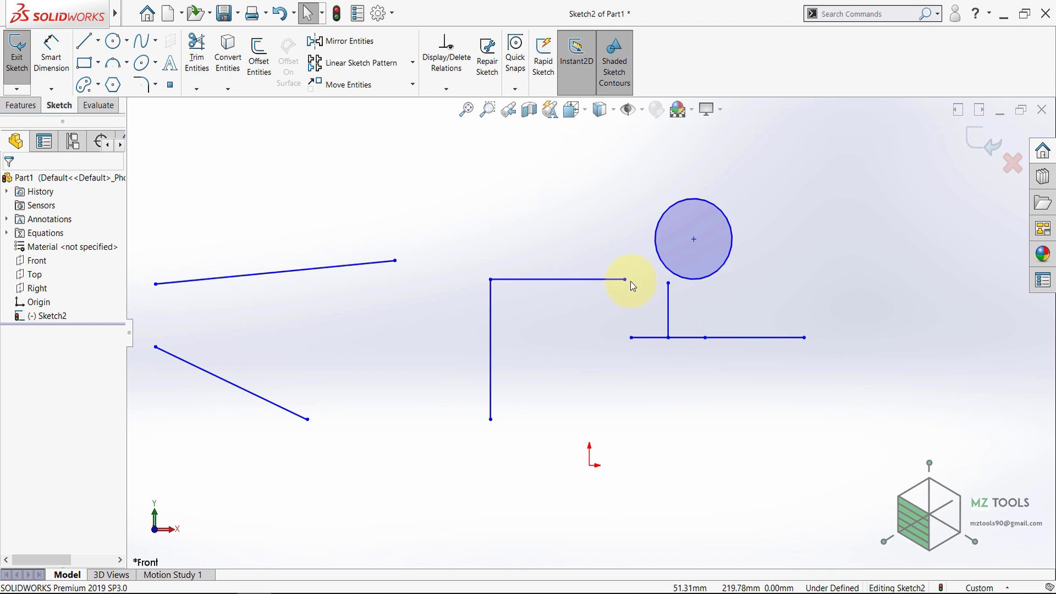
{"action": "left_click_drag", "start_coordinate": [692, 240], "coordinate": [731, 226]}
{"action": "left_click", "coordinate": [604, 220]}
Step: Review the relations available between the circle and the upper horizontal line, including Equal Curve Length
{"action": "left_click", "coordinate": [683, 224]}
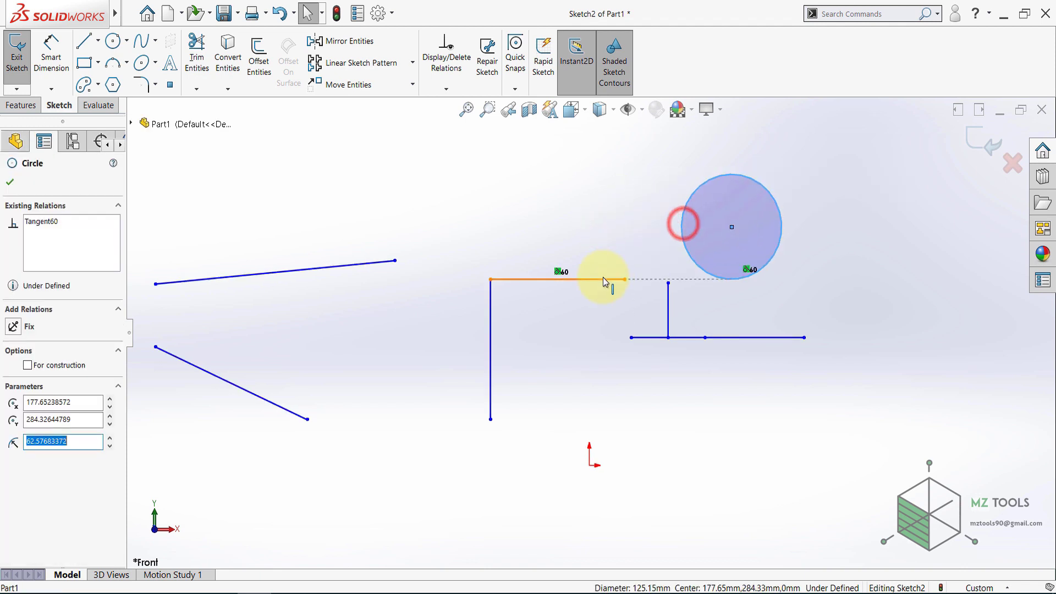
{"action": "left_click", "coordinate": [602, 277], "text": "ctrl"}
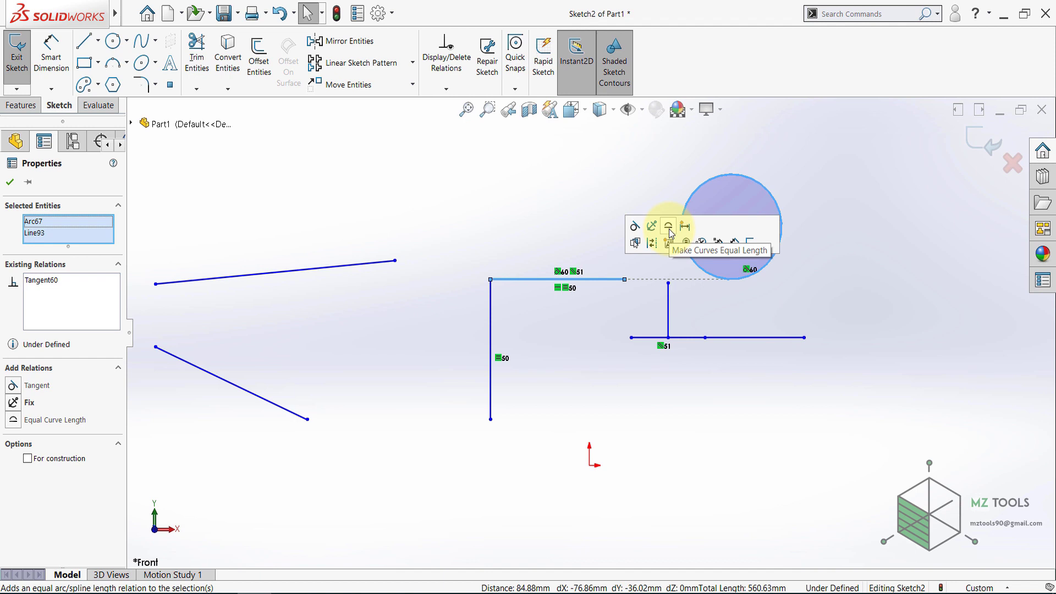
{"action": "left_click", "coordinate": [542, 216]}
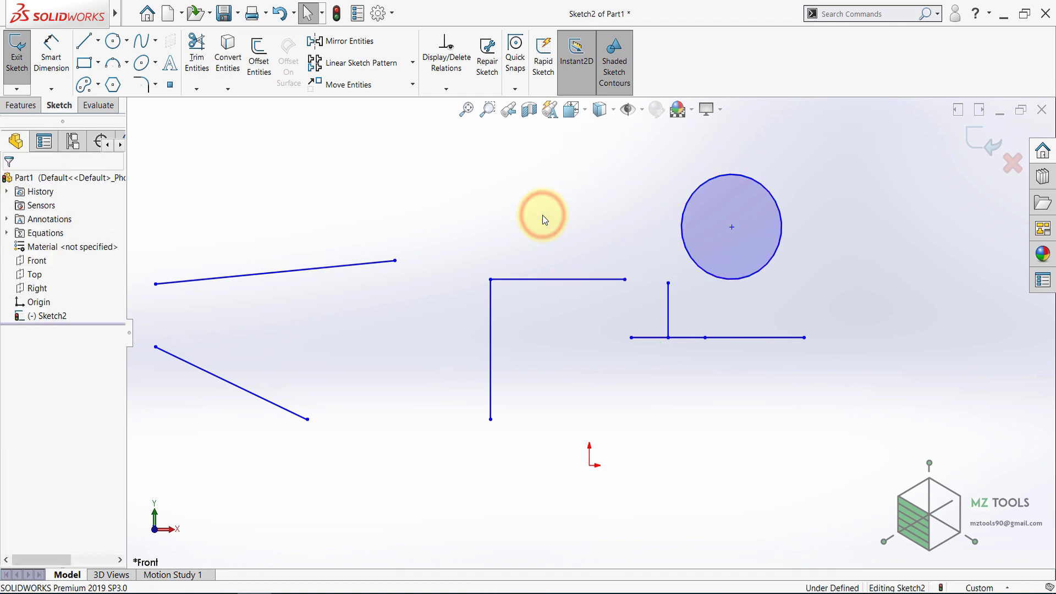
Step: Move the upper horizontal line's free right endpoint up and inward, shortening the line to about 132 mm
{"action": "scroll", "coordinate": [583, 353], "scroll_direction": "up", "scroll_amount": 1}
{"action": "scroll", "coordinate": [616, 279], "scroll_direction": "down", "scroll_amount": 1}
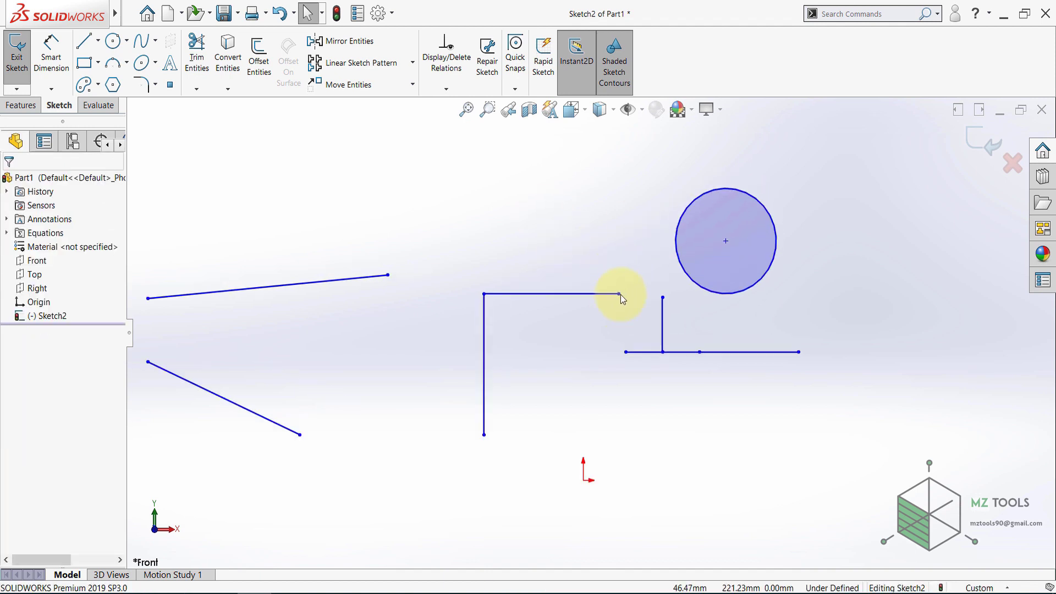
{"action": "left_click", "coordinate": [620, 295]}
{"action": "left_click_drag", "start_coordinate": [619, 294], "coordinate": [590, 286]}
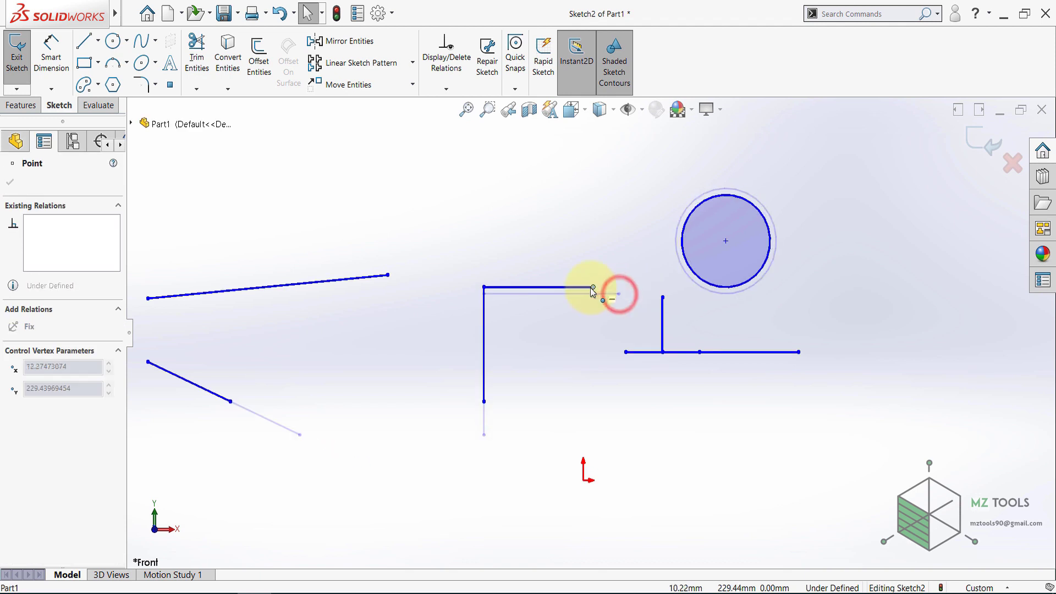
{"action": "left_click", "coordinate": [527, 346]}
Step: Dimension the upper horizontal line's length below the corner and set it to 100 mm
{"action": "left_click", "coordinate": [51, 48]}
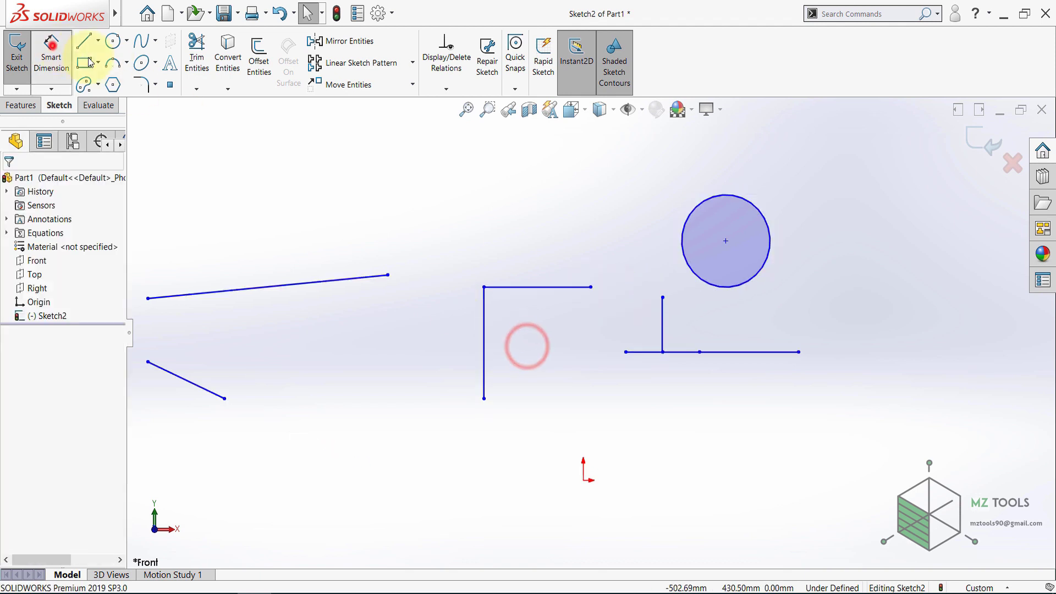
{"action": "left_click", "coordinate": [541, 288]}
{"action": "left_click", "coordinate": [522, 435]}
{"action": "type", "text": "10"}
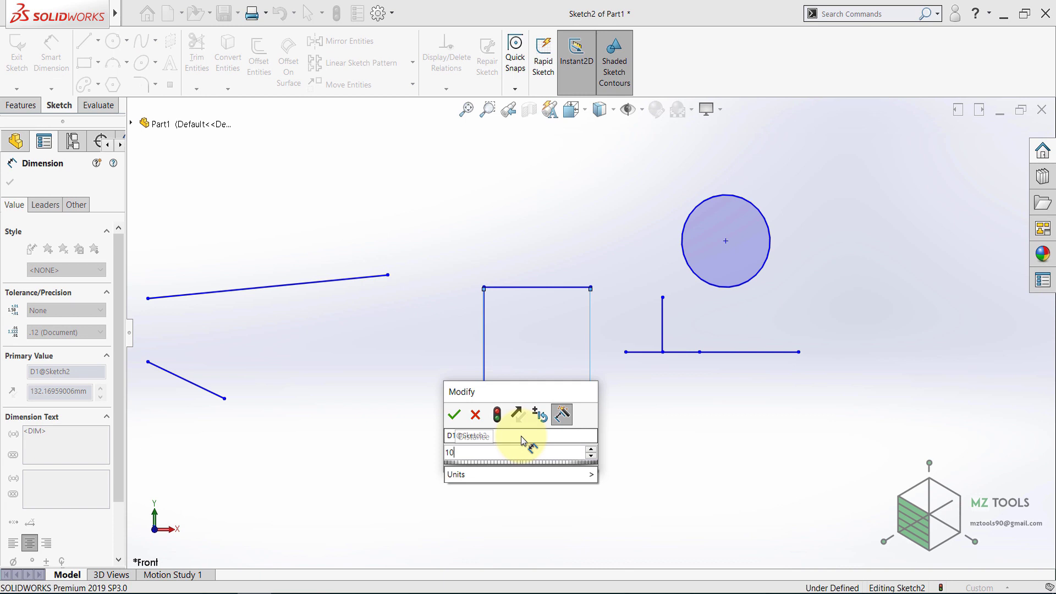
{"action": "type", "text": "0"}
{"action": "key", "text": "Return"}
{"action": "left_click", "coordinate": [601, 175]}
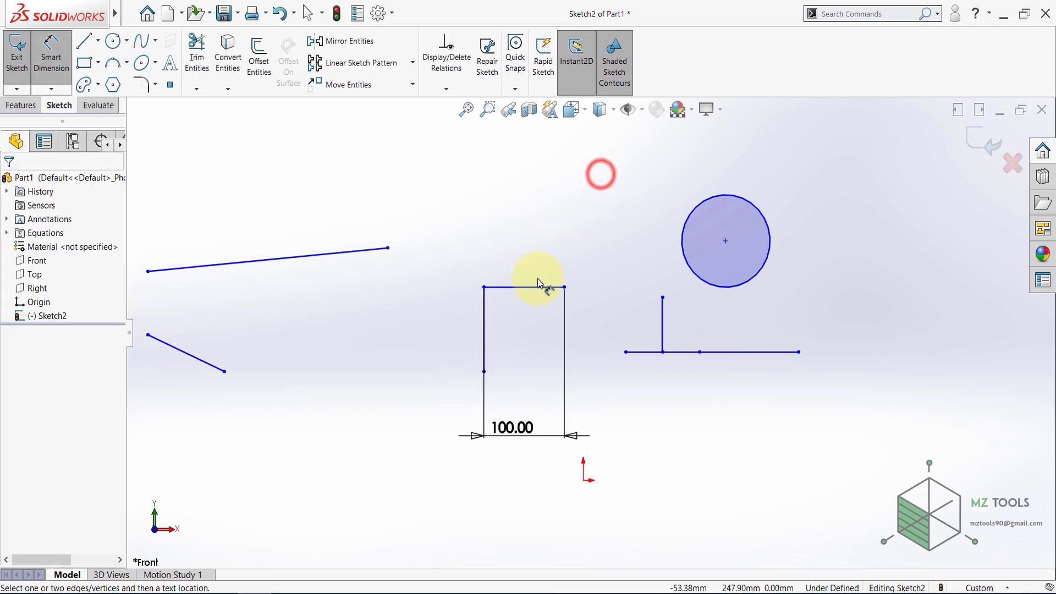
Step: Add an Equal Curve Length relation between the circle and the 100 mm upper horizontal line
{"action": "left_click", "coordinate": [66, 58]}
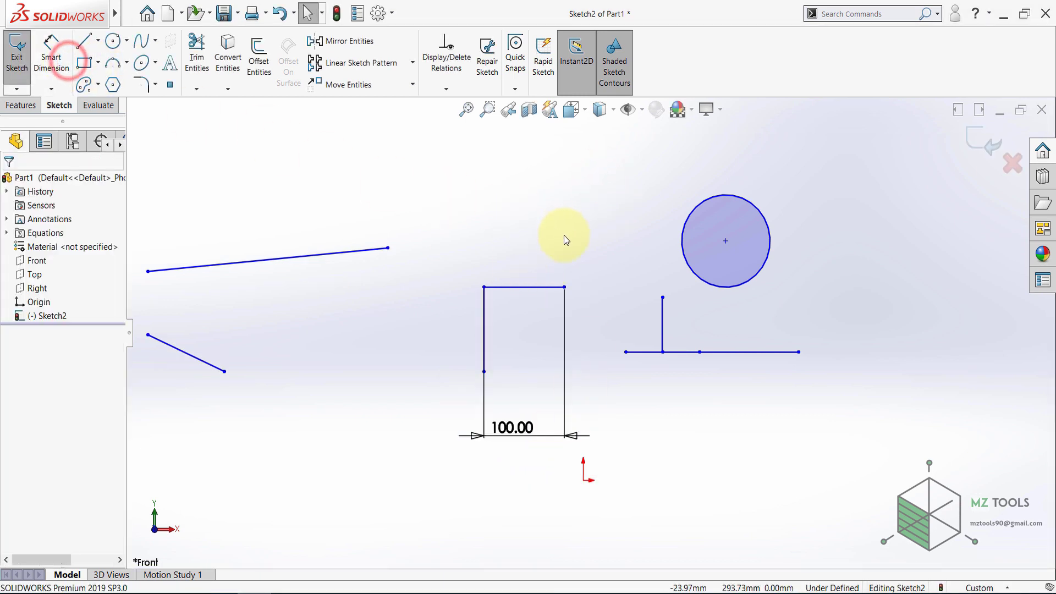
{"action": "left_click", "coordinate": [533, 289]}
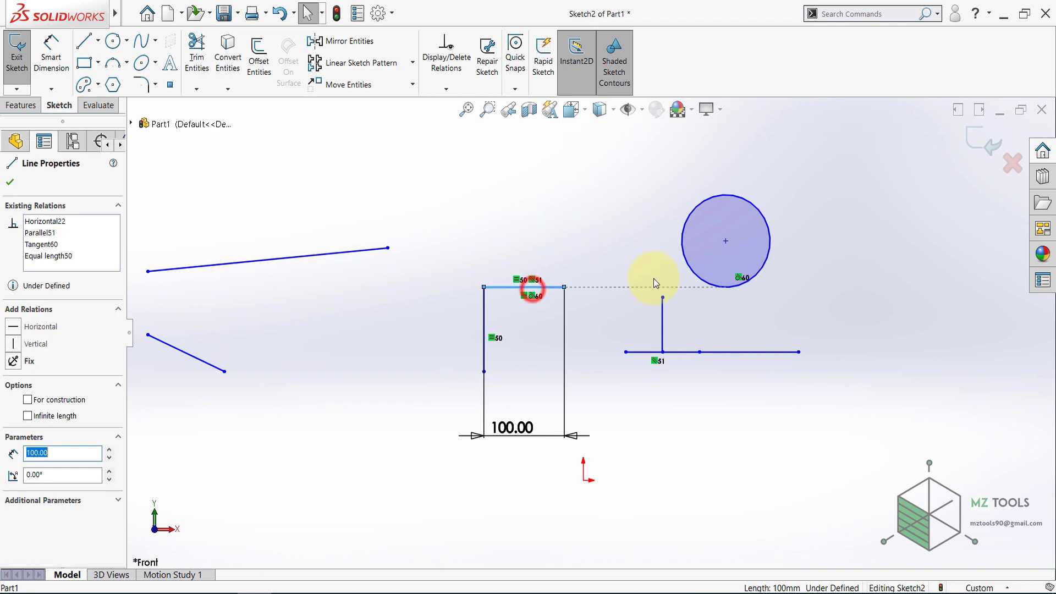
{"action": "left_click", "coordinate": [684, 240]}
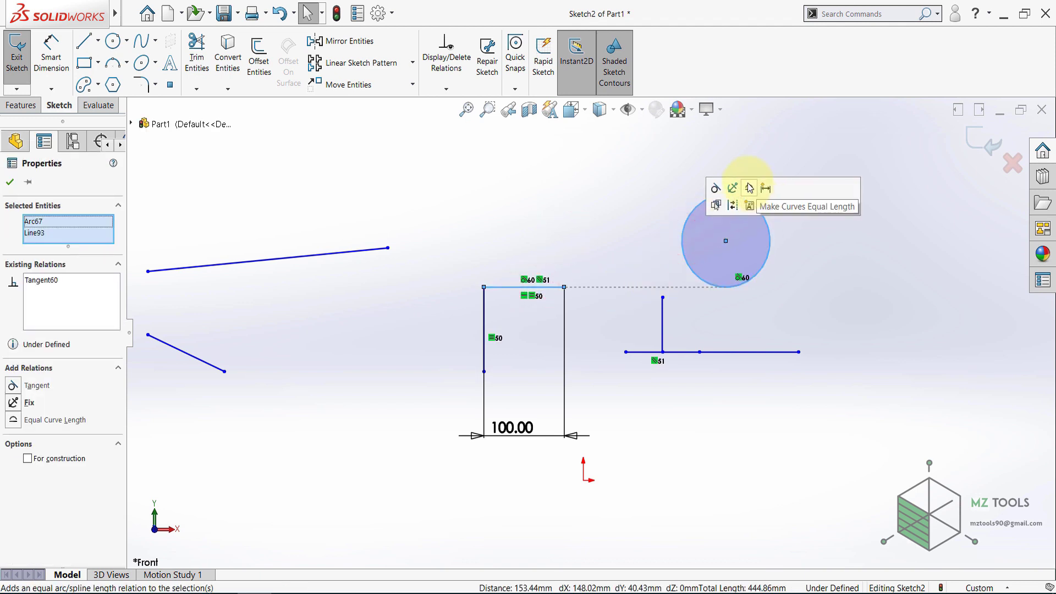
{"action": "left_click", "coordinate": [749, 188]}
{"action": "left_click", "coordinate": [610, 183]}
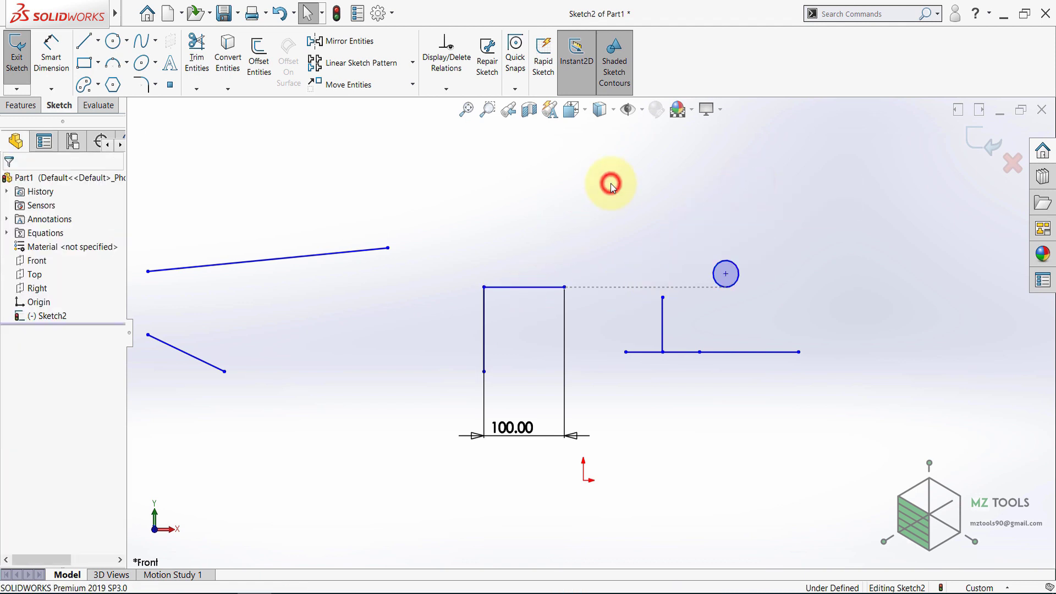
Step: Sketch a three-point arc above the short vertical line, with a radius of about 83 mm and an angle of about 123°
{"action": "scroll", "coordinate": [697, 283], "scroll_direction": "down", "scroll_amount": 2}
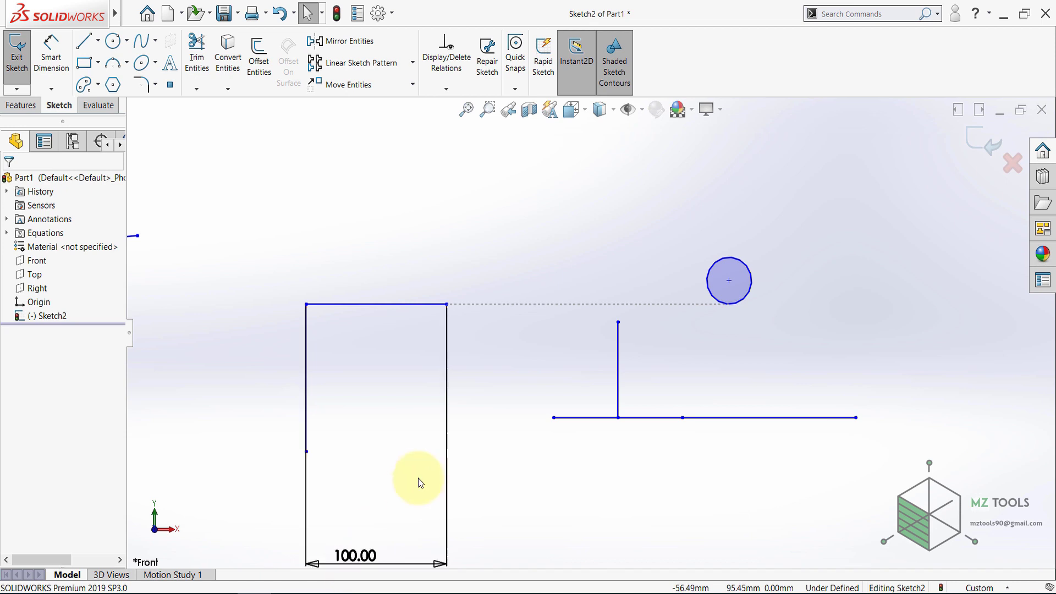
{"action": "scroll", "coordinate": [597, 334], "scroll_direction": "up", "scroll_amount": 1}
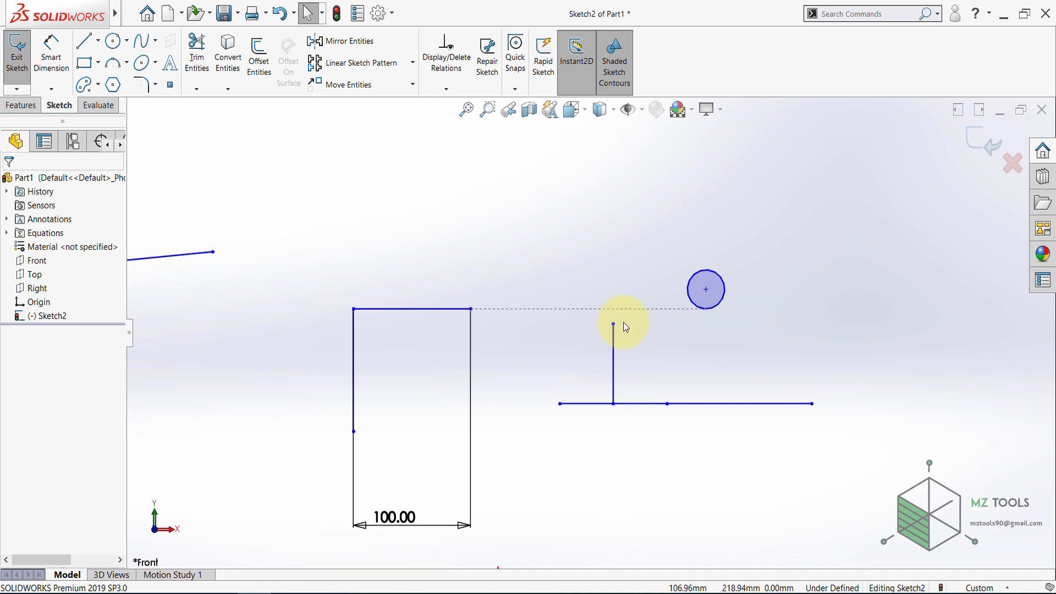
{"action": "left_click", "coordinate": [119, 66]}
{"action": "left_click", "coordinate": [523, 224]}
{"action": "left_click", "coordinate": [691, 205]}
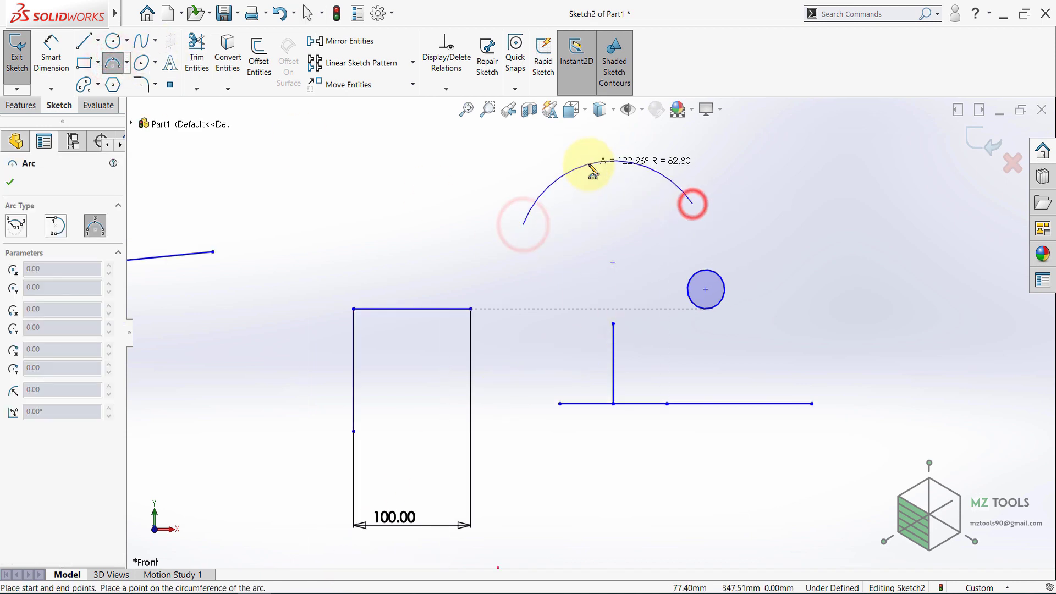
{"action": "left_click", "coordinate": [589, 165]}
{"action": "key", "text": "Escape"}
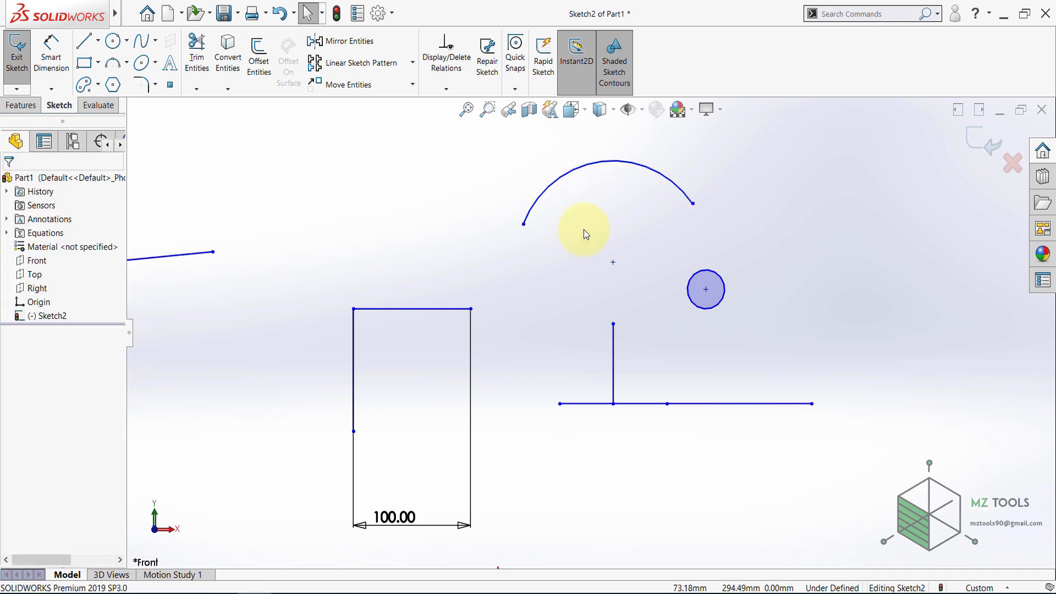
Step: Apply an Equal Curve Length relation between the new arc and the upper horizontal line
{"action": "left_click", "coordinate": [578, 165]}
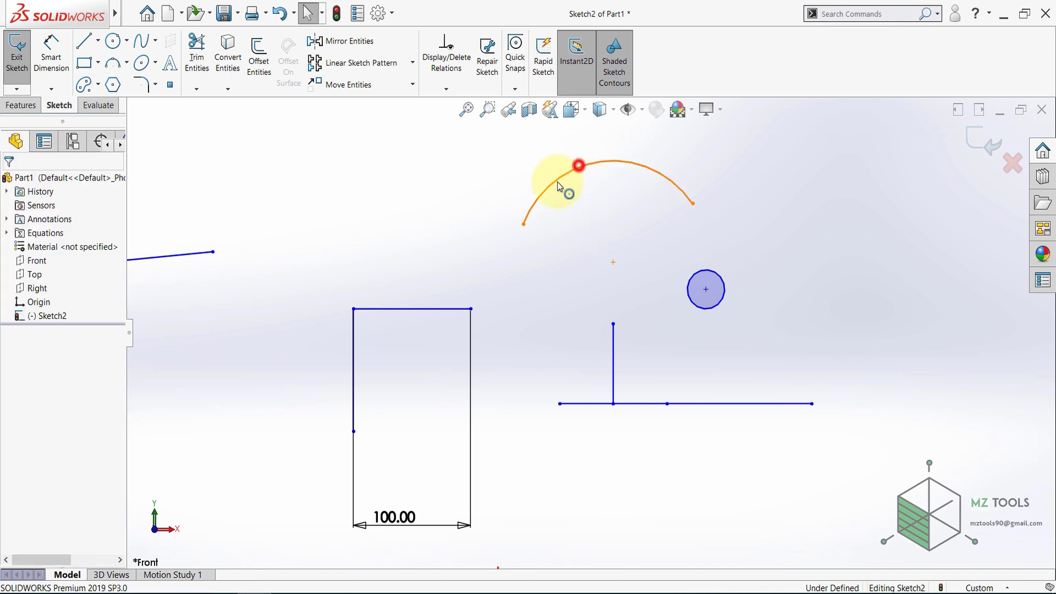
{"action": "left_click", "coordinate": [404, 309], "text": "ctrl"}
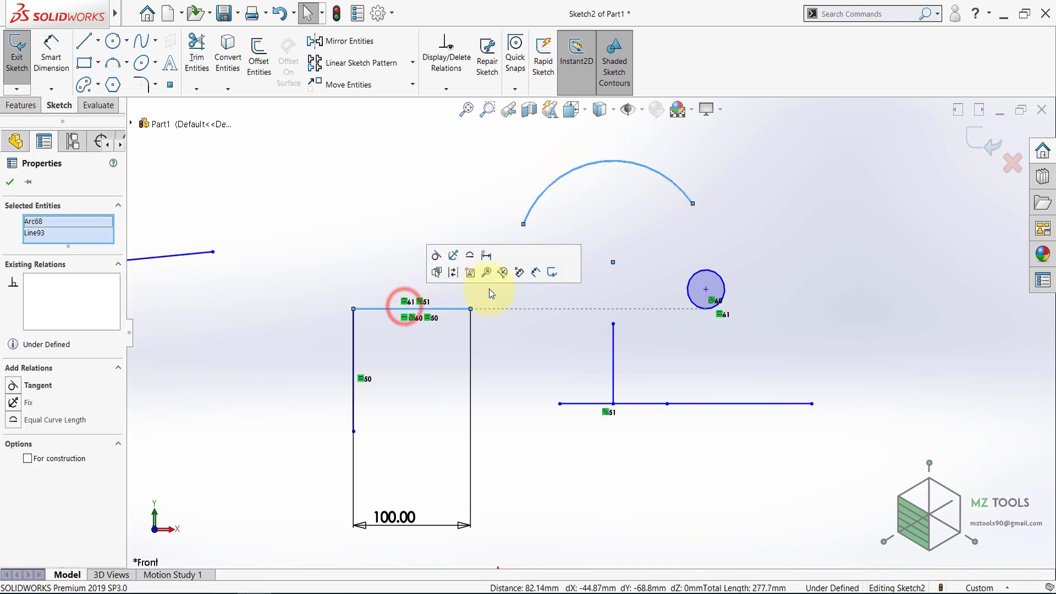
{"action": "left_click", "coordinate": [469, 256]}
{"action": "left_click", "coordinate": [394, 204]}
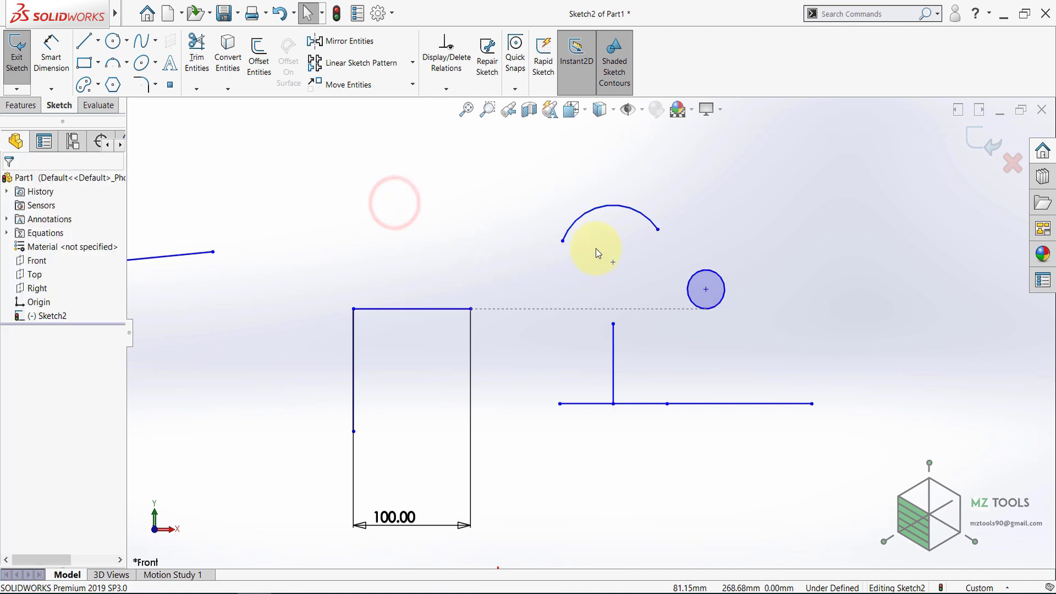
Step: Add an arc-length dimension from the arc's two endpoints and its curve, placing it just above the arc
{"action": "left_click", "coordinate": [47, 50]}
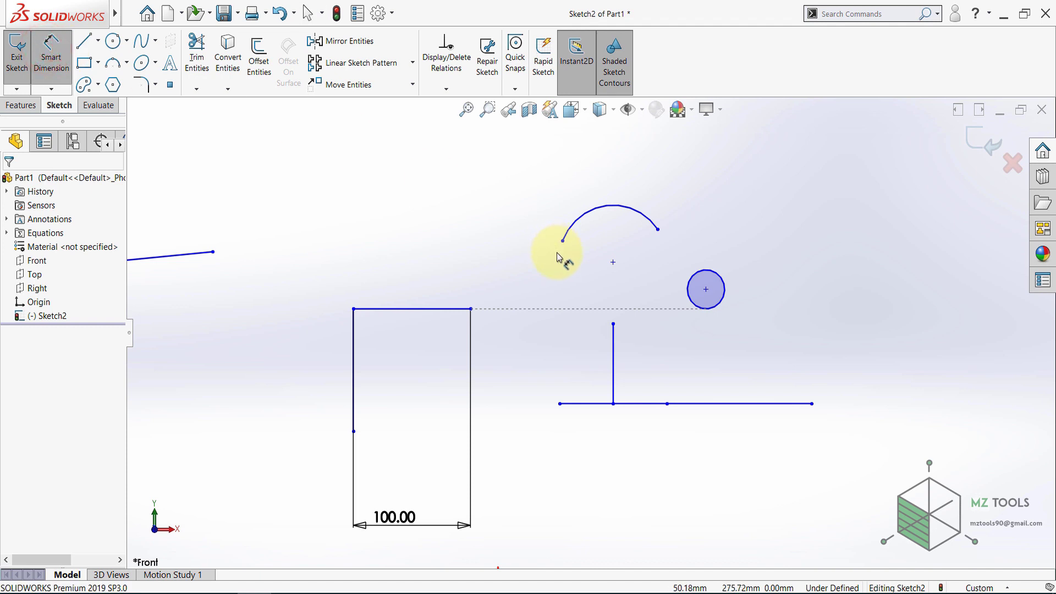
{"action": "left_click", "coordinate": [562, 241]}
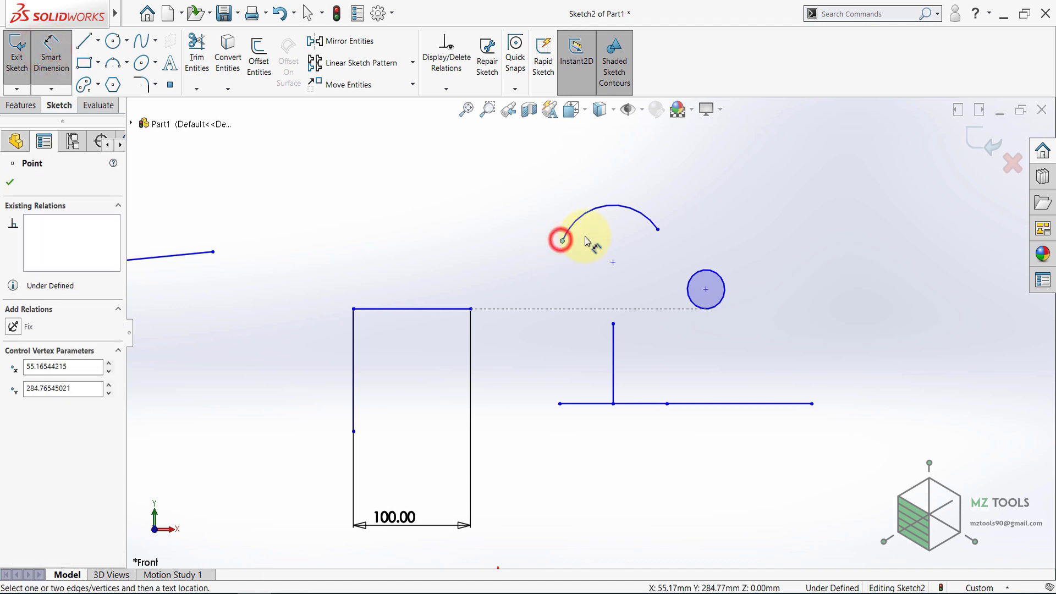
{"action": "left_click", "coordinate": [658, 233]}
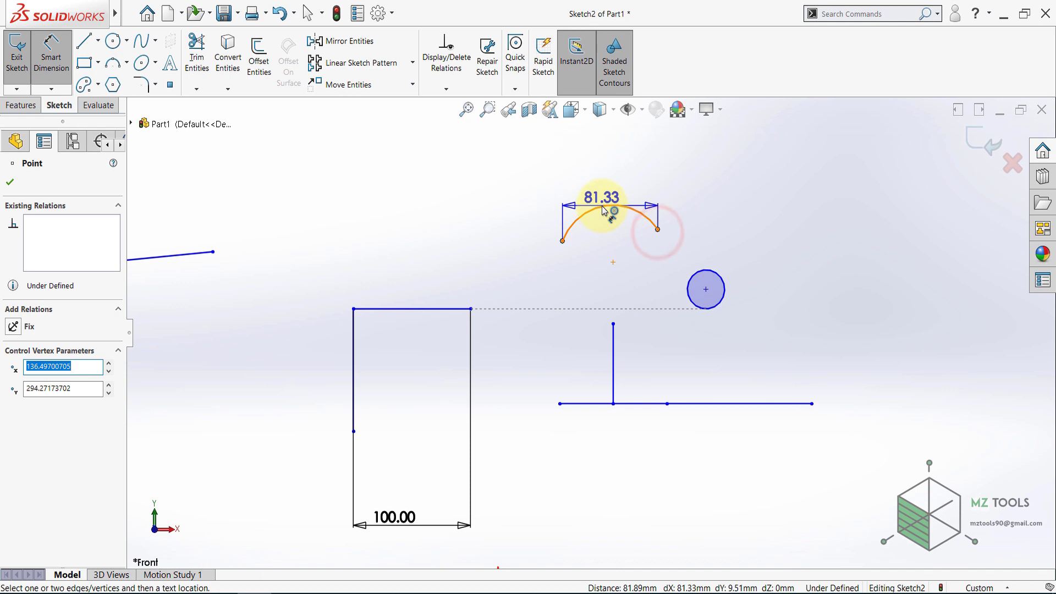
{"action": "left_click", "coordinate": [602, 206]}
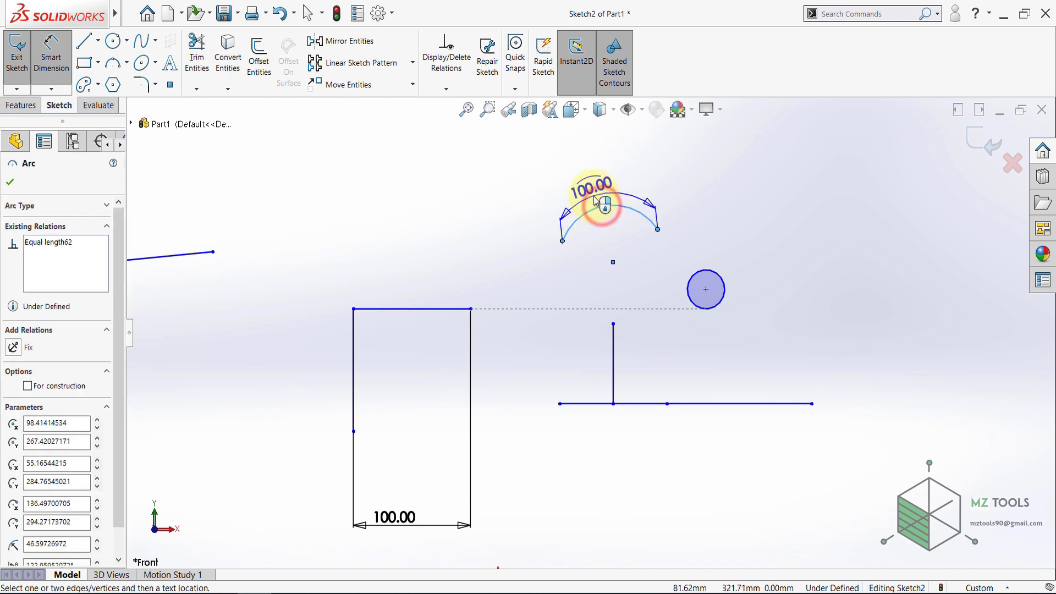
{"action": "left_click", "coordinate": [594, 195]}
{"action": "left_click", "coordinate": [526, 175]}
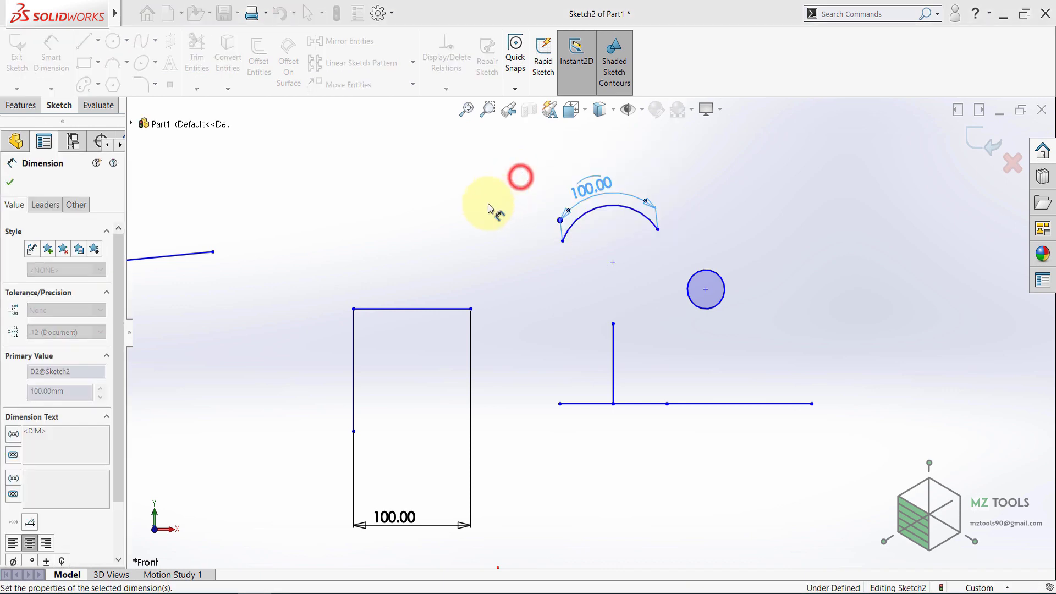
{"action": "left_click", "coordinate": [489, 207]}
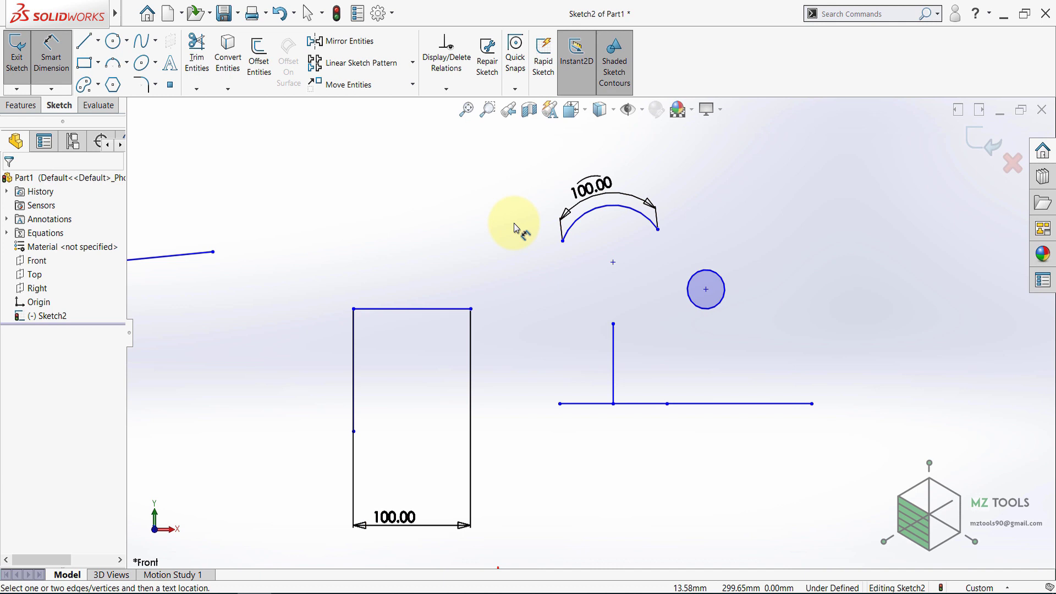
Step: Sketch a circle of about 57 mm radius above the sloped lines, centred at about X -615 mm, Y 412 mm
{"action": "key", "text": "Escape"}
{"action": "key", "text": "z"}
{"action": "key", "text": "z"}
{"action": "left_click", "coordinate": [469, 111]}
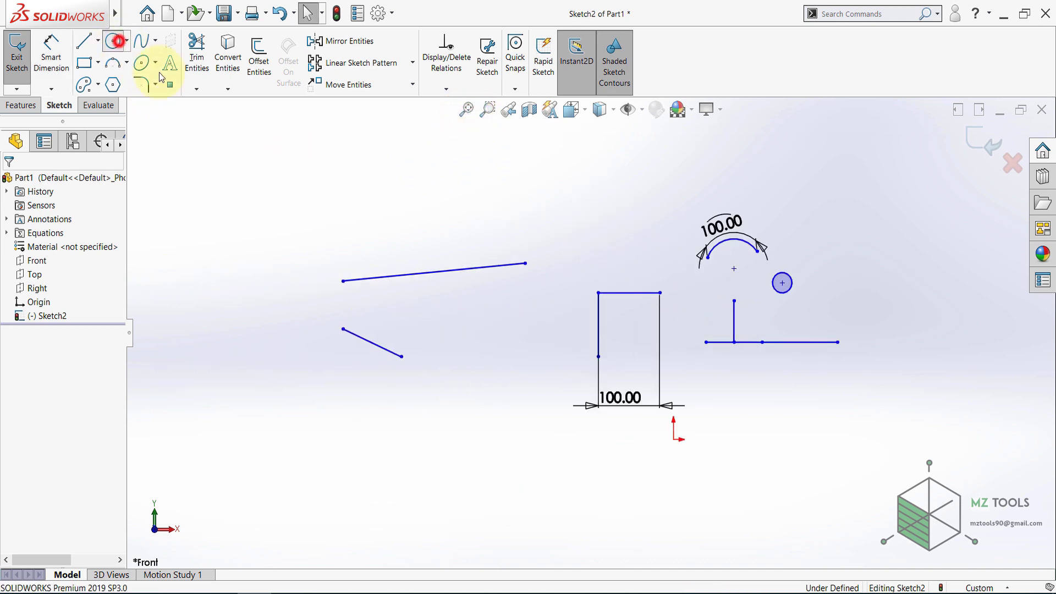
{"action": "left_click", "coordinate": [299, 176]}
{"action": "left_click", "coordinate": [330, 189]}
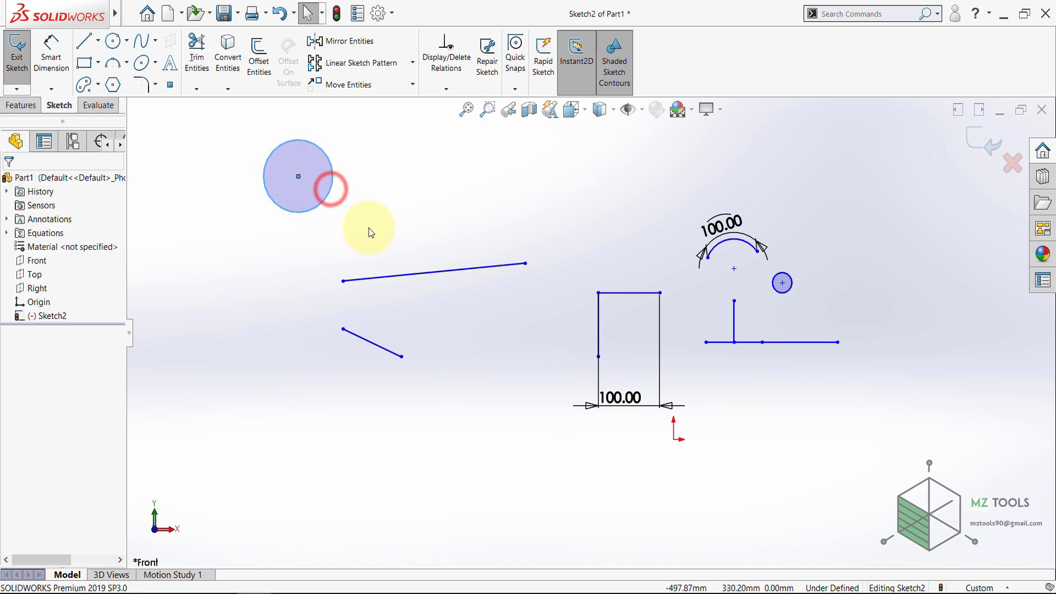
Step: Make the new circle coincident with the upper sloped line's left endpoint, and move that endpoint inward along the line to enlarge the circle
{"action": "left_click", "coordinate": [318, 204]}
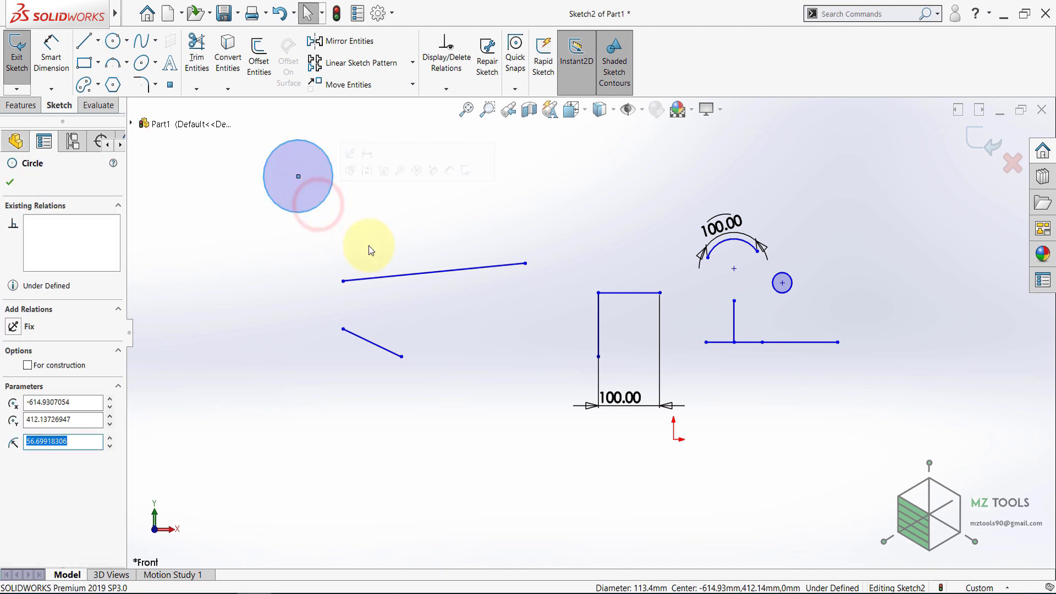
{"action": "left_click", "coordinate": [342, 281], "text": "ctrl"}
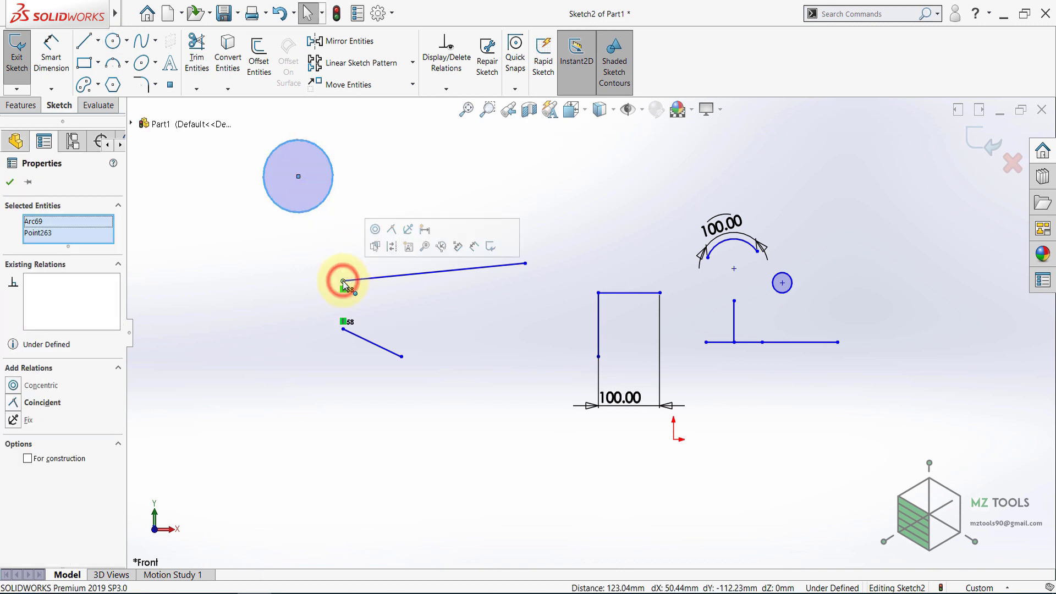
{"action": "left_click", "coordinate": [392, 235]}
{"action": "left_click", "coordinate": [386, 178]}
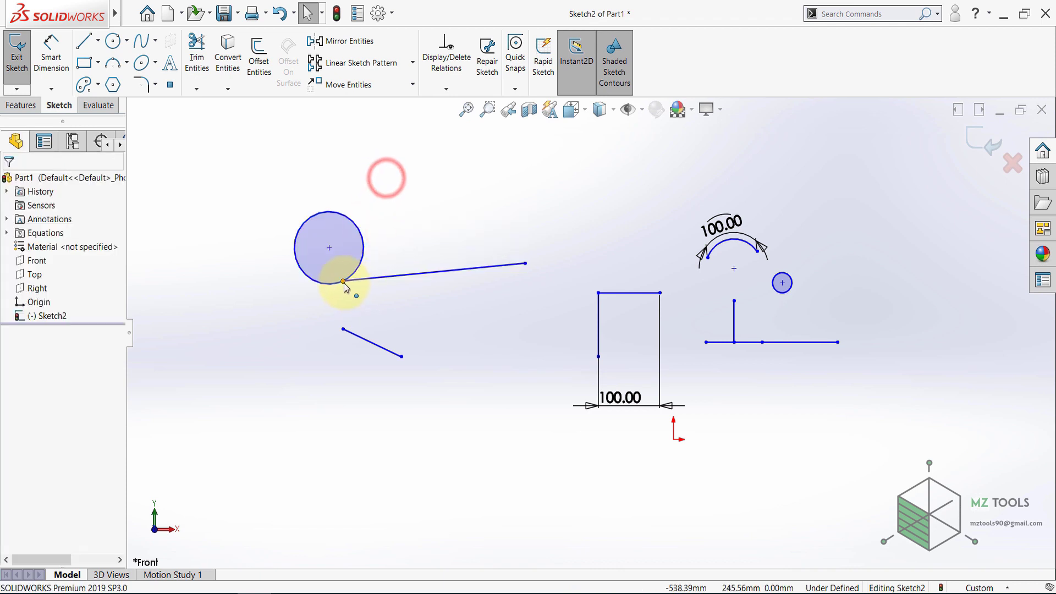
{"action": "left_click_drag", "start_coordinate": [343, 282], "coordinate": [396, 276]}
{"action": "left_click", "coordinate": [445, 165]}
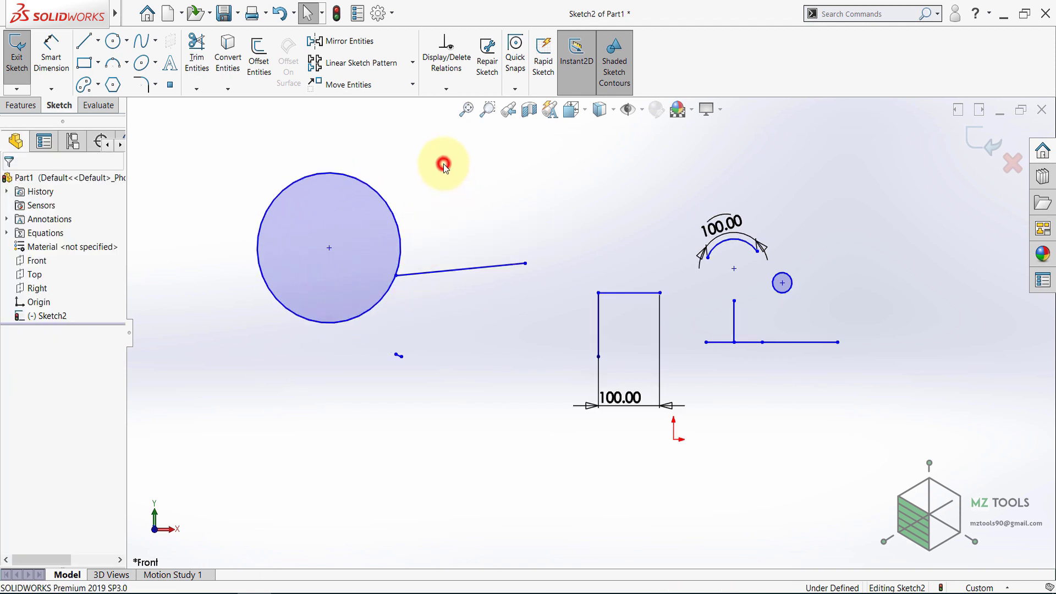
Step: Add a Tangent relation between the enlarged circle and the upper sloped line
{"action": "left_click", "coordinate": [419, 273]}
{"action": "left_click", "coordinate": [399, 226], "text": "ctrl"}
{"action": "left_click", "coordinate": [431, 177]}
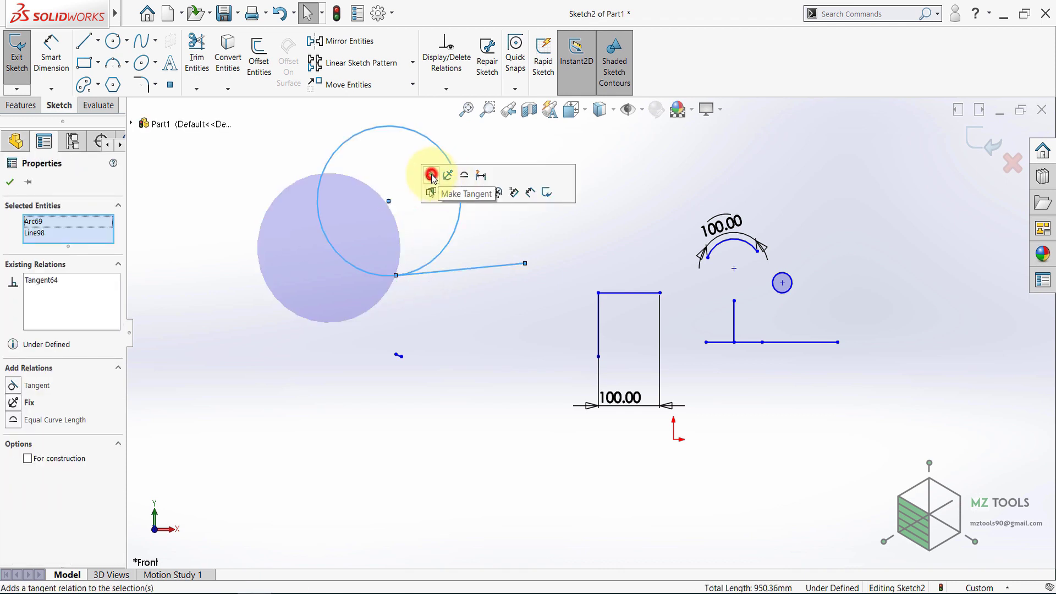
{"action": "left_click", "coordinate": [283, 246]}
Step: Shift the line's endpoint on the circle to about X -469 mm, Y 256 mm, and lengthen the short lower sloped line from its right endpoint
{"action": "mouse_move", "coordinate": [394, 276]}
{"action": "left_mouse_down"}
{"action": "mouse_move", "coordinate": [345, 277]}
{"action": "mouse_move", "coordinate": [384, 287]}
{"action": "mouse_move", "coordinate": [394, 277]}
{"action": "left_mouse_up"}
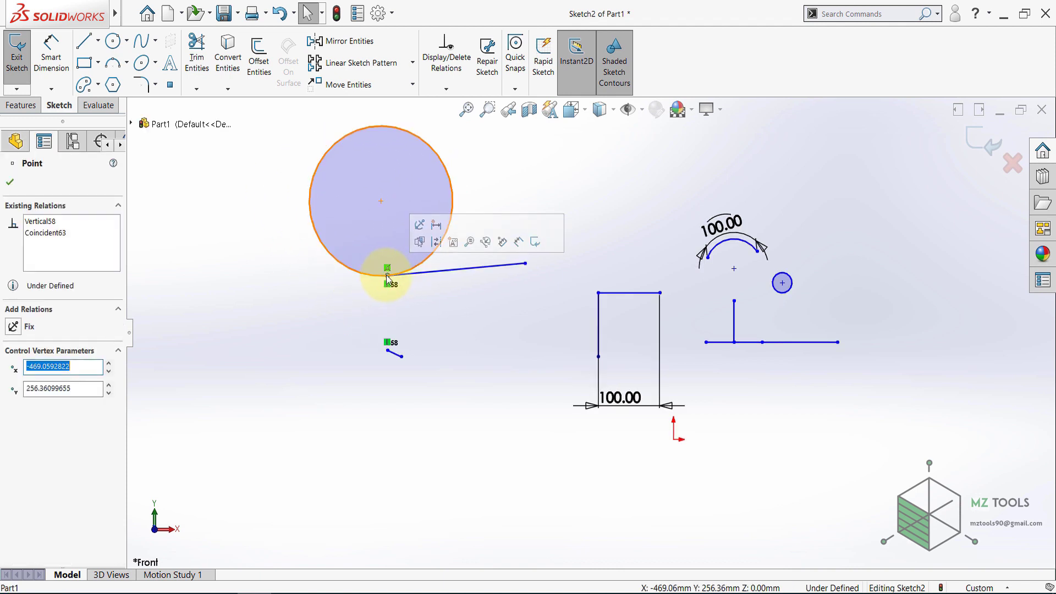
{"action": "left_click", "coordinate": [446, 317]}
{"action": "left_click_drag", "start_coordinate": [425, 367], "coordinate": [442, 375]}
{"action": "left_click", "coordinate": [366, 402]}
Step: Sketch a small circle left of the lower sloped line and a second of about 70 mm radius below it, centred near X -422, Y -76 mm
{"action": "left_click", "coordinate": [111, 44]}
{"action": "left_click_drag", "start_coordinate": [264, 388], "coordinate": [278, 417]}
{"action": "left_click_drag", "start_coordinate": [417, 488], "coordinate": [429, 531]}
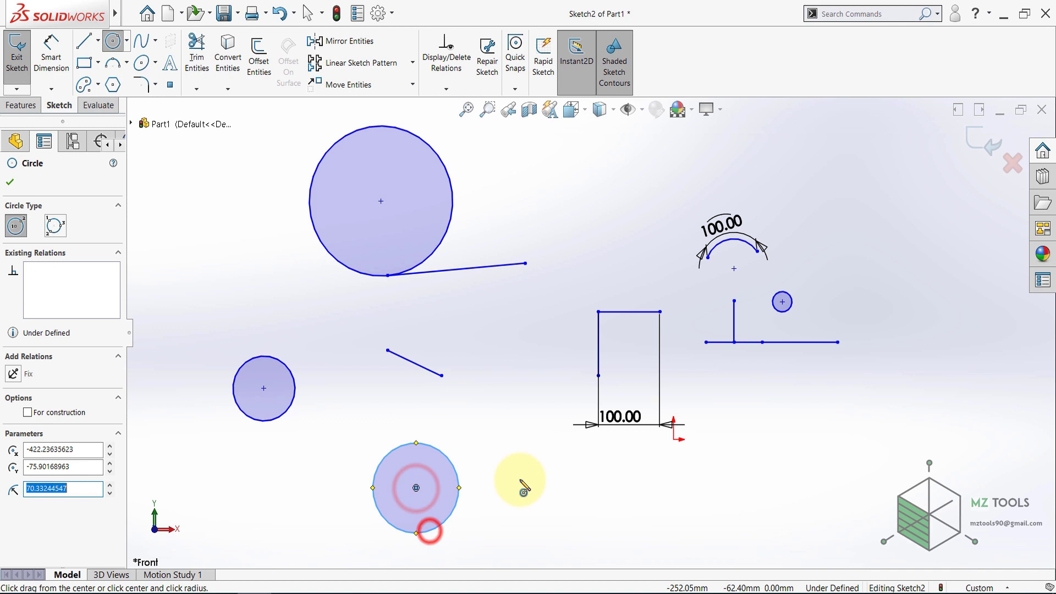
{"action": "left_click", "coordinate": [118, 41]}
{"action": "left_click", "coordinate": [389, 385]}
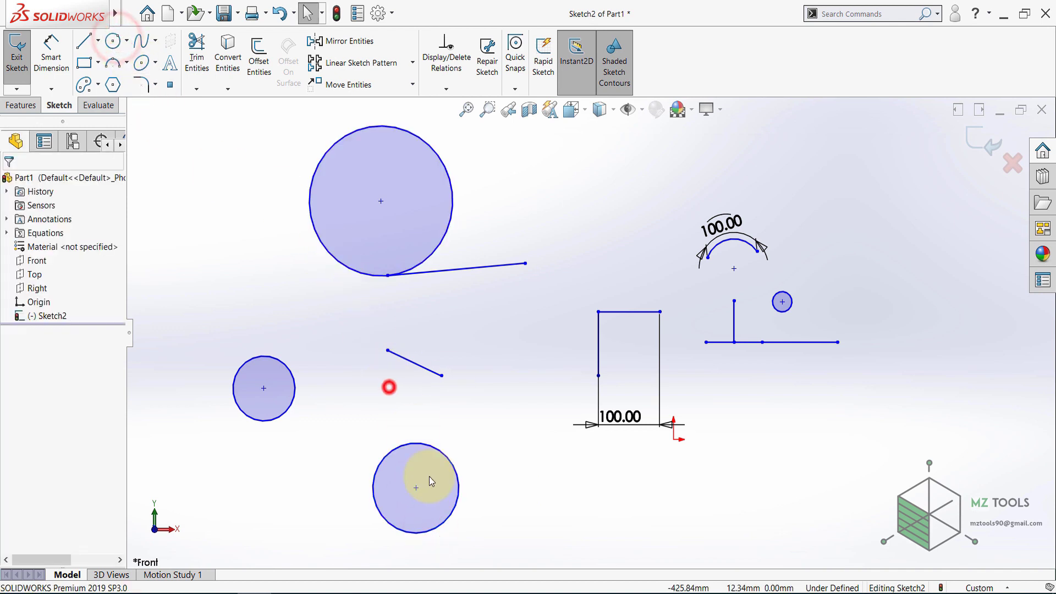
Step: Make the two lower circles concentric and move their shared centre downward and slightly right
{"action": "left_click", "coordinate": [417, 445]}
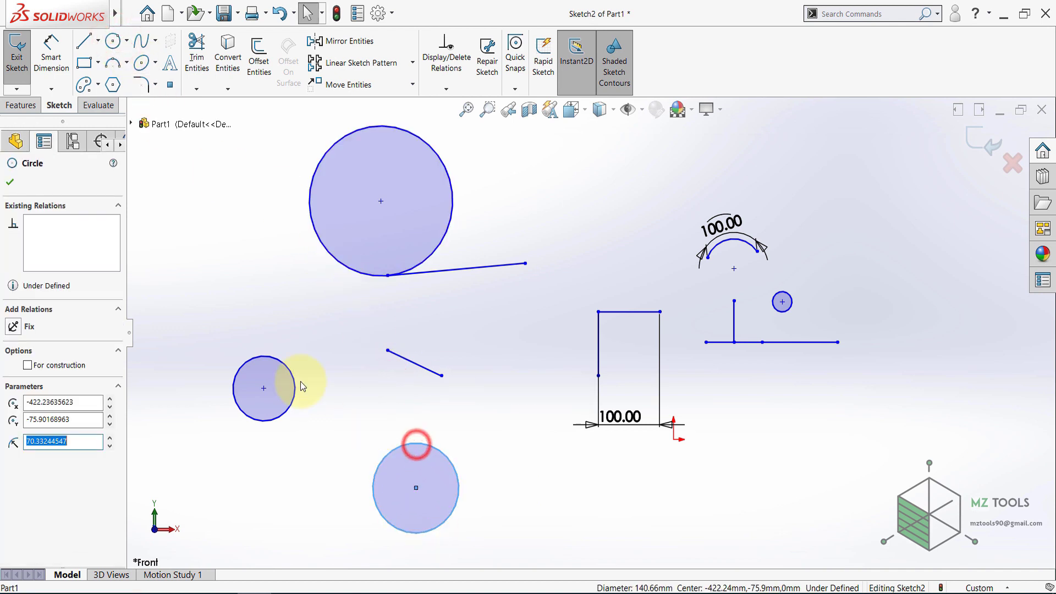
{"action": "left_click", "coordinate": [284, 368], "text": "ctrl"}
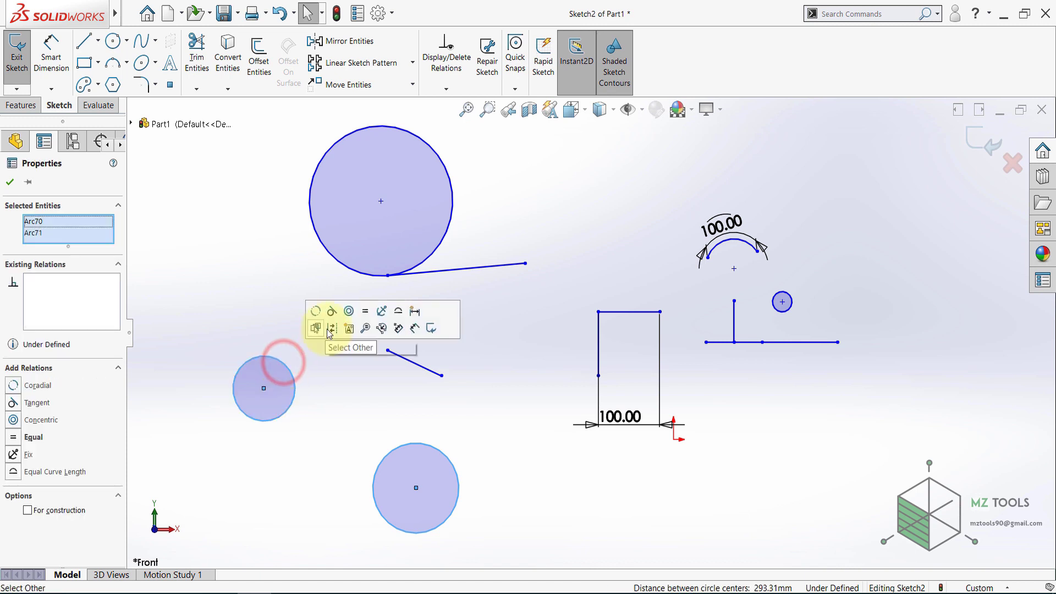
{"action": "left_click", "coordinate": [349, 311]}
{"action": "left_click", "coordinate": [236, 304]}
{"action": "left_click_drag", "start_coordinate": [265, 389], "coordinate": [278, 431]}
{"action": "left_click", "coordinate": [255, 349]}
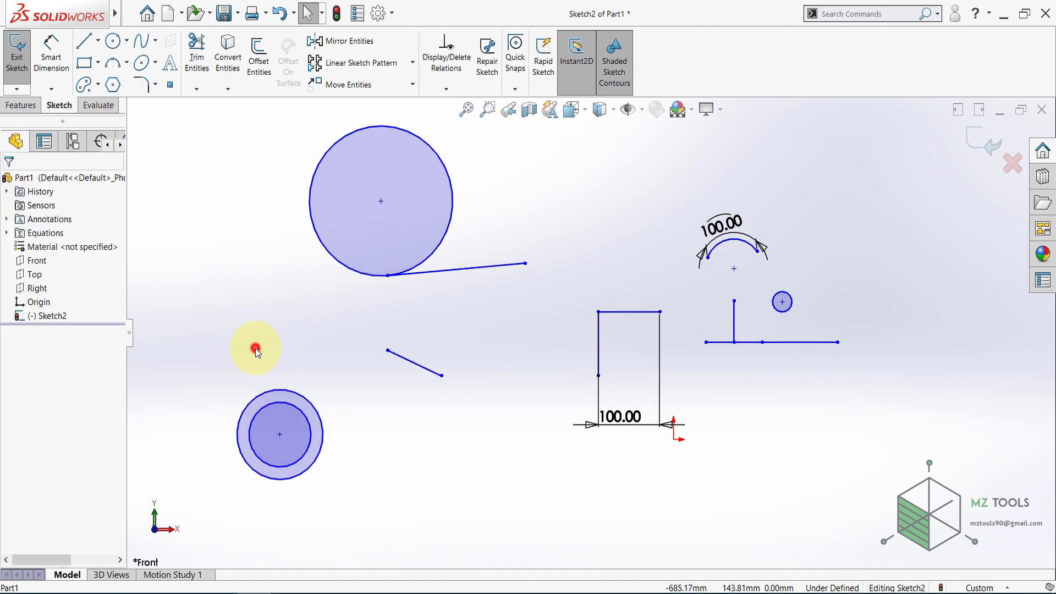
Step: Sketch two separate three-point arcs right of the concentric circles: an upper one of about 66 mm radius and a lower one bulging downward
{"action": "left_click", "coordinate": [113, 64]}
{"action": "left_click", "coordinate": [440, 467]}
{"action": "left_click", "coordinate": [491, 424]}
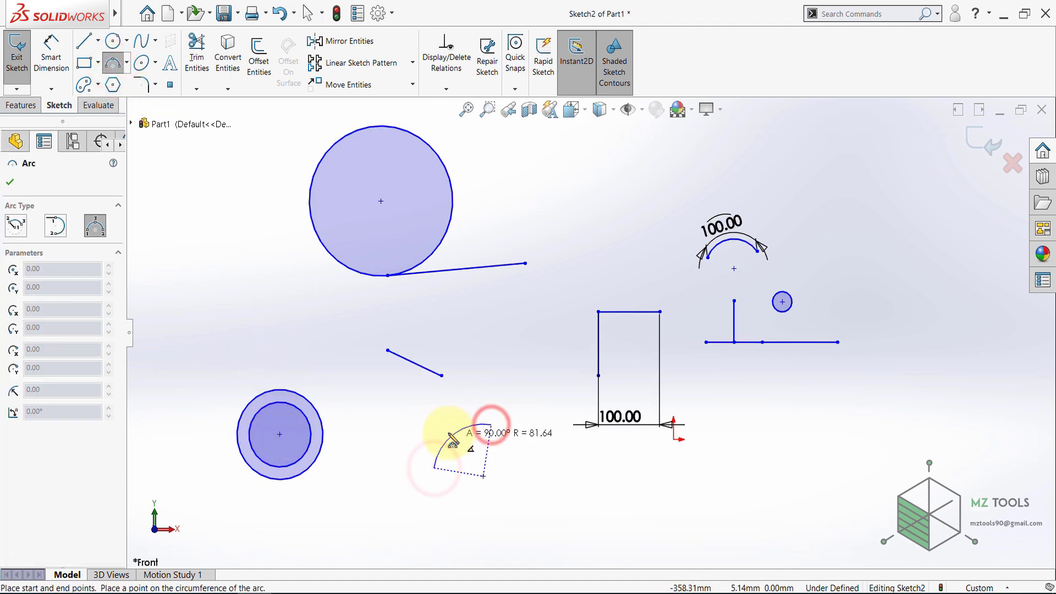
{"action": "left_click", "coordinate": [450, 430]}
{"action": "left_click", "coordinate": [443, 526]}
{"action": "left_click", "coordinate": [538, 528]}
{"action": "left_click", "coordinate": [487, 561]}
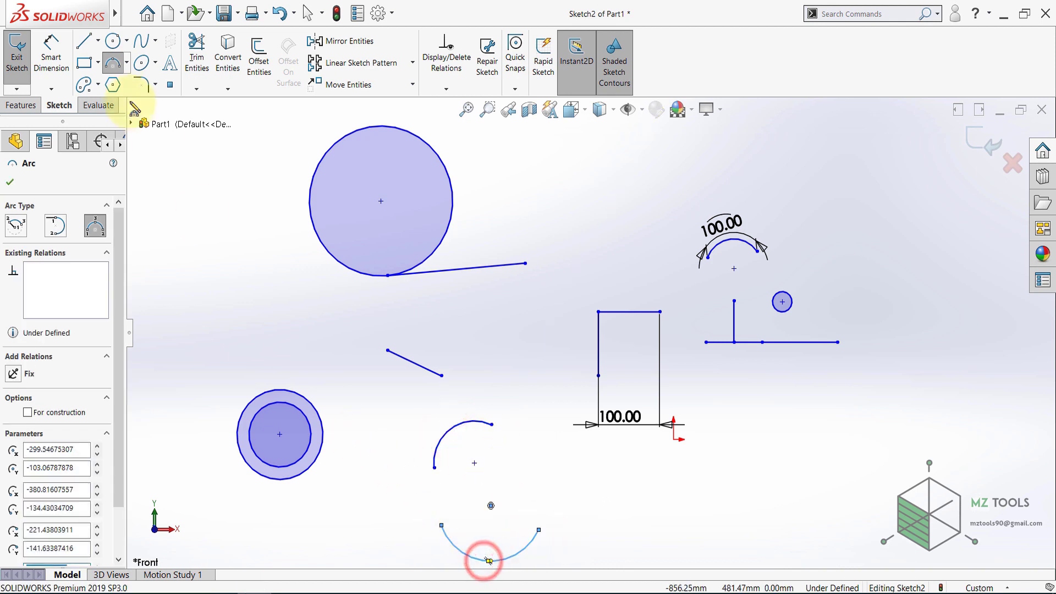
{"action": "left_click", "coordinate": [119, 68]}
{"action": "left_click", "coordinate": [390, 430]}
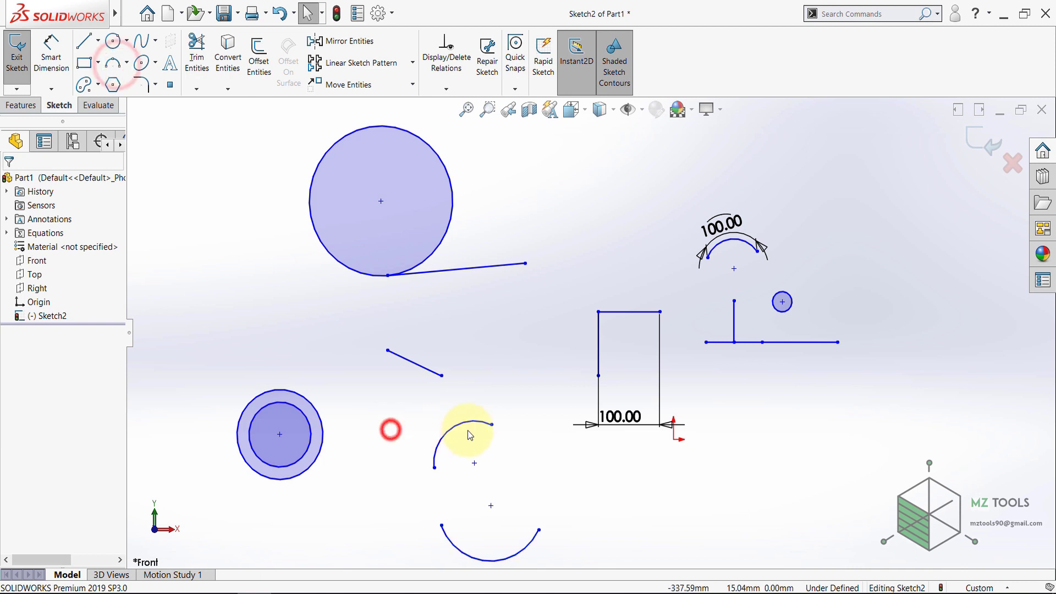
Step: Make the two lower three-point arcs coradial
{"action": "left_click", "coordinate": [467, 425]}
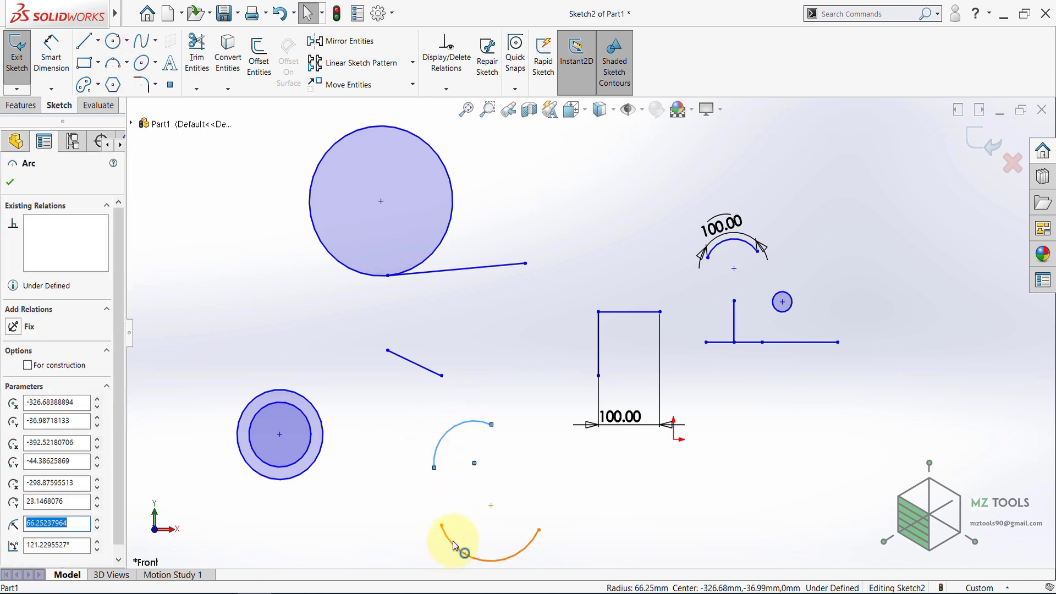
{"action": "left_click", "coordinate": [454, 544], "text": "ctrl"}
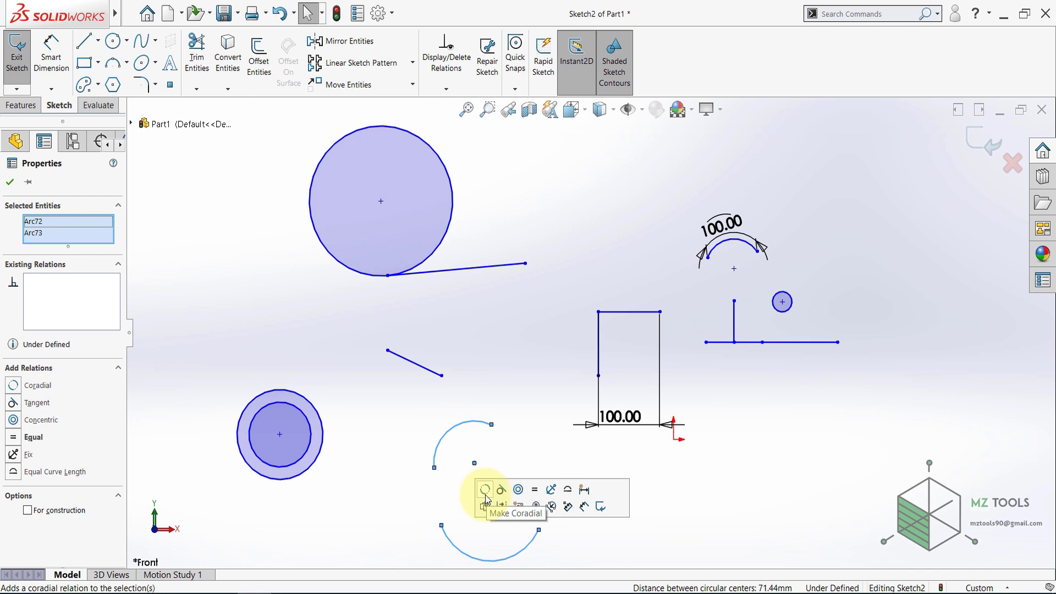
{"action": "left_click", "coordinate": [485, 491]}
{"action": "left_click", "coordinate": [396, 488]}
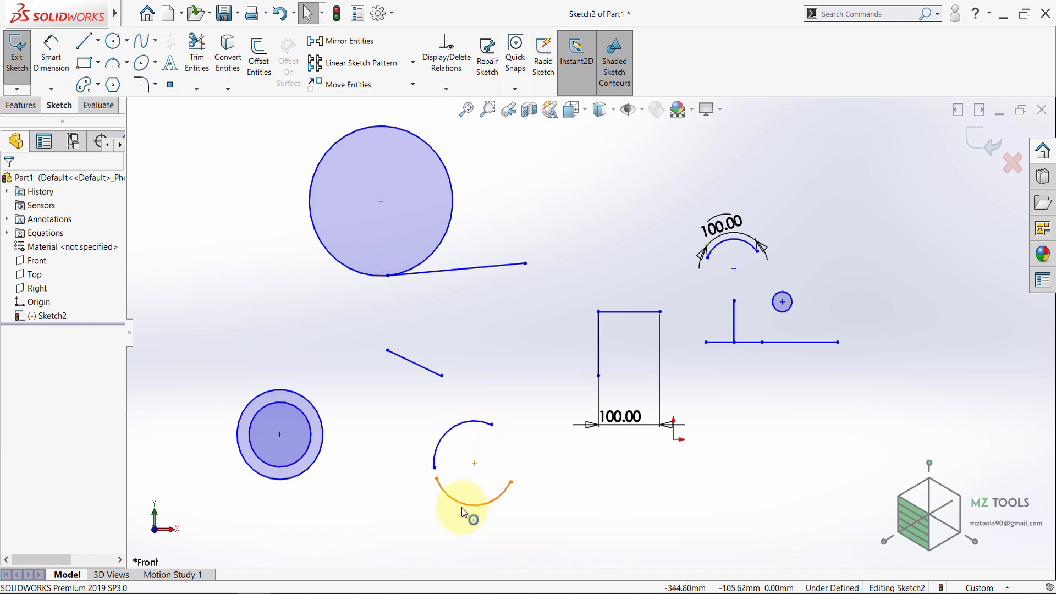
Step: Dimension the radius of both coradial arcs, adding the lower arc's radius as a driven dimension
{"action": "left_click", "coordinate": [51, 53]}
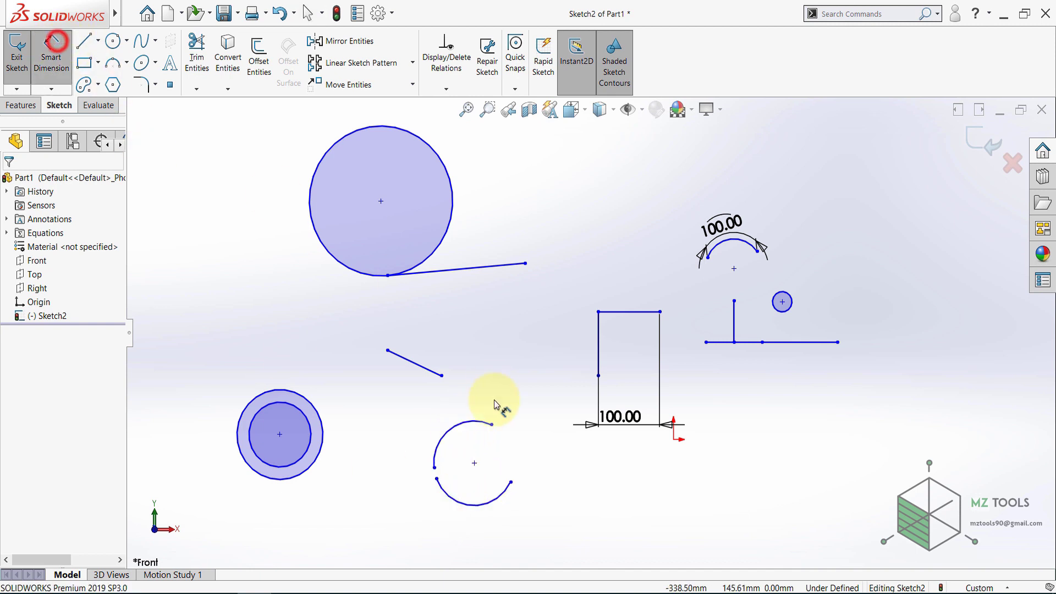
{"action": "left_click", "coordinate": [455, 430]}
{"action": "left_click", "coordinate": [389, 422]}
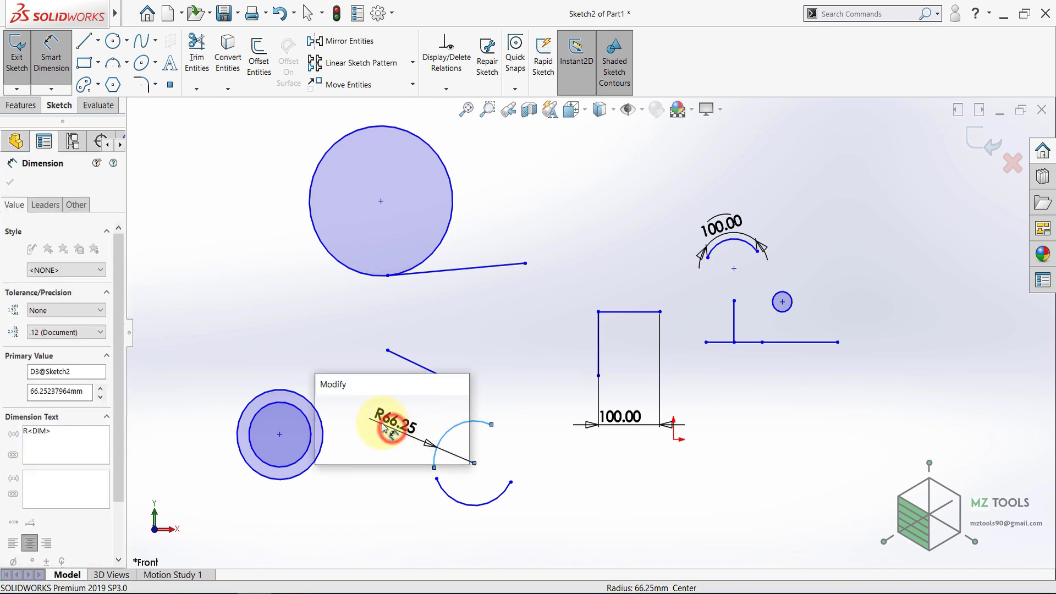
{"action": "left_click", "coordinate": [326, 408]}
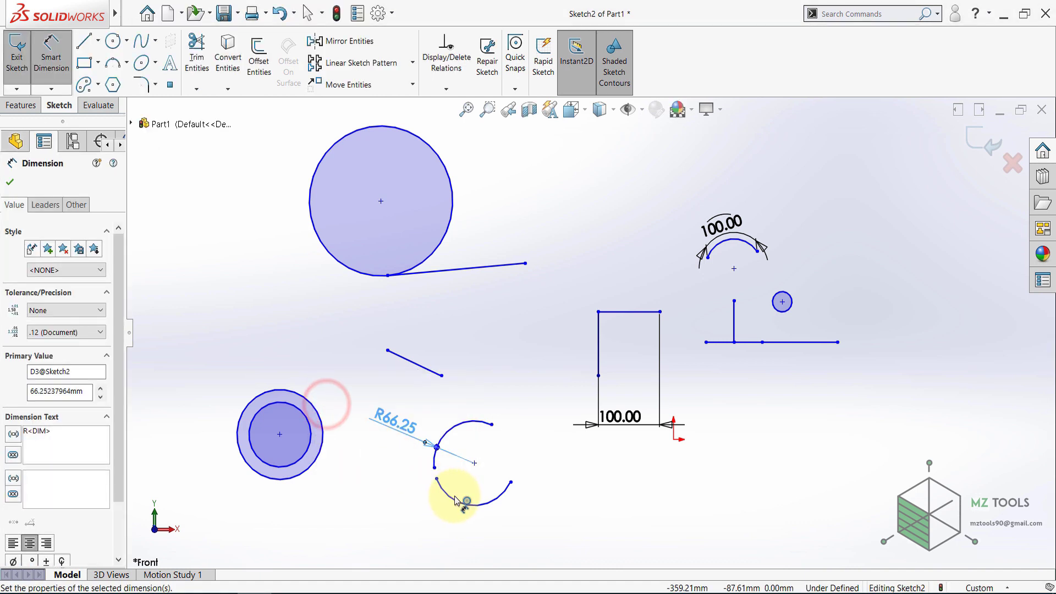
{"action": "left_click", "coordinate": [454, 496]}
{"action": "left_click", "coordinate": [536, 538]}
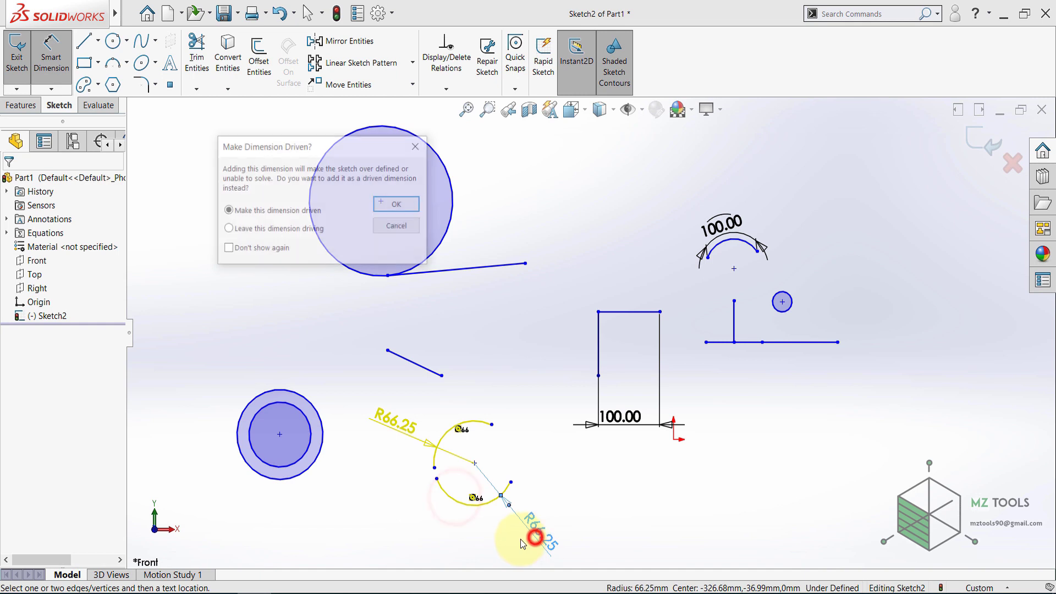
{"action": "left_click", "coordinate": [399, 205]}
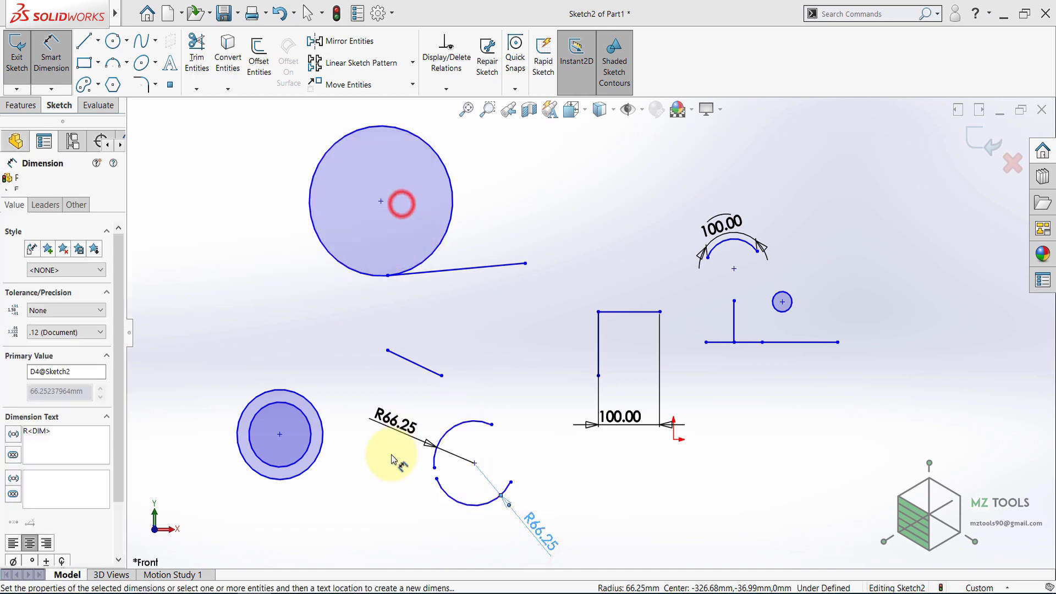
{"action": "left_click", "coordinate": [388, 489]}
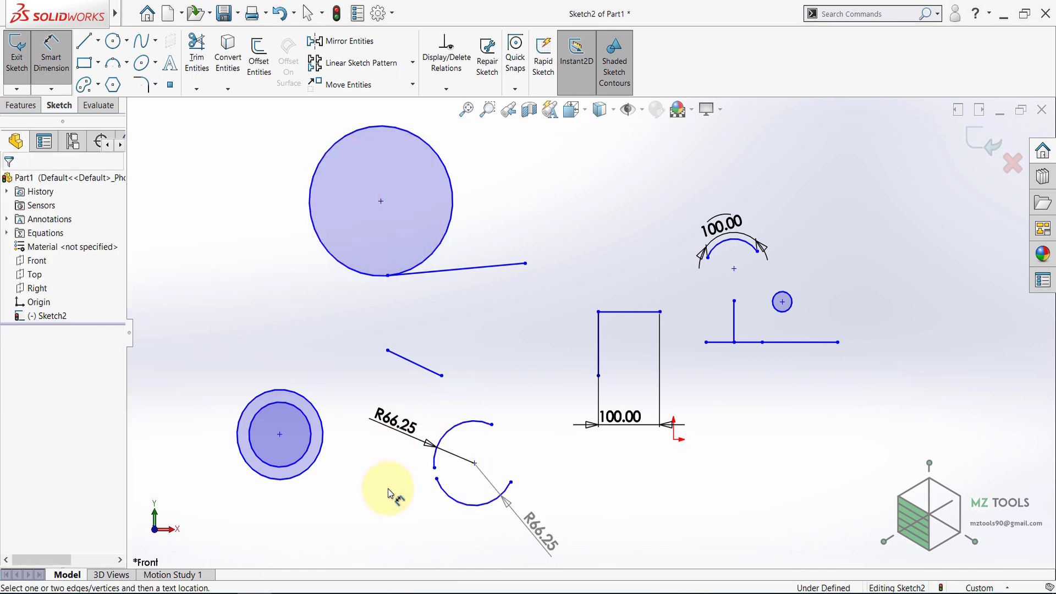
{"action": "key", "text": "Escape"}
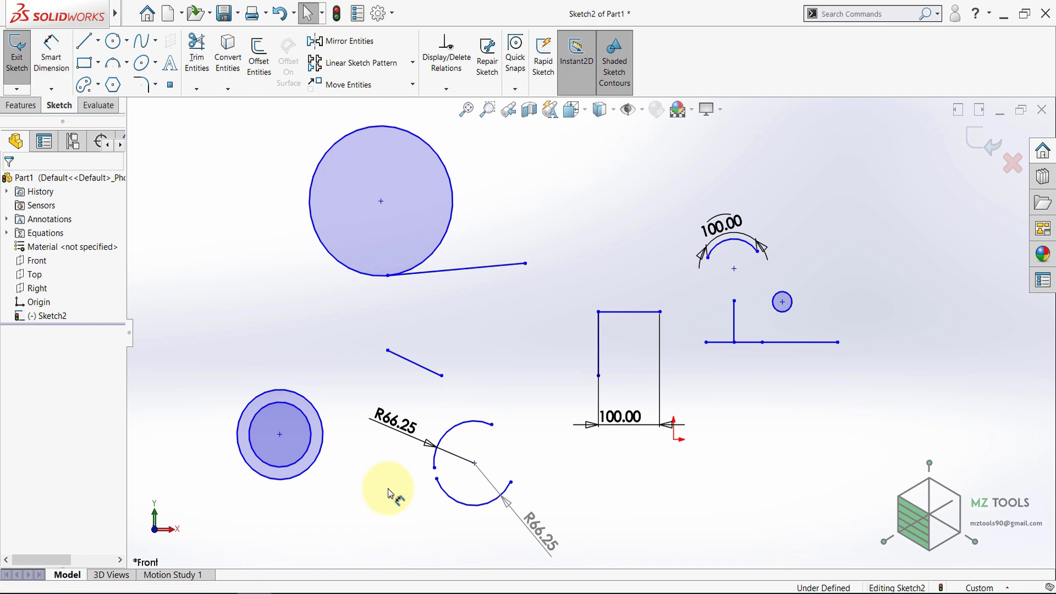
Step: Delete all geometry and dimensions from the sketch
{"action": "scroll", "coordinate": [423, 435], "scroll_direction": "up", "scroll_amount": 3}
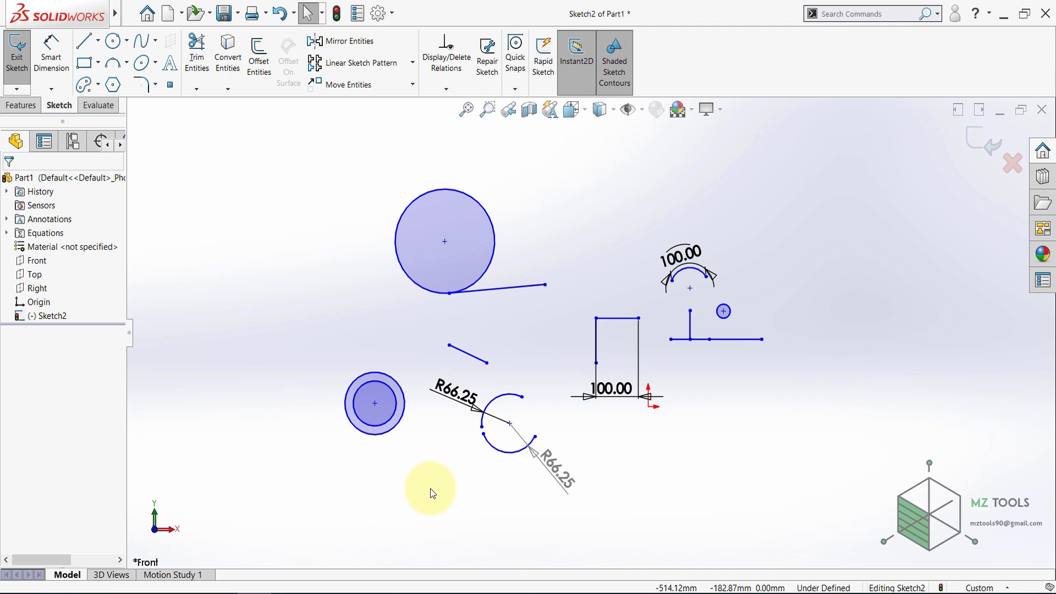
{"action": "key", "text": "ctrl+a"}
{"action": "key", "text": "Delete"}
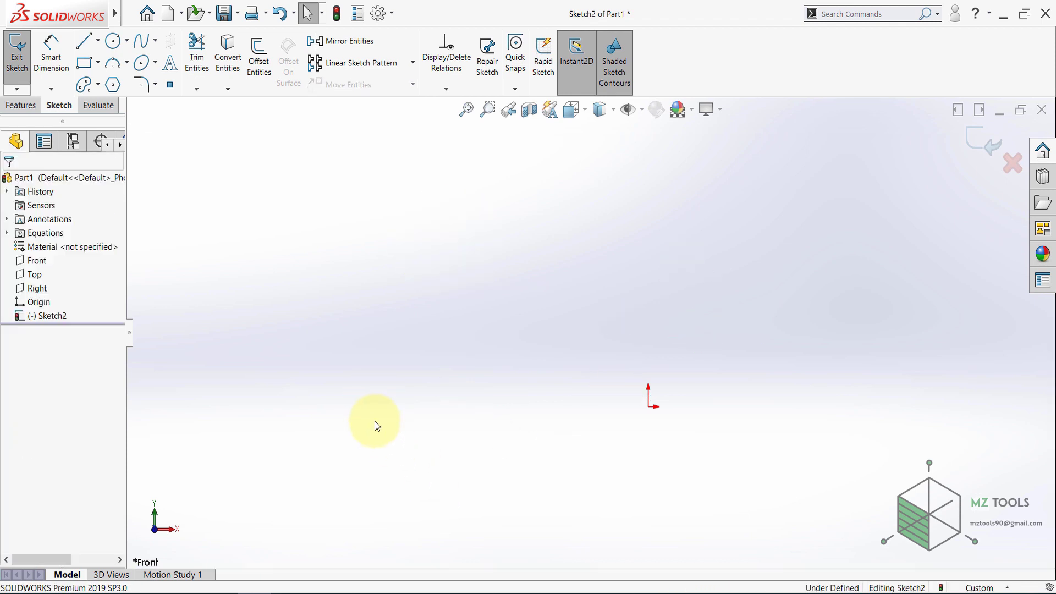
Step: Sketch three separate lines left of the origin: an upper sloped one about 271 mm long, a steep one about 298 mm below it, and a gently sloped lower one
{"action": "left_click", "coordinate": [83, 40]}
{"action": "left_click", "coordinate": [198, 223]}
{"action": "left_click", "coordinate": [302, 169]}
{"action": "key", "text": "Escape"}
{"action": "left_click", "coordinate": [83, 40]}
{"action": "left_click", "coordinate": [177, 264]}
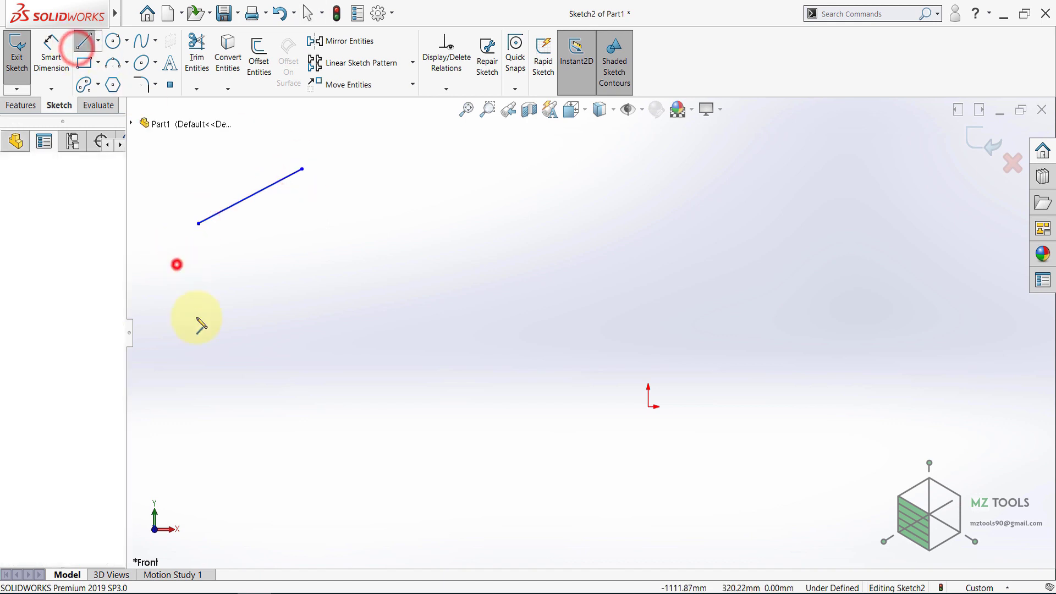
{"action": "left_click", "coordinate": [219, 390]}
{"action": "key", "text": "Escape"}
{"action": "left_click", "coordinate": [88, 51]}
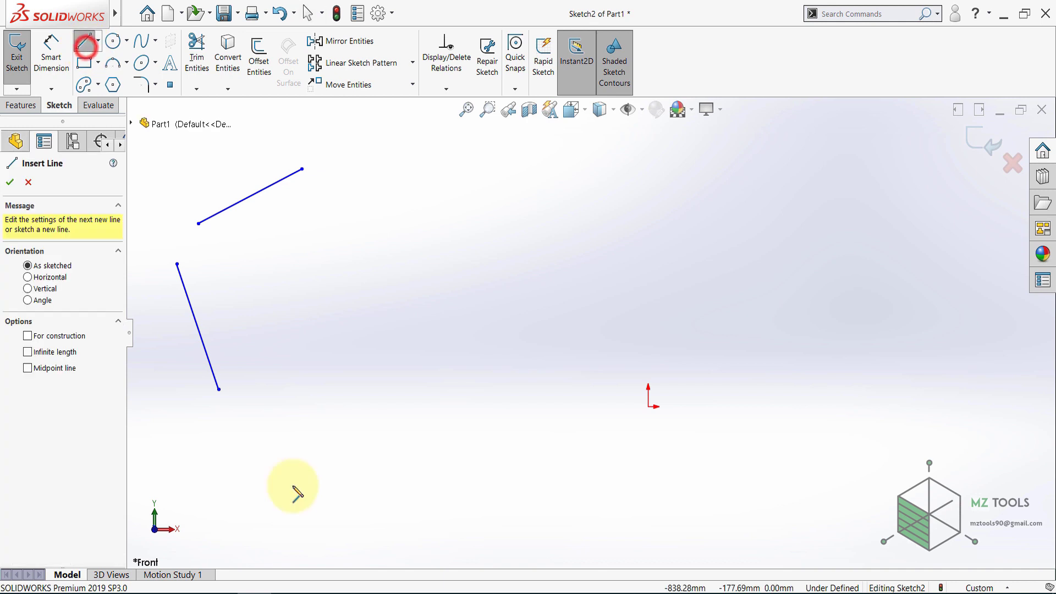
{"action": "left_click", "coordinate": [251, 434]}
{"action": "left_click", "coordinate": [381, 467]}
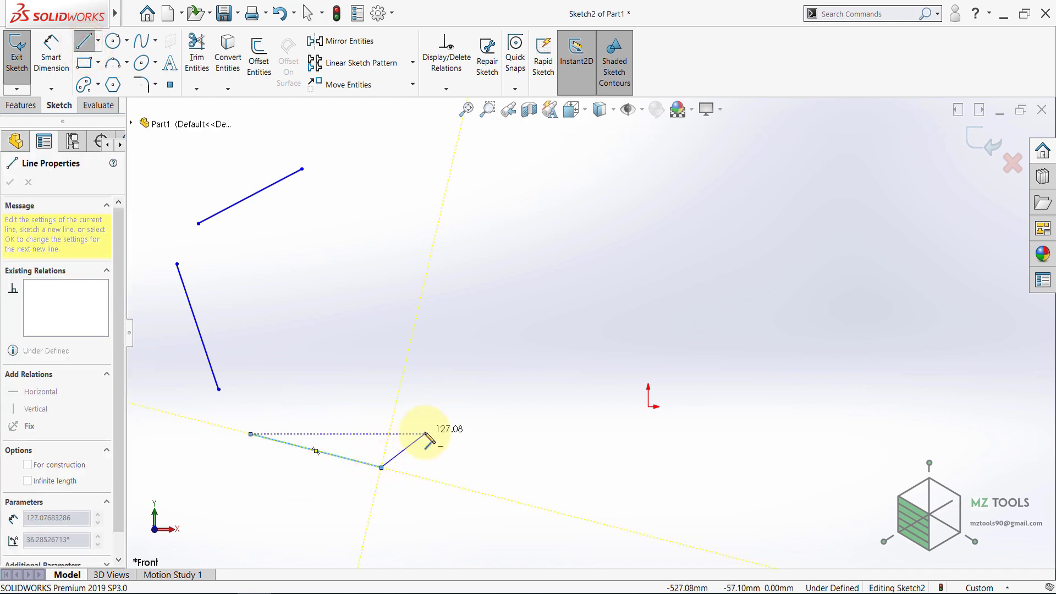
{"action": "key", "text": "Escape"}
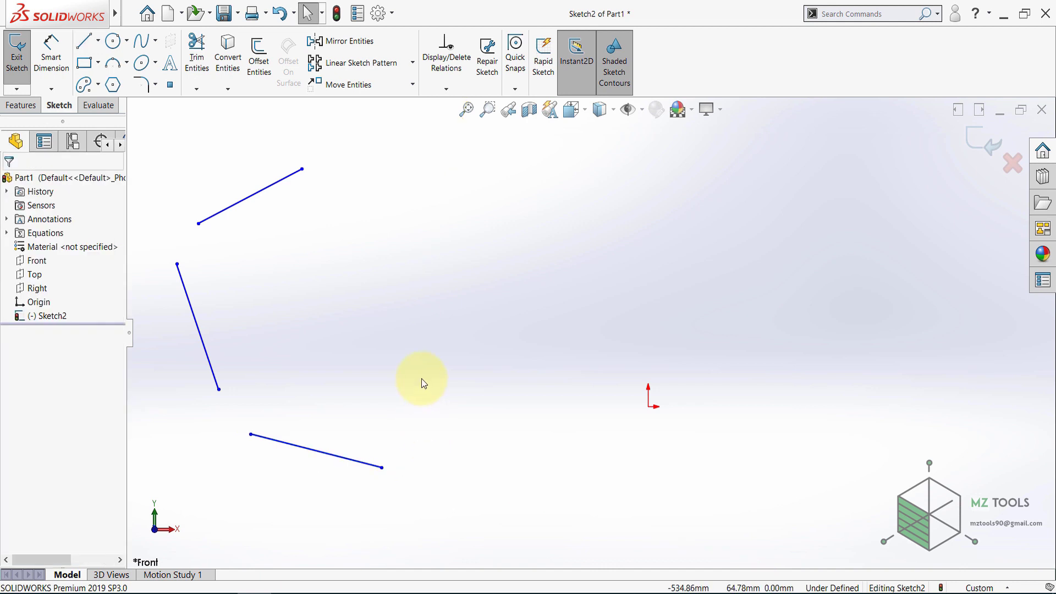
Step: Sketch a three-point arc between the lines and the origin, bulging right with its endpoints vertically aligned
{"action": "left_click", "coordinate": [116, 64]}
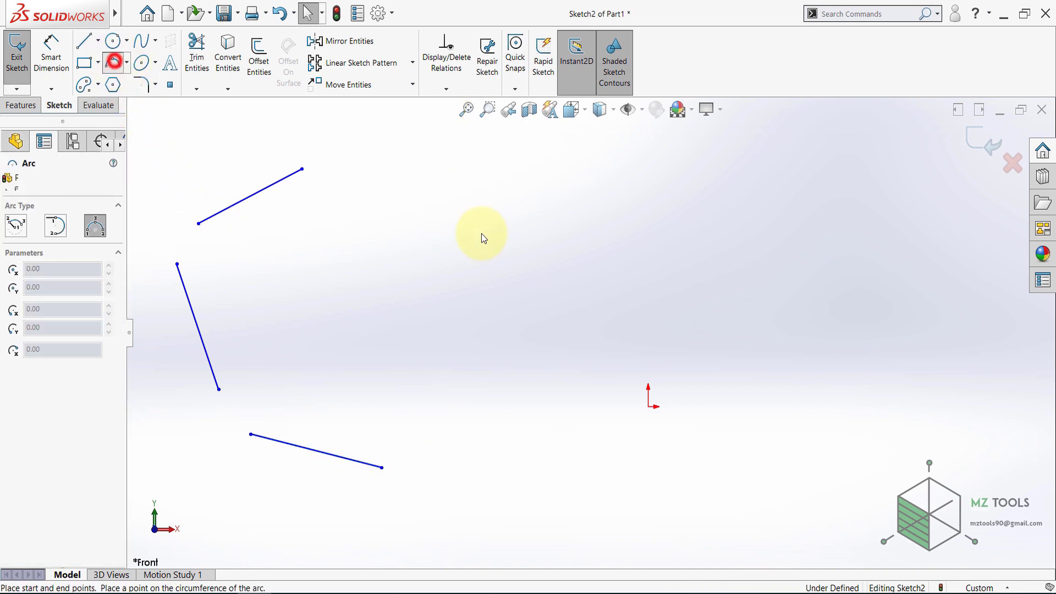
{"action": "left_click", "coordinate": [560, 192]}
{"action": "left_click", "coordinate": [558, 392]}
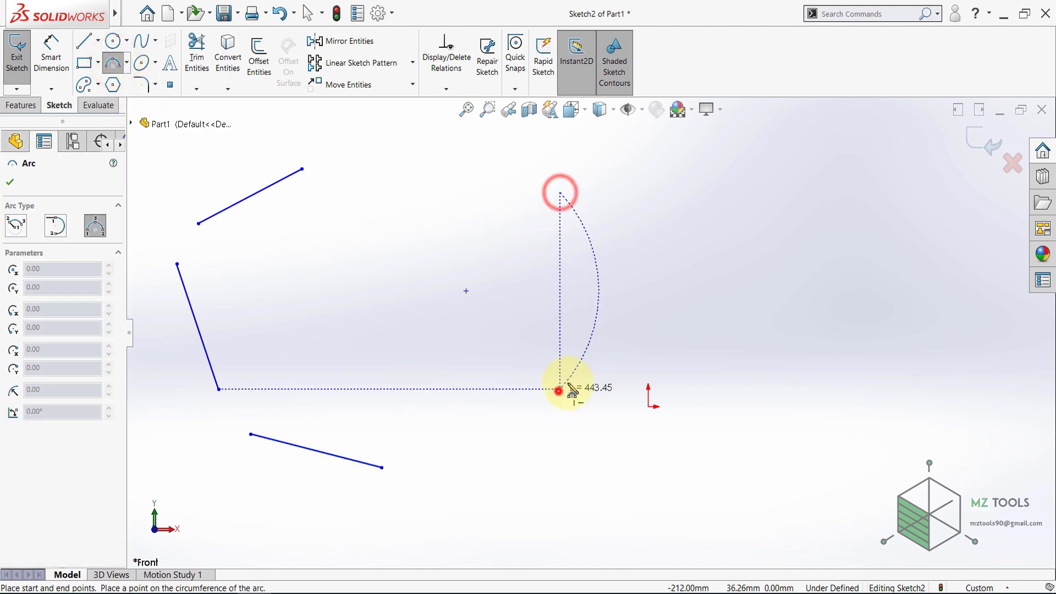
{"action": "left_click", "coordinate": [601, 283]}
{"action": "key", "text": "Escape"}
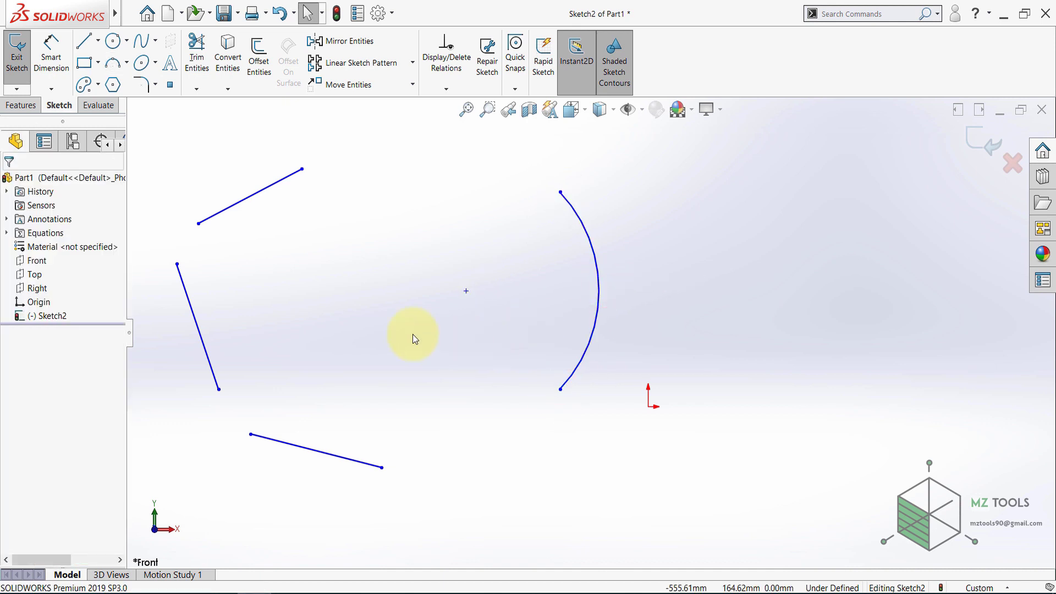
Step: Make the upper sloped line horizontal and the steep left line vertical
{"action": "left_click", "coordinate": [279, 181]}
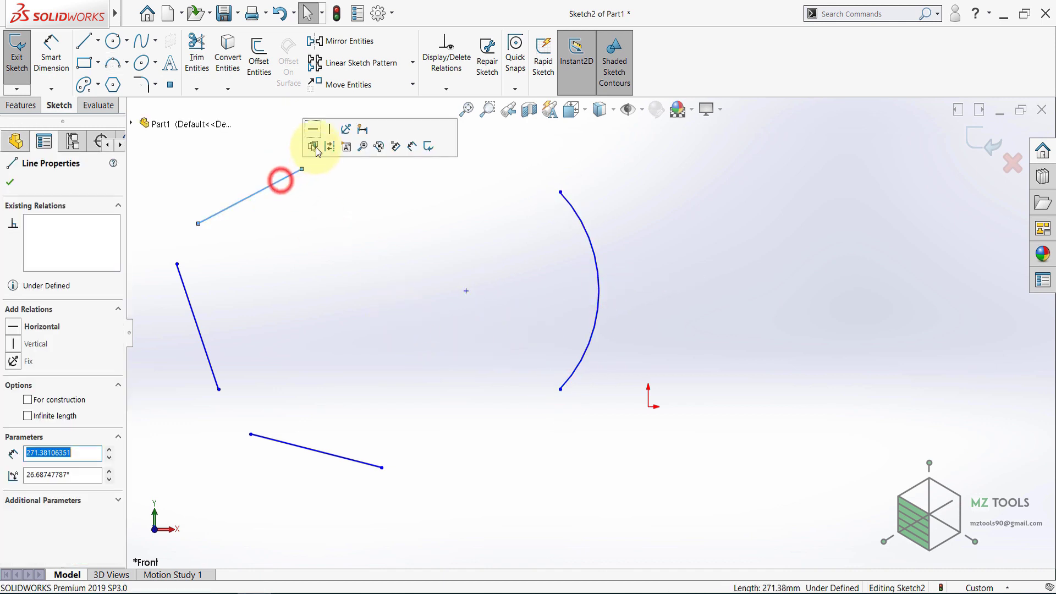
{"action": "left_click", "coordinate": [314, 132]}
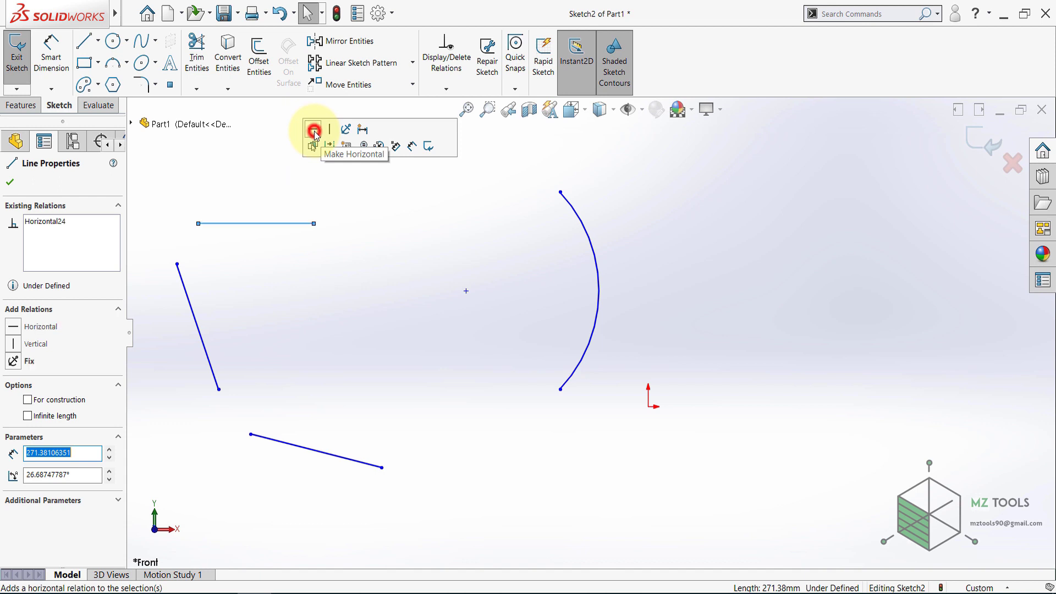
{"action": "left_click", "coordinate": [275, 280]}
{"action": "left_click", "coordinate": [185, 289]}
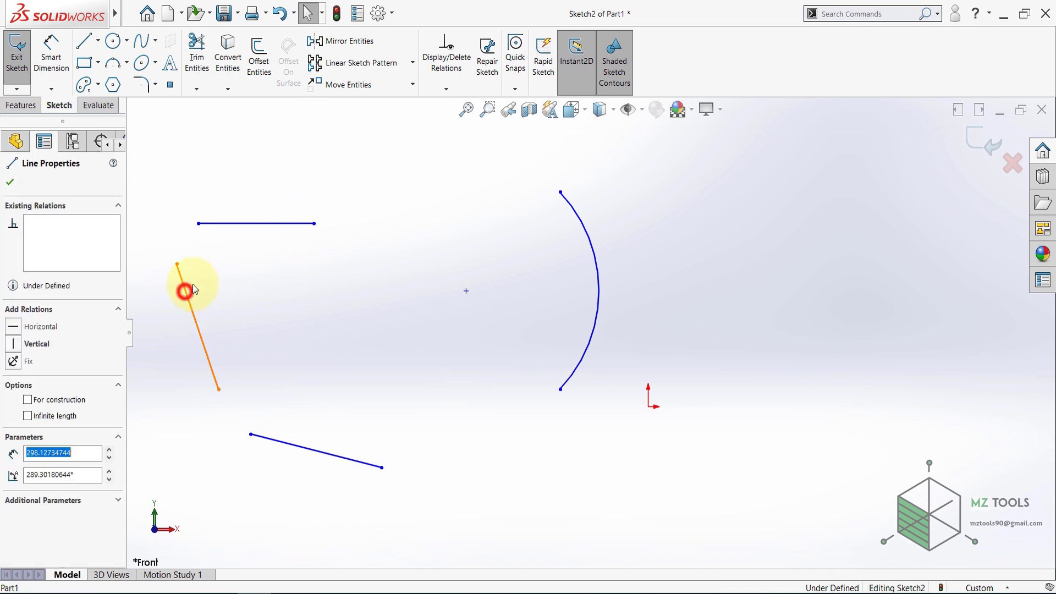
{"action": "left_click", "coordinate": [235, 240]}
{"action": "left_click", "coordinate": [238, 319]}
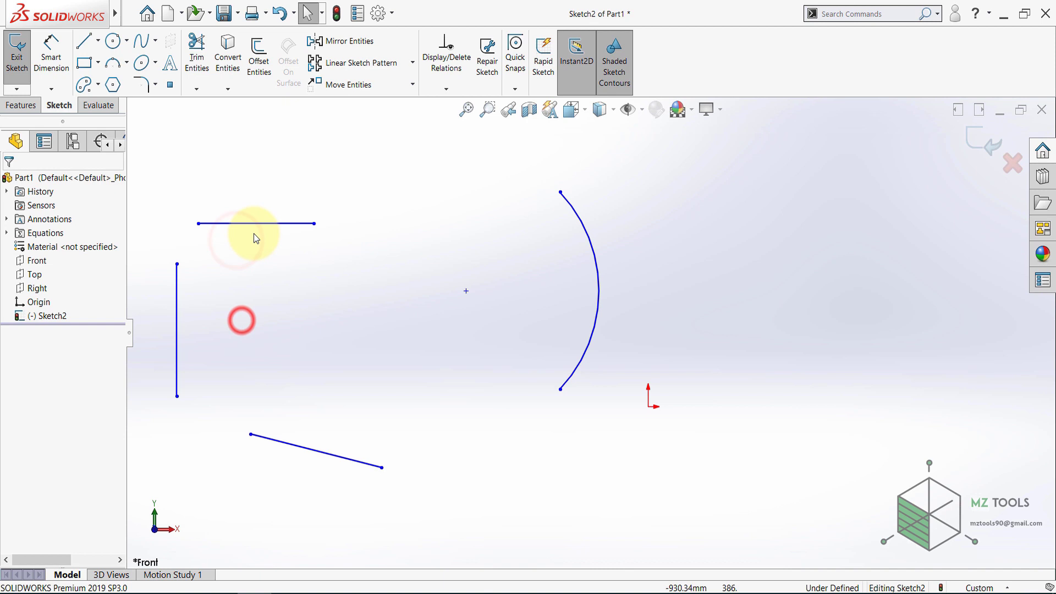
Step: Make the lower sloped line perpendicular to the vertical line
{"action": "left_click", "coordinate": [177, 328]}
{"action": "left_click", "coordinate": [277, 438], "text": "ctrl"}
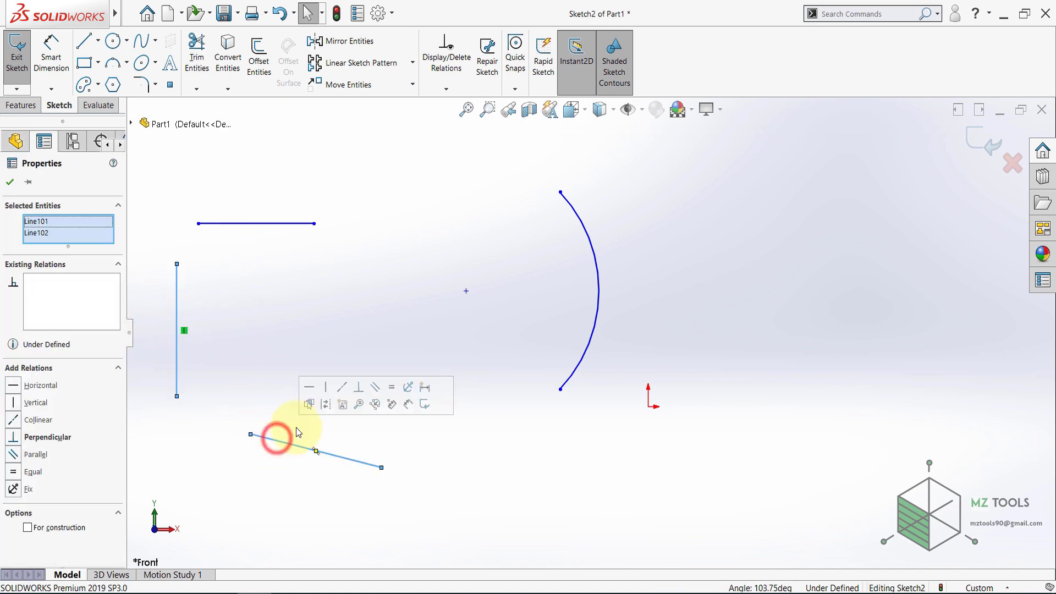
{"action": "left_click", "coordinate": [359, 387]}
{"action": "left_click", "coordinate": [284, 308]}
Step: Merge the left endpoints of the lower and upper lines with the vertical line's bottom and top endpoints
{"action": "left_click", "coordinate": [252, 415]}
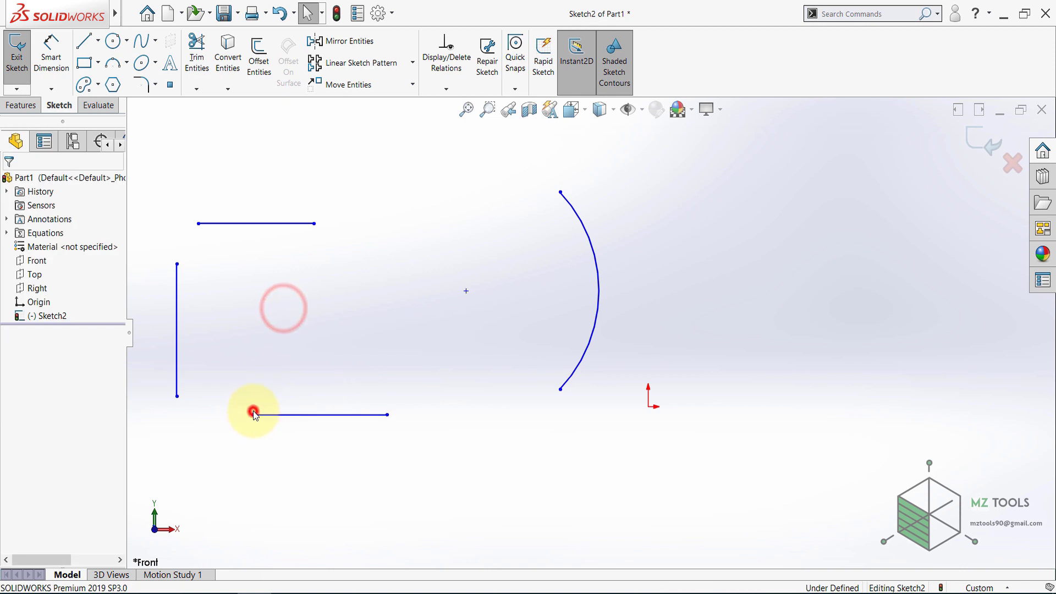
{"action": "left_click", "coordinate": [176, 396], "text": "ctrl"}
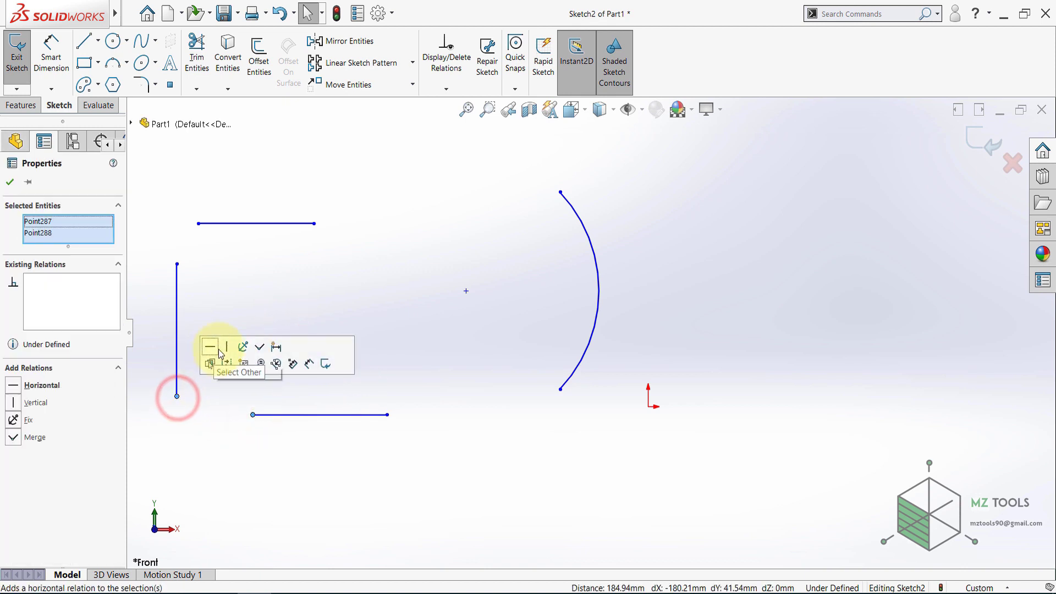
{"action": "left_click", "coordinate": [258, 349]}
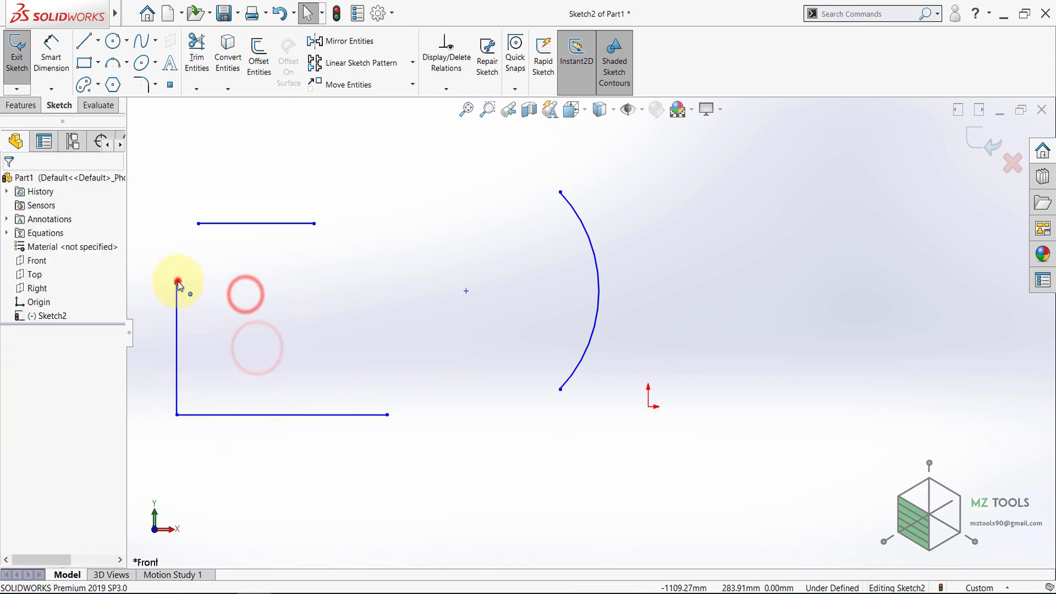
{"action": "left_click", "coordinate": [177, 282]}
{"action": "left_click", "coordinate": [198, 224], "text": "ctrl"}
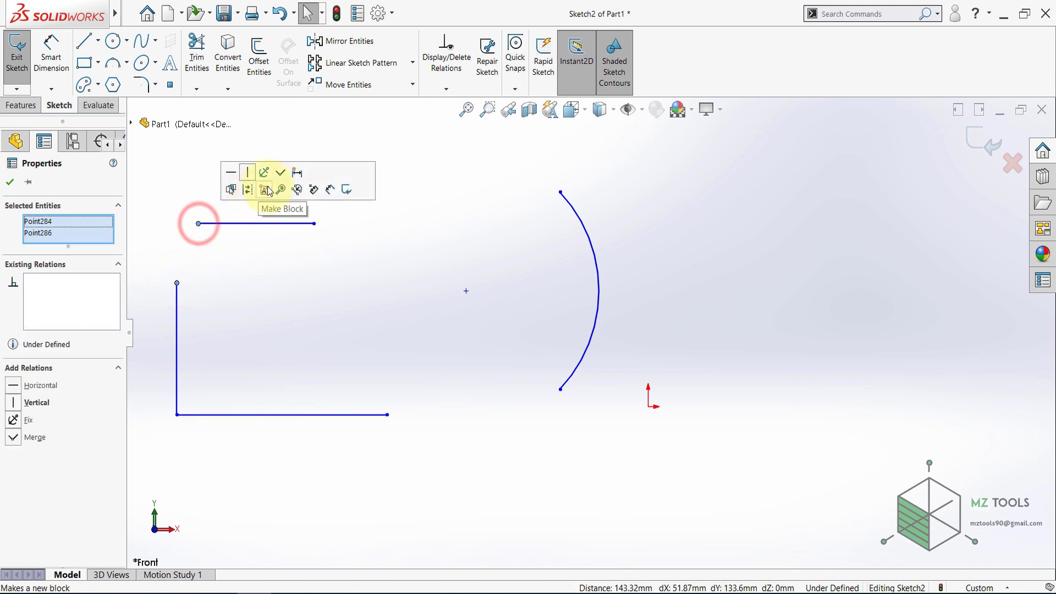
{"action": "left_click", "coordinate": [280, 173]}
{"action": "left_click", "coordinate": [370, 306]}
Step: Make the upper and lower horizontal lines equal, and the vertical line equal to the upper one
{"action": "left_click", "coordinate": [268, 282]}
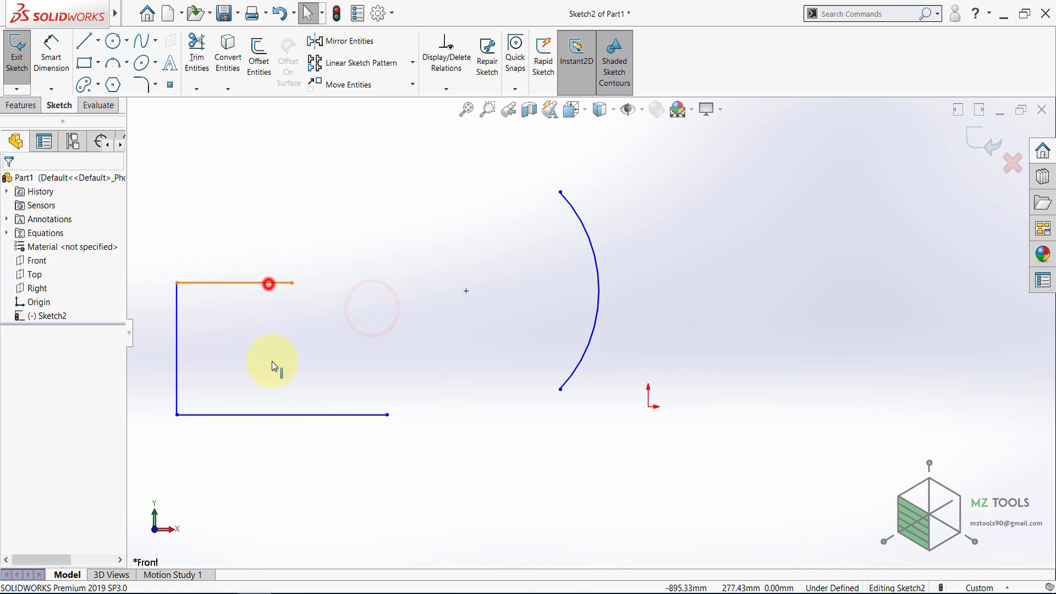
{"action": "left_click", "coordinate": [262, 416], "text": "ctrl"}
{"action": "left_click", "coordinate": [381, 365]}
{"action": "left_click", "coordinate": [382, 255]}
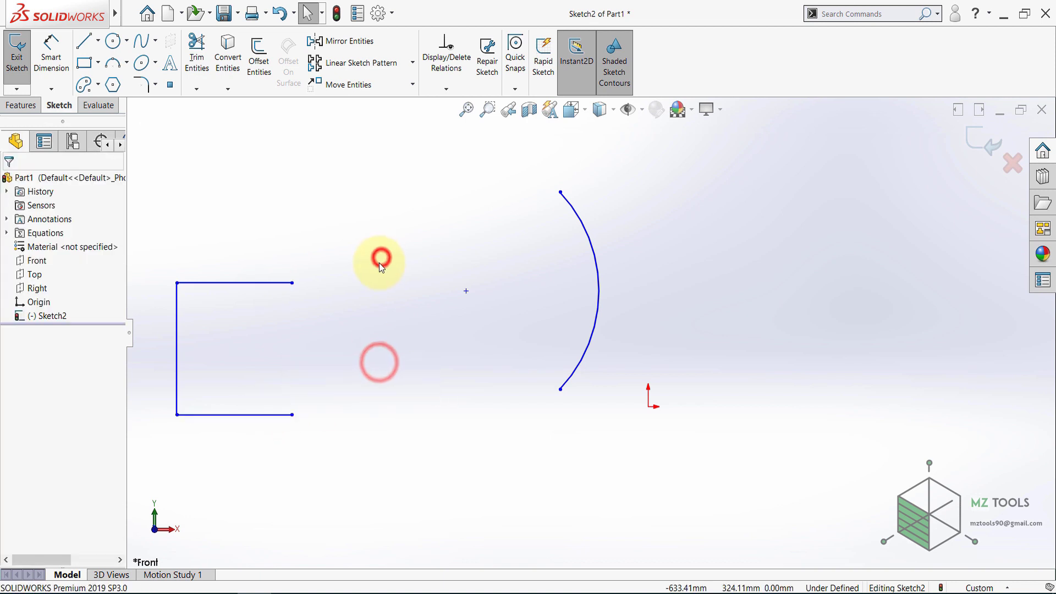
{"action": "left_click", "coordinate": [176, 306]}
{"action": "left_click", "coordinate": [189, 282], "text": "ctrl"}
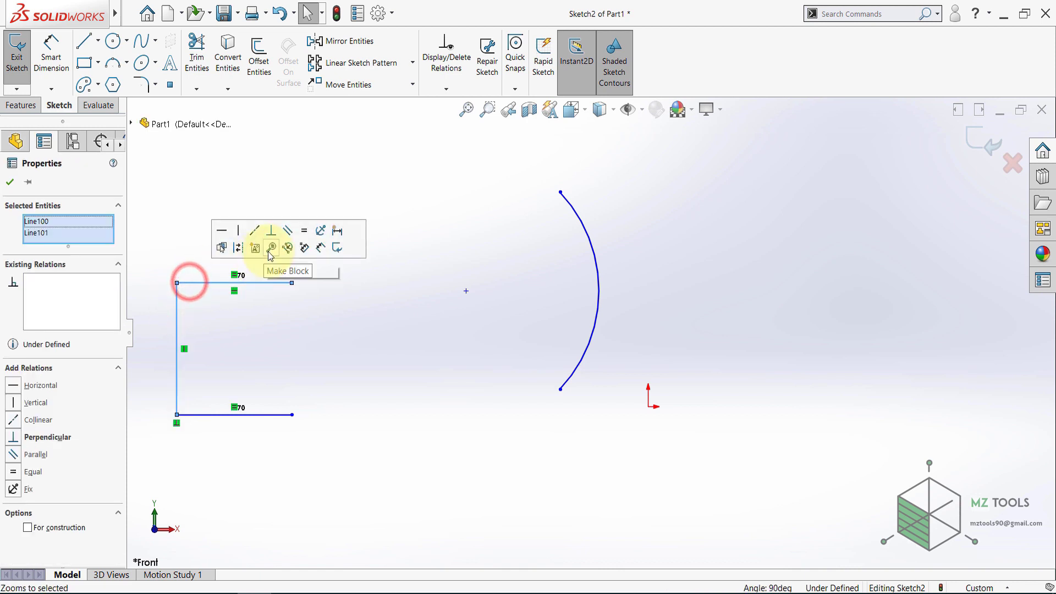
{"action": "left_click", "coordinate": [304, 232]}
{"action": "left_click", "coordinate": [362, 366]}
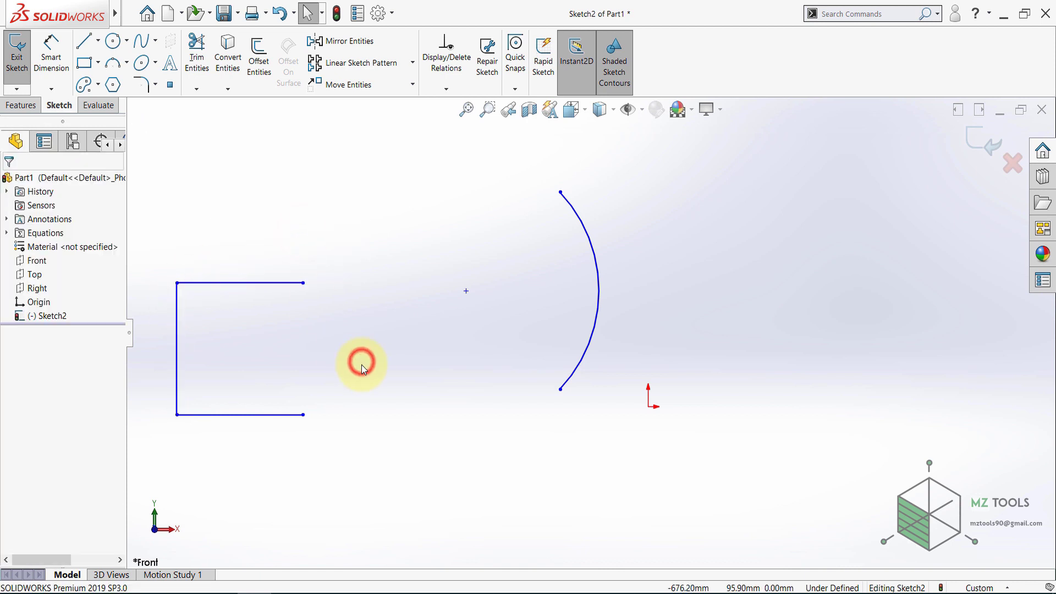
Step: Merge the arc's upper endpoint with the right endpoint of the upper horizontal line
{"action": "left_click", "coordinate": [558, 196]}
{"action": "left_click", "coordinate": [303, 283], "text": "ctrl"}
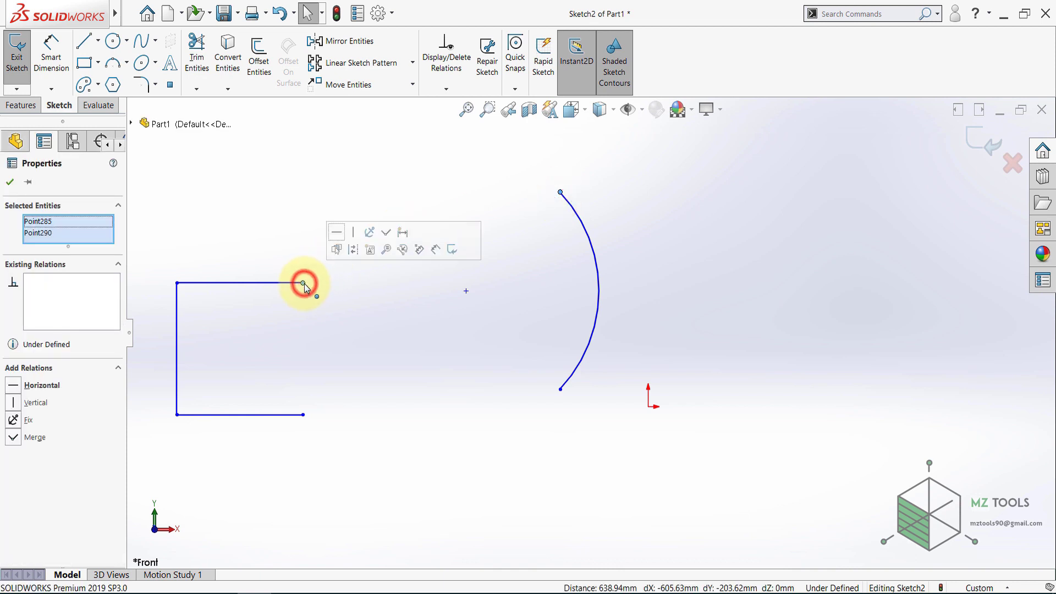
{"action": "left_click", "coordinate": [386, 232]}
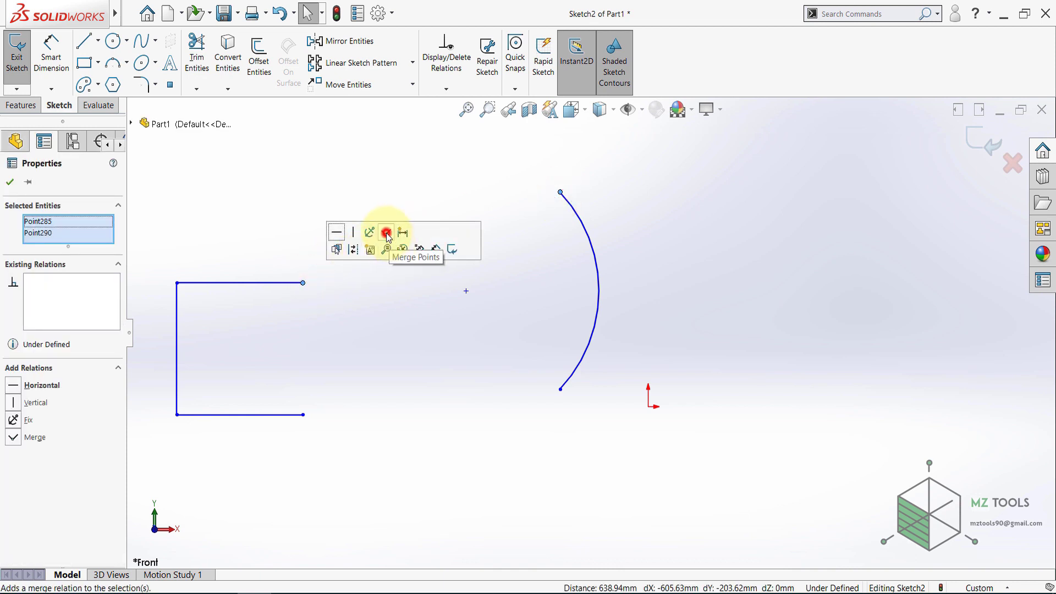
{"action": "left_click", "coordinate": [399, 164]}
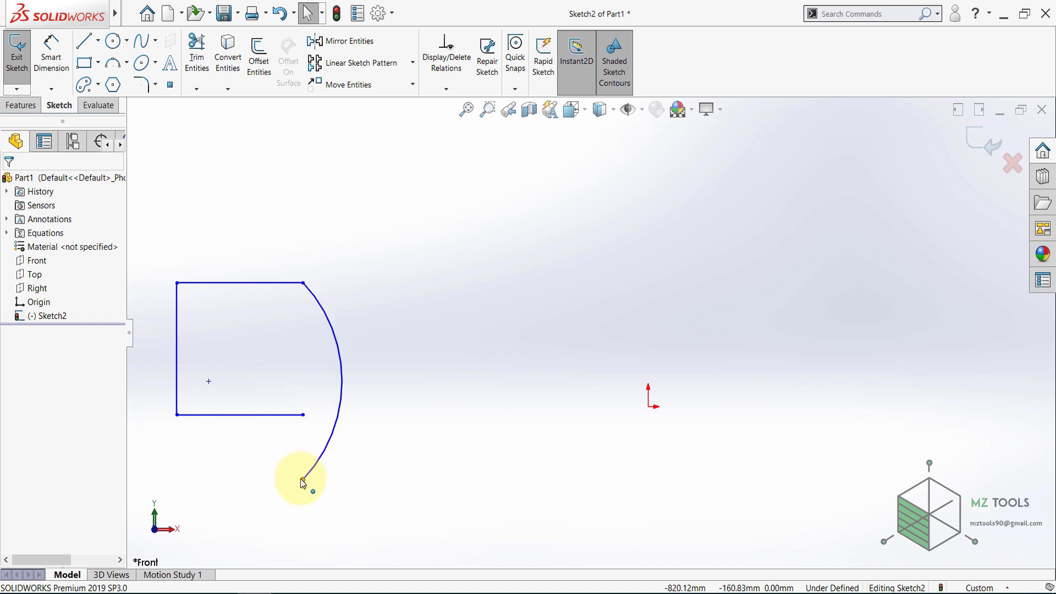
Step: Merge the arc's lower endpoint with the right endpoint of the lower horizontal line
{"action": "left_click", "coordinate": [302, 479]}
{"action": "left_click", "coordinate": [304, 415], "text": "ctrl"}
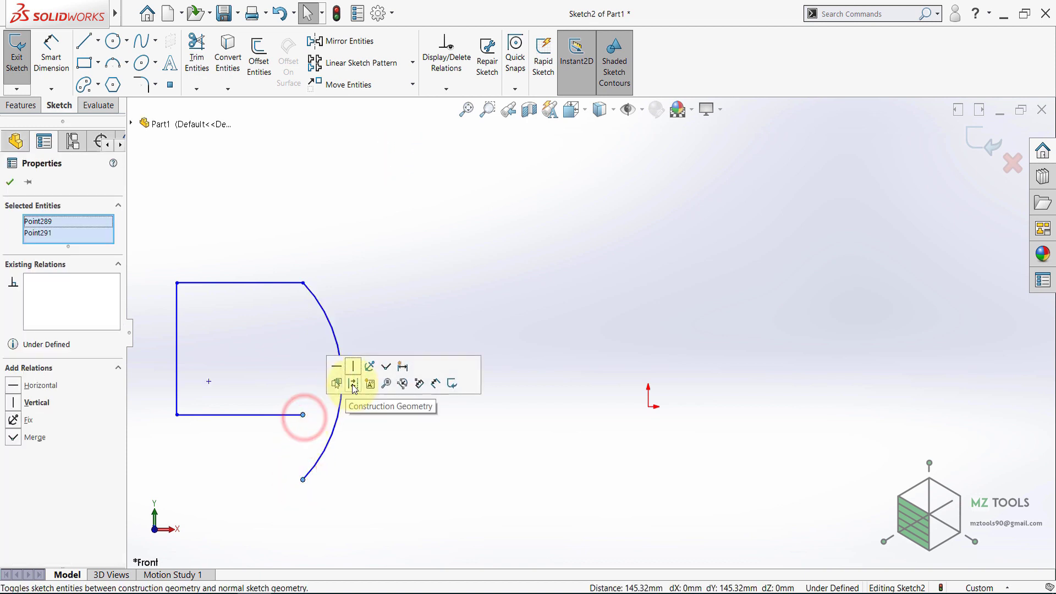
{"action": "left_click", "coordinate": [386, 367]}
{"action": "left_click", "coordinate": [421, 234]}
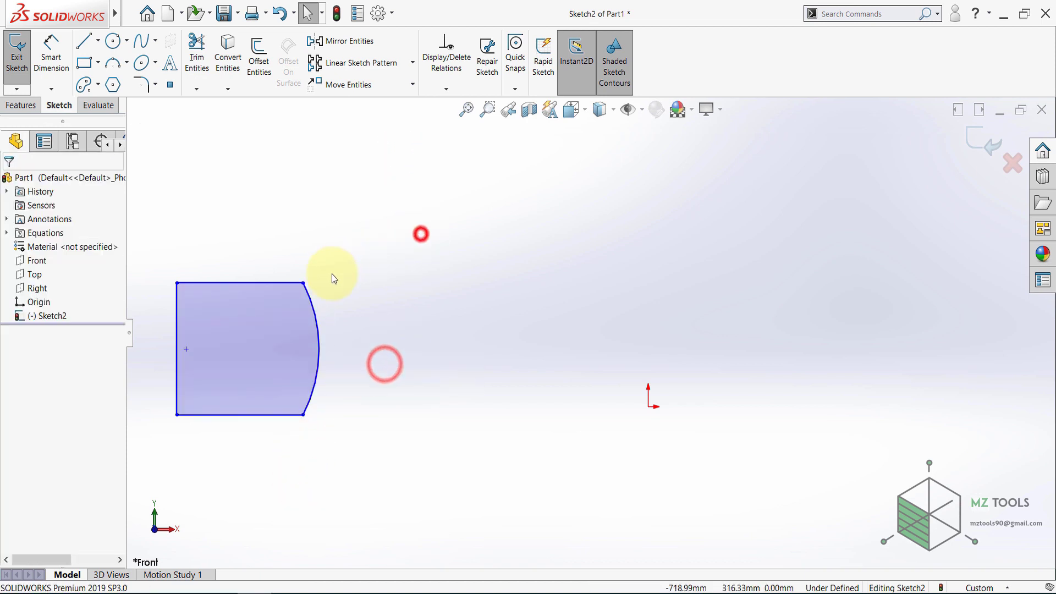
Step: Make the arc tangent to the upper horizontal line
{"action": "left_click", "coordinate": [308, 295]}
{"action": "left_click", "coordinate": [276, 285], "text": "ctrl"}
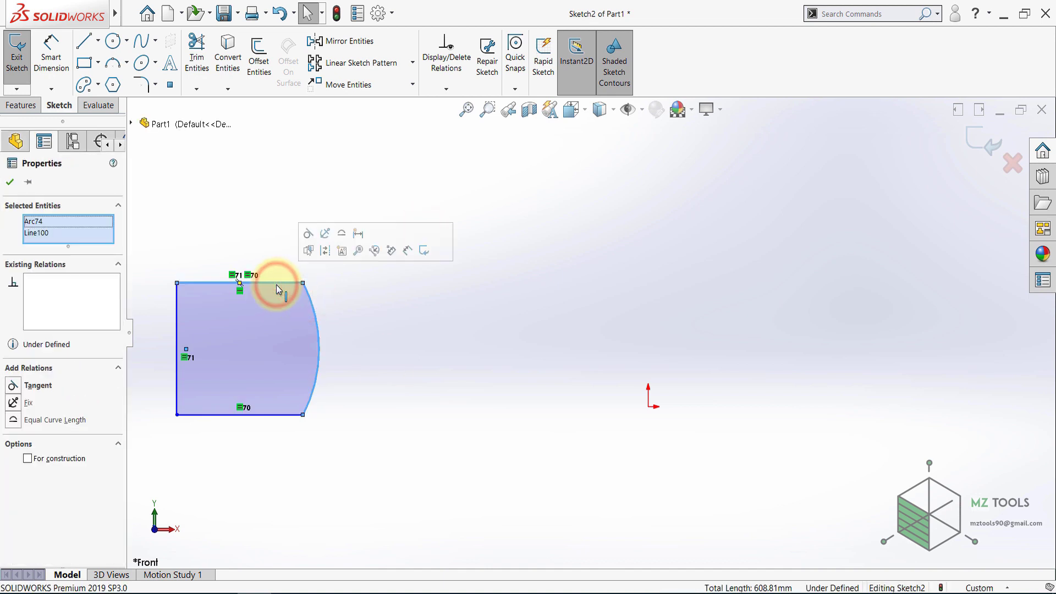
{"action": "left_click", "coordinate": [308, 233]}
{"action": "left_click", "coordinate": [250, 211]}
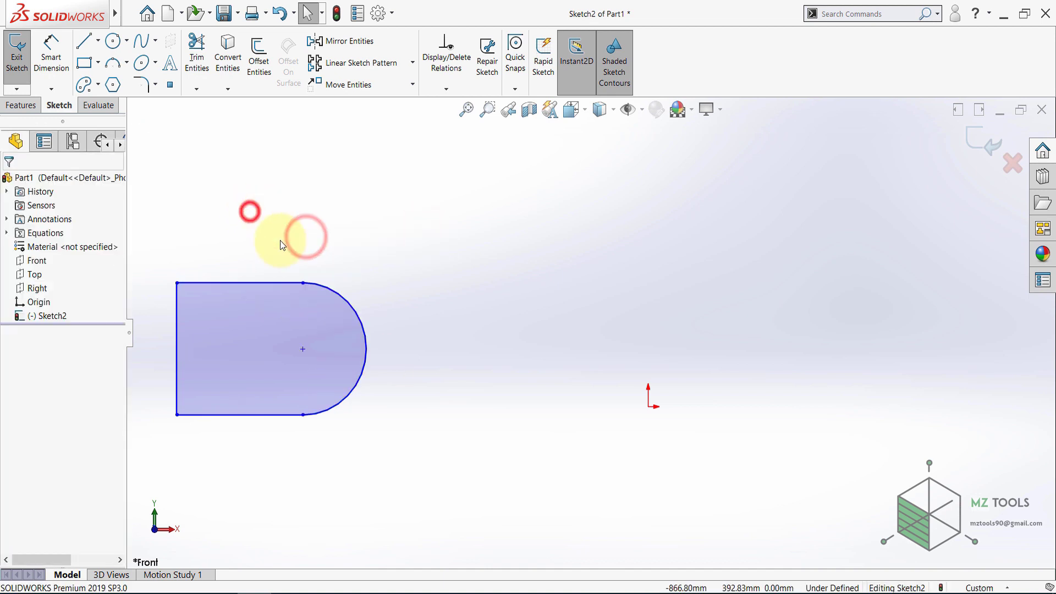
Step: Dimension the upper horizontal line's length as 300 mm, placed above the profile
{"action": "left_click", "coordinate": [51, 52]}
{"action": "left_click", "coordinate": [232, 288]}
{"action": "left_click", "coordinate": [234, 236]}
{"action": "type", "text": "300"}
{"action": "key", "text": "Return"}
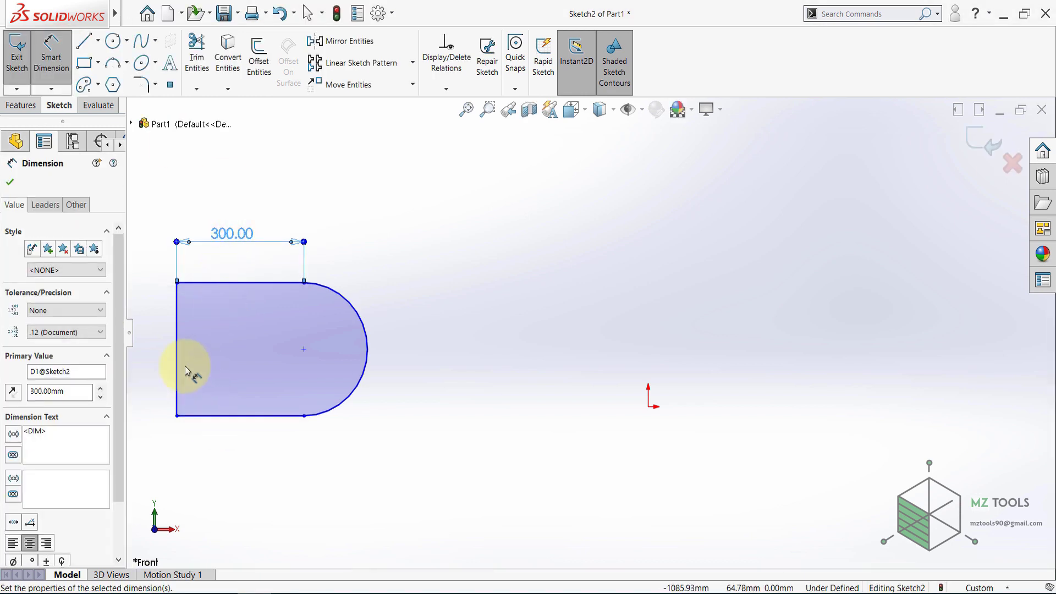
Step: Add a driven length dimension to the profile's vertical line, placed outside the profile, and leave the Smart Dimension command
{"action": "left_click", "coordinate": [176, 355]}
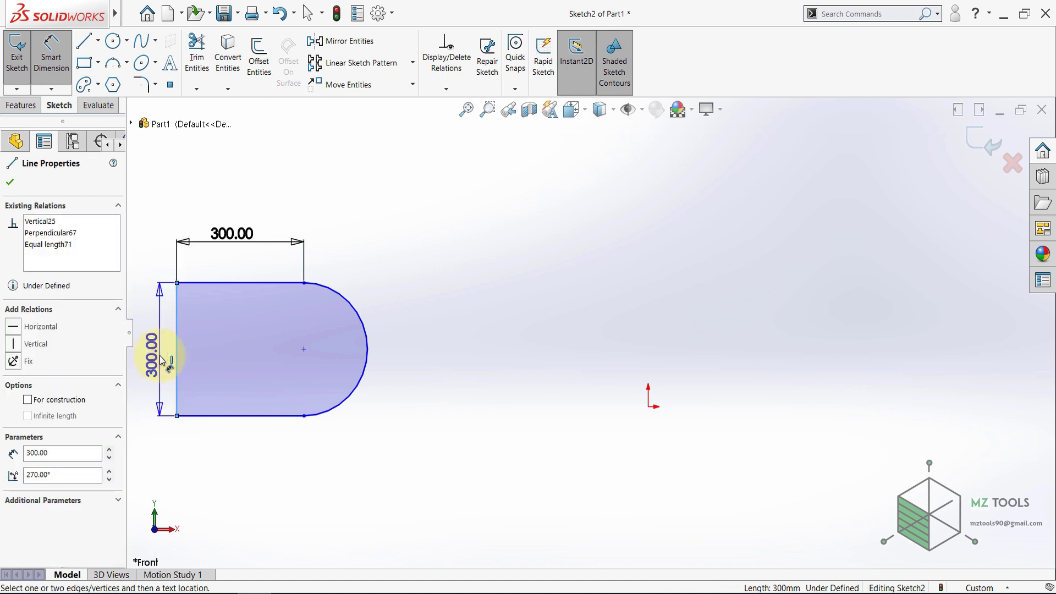
{"action": "scroll", "coordinate": [199, 367], "scroll_direction": "up", "scroll_amount": 2}
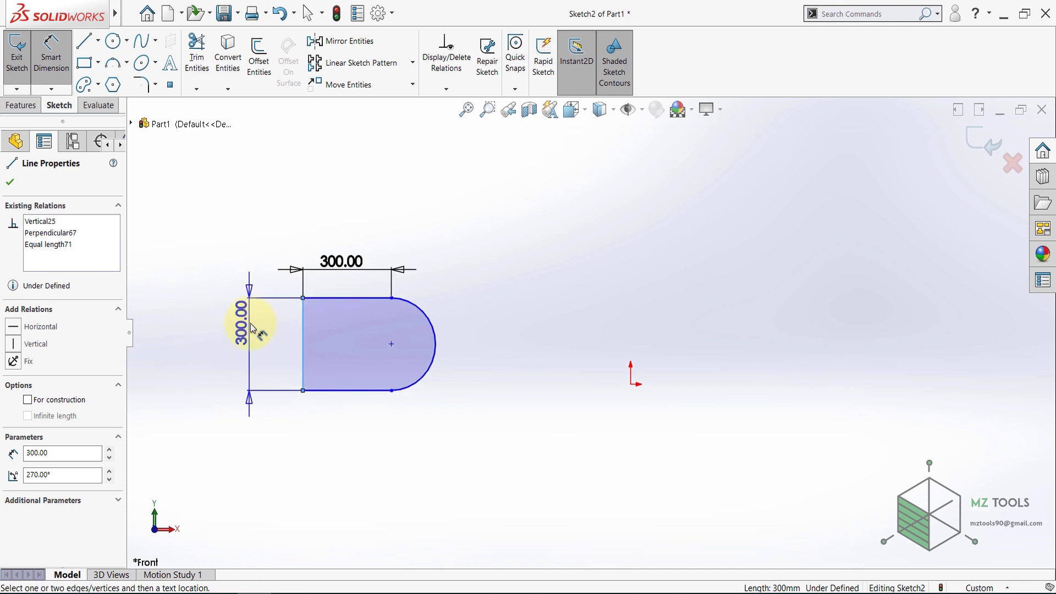
{"action": "scroll", "coordinate": [253, 328], "scroll_direction": "down", "scroll_amount": 3}
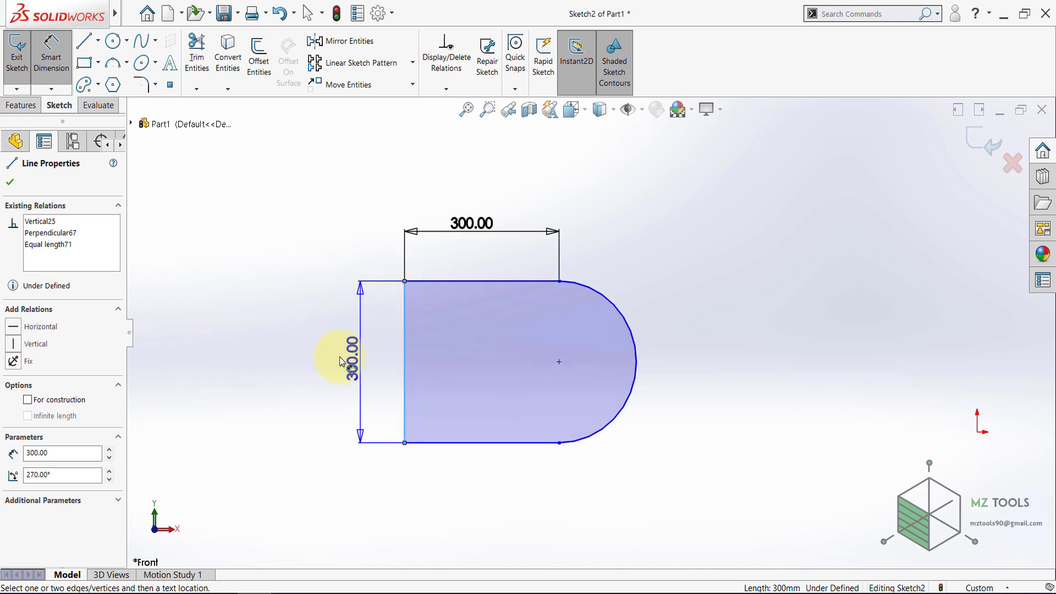
{"action": "left_click", "coordinate": [337, 356]}
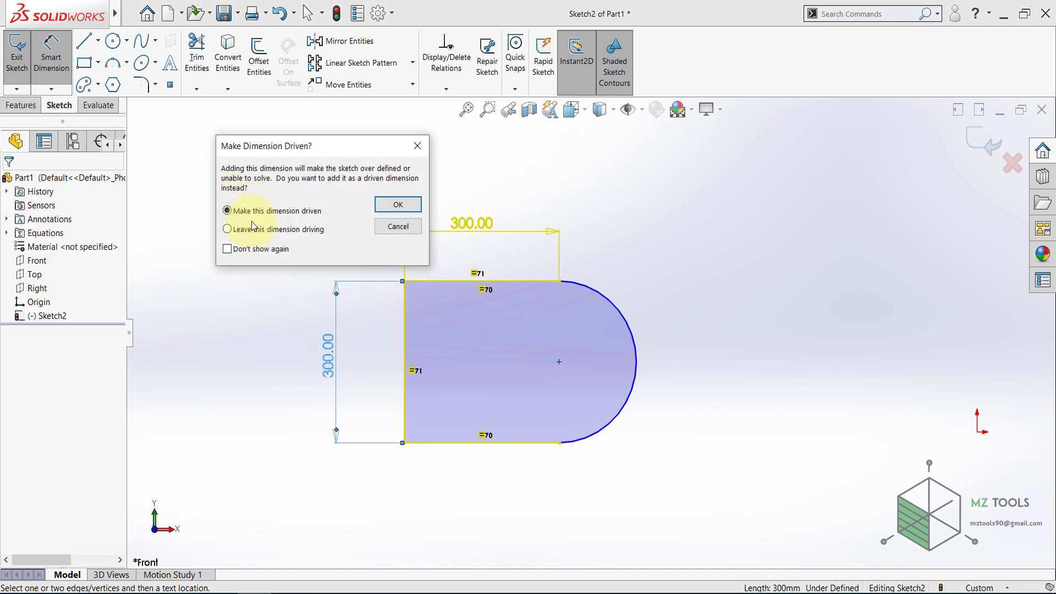
{"action": "left_click", "coordinate": [397, 207]}
{"action": "left_click", "coordinate": [272, 226]}
{"action": "scroll", "coordinate": [292, 256], "scroll_direction": "up", "scroll_amount": 1}
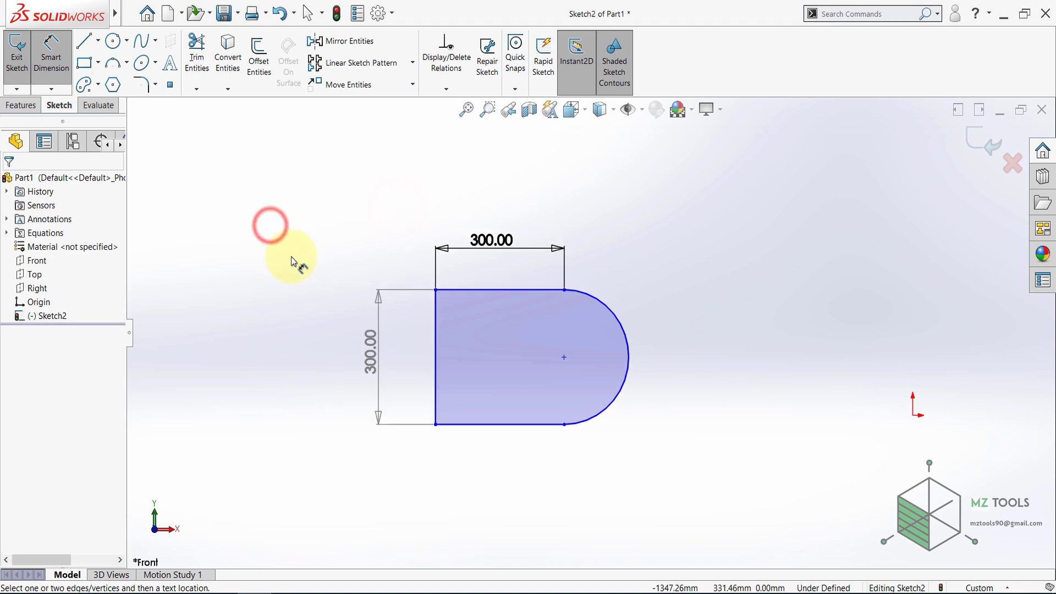
{"action": "scroll", "coordinate": [555, 366], "scroll_direction": "down", "scroll_amount": 2}
{"action": "scroll", "coordinate": [555, 366], "scroll_direction": "up", "scroll_amount": 1}
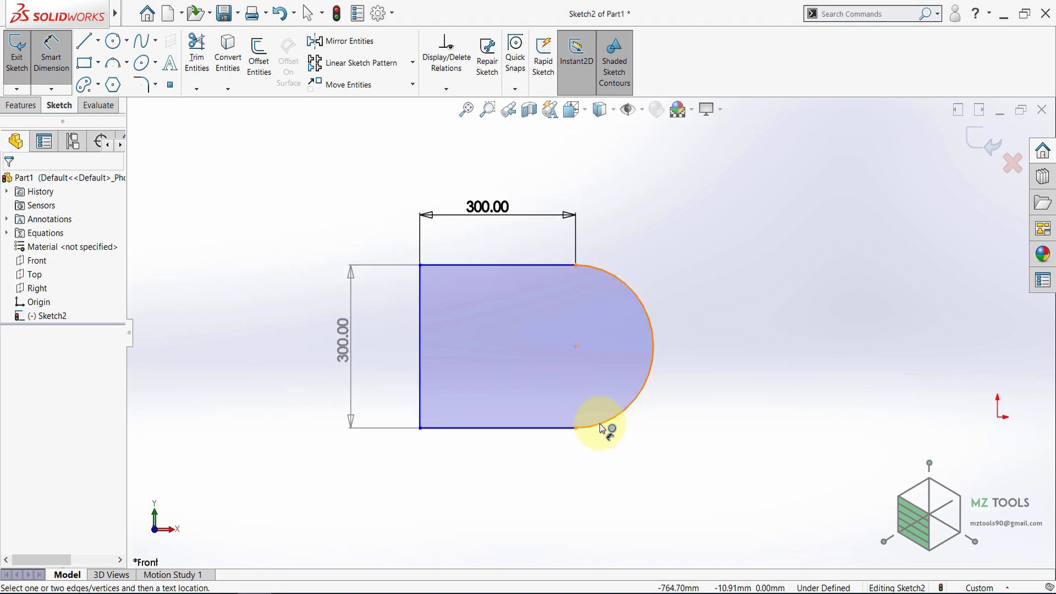
{"action": "scroll", "coordinate": [603, 427], "scroll_direction": "up", "scroll_amount": 2}
{"action": "key", "text": "Escape"}
Step: Move the profile by its lower-left corner to a place above and to the right of the origin
{"action": "left_click", "coordinate": [450, 425]}
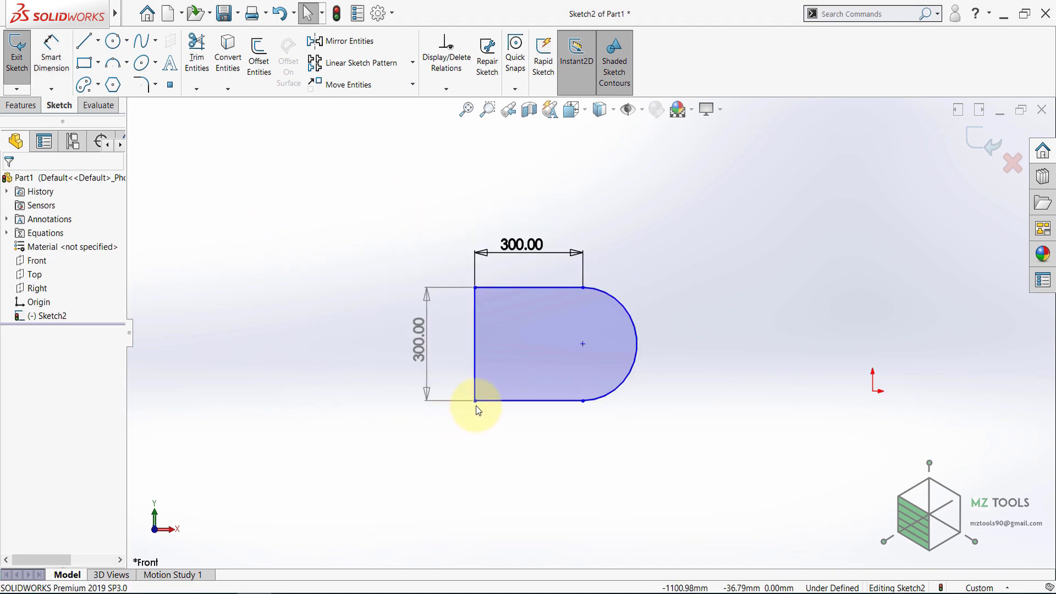
{"action": "mouse_move", "coordinate": [477, 407]}
{"action": "left_mouse_down"}
{"action": "mouse_move", "coordinate": [377, 247]}
{"action": "mouse_move", "coordinate": [505, 427]}
{"action": "mouse_move", "coordinate": [353, 316]}
{"action": "left_mouse_up"}
{"action": "left_click", "coordinate": [354, 459]}
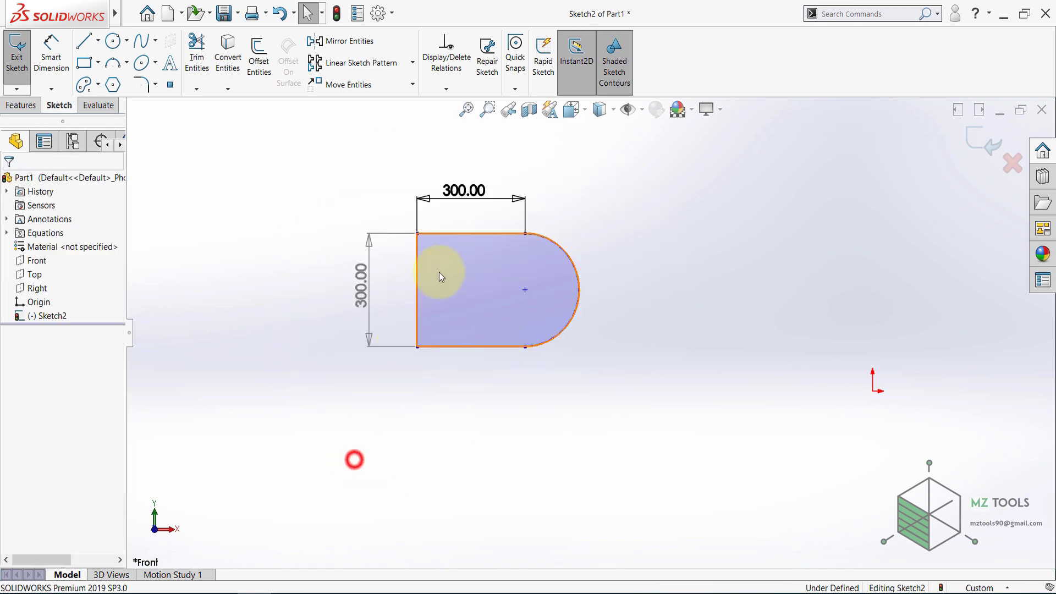
{"action": "left_click", "coordinate": [453, 234]}
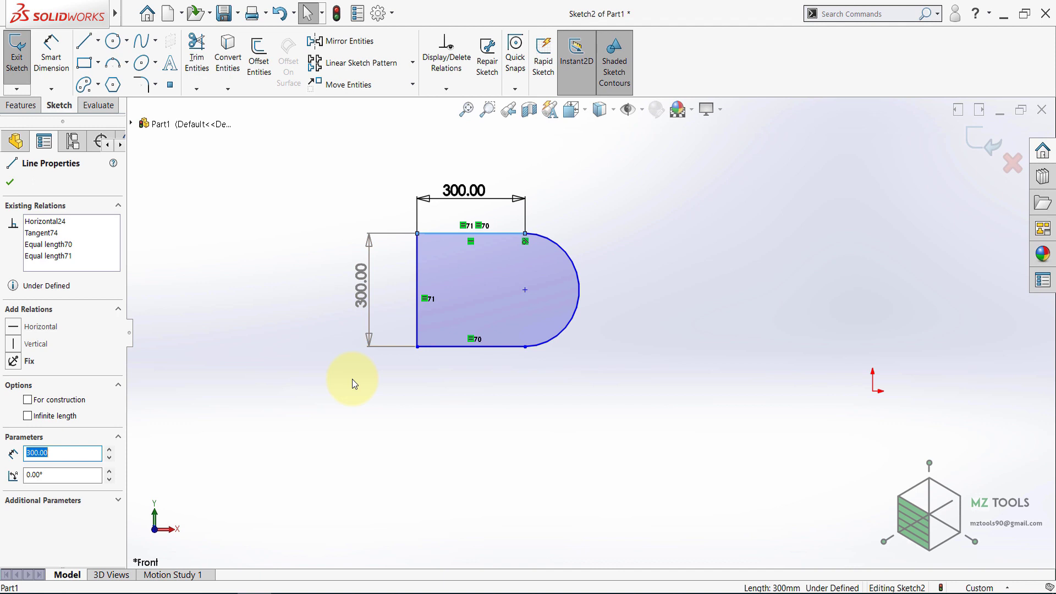
{"action": "left_click", "coordinate": [550, 384]}
{"action": "scroll", "coordinate": [457, 429], "scroll_direction": "up", "scroll_amount": 3}
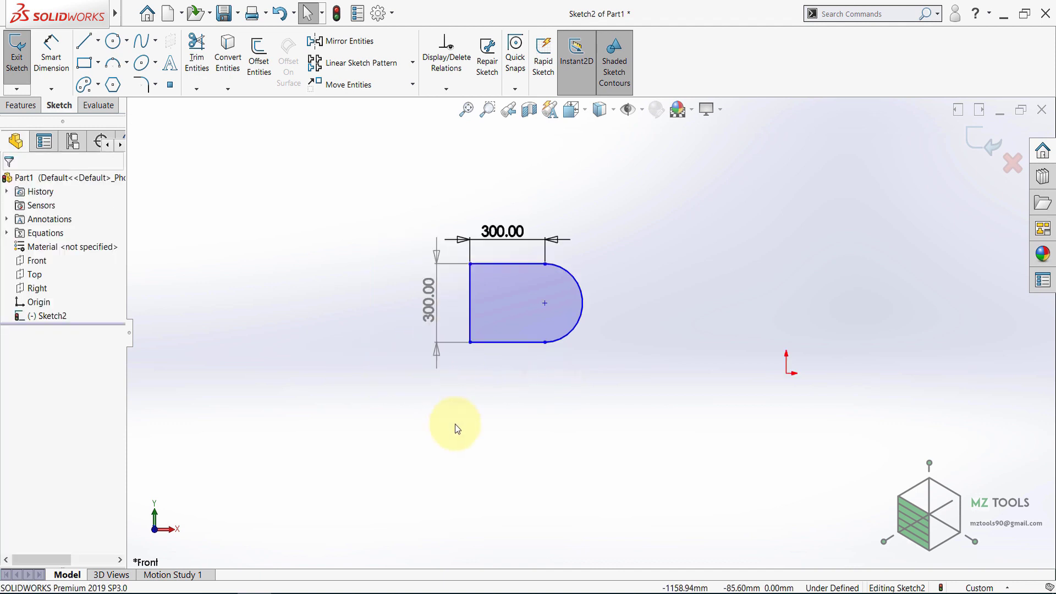
{"action": "scroll", "coordinate": [880, 373], "scroll_direction": "down", "scroll_amount": 2}
{"action": "mouse_move", "coordinate": [299, 324]}
{"action": "left_mouse_down"}
{"action": "mouse_move", "coordinate": [331, 295]}
{"action": "mouse_move", "coordinate": [745, 330]}
{"action": "mouse_move", "coordinate": [748, 372]}
{"action": "mouse_move", "coordinate": [736, 279]}
{"action": "left_mouse_up"}
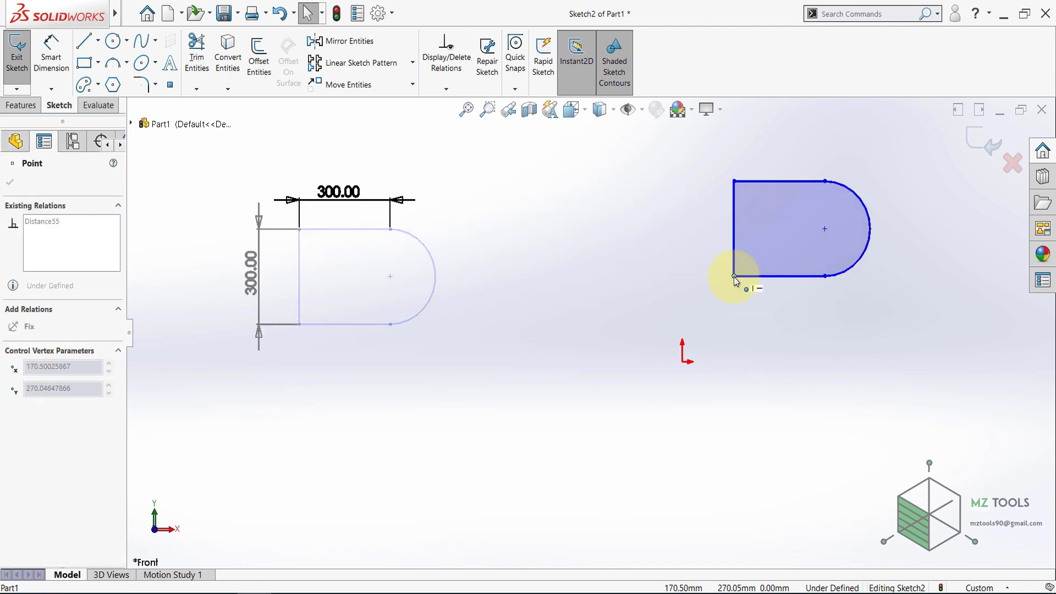
Step: Delete the driven dimension of the profile's vertical line
{"action": "left_click", "coordinate": [466, 109]}
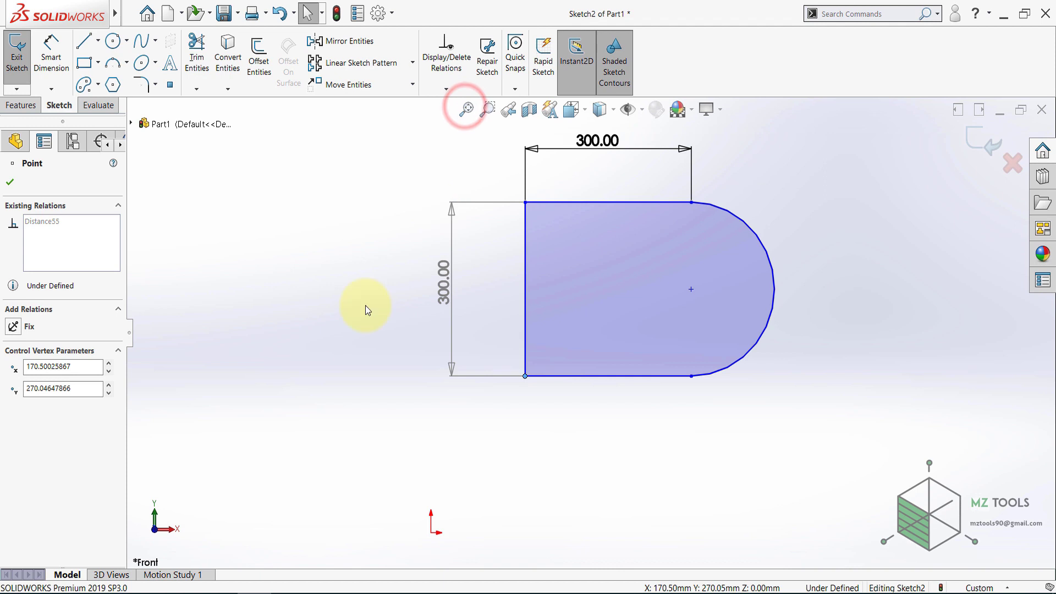
{"action": "key", "text": "z"}
{"action": "key", "text": "z"}
{"action": "left_click", "coordinate": [10, 181]}
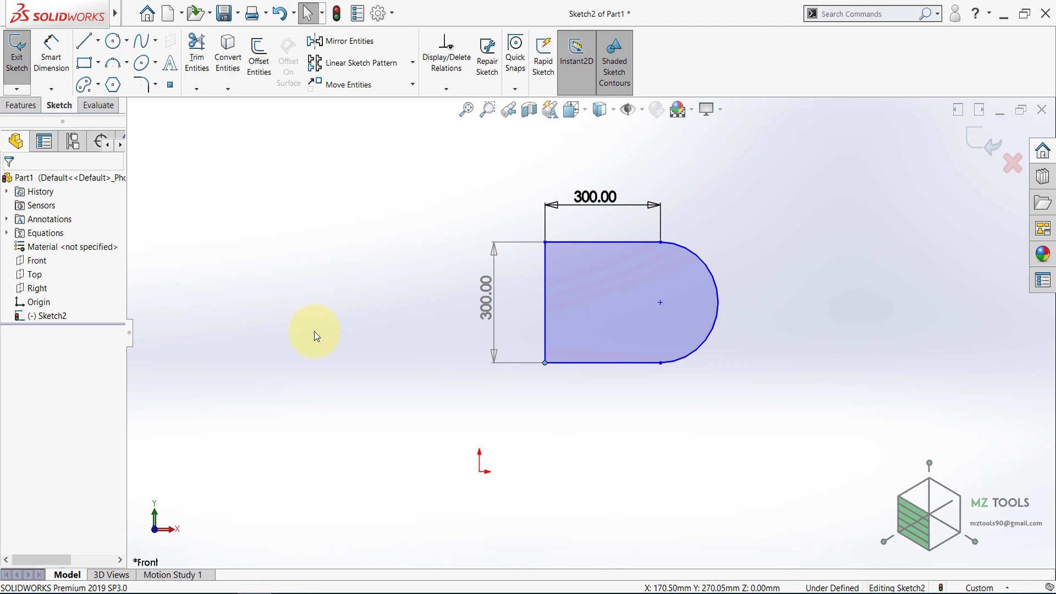
{"action": "left_click", "coordinate": [494, 250]}
{"action": "key", "text": "Delete"}
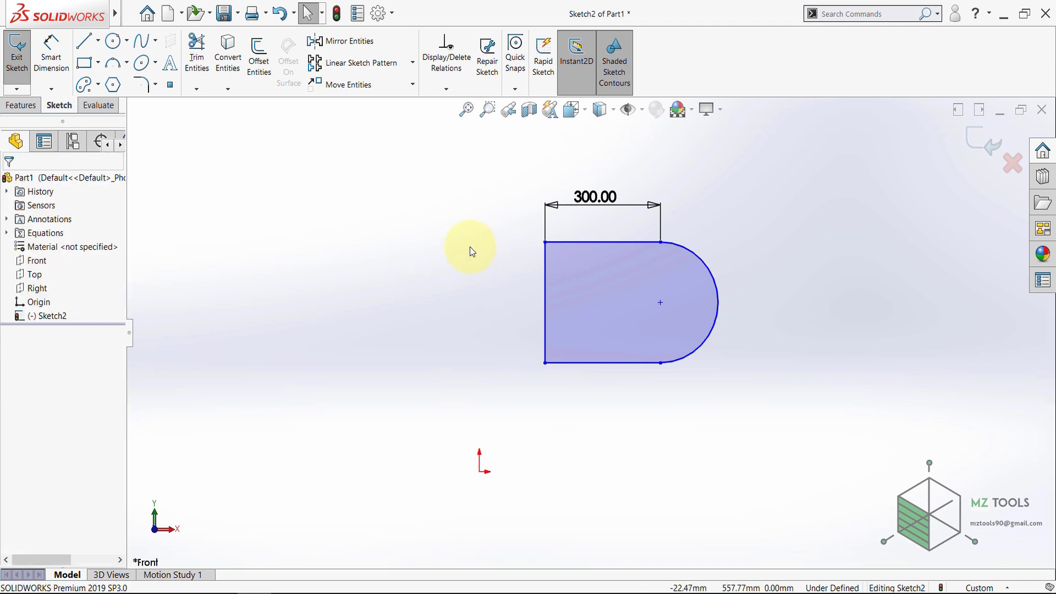
{"action": "left_click", "coordinate": [470, 249]}
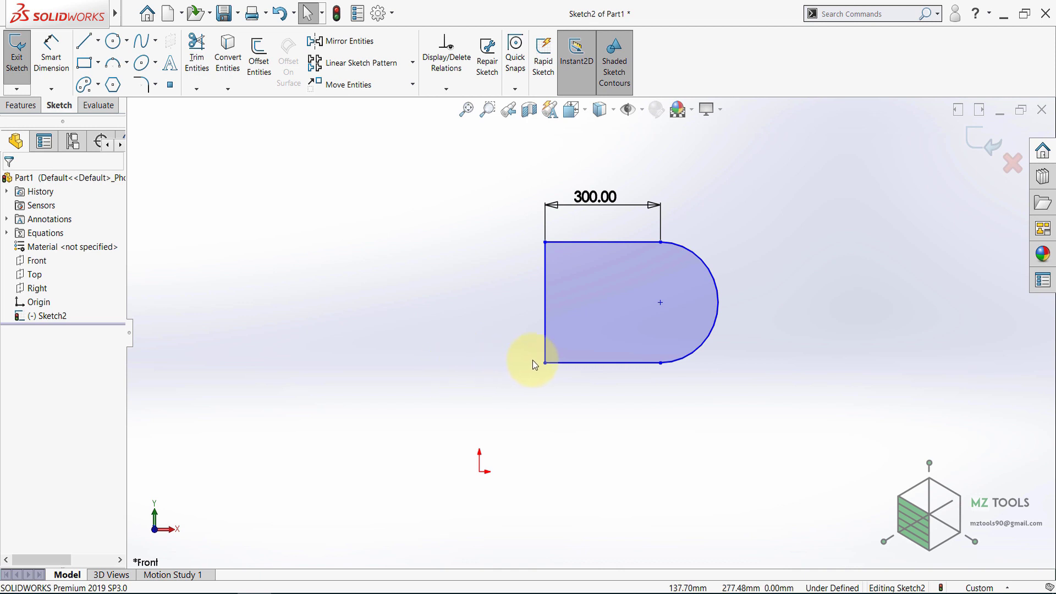
Step: Move the profile by its lower-left corner to about 449 mm right of and 456 mm above the origin
{"action": "left_click_drag", "start_coordinate": [545, 363], "coordinate": [647, 342]}
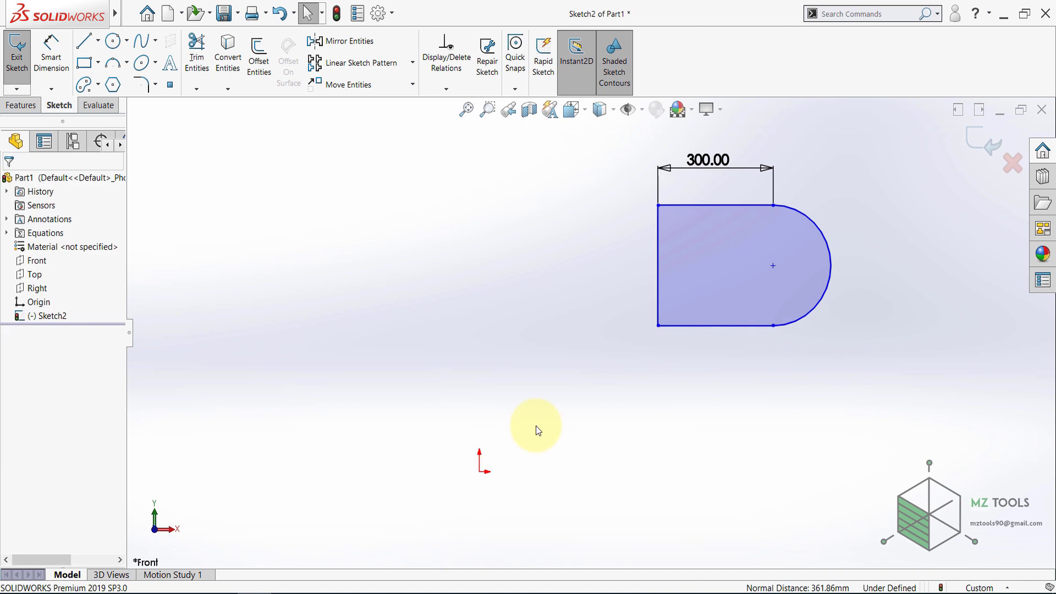
{"action": "left_click", "coordinate": [590, 398]}
{"action": "mouse_move", "coordinate": [657, 325]}
{"action": "left_mouse_down"}
{"action": "mouse_move", "coordinate": [562, 315]}
{"action": "mouse_move", "coordinate": [702, 317]}
{"action": "mouse_move", "coordinate": [497, 320]}
{"action": "mouse_move", "coordinate": [688, 258]}
{"action": "mouse_move", "coordinate": [680, 444]}
{"action": "mouse_move", "coordinate": [648, 246]}
{"action": "left_mouse_up"}
{"action": "left_click", "coordinate": [557, 309]}
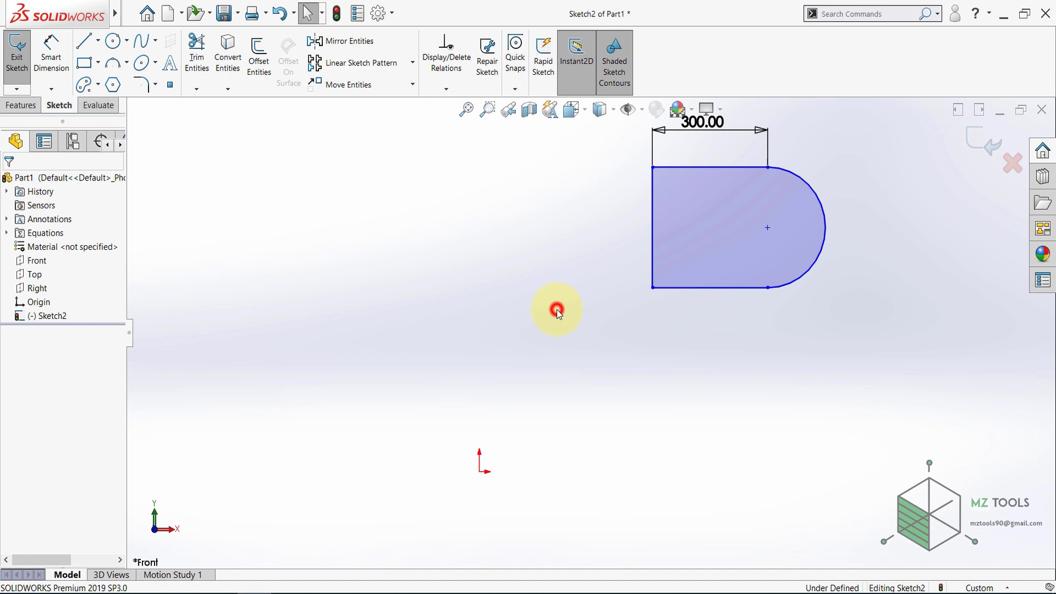
{"action": "scroll", "coordinate": [629, 320], "scroll_direction": "up", "scroll_amount": 2}
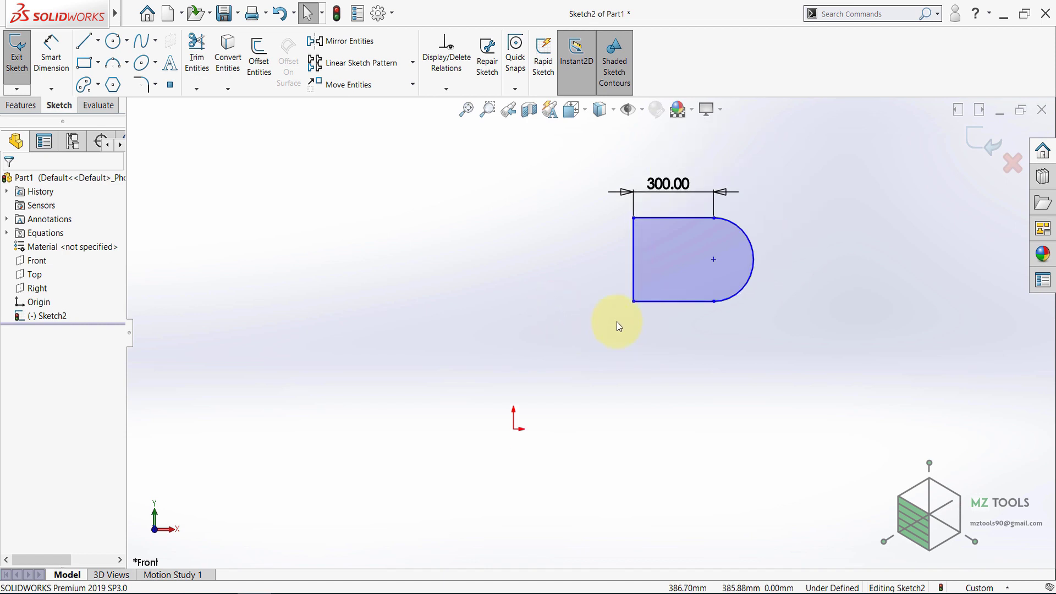
Step: Dimension the lower line's vertical distance and the vertical line's horizontal distance from the origin, accepting both measured values
{"action": "left_click", "coordinate": [45, 55]}
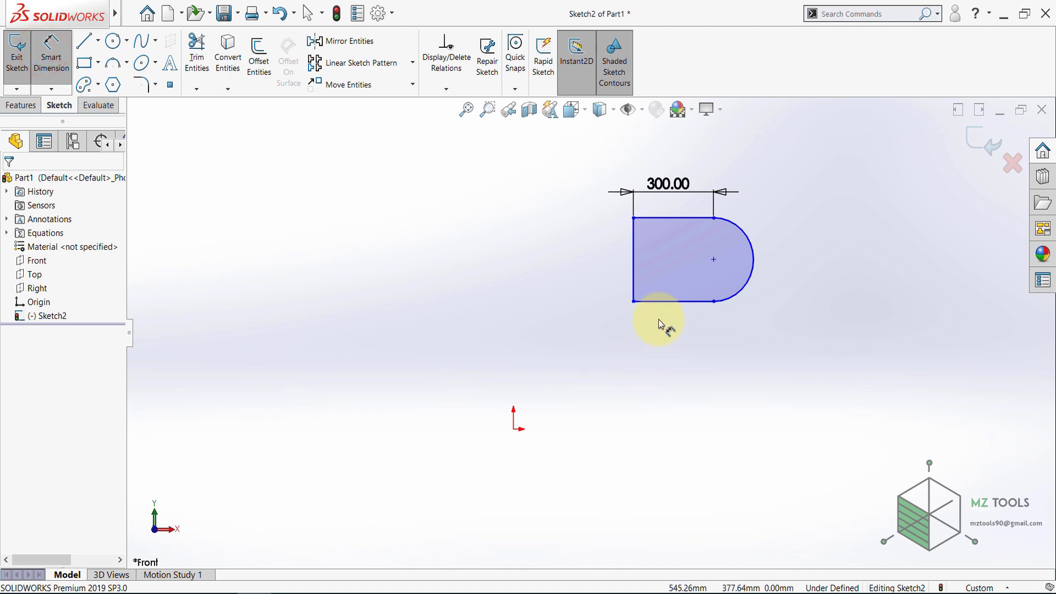
{"action": "left_click", "coordinate": [654, 301]}
{"action": "left_click", "coordinate": [513, 429]}
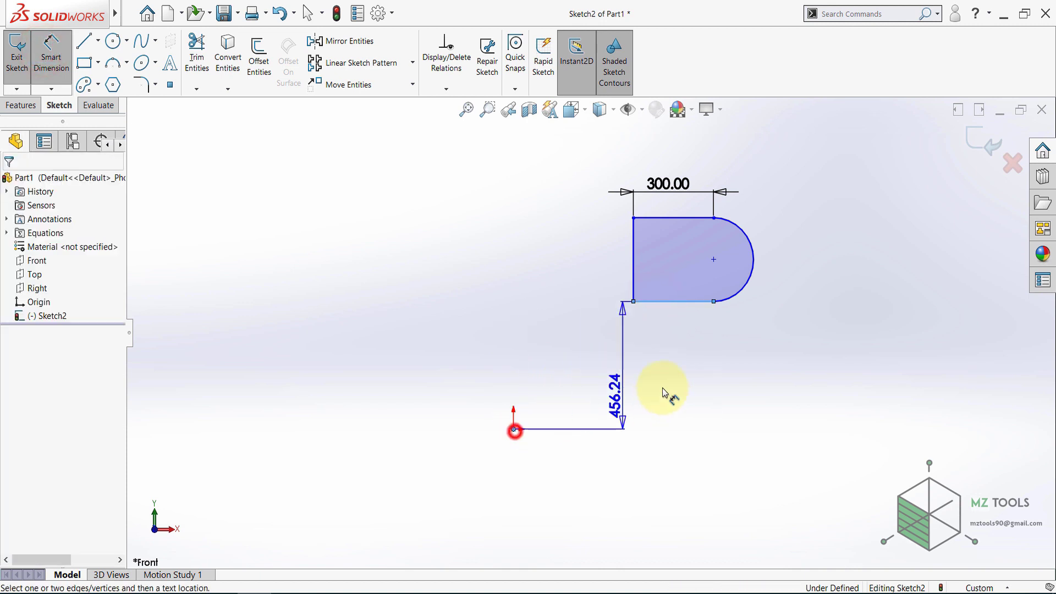
{"action": "left_click", "coordinate": [692, 376]}
{"action": "left_click", "coordinate": [627, 352]}
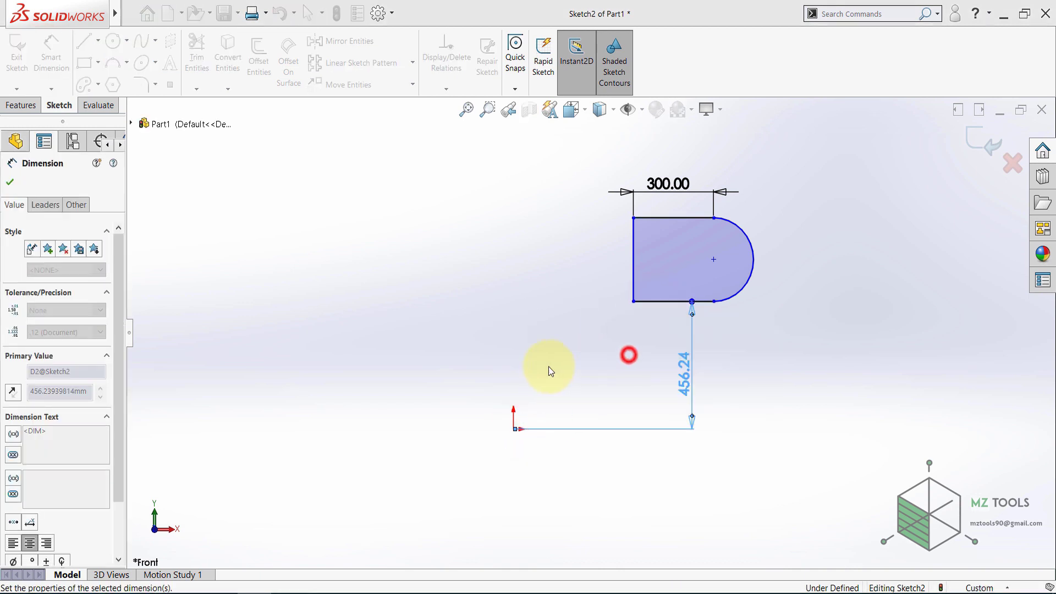
{"action": "left_click", "coordinate": [633, 254]}
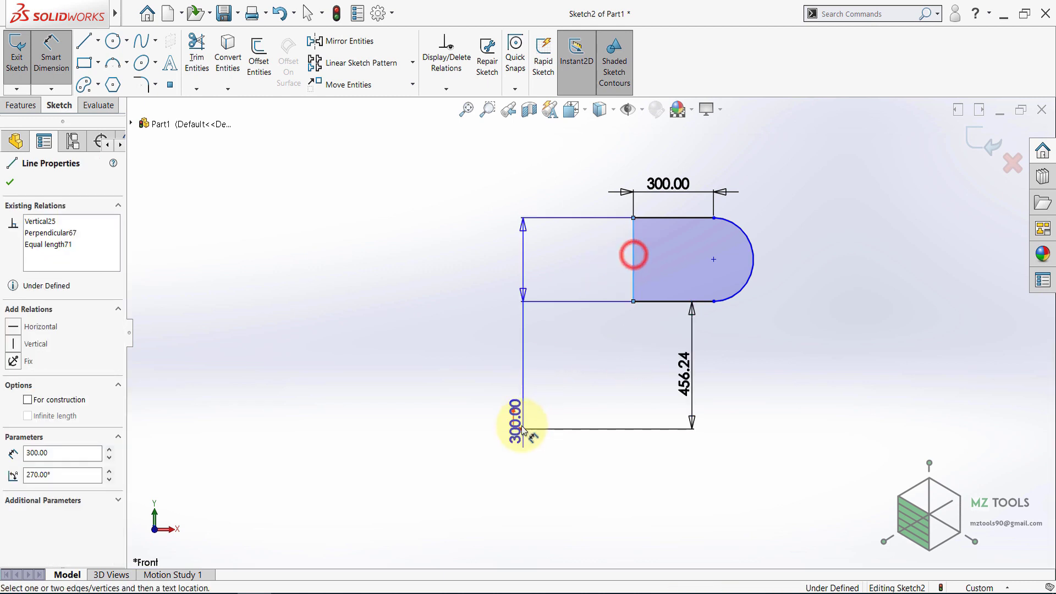
{"action": "left_click", "coordinate": [514, 429]}
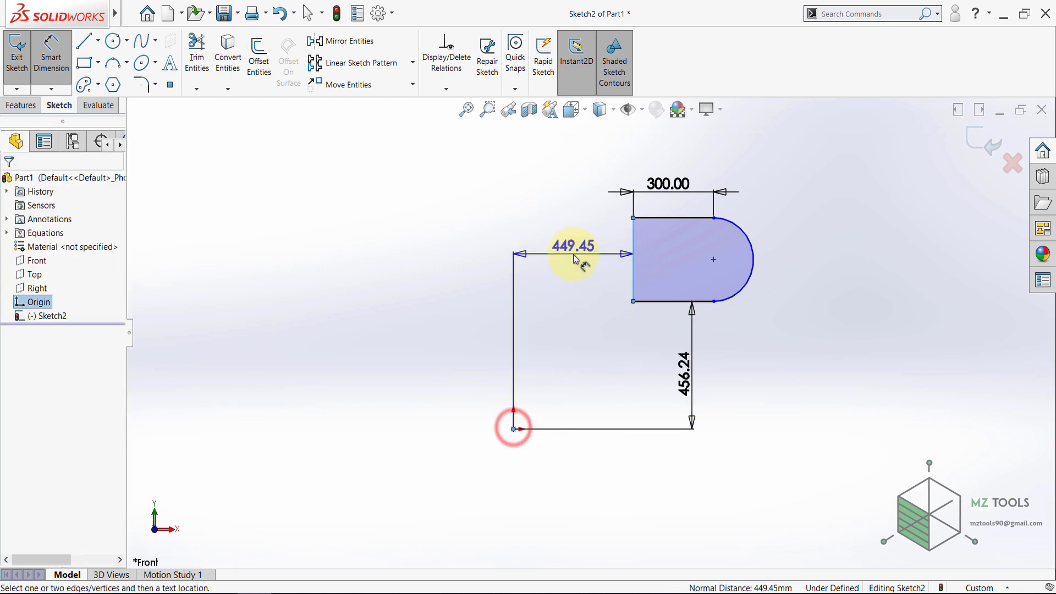
{"action": "left_click", "coordinate": [573, 283]}
{"action": "left_click", "coordinate": [507, 258]}
{"action": "left_click", "coordinate": [461, 265]}
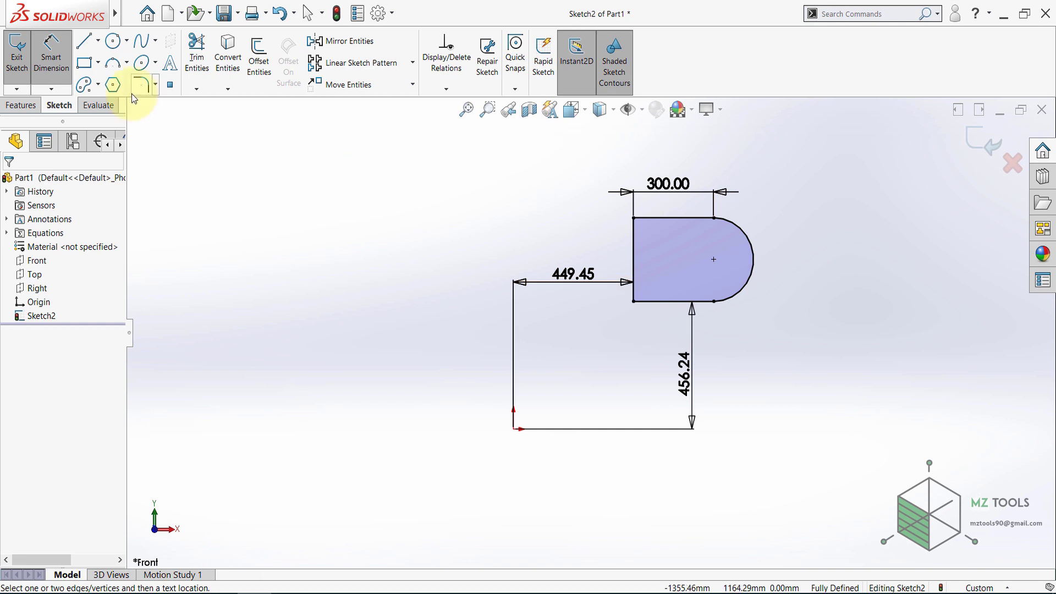
Step: Delete the two dimensions that locate the profile from the origin
{"action": "left_click", "coordinate": [53, 69]}
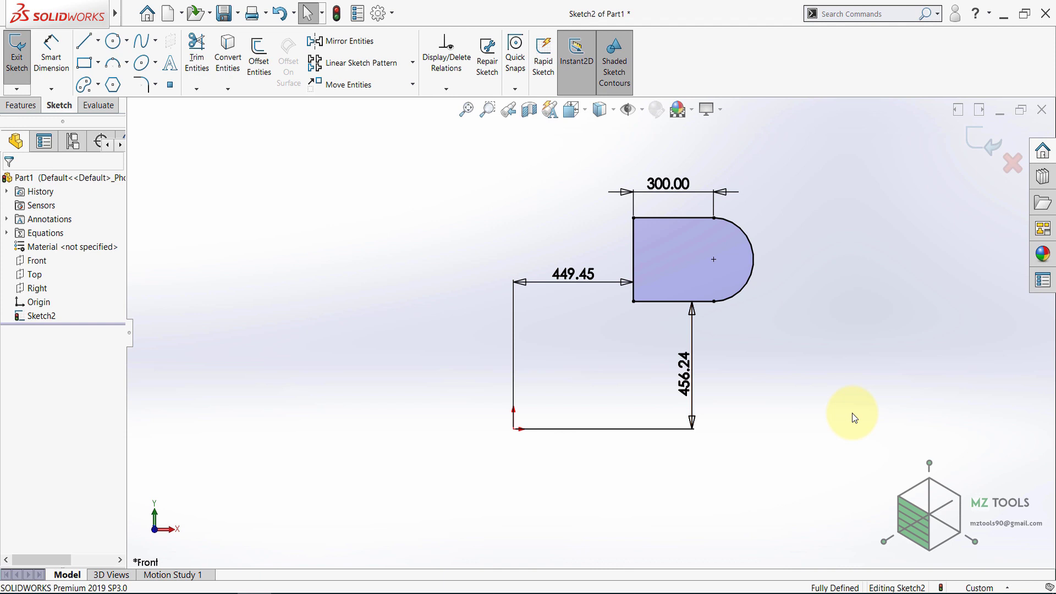
{"action": "left_click", "coordinate": [793, 367]}
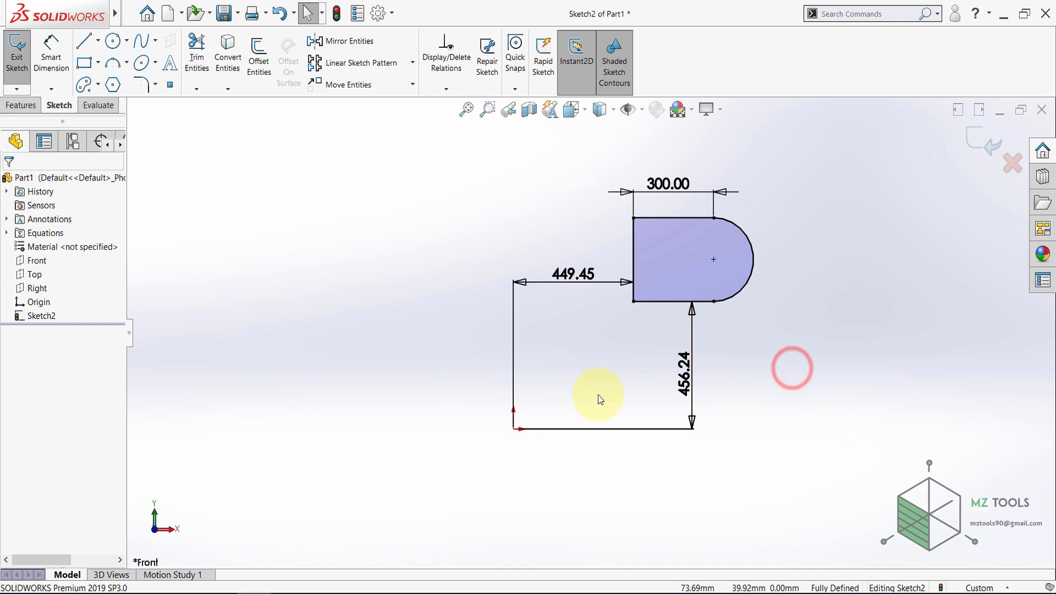
{"action": "left_click", "coordinate": [692, 328]}
{"action": "key", "text": "Delete"}
{"action": "left_click", "coordinate": [539, 283]}
{"action": "key", "text": "Delete"}
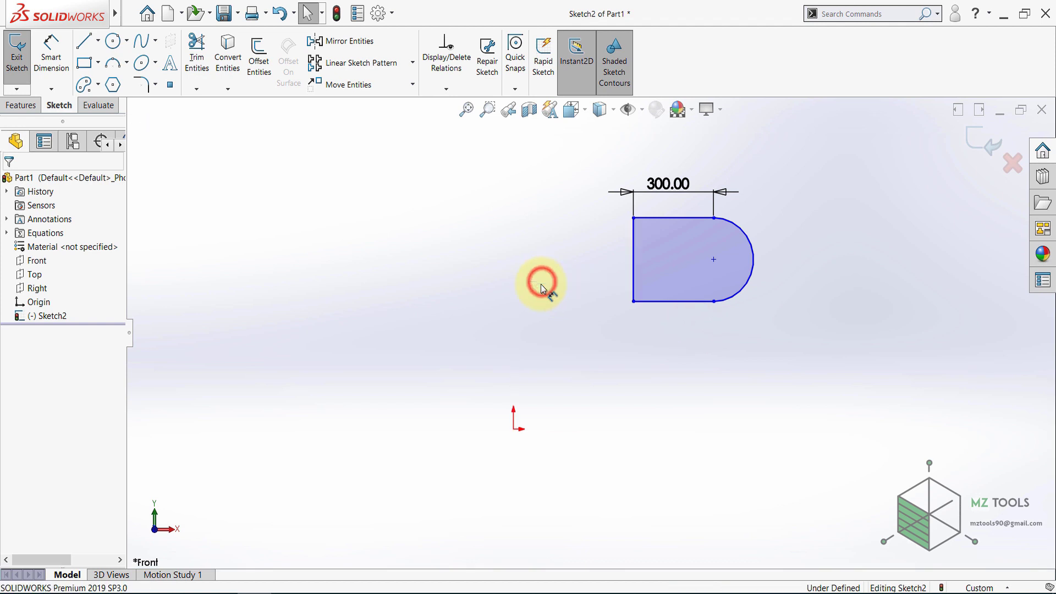
{"action": "left_click", "coordinate": [585, 365]}
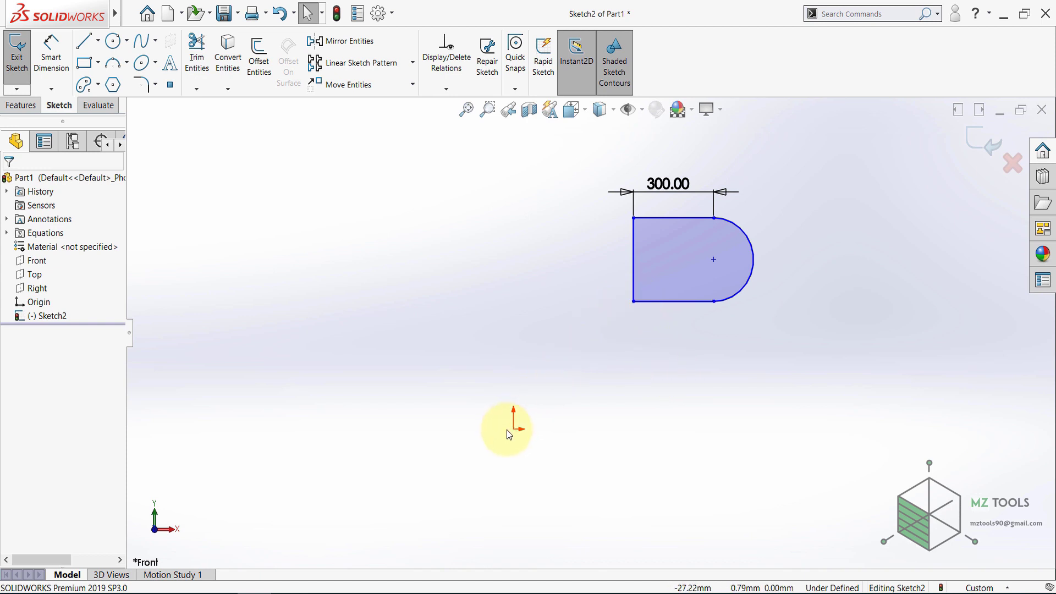
Step: Make the profile's lower-left corner coincident with the sketch origin
{"action": "left_click", "coordinate": [669, 394]}
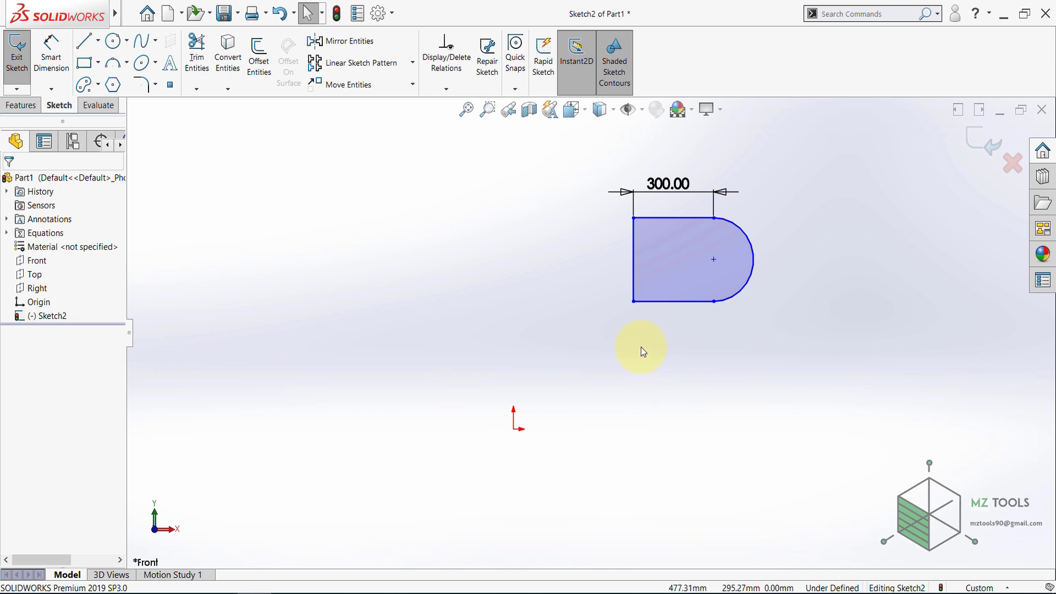
{"action": "left_click", "coordinate": [633, 302]}
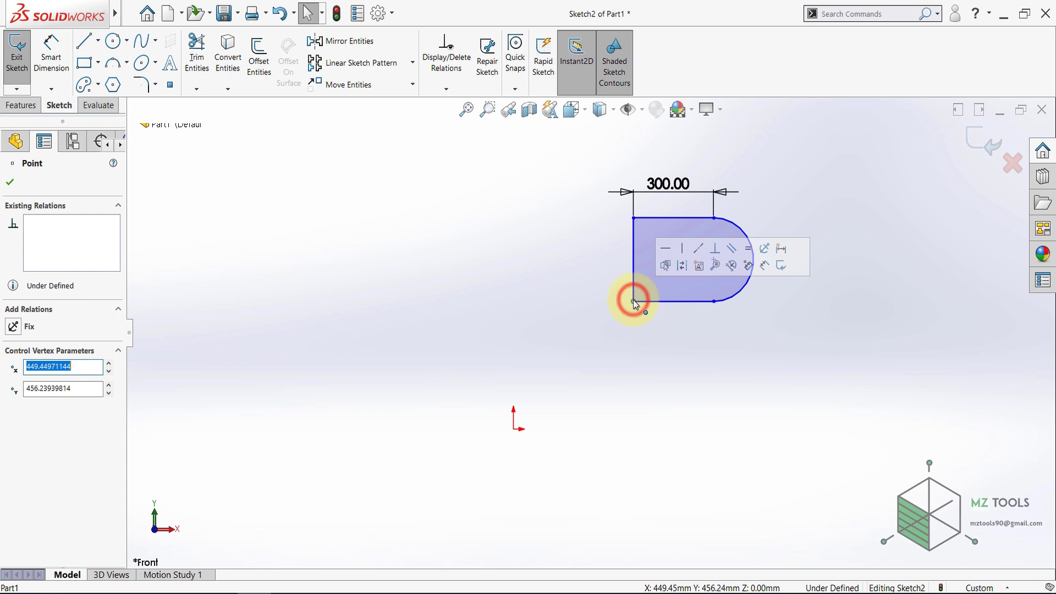
{"action": "left_click", "coordinate": [513, 430], "text": "ctrl"}
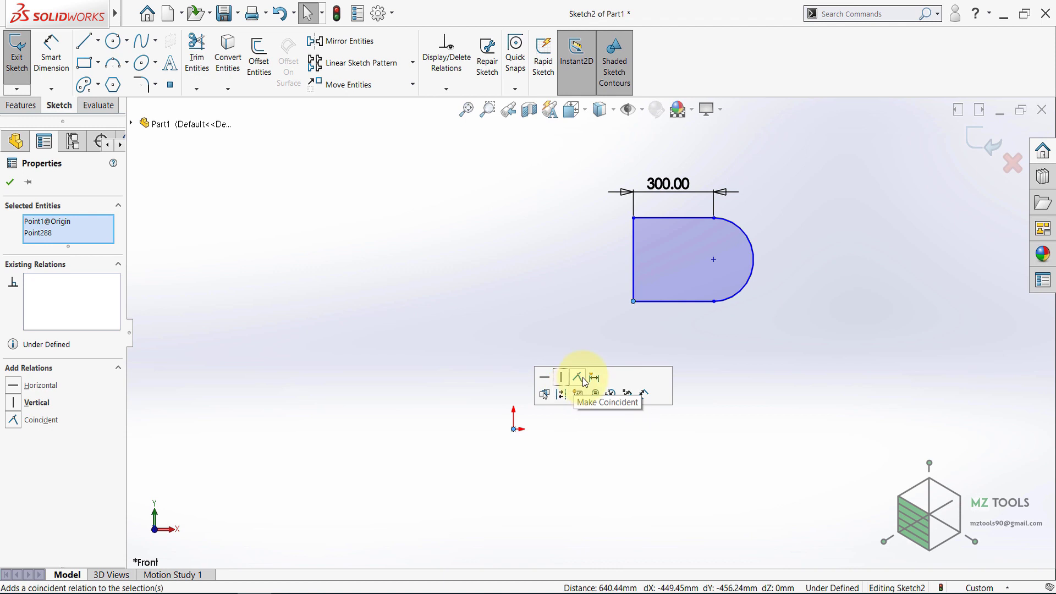
{"action": "left_click", "coordinate": [582, 378]}
{"action": "left_click", "coordinate": [459, 348]}
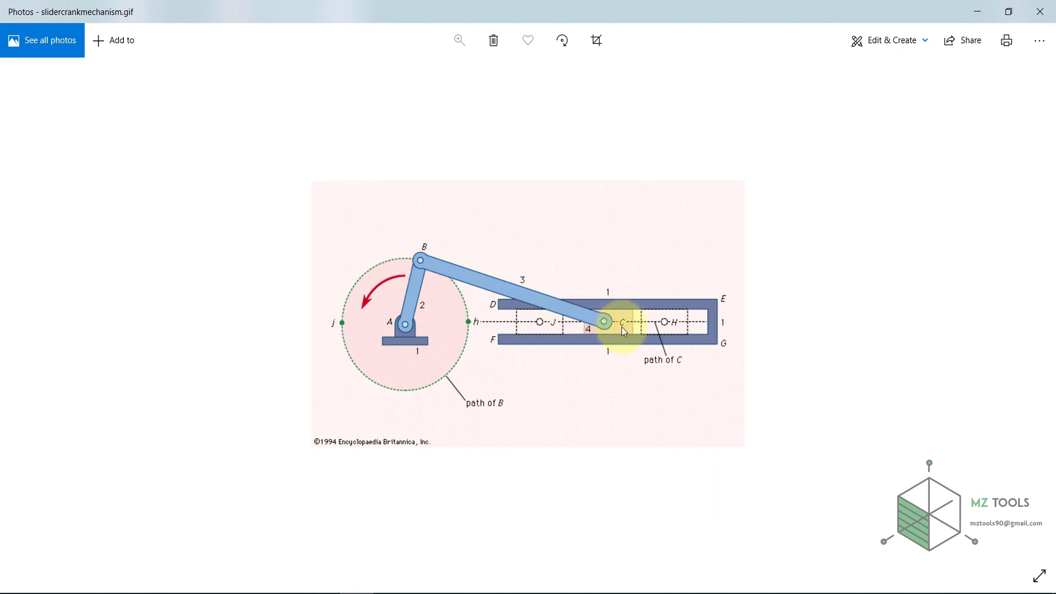
Step: Switch to SOLIDWORKS and sketch a slanted line rising from the origin, stretching its free end to about 84 mm long
{"action": "left_click", "coordinate": [262, 593]}
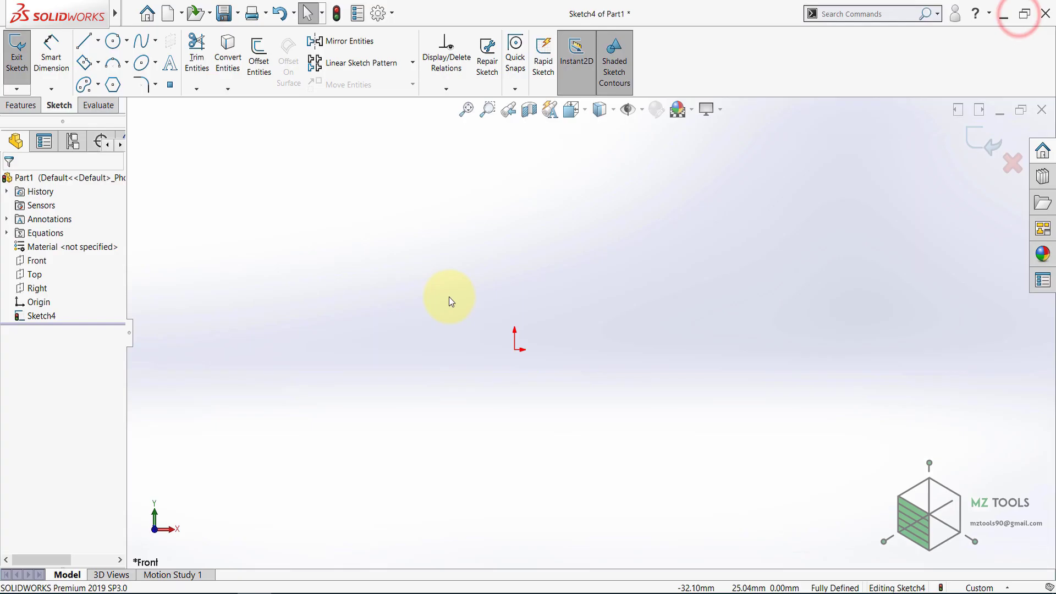
{"action": "left_click", "coordinate": [85, 40]}
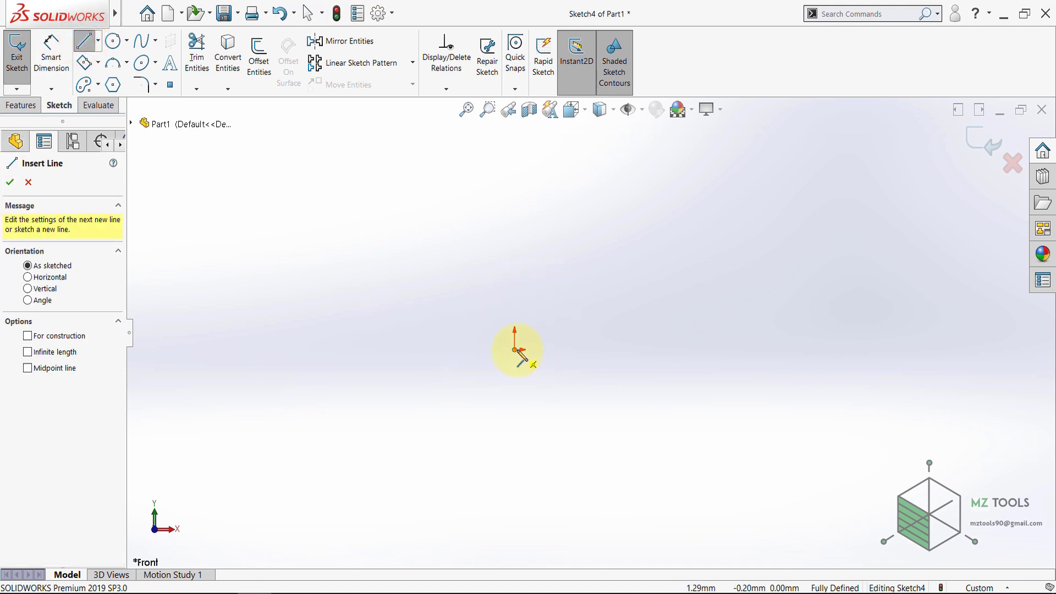
{"action": "left_click", "coordinate": [514, 350]}
{"action": "left_click", "coordinate": [613, 270]}
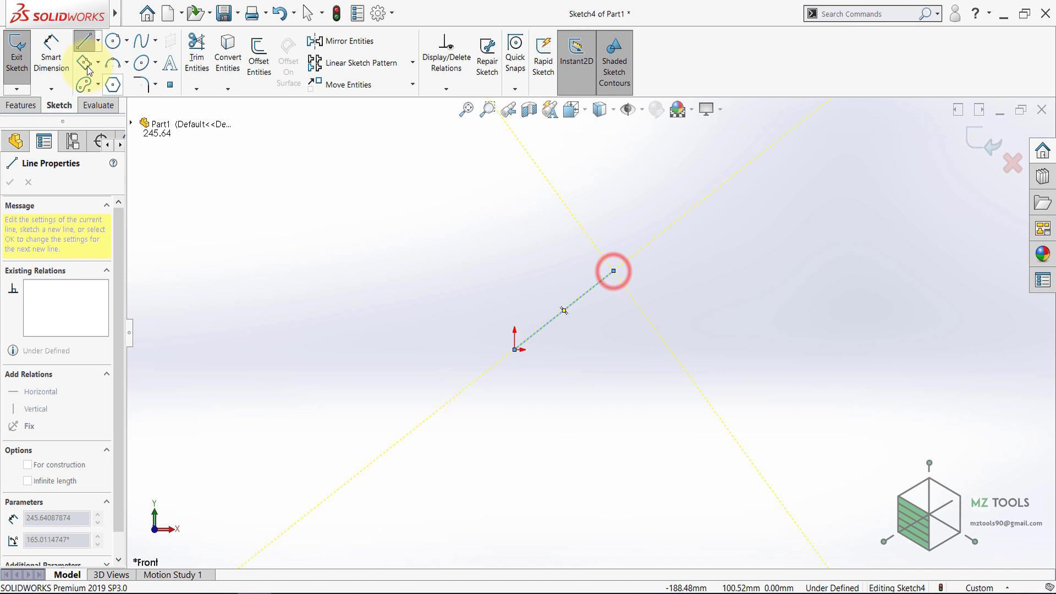
{"action": "left_click", "coordinate": [84, 40]}
{"action": "left_click", "coordinate": [365, 318]}
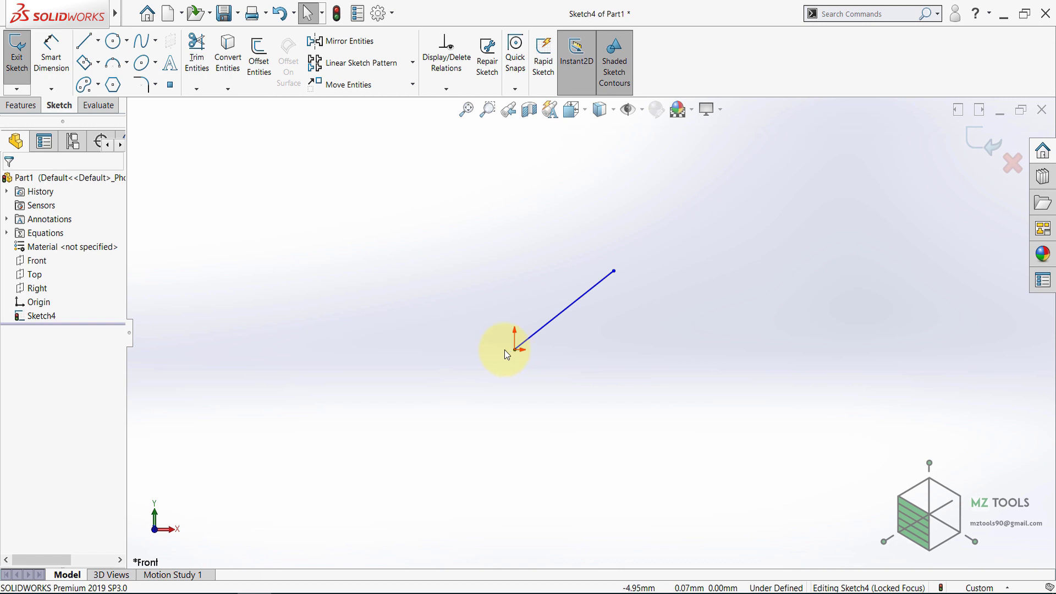
{"action": "left_click_drag", "start_coordinate": [615, 270], "coordinate": [658, 252]}
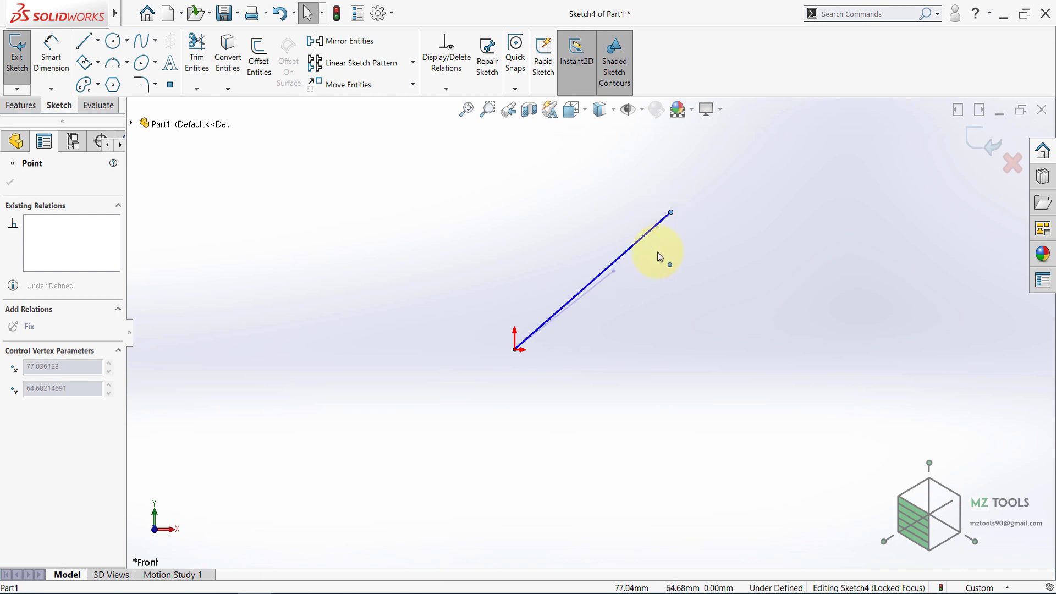
{"action": "left_click", "coordinate": [641, 330]}
Step: Dimension the slanted line's length as 100 mm
{"action": "left_click", "coordinate": [51, 49]}
{"action": "left_click", "coordinate": [594, 295]}
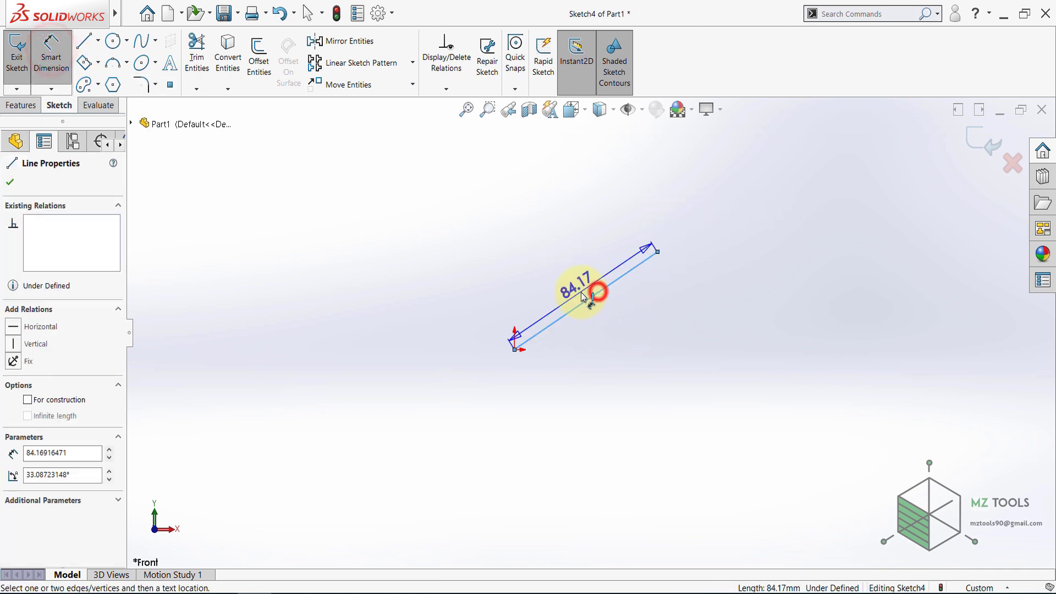
{"action": "left_click", "coordinate": [581, 292]}
{"action": "type", "text": "100"}
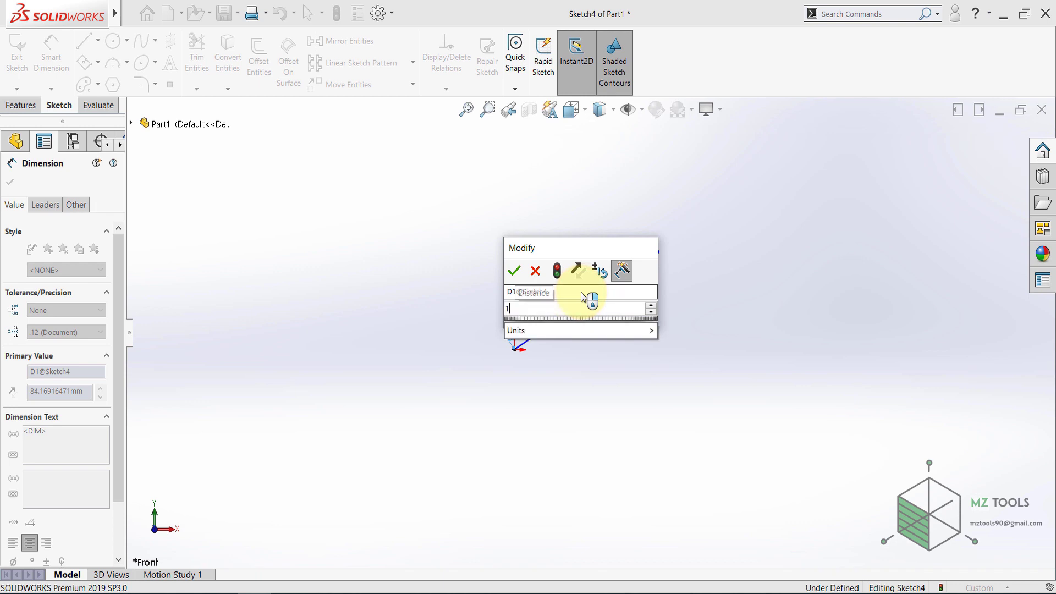
{"action": "key", "text": "Return"}
{"action": "left_click", "coordinate": [469, 304]}
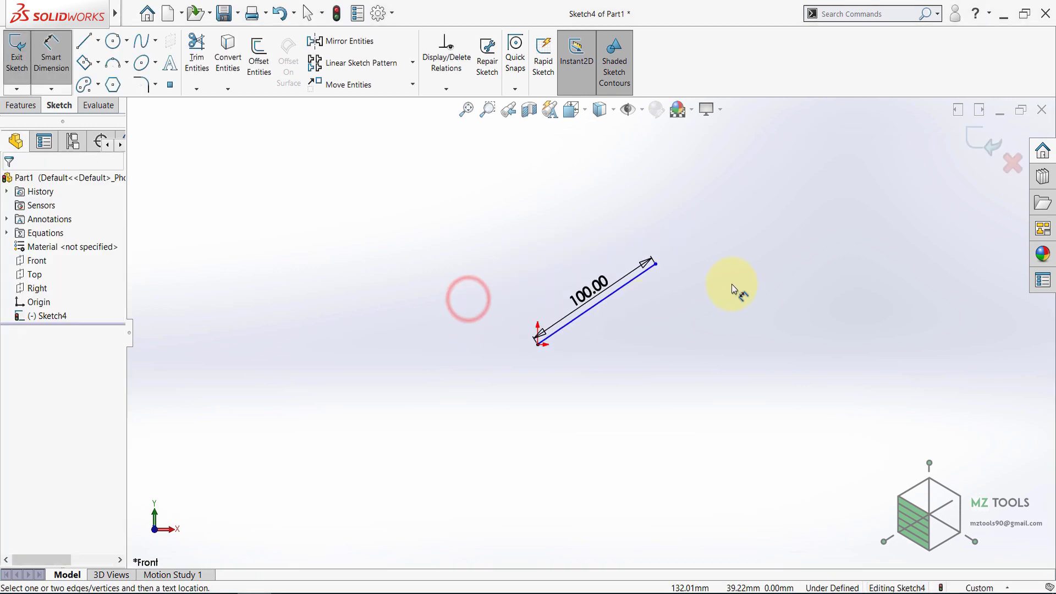
Step: Sketch a second line about 134 mm long, sloping down to the right from the first line's upper end
{"action": "scroll", "coordinate": [594, 258], "scroll_direction": "up", "scroll_amount": 1}
{"action": "left_click", "coordinate": [86, 41]}
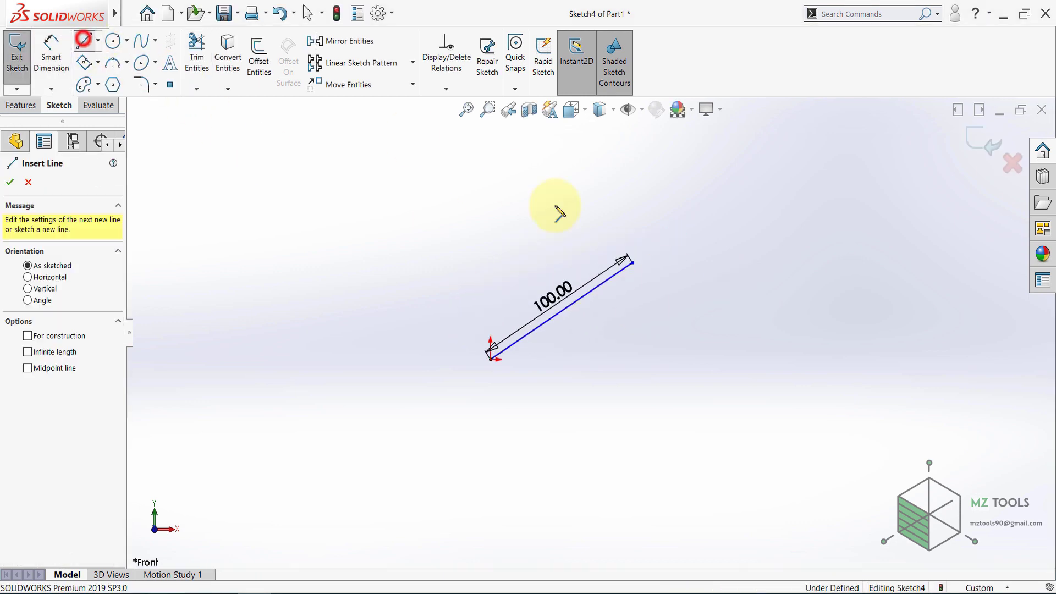
{"action": "left_click", "coordinate": [633, 262]}
{"action": "left_click", "coordinate": [824, 389]}
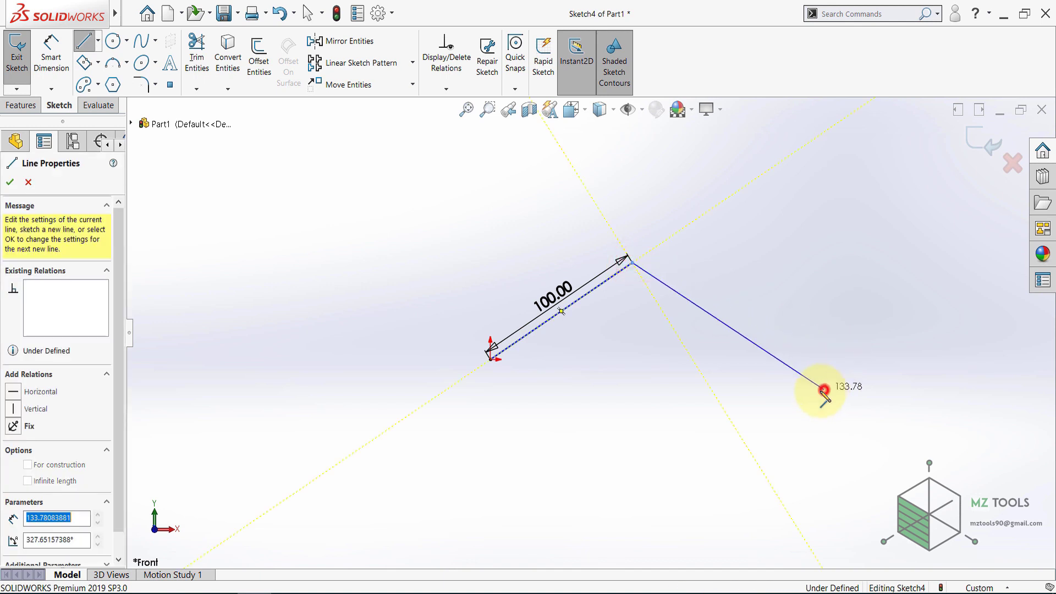
{"action": "key", "text": "Escape"}
Step: Dimension the second line's length as 150 mm
{"action": "left_click", "coordinate": [52, 52]}
{"action": "left_click", "coordinate": [698, 306]}
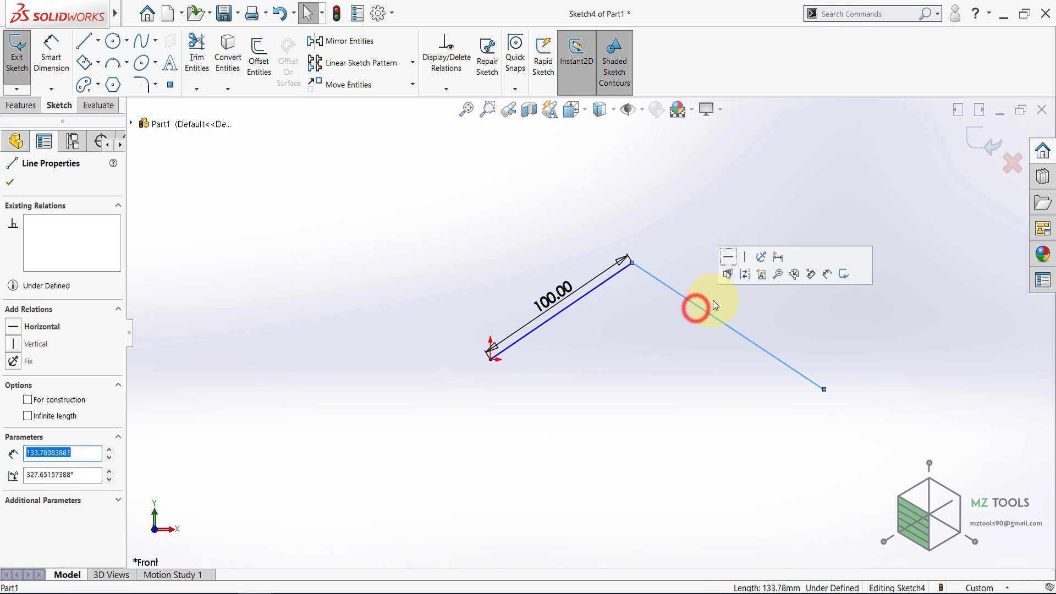
{"action": "left_click", "coordinate": [51, 52]}
{"action": "left_click", "coordinate": [691, 301]}
{"action": "left_click", "coordinate": [722, 305]}
{"action": "type", "text": "150"}
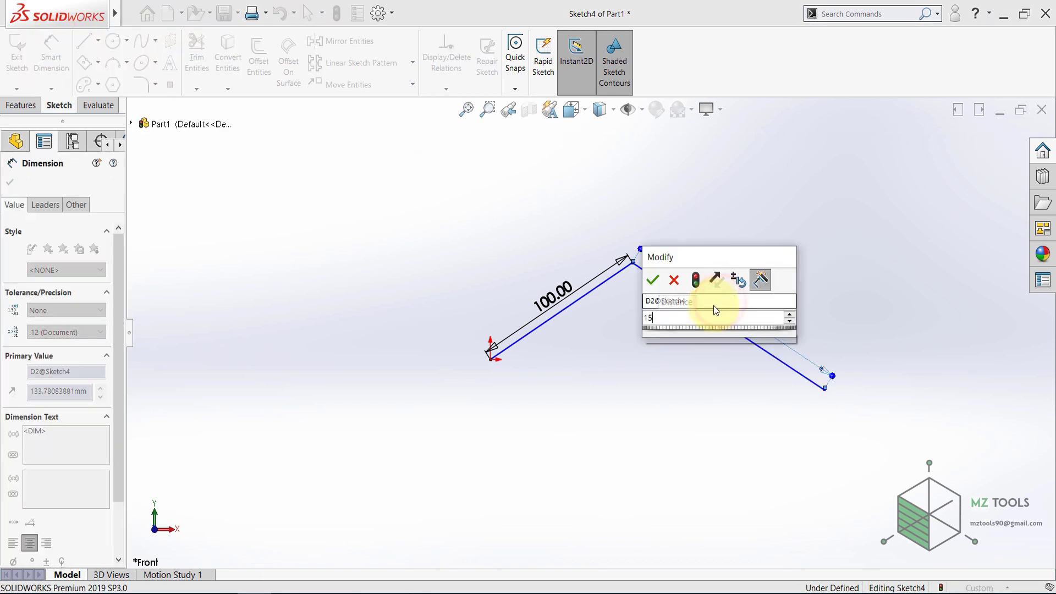
{"action": "key", "text": "Return"}
{"action": "key", "text": "Escape"}
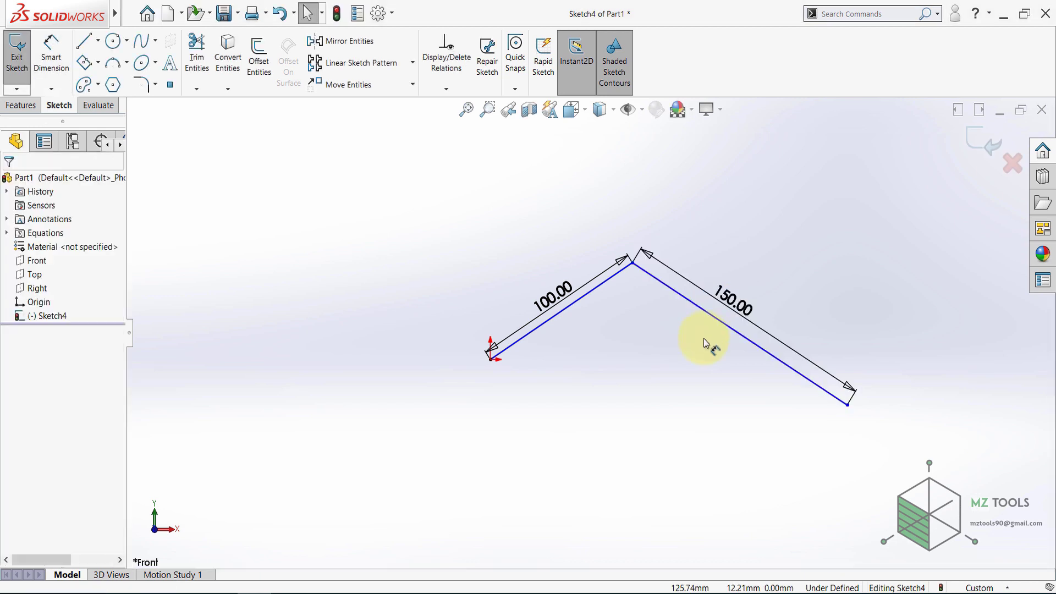
Step: Draw a center rectangle about 40 by 29 mm, centred on the free end of the 150 mm line
{"action": "scroll", "coordinate": [704, 338], "scroll_direction": "up", "scroll_amount": 1}
{"action": "scroll", "coordinate": [862, 351], "scroll_direction": "down", "scroll_amount": 2}
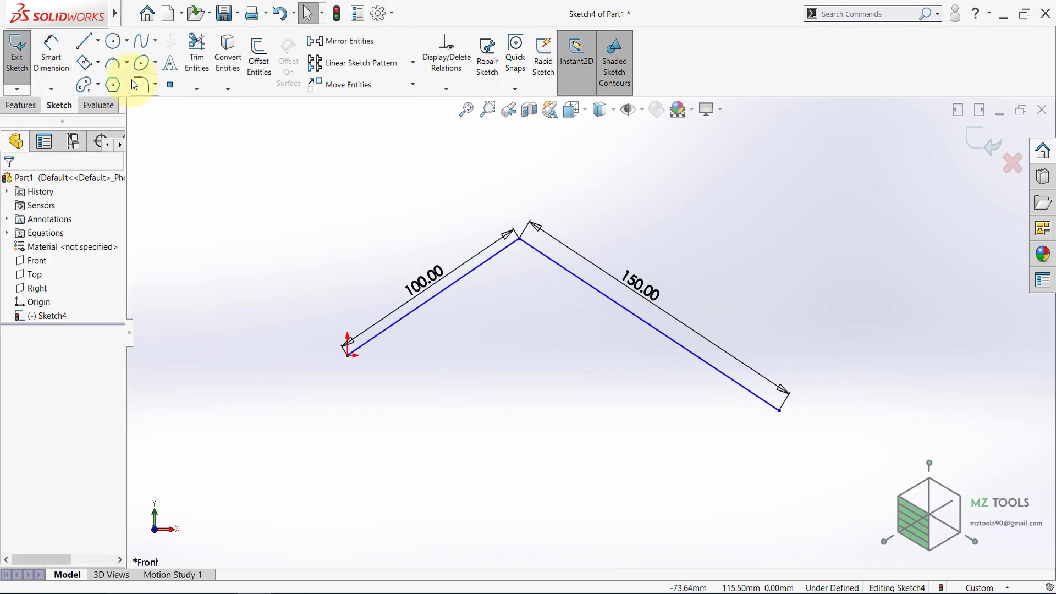
{"action": "left_click", "coordinate": [98, 65]}
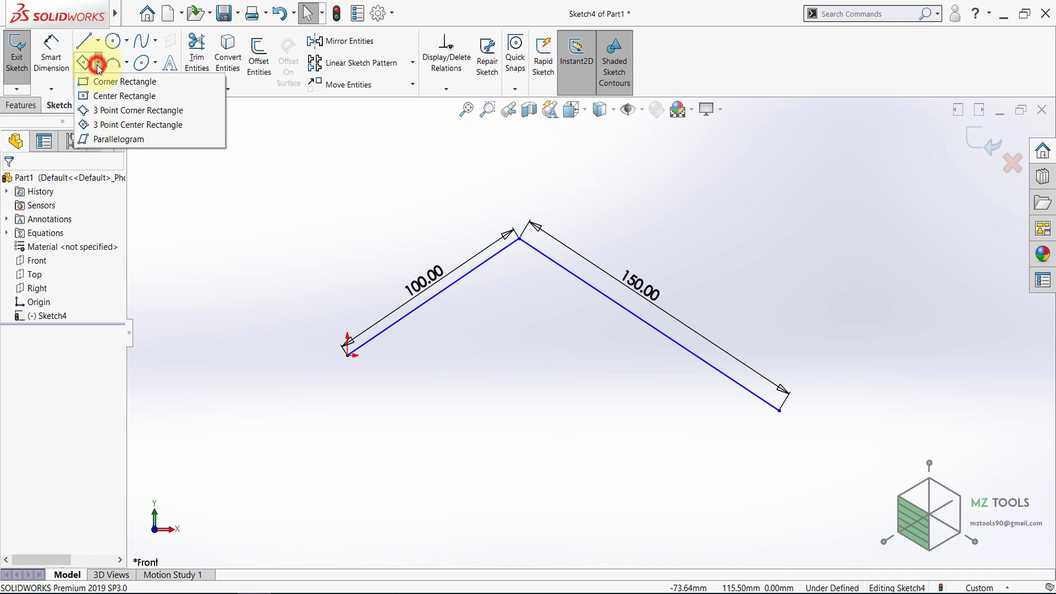
{"action": "left_click", "coordinate": [107, 100]}
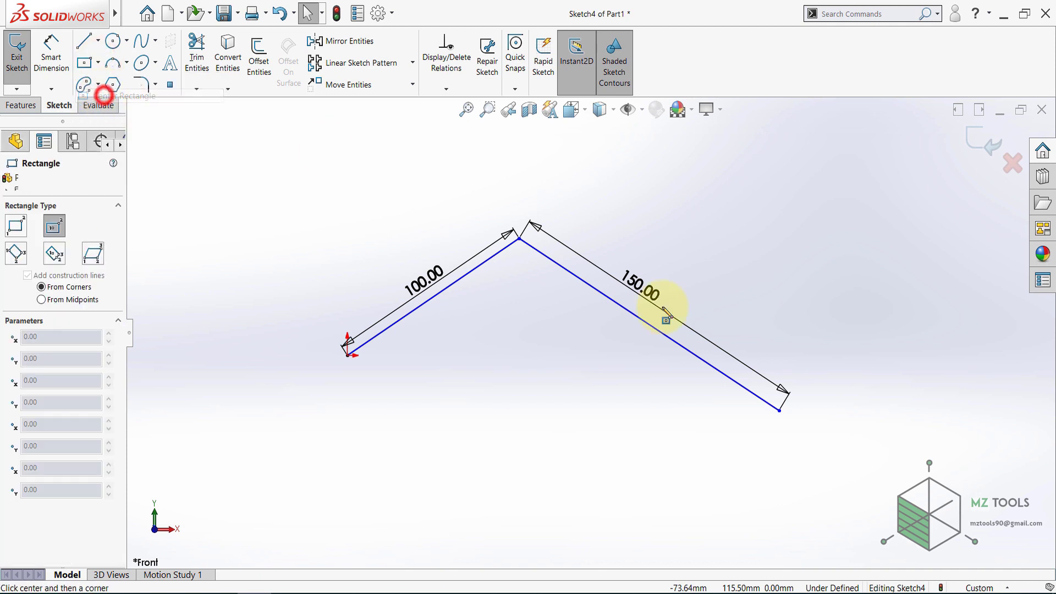
{"action": "left_click", "coordinate": [779, 410]}
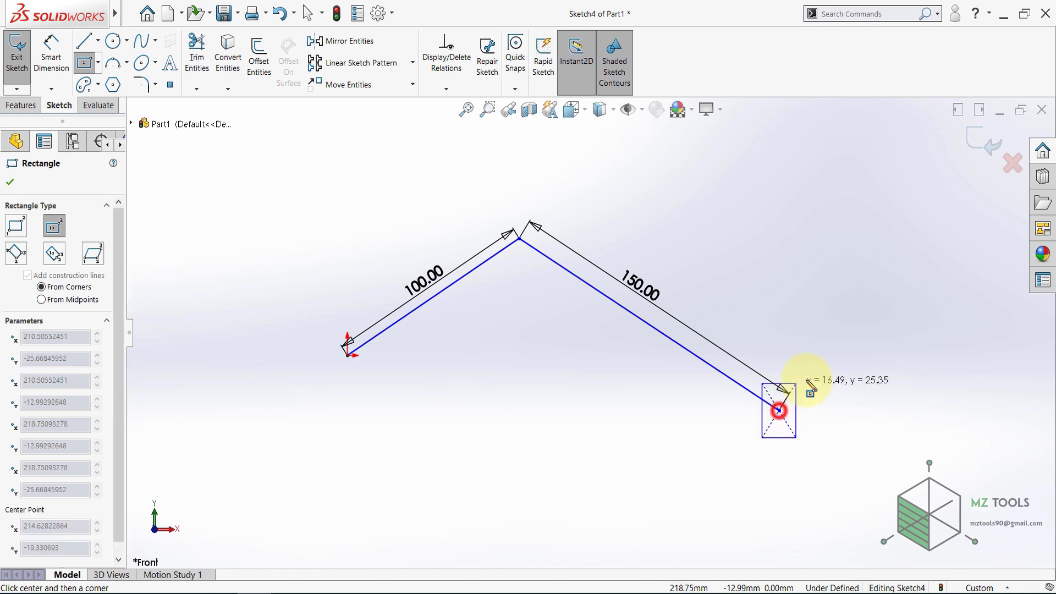
{"action": "left_click", "coordinate": [820, 380]}
{"action": "key", "text": "Escape"}
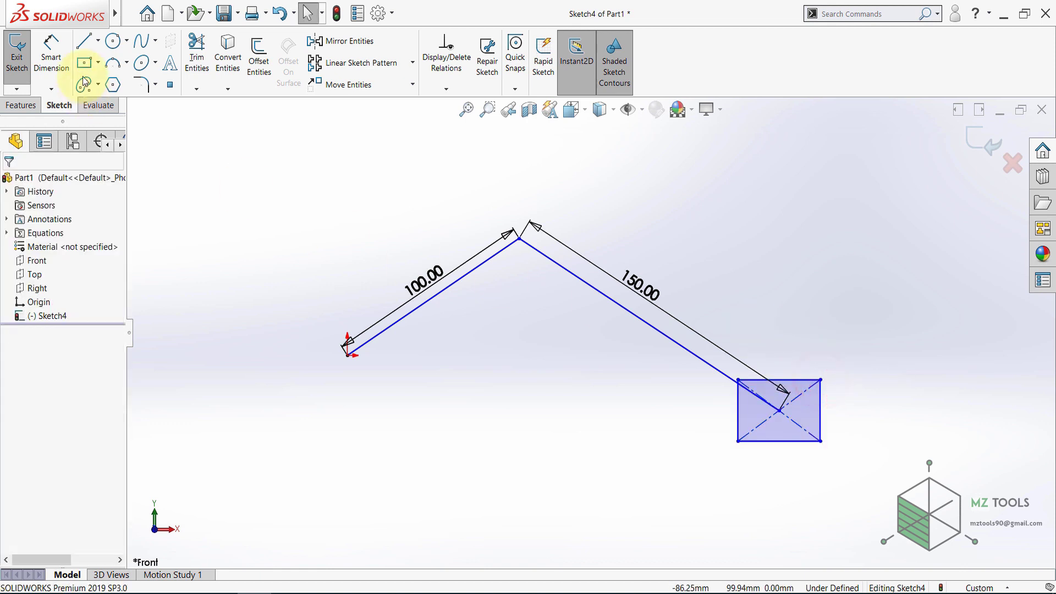
Step: Dimension the rectangle's width and height as 40 mm each
{"action": "left_click", "coordinate": [60, 44]}
{"action": "left_click", "coordinate": [789, 377]}
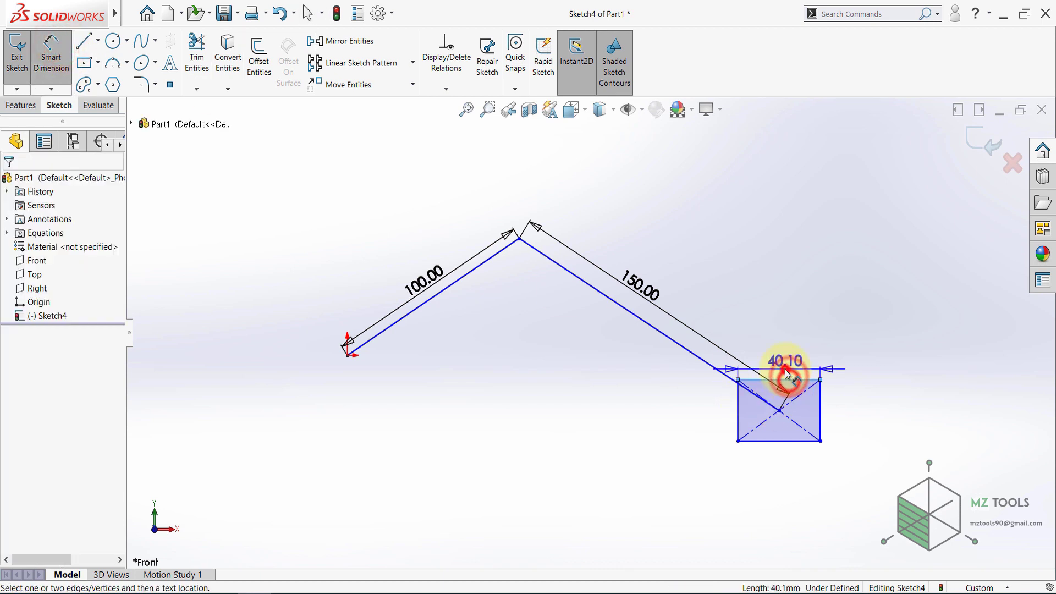
{"action": "left_click", "coordinate": [784, 369]}
{"action": "type", "text": "40"}
{"action": "key", "text": "Return"}
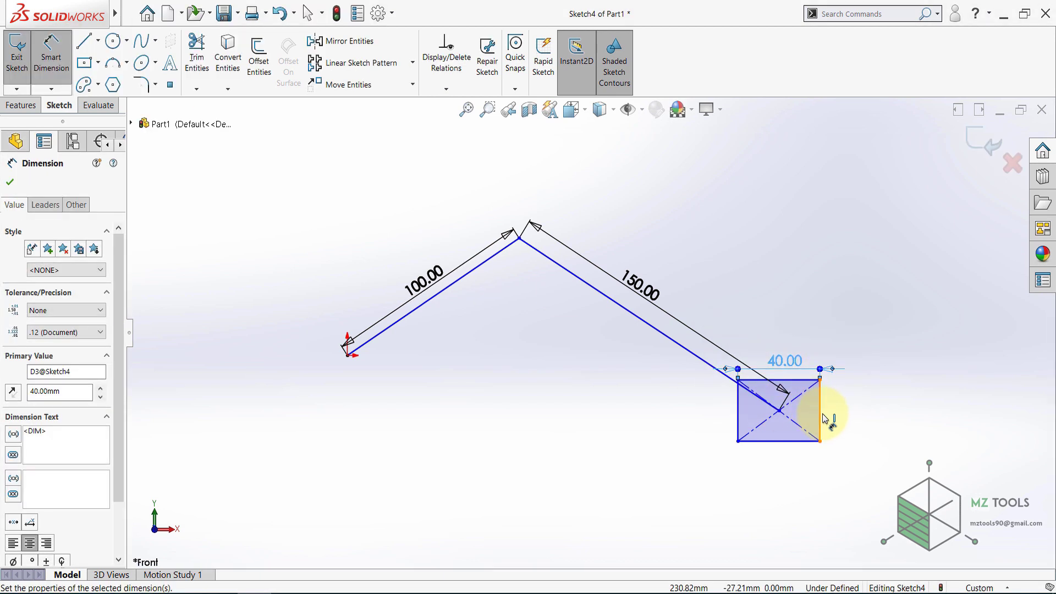
{"action": "left_click", "coordinate": [820, 411]}
{"action": "left_click", "coordinate": [843, 419]}
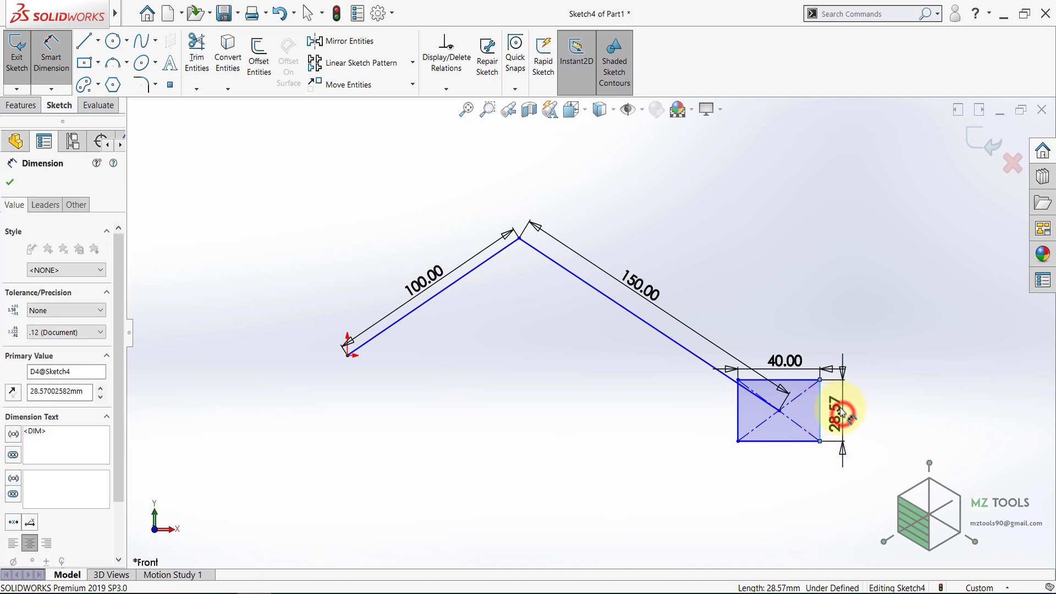
{"action": "type", "text": "40"}
{"action": "key", "text": "Return"}
{"action": "key", "text": "Escape"}
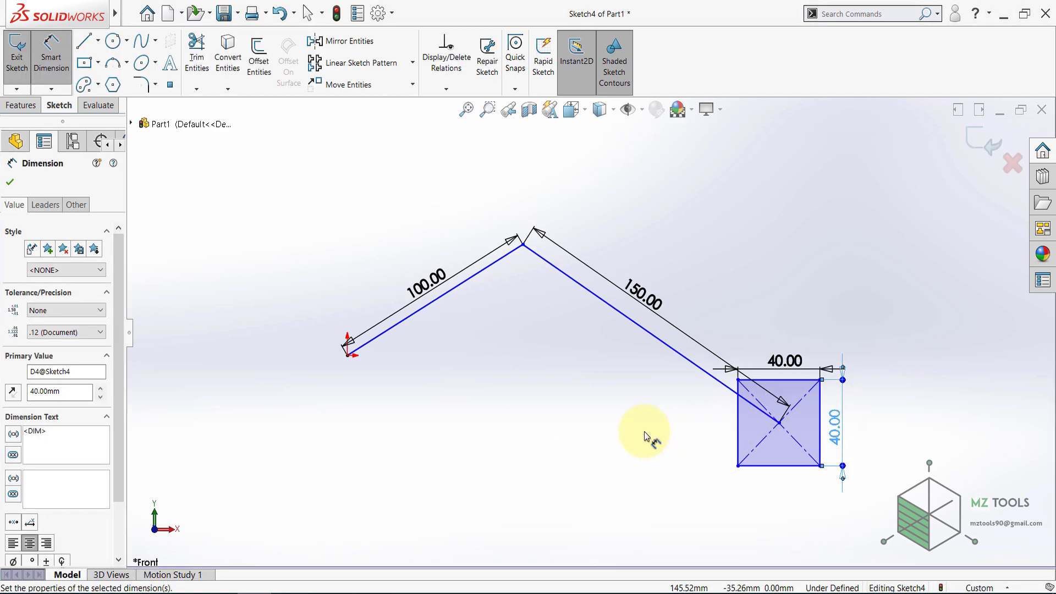
Step: Add a horizontal relation between the square's centre point and the first line's endpoint at the origin
{"action": "left_click", "coordinate": [779, 423]}
{"action": "left_click", "coordinate": [348, 356], "text": "ctrl"}
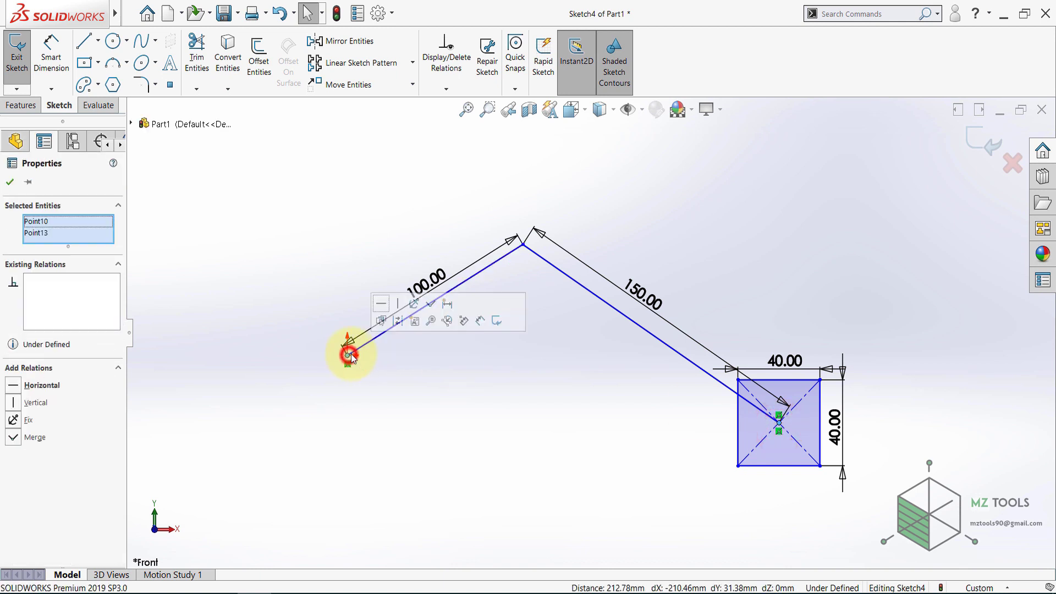
{"action": "left_click", "coordinate": [383, 304]}
{"action": "left_click", "coordinate": [513, 446]}
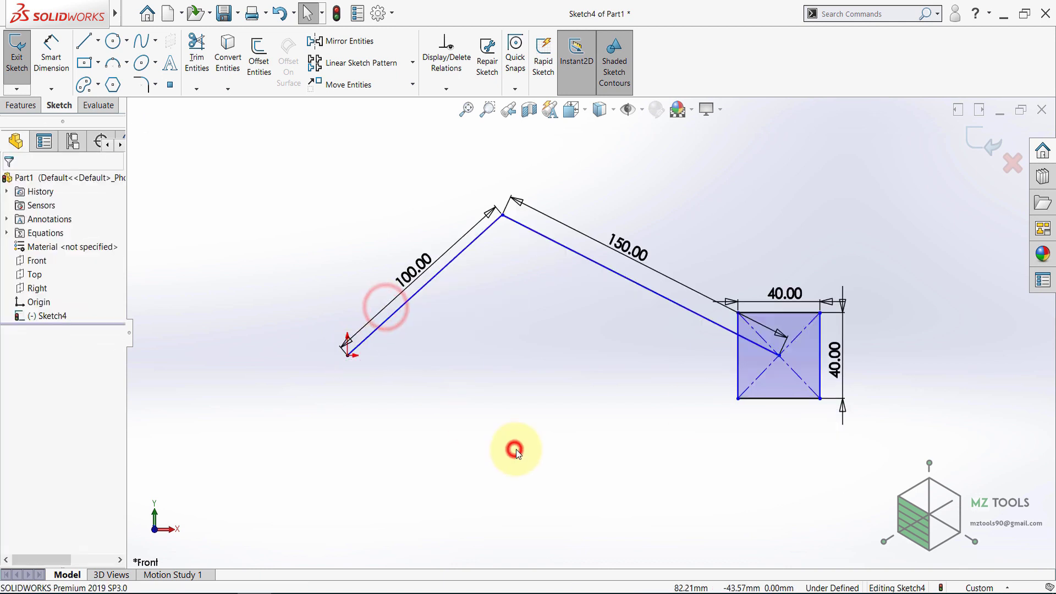
Step: Slide the square a short way toward the origin and hide the sketch dimensions
{"action": "left_click_drag", "start_coordinate": [777, 361], "coordinate": [745, 327]}
{"action": "left_click", "coordinate": [567, 363]}
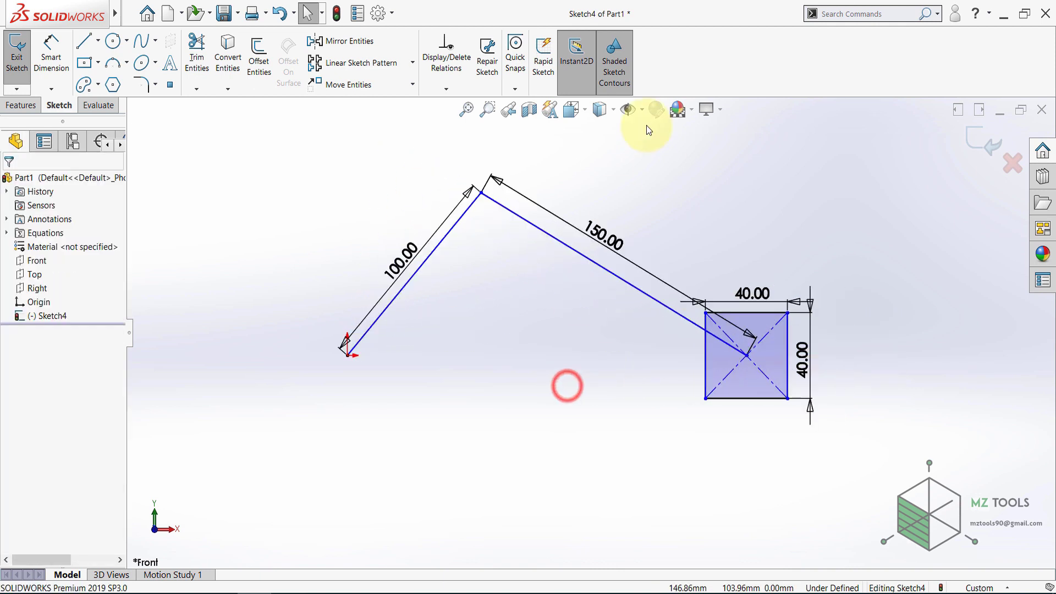
{"action": "left_click", "coordinate": [643, 110]}
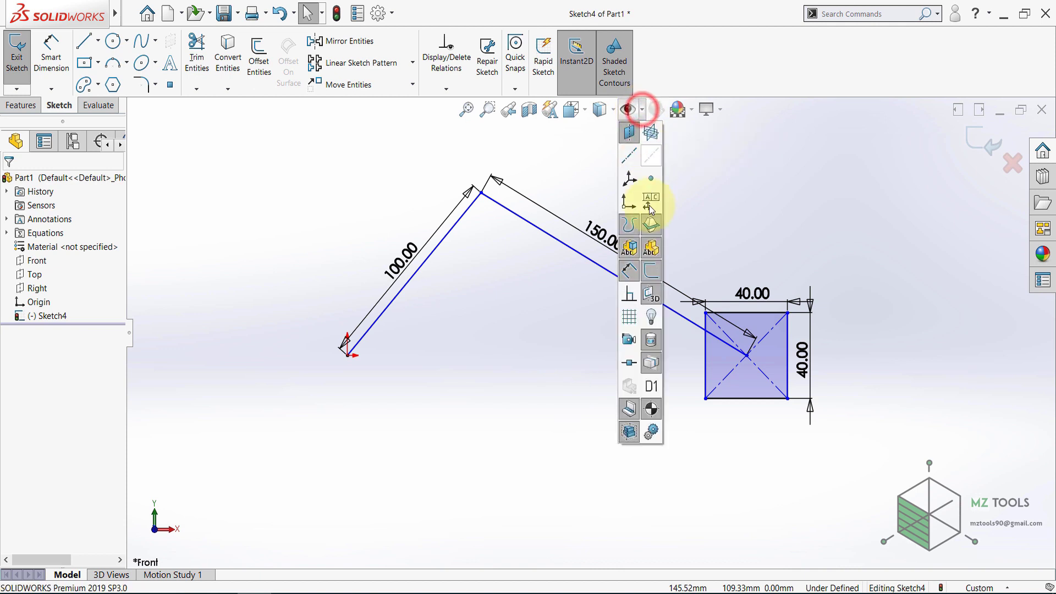
{"action": "left_click", "coordinate": [630, 271]}
{"action": "left_click", "coordinate": [539, 325]}
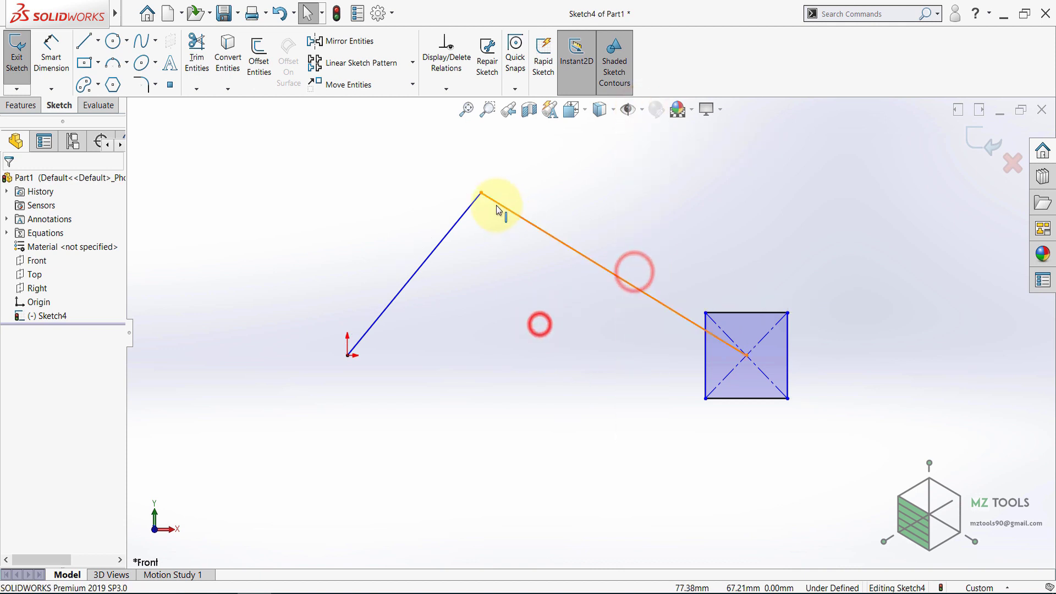
Step: Swing the crank line by its upper joint toward vertical and advance its angle parameter to 105°
{"action": "left_click_drag", "start_coordinate": [481, 193], "coordinate": [441, 160]}
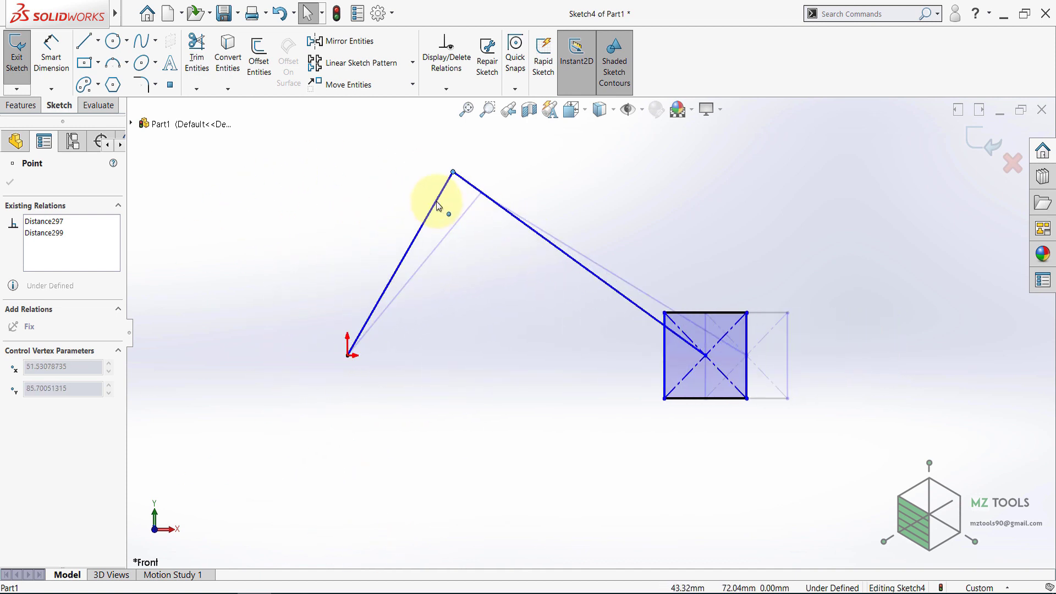
{"action": "left_click", "coordinate": [260, 410]}
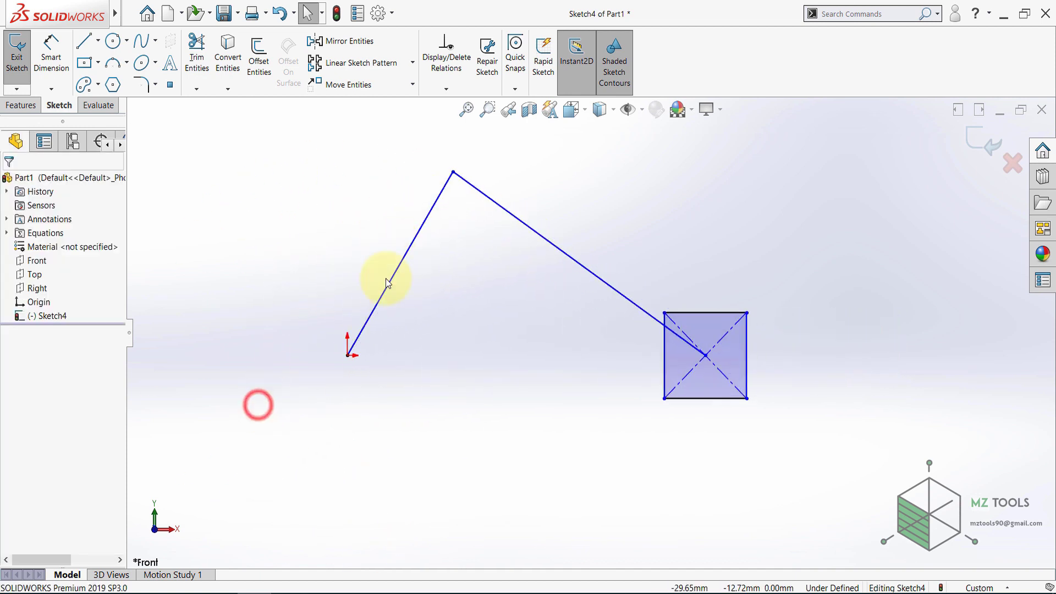
{"action": "left_click", "coordinate": [416, 236]}
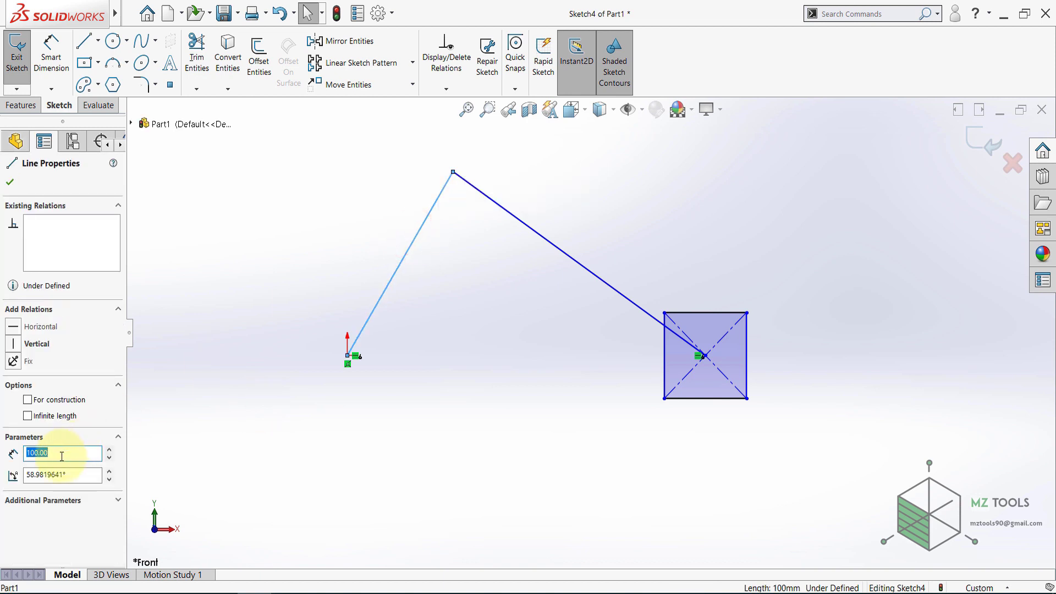
{"action": "left_click_drag", "start_coordinate": [110, 472], "coordinate": [110, 471]}
{"action": "left_click_drag", "start_coordinate": [109, 475], "coordinate": [110, 475]}
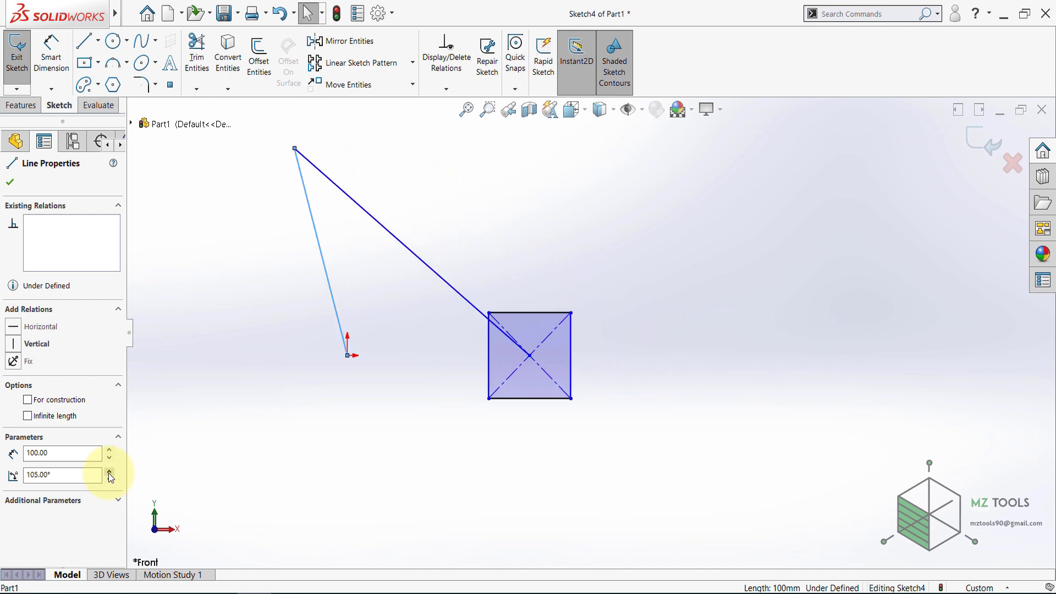
Step: Delete all the slider-crank lines, square and dimensions from the sketch
{"action": "left_click", "coordinate": [209, 467]}
{"action": "key", "text": "ctrl+a"}
{"action": "left_click", "coordinate": [293, 468]}
{"action": "key", "text": "ctrl+a"}
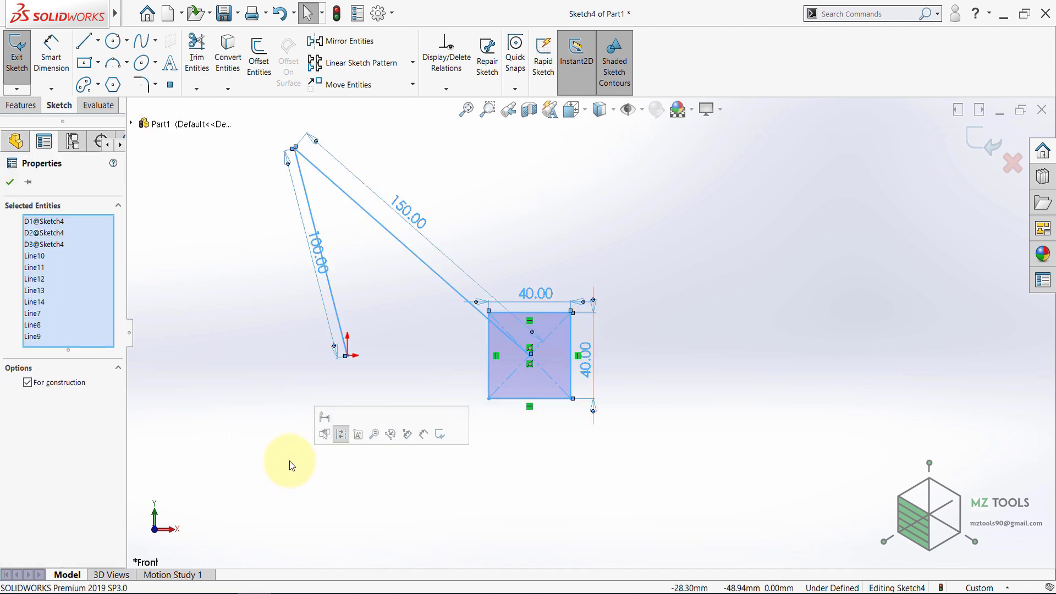
{"action": "key", "text": "Delete"}
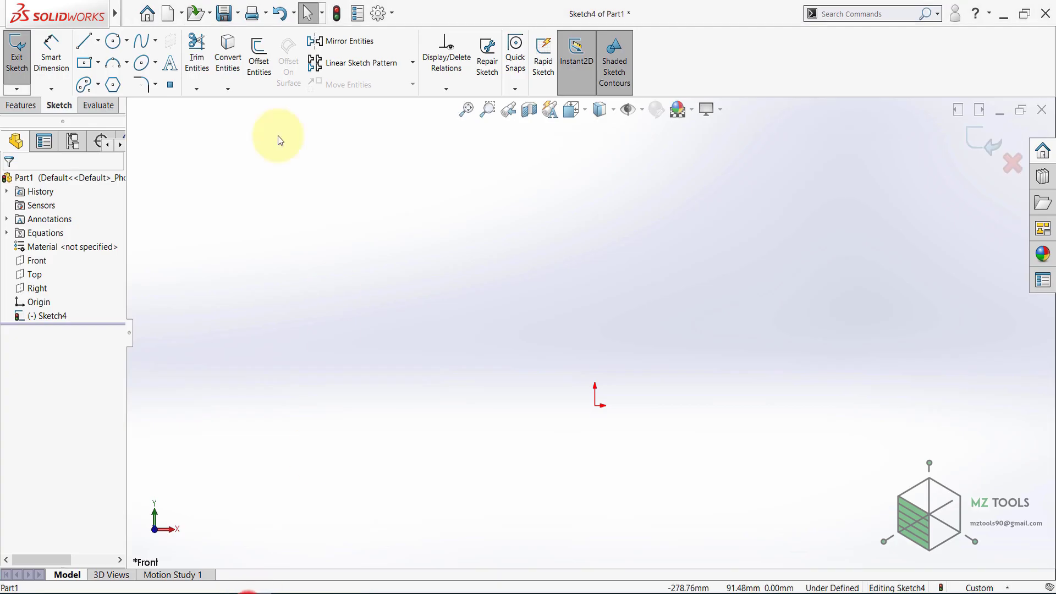
Step: Sketch a horizontal midpoint line centred on the origin, about 494 mm long
{"action": "left_click", "coordinate": [96, 44]}
{"action": "left_click", "coordinate": [93, 85]}
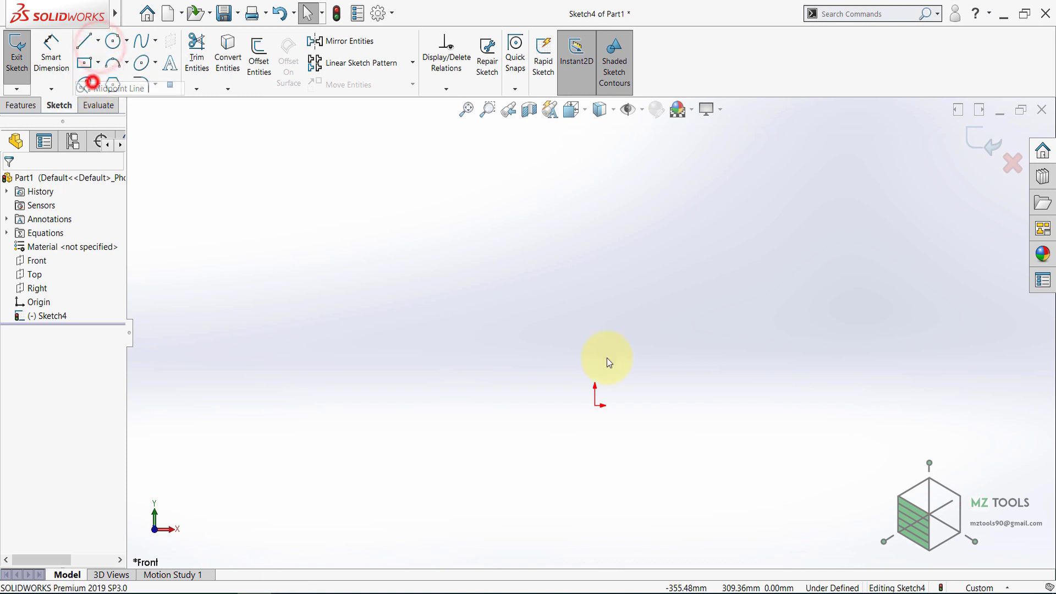
{"action": "left_click", "coordinate": [596, 405]}
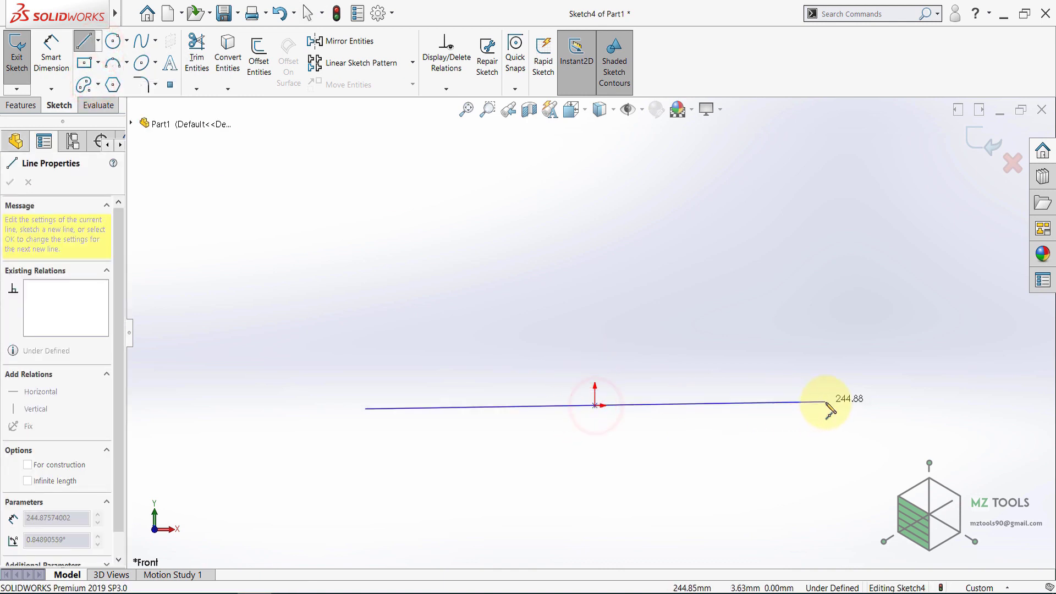
{"action": "left_click", "coordinate": [828, 406]}
Step: Sketch a vertical midpoint line centred on the origin, about 413 mm long, and leave the line command
{"action": "left_click", "coordinate": [84, 41]}
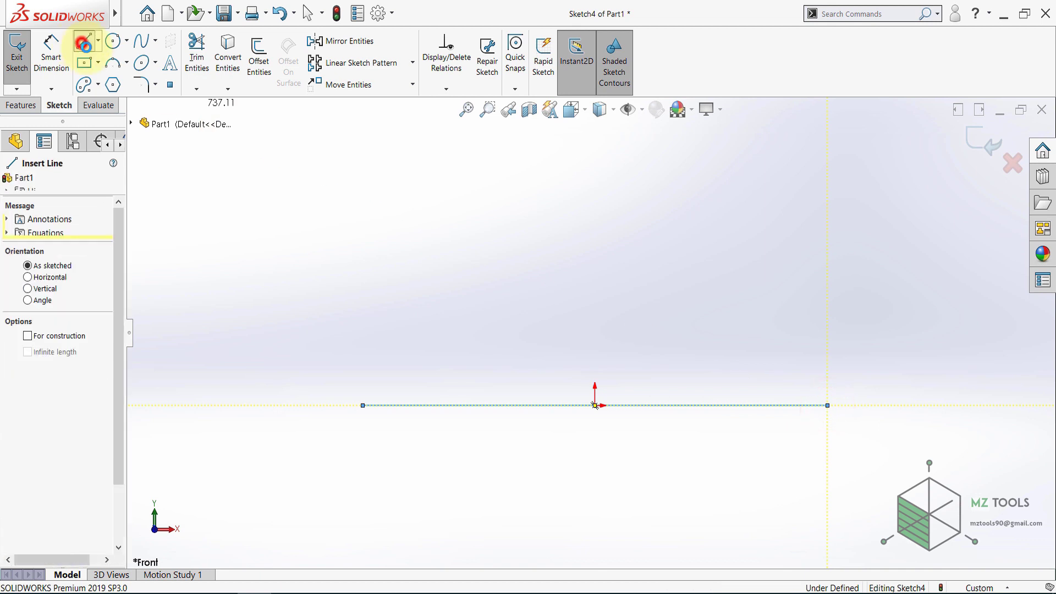
{"action": "left_click", "coordinate": [98, 41]}
{"action": "left_click", "coordinate": [104, 88]}
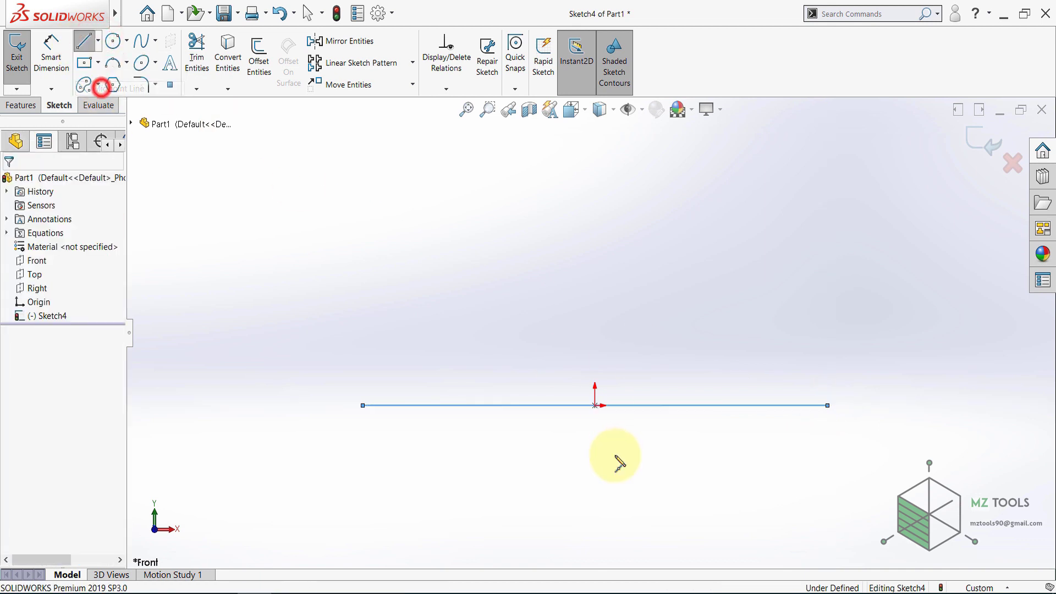
{"action": "left_click", "coordinate": [596, 405]}
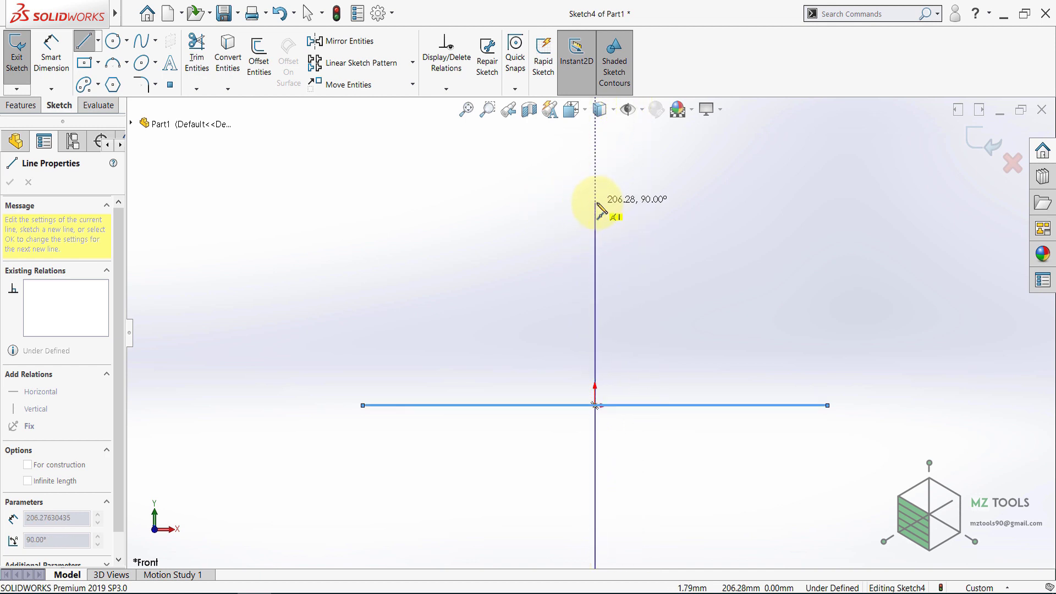
{"action": "left_click", "coordinate": [595, 203]}
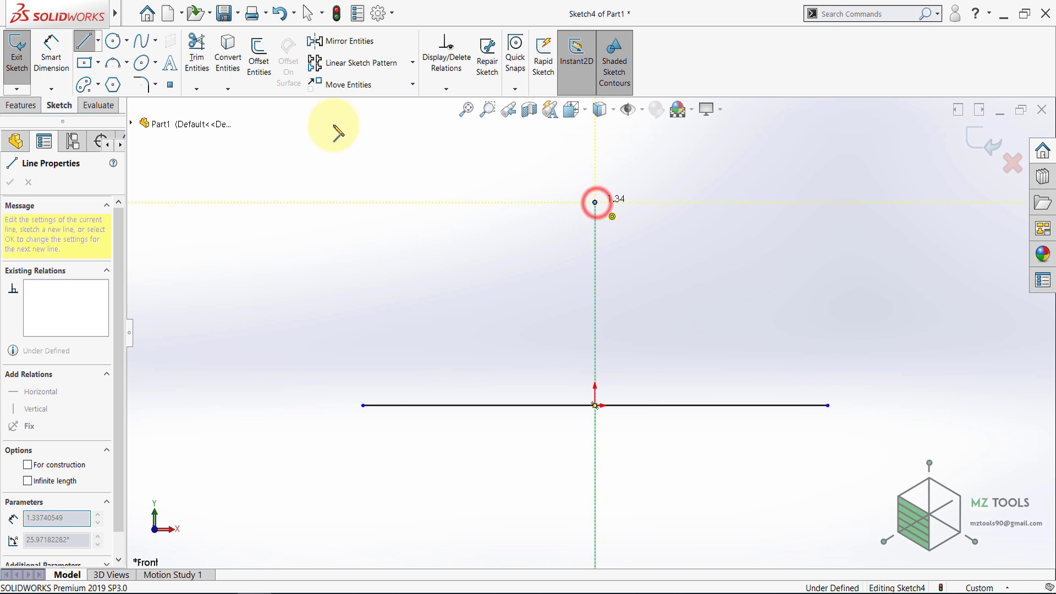
{"action": "left_click", "coordinate": [86, 45]}
{"action": "scroll", "coordinate": [433, 269], "scroll_direction": "up", "scroll_amount": 3}
{"action": "left_click", "coordinate": [436, 271]}
{"action": "key", "text": "Escape"}
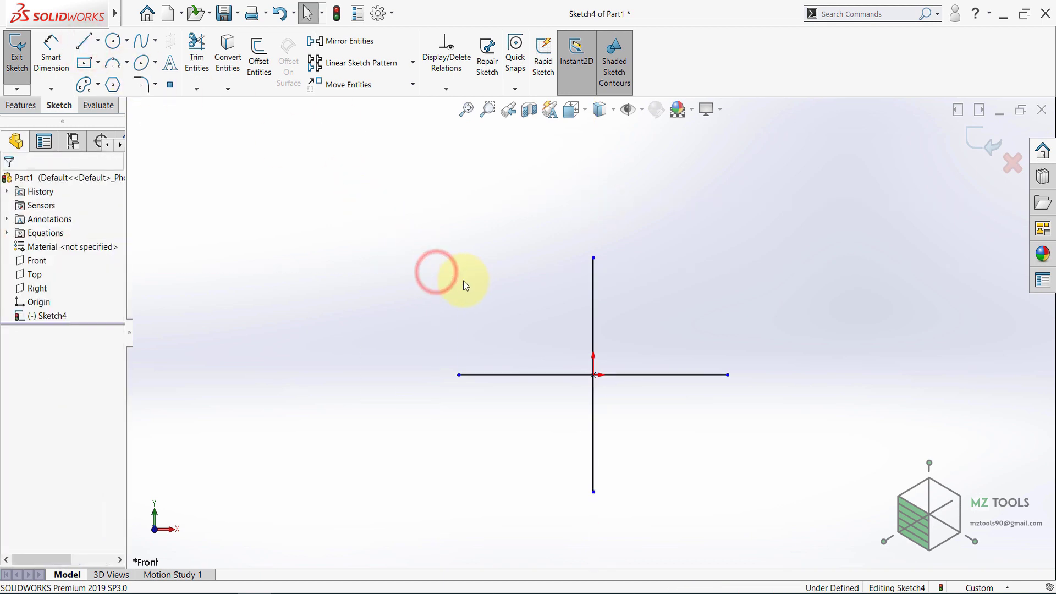
Step: Add an equal relation between the vertical and horizontal lines through the origin
{"action": "left_click", "coordinate": [544, 374], "text": "ctrl"}
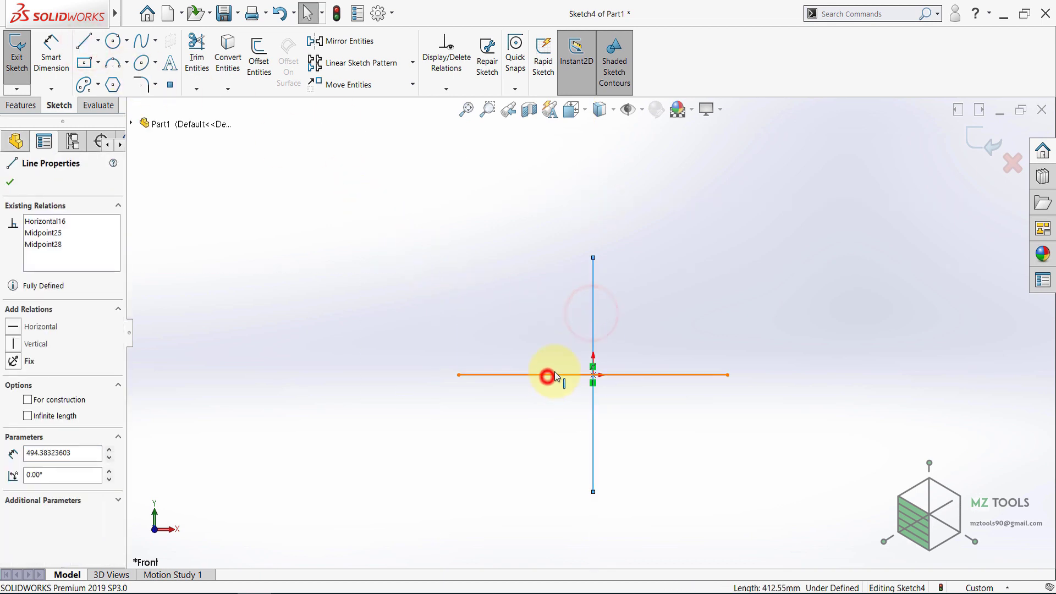
{"action": "left_click", "coordinate": [660, 325]}
{"action": "left_click", "coordinate": [654, 234]}
Step: Convert both crossing lines to construction geometry
{"action": "left_click", "coordinate": [594, 290]}
{"action": "left_click", "coordinate": [550, 375], "text": "ctrl"}
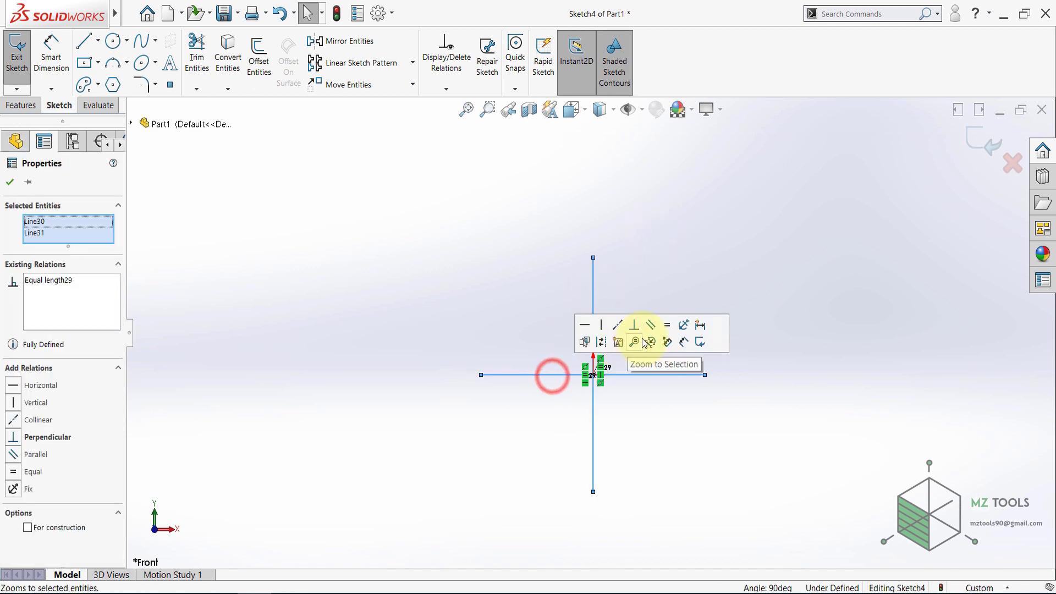
{"action": "left_click", "coordinate": [603, 342]}
{"action": "left_click", "coordinate": [496, 319]}
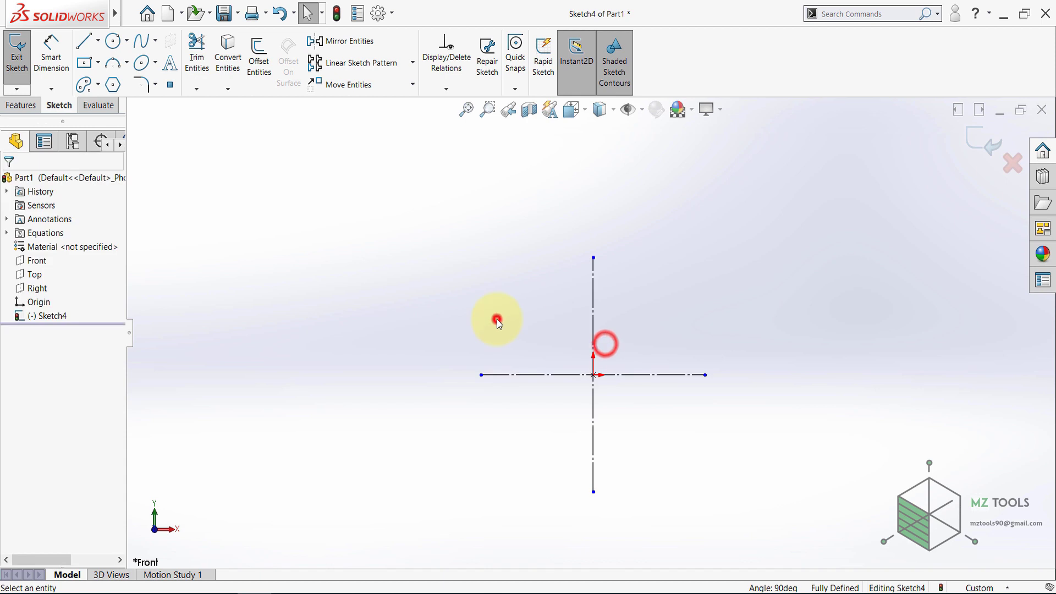
Step: Dimension the horizontal centreline as 400 mm, placing the dimension below the crossing lines
{"action": "left_click", "coordinate": [49, 52]}
{"action": "left_click", "coordinate": [534, 375]}
{"action": "left_click", "coordinate": [593, 504]}
{"action": "type", "text": "400"}
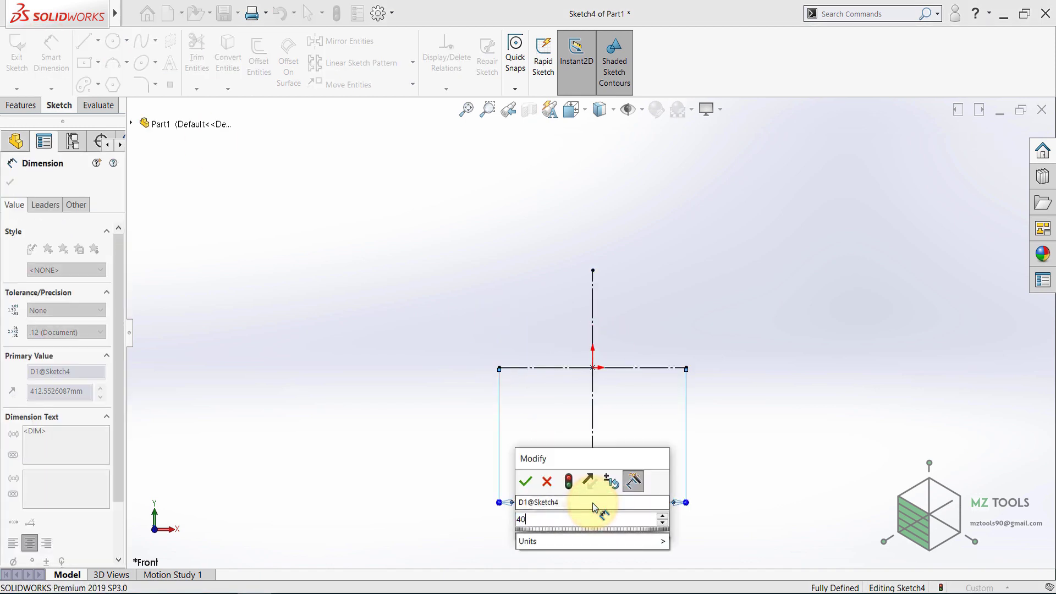
{"action": "key", "text": "Return"}
{"action": "left_click", "coordinate": [374, 366]}
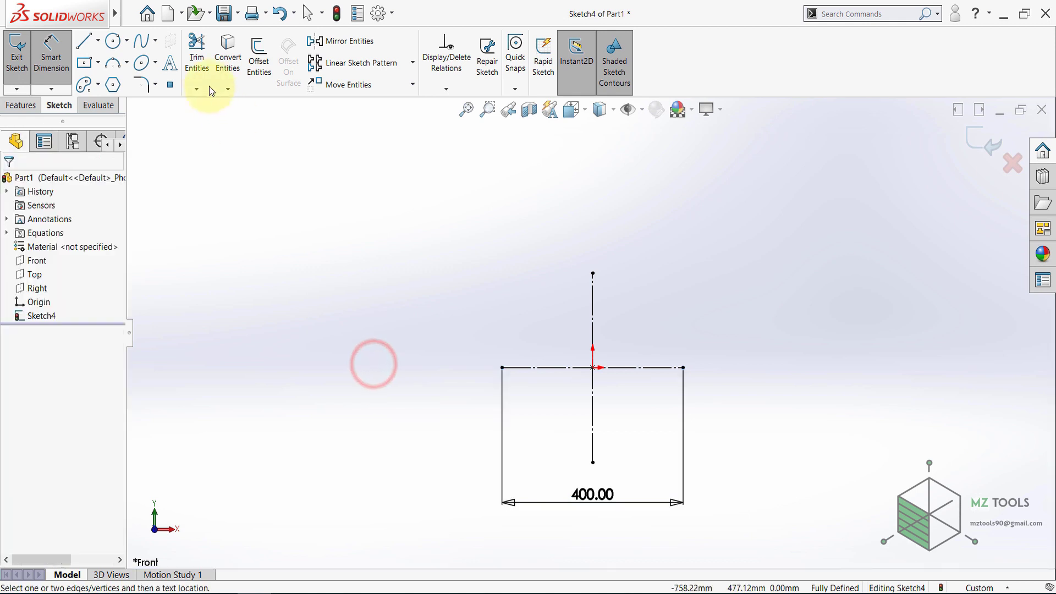
Step: Sketch two separate centre rectangles side by side, above and to the left of the crossing centrelines
{"action": "left_click", "coordinate": [100, 64]}
{"action": "left_click", "coordinate": [340, 230]}
{"action": "left_click", "coordinate": [353, 248]}
{"action": "left_click", "coordinate": [421, 231]}
{"action": "left_click", "coordinate": [437, 254]}
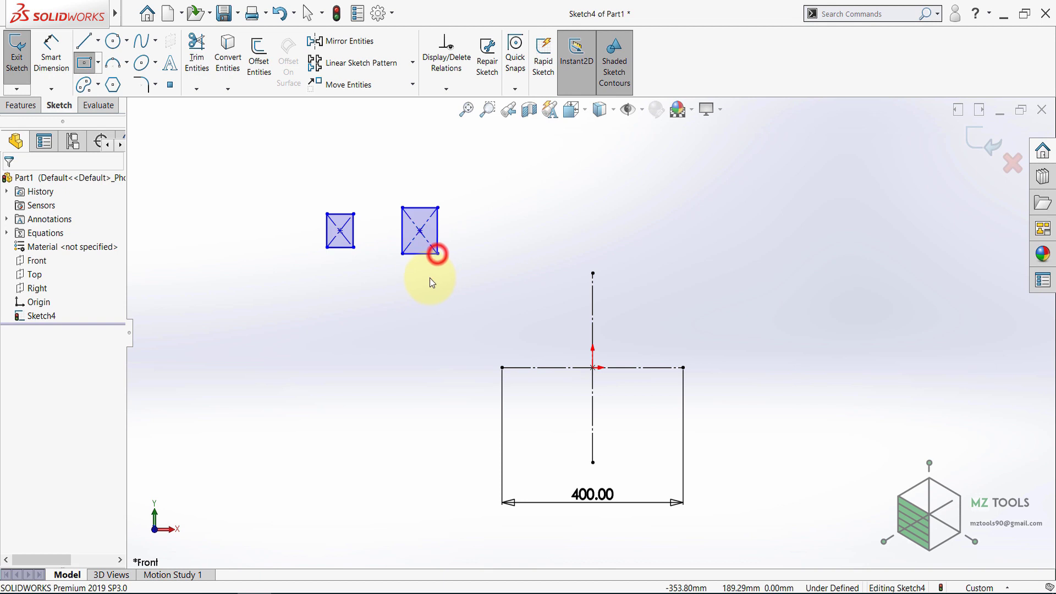
Step: Make the bottom and right sides of both rectangles equal so that they form two matching squares
{"action": "left_click", "coordinate": [420, 254]}
{"action": "left_click", "coordinate": [437, 229], "text": "ctrl"}
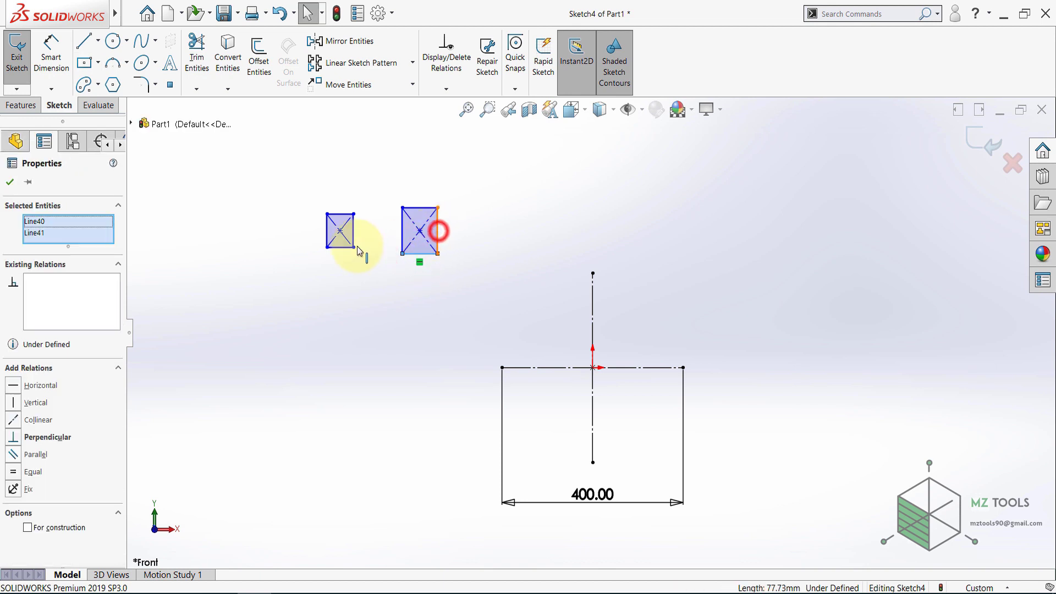
{"action": "left_click", "coordinate": [355, 234], "text": "ctrl"}
{"action": "left_click", "coordinate": [342, 248], "text": "ctrl"}
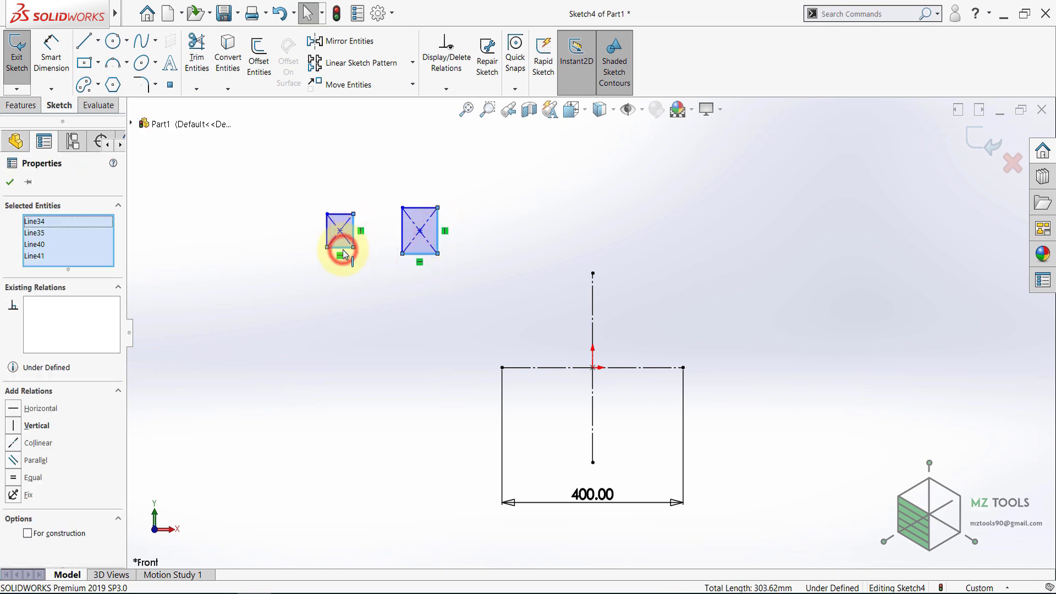
{"action": "left_click", "coordinate": [437, 202]}
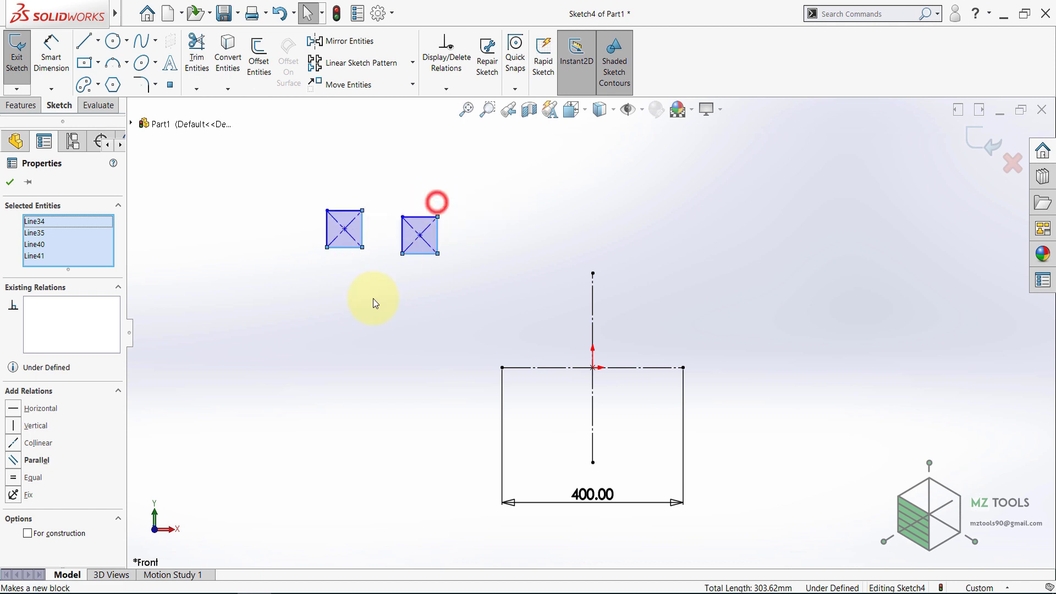
{"action": "left_click", "coordinate": [373, 298]}
Step: Dimension the left square's top side as 50 mm and leave the dimension command
{"action": "left_click", "coordinate": [51, 53]}
{"action": "left_click", "coordinate": [351, 210]}
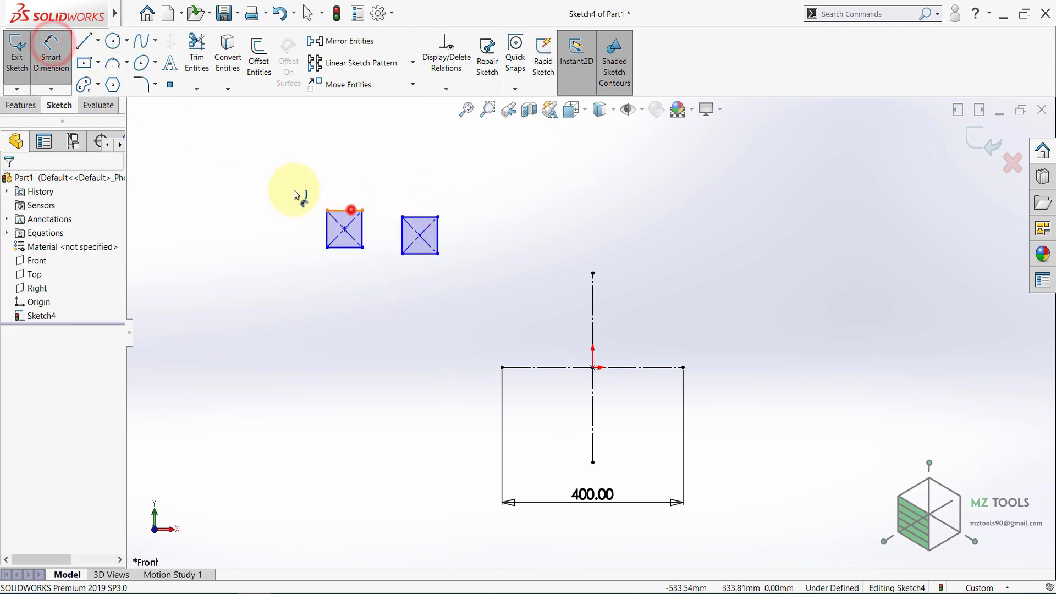
{"action": "left_click", "coordinate": [291, 192]}
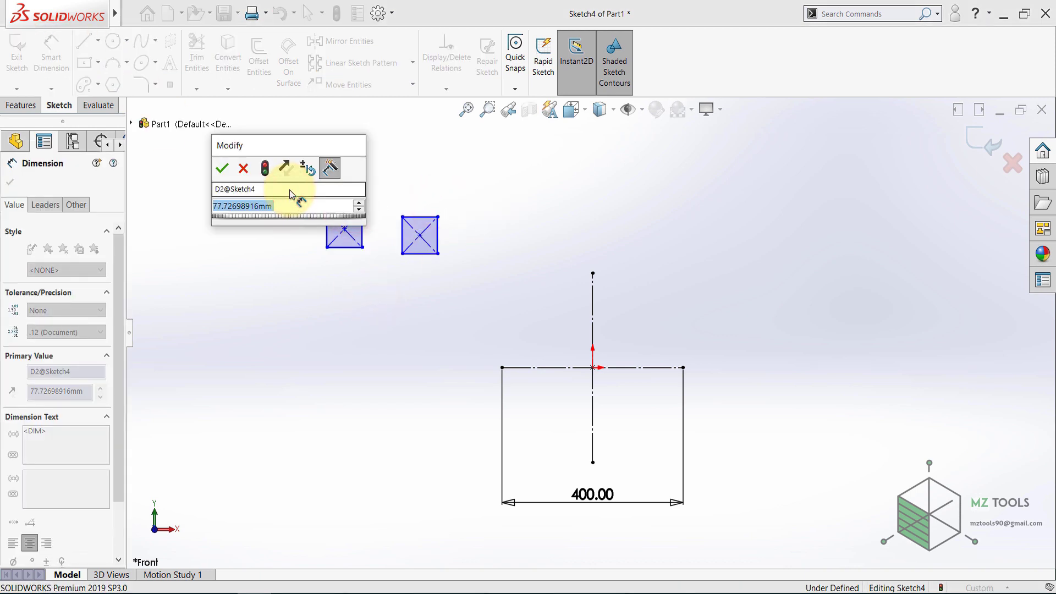
{"action": "type", "text": "50"}
{"action": "key", "text": "Return"}
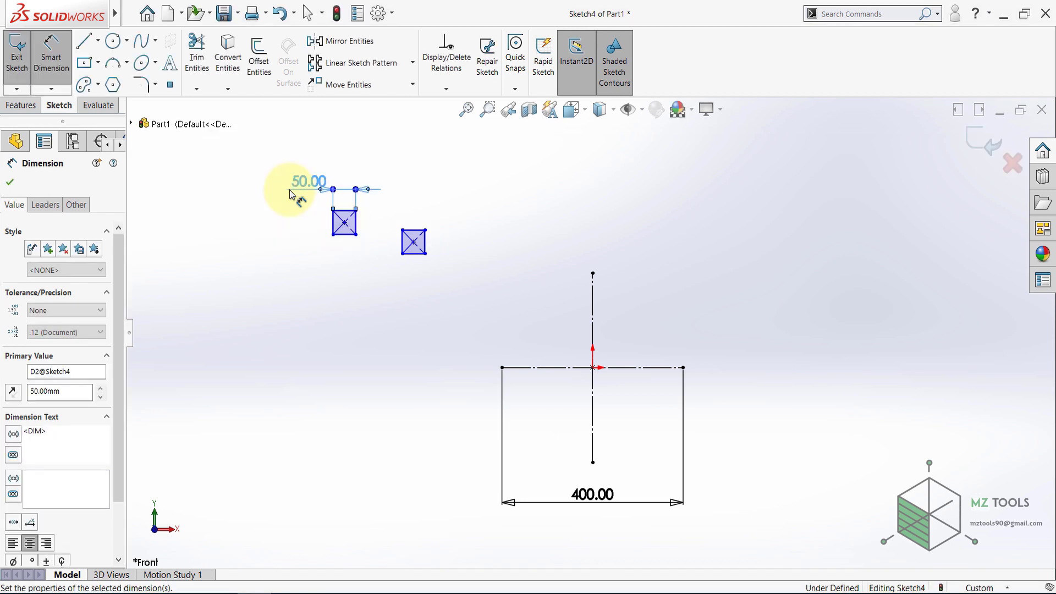
{"action": "key", "text": "Escape"}
Step: Move one square near the horizontal centreline's left end, the other right of the vertical centreline, and bring the 50 mm dimension closer
{"action": "left_click_drag", "start_coordinate": [345, 222], "coordinate": [467, 405]}
{"action": "left_click_drag", "start_coordinate": [414, 243], "coordinate": [633, 295]}
{"action": "scroll", "coordinate": [479, 416], "scroll_direction": "down", "scroll_amount": 2}
{"action": "left_click_drag", "start_coordinate": [403, 332], "coordinate": [403, 353]}
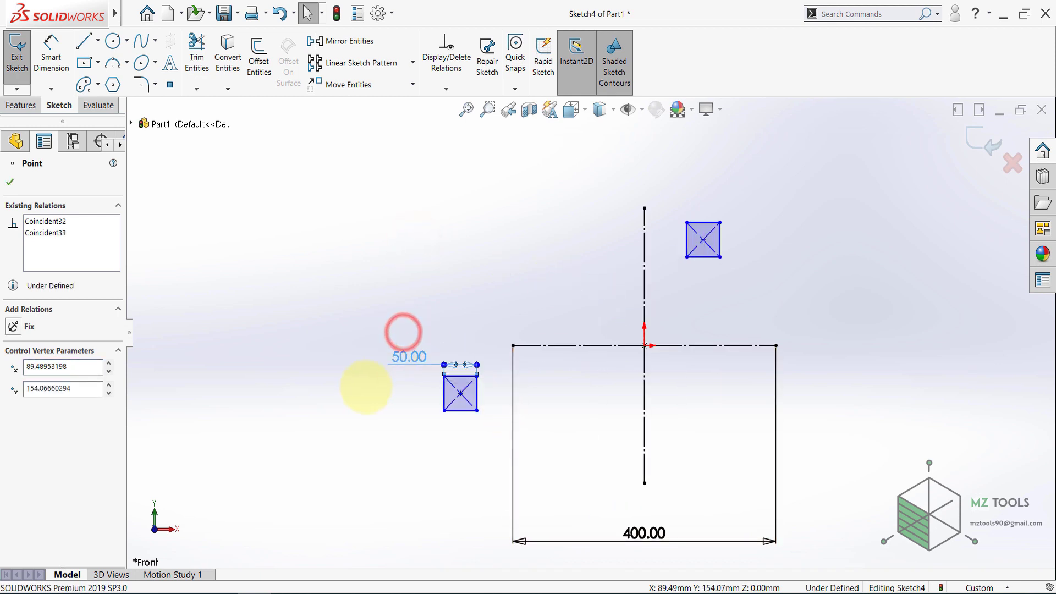
{"action": "left_click", "coordinate": [367, 405]}
Step: Make the left square's centre point coincident with the horizontal centreline
{"action": "left_click", "coordinate": [460, 393]}
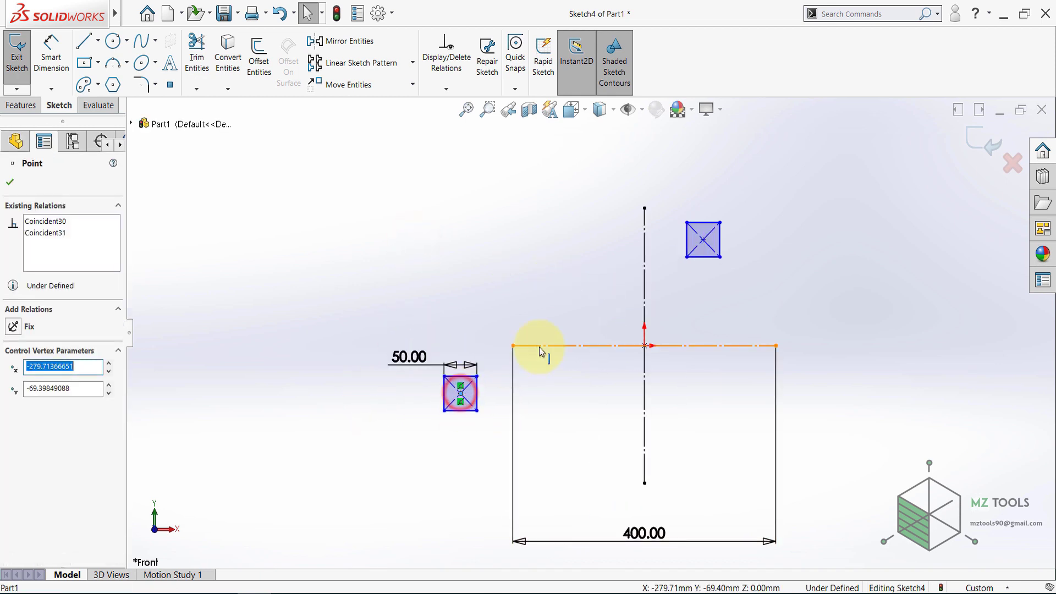
{"action": "left_click", "coordinate": [540, 346]}
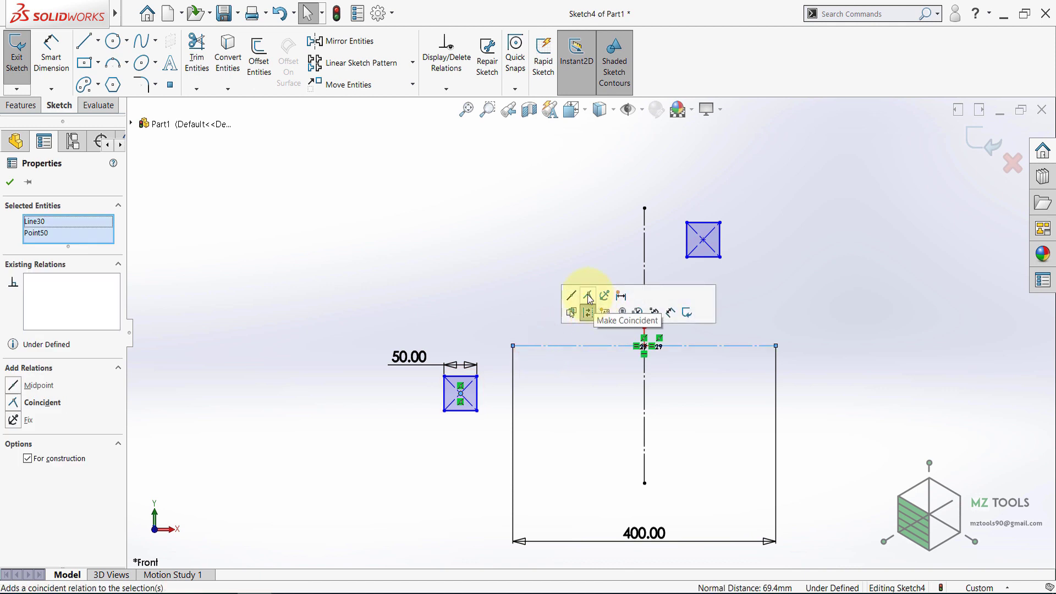
{"action": "left_click", "coordinate": [588, 298]}
{"action": "left_click", "coordinate": [486, 224]}
Step: Make the upper square's centre point coincident with the vertical centreline
{"action": "left_click", "coordinate": [703, 245]}
{"action": "left_click", "coordinate": [642, 260], "text": "ctrl"}
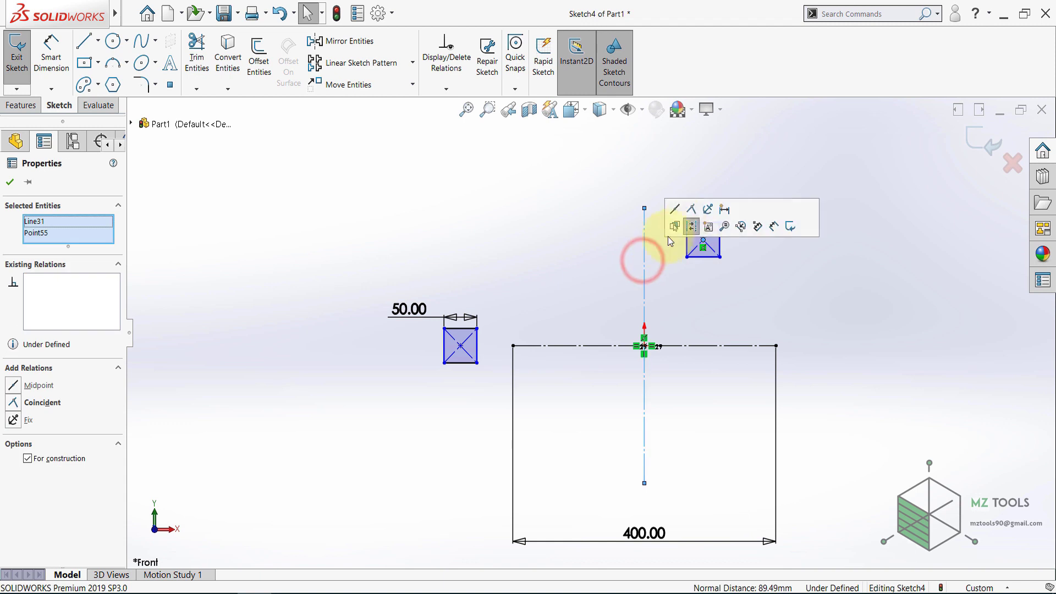
{"action": "left_click", "coordinate": [694, 212]}
{"action": "left_click", "coordinate": [566, 190]}
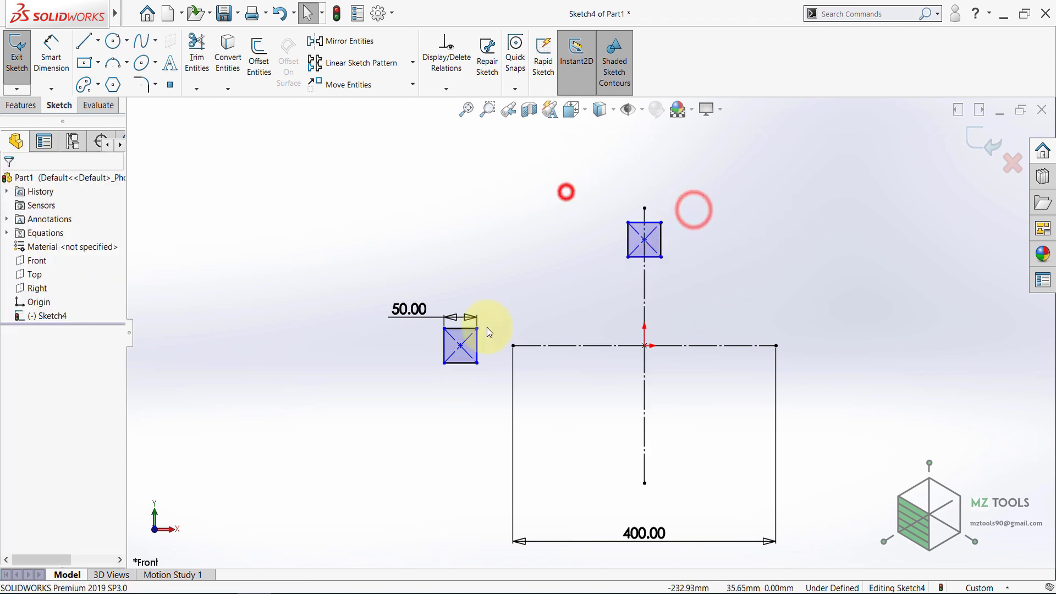
Step: Slide the left square and the upper square along their centrelines toward the origin
{"action": "left_click_drag", "start_coordinate": [460, 346], "coordinate": [567, 346]}
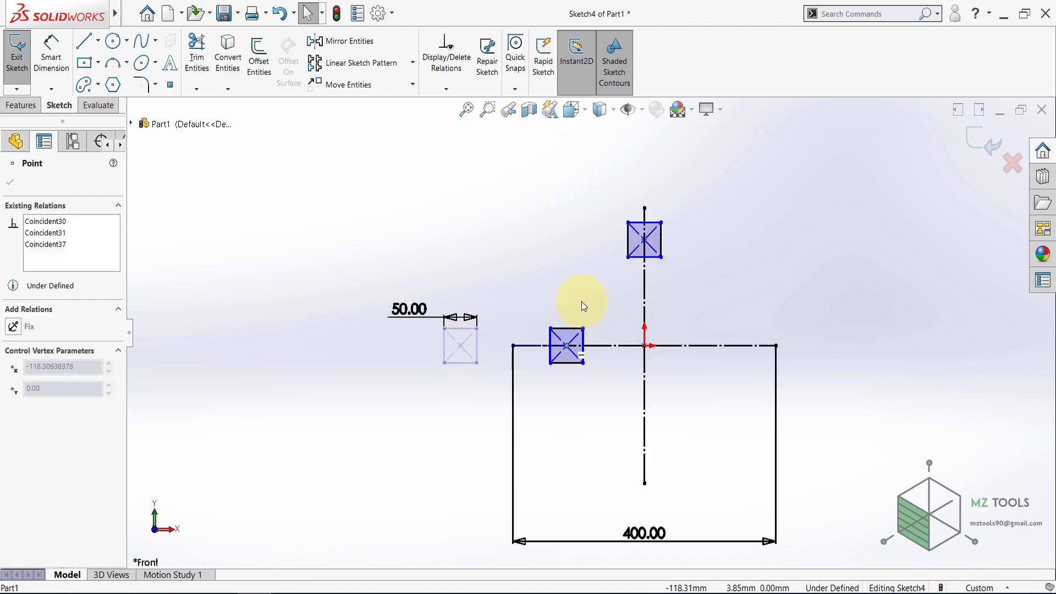
{"action": "left_click_drag", "start_coordinate": [645, 242], "coordinate": [644, 288]}
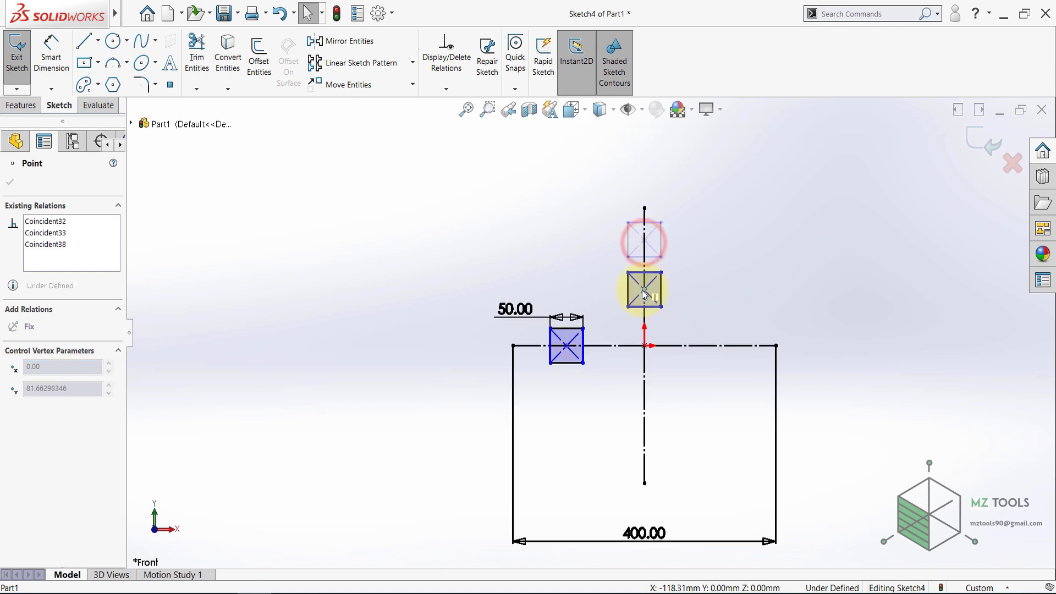
{"action": "left_click", "coordinate": [524, 228]}
Step: Sketch a free sloping line above the left square, rising toward the top of the vertical centreline
{"action": "left_click", "coordinate": [84, 40]}
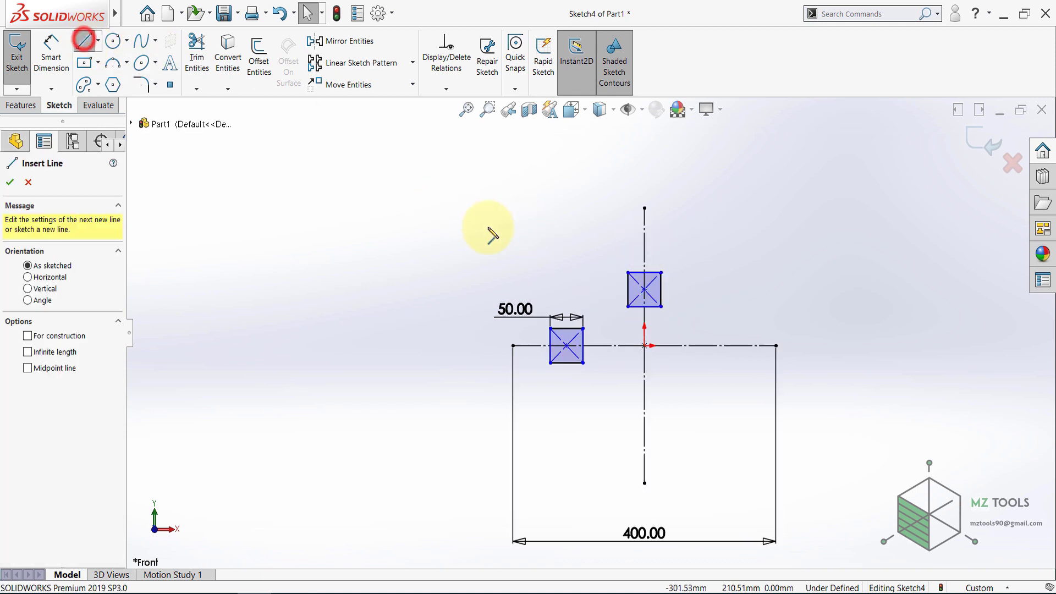
{"action": "left_click", "coordinate": [545, 244]}
{"action": "left_click", "coordinate": [598, 208]}
{"action": "key", "text": "Escape"}
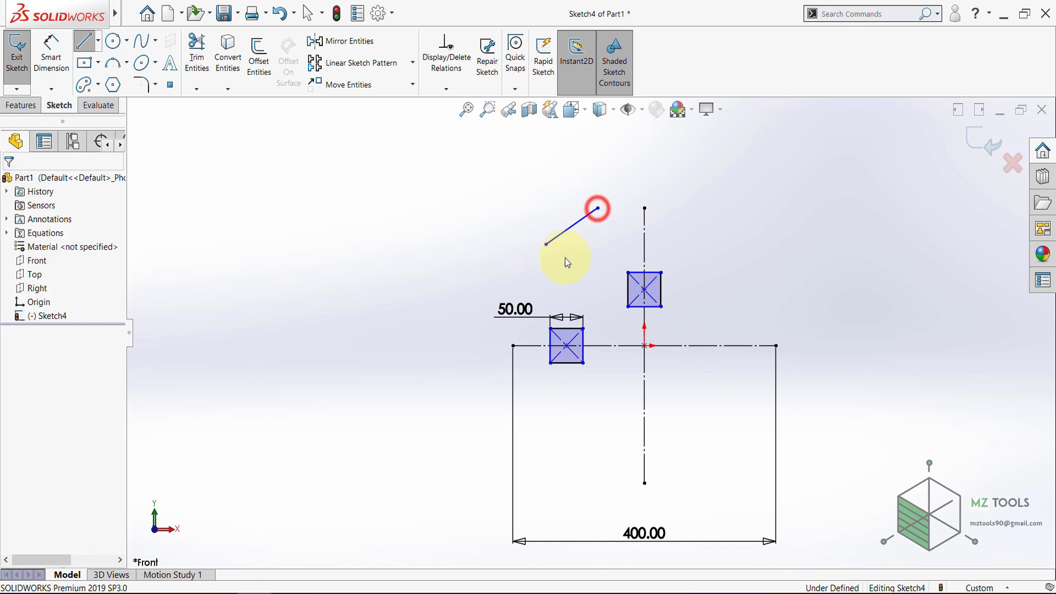
Step: Make the sloping line's lower endpoint coincident with the left square's centre point
{"action": "left_click_drag", "start_coordinate": [544, 246], "coordinate": [556, 298]}
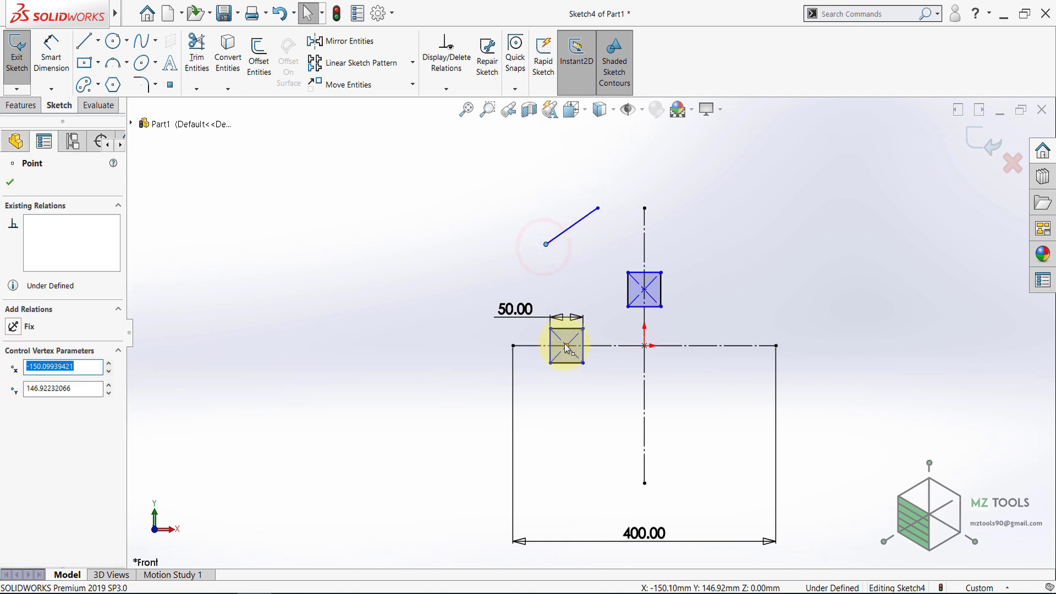
{"action": "left_click", "coordinate": [567, 345], "text": "ctrl"}
{"action": "left_click", "coordinate": [630, 291]}
{"action": "left_click", "coordinate": [559, 257]}
Step: Make the sloping line's upper endpoint coincident with the upper square's centre point
{"action": "left_click", "coordinate": [618, 309]}
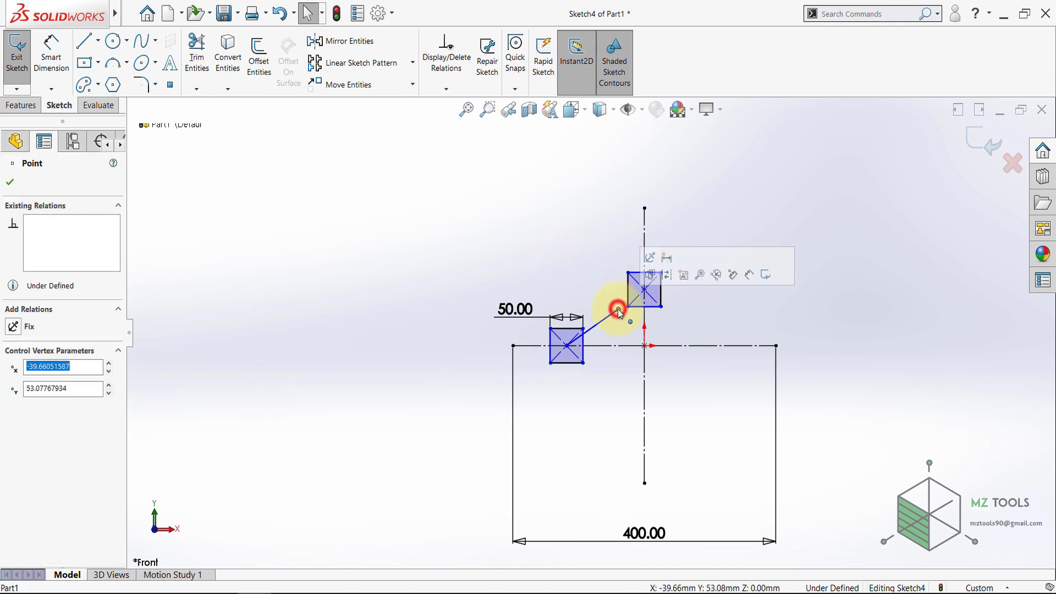
{"action": "left_click", "coordinate": [644, 289], "text": "ctrl"}
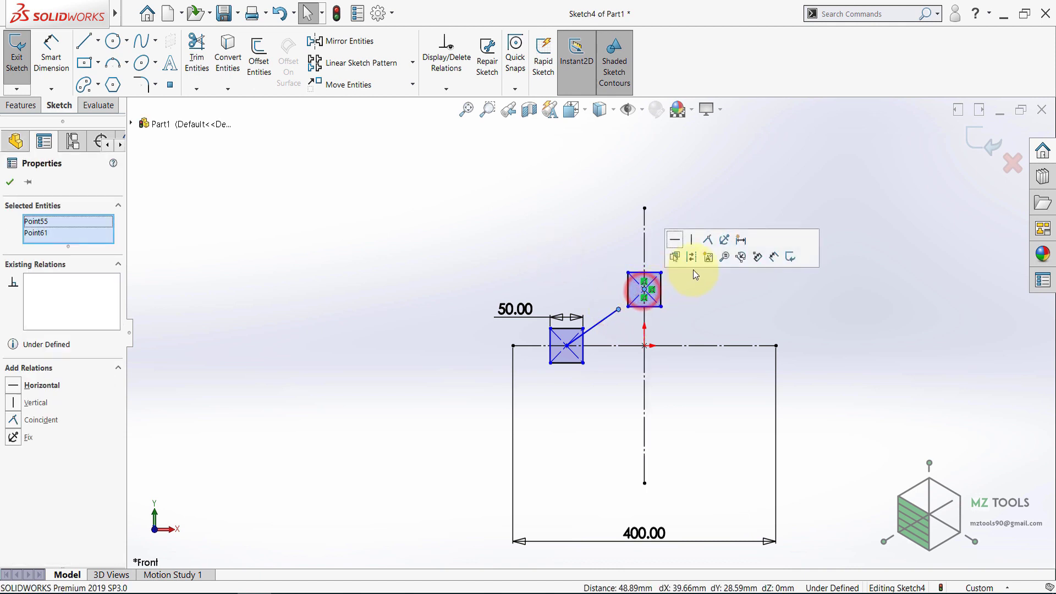
{"action": "left_click", "coordinate": [707, 242]}
{"action": "left_click", "coordinate": [529, 228]}
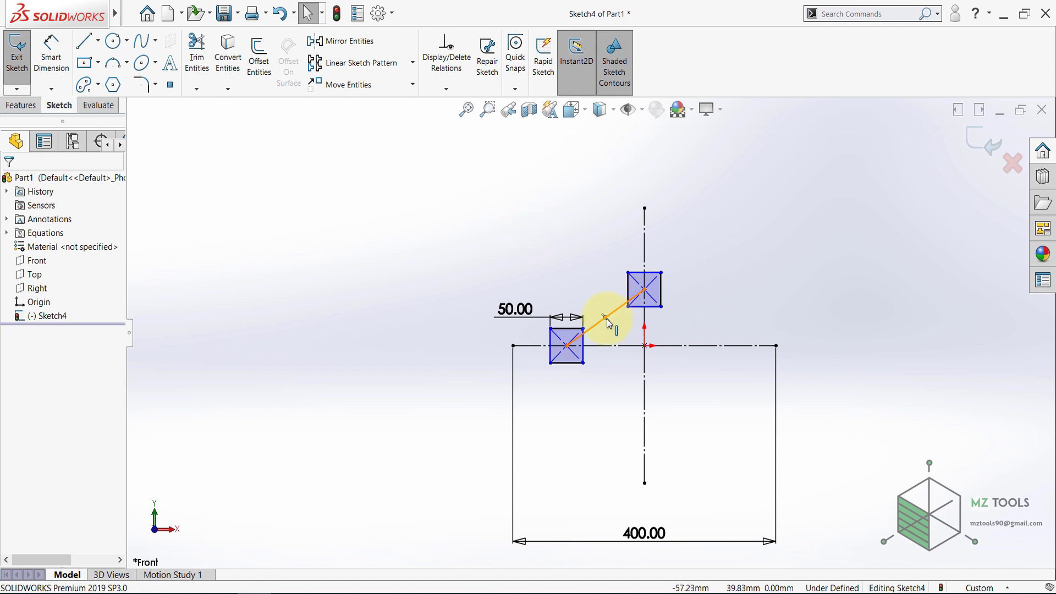
Step: Dimension the sloping link line between the two squares' centres and set its length to 120 mm
{"action": "left_click", "coordinate": [51, 50]}
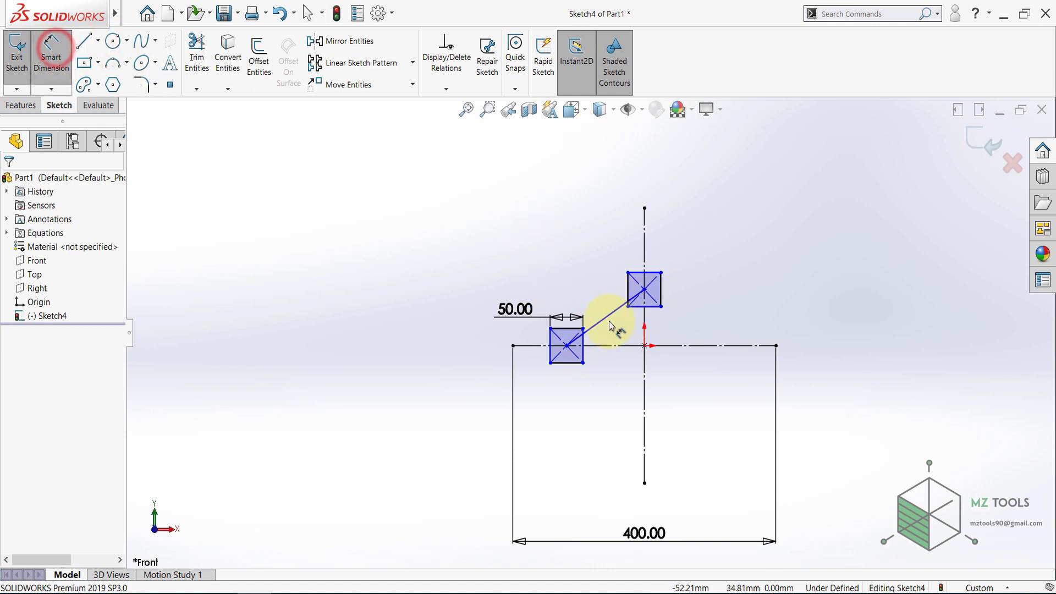
{"action": "left_click", "coordinate": [609, 322]}
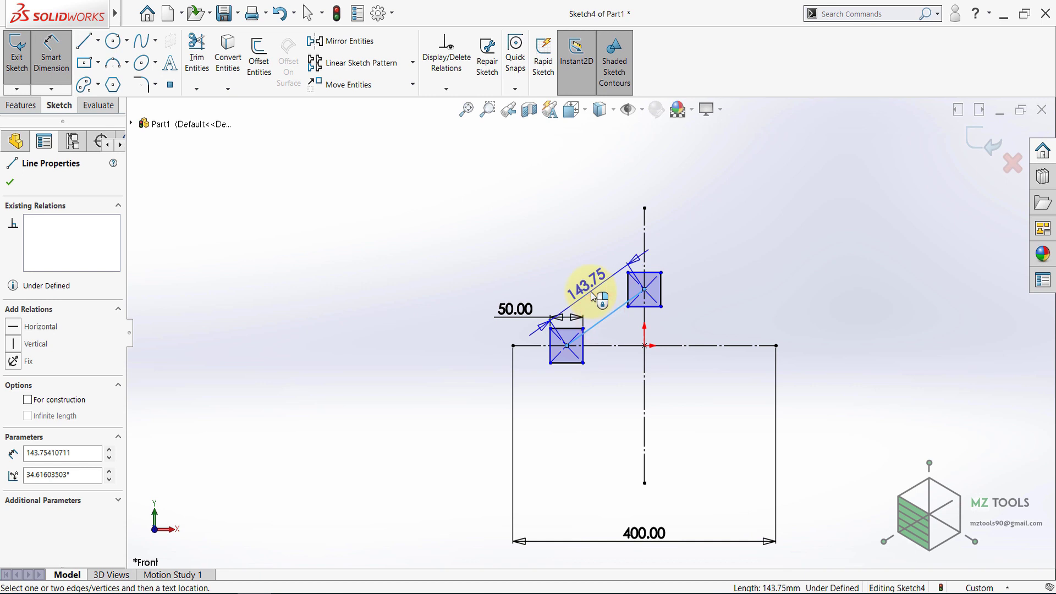
{"action": "left_click", "coordinate": [593, 297]}
{"action": "type", "text": "1"}
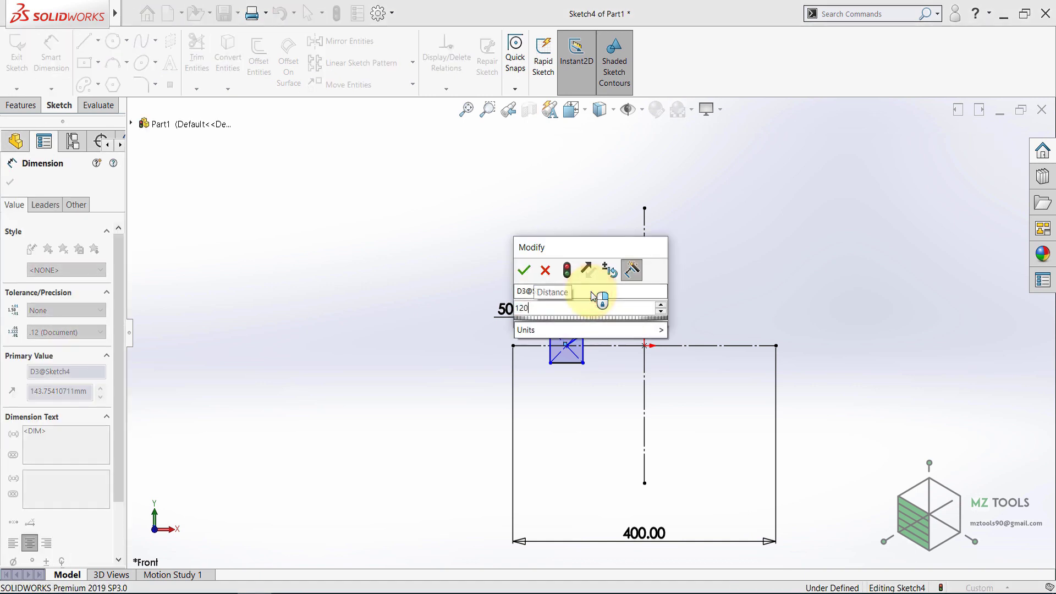
{"action": "type", "text": "20"}
{"action": "key", "text": "Return"}
{"action": "left_click", "coordinate": [477, 246]}
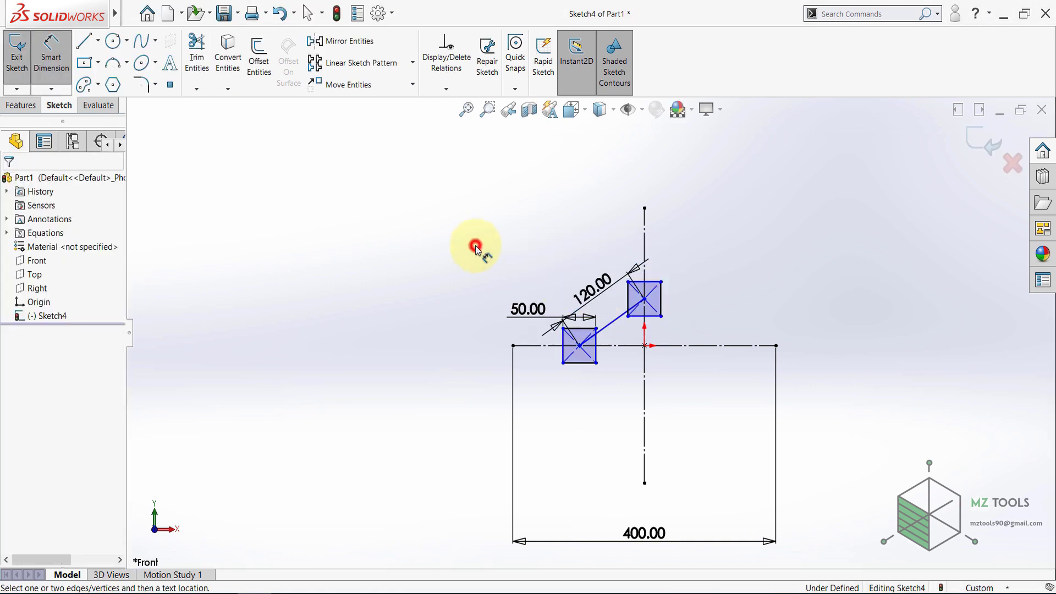
Step: Hide all dimensions in the sketch and leave the Smart Dimension command
{"action": "left_click", "coordinate": [643, 118]}
{"action": "left_click", "coordinate": [626, 252]}
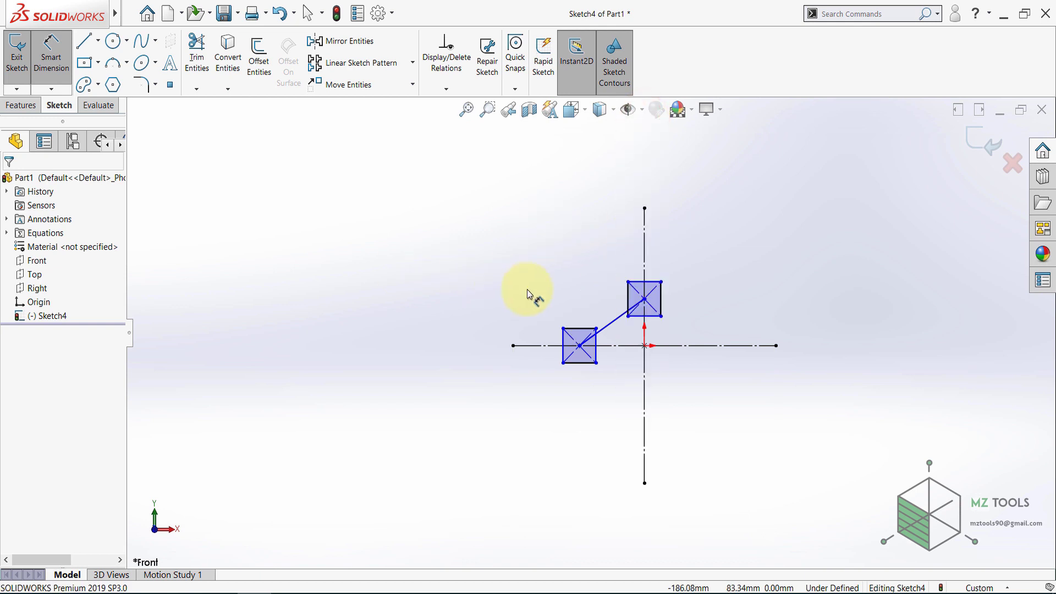
{"action": "left_click", "coordinate": [51, 58]}
{"action": "left_click", "coordinate": [438, 260]}
Step: Step the link line's angle parameter repeatedly to drive both squares along their centrelines, and fit the mechanism in view
{"action": "left_click", "coordinate": [616, 319]}
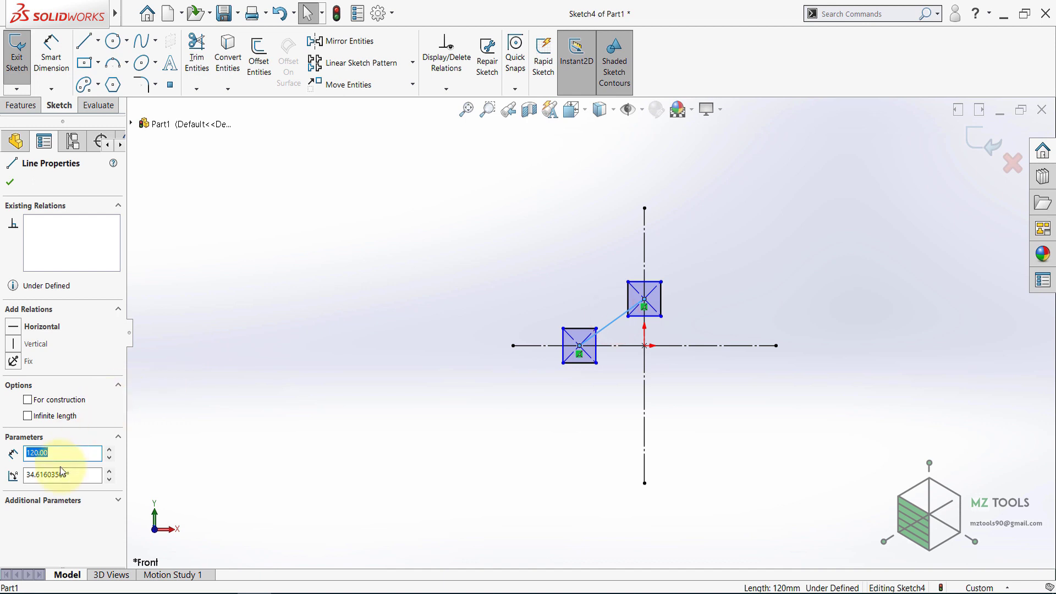
{"action": "left_click", "coordinate": [110, 472]}
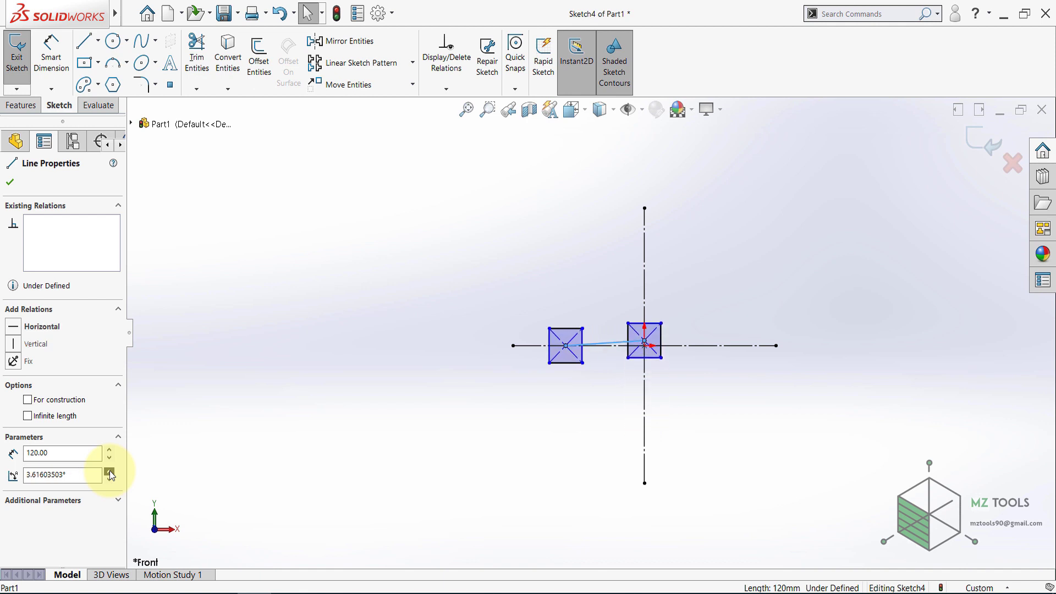
{"action": "left_click", "coordinate": [300, 280]}
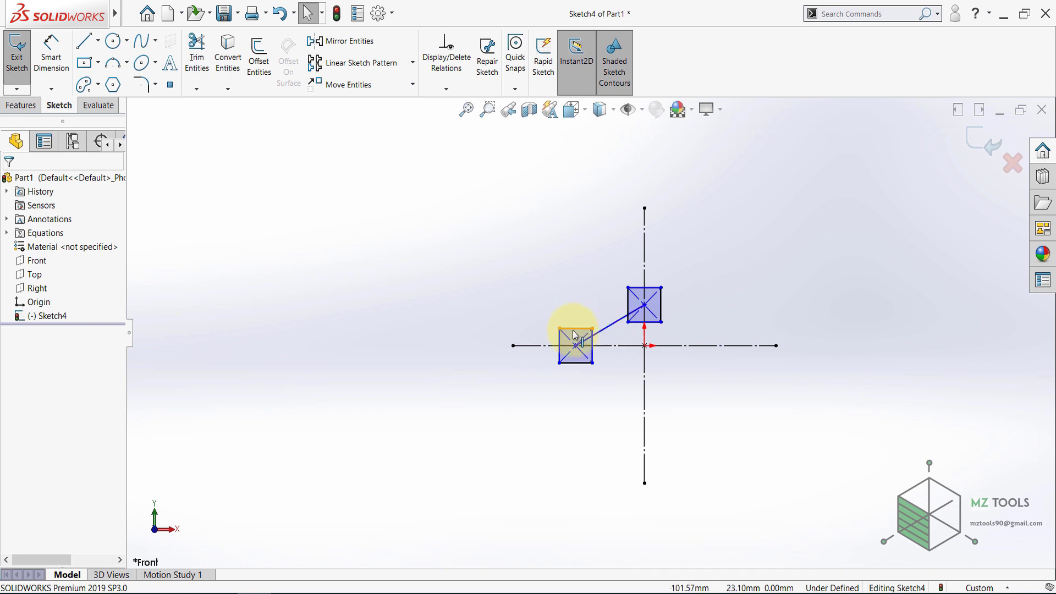
{"action": "left_click", "coordinate": [467, 112]}
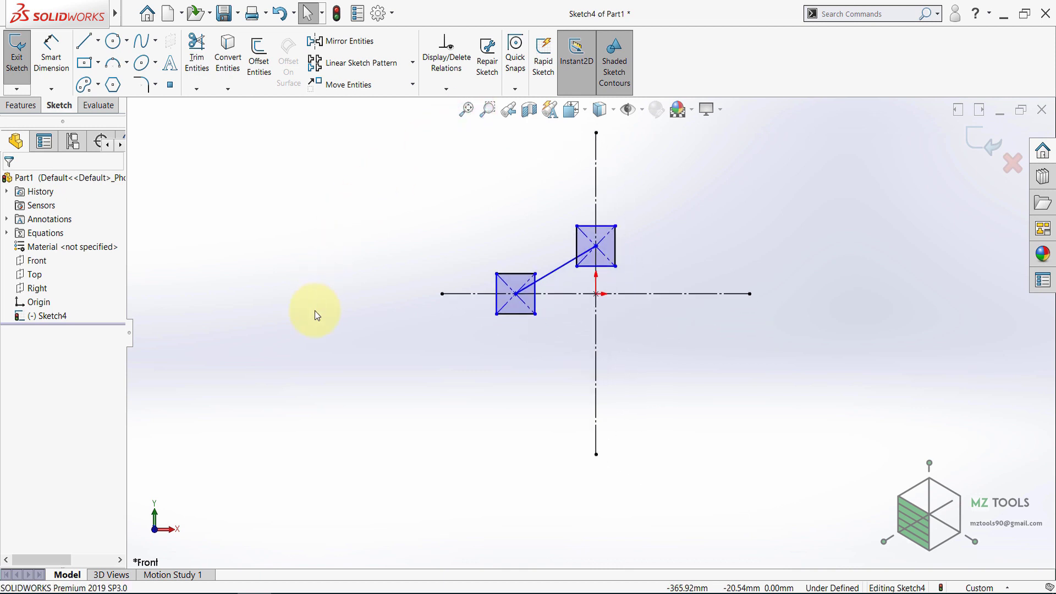